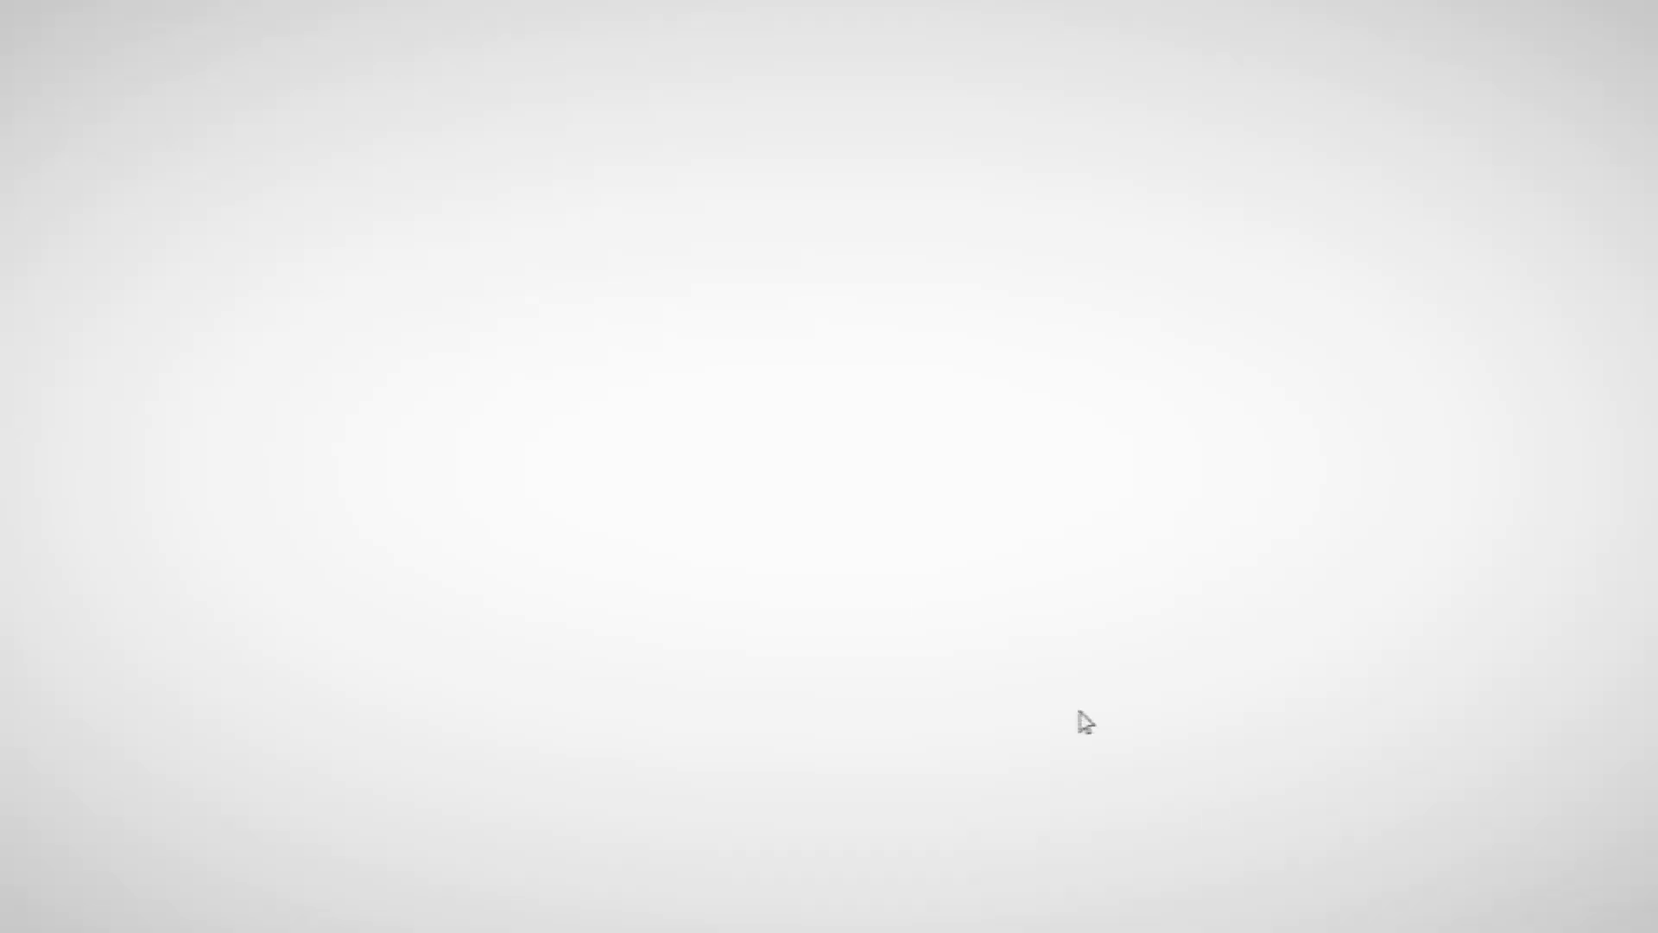
pyautogui.moveTo(564, 343); pyautogui.dragTo(1094, 590)
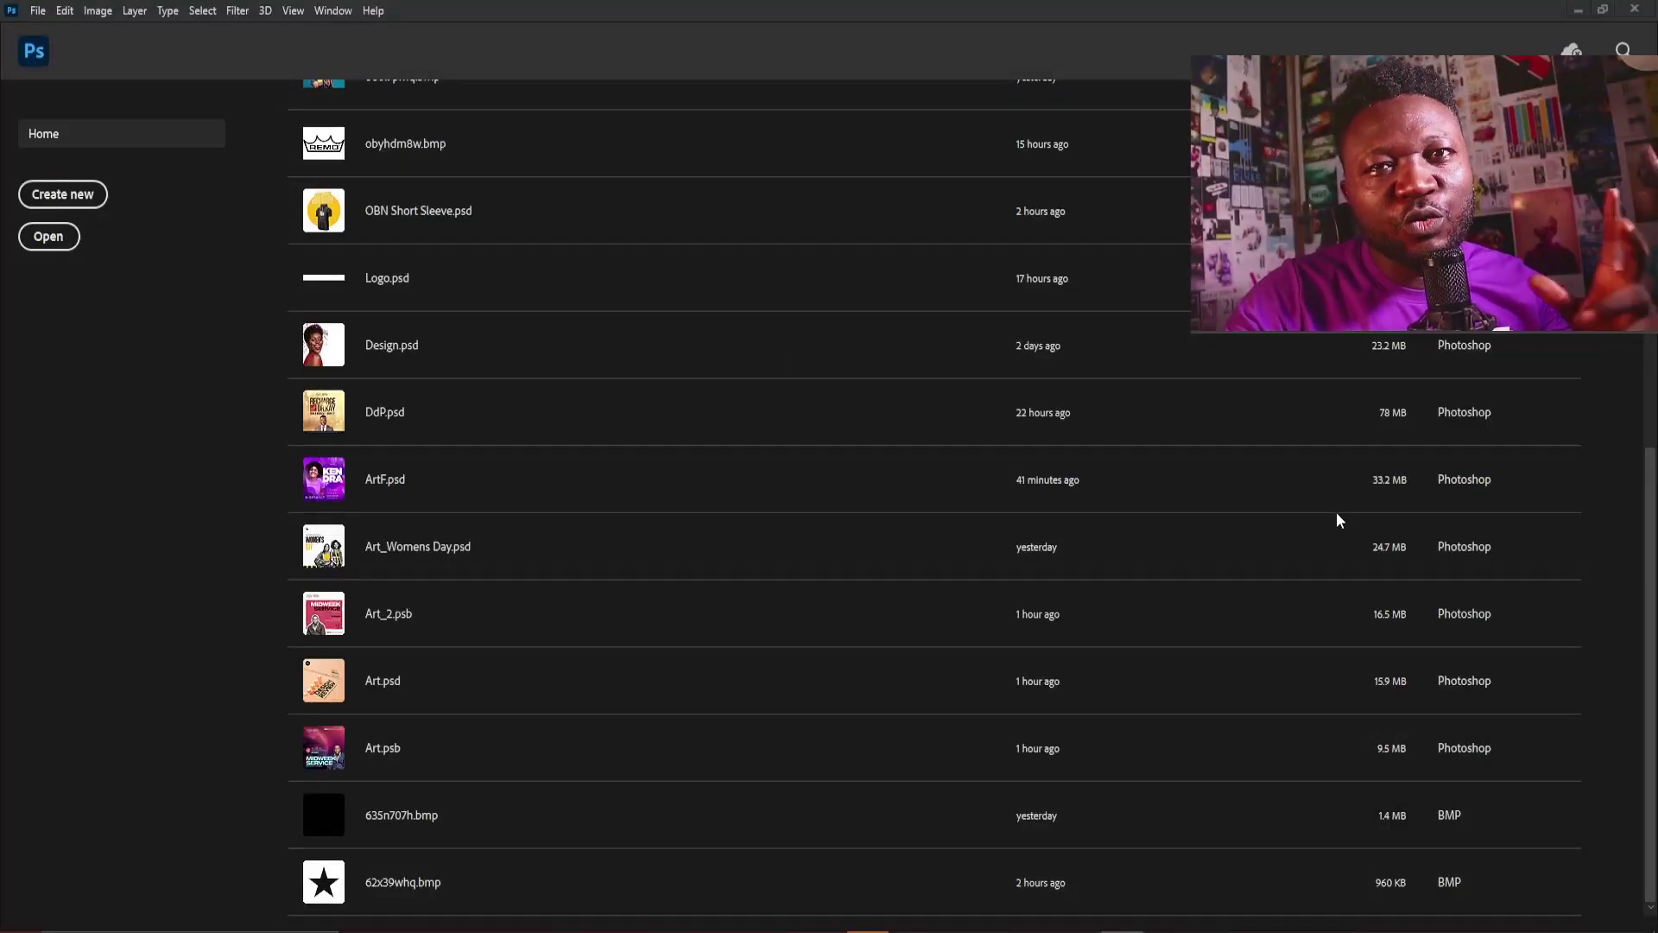
# Create a new 800 x 800 pixel RGB document at 72 pixels/inch with a white background, named Concert
pyautogui.click(40, 10)
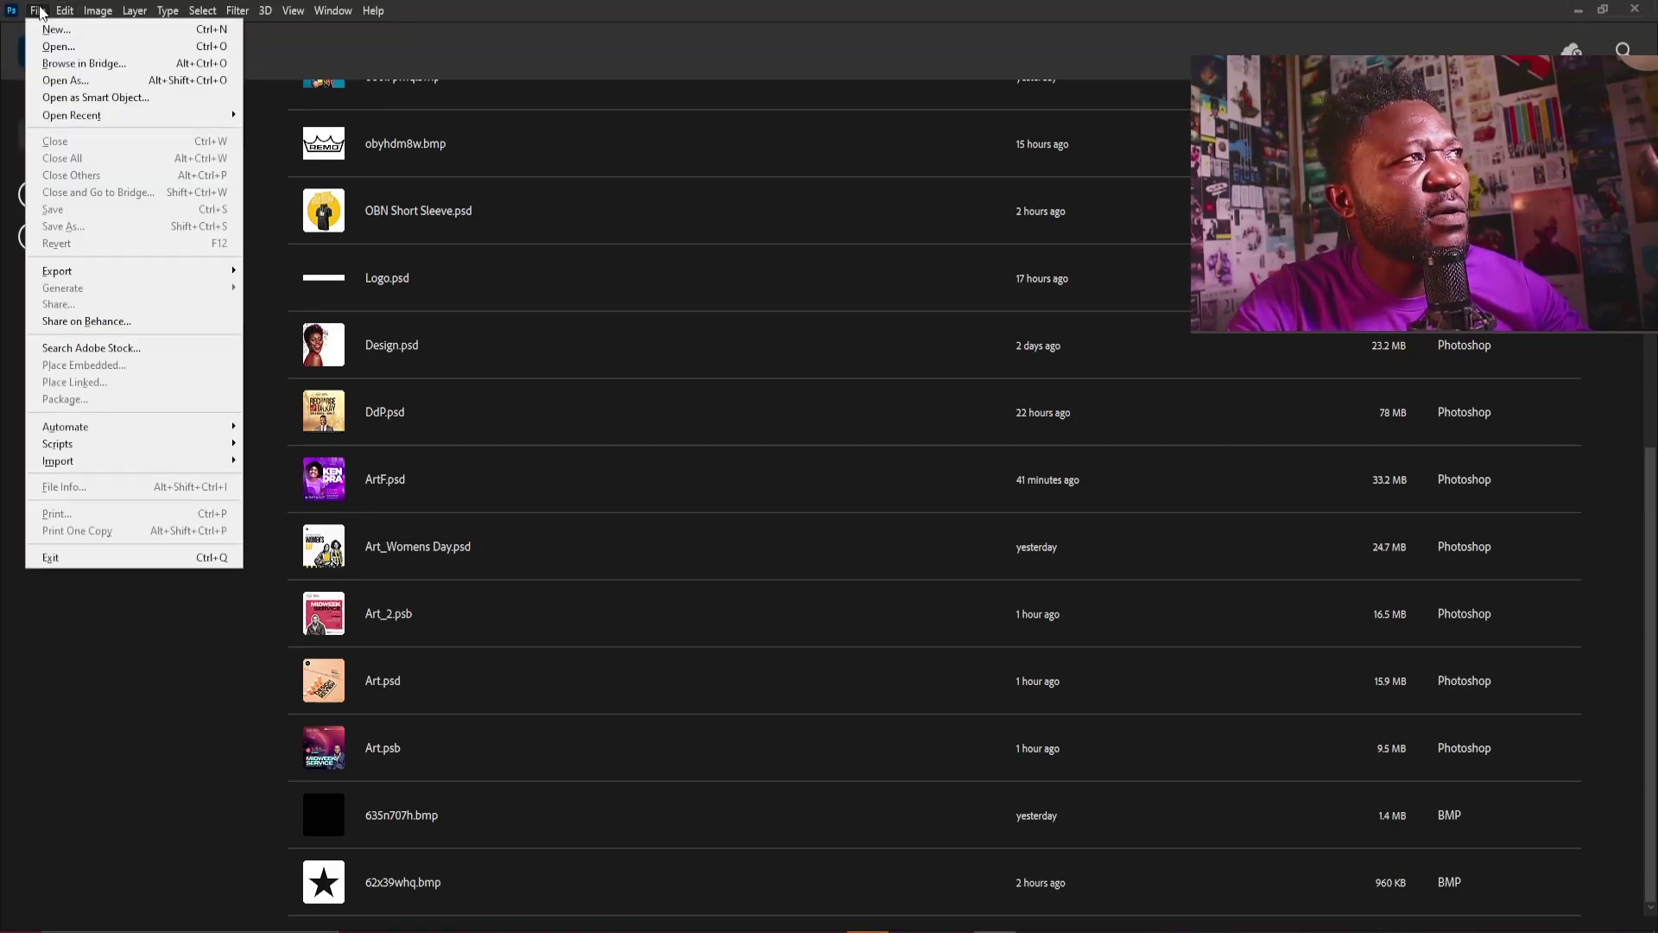
pyautogui.click(45, 34)
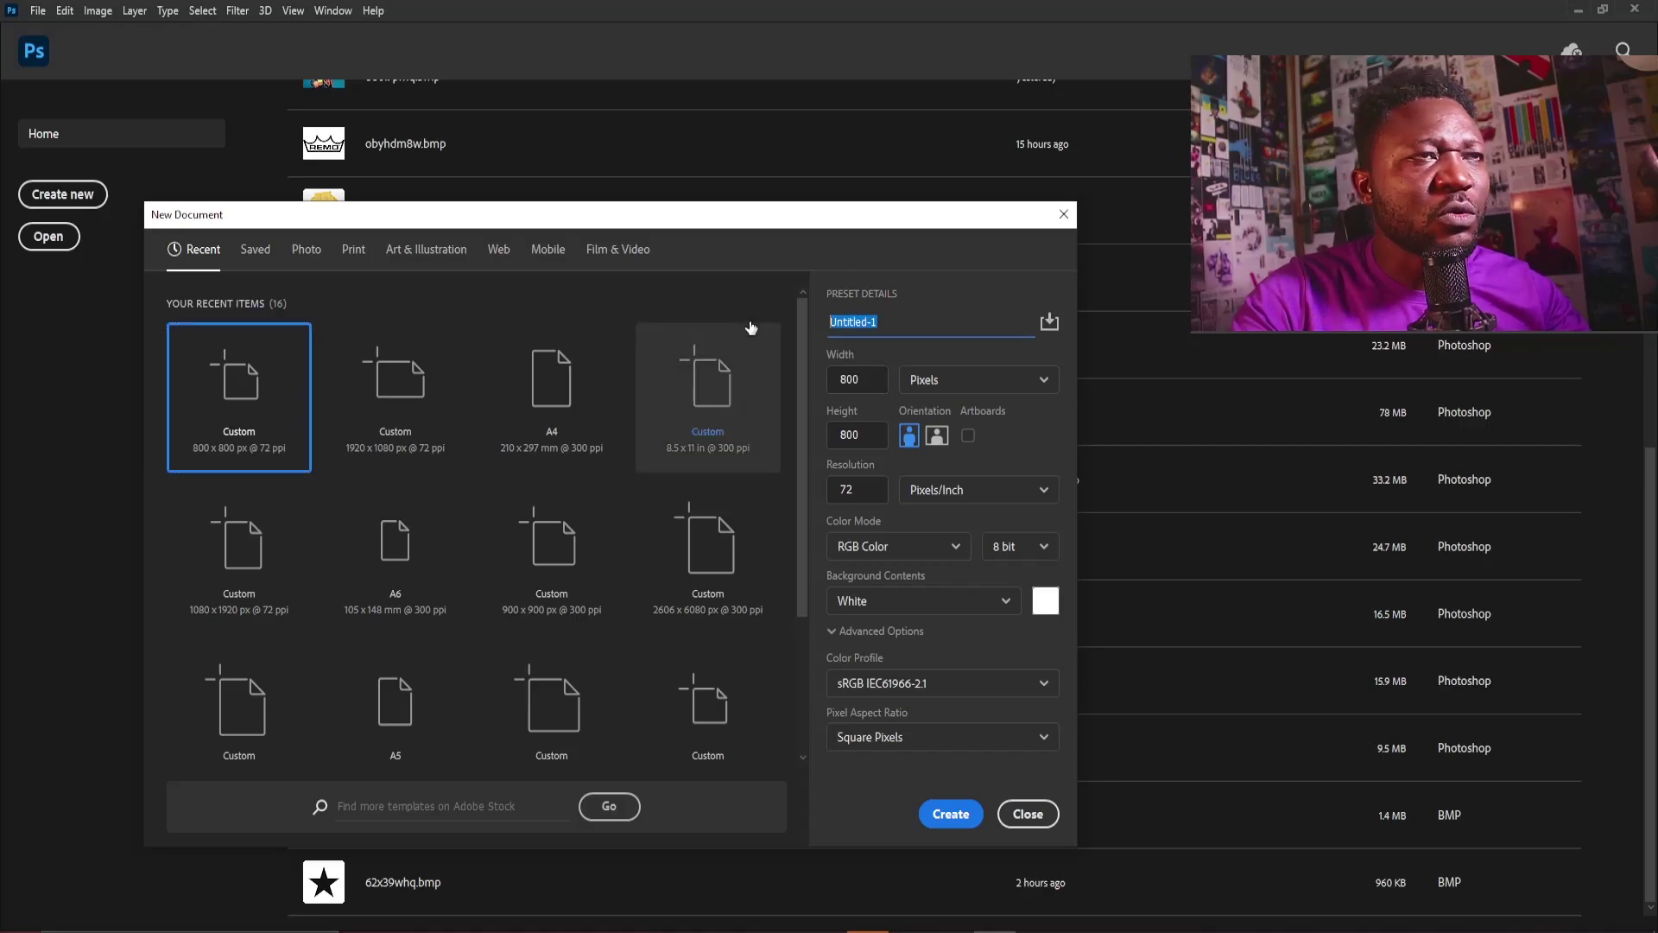
pyautogui.write('cert')
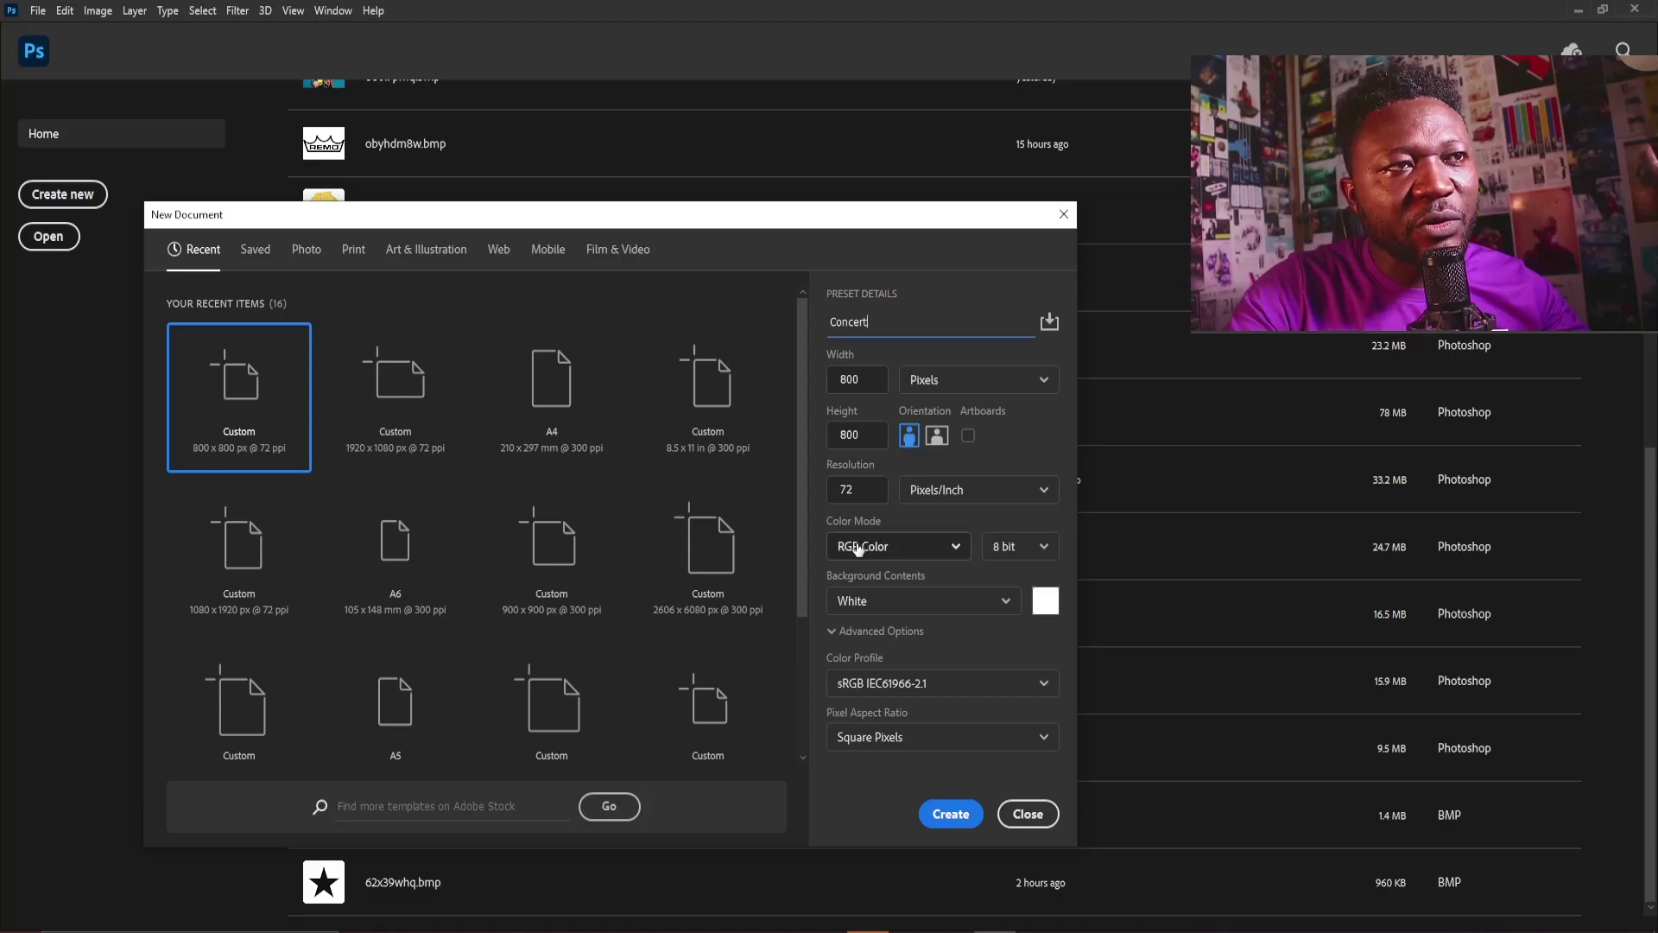
pyautogui.click(950, 816)
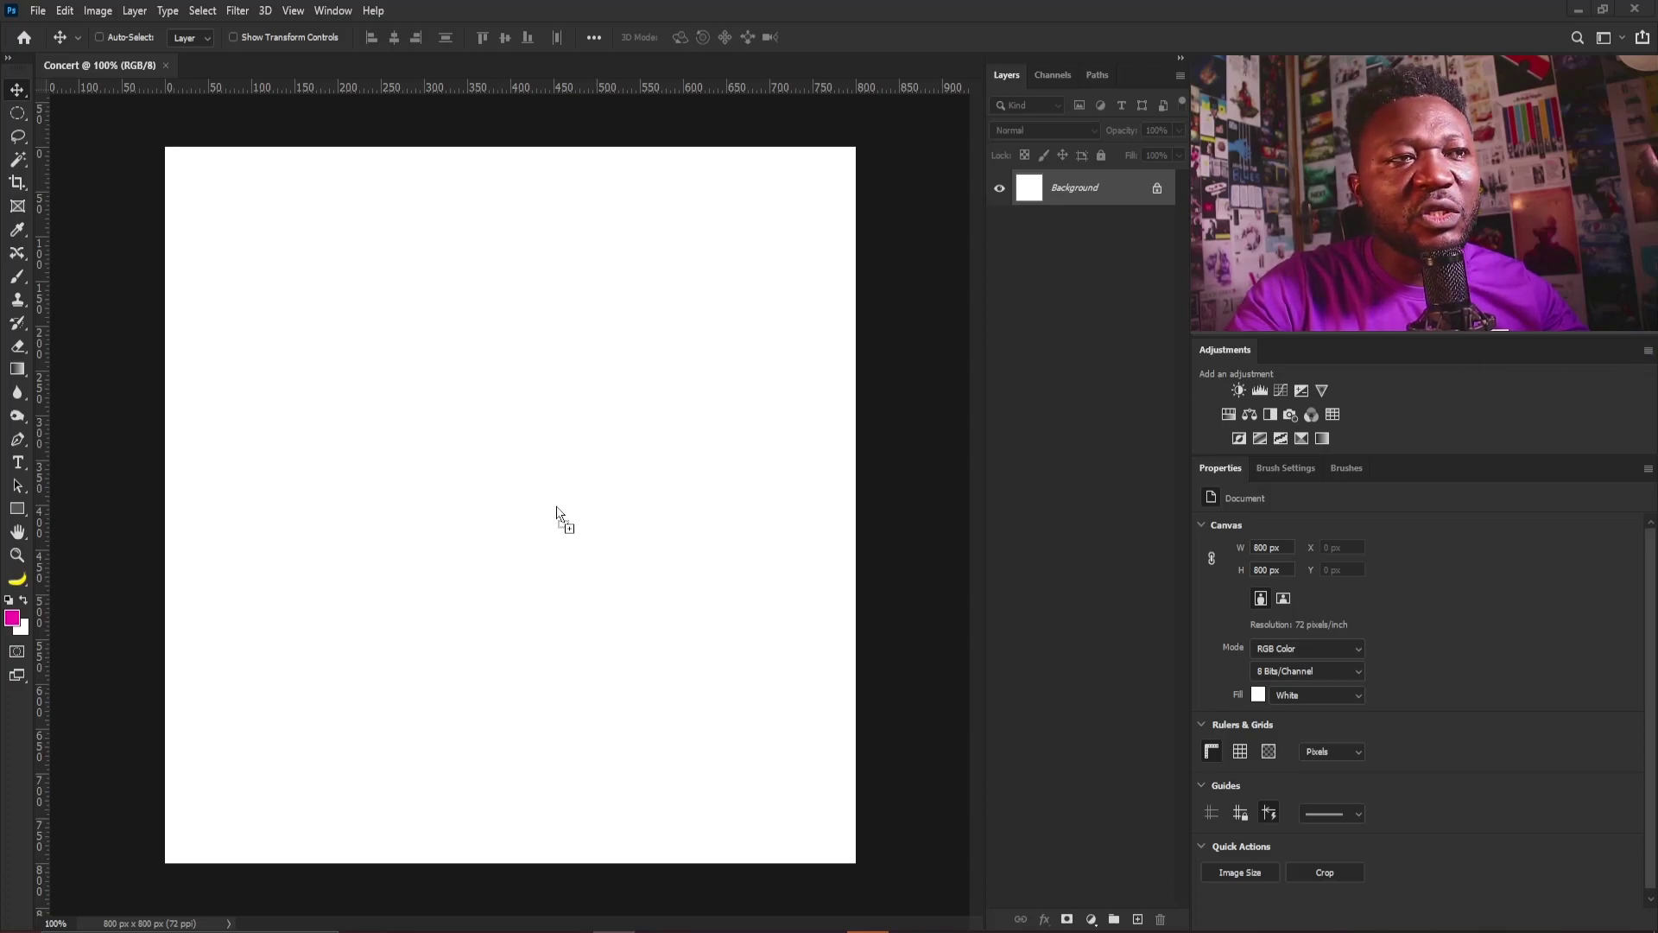
# Insert the dark blue photo with pink bokeh lights and scale and position it to fill the whole canvas
pyautogui.hotkey('ctrl', 'v')
pyautogui.hotkey('ctrl', '-')
pyautogui.hotkey('ctrl', 't')
pyautogui.hotkey('ctrl', '-')
pyautogui.moveTo(757, 678); pyautogui.dragTo(878, 766)
pyautogui.moveTo(644, 614); pyautogui.dragTo(540, 551)
pyautogui.moveTo(782, 704); pyautogui.dragTo(858, 778)
pyautogui.moveTo(647, 610); pyautogui.dragTo(634, 590)
pyautogui.press('Return')
pyautogui.moveTo(485, 455); pyautogui.dragTo(536, 493)
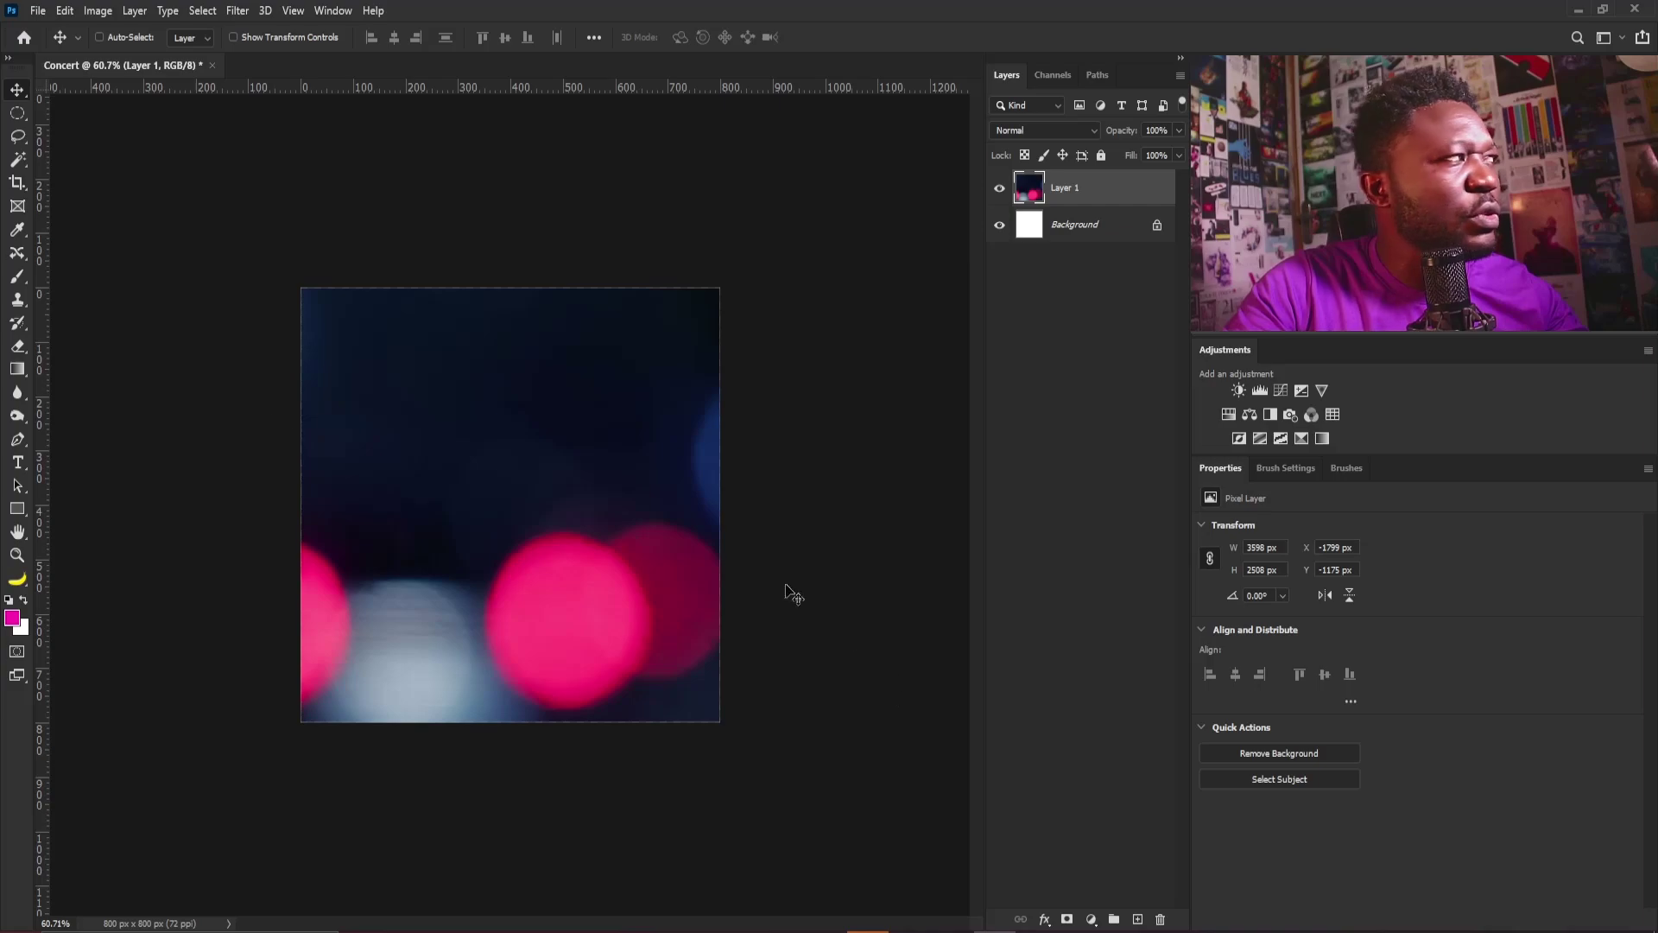
# Place the white rose image, rotate it to about -171°, scale it to about 167%, and position it hanging from the canvas's upper edge
pyautogui.moveTo(655, 407); pyautogui.dragTo(654, 407)
pyautogui.moveTo(682, 680); pyautogui.dragTo(766, 770)
pyautogui.moveTo(847, 144); pyautogui.dragTo(275, 685)
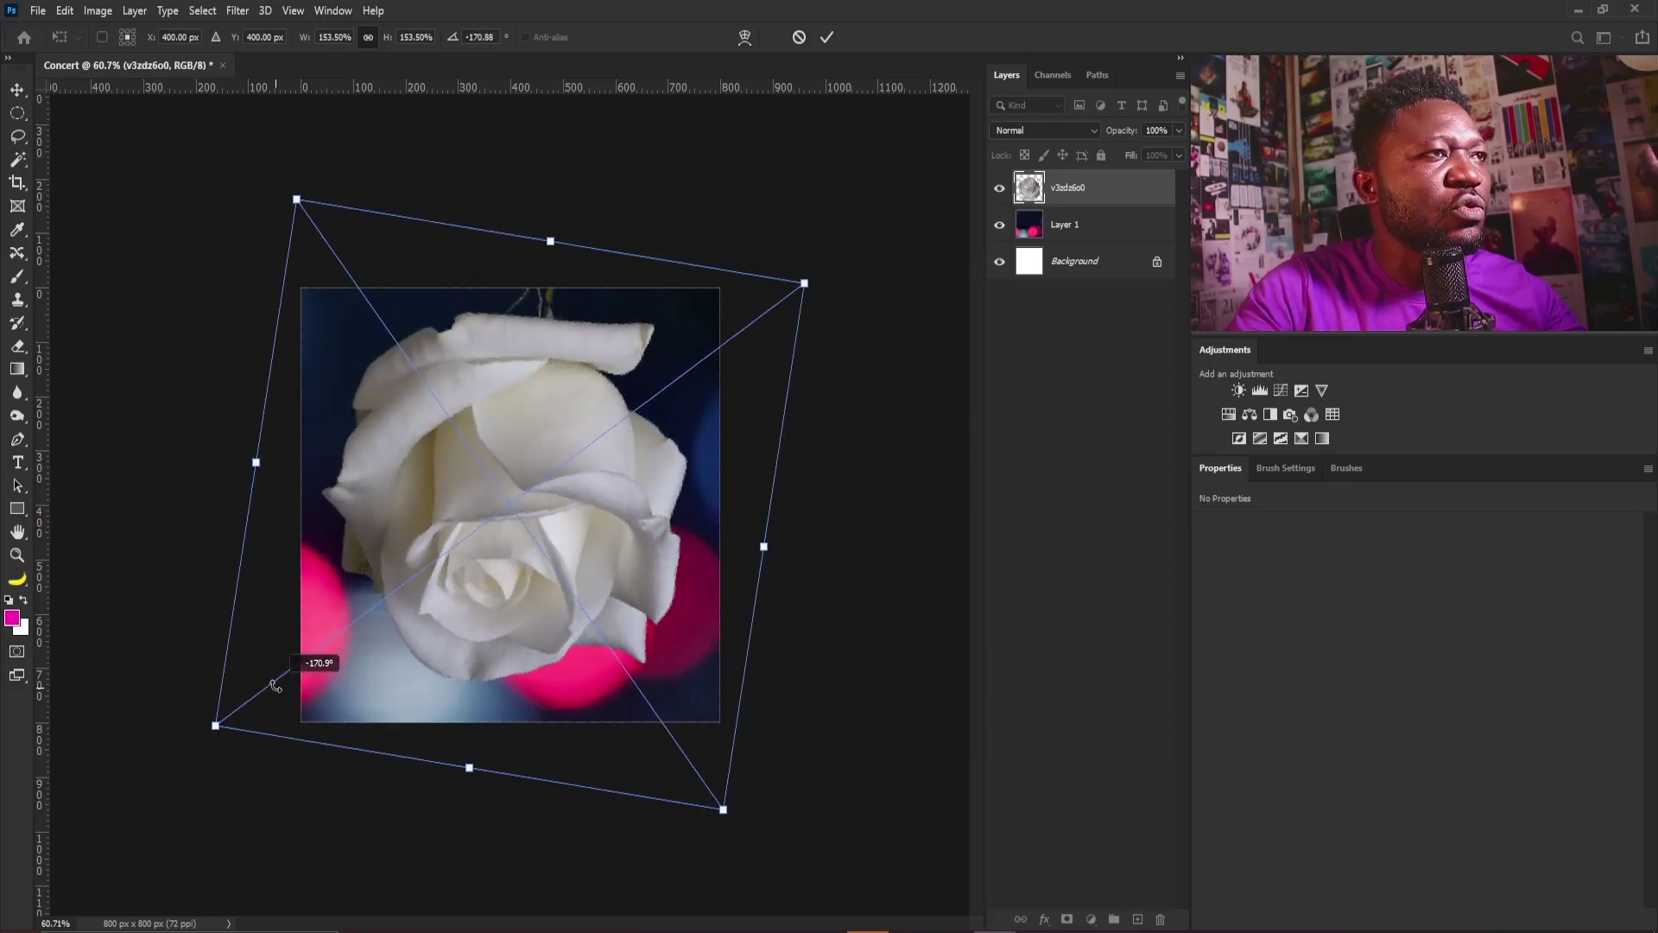
pyautogui.moveTo(510, 531); pyautogui.dragTo(544, 367)
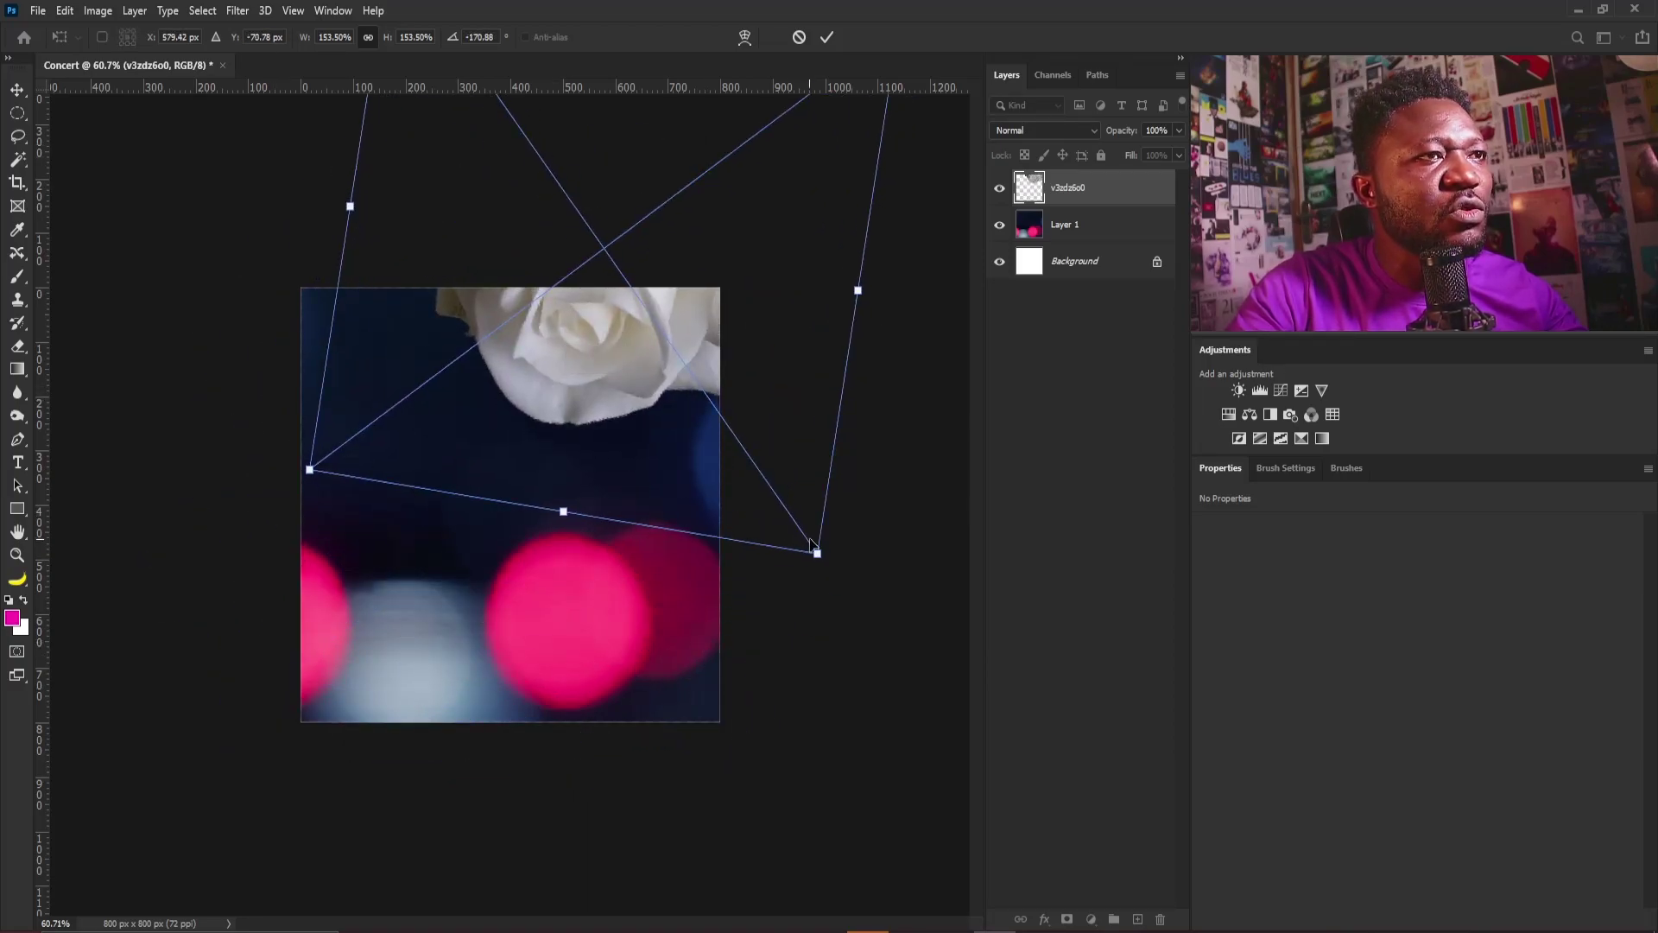
pyautogui.moveTo(818, 552); pyautogui.dragTo(834, 573)
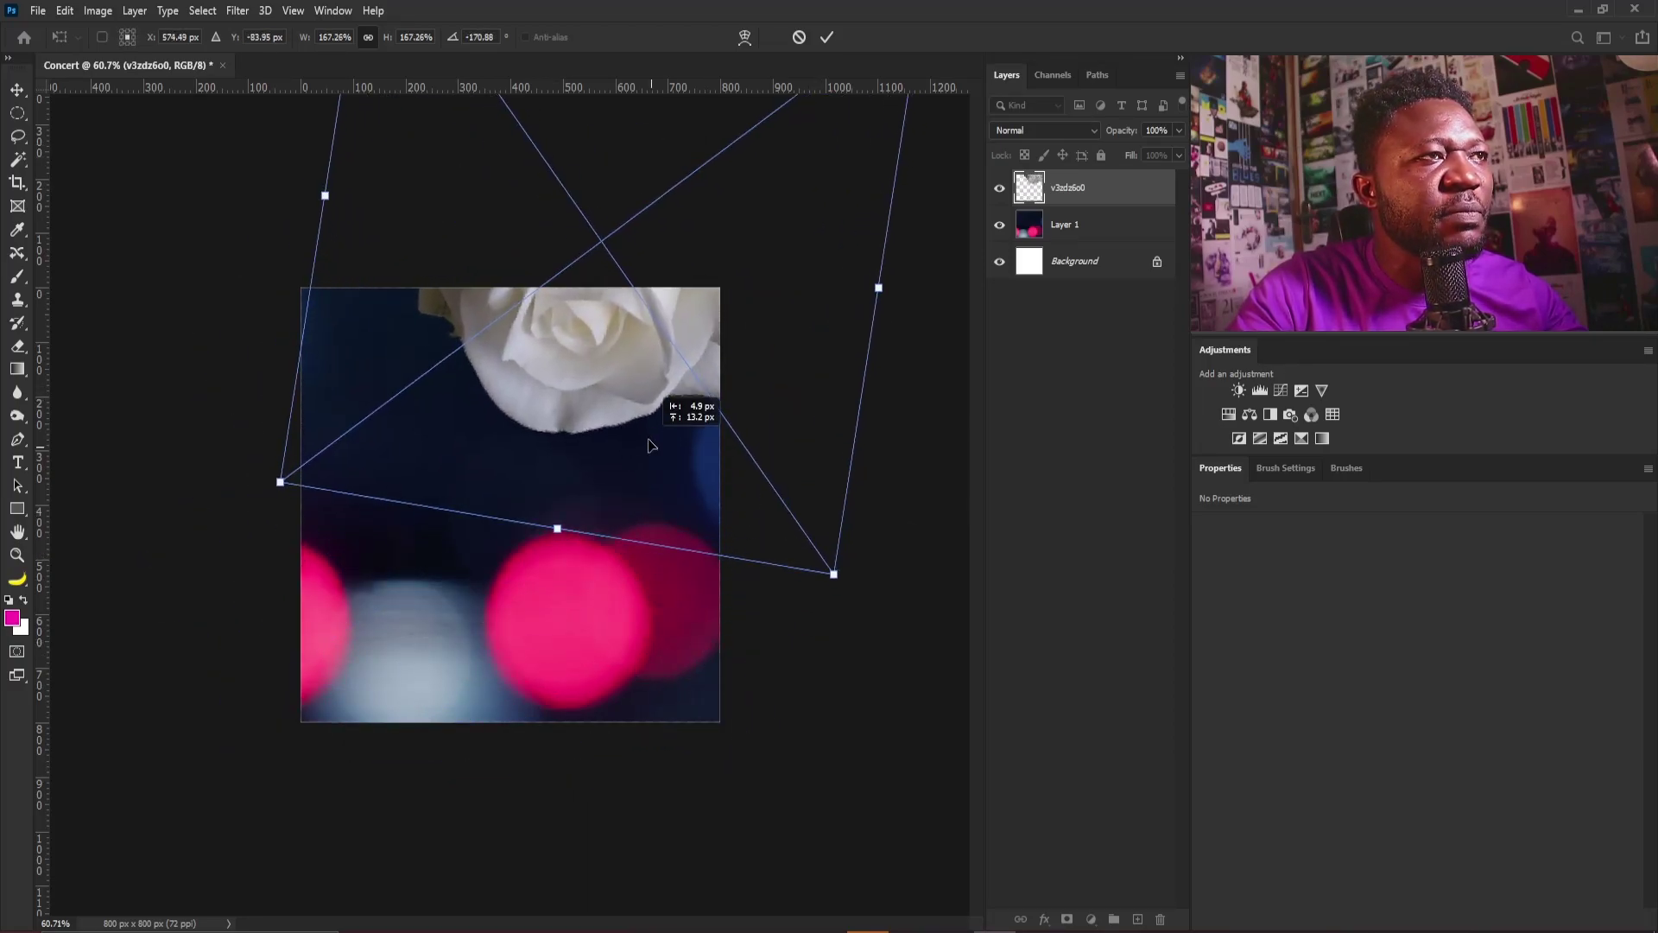
pyautogui.press('Return')
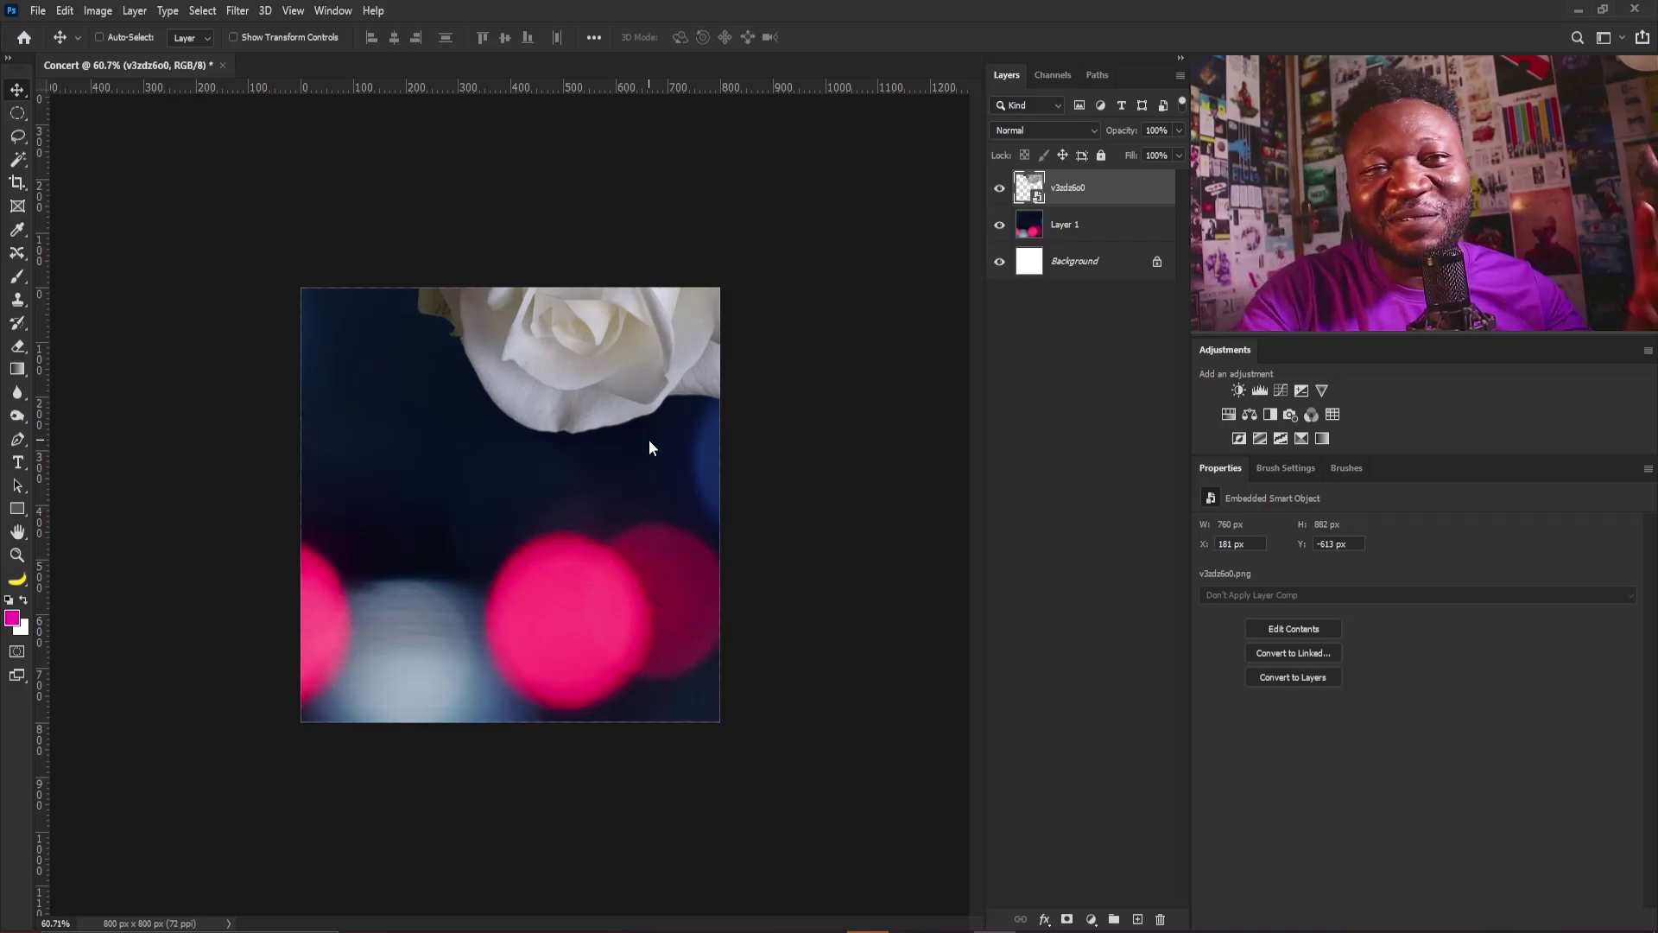
pyautogui.moveTo(561, 321)
pyautogui.mouseDown()
pyautogui.moveTo(571, 361)
pyautogui.moveTo(557, 349)
pyautogui.moveTo(578, 328)
pyautogui.moveTo(568, 346)
pyautogui.mouseUp()
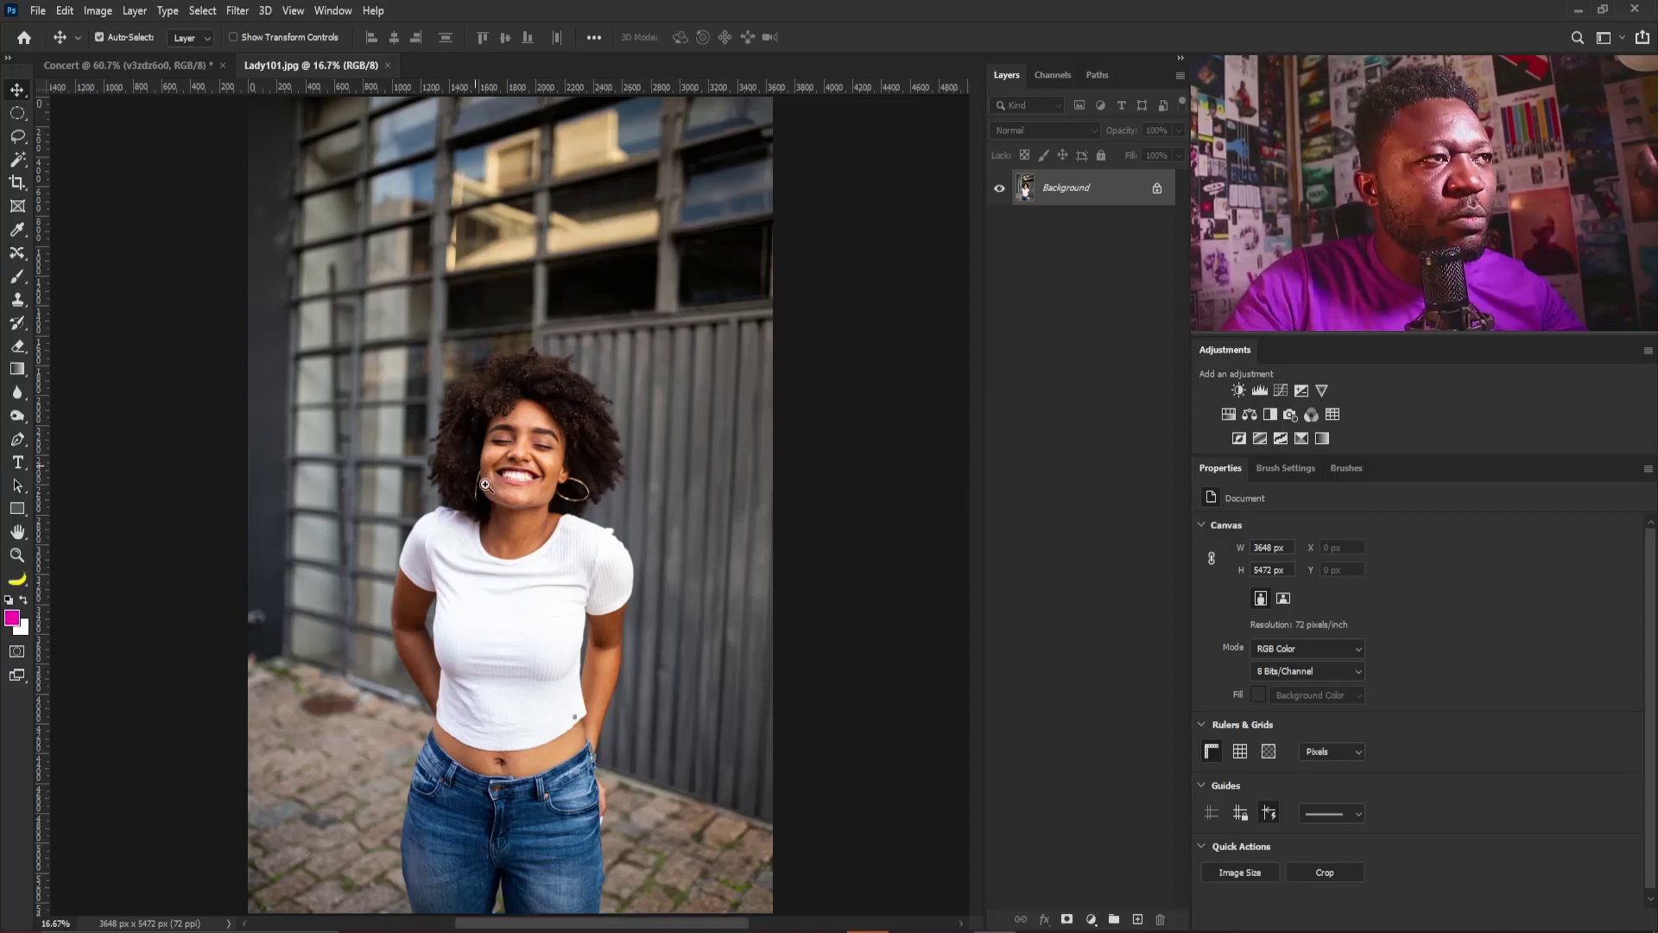
# In Lady101.jpg, trace the woman's outline with the Pen tool from the jeans up her left-side contour and over the top of her hair
pyautogui.moveTo(459, 456); pyautogui.dragTo(518, 547)
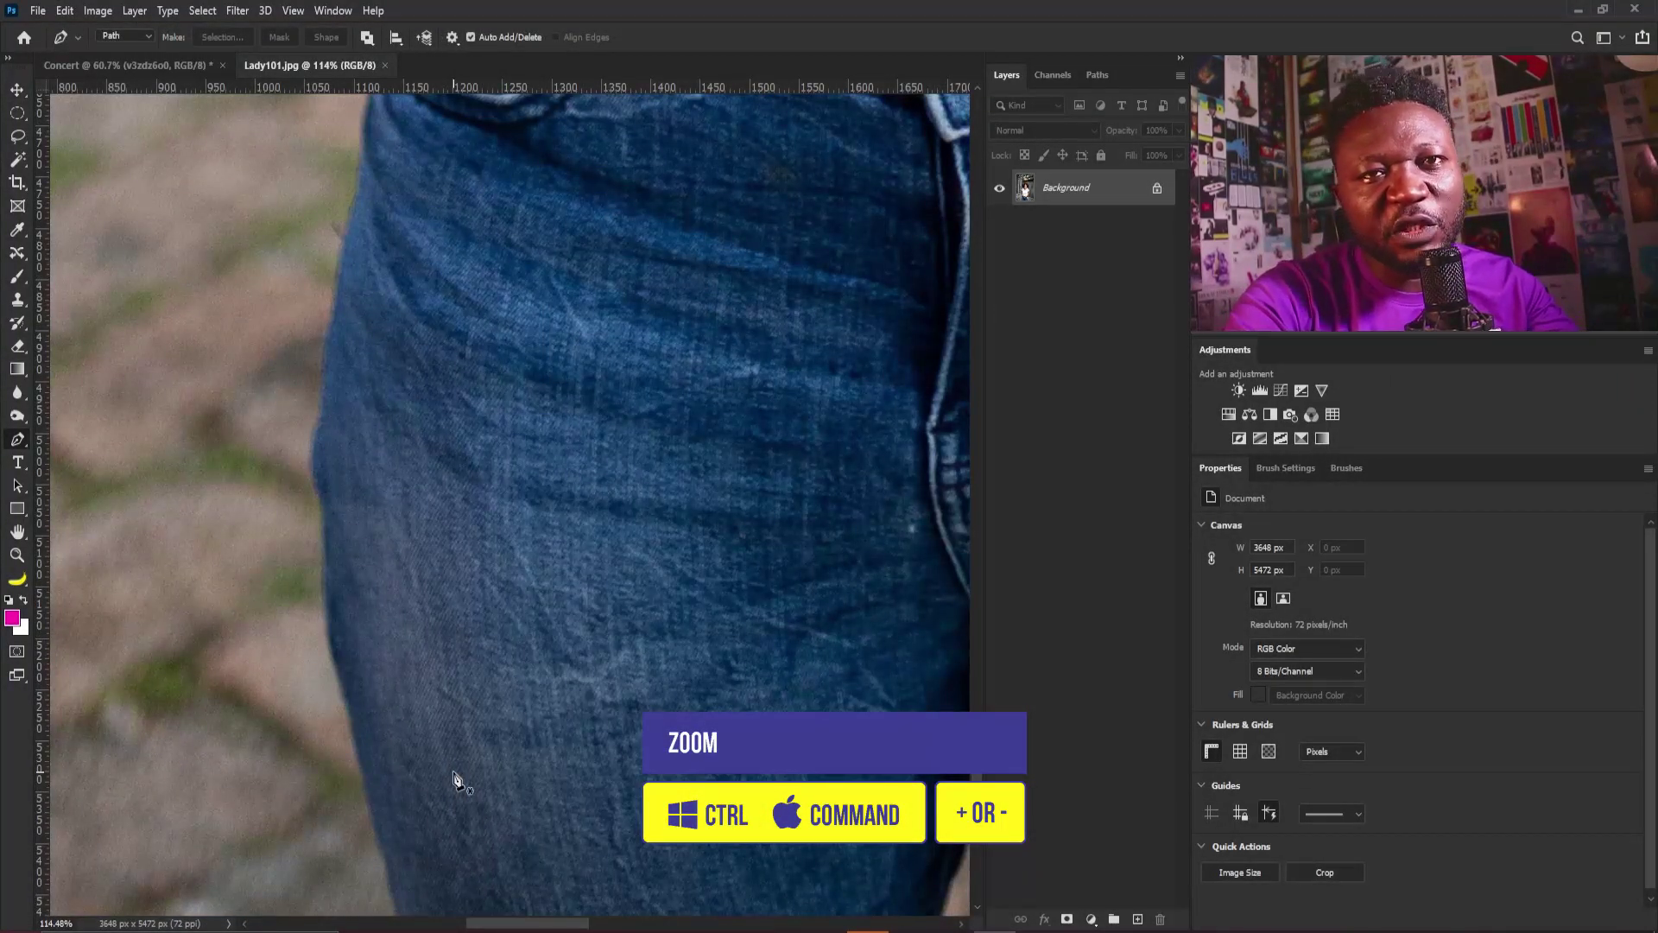
pyautogui.moveTo(456, 777); pyautogui.dragTo(424, 549)
pyautogui.click(359, 714)
pyautogui.moveTo(304, 505)
pyautogui.mouseDown()
pyautogui.moveTo(296, 441)
pyautogui.moveTo(381, 361)
pyautogui.moveTo(415, 570)
pyautogui.mouseUp()
pyautogui.click(495, 330)
pyautogui.moveTo(616, 728); pyautogui.dragTo(591, 693)
pyautogui.moveTo(592, 388); pyautogui.dragTo(591, 613)
pyautogui.moveTo(475, 173); pyautogui.dragTo(451, 675)
pyautogui.click(452, 449)
pyautogui.moveTo(474, 344); pyautogui.dragTo(488, 277)
pyautogui.moveTo(551, 185); pyautogui.dragTo(459, 443)
pyautogui.click(456, 425)
pyautogui.click(562, 308)
pyautogui.moveTo(663, 252); pyautogui.dragTo(569, 676)
pyautogui.click(550, 542)
pyautogui.click(513, 484)
pyautogui.moveTo(562, 226); pyautogui.dragTo(522, 605)
pyautogui.click(559, 361)
pyautogui.moveTo(777, 216); pyautogui.dragTo(354, 501)
pyautogui.click(832, 359)
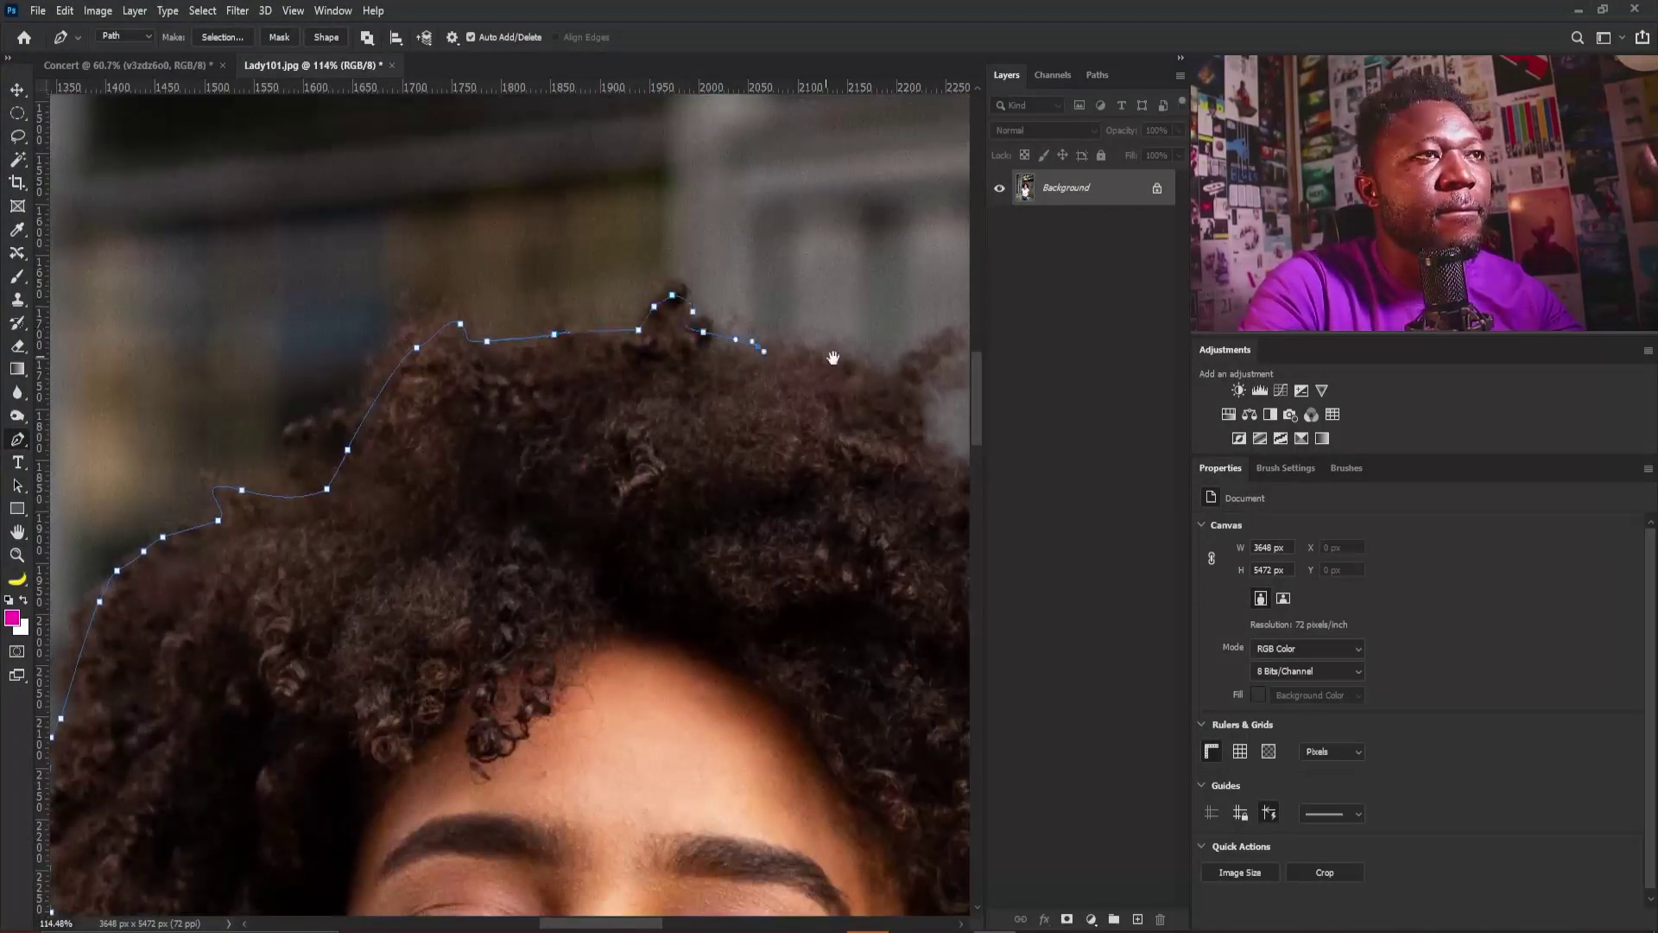
# Continue the pen path down the right side of her hair, shoulder and arm to the waist
pyautogui.moveTo(820, 690); pyautogui.dragTo(449, 207)
pyautogui.click(748, 432)
pyautogui.moveTo(656, 673)
pyautogui.mouseDown()
pyautogui.moveTo(627, 703)
pyautogui.moveTo(647, 436)
pyautogui.mouseUp()
pyautogui.moveTo(670, 559)
pyautogui.mouseDown()
pyautogui.moveTo(711, 581)
pyautogui.moveTo(630, 463)
pyautogui.mouseUp()
pyautogui.moveTo(714, 529)
pyautogui.mouseDown()
pyautogui.moveTo(729, 563)
pyautogui.moveTo(727, 346)
pyautogui.mouseUp()
pyautogui.click(777, 573)
pyautogui.moveTo(777, 587); pyautogui.dragTo(825, 377)
pyautogui.moveTo(786, 471); pyautogui.dragTo(772, 515)
pyautogui.moveTo(754, 682); pyautogui.dragTo(751, 751)
pyautogui.moveTo(760, 734); pyautogui.dragTo(812, 345)
pyautogui.moveTo(768, 601); pyautogui.dragTo(721, 763)
pyautogui.moveTo(768, 628); pyautogui.dragTo(843, 259)
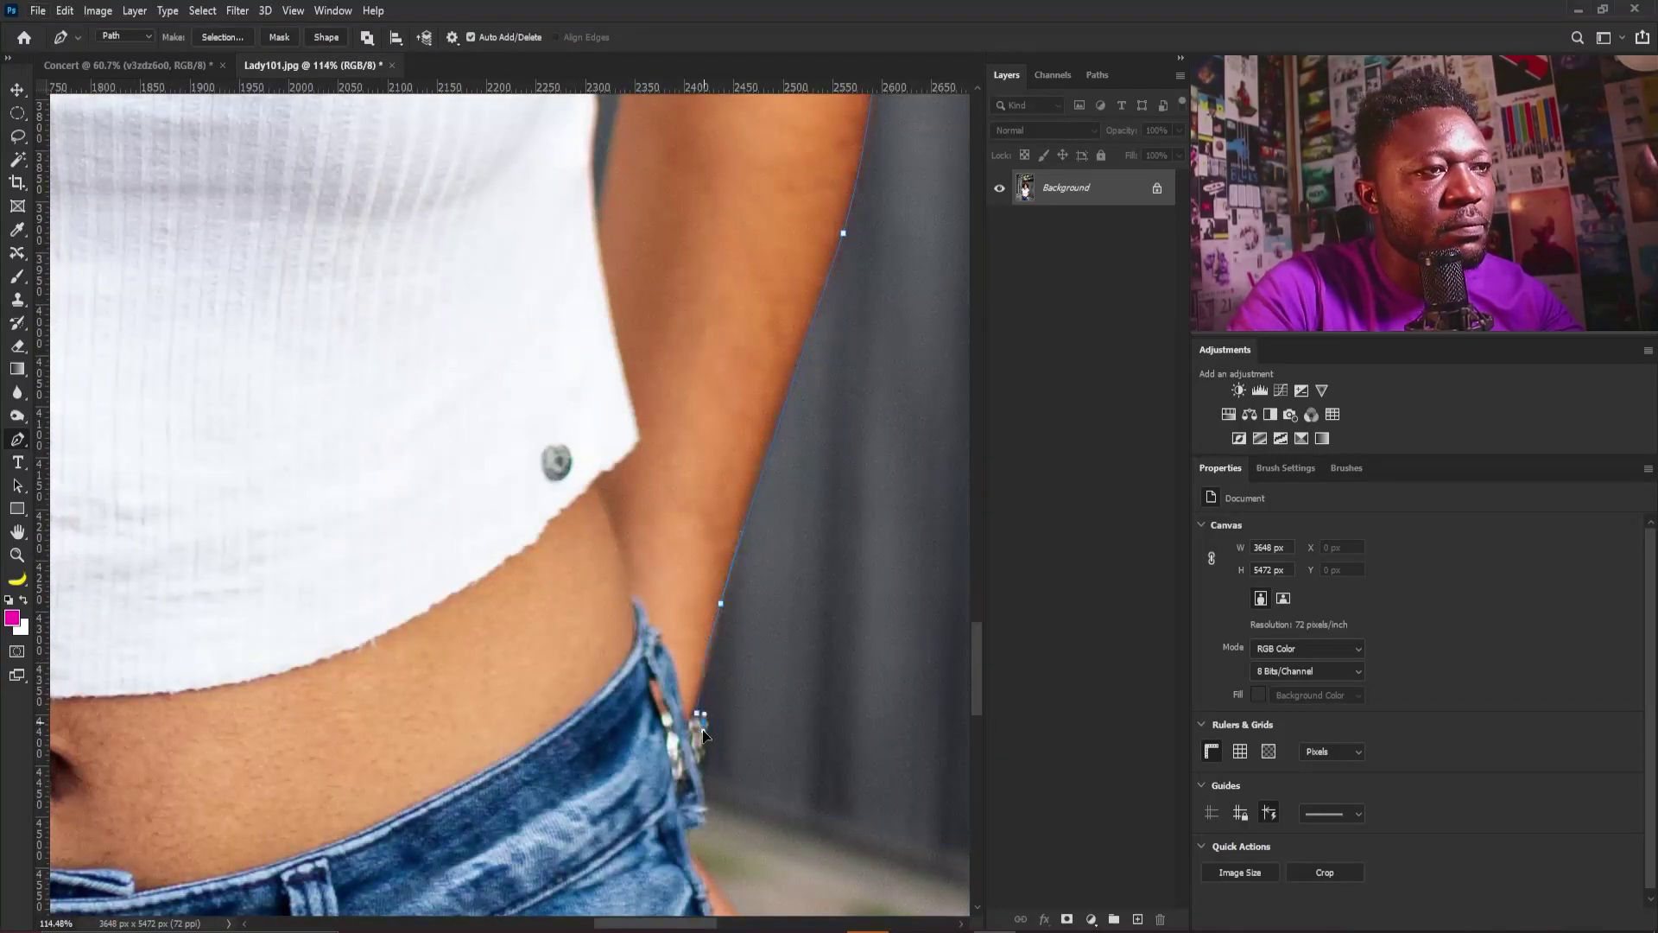
# Extend the pen path along the right hip and the outside of the jeans to the photo's lower edge
pyautogui.moveTo(716, 734); pyautogui.dragTo(771, 416)
pyautogui.moveTo(755, 510); pyautogui.dragTo(757, 525)
pyautogui.moveTo(777, 743); pyautogui.dragTo(806, 163)
pyautogui.click(829, 470)
pyautogui.moveTo(812, 604); pyautogui.dragTo(846, 320)
pyautogui.click(873, 363)
# Trace the gap between the legs and close the pen path around the woman below the photo's lower edge
pyautogui.click(179, 613)
pyautogui.moveTo(598, 379); pyautogui.dragTo(597, 369)
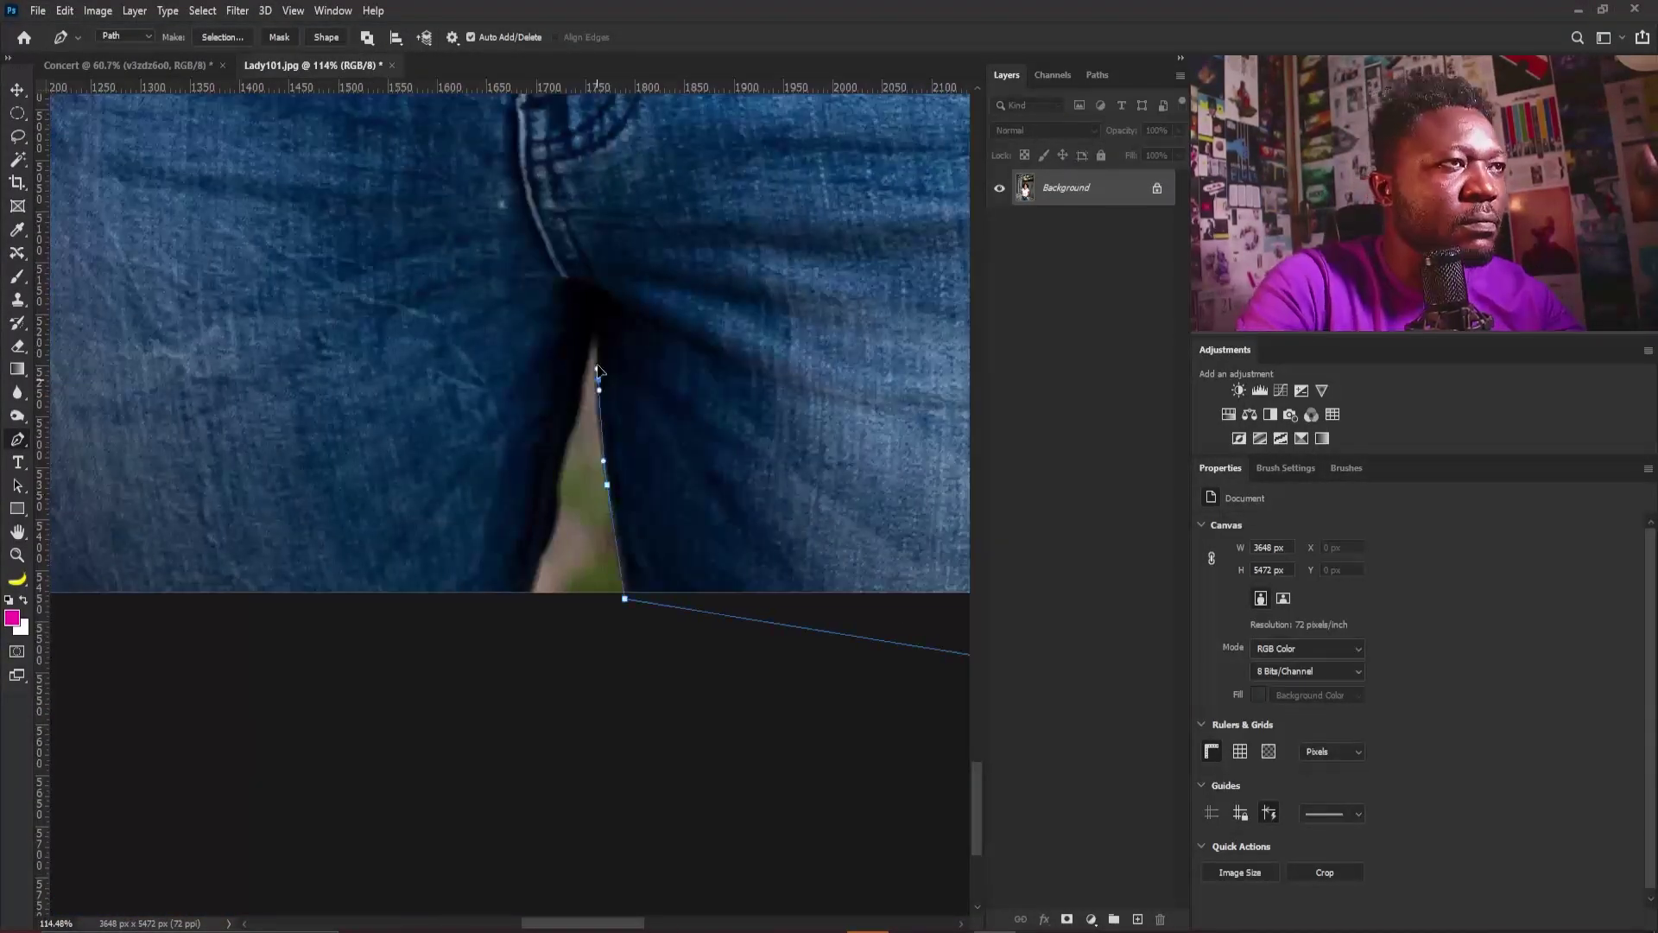
pyautogui.click(595, 340)
pyautogui.moveTo(561, 493); pyautogui.dragTo(556, 519)
pyautogui.click(532, 601)
pyautogui.moveTo(432, 562); pyautogui.dragTo(755, 481)
pyautogui.click(312, 517)
# Convert the closed pen path around the woman into a selection
pyautogui.scroll(-5, 432, 500)
pyautogui.moveTo(536, 190)
pyautogui.mouseDown()
pyautogui.moveTo(581, 470)
pyautogui.moveTo(533, 559)
pyautogui.mouseUp()
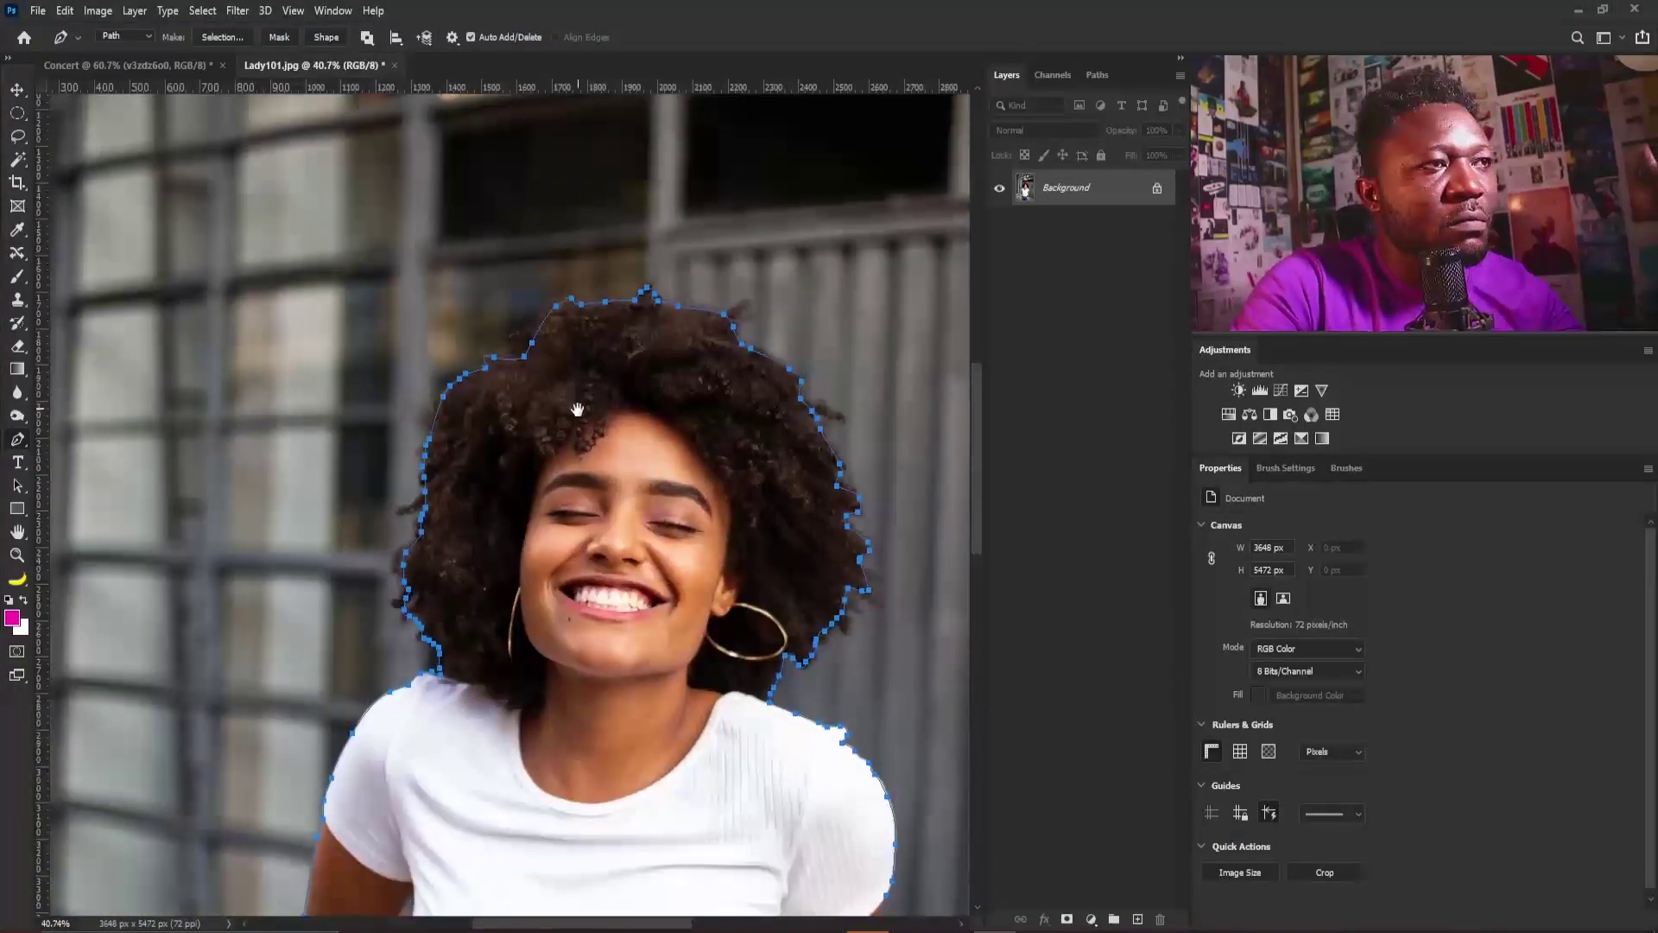
pyautogui.click(566, 301)
pyautogui.hotkey('ctrl', 'Return')
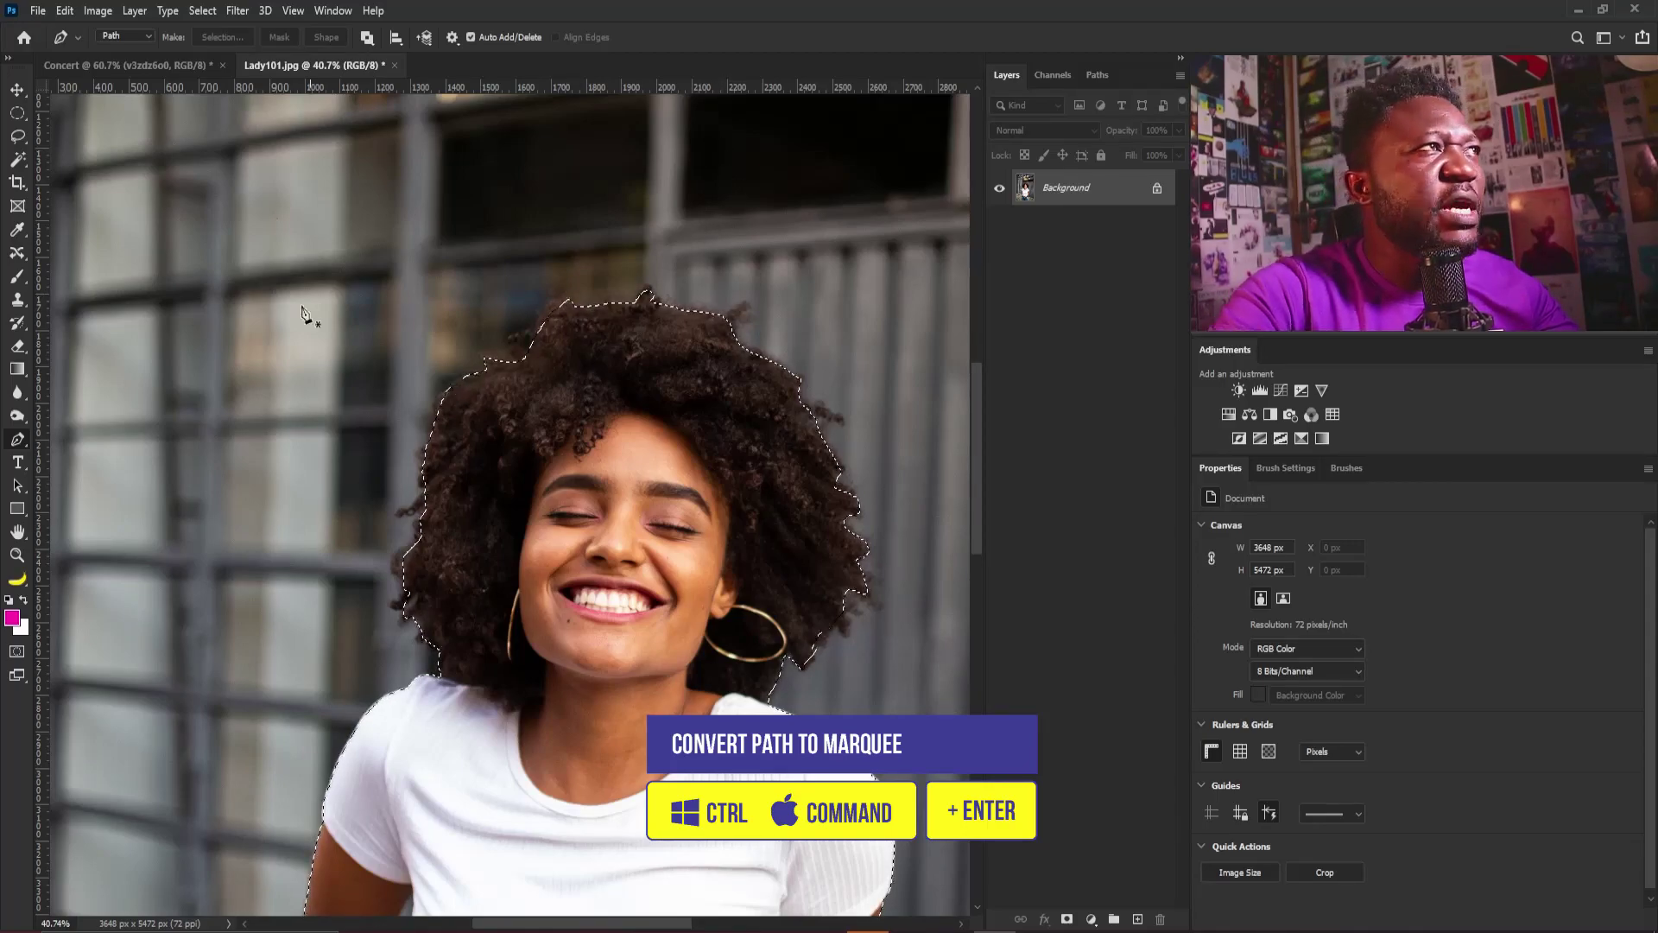
# In Select and Mask, enlarge the Refine Edge Brush and refine the left side of the woman's hair
pyautogui.click(202, 10)
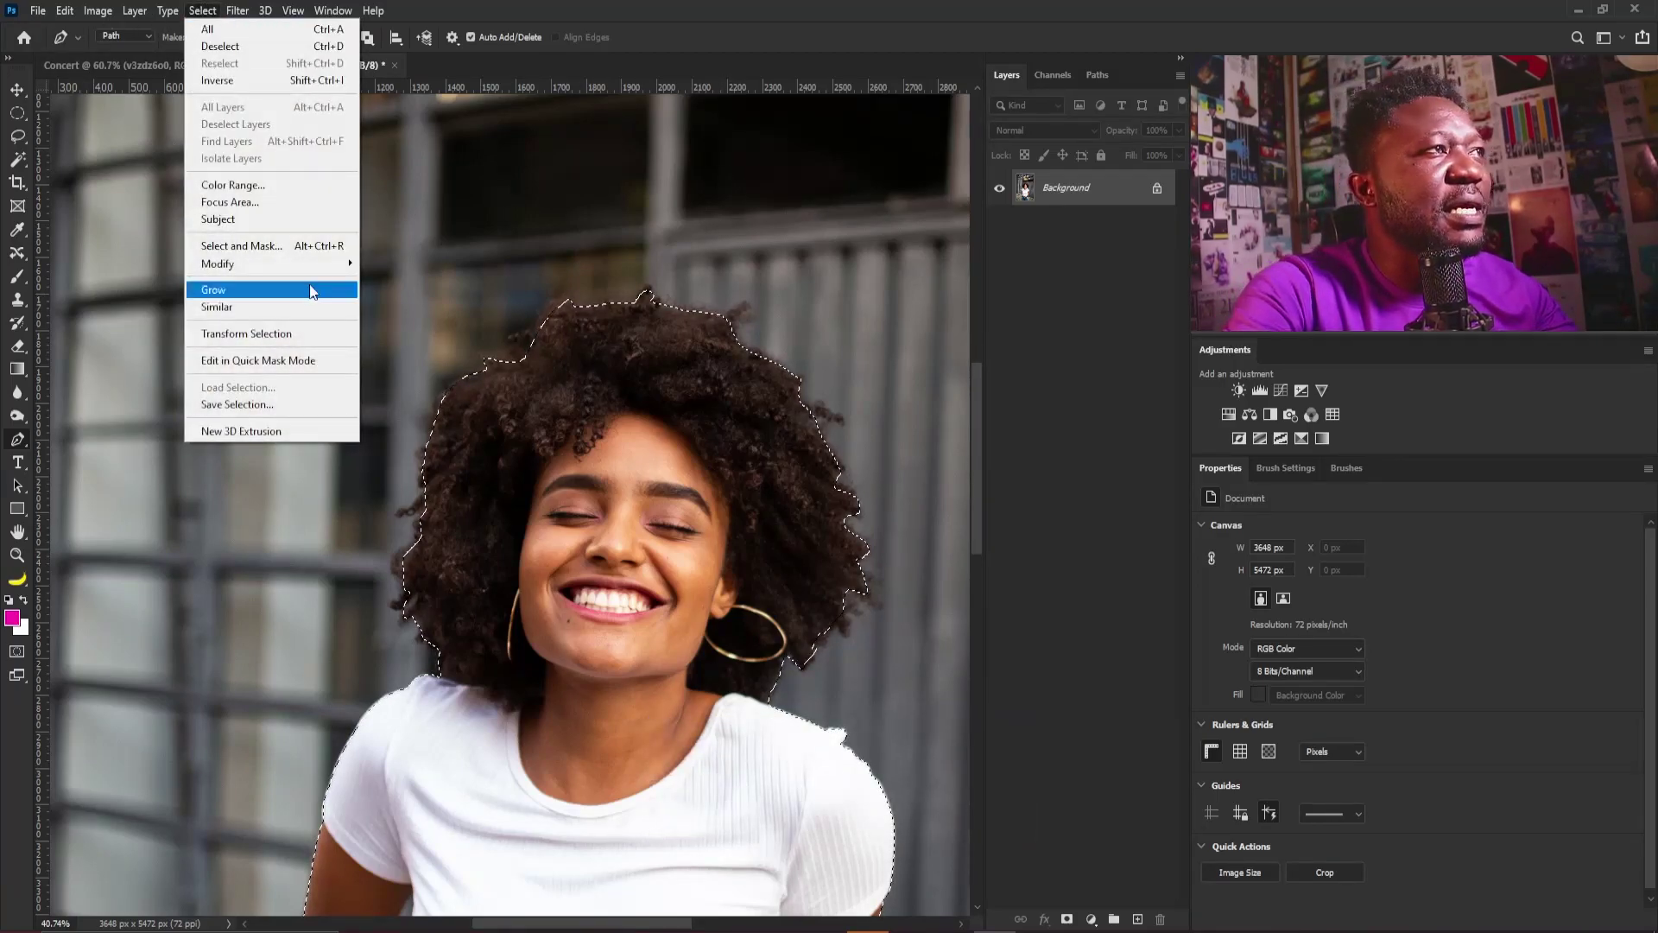
pyautogui.click(292, 247)
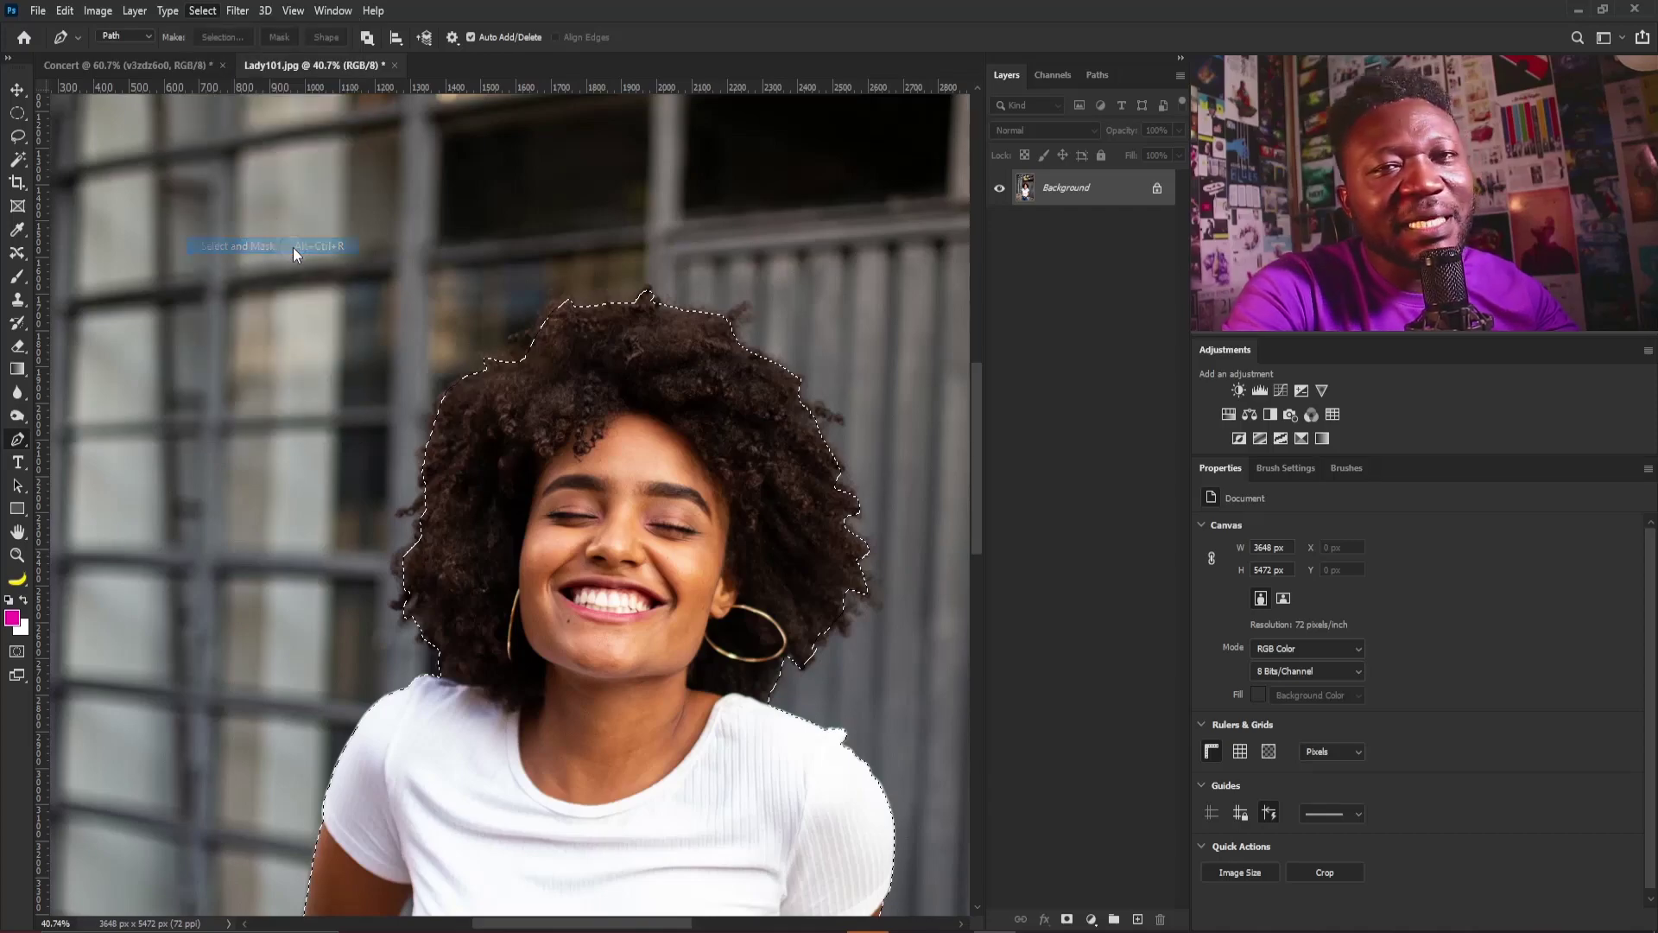
pyautogui.moveTo(691, 531); pyautogui.dragTo(701, 445)
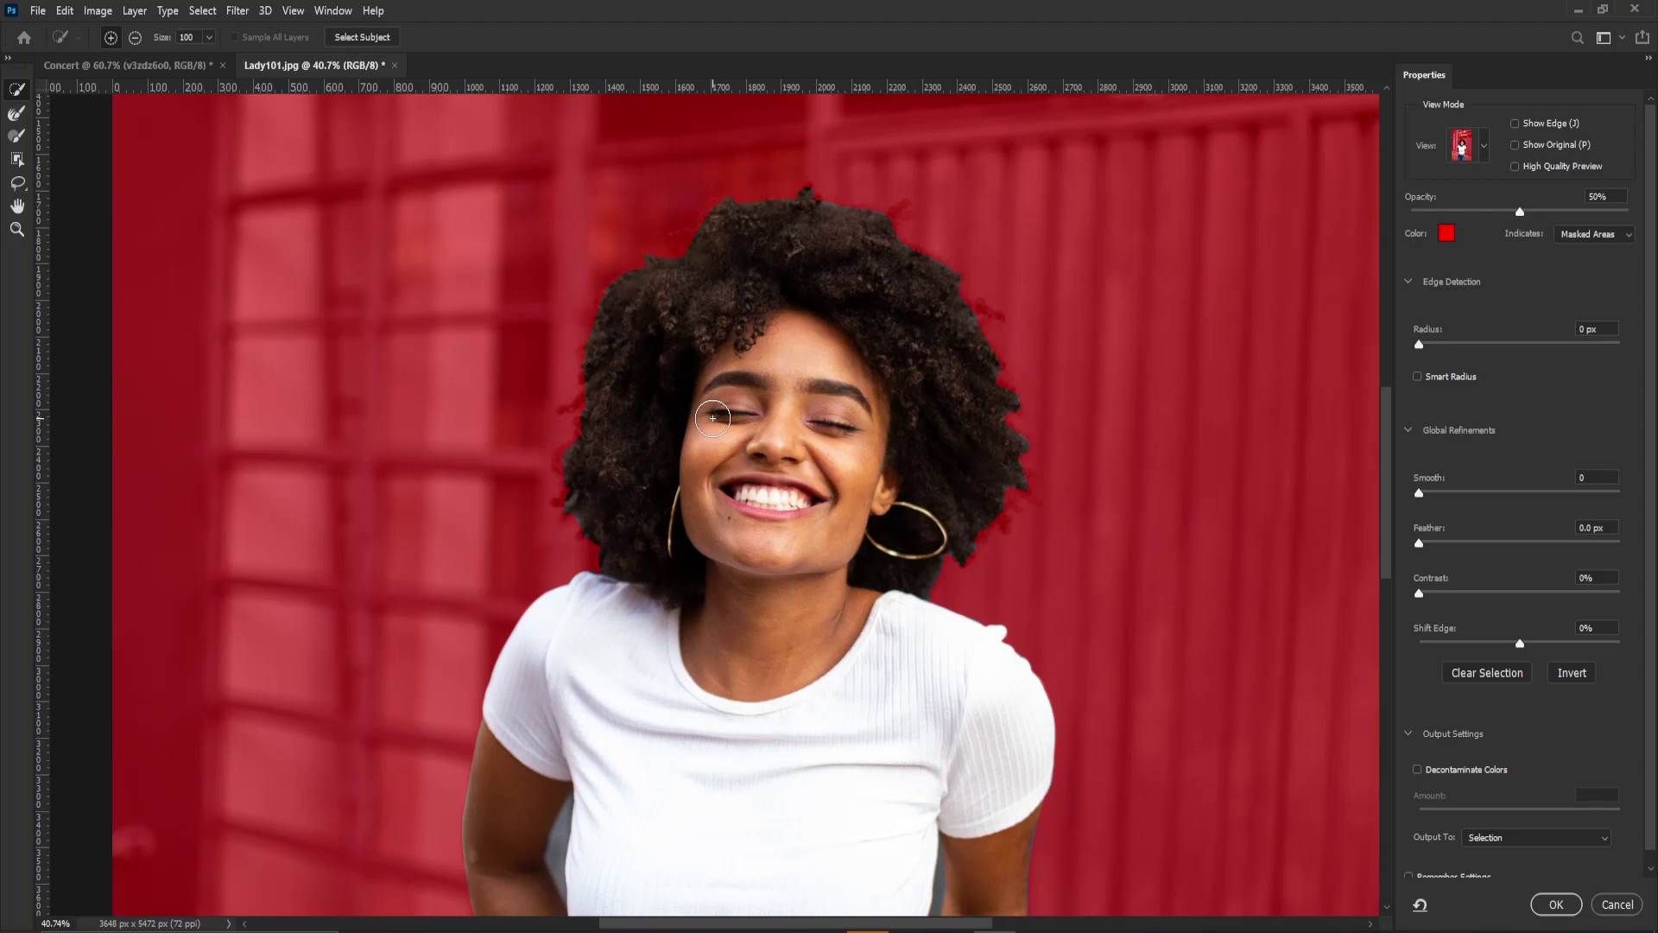
pyautogui.click(20, 136)
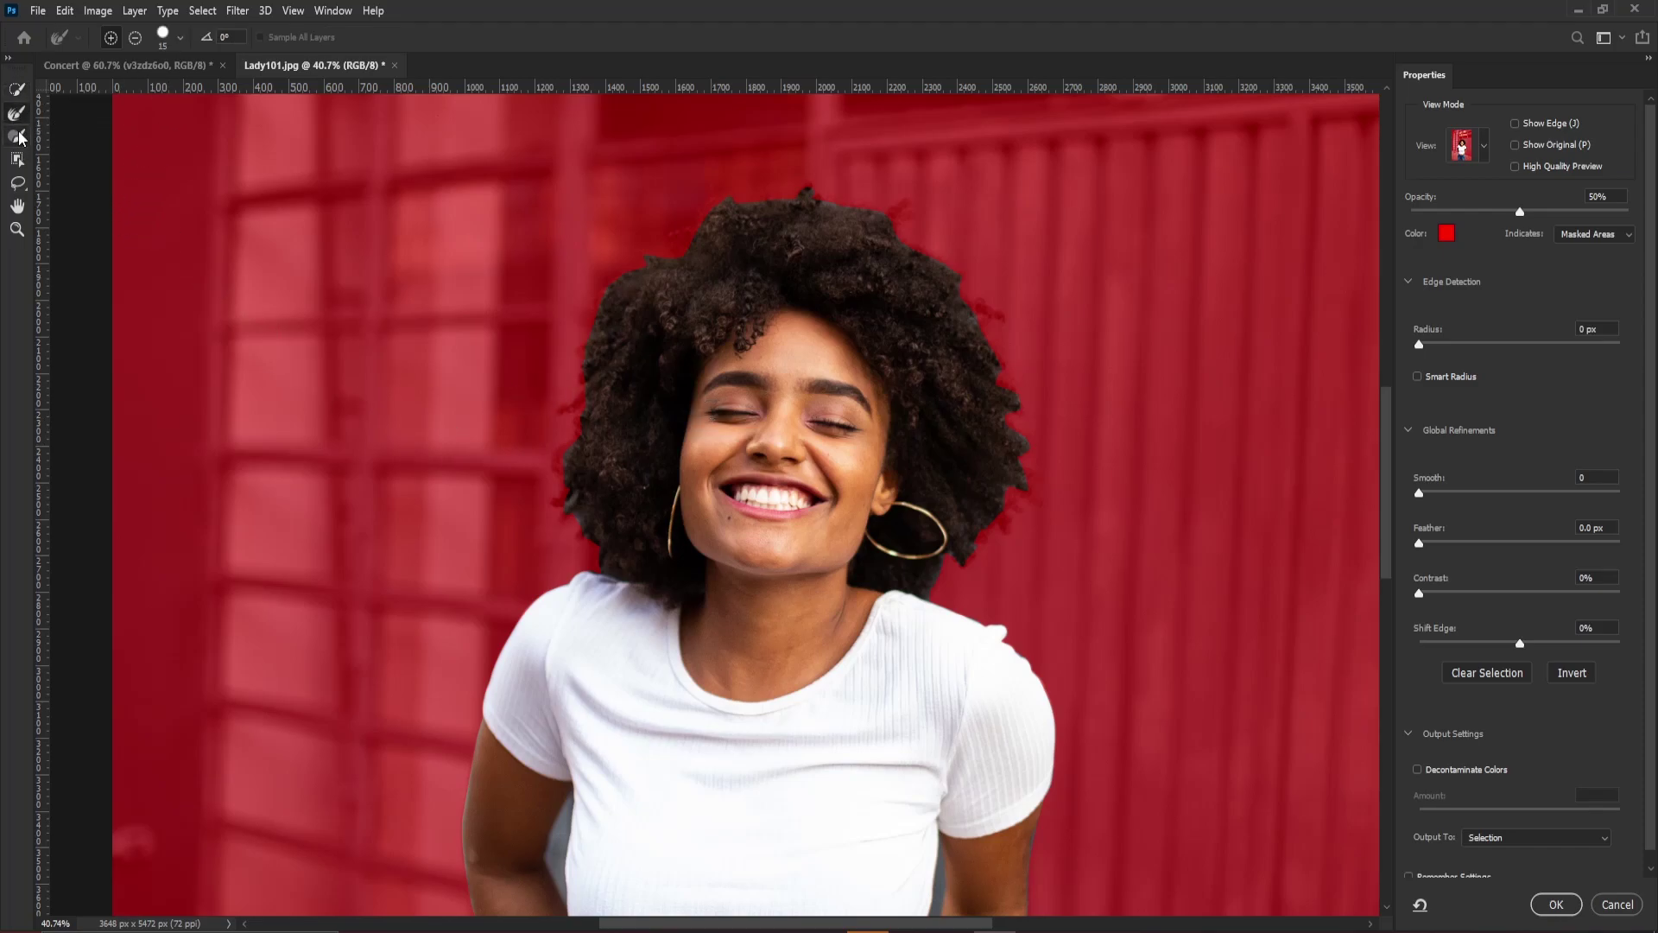
pyautogui.moveTo(570, 525); pyautogui.dragTo(660, 591)
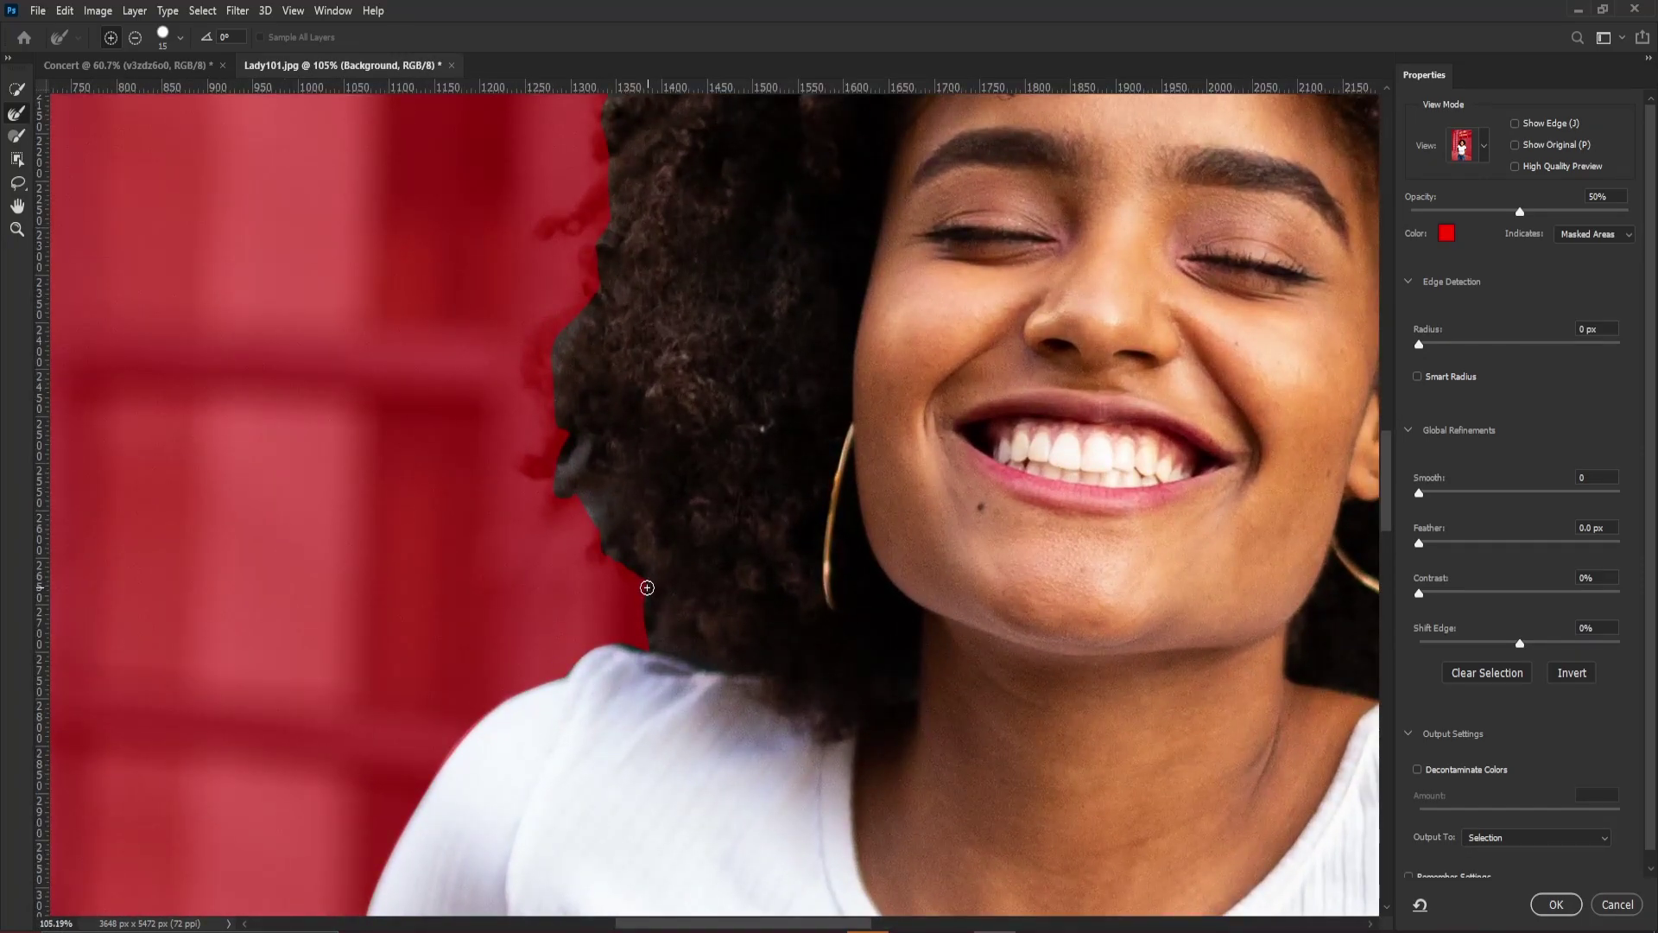
pyautogui.press(']')
pyautogui.click(642, 625)
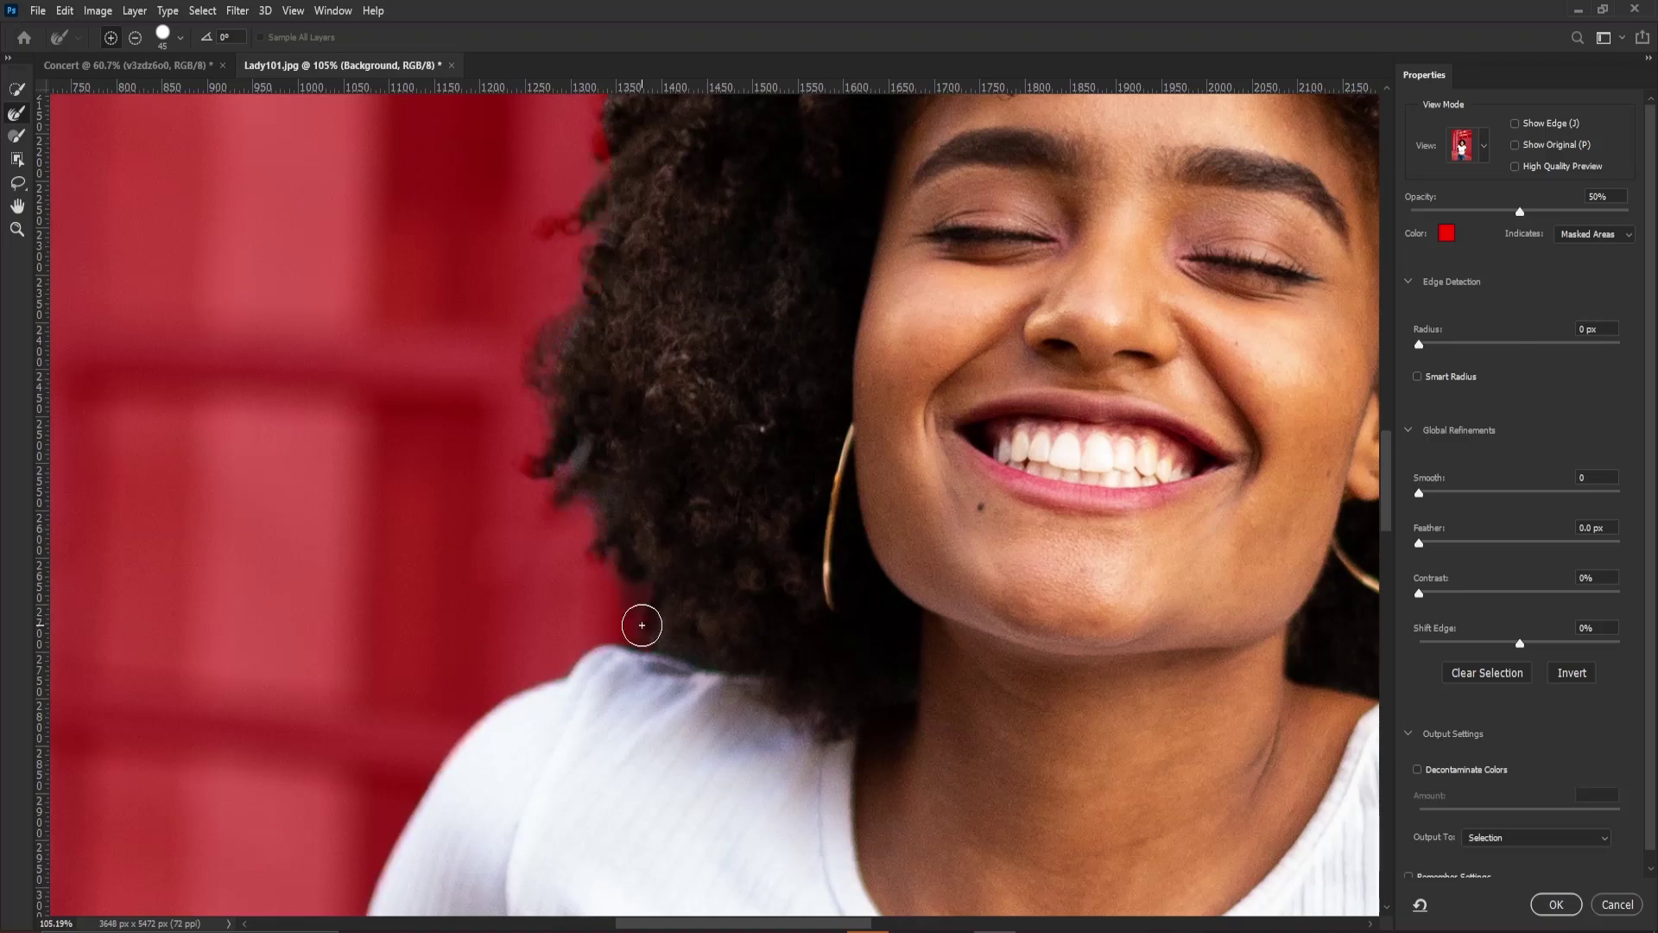
pyautogui.click(641, 624)
pyautogui.scroll(5, 604, 500)
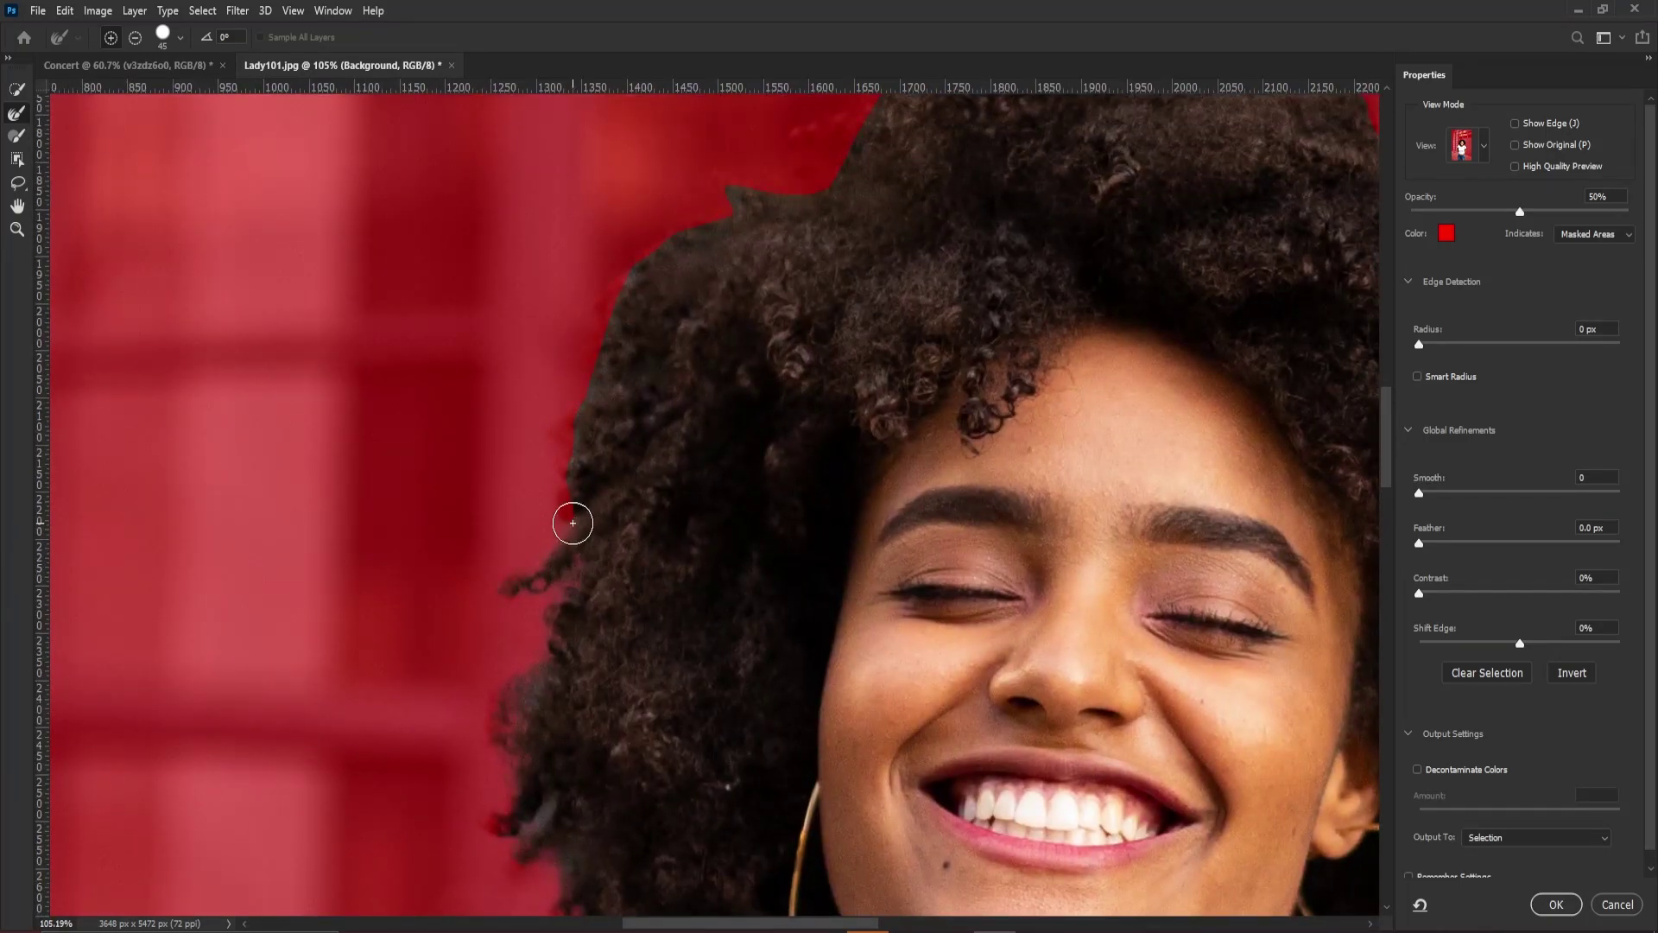
# Refine the hair edge across the top and down the right side to the shoulder with the Refine Edge Brush
pyautogui.scroll(3, 666, 497)
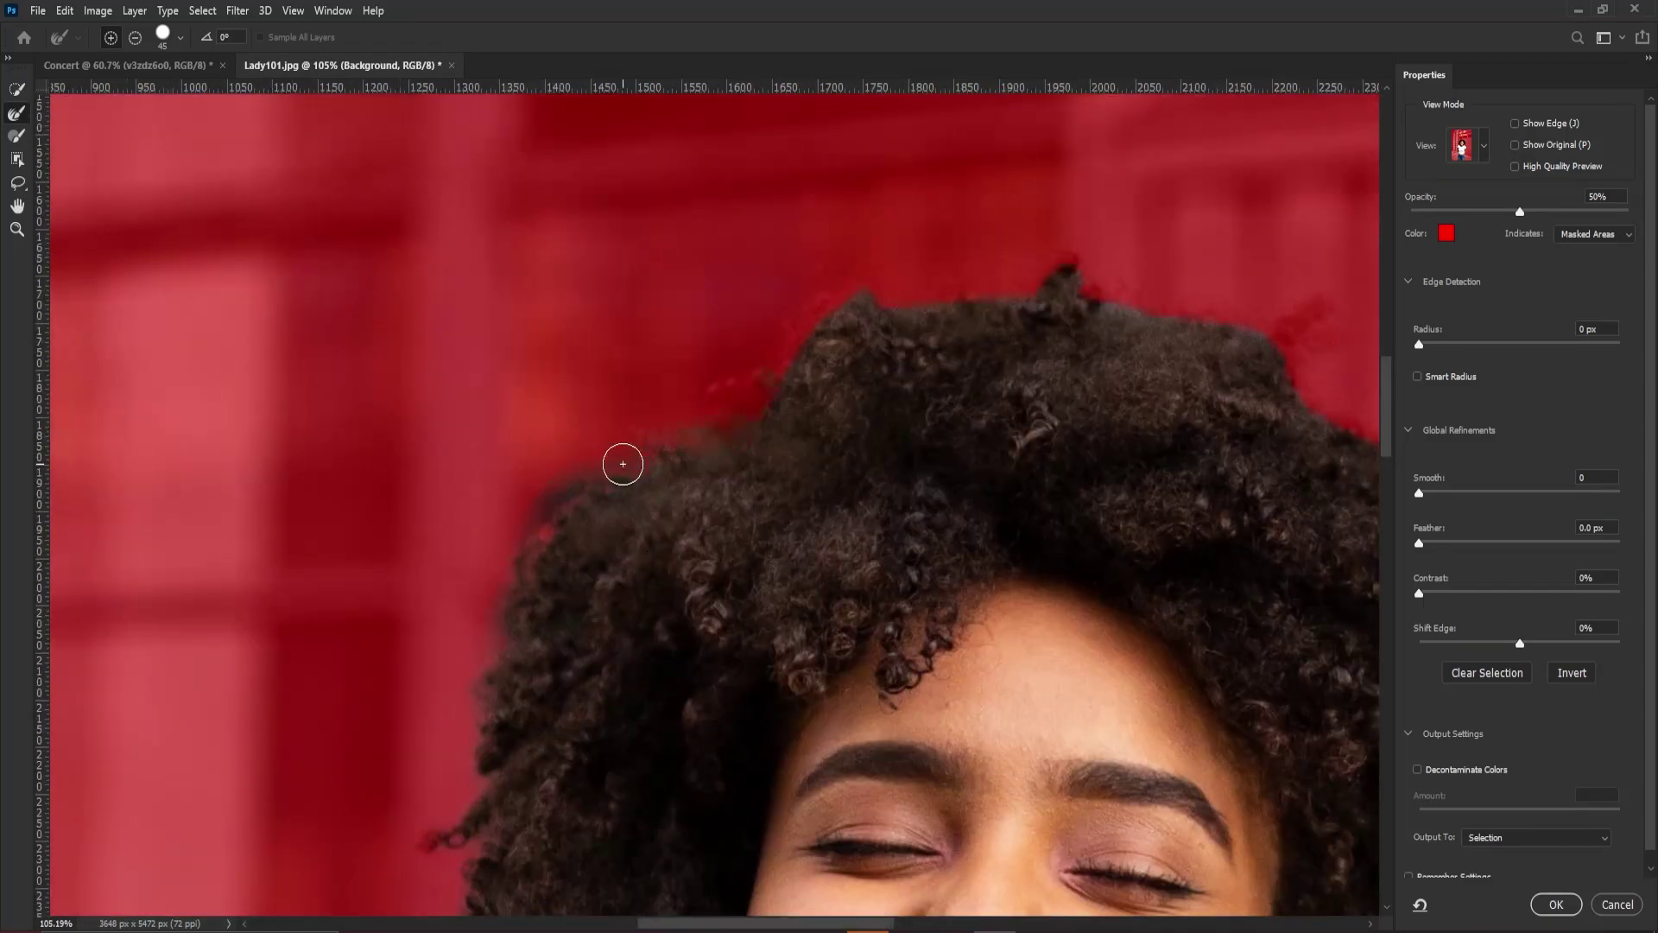
pyautogui.hscroll(5, 623, 464)
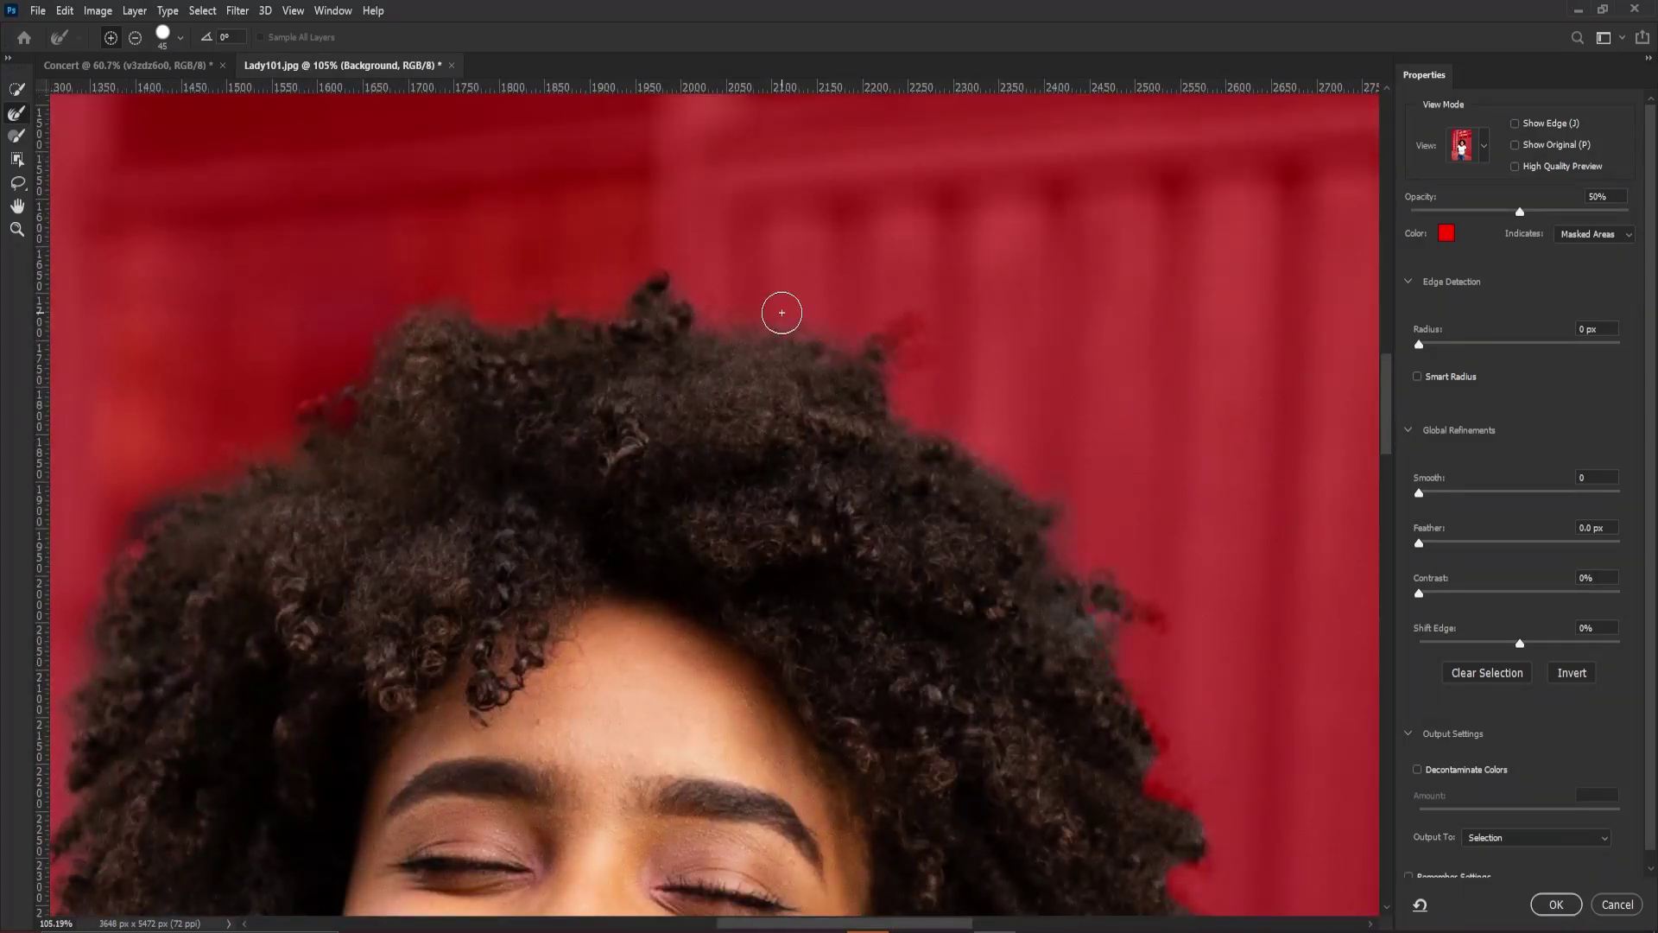
pyautogui.scroll(-4, 782, 312)
pyautogui.hscroll(3, 781, 313)
pyautogui.moveTo(851, 819); pyautogui.dragTo(847, 399)
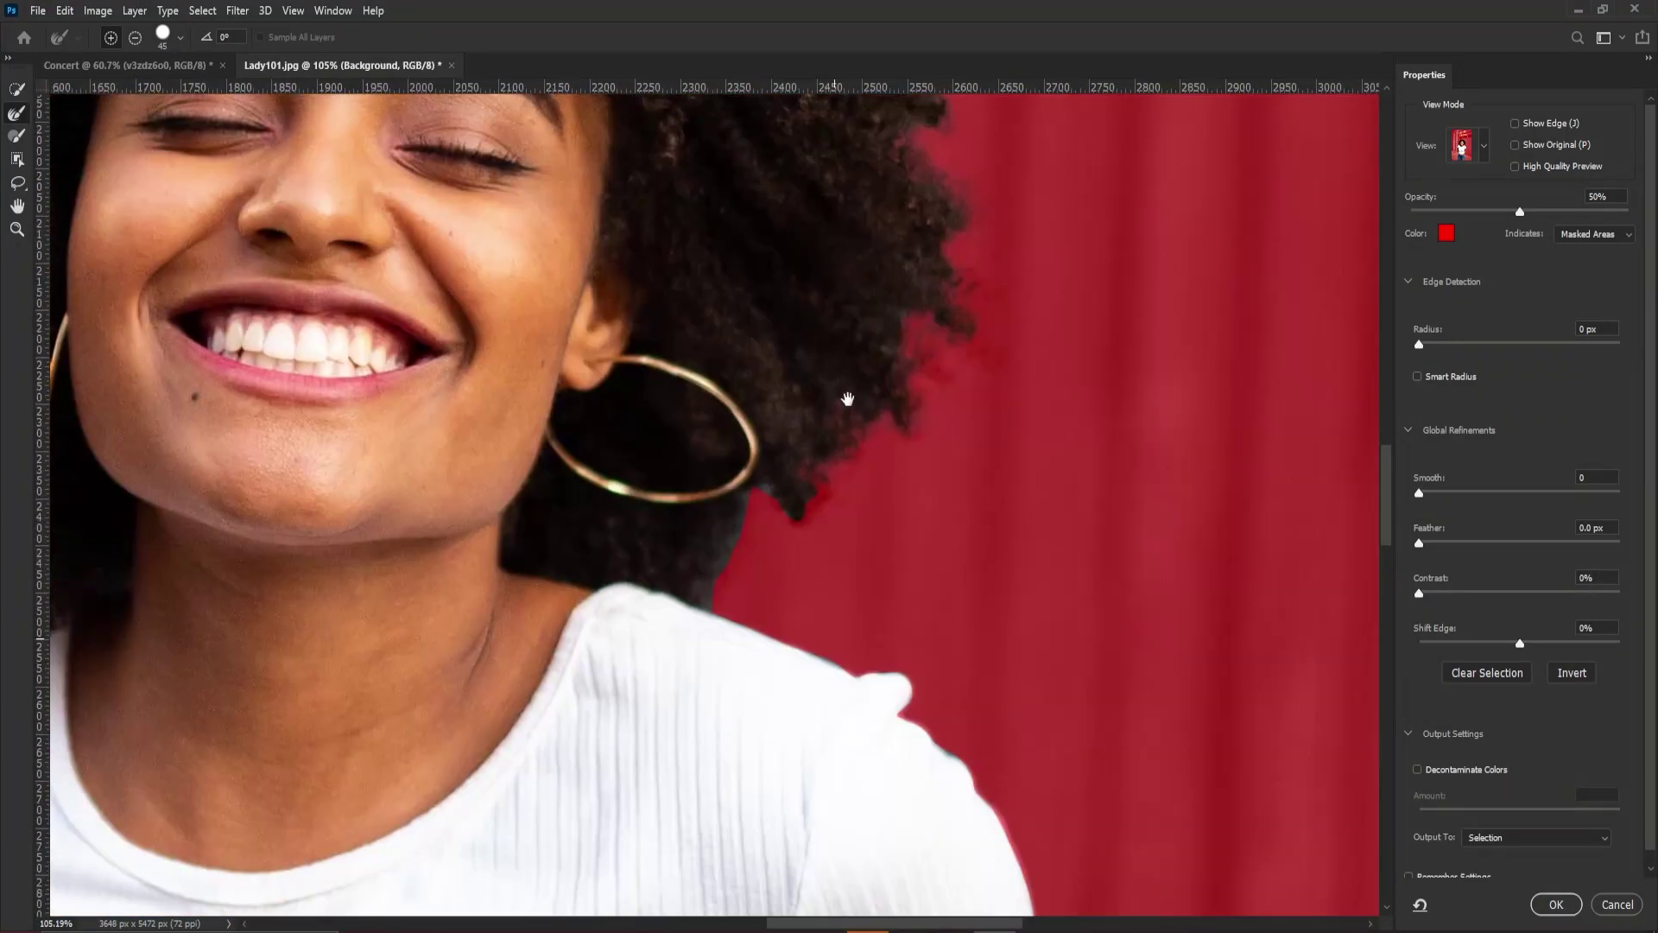
pyautogui.moveTo(713, 379); pyautogui.dragTo(625, 364)
pyautogui.moveTo(625, 368); pyautogui.dragTo(625, 519)
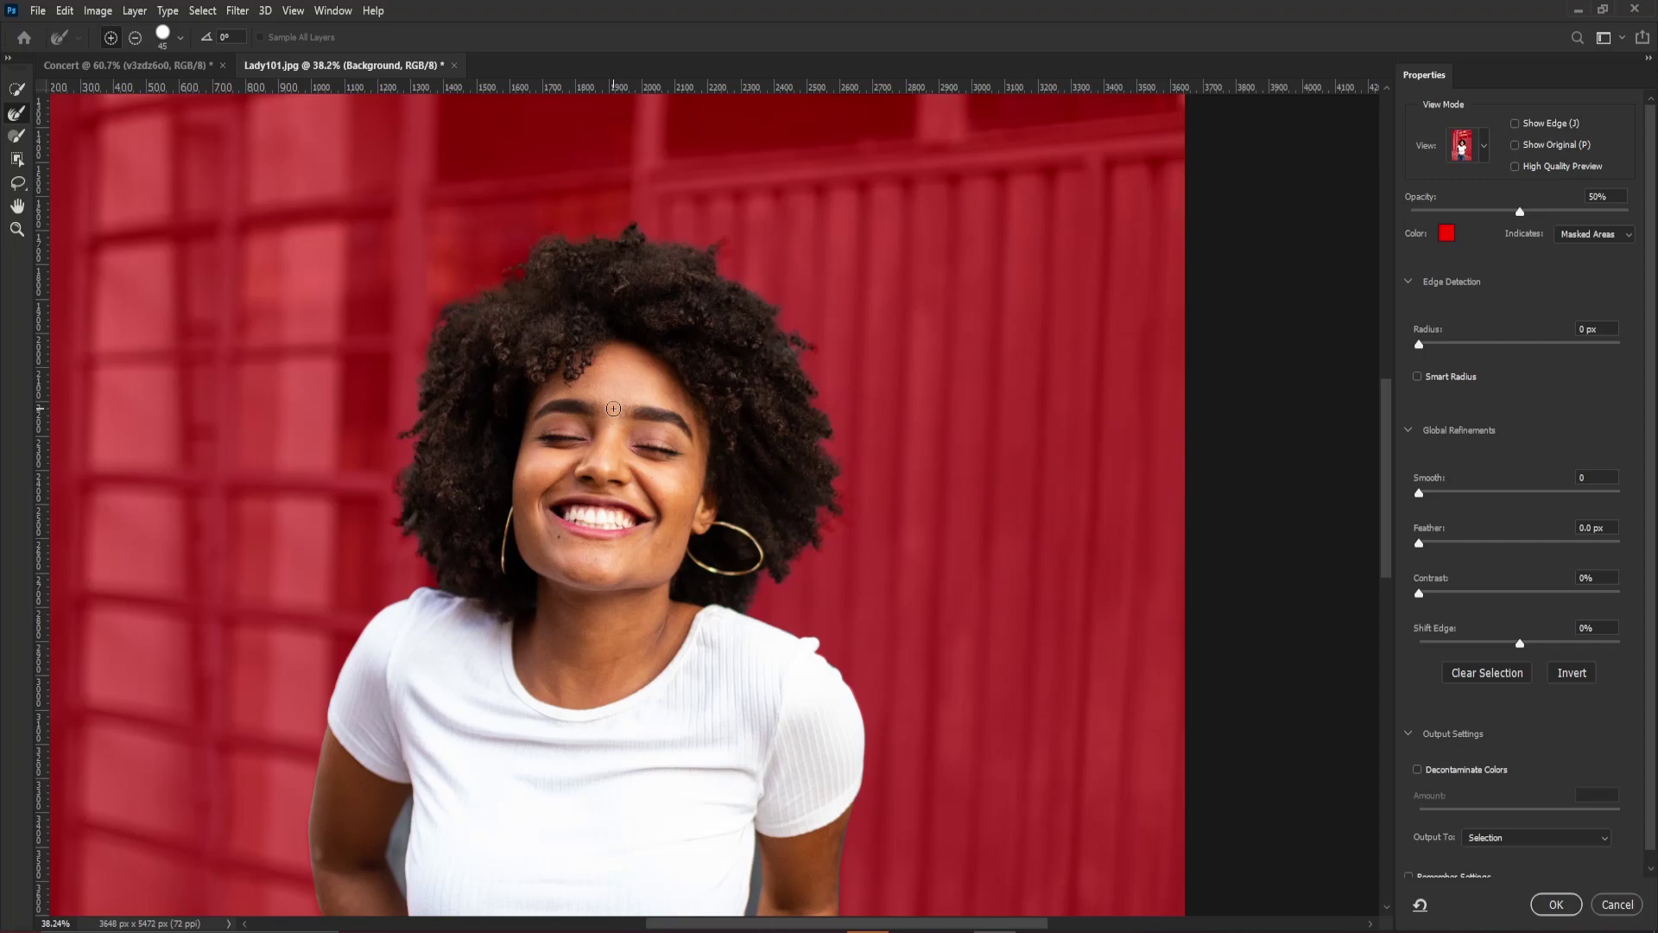
# Enable Decontaminate Colors at 100% and output the refined selection as a new layer with a layer mask
pyautogui.click(1417, 769)
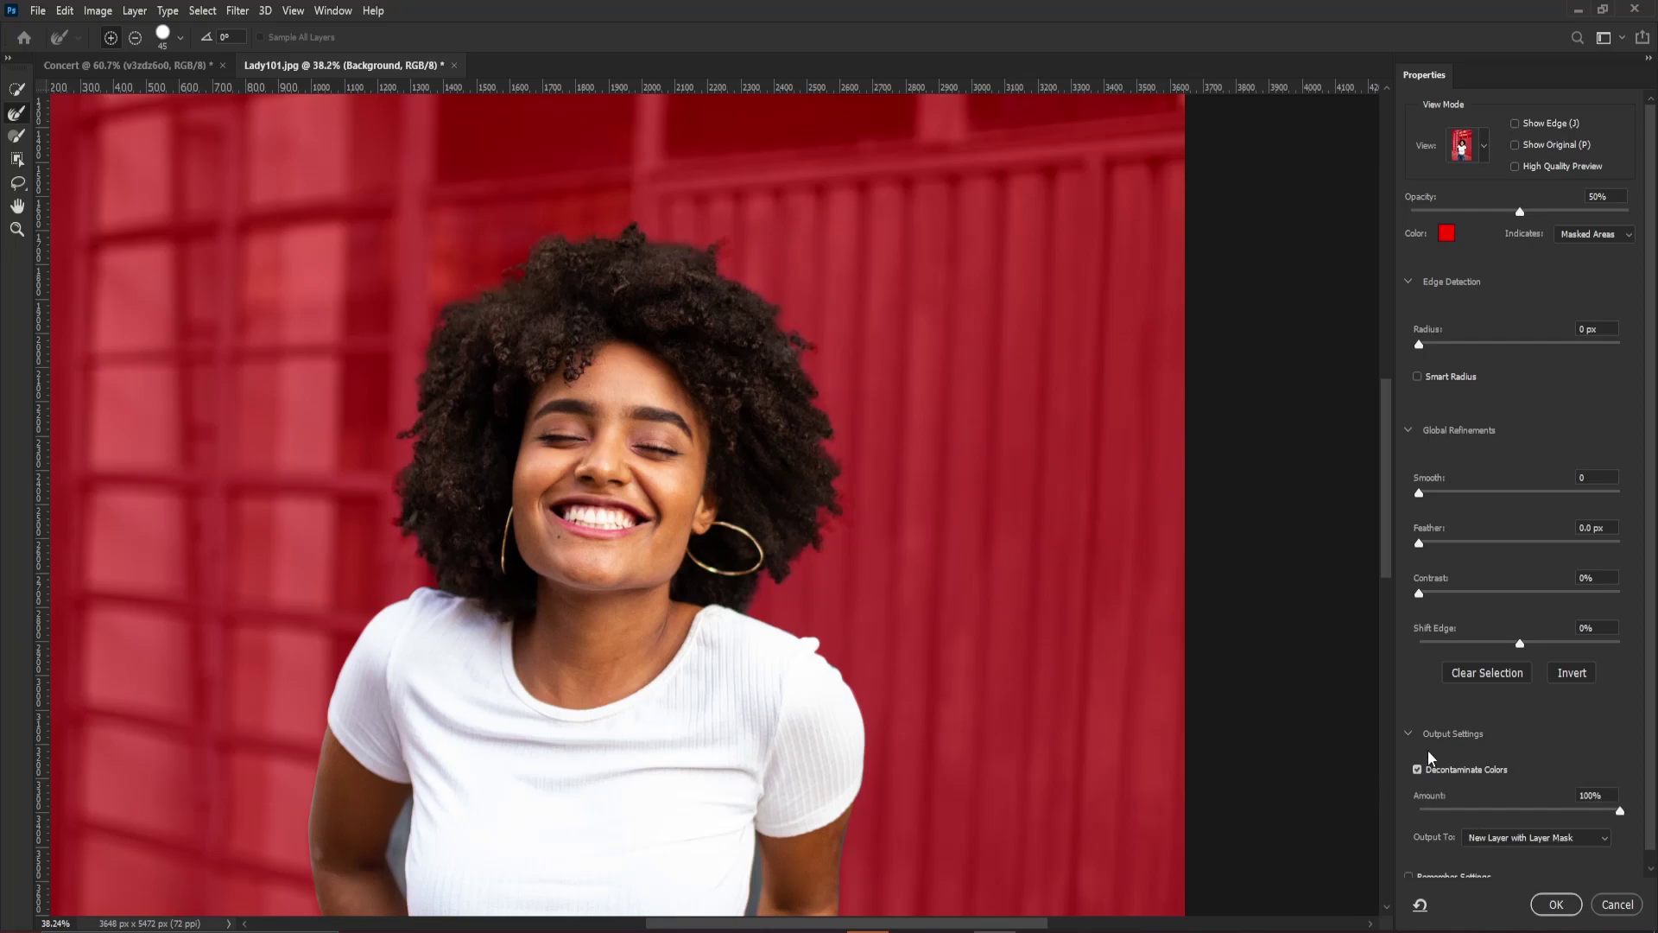
pyautogui.click(1554, 904)
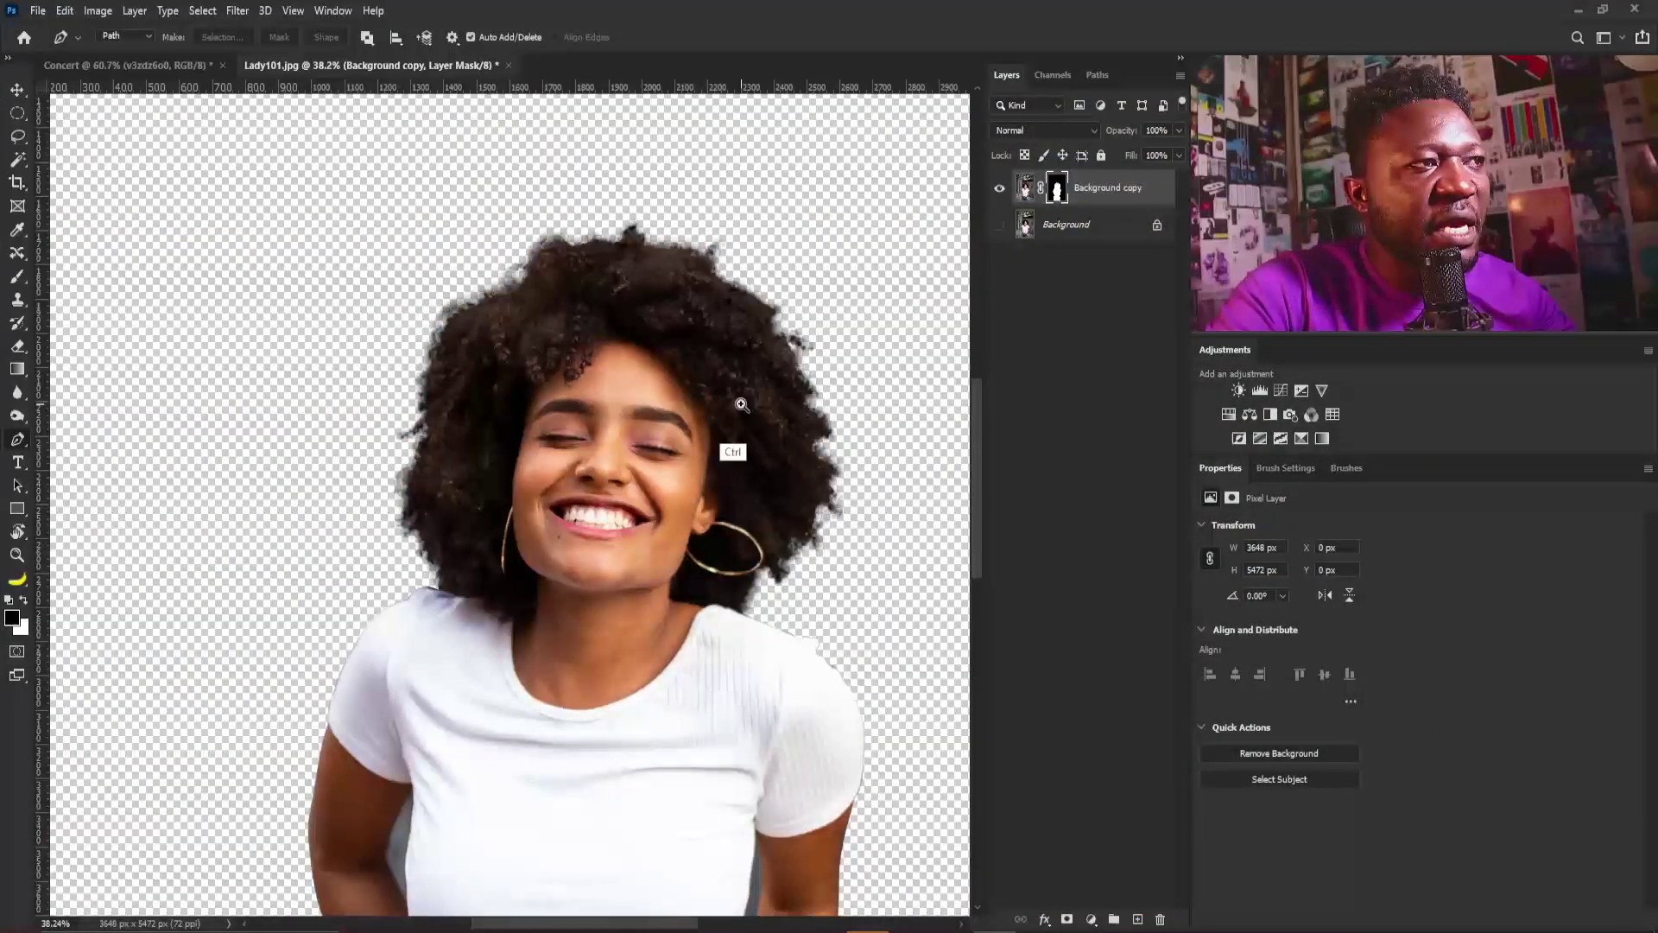
pyautogui.moveTo(741, 404); pyautogui.dragTo(713, 428)
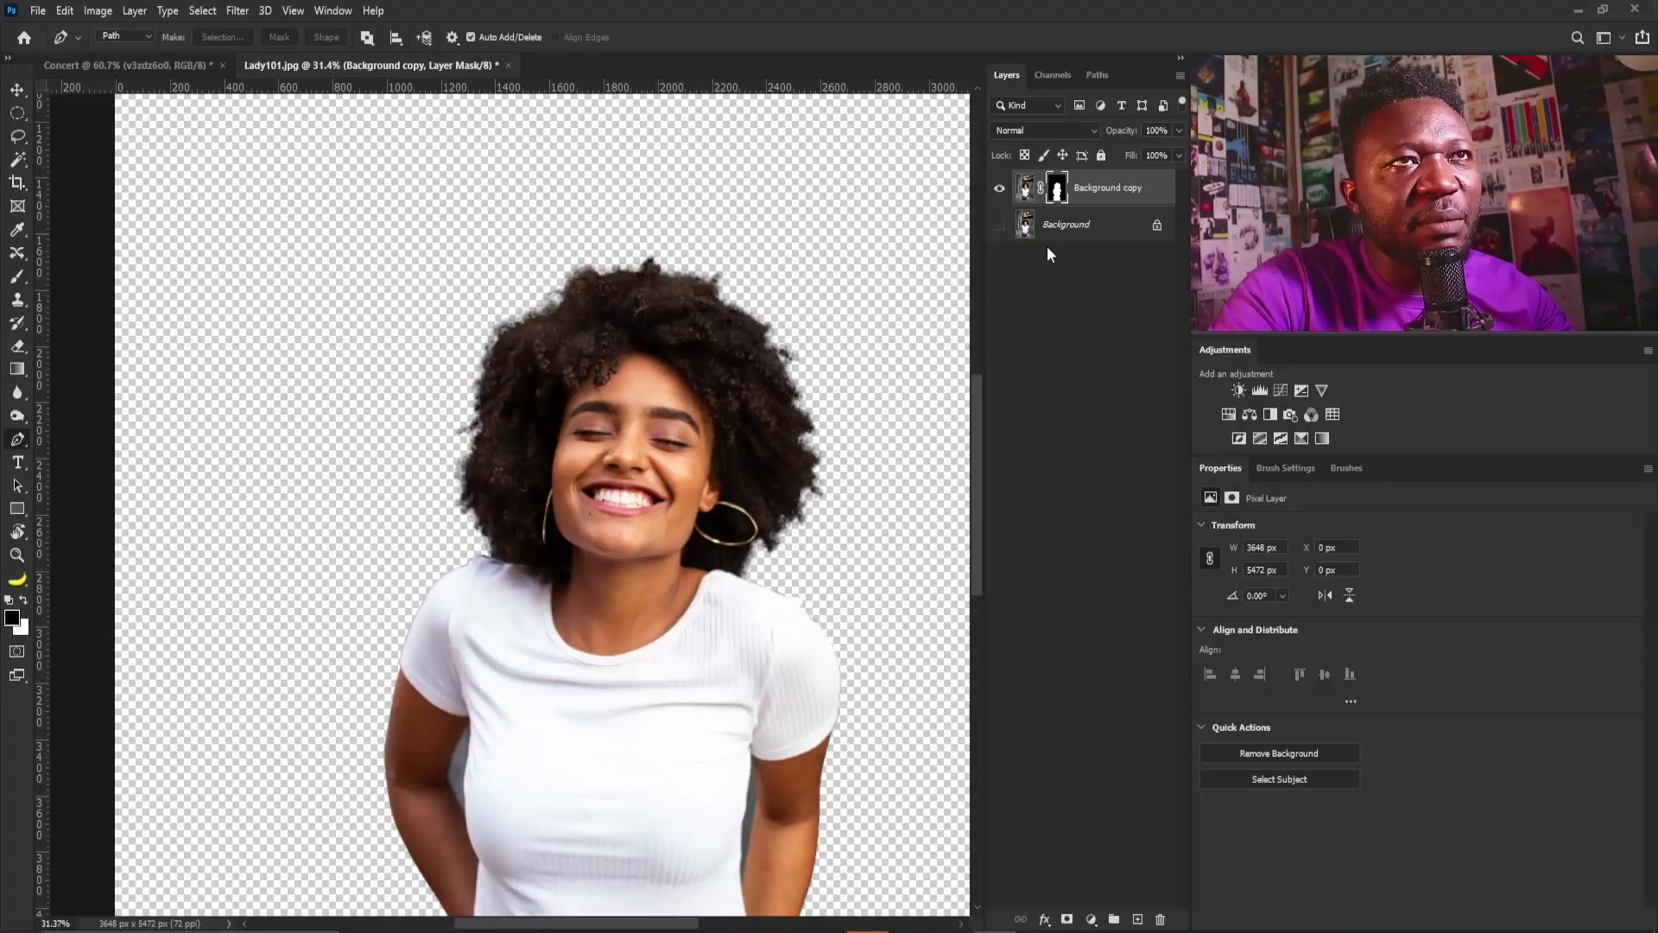
# Duplicate the original Background layer, load the cut-out's mask as a selection, and add it as the duplicate's layer mask
pyautogui.moveTo(1084, 237); pyautogui.dragTo(1140, 915)
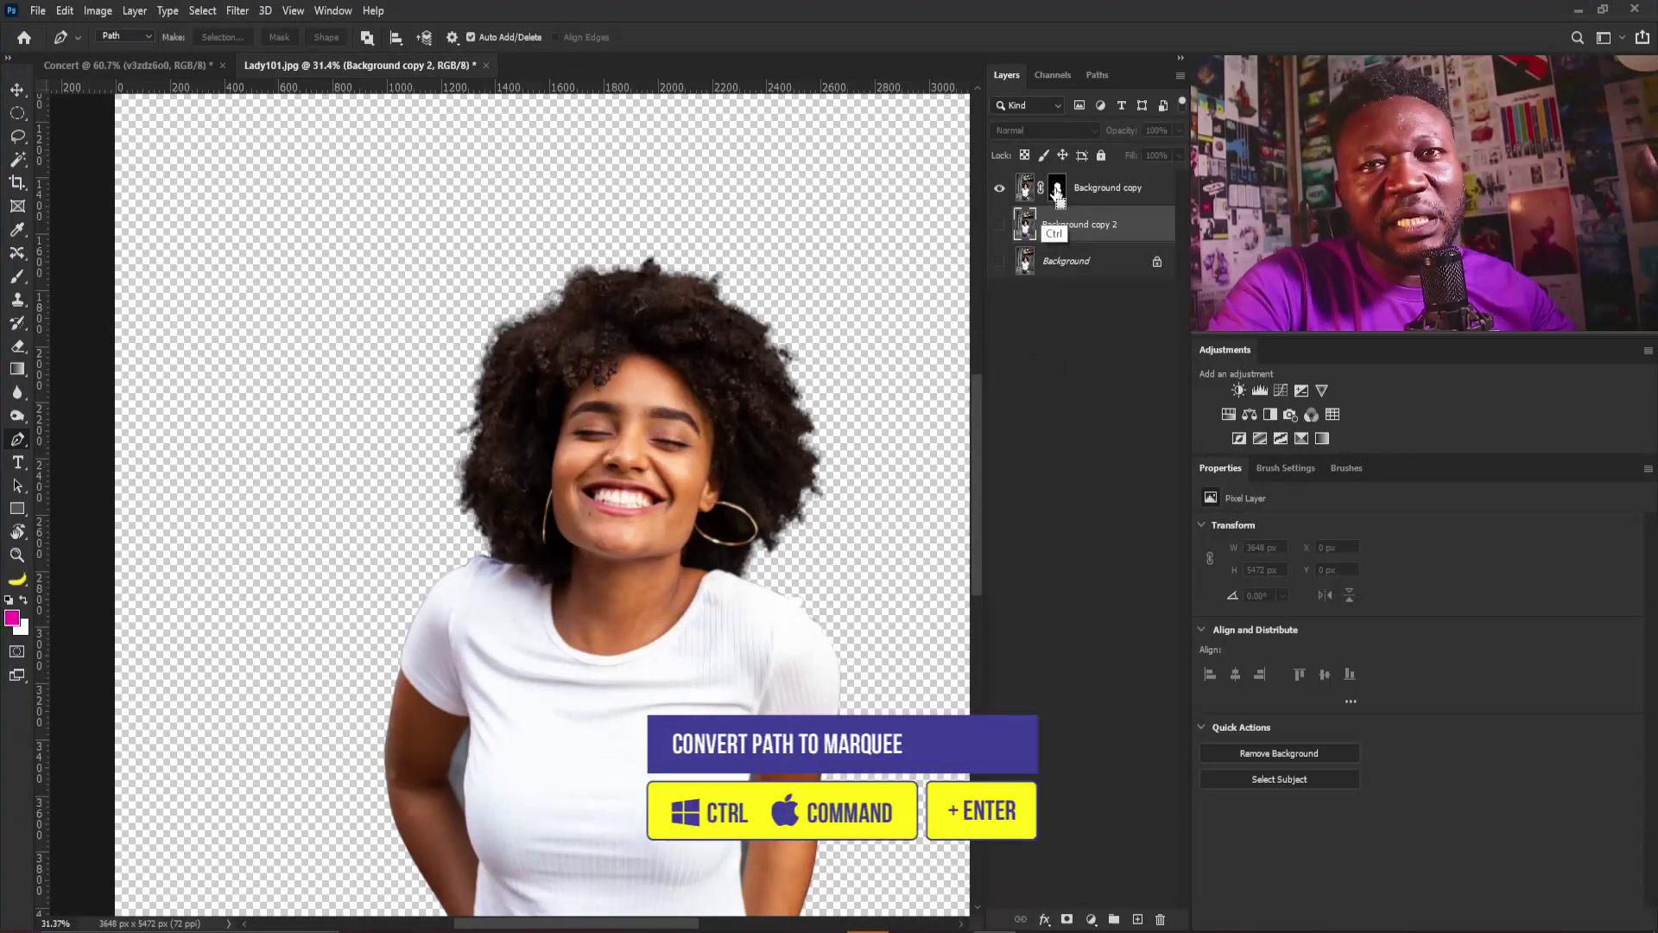
pyautogui.hotkey('ctrl', 'Return')
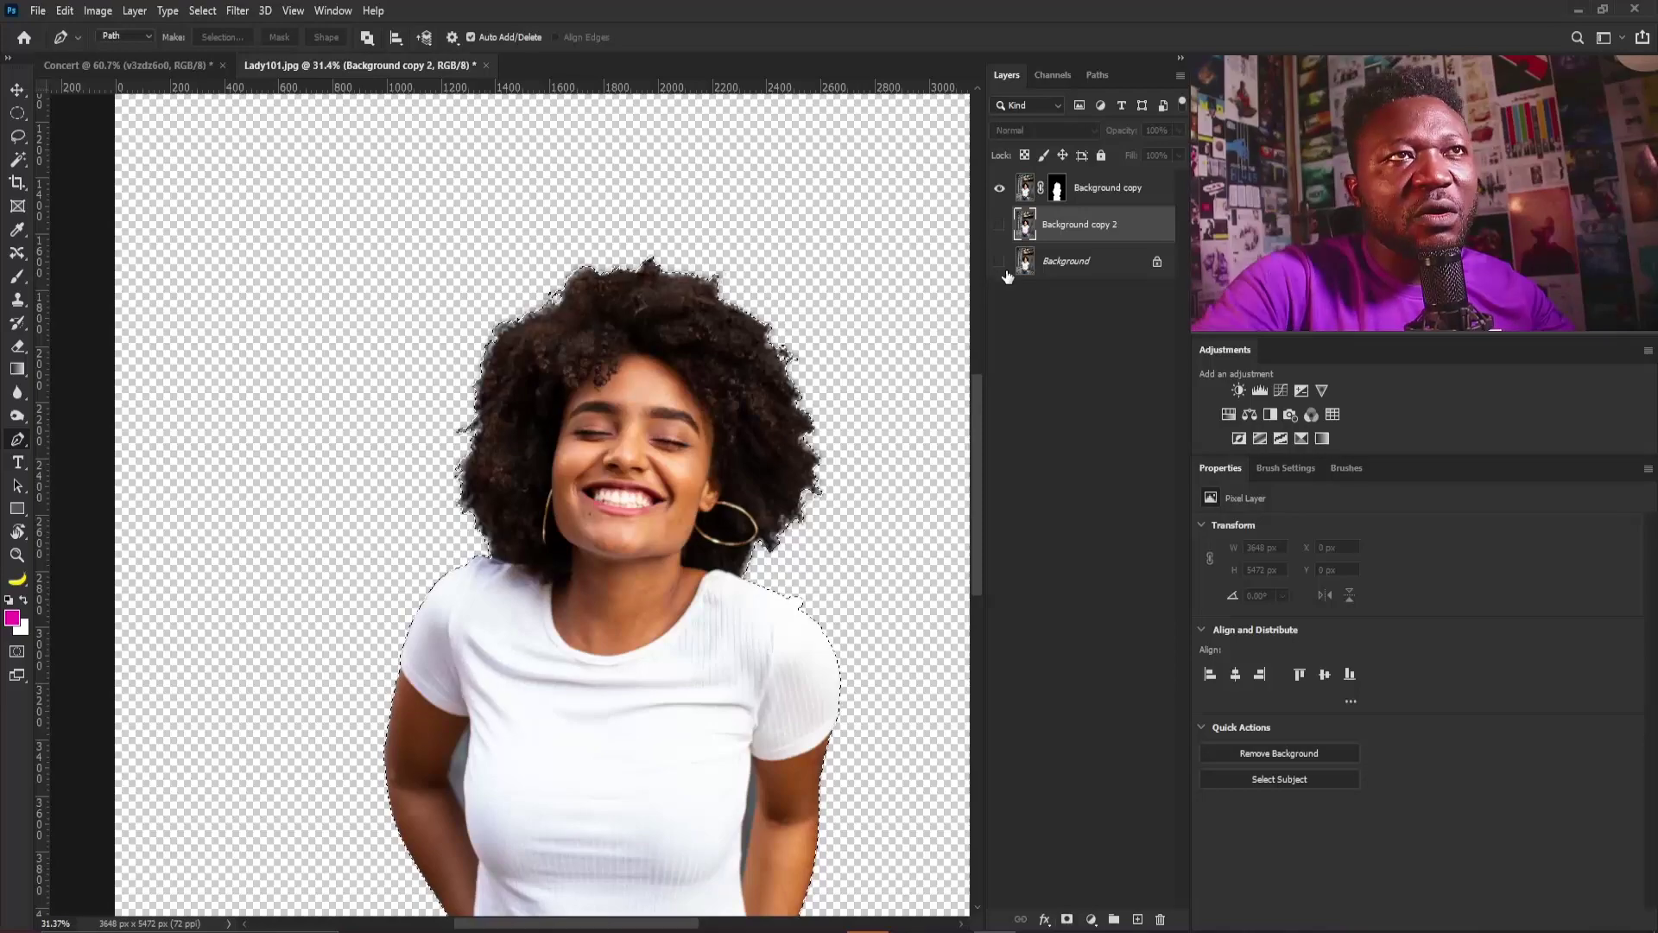
pyautogui.click(1069, 918)
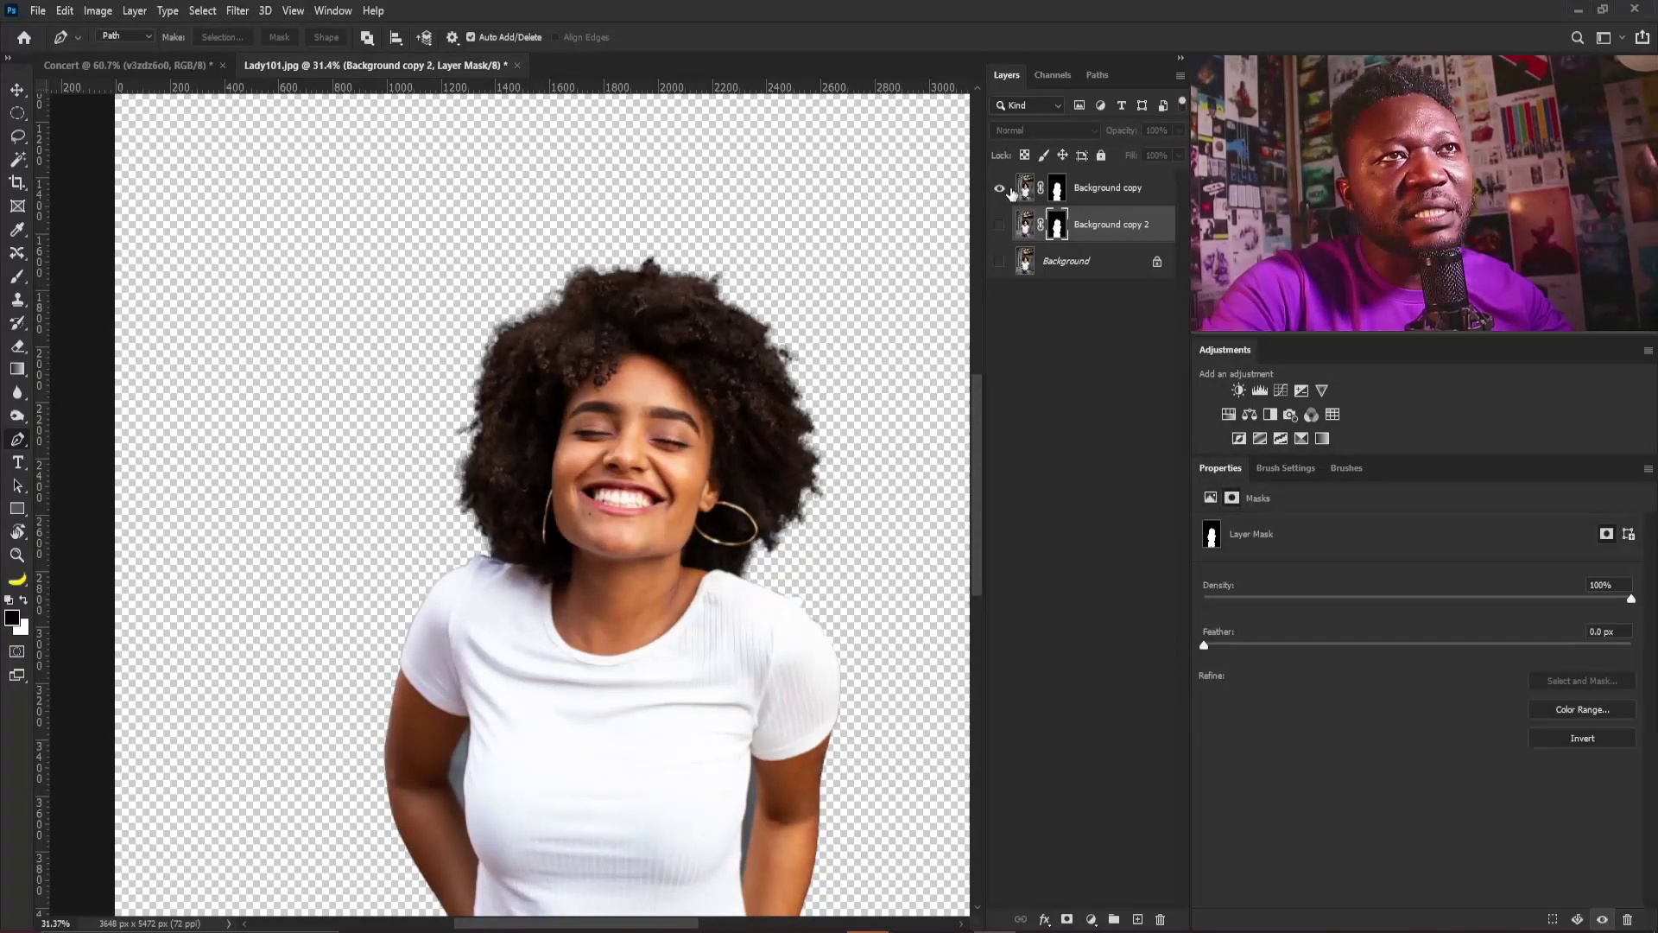
# Hide the Background copy layer and show the masked Background copy 2 layer in its place
pyautogui.click(999, 224)
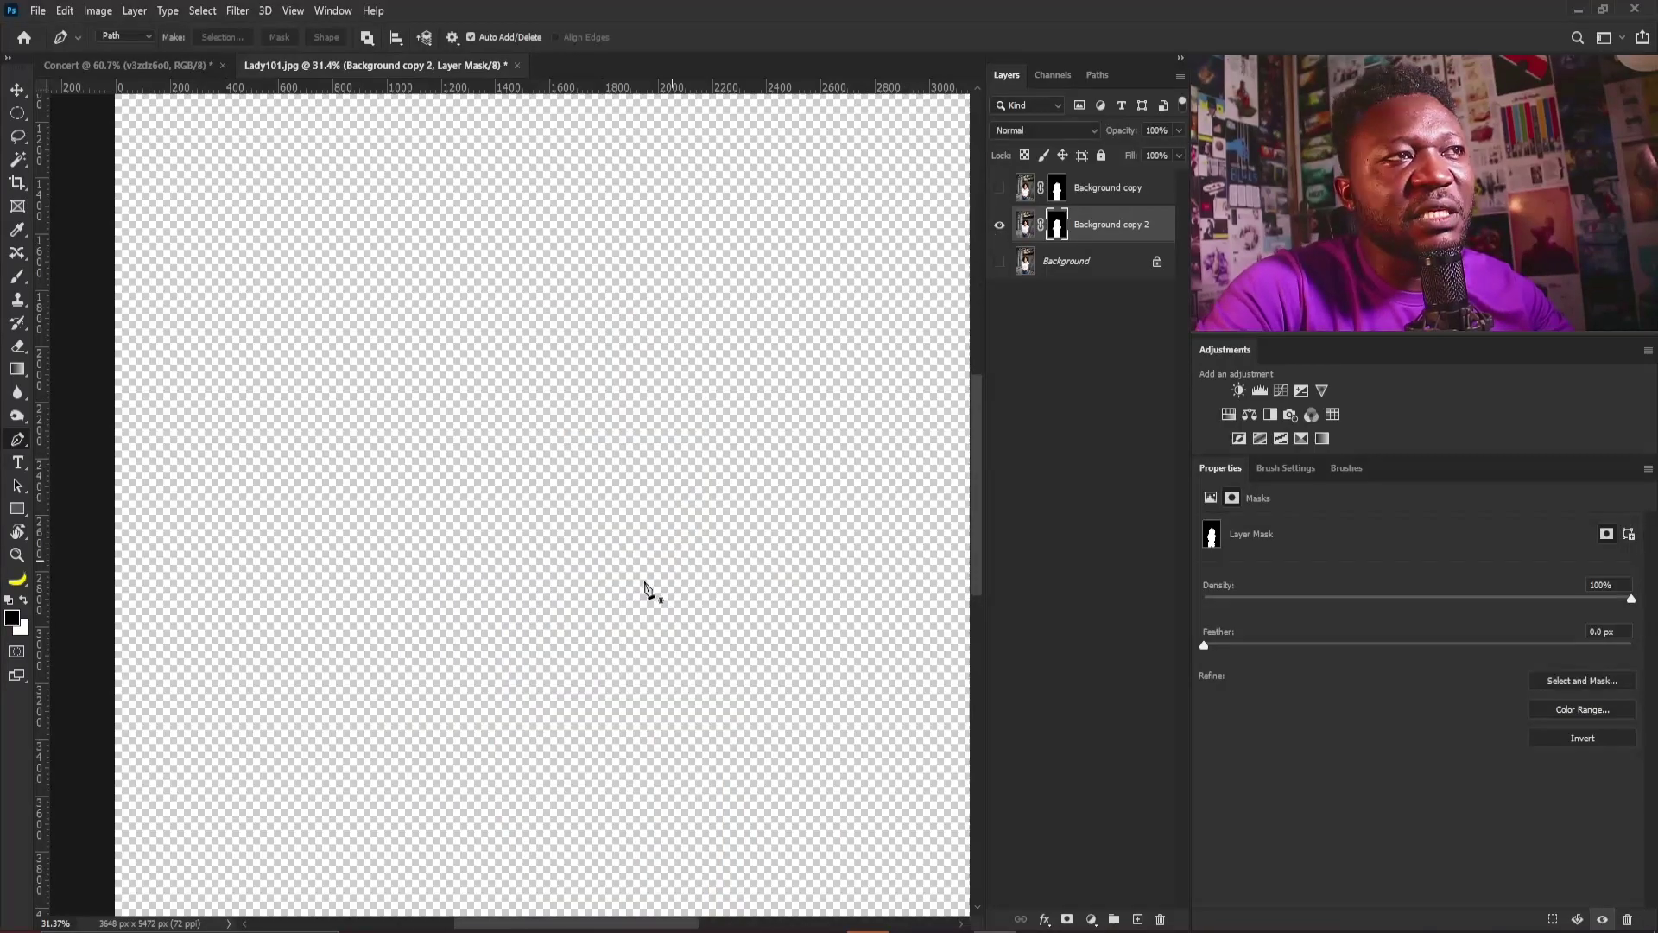
pyautogui.hotkey('ctrl', 'z')
pyautogui.moveTo(649, 616); pyautogui.dragTo(659, 477)
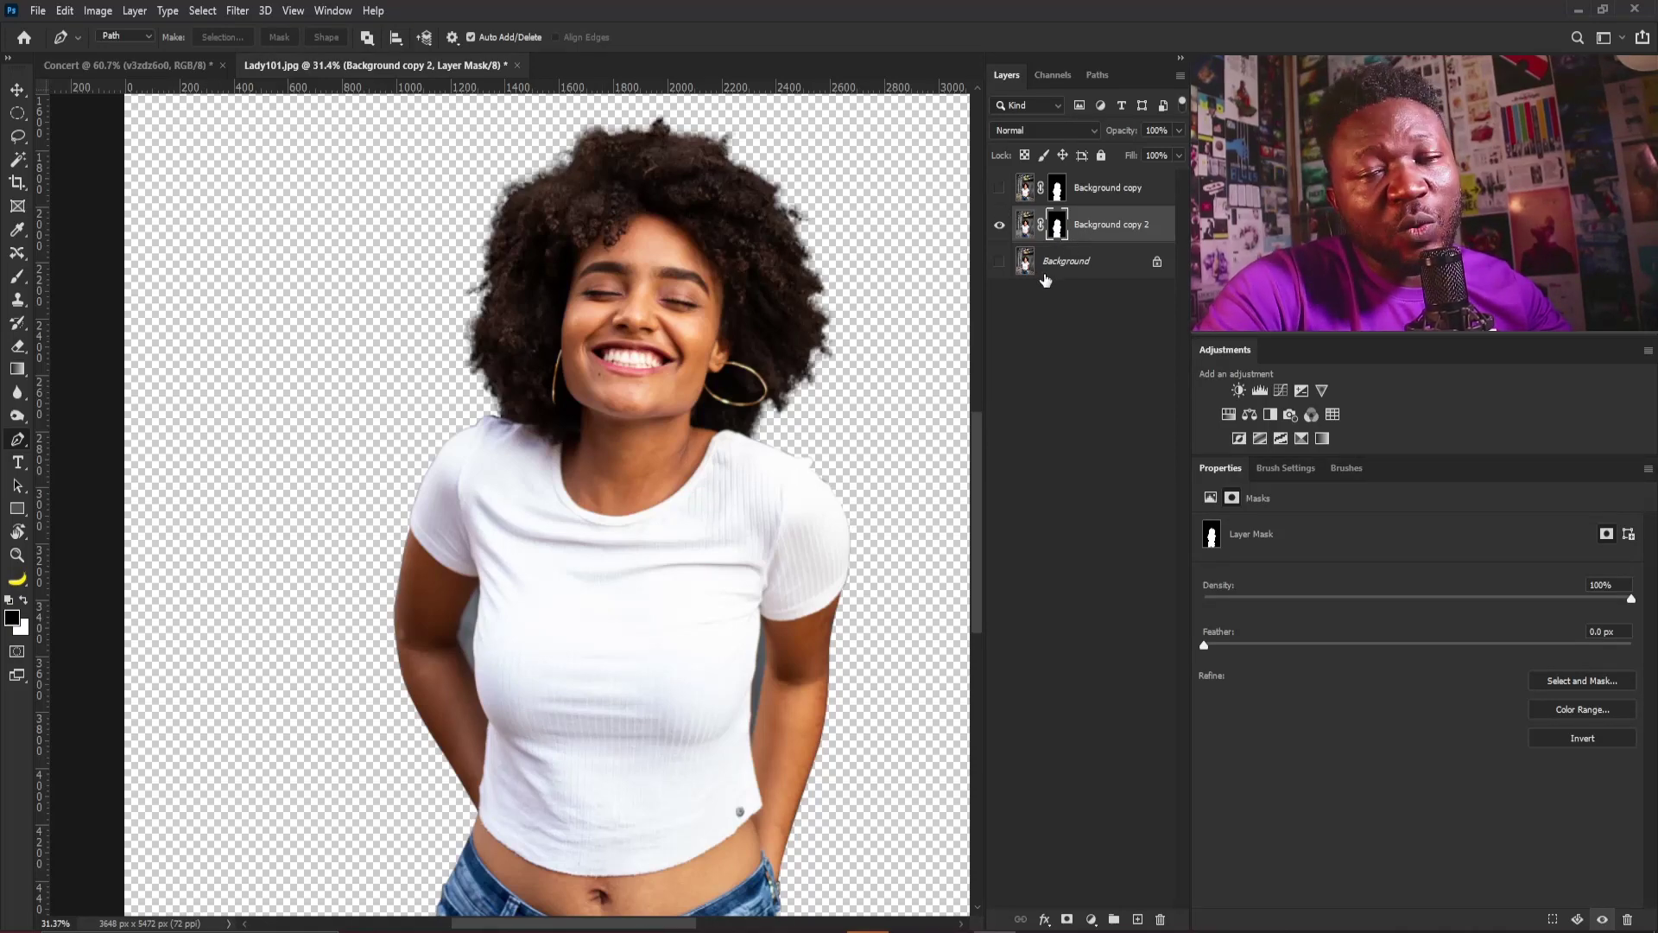
# Trace a closed Pen tool path around the grey background gap between her right arm and the shirt
pyautogui.hotkey('ctrl', 'space')
pyautogui.moveTo(407, 666); pyautogui.dragTo(523, 766)
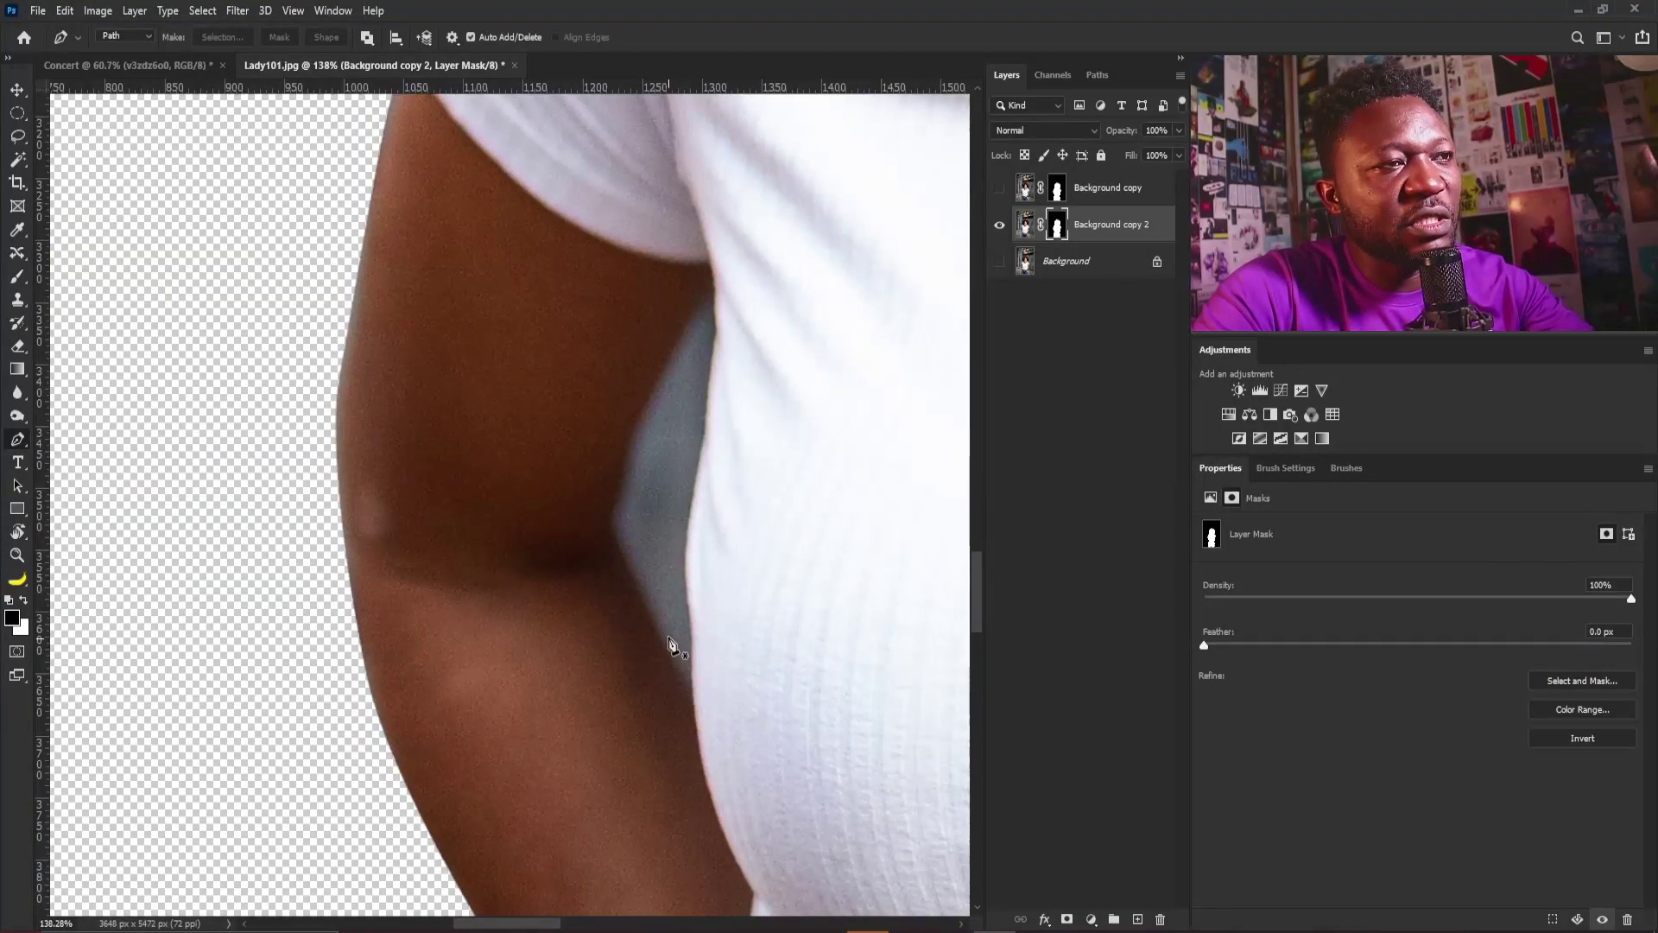
pyautogui.click(692, 698)
pyautogui.moveTo(690, 601); pyautogui.dragTo(684, 582)
pyautogui.moveTo(689, 519); pyautogui.dragTo(699, 471)
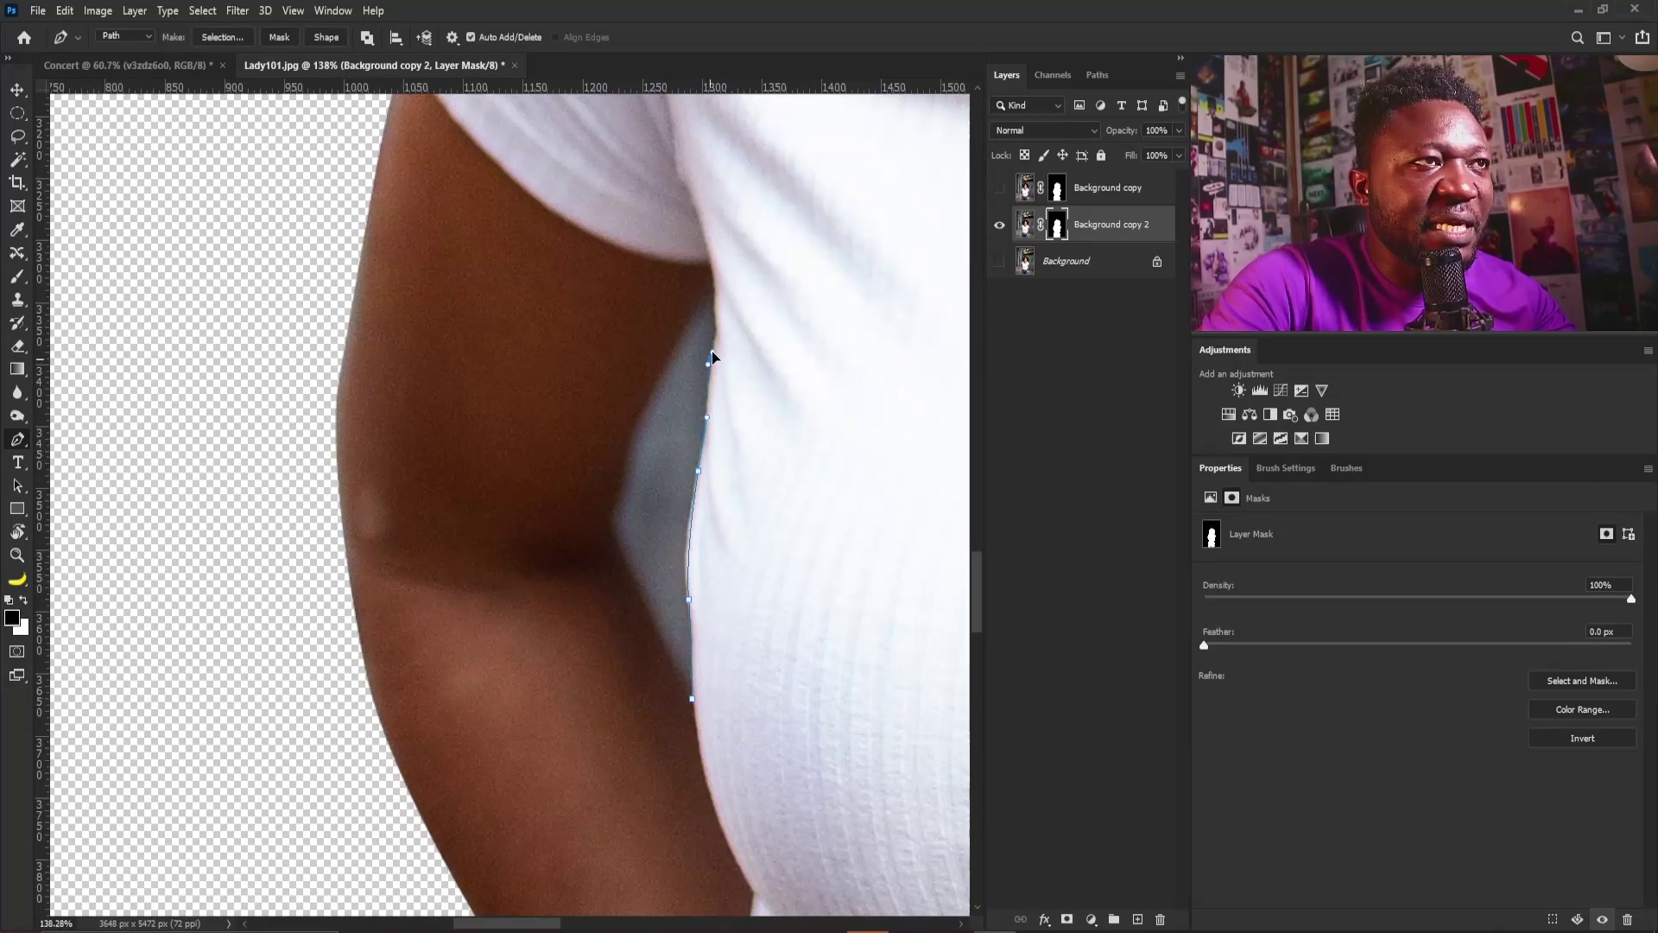
pyautogui.moveTo(716, 347); pyautogui.dragTo(717, 342)
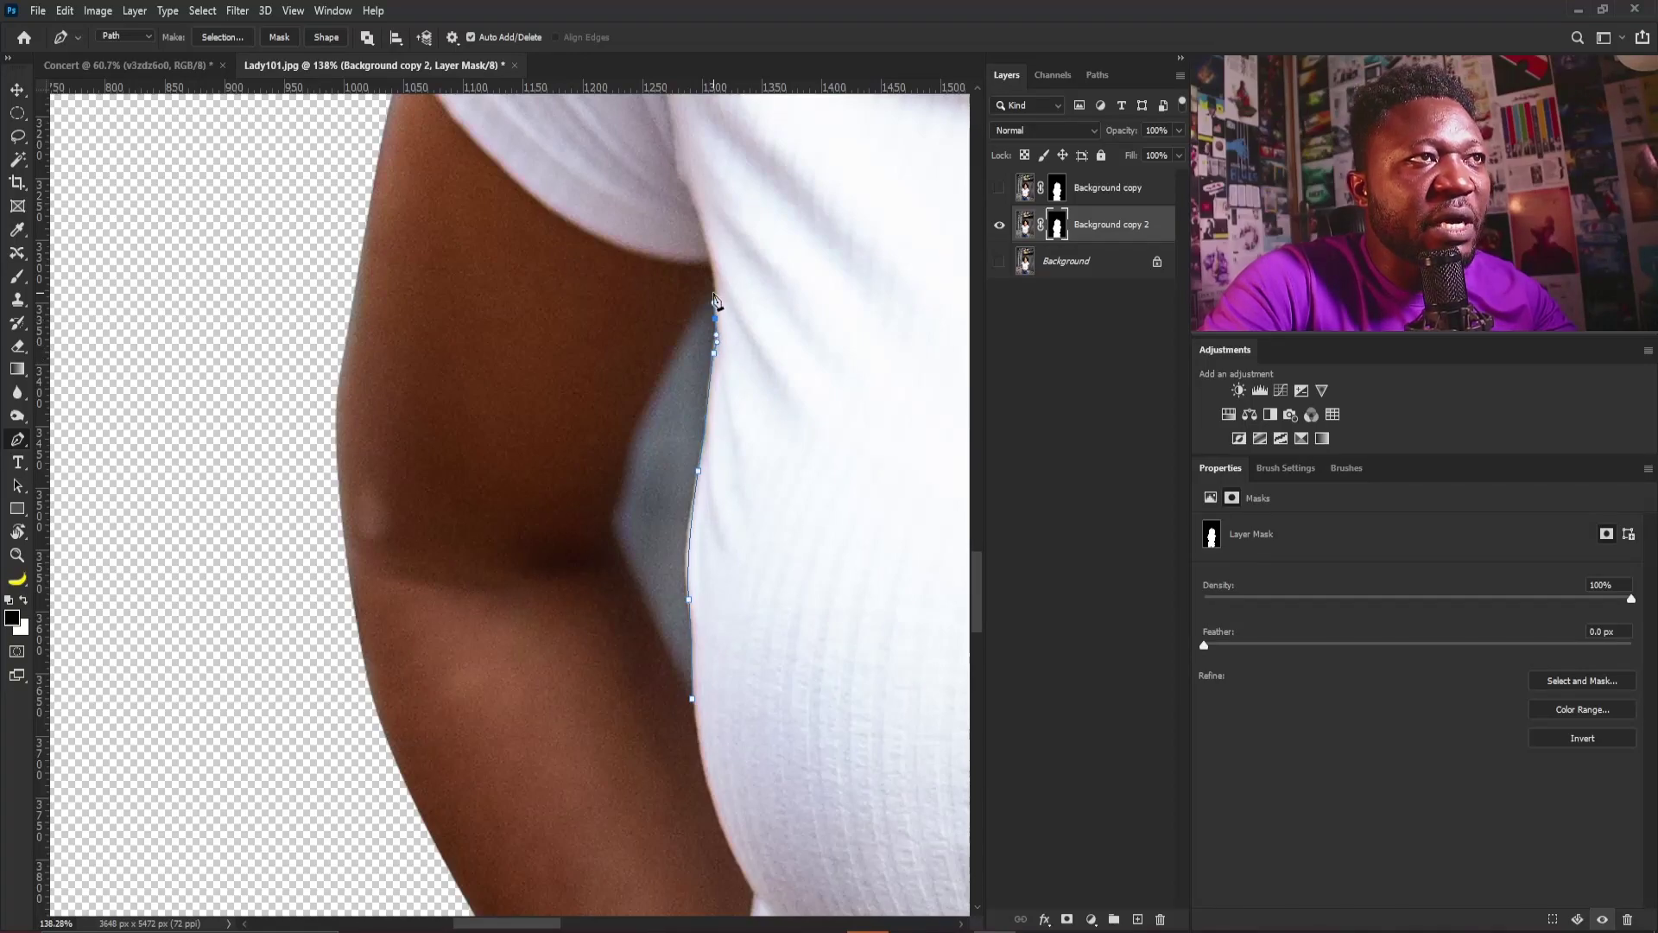
pyautogui.moveTo(649, 397); pyautogui.dragTo(641, 419)
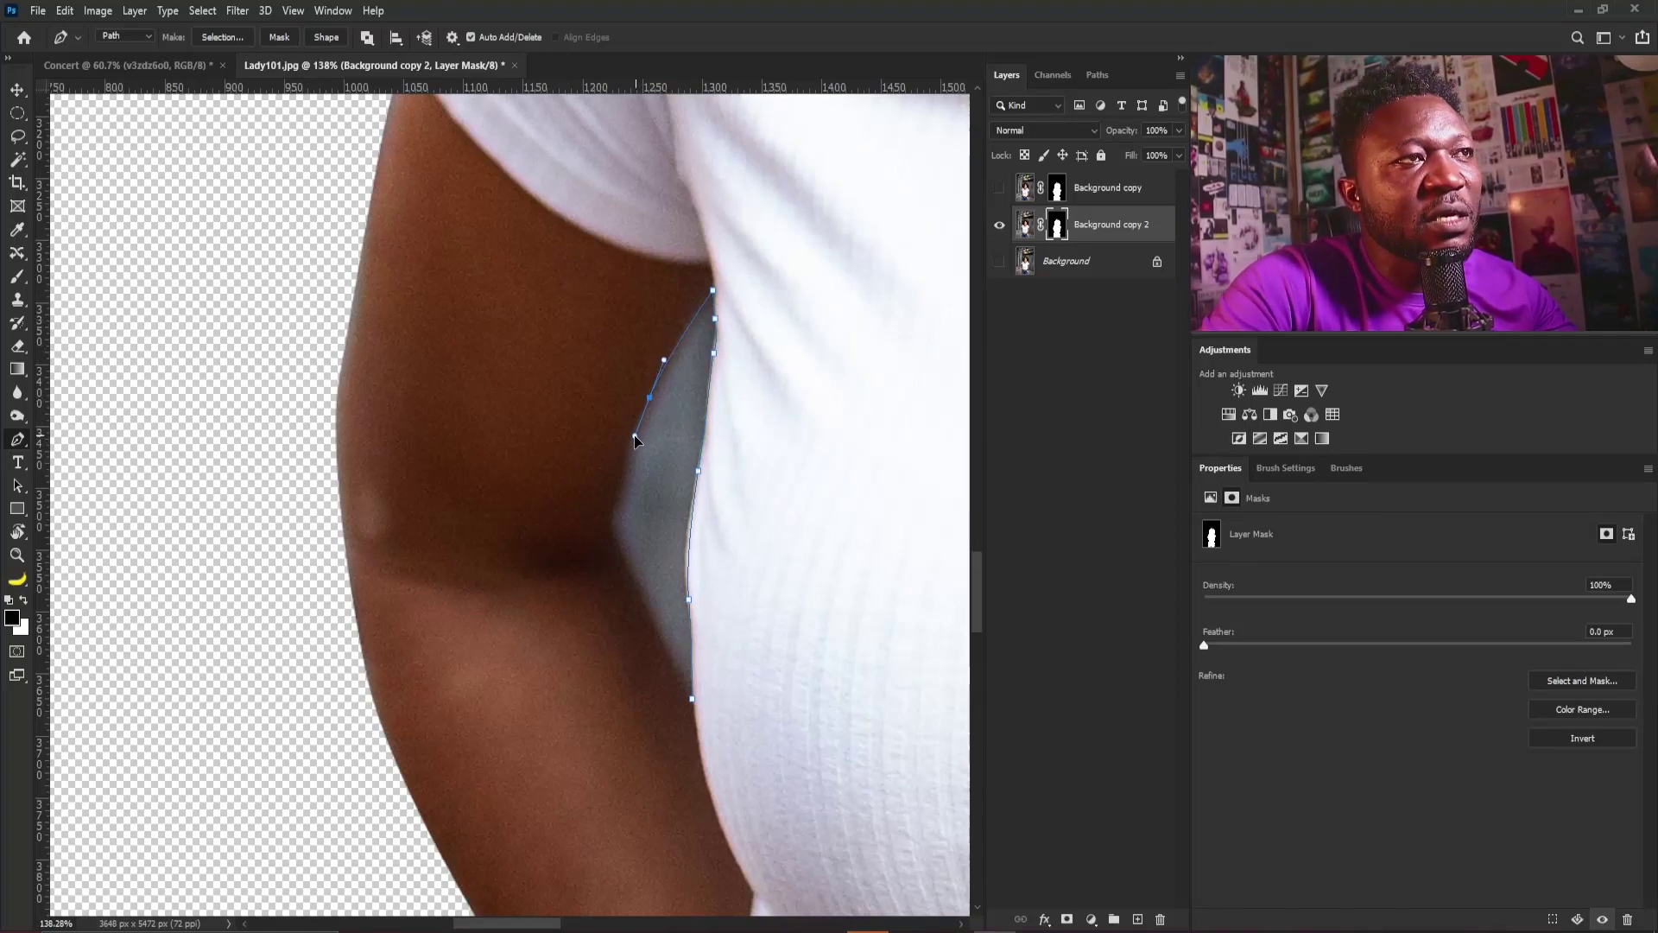
pyautogui.moveTo(615, 531); pyautogui.dragTo(622, 557)
pyautogui.moveTo(684, 665); pyautogui.dragTo(708, 728)
# Convert the path to a selection, fill it with black on the Background copy 2 layer mask, and deselect
pyautogui.moveTo(700, 378); pyautogui.dragTo(568, 650)
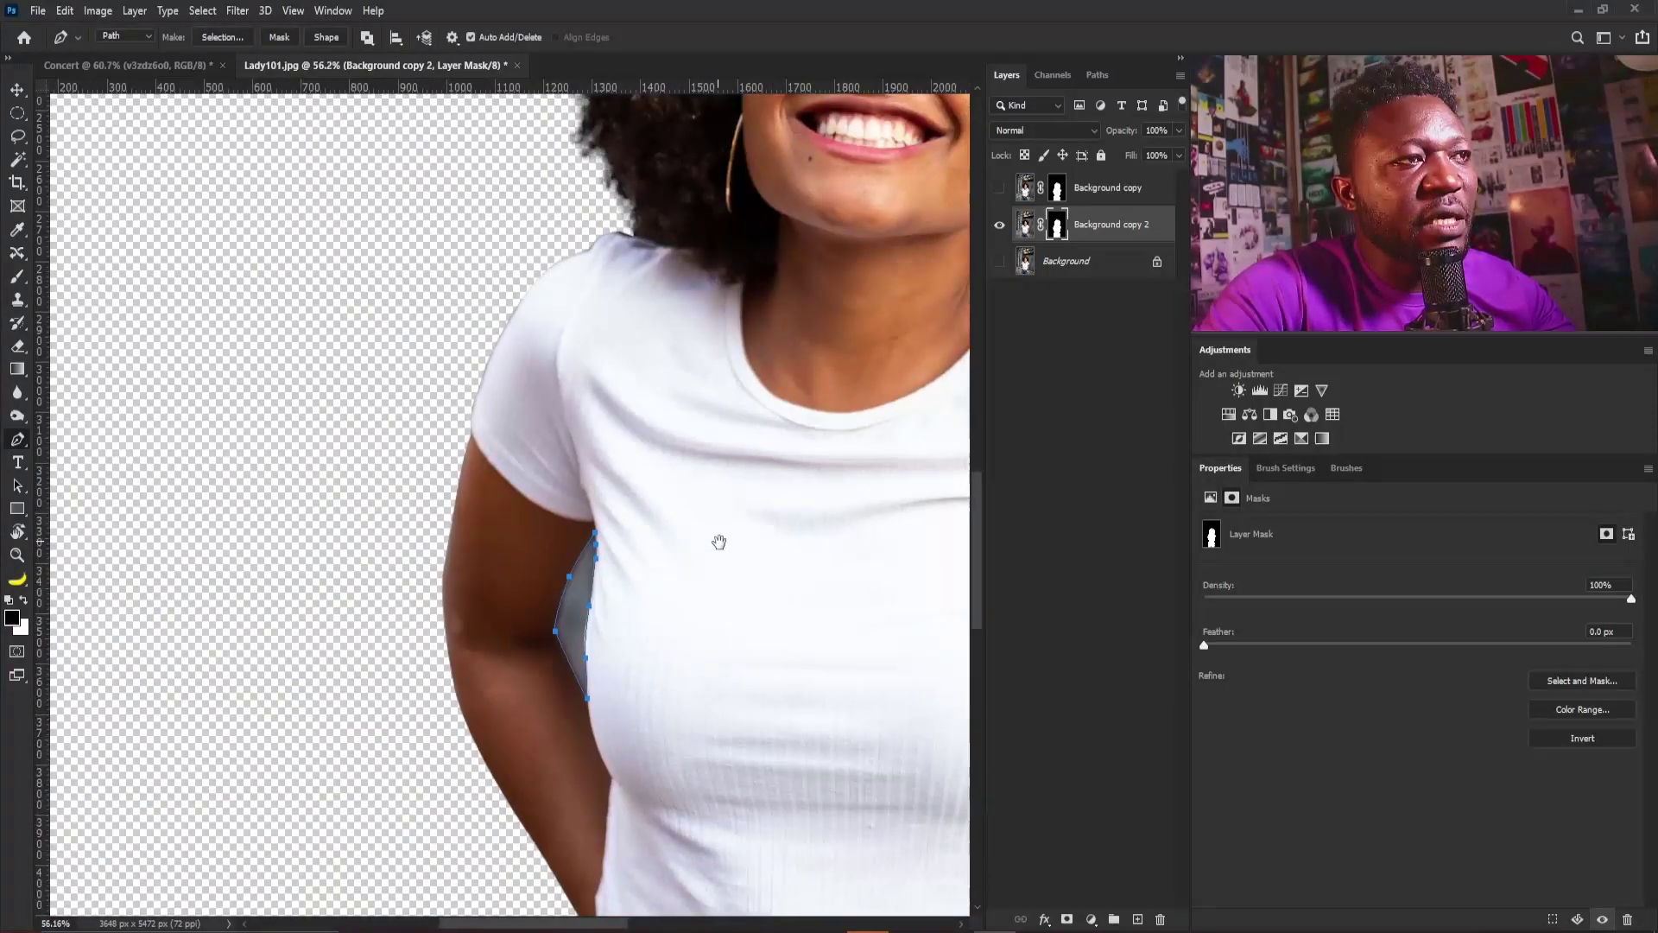
pyautogui.moveTo(718, 543); pyautogui.dragTo(553, 489)
pyautogui.moveTo(541, 506); pyautogui.dragTo(528, 514)
pyautogui.hotkey('ctrl', 'Return')
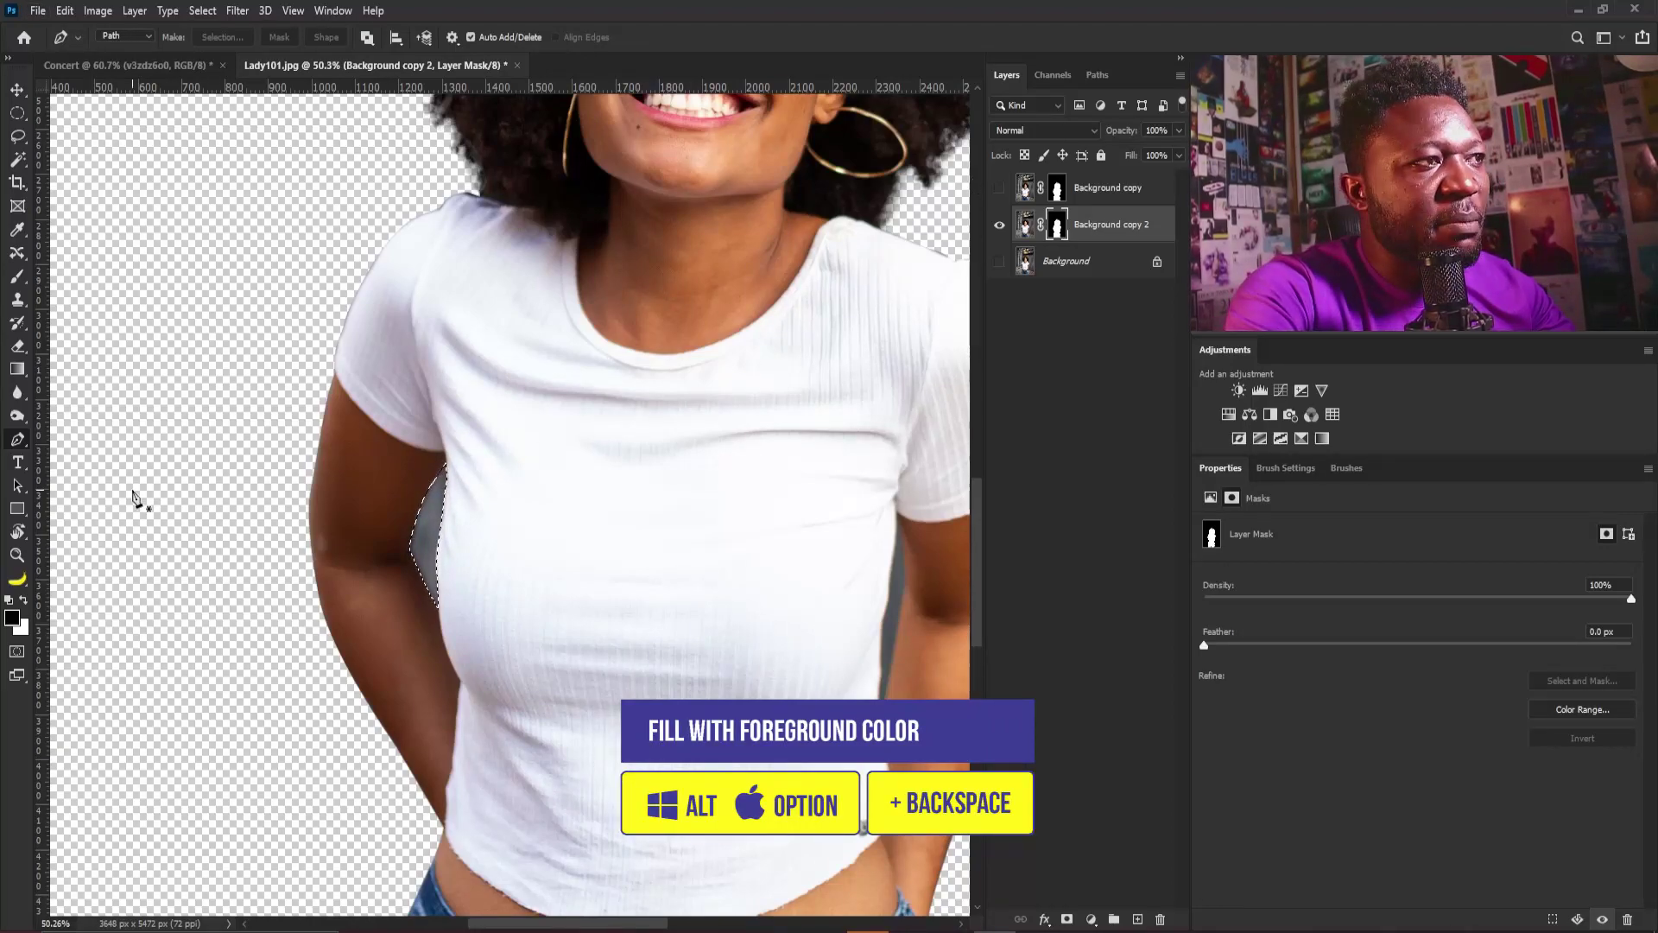
pyautogui.hotkey('ctrl', 'd')
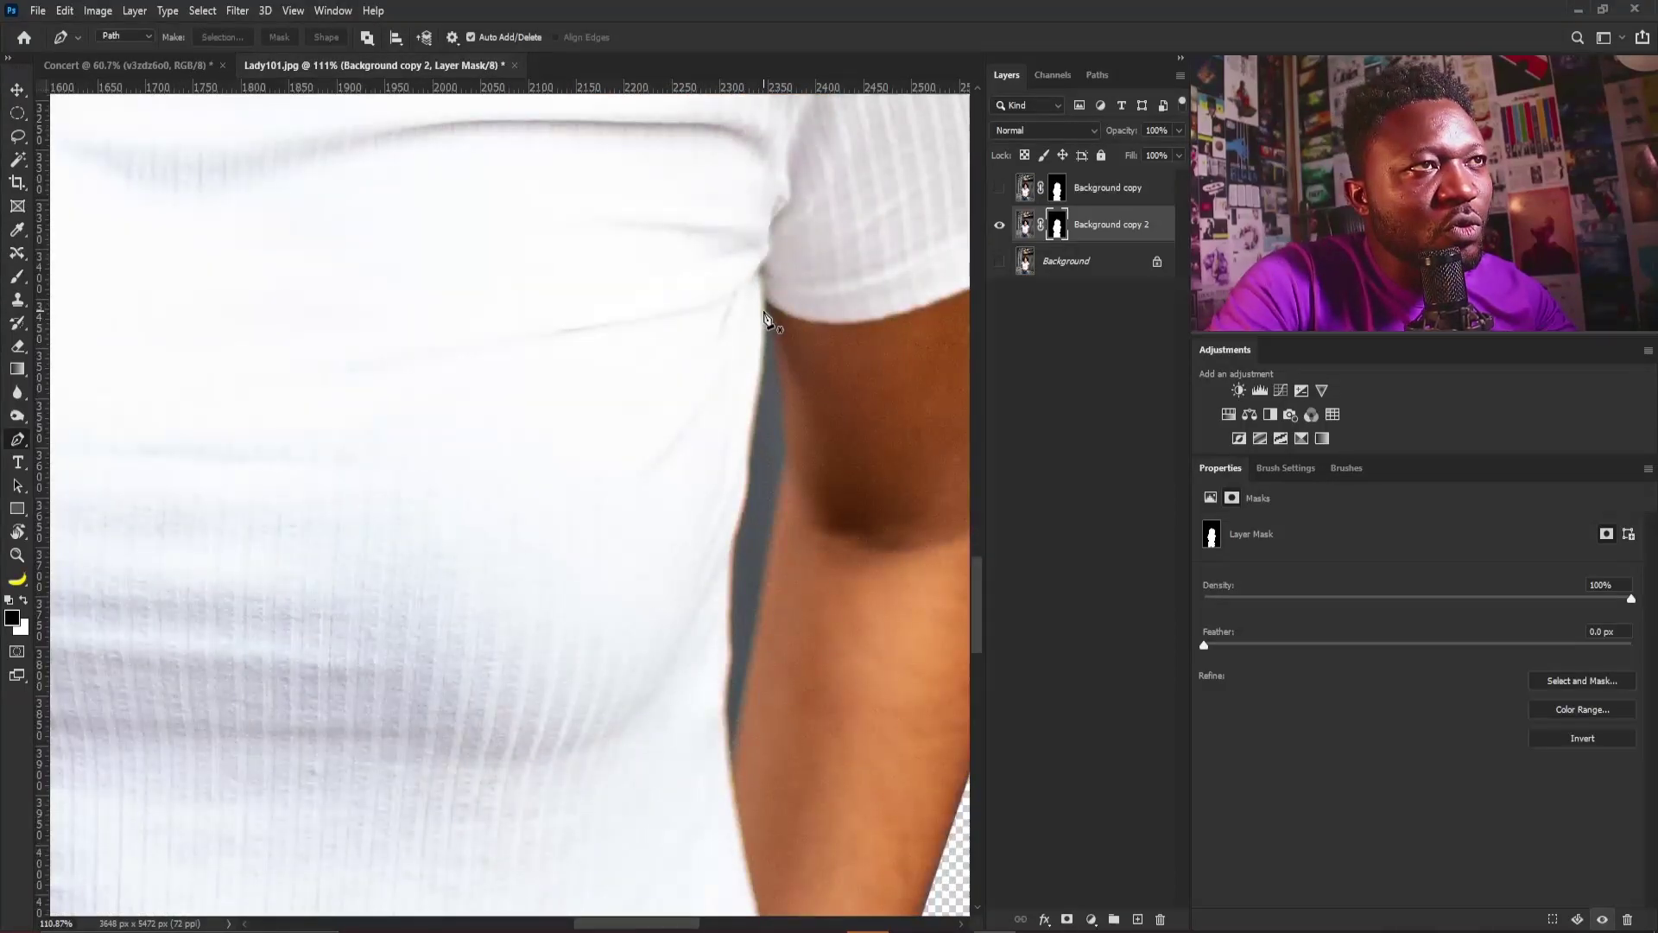
# Trace a closed Pen tool path around the narrow grey gap between her left arm and the shirt
pyautogui.click(764, 309)
pyautogui.click(754, 415)
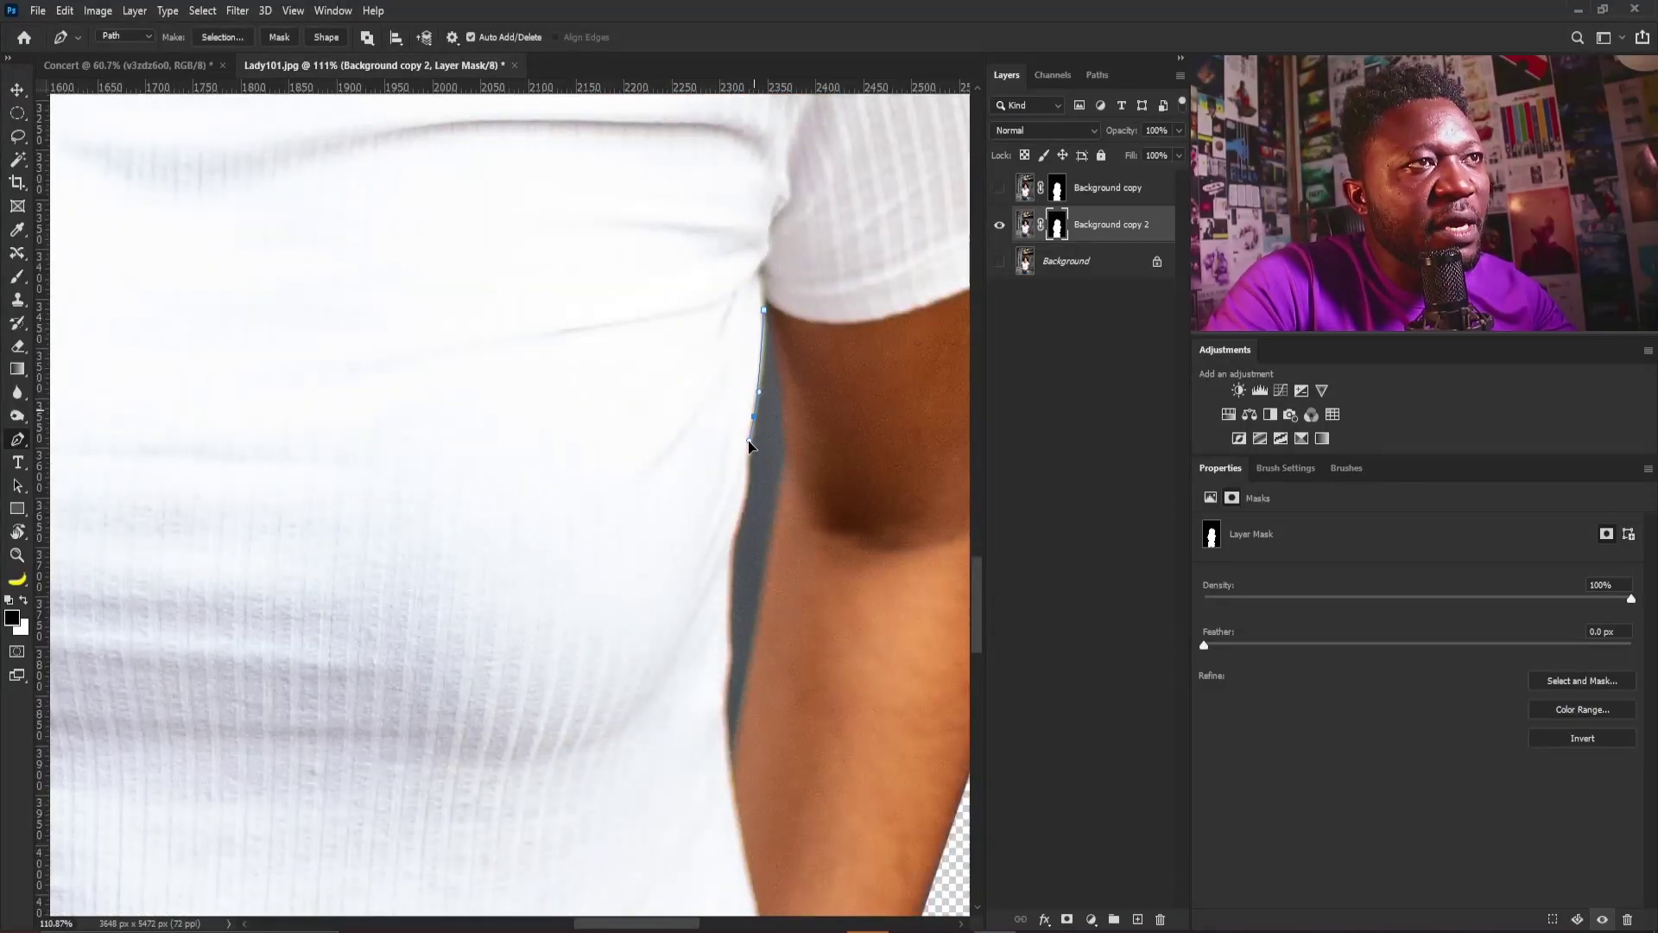
pyautogui.click(743, 510)
pyautogui.click(729, 591)
pyautogui.click(725, 665)
pyautogui.click(728, 738)
pyautogui.click(733, 768)
pyautogui.moveTo(754, 635); pyautogui.dragTo(761, 594)
pyautogui.moveTo(784, 445); pyautogui.dragTo(781, 383)
pyautogui.moveTo(763, 309); pyautogui.dragTo(744, 219)
# Turn the left-arm gap path into a selection, hide that area by filling the mask with black, and deselect
pyautogui.hotkey('ctrl', 'Return')
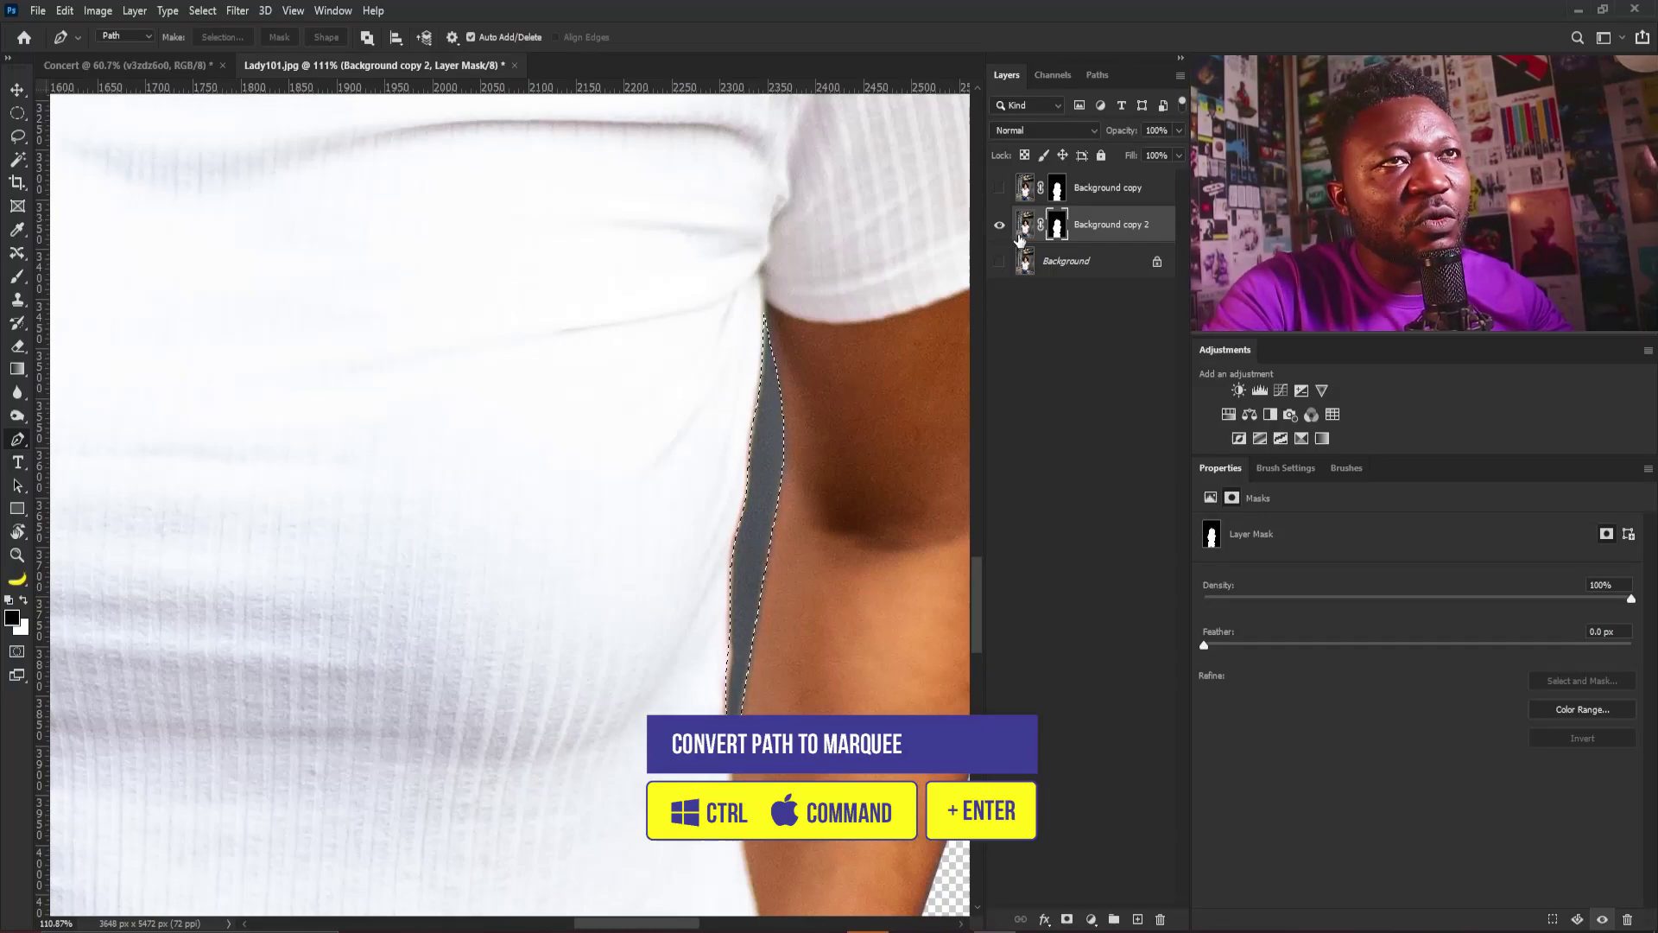
pyautogui.hotkey('alt', 'BackSpace')
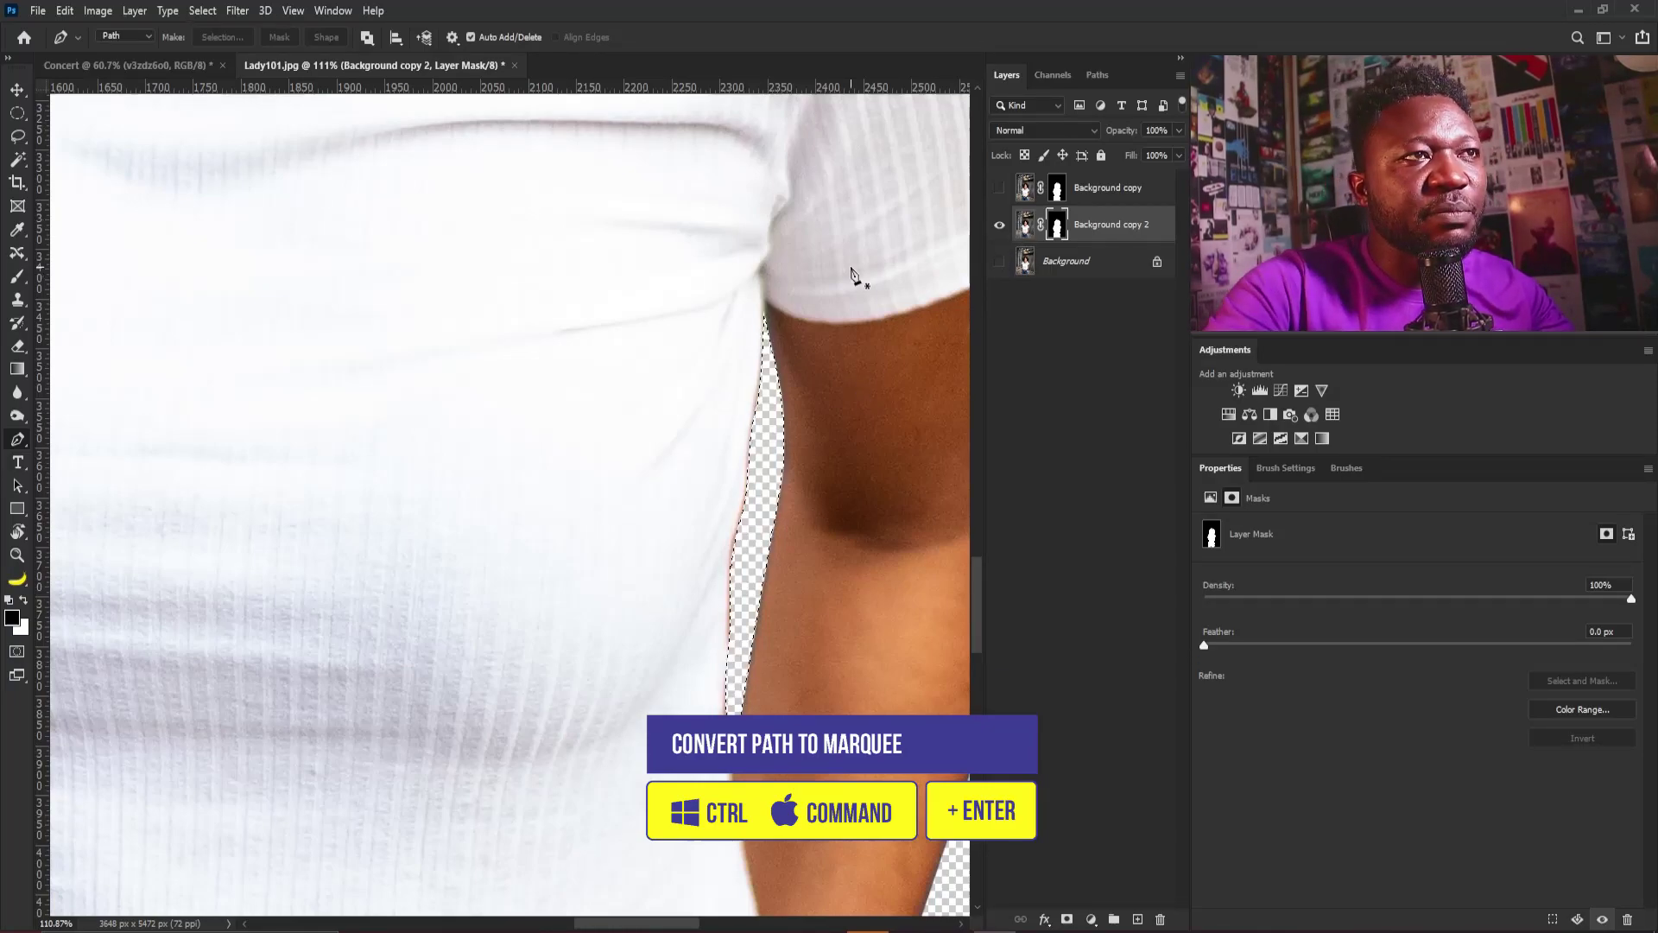
pyautogui.hotkey('ctrl', 'd')
# Copy the masked cut-out of the woman into the Concert document and convert its layer to a smart object
pyautogui.moveTo(674, 318); pyautogui.dragTo(567, 397)
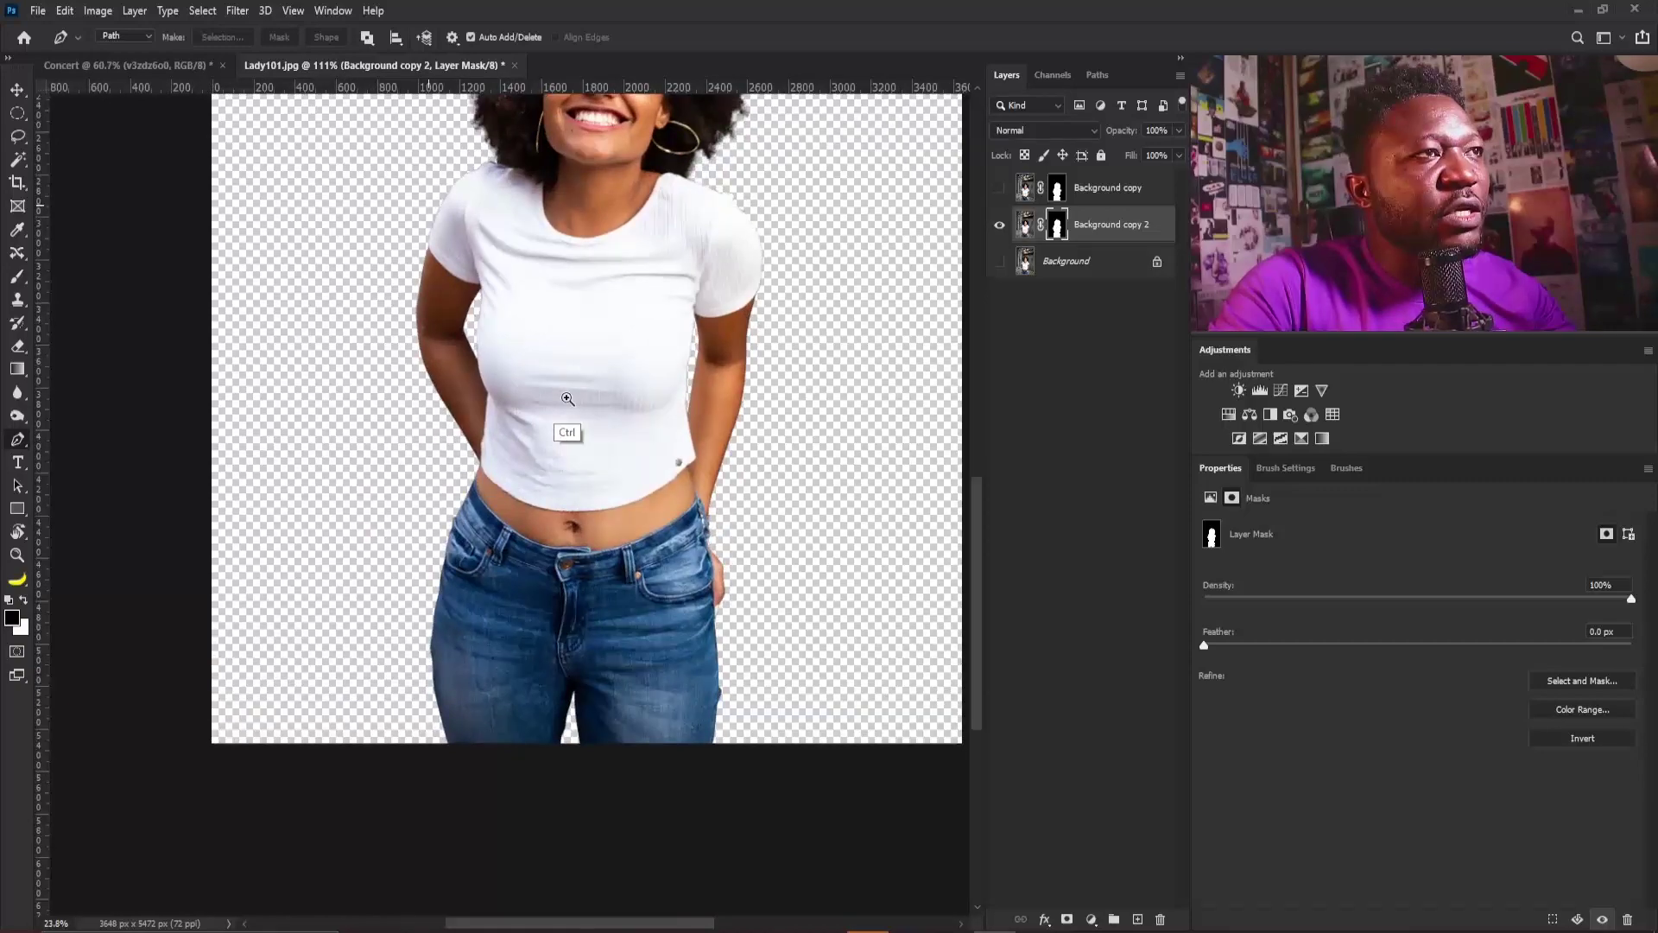
pyautogui.moveTo(599, 307); pyautogui.dragTo(610, 573)
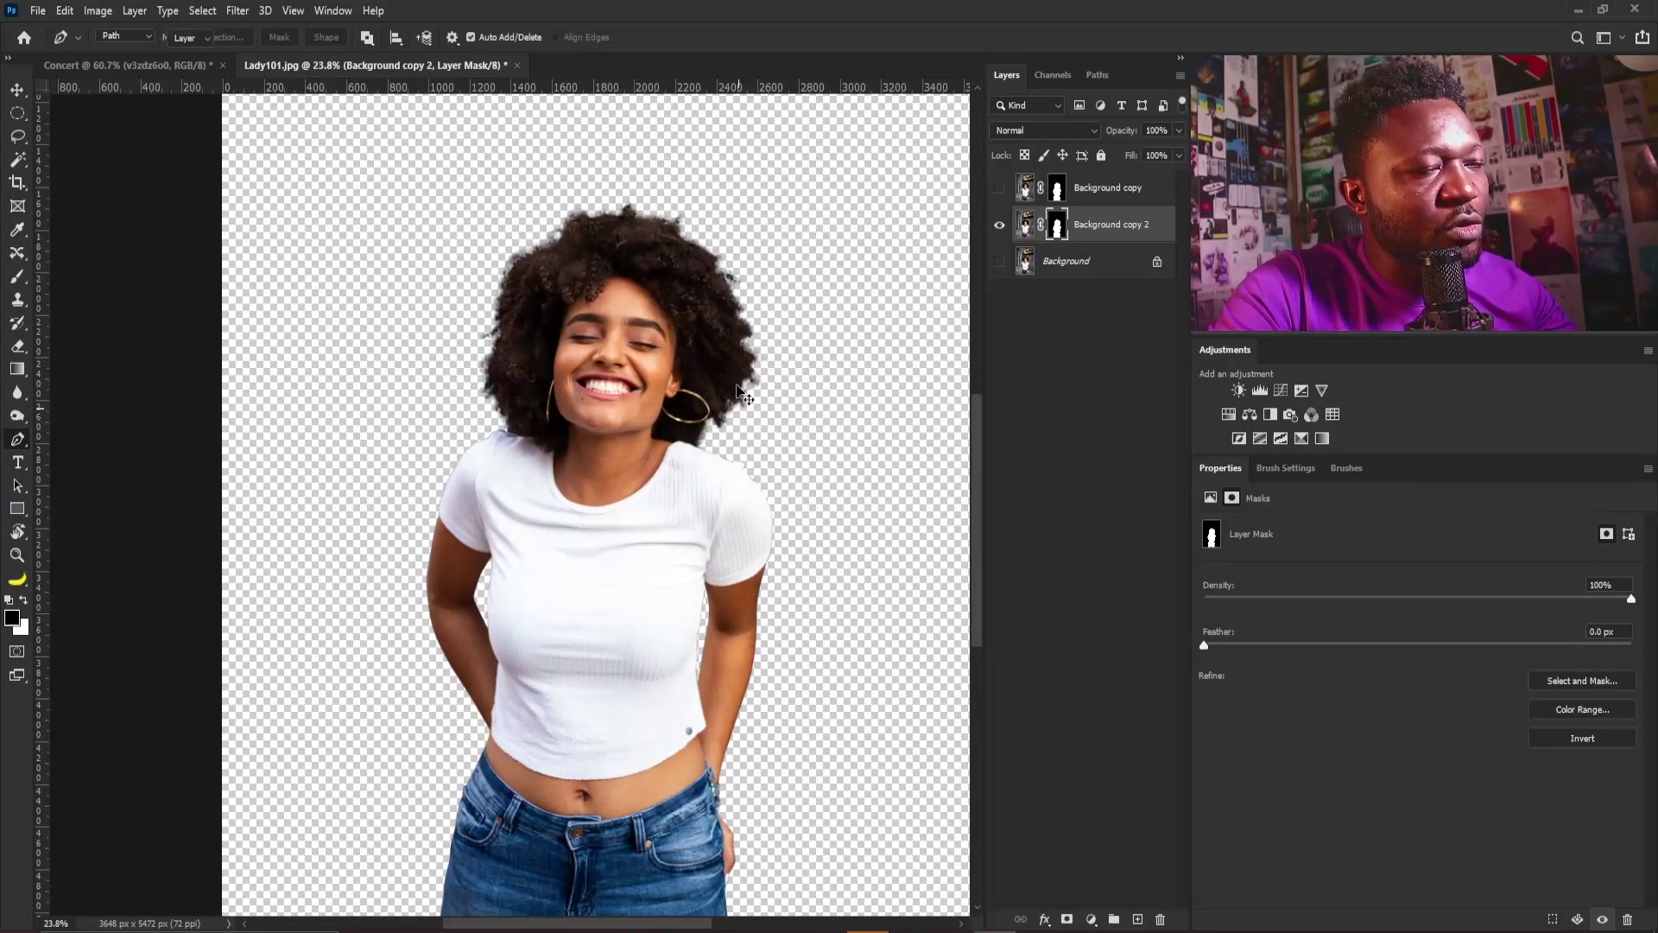
pyautogui.press('v')
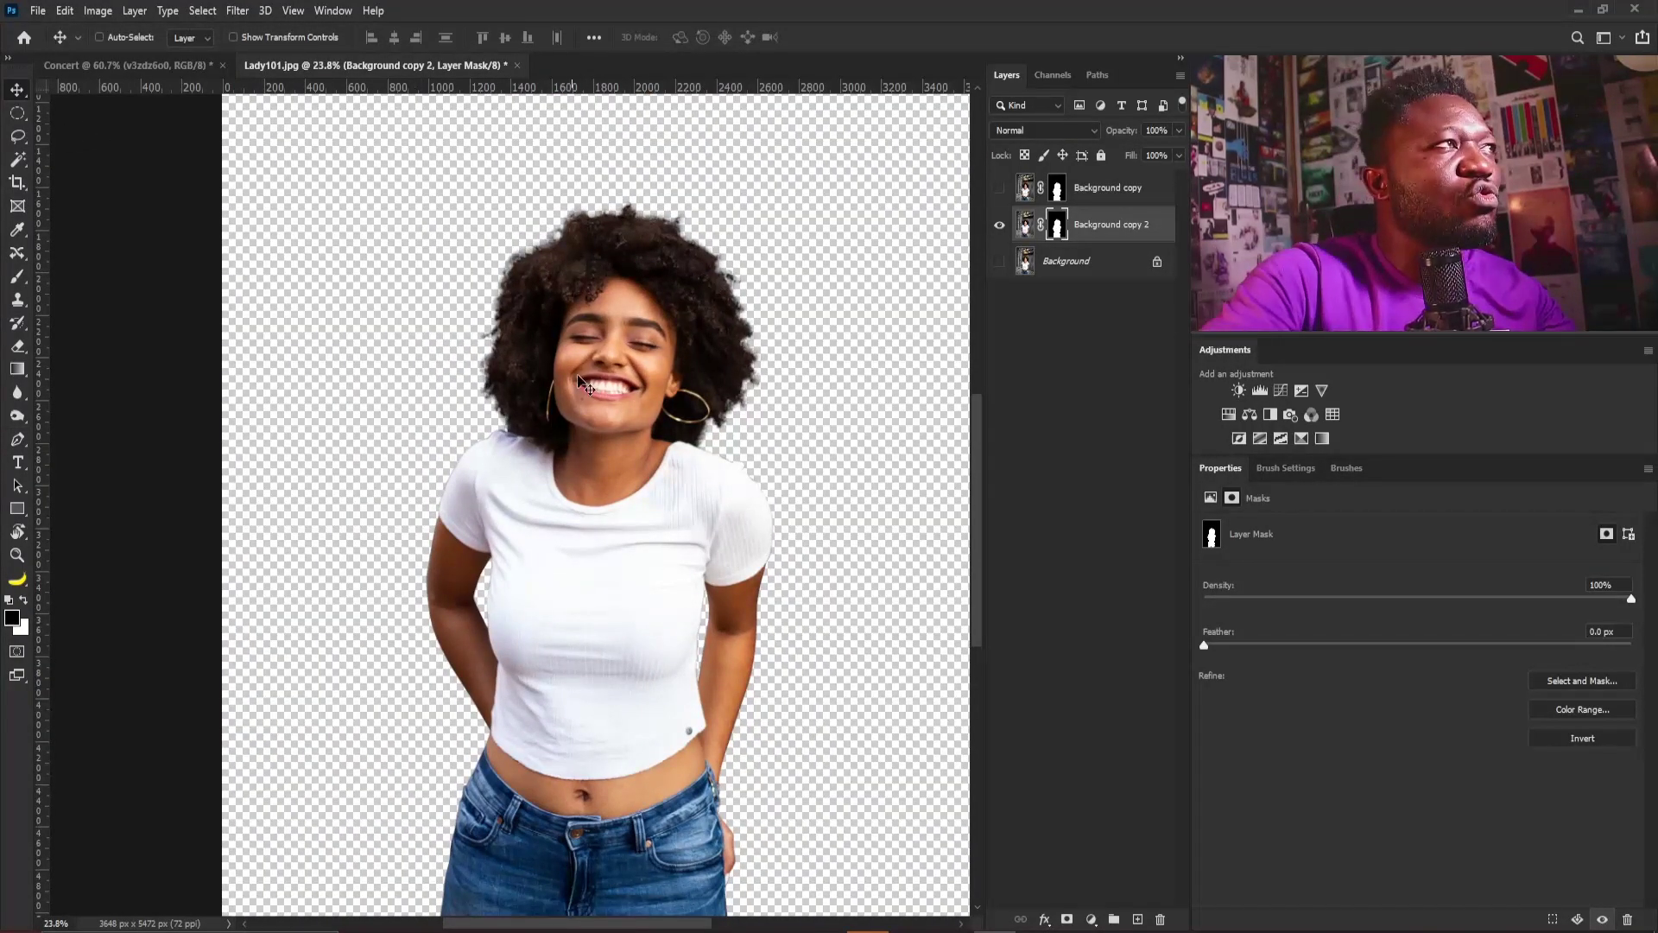
pyautogui.moveTo(622, 380); pyautogui.dragTo(466, 556)
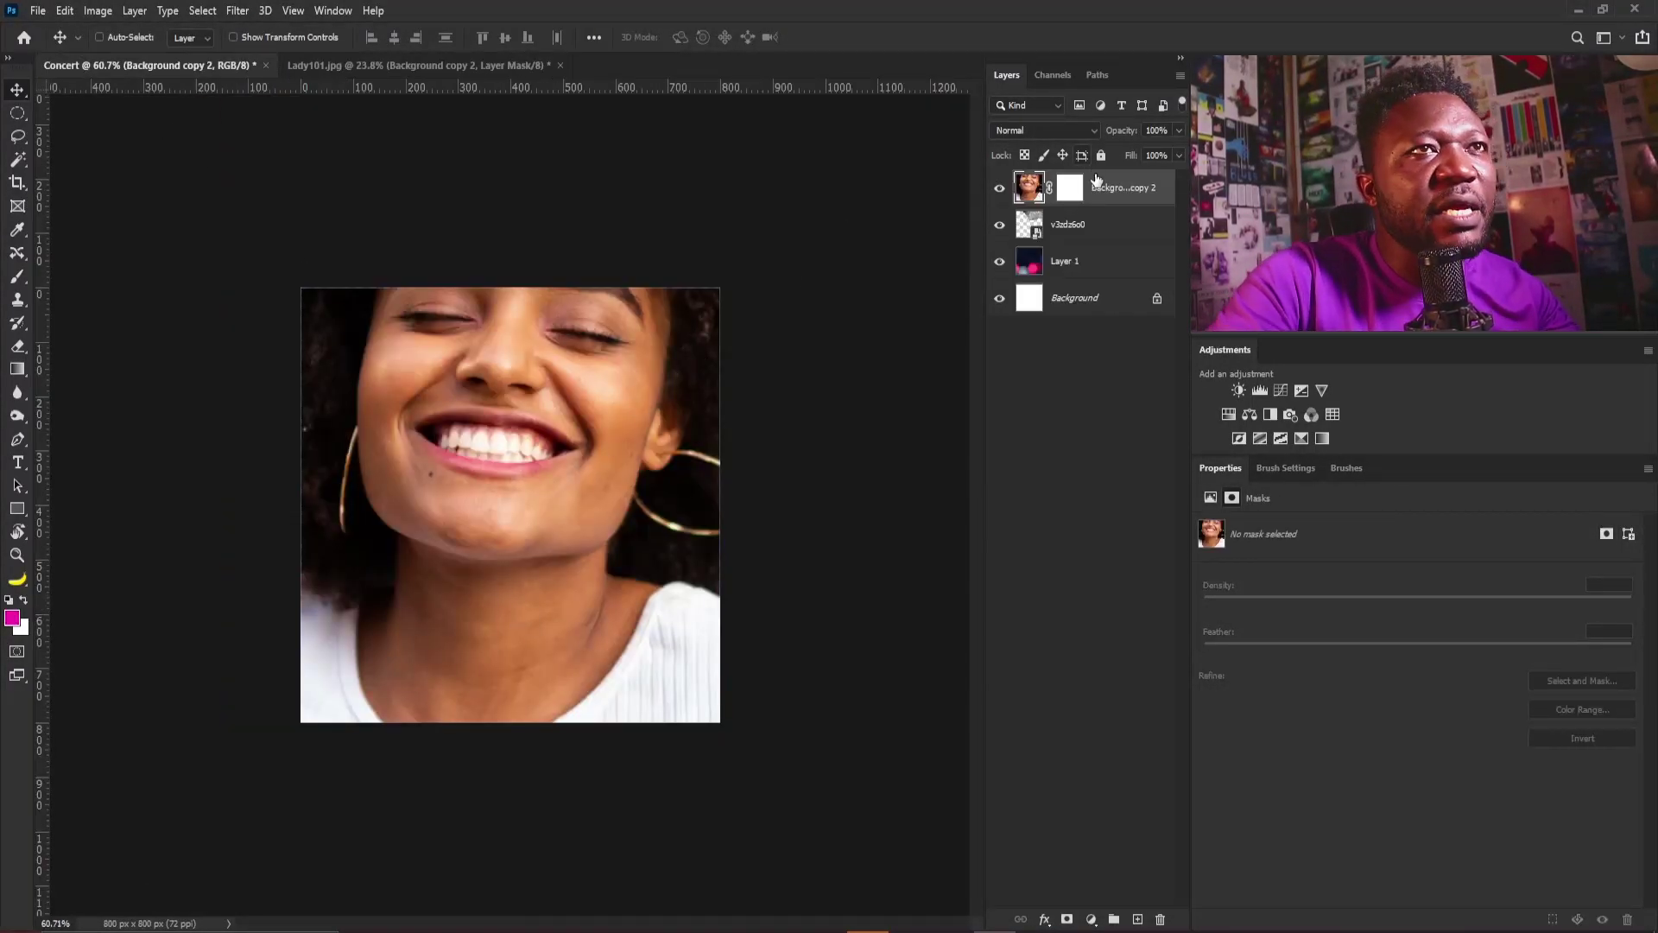
pyautogui.rightClick(1101, 189)
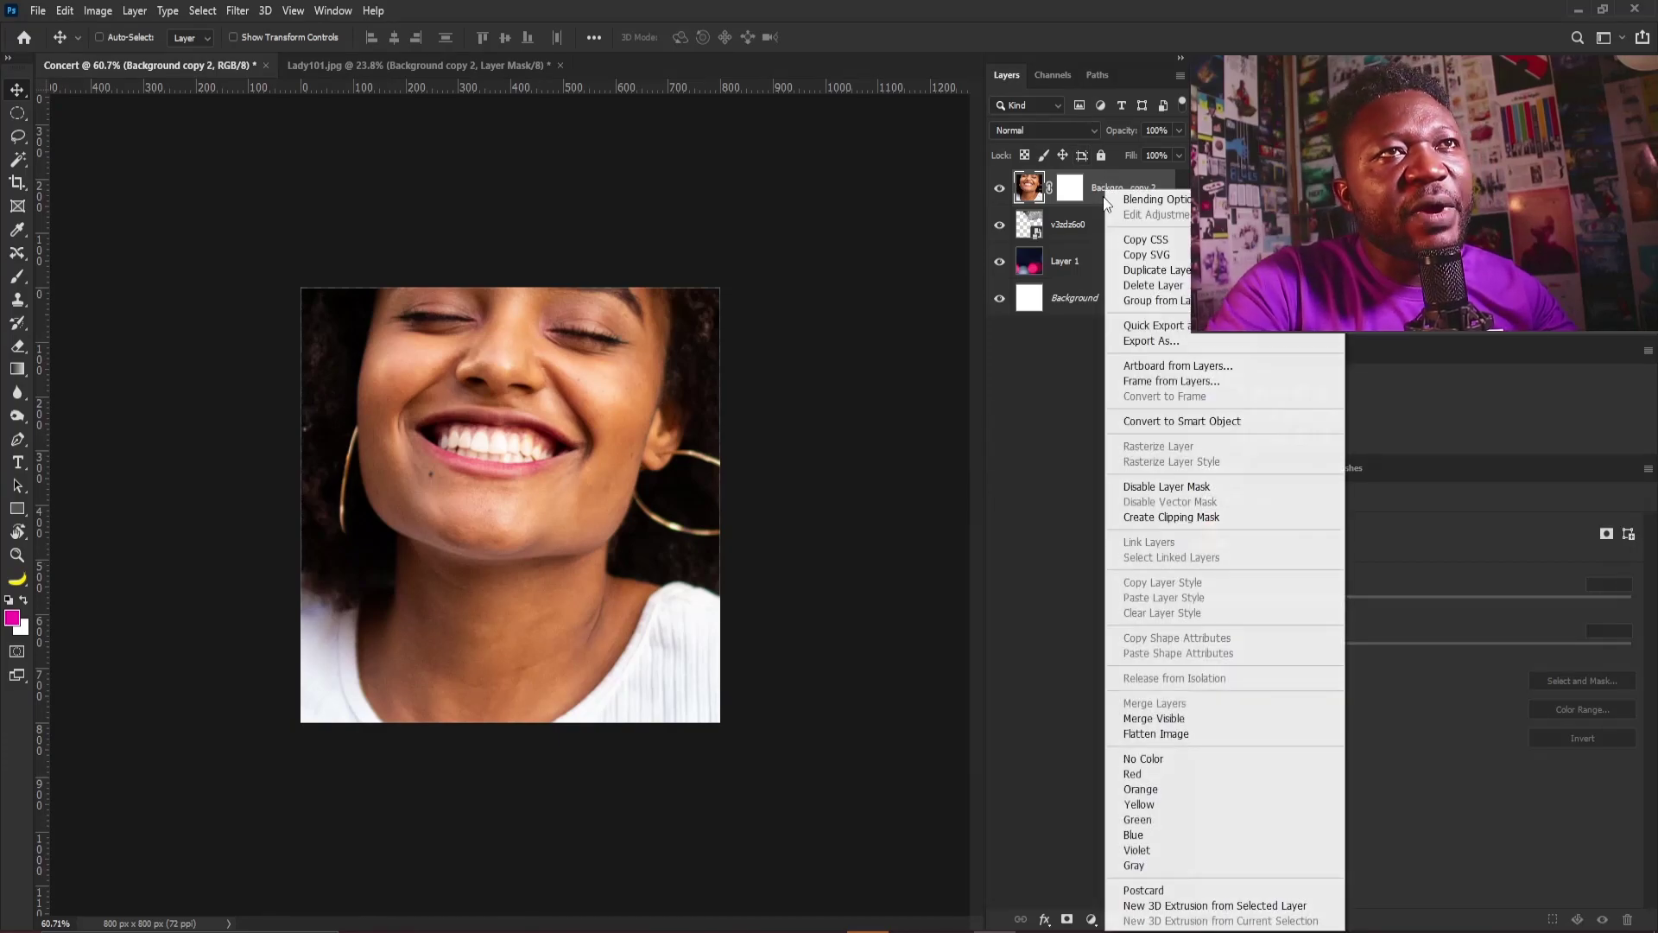
pyautogui.click(1221, 429)
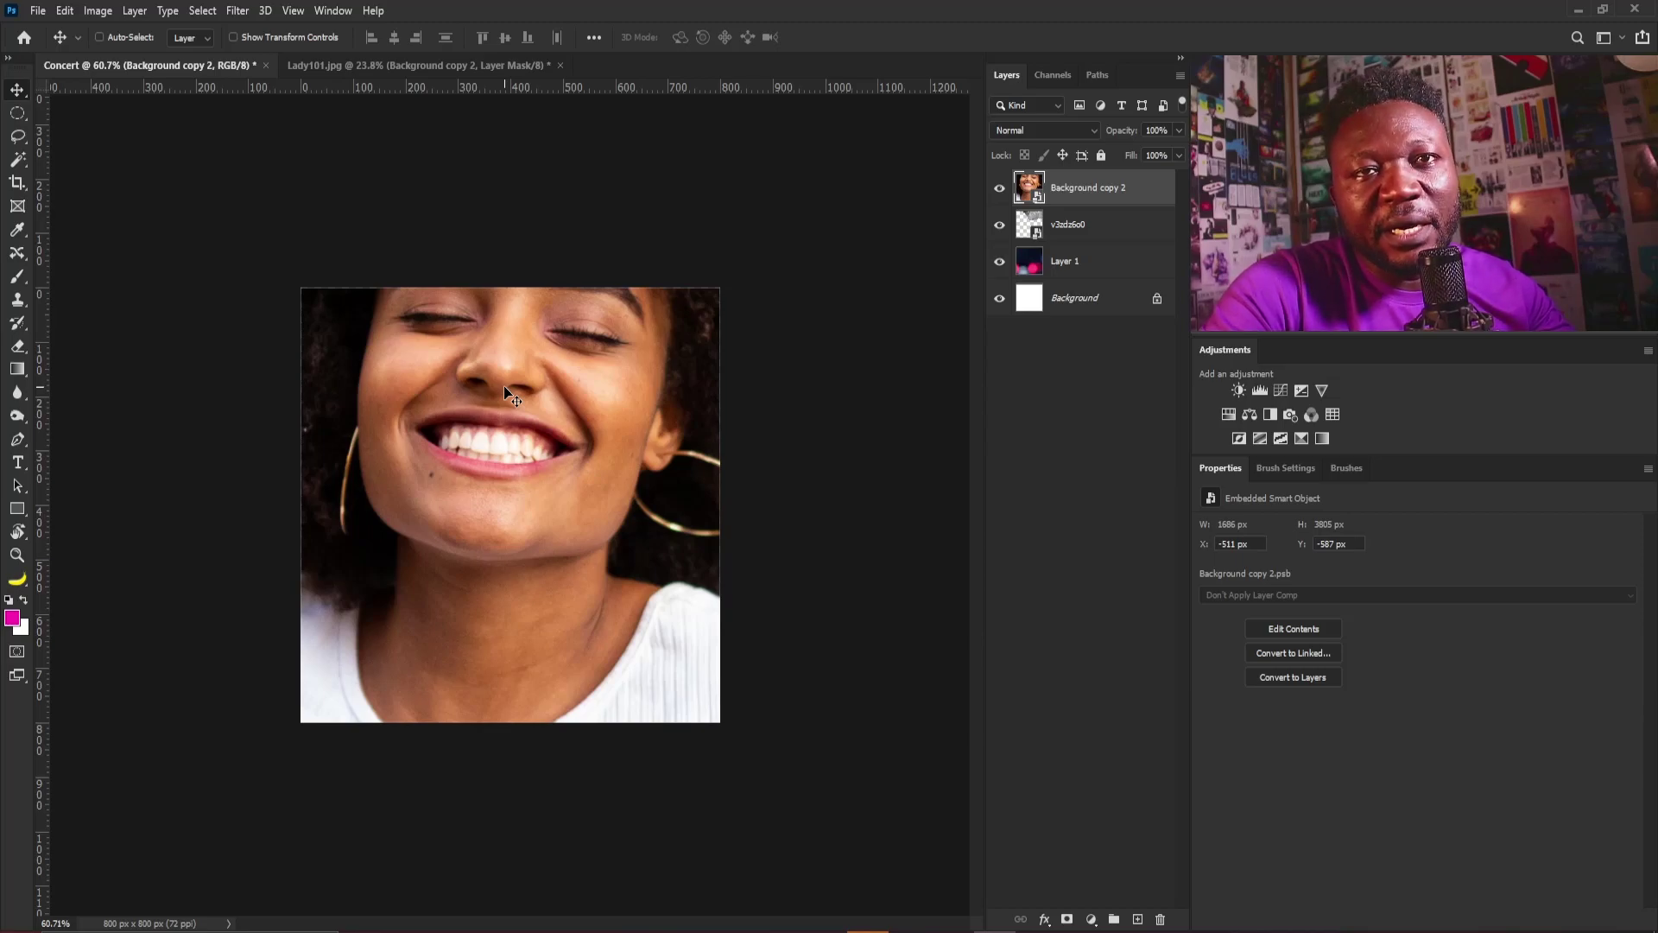
# Scale the woman proportionally to about 27.5% and place her along the flyer's left side, below the rose
pyautogui.hotkey('ctrl', 't')
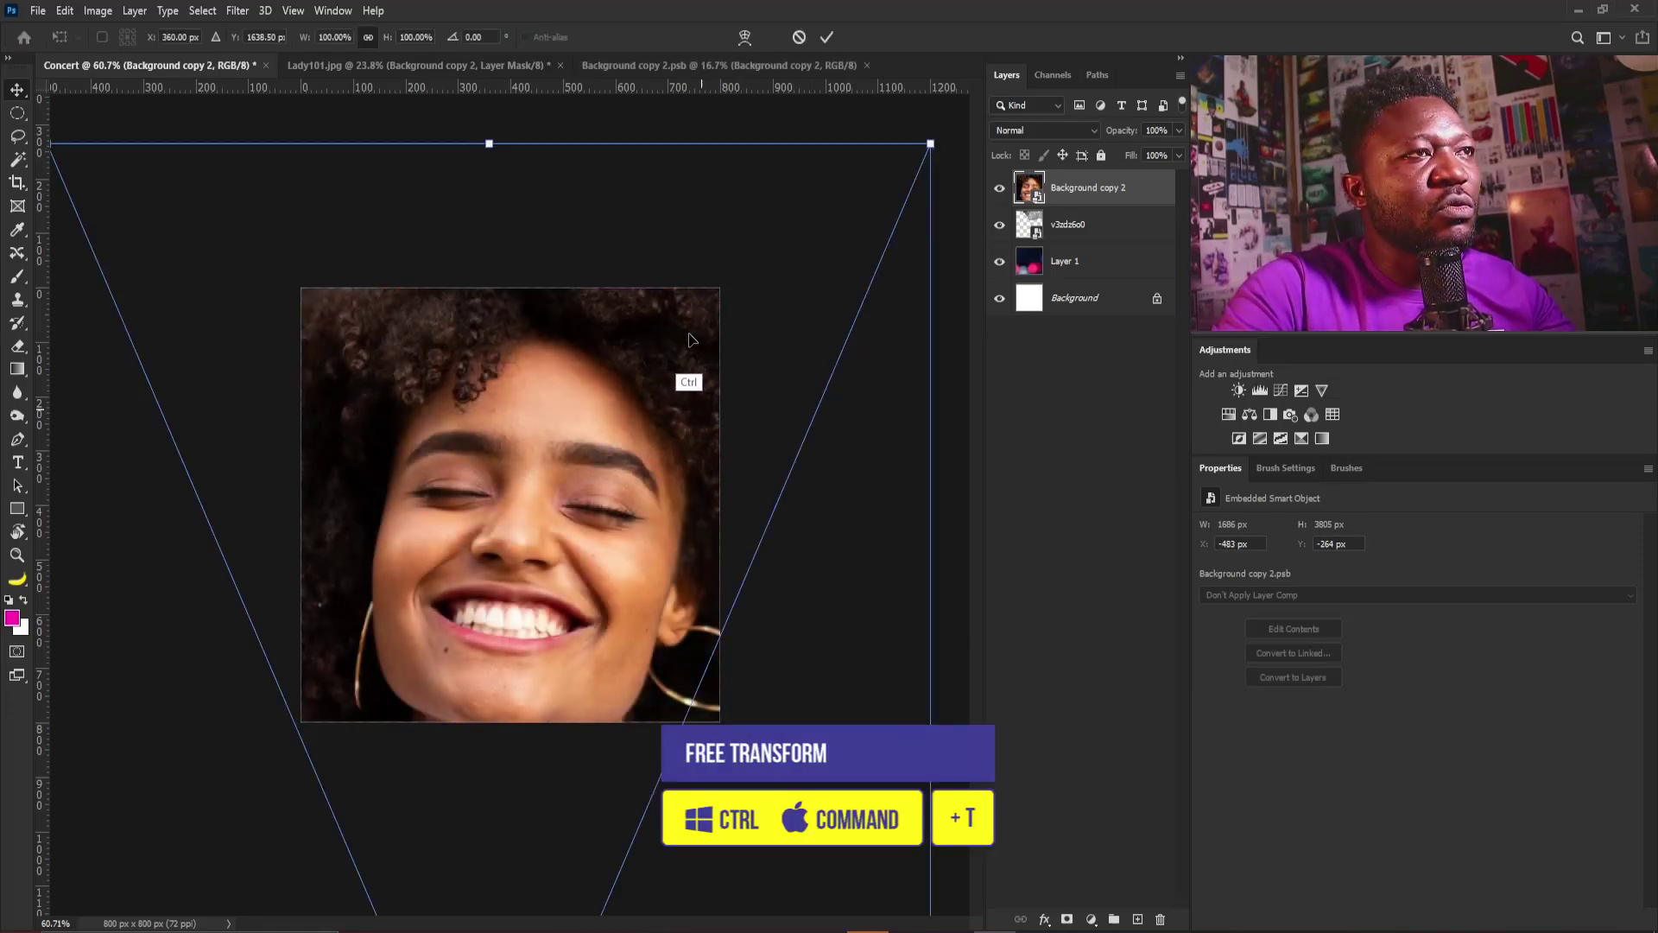
pyautogui.moveTo(930, 143); pyautogui.dragTo(530, 665)
pyautogui.moveTo(567, 803); pyautogui.dragTo(478, 397)
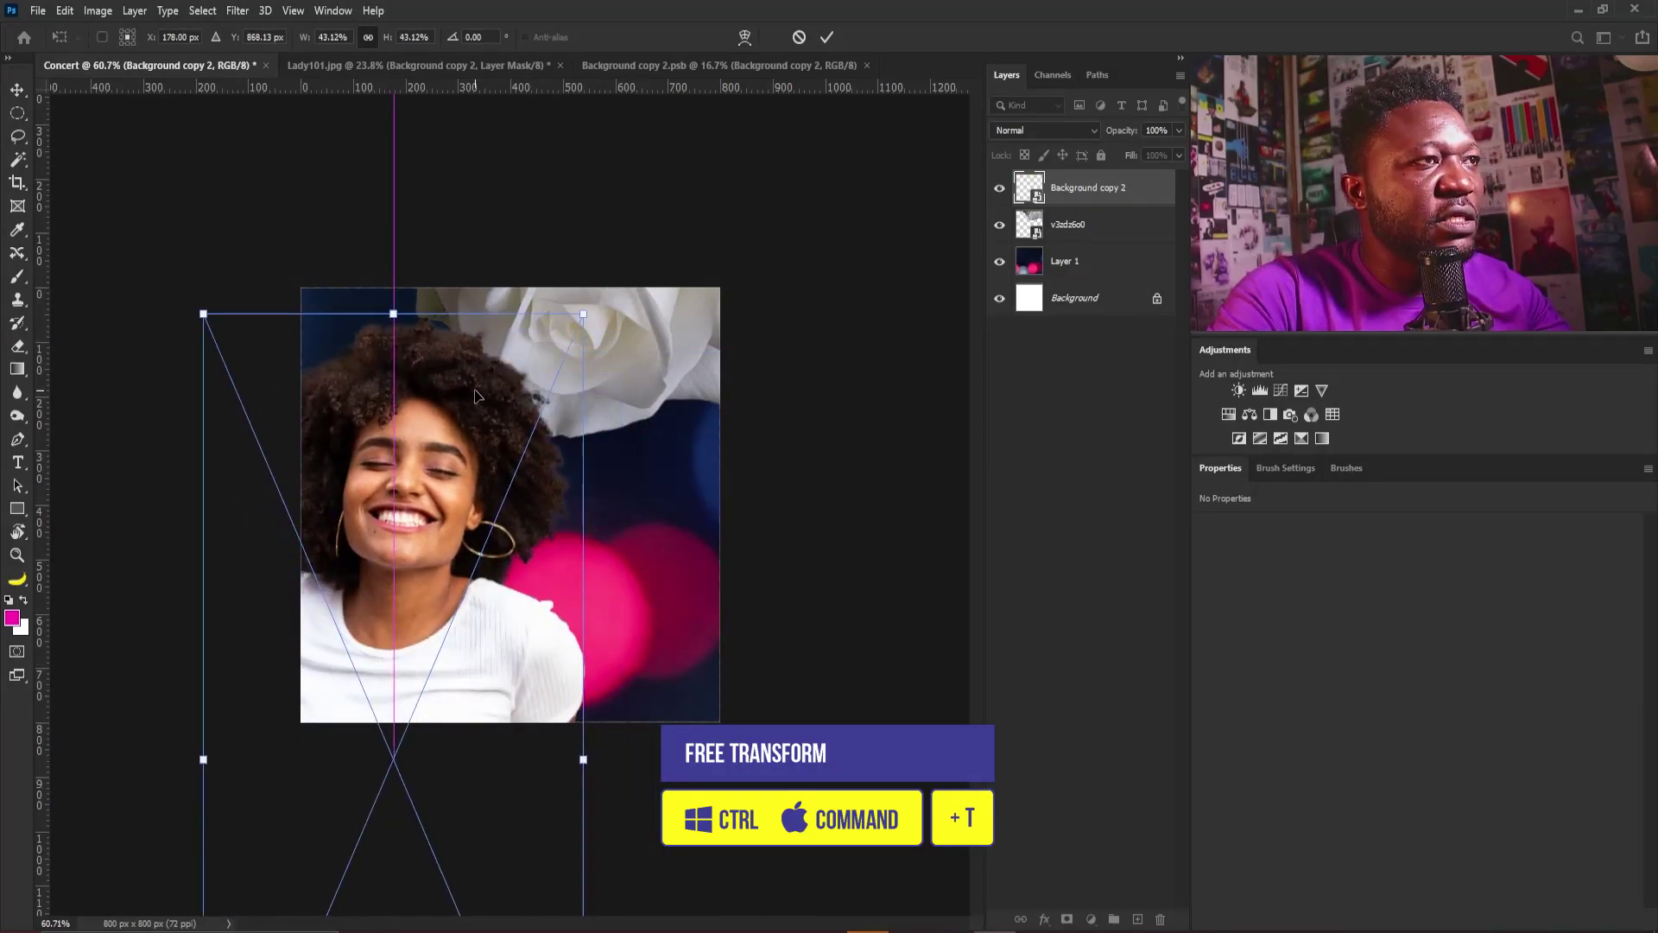
pyautogui.moveTo(583, 313); pyautogui.dragTo(508, 491)
pyautogui.moveTo(454, 613); pyautogui.dragTo(454, 466)
pyautogui.moveTo(501, 363); pyautogui.dragTo(514, 328)
pyautogui.moveTo(455, 593)
pyautogui.mouseDown()
pyautogui.moveTo(442, 570)
pyautogui.moveTo(440, 598)
pyautogui.moveTo(437, 584)
pyautogui.mouseUp()
pyautogui.press('Return')
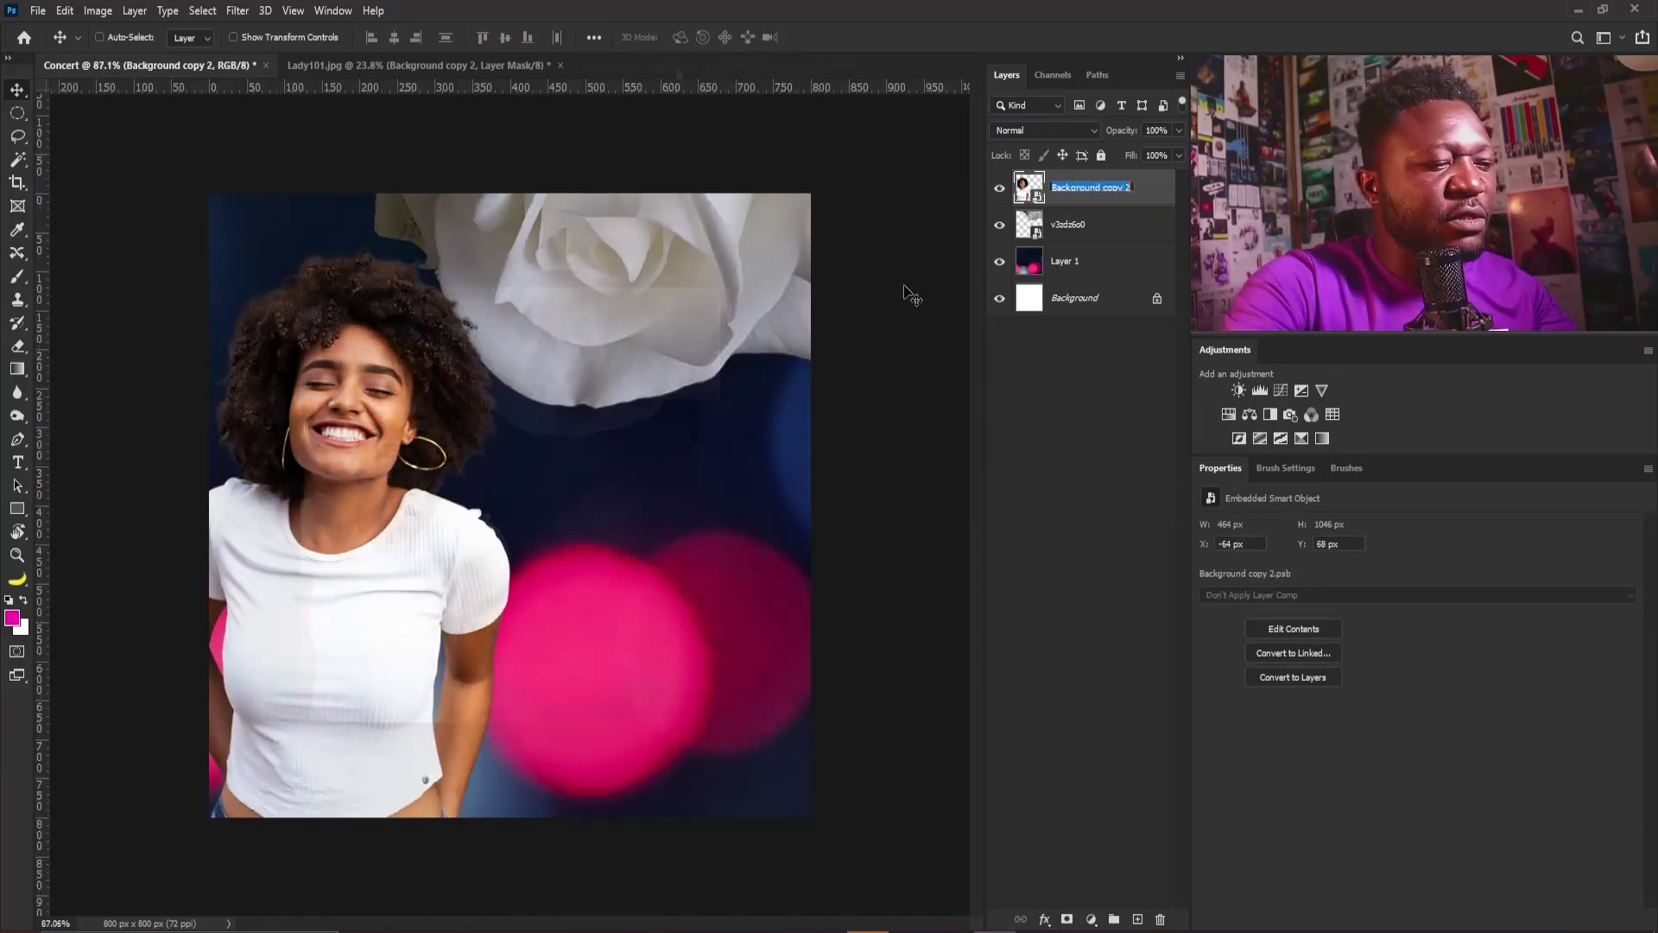
# Rename the woman's layer as Lady and hide it
pyautogui.write('l')
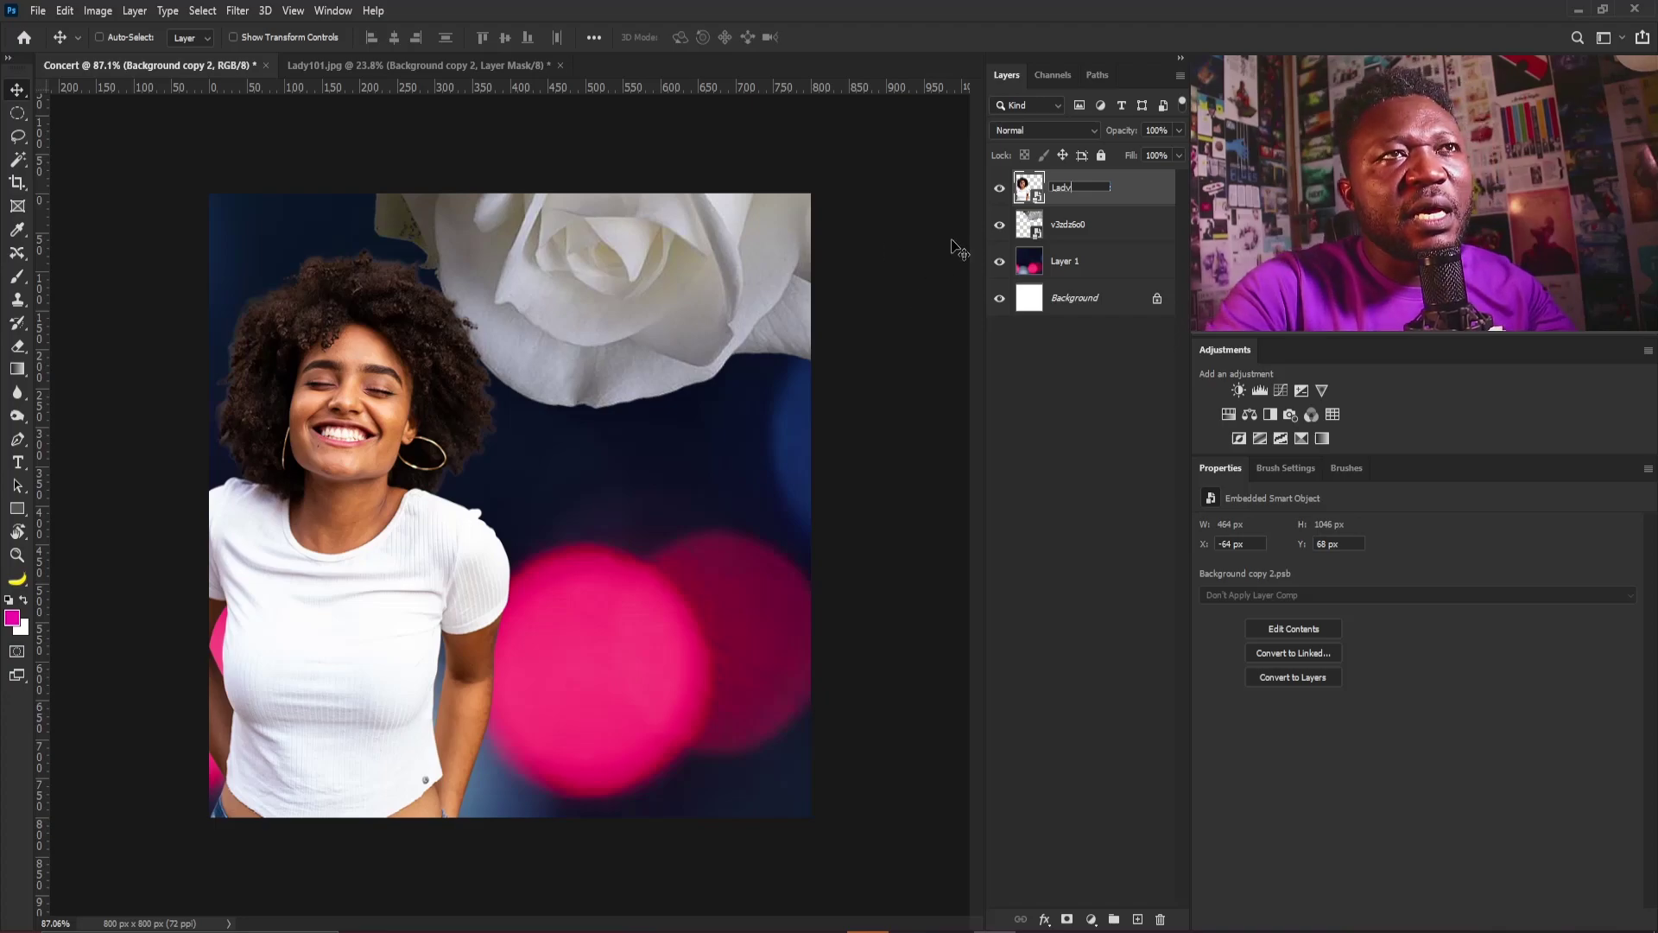
pyautogui.click(999, 188)
# Apply a Field Blur from the Blur Gallery to the rose layer v3zdz6o0, slightly adjusting the blur amount
pyautogui.click(1073, 230)
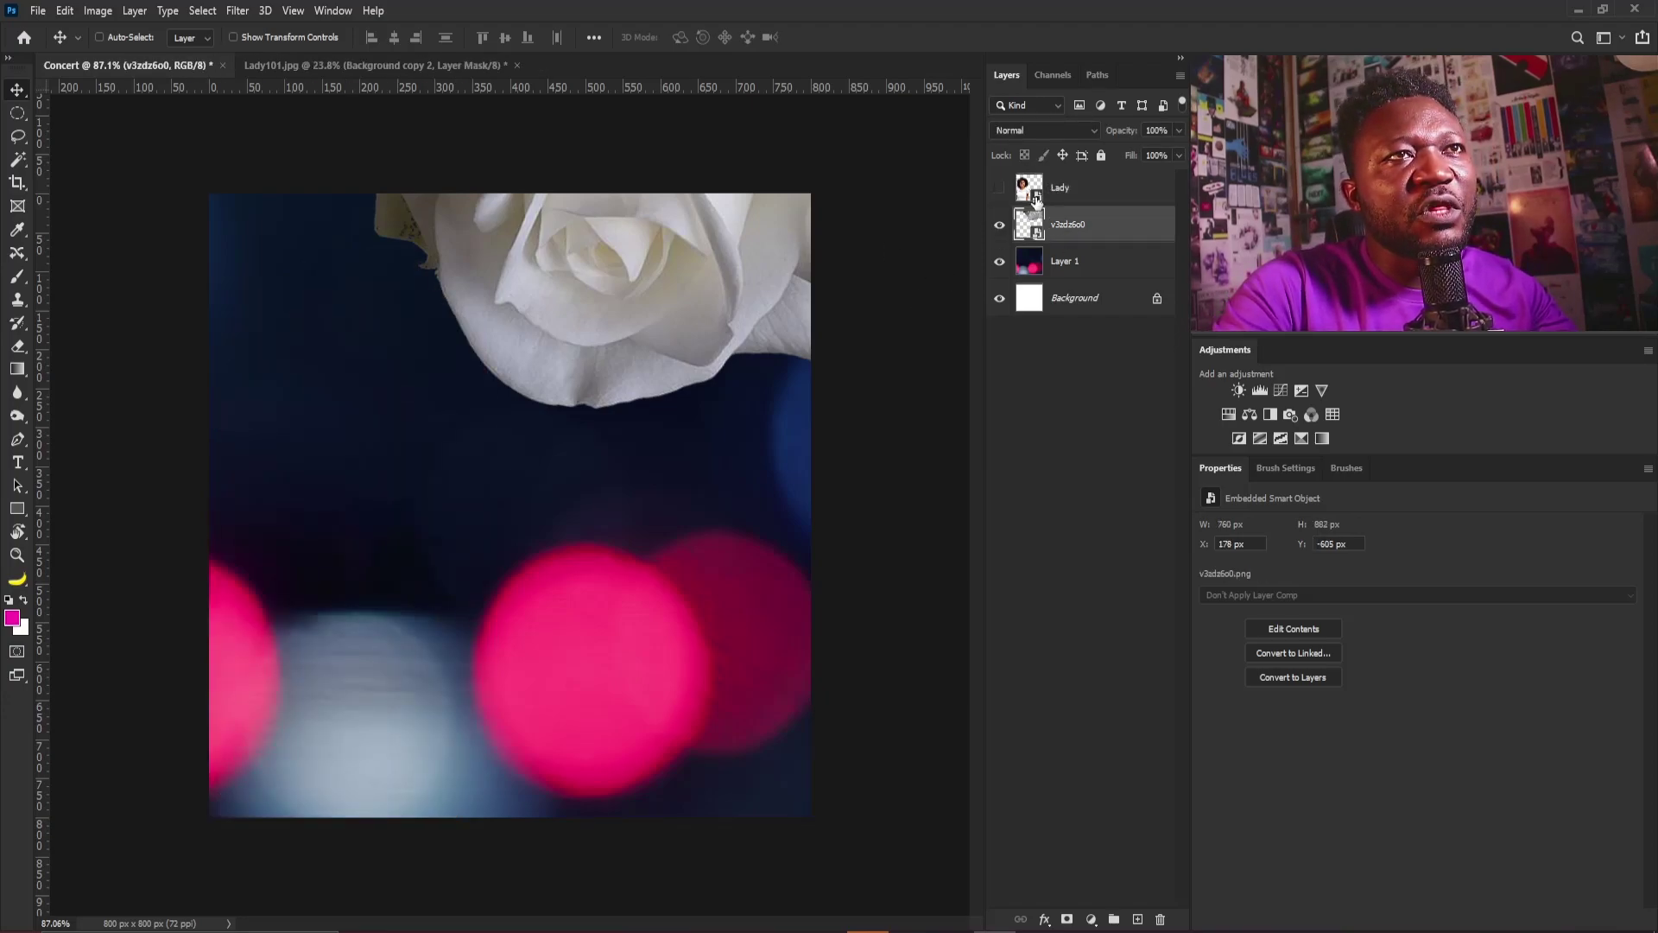
pyautogui.click(237, 11)
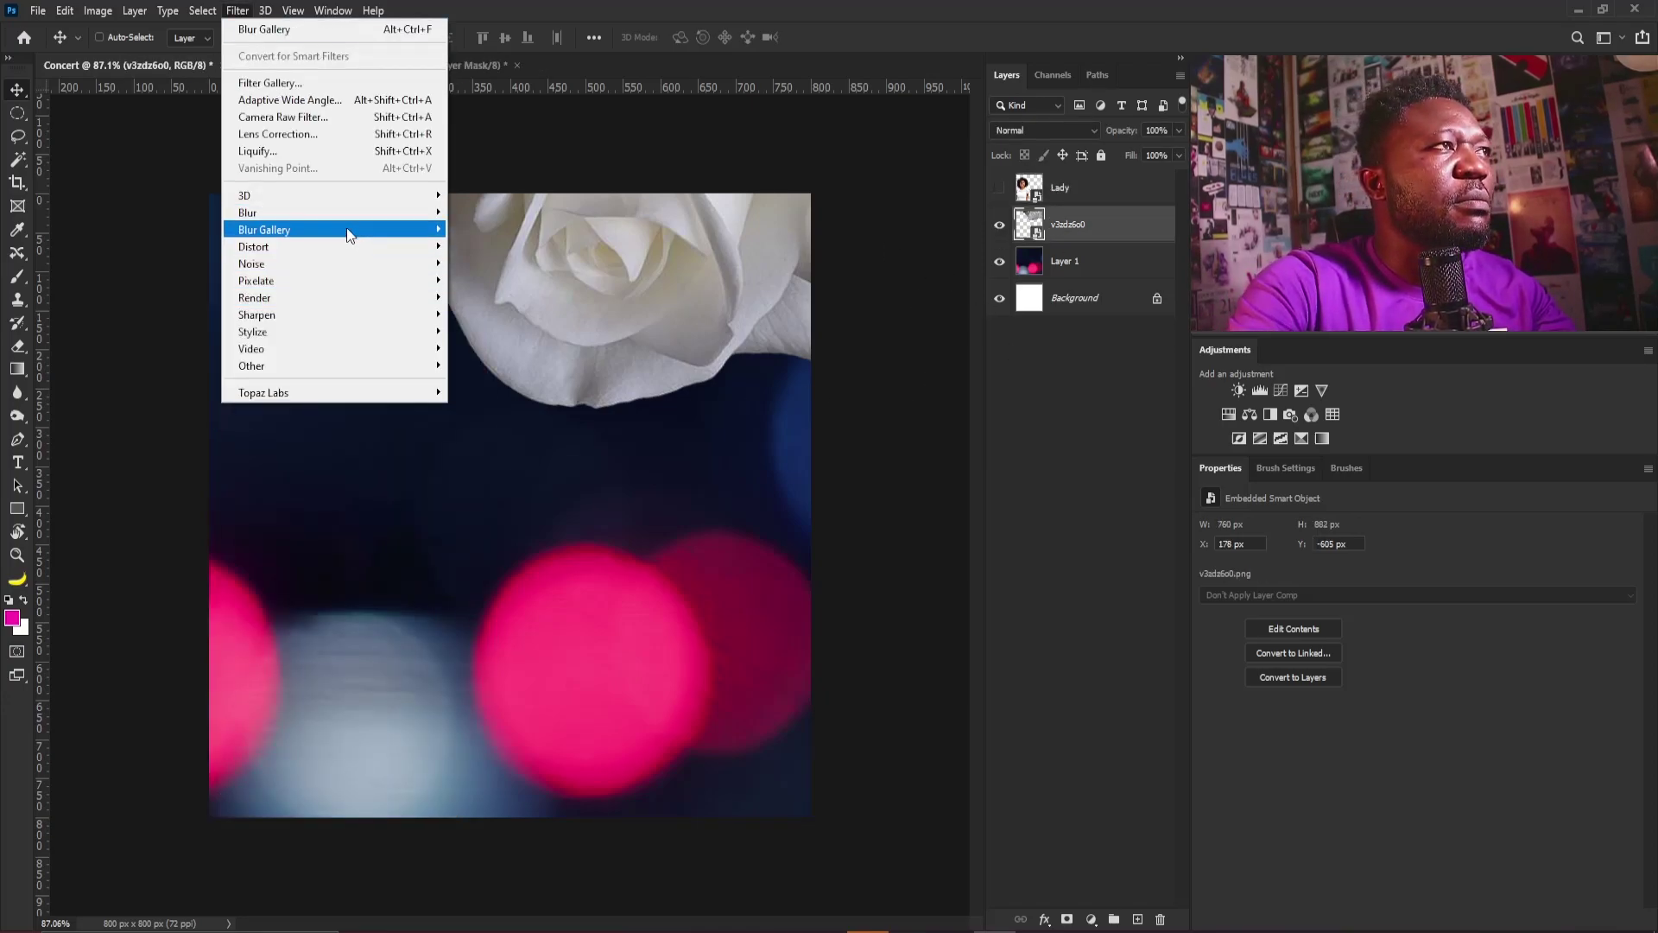
pyautogui.moveTo(346, 229)
pyautogui.click(182, 234)
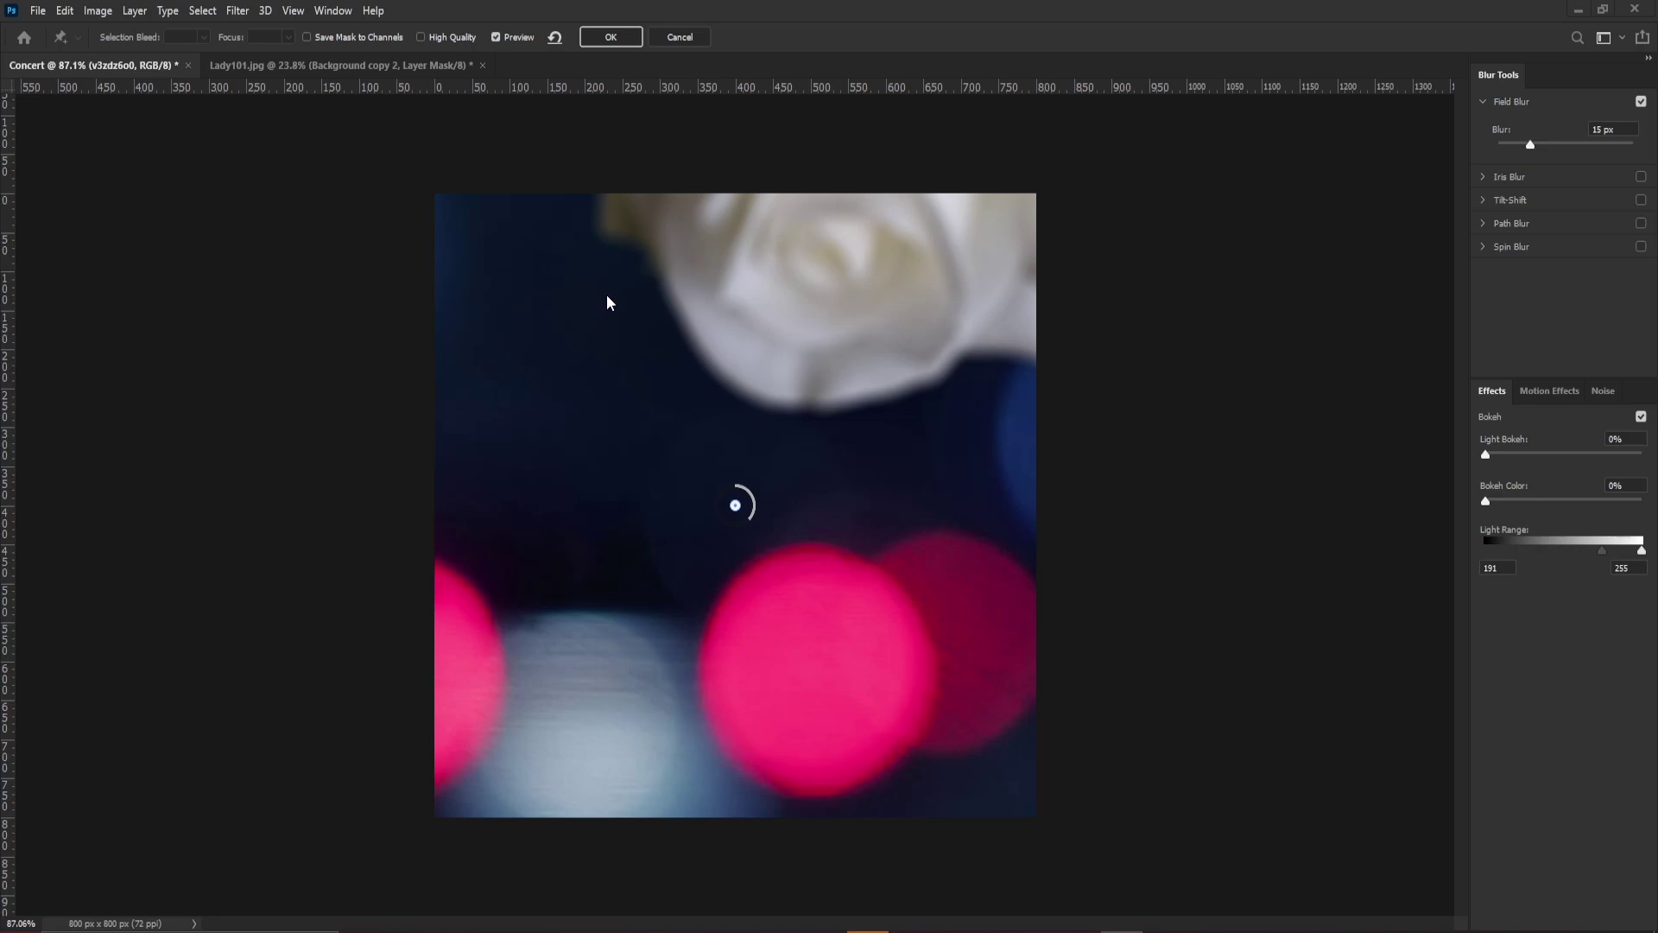
pyautogui.click(1536, 147)
pyautogui.moveTo(1537, 146); pyautogui.dragTo(1528, 145)
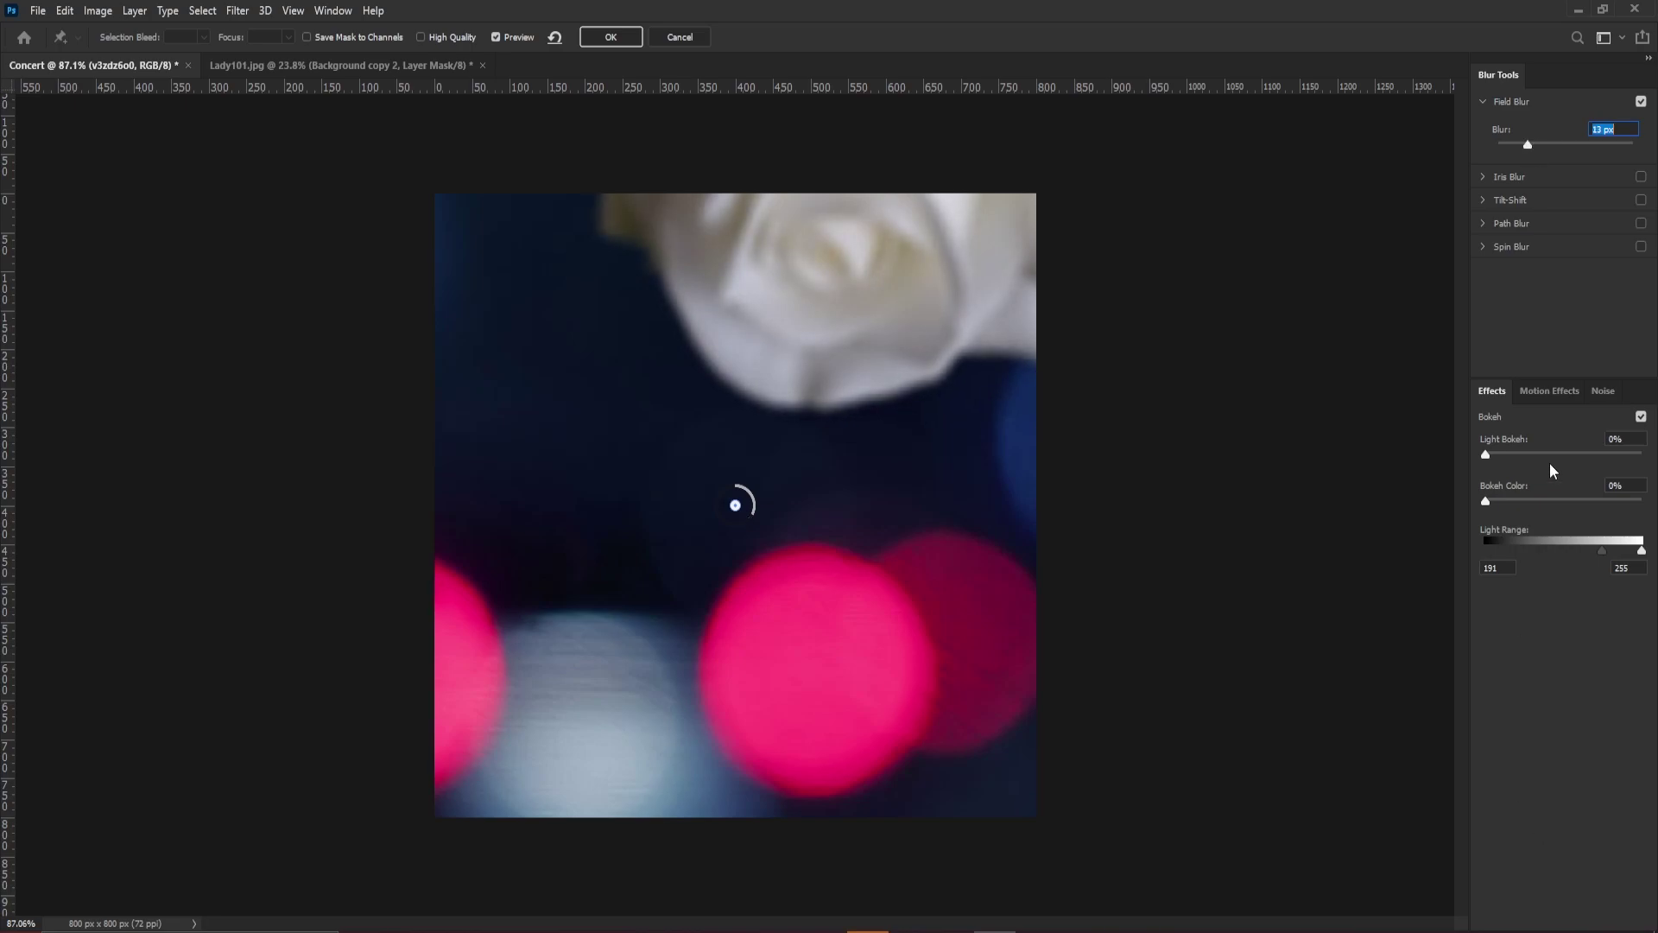
pyautogui.click(609, 38)
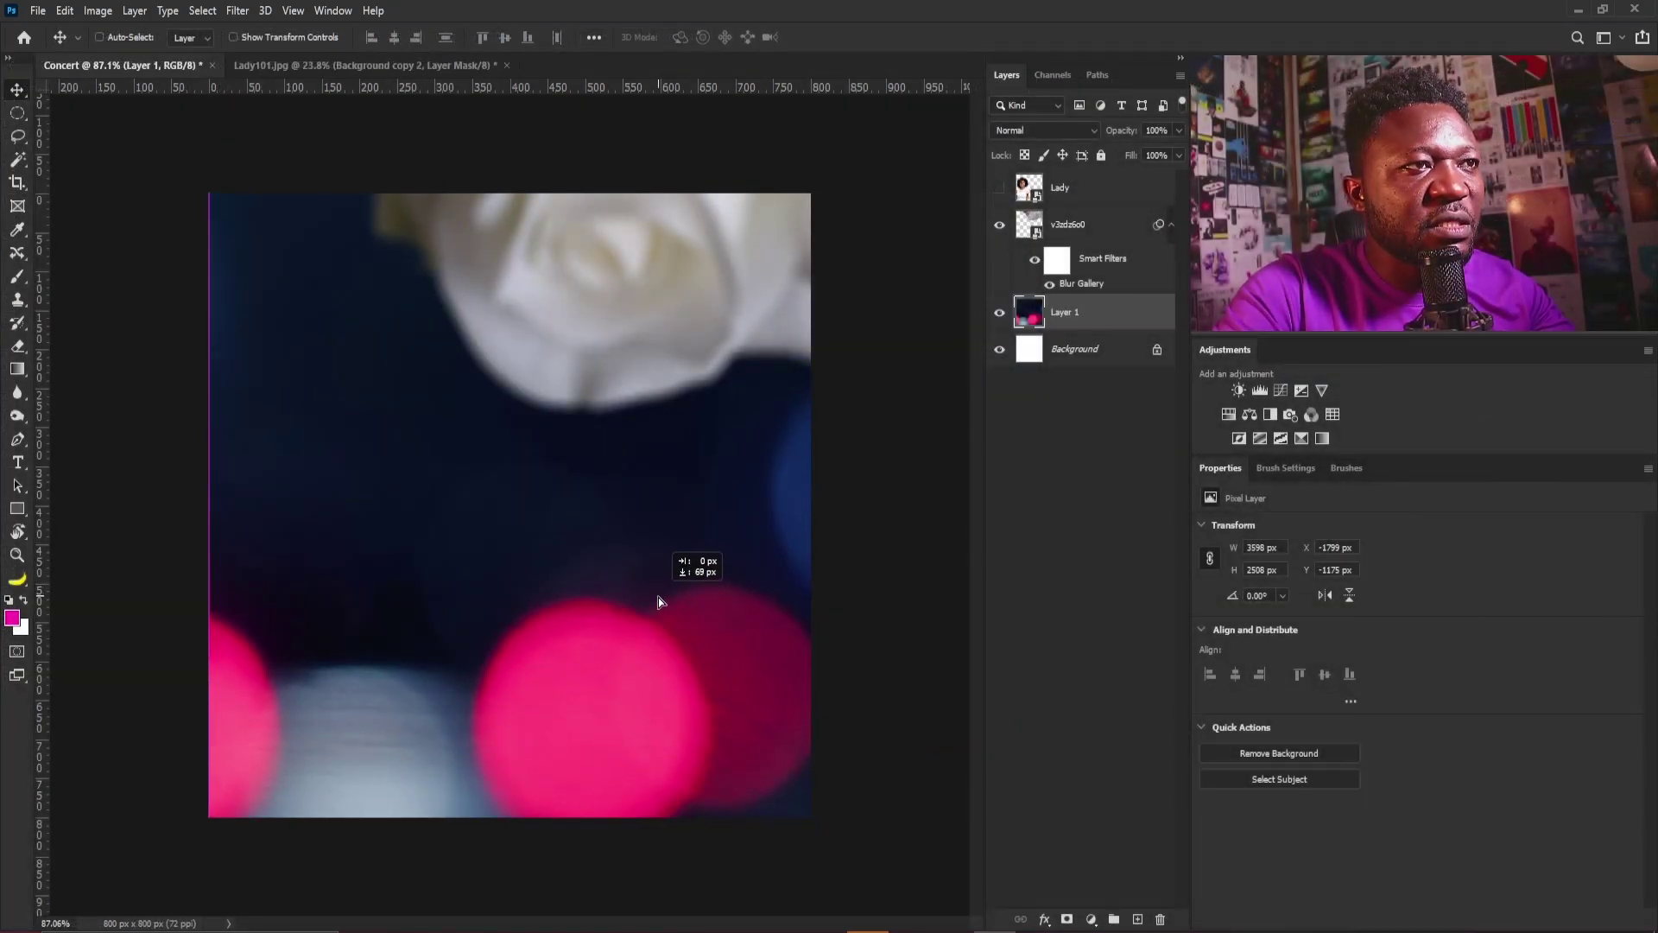
# Add a Gradient Map adjustment layer above the rose layer and set the gradient's start colour to #ea55e8
pyautogui.click(1071, 225)
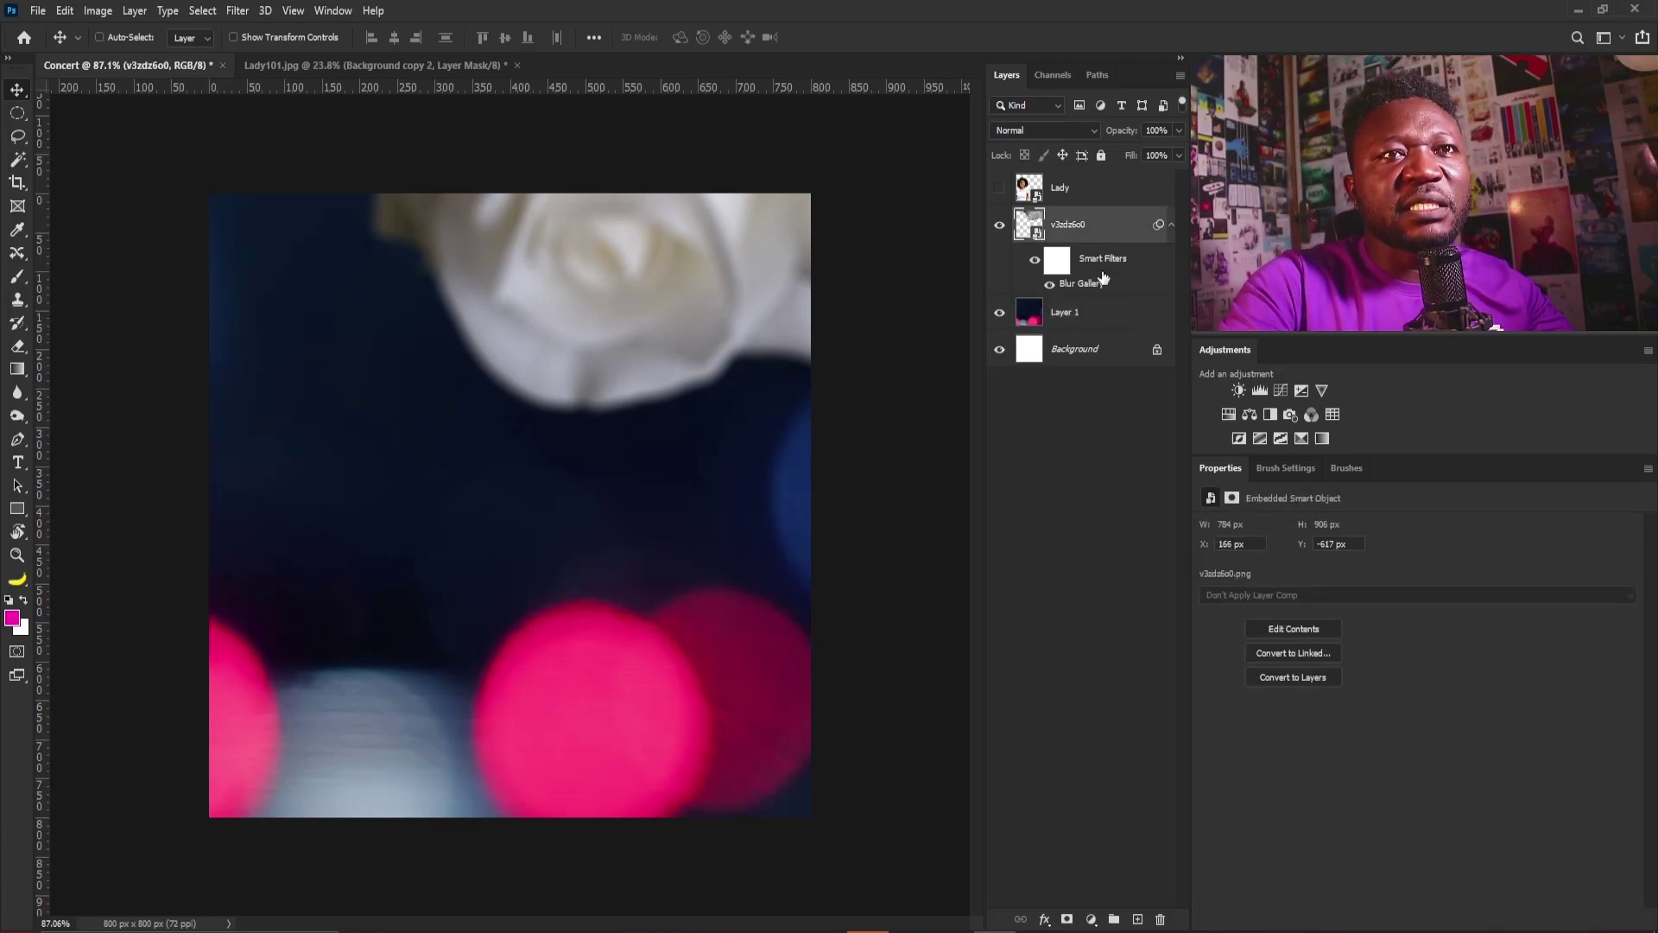
pyautogui.click(1322, 438)
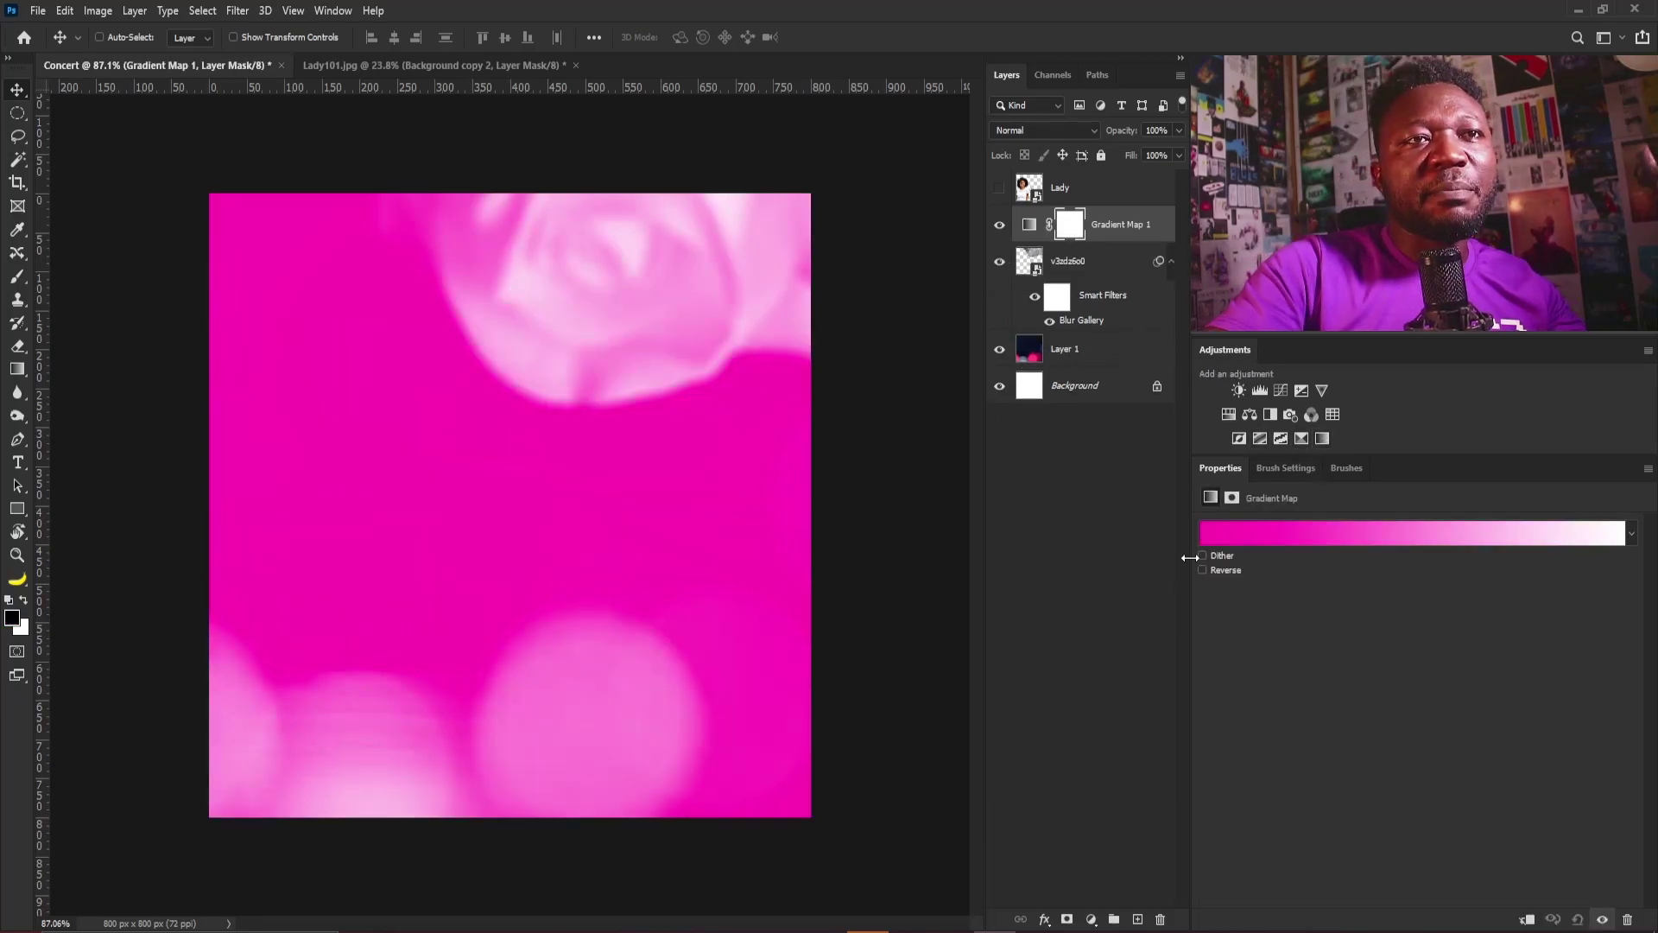
pyautogui.click(1280, 536)
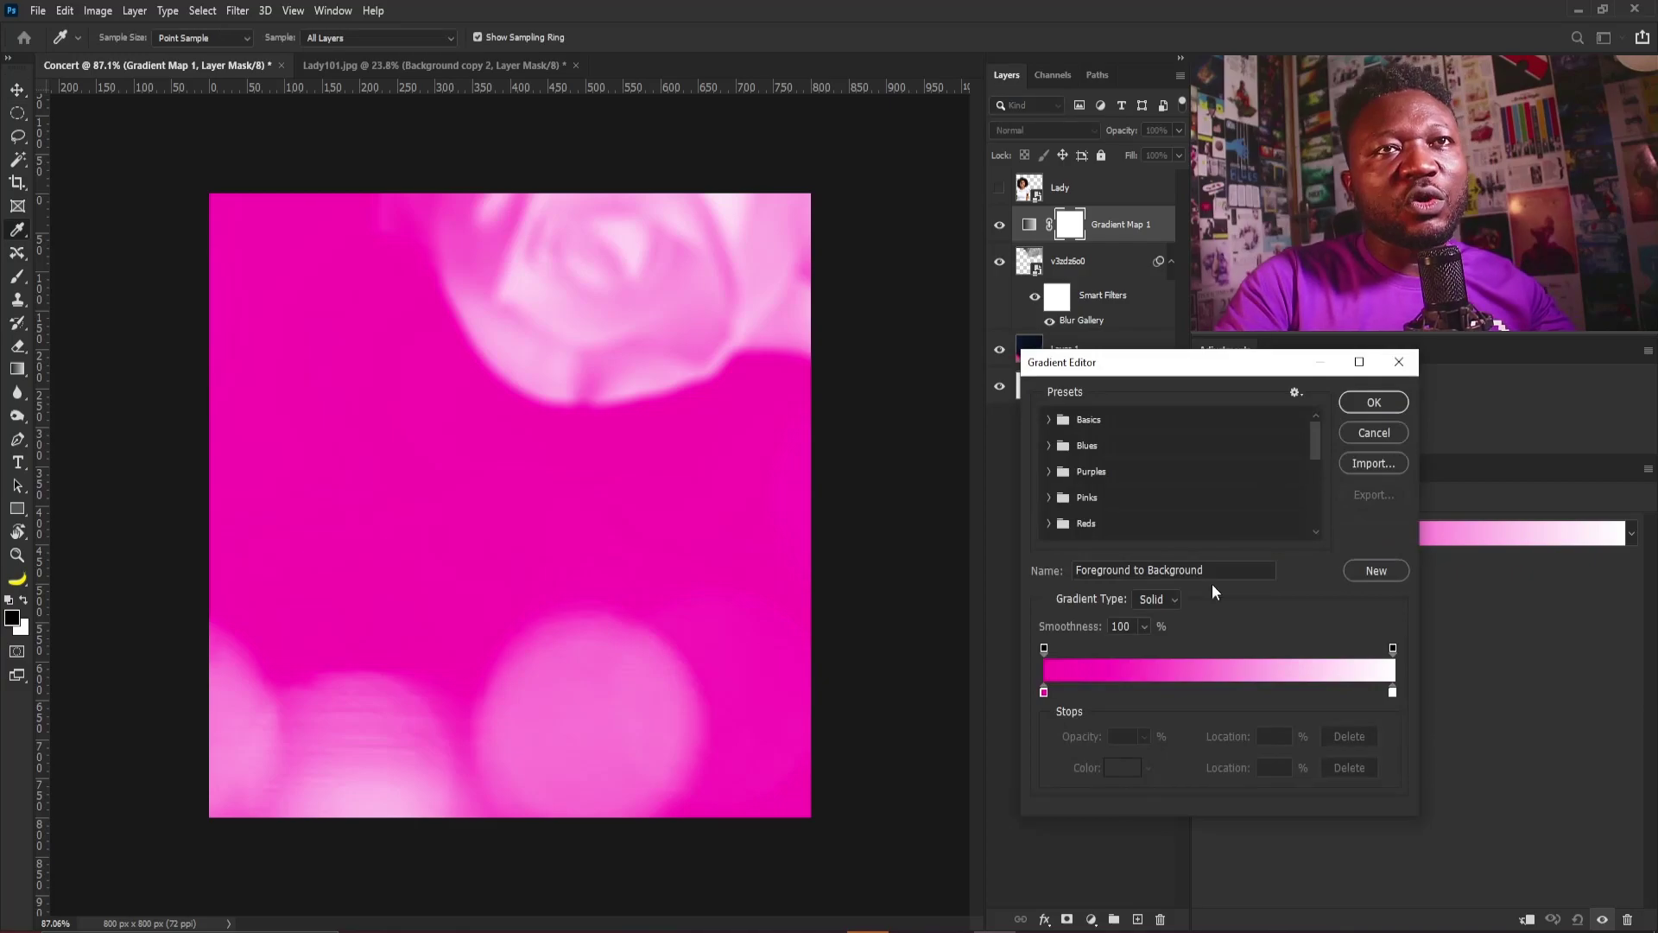
pyautogui.doubleClick(680, 676)
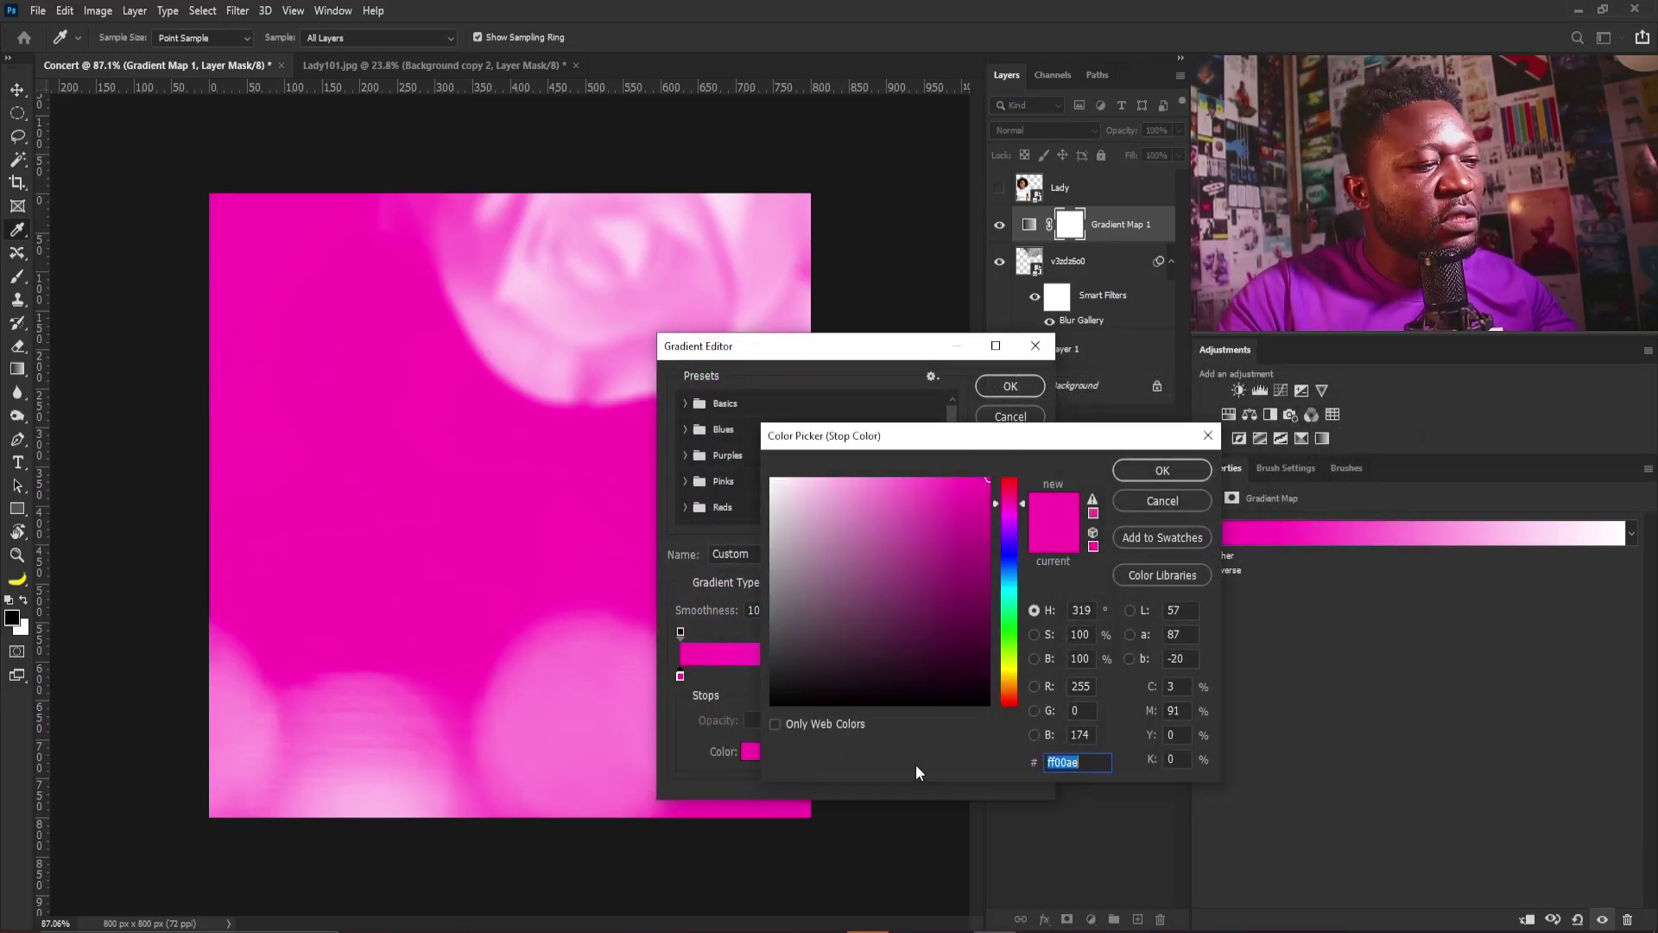
pyautogui.write('ea')
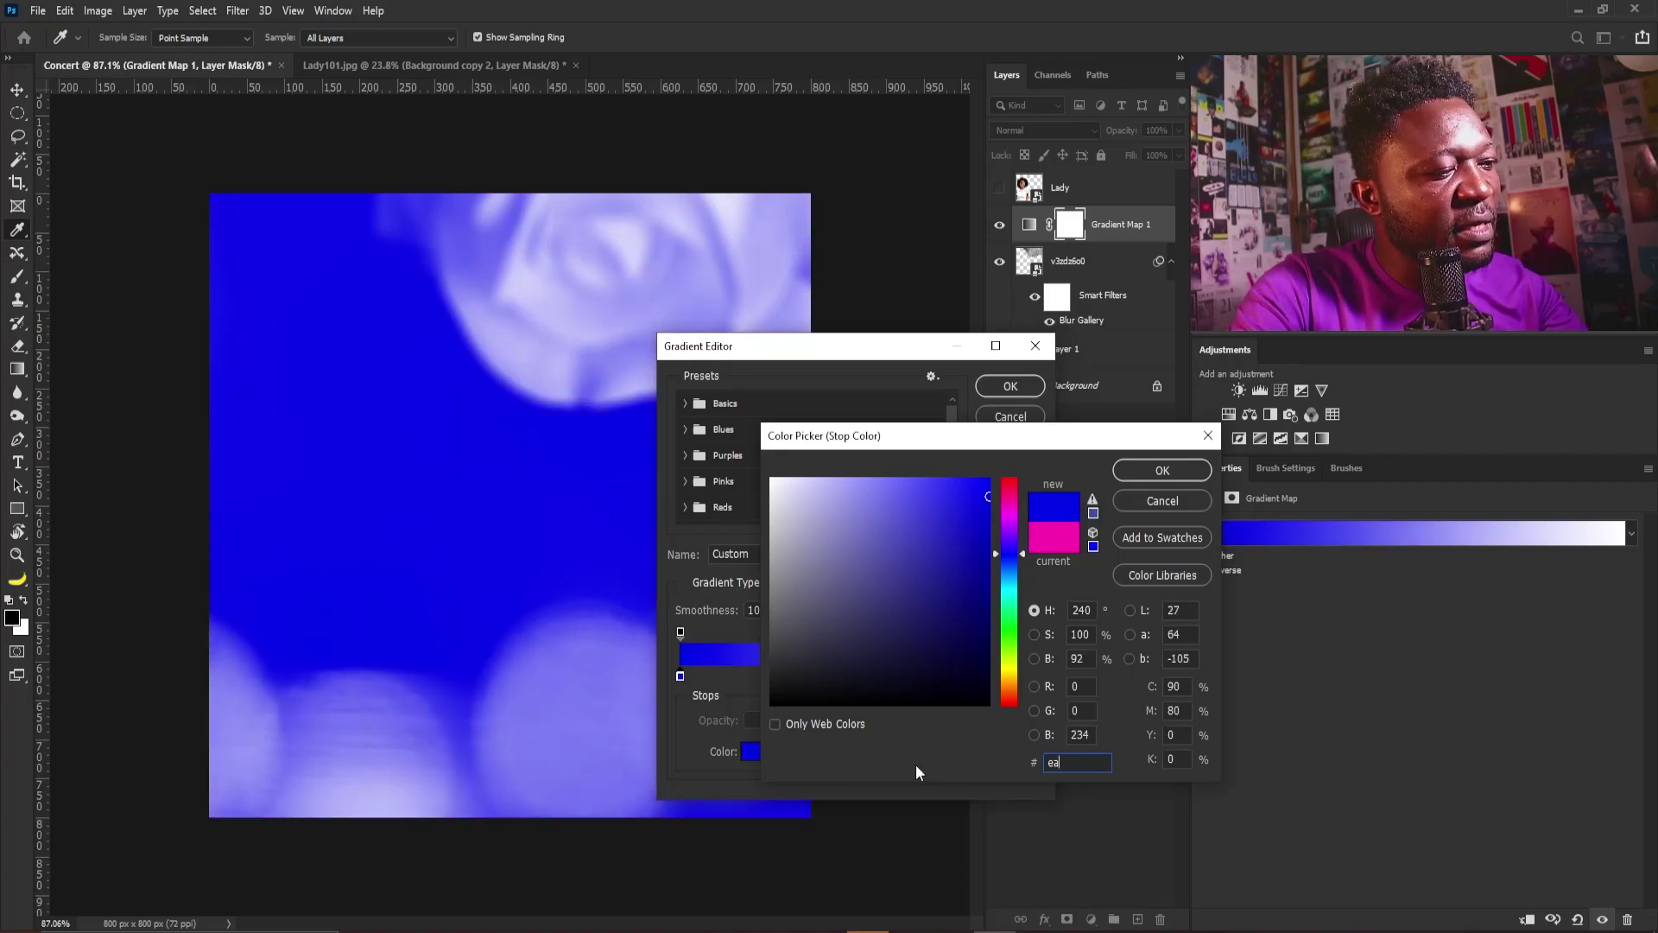
pyautogui.write('55e8')
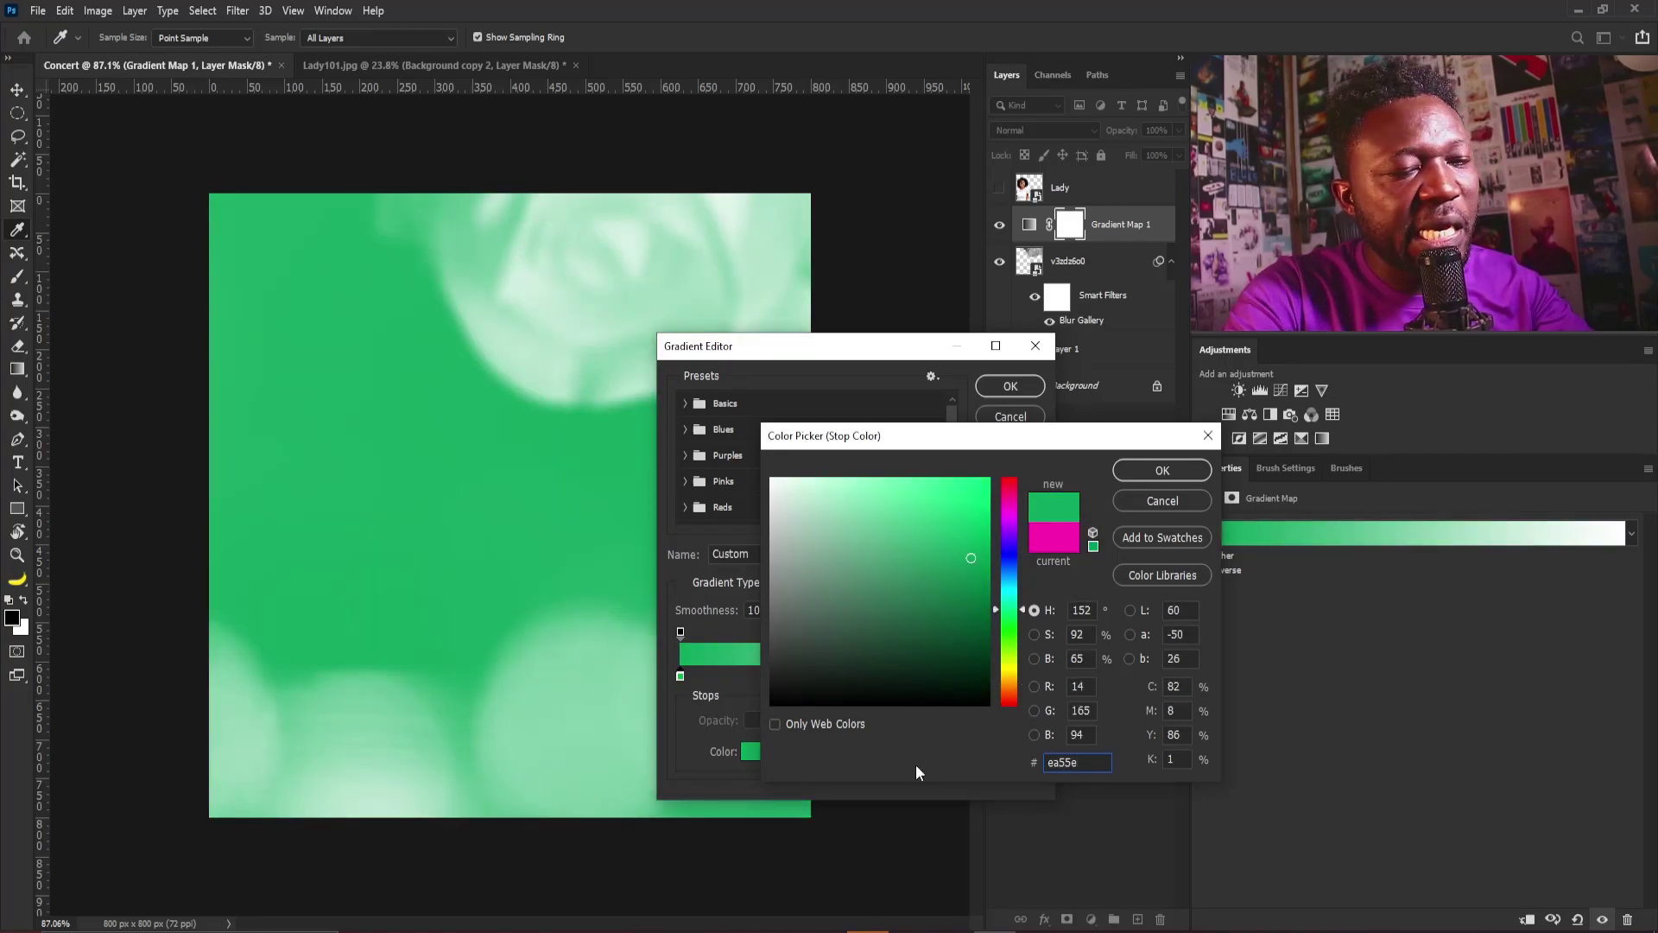
pyautogui.click(1162, 470)
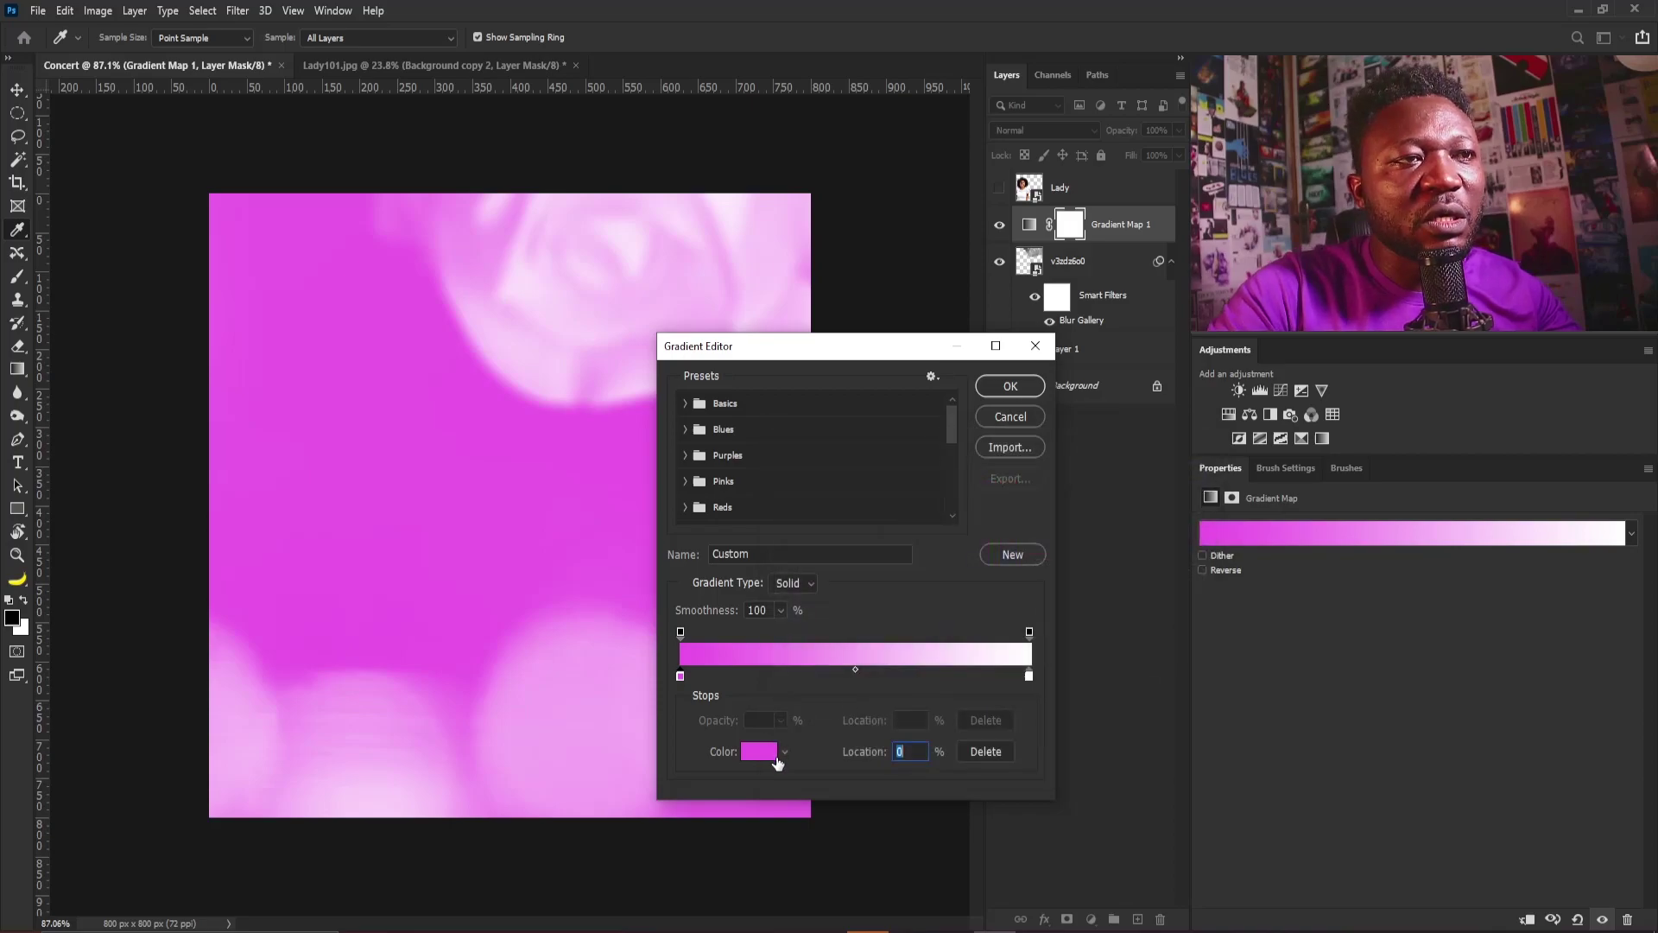
# Set the gradient map's end colour stop to purple #6f03bd
pyautogui.doubleClick(1029, 676)
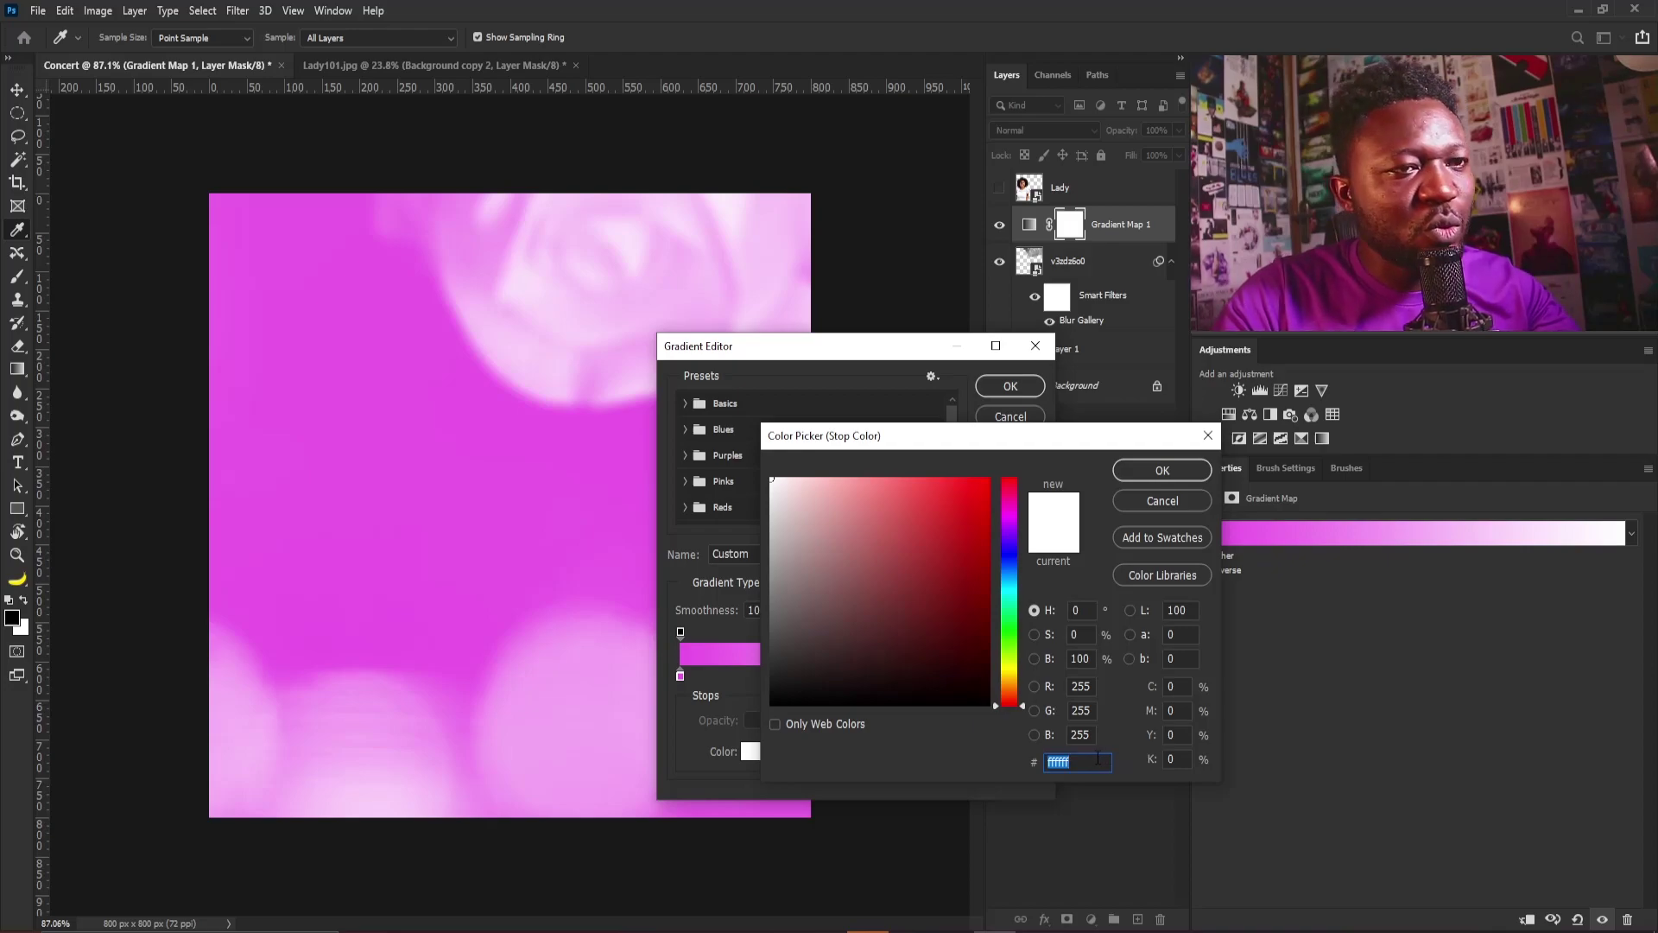
pyautogui.write('6f0')
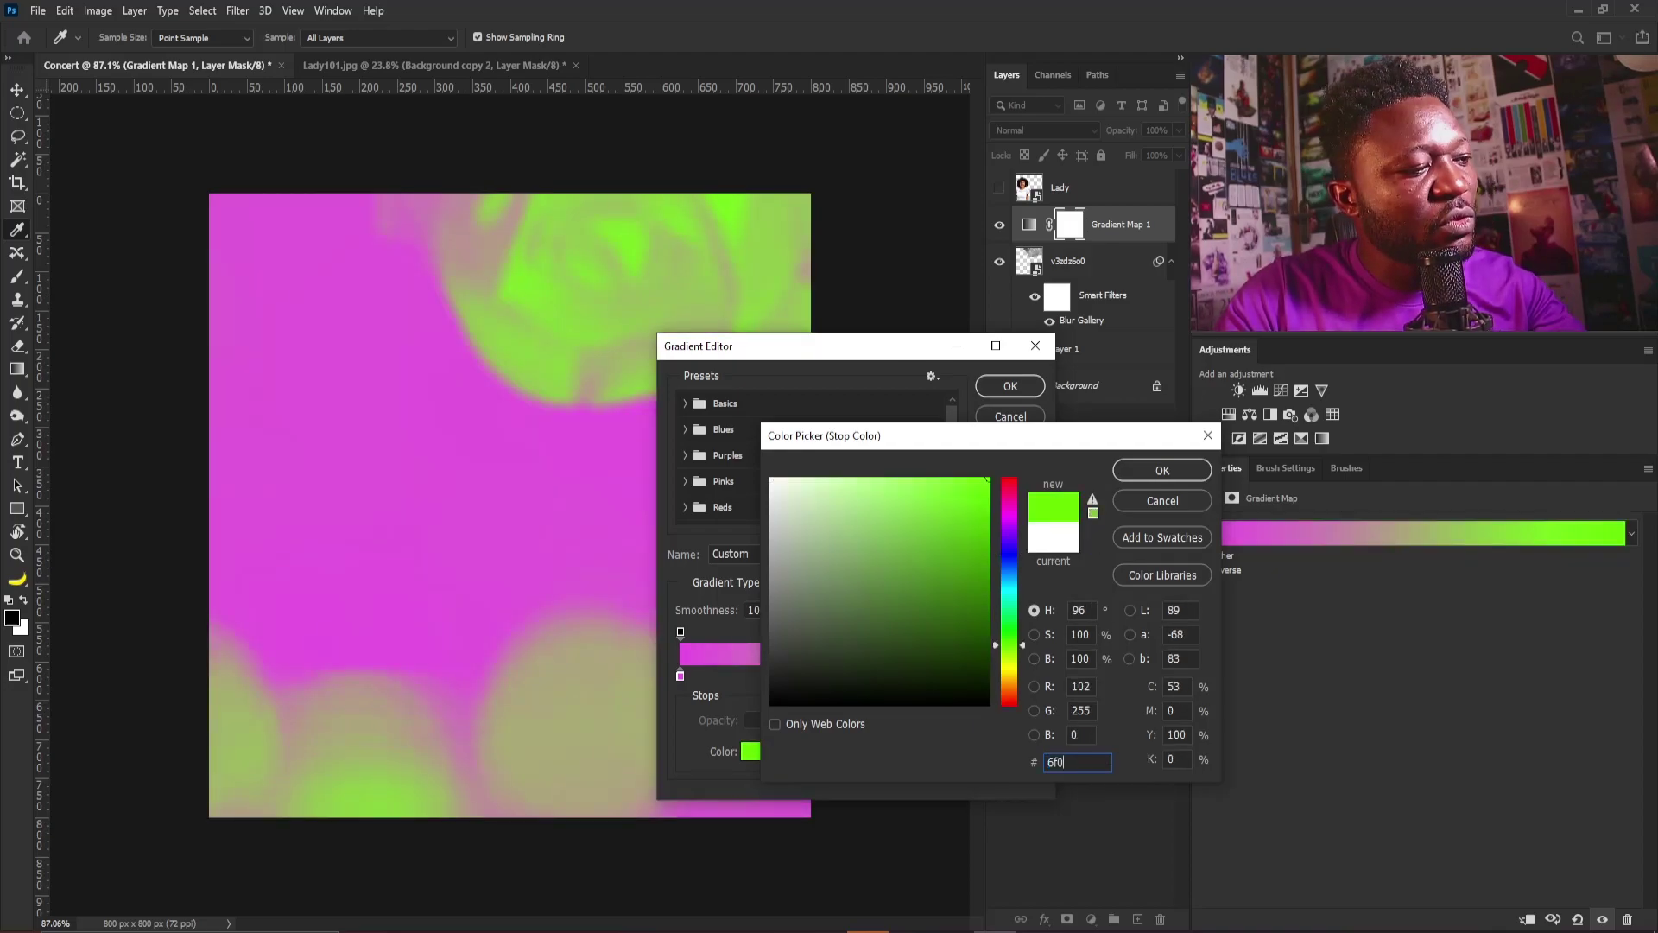
pyautogui.write('3bd')
pyautogui.click(1185, 472)
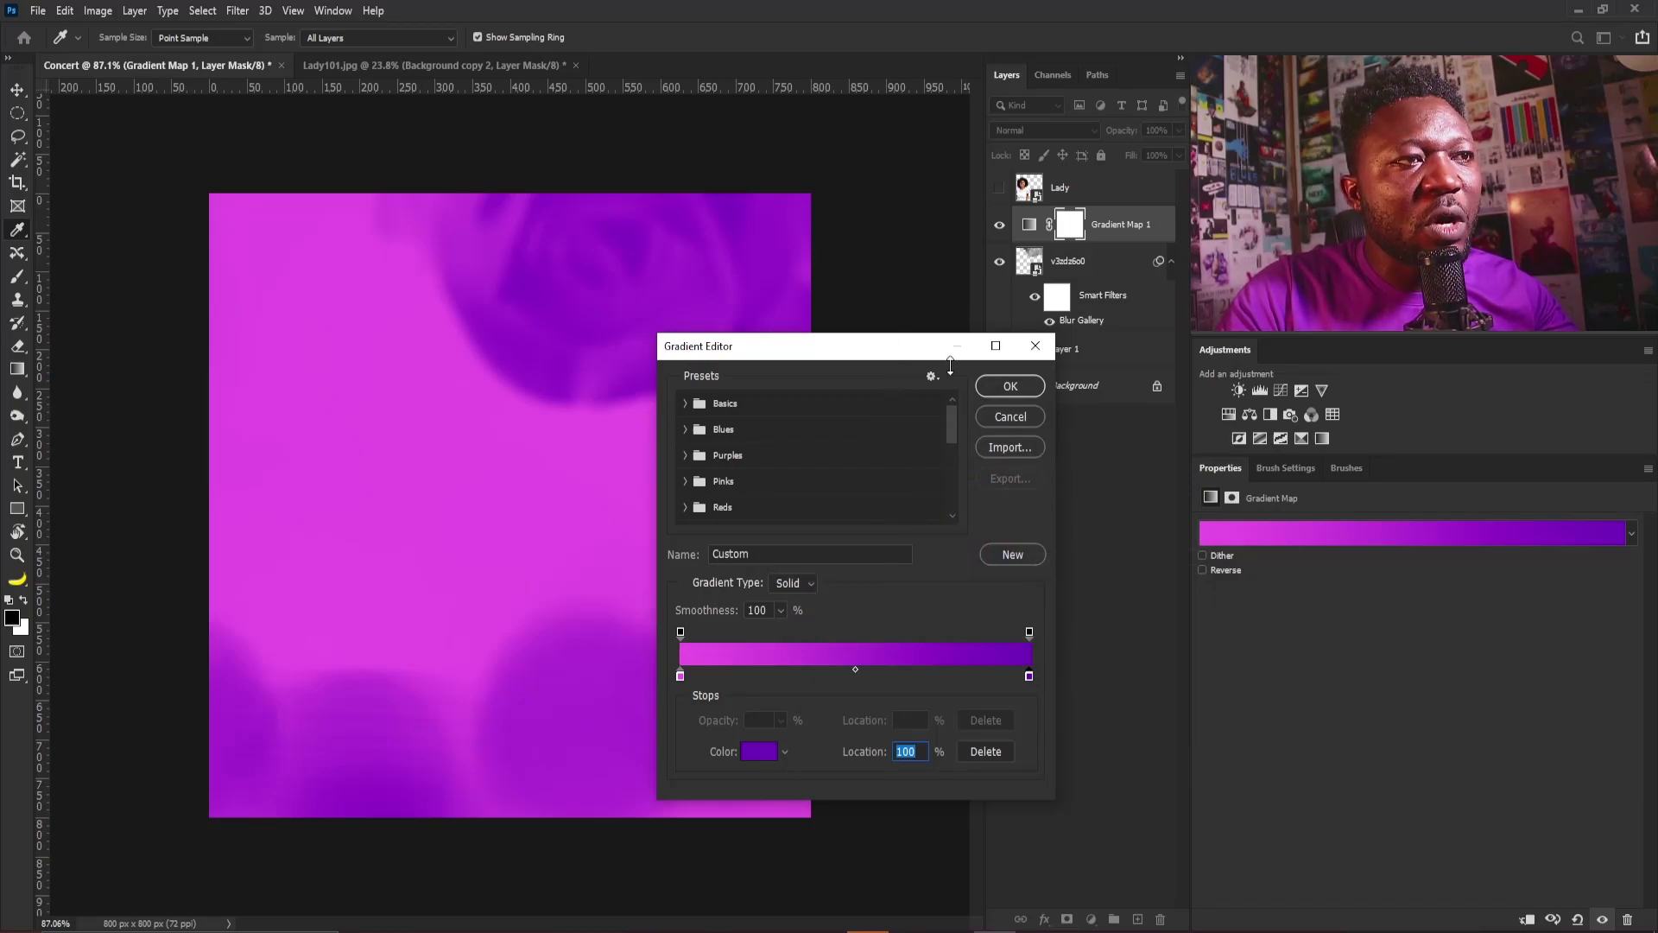
pyautogui.moveTo(907, 363); pyautogui.dragTo(1047, 344)
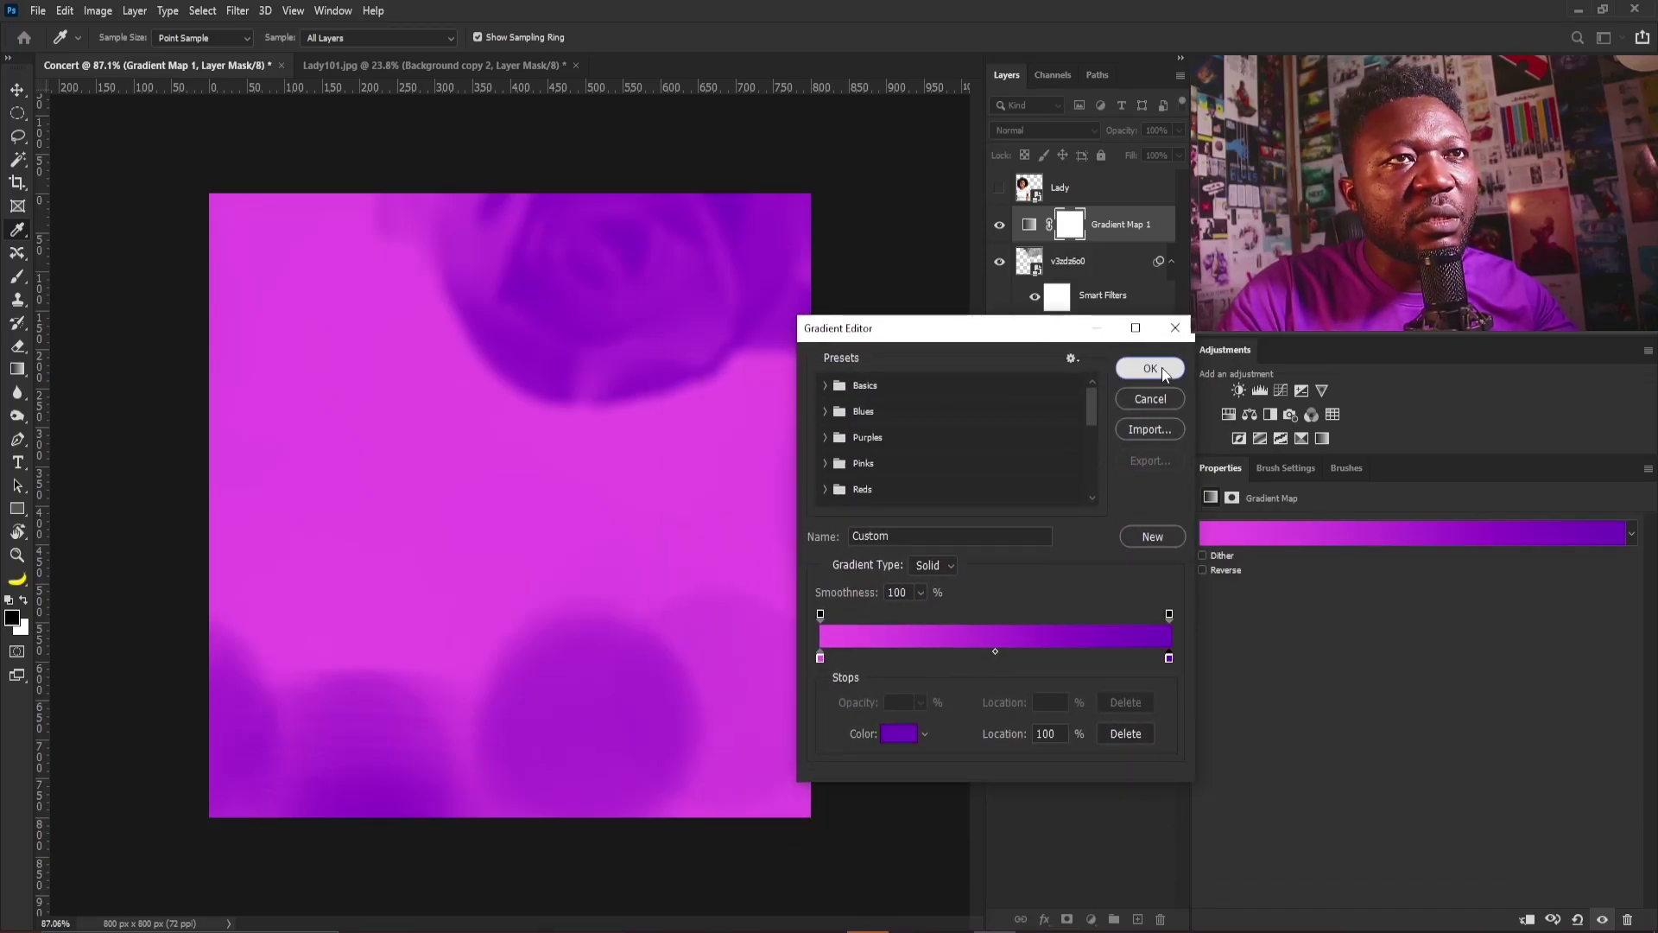
# Accept the gradient colours, reverse the gradient map and show the Lady layer
pyautogui.click(1150, 368)
pyautogui.click(1203, 571)
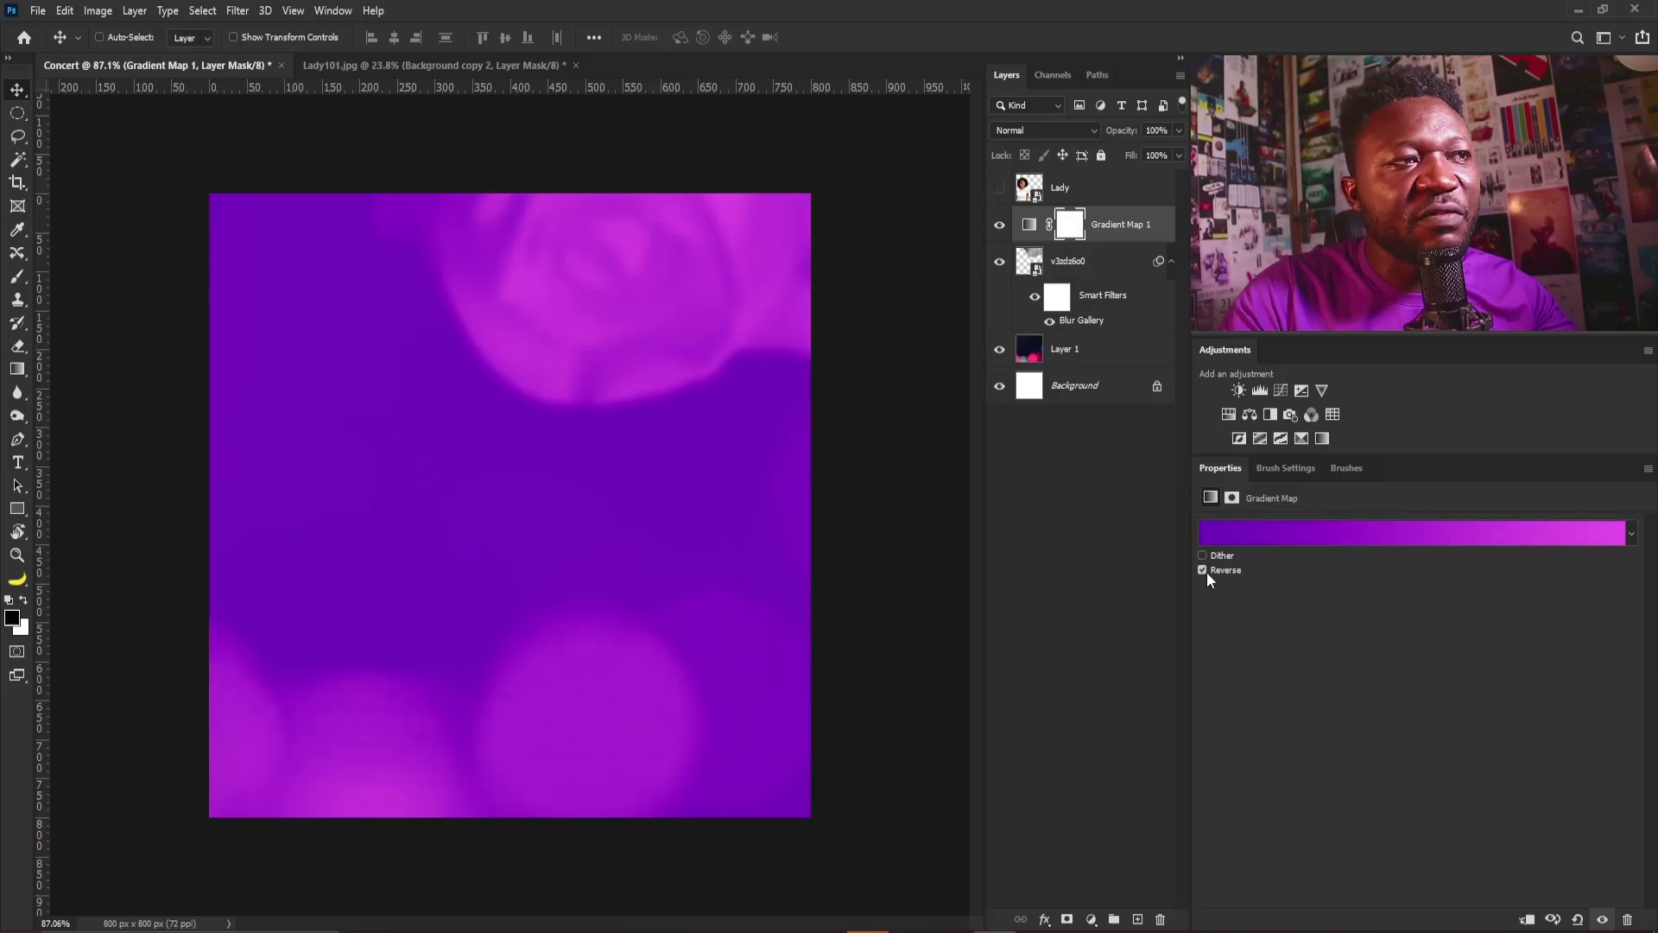
pyautogui.click(999, 187)
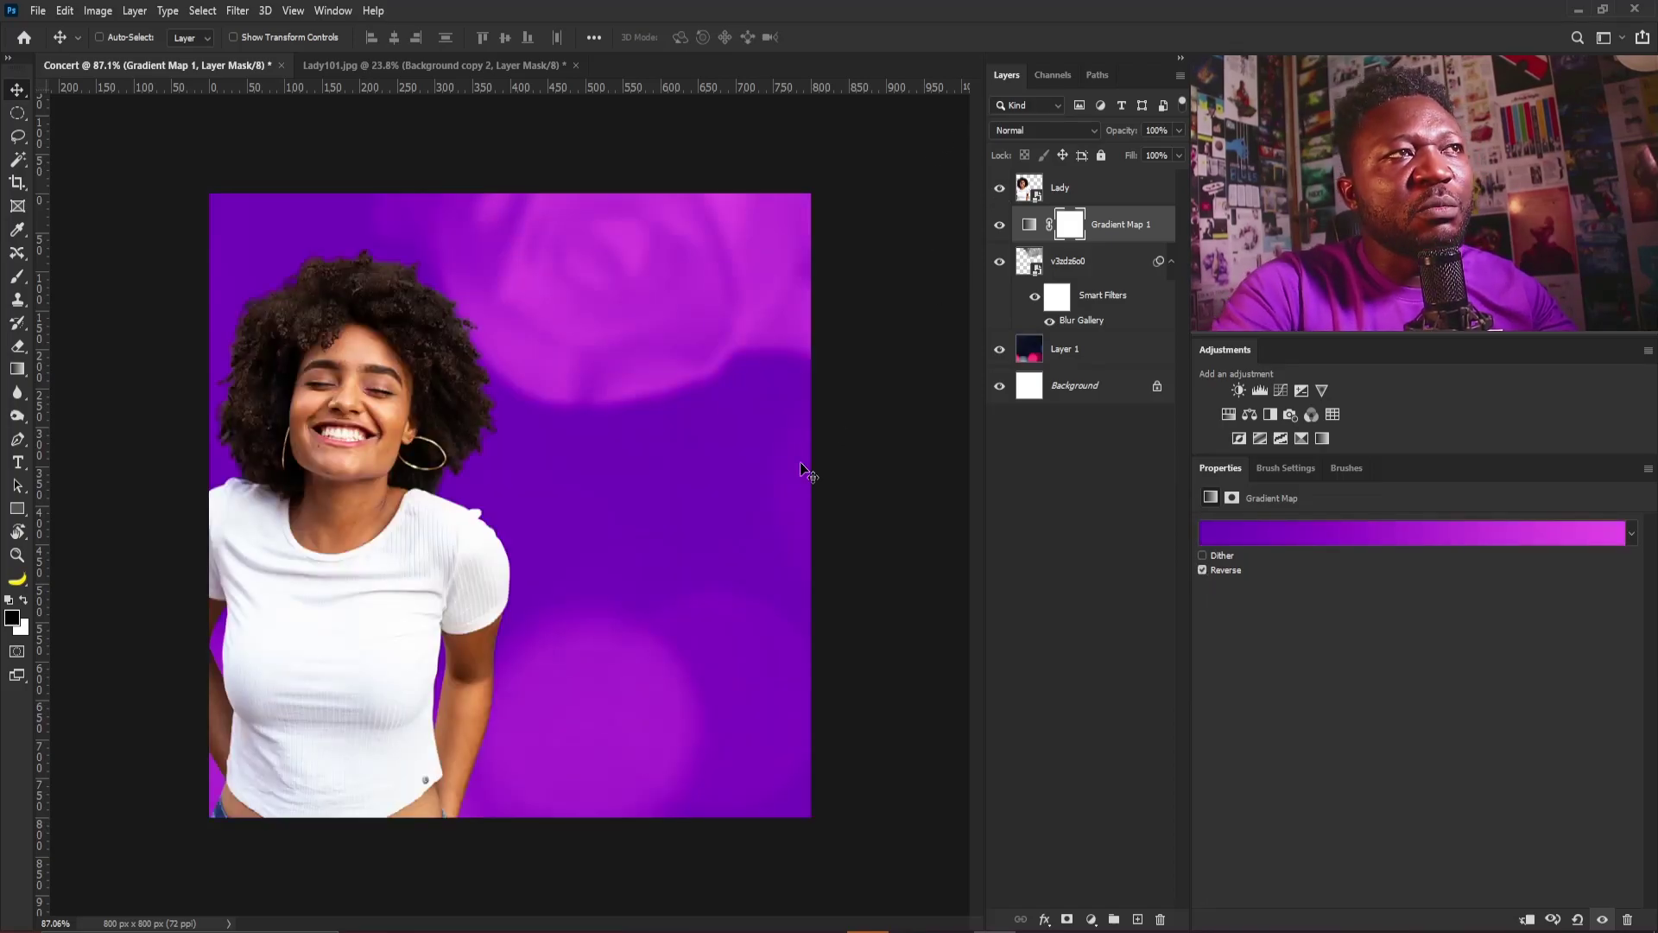
# Add a Solid Color fill layer of #6f02b9 above the Lady layer and set its blend mode to Color
pyautogui.click(1056, 185)
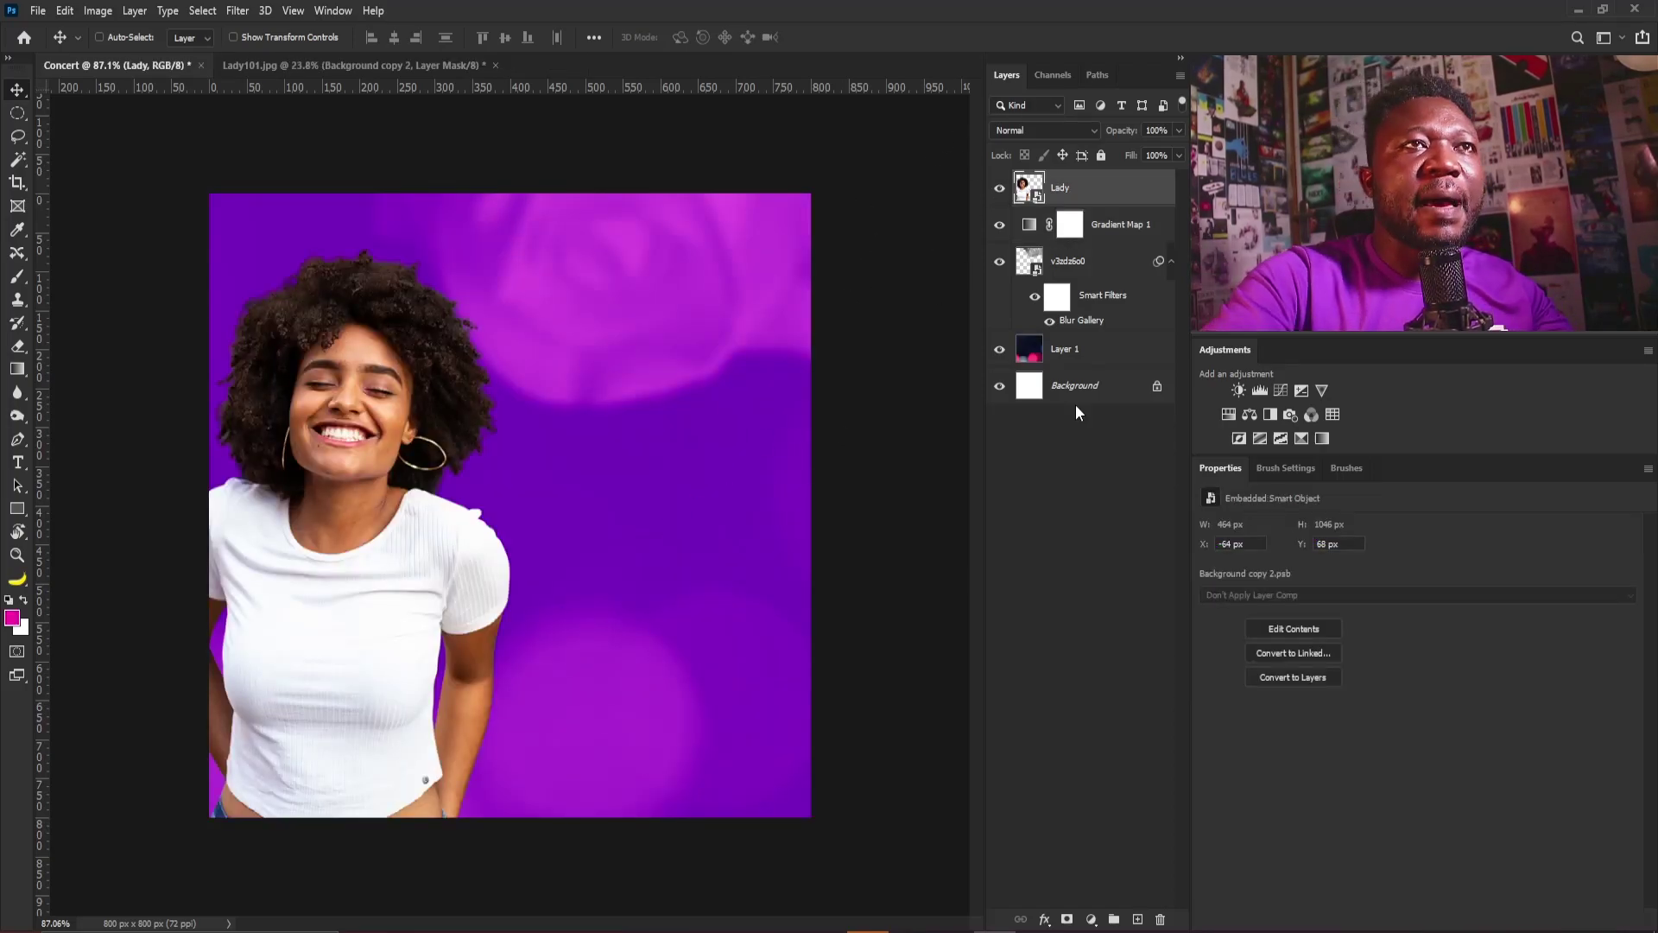
pyautogui.click(1090, 919)
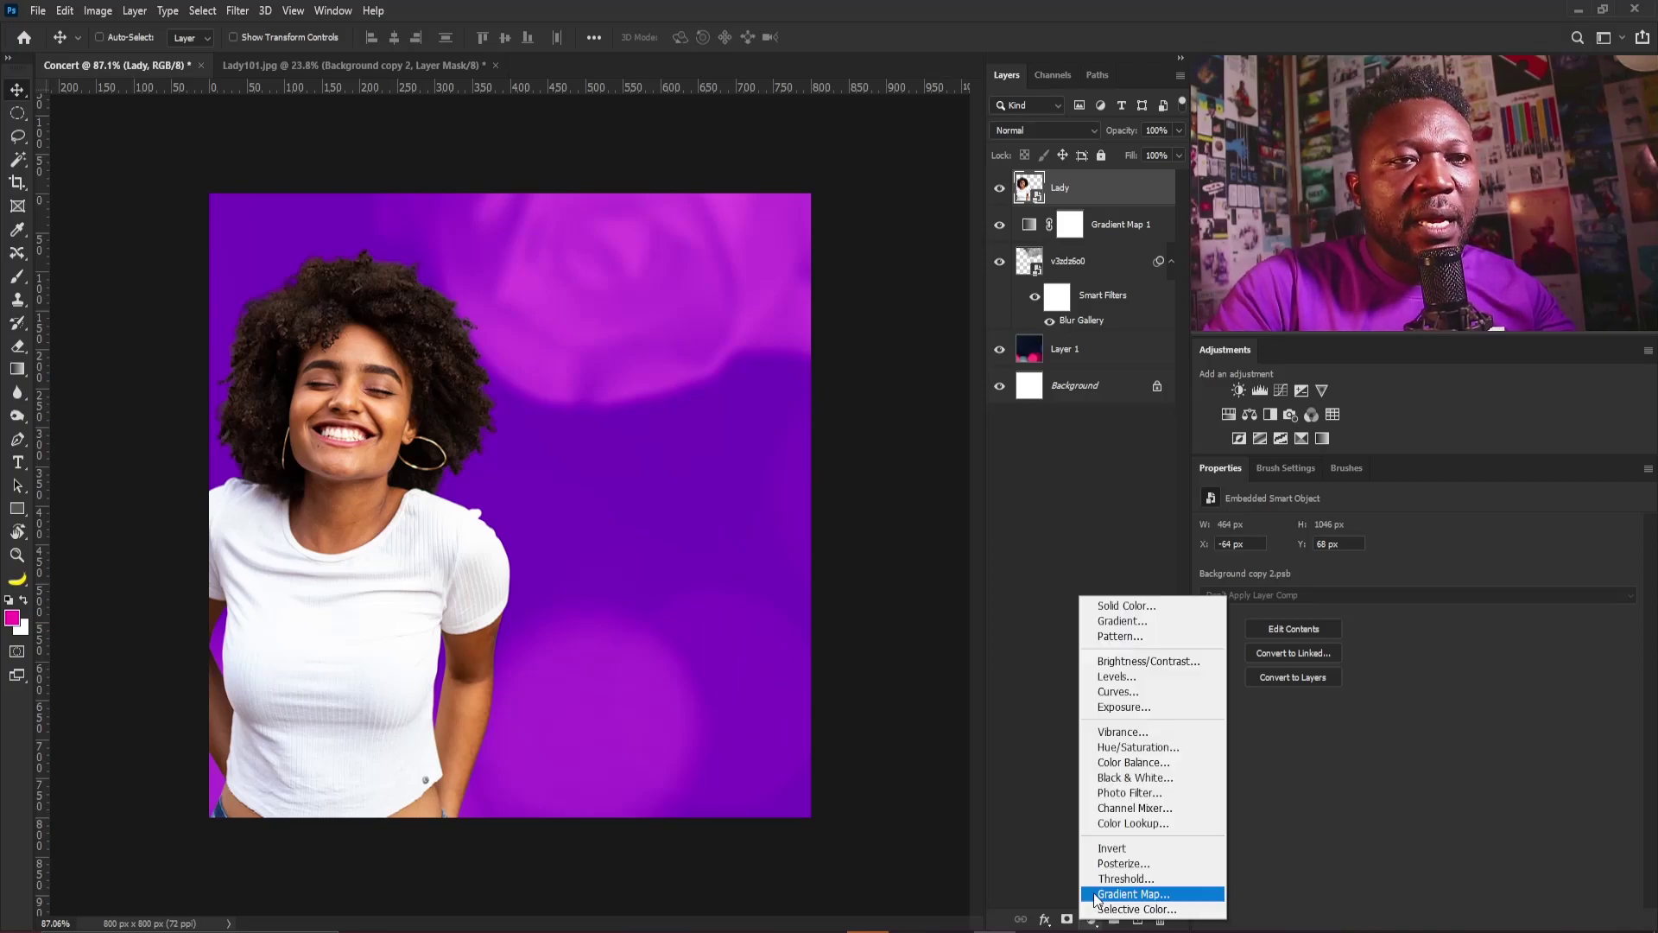
pyautogui.click(1135, 604)
pyautogui.write('6f02b9')
pyautogui.click(1128, 469)
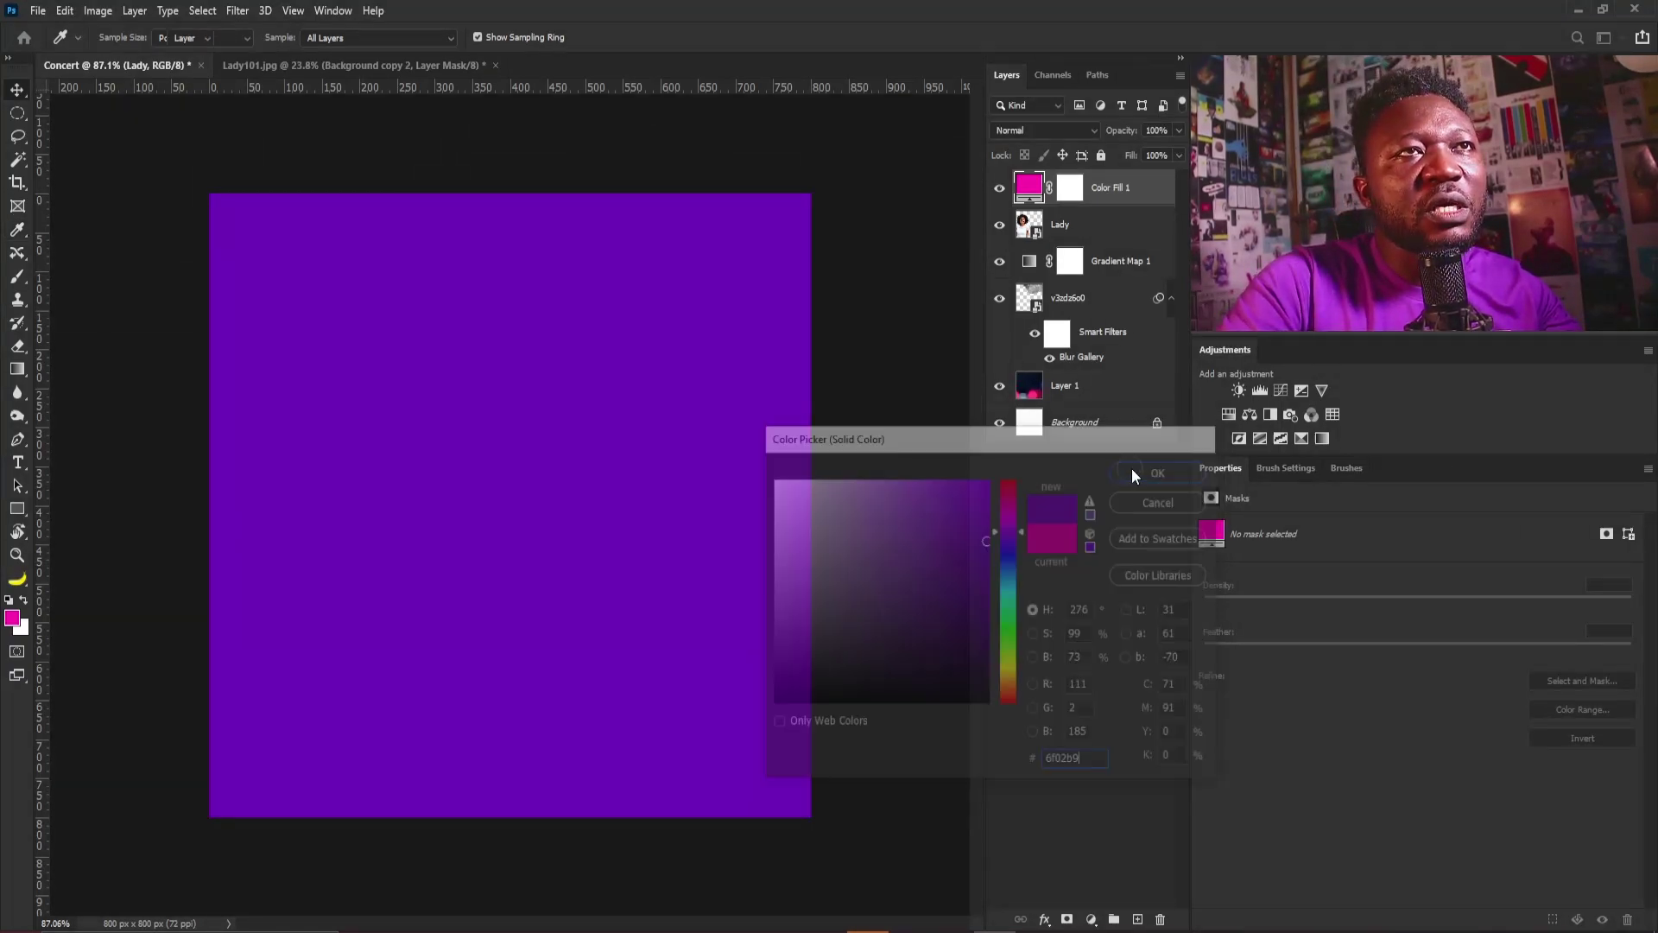
pyautogui.click(1048, 131)
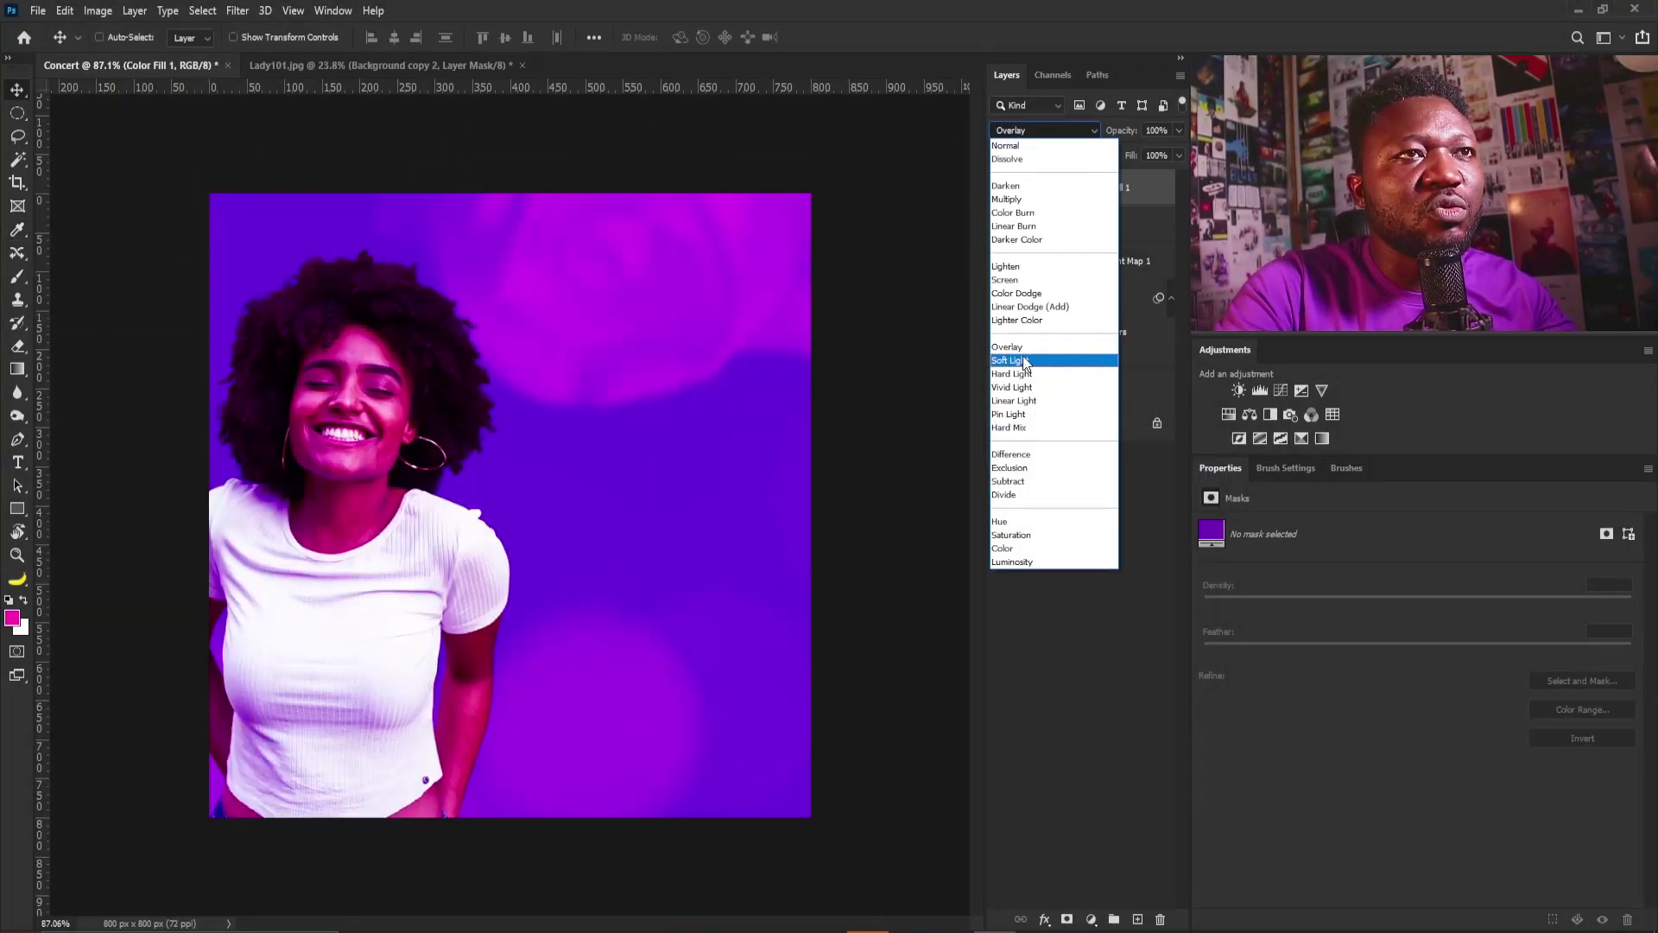
pyautogui.click(1028, 550)
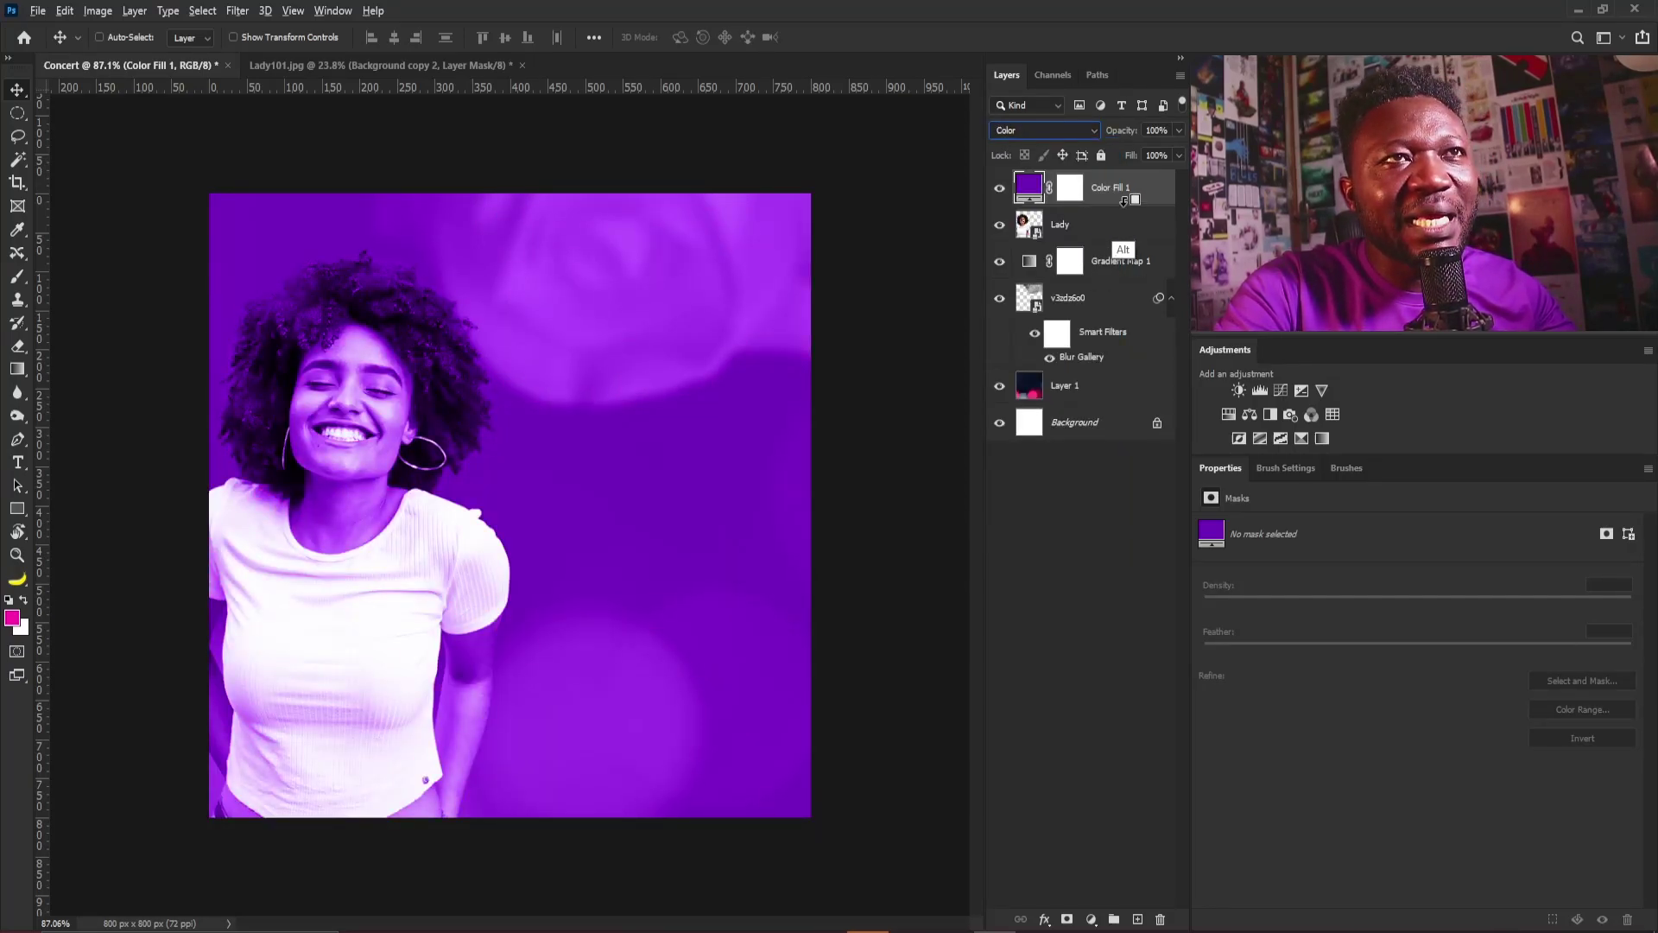
# Clip the colour fill to the Lady layer and invert its mask to hide the purple tint
pyautogui.press('alt')
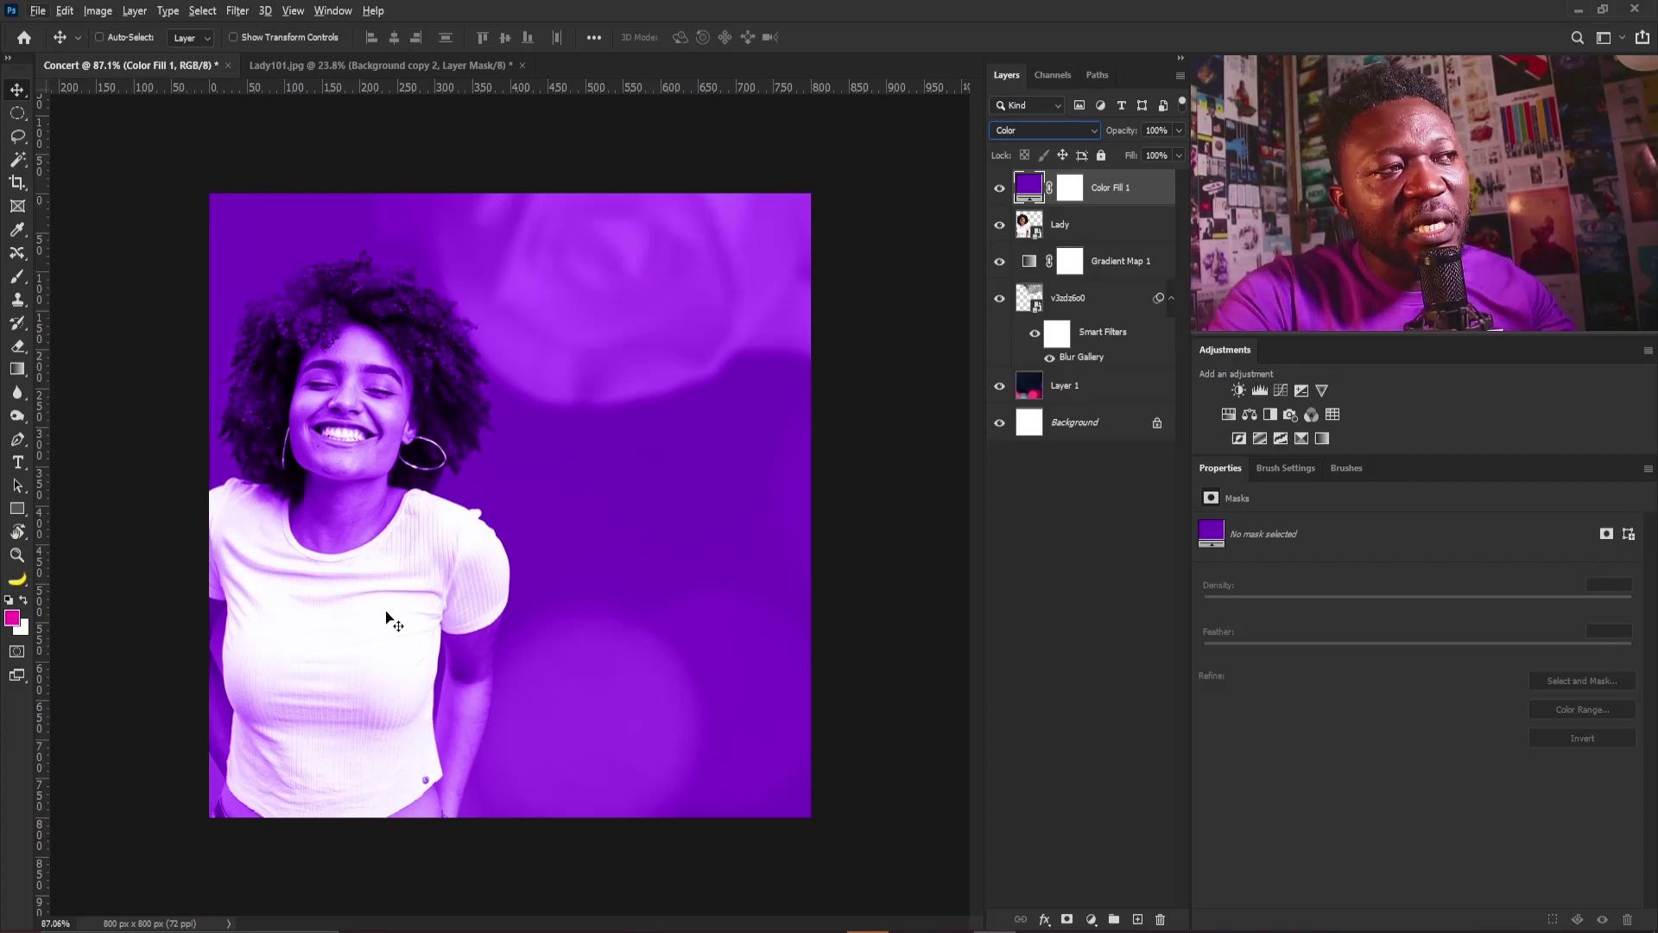
pyautogui.press('alt')
pyautogui.keyDown('alt'); pyautogui.click(1110, 203); pyautogui.keyUp('alt')
pyautogui.click(1087, 192)
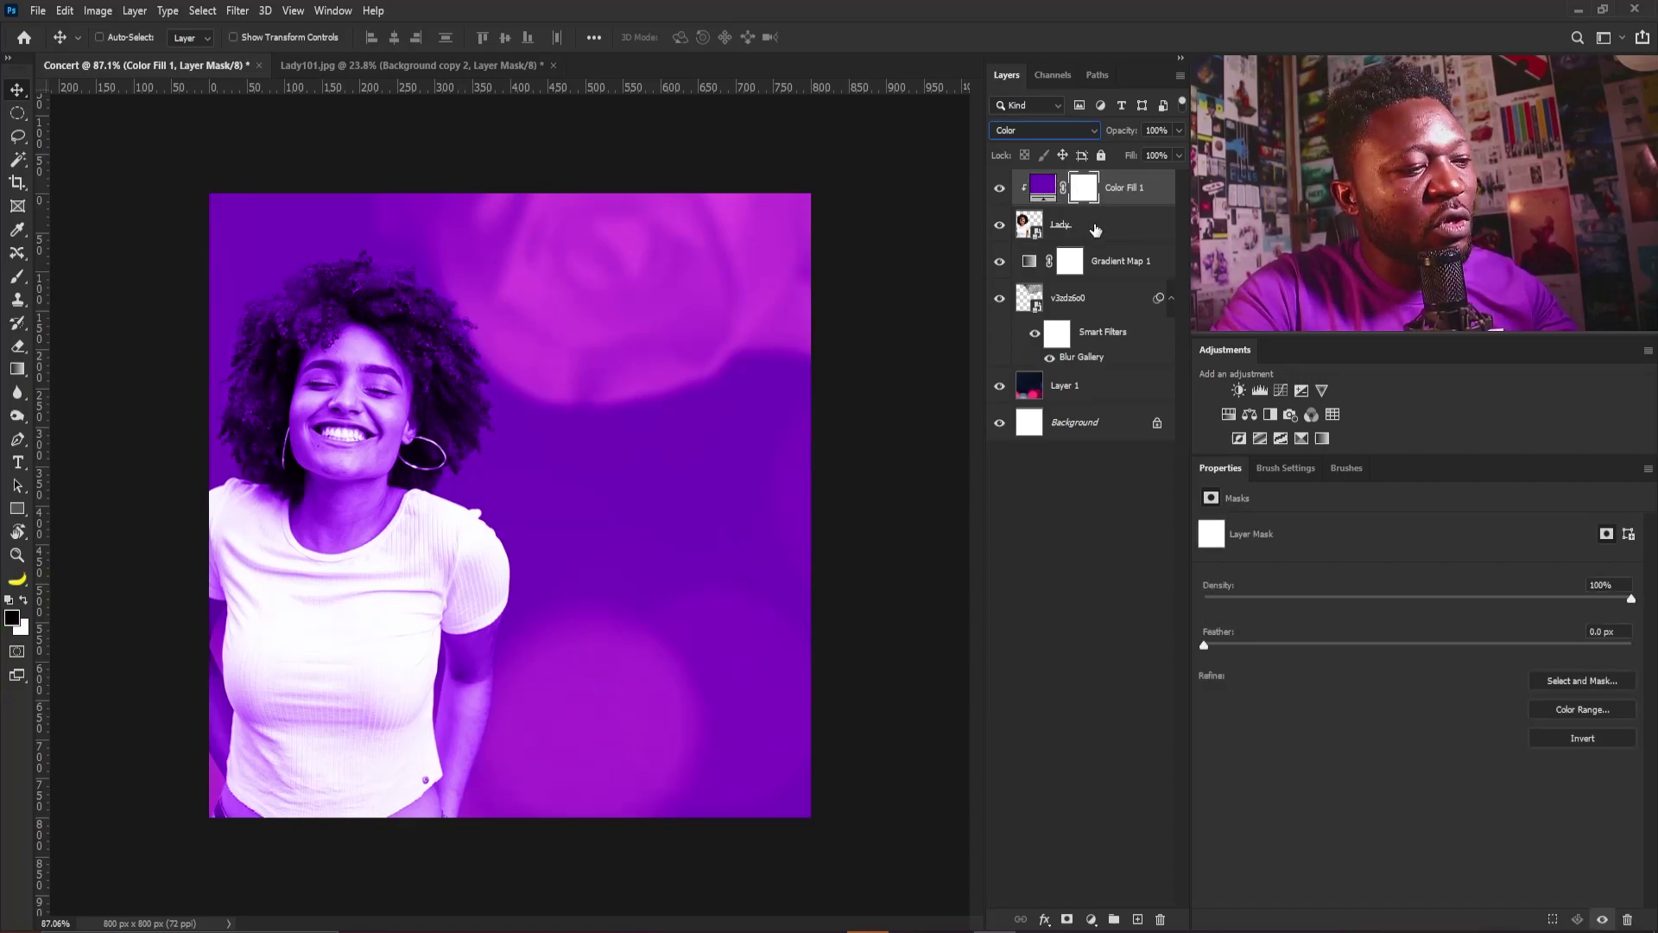
pyautogui.hotkey('ctrl', 'i')
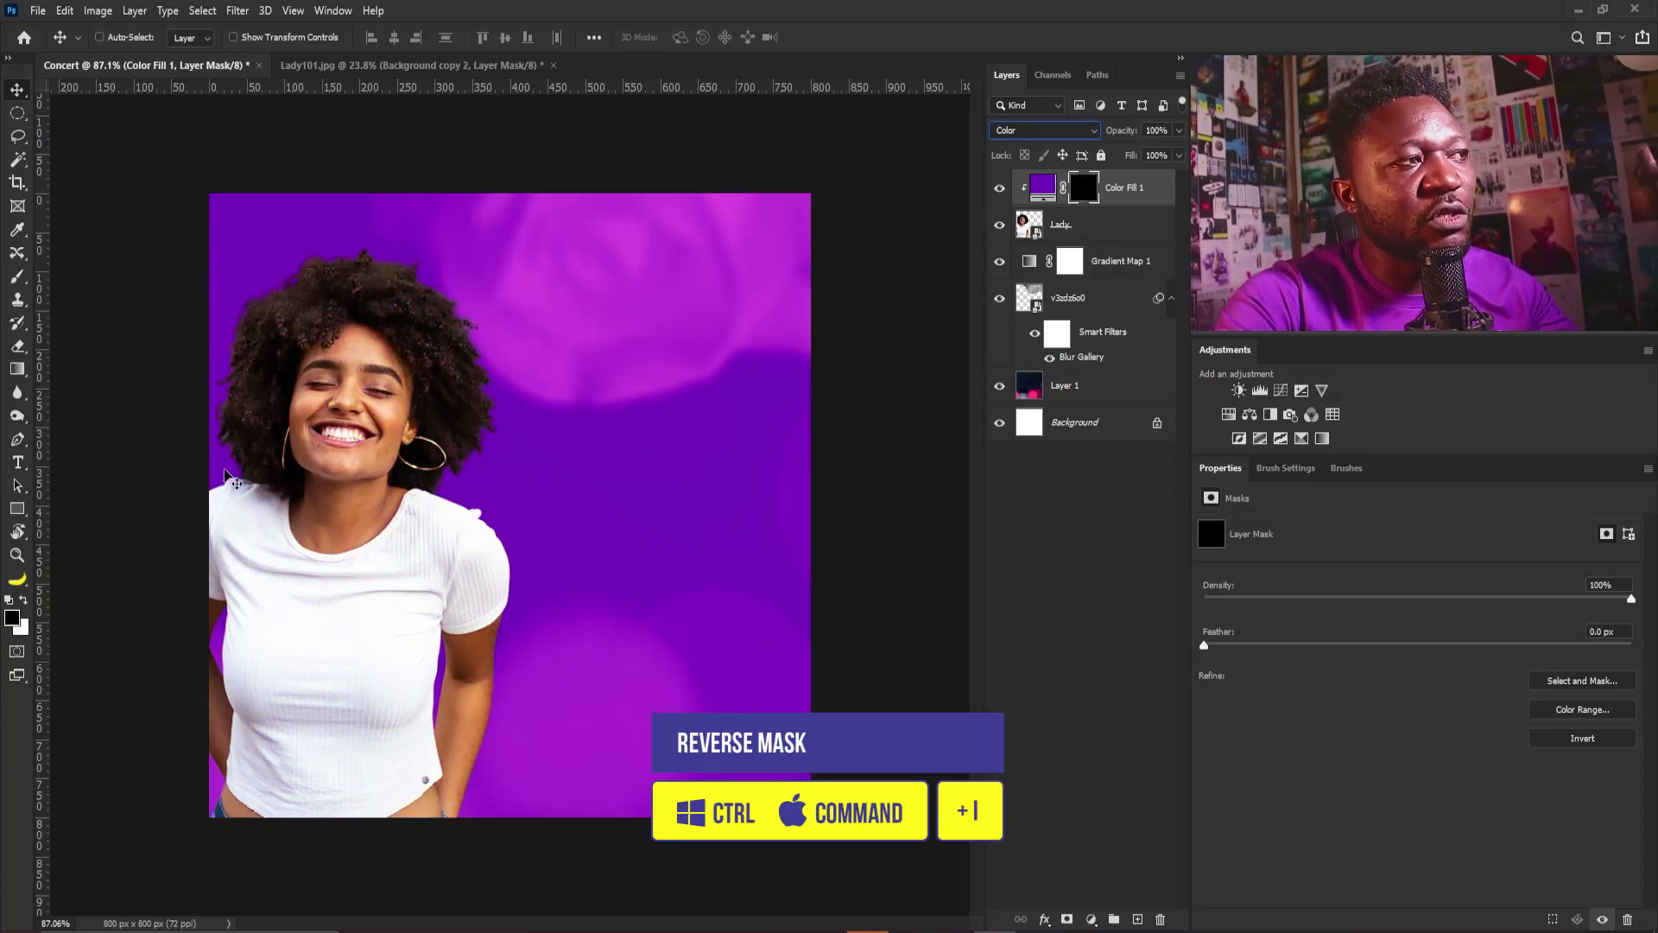
# Begin a Pen path around the white shirt, tracing the shoulder at the canvas edge up to the neckline
pyautogui.moveTo(275, 625); pyautogui.dragTo(591, 526)
pyautogui.moveTo(555, 419); pyautogui.dragTo(514, 599)
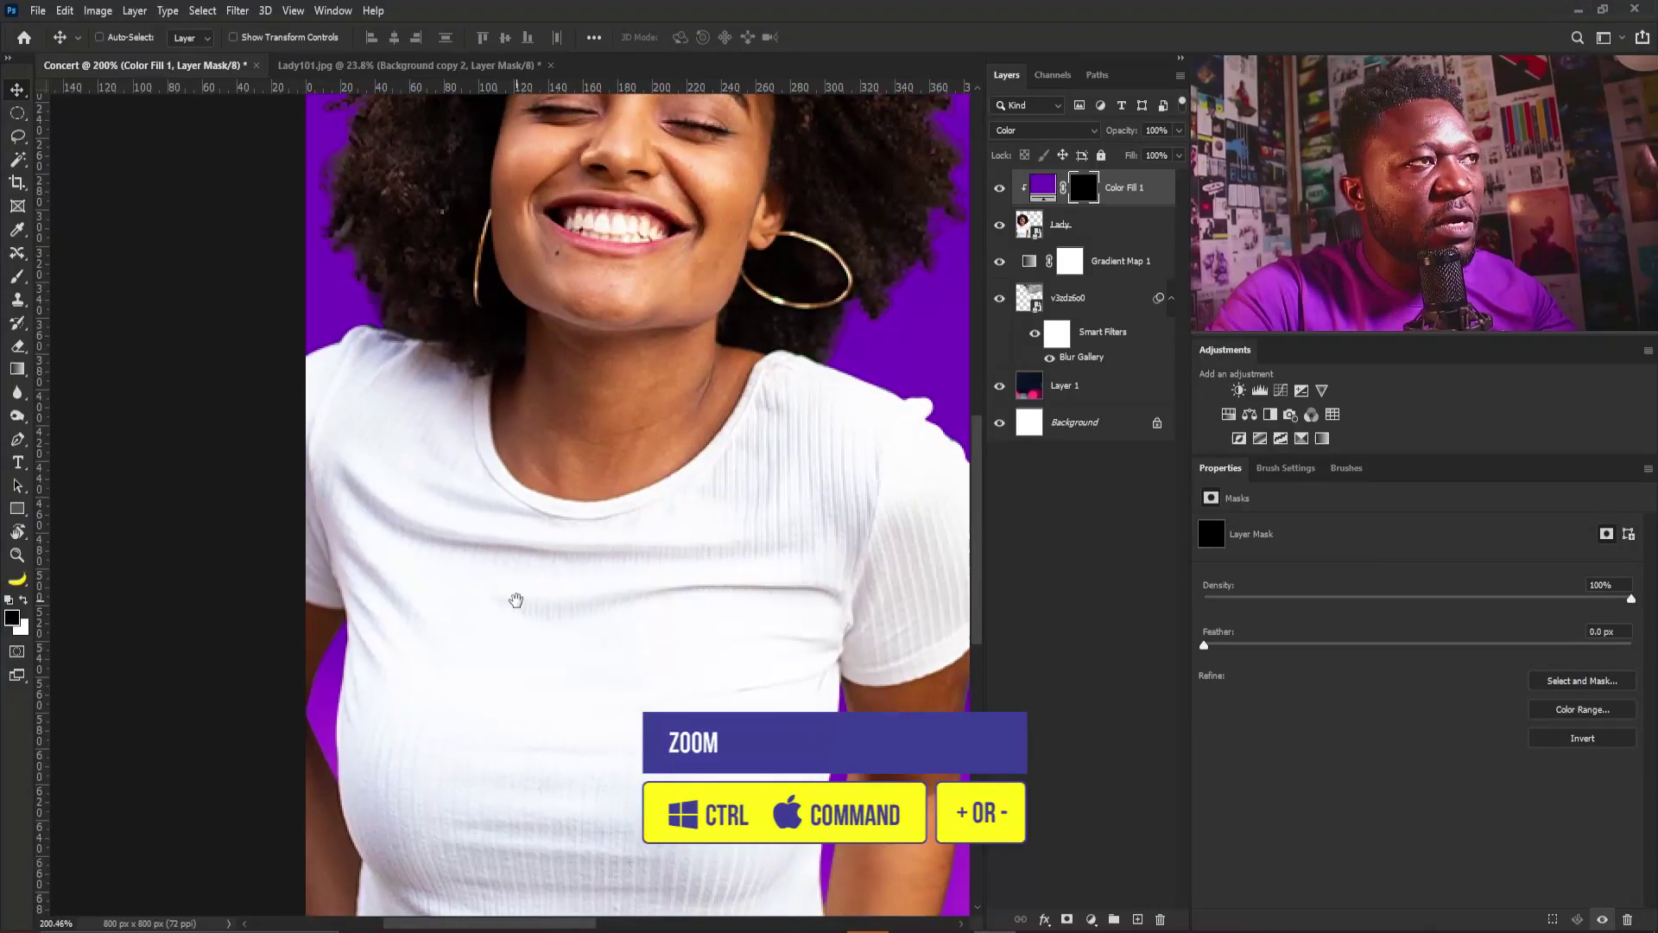
pyautogui.press('p')
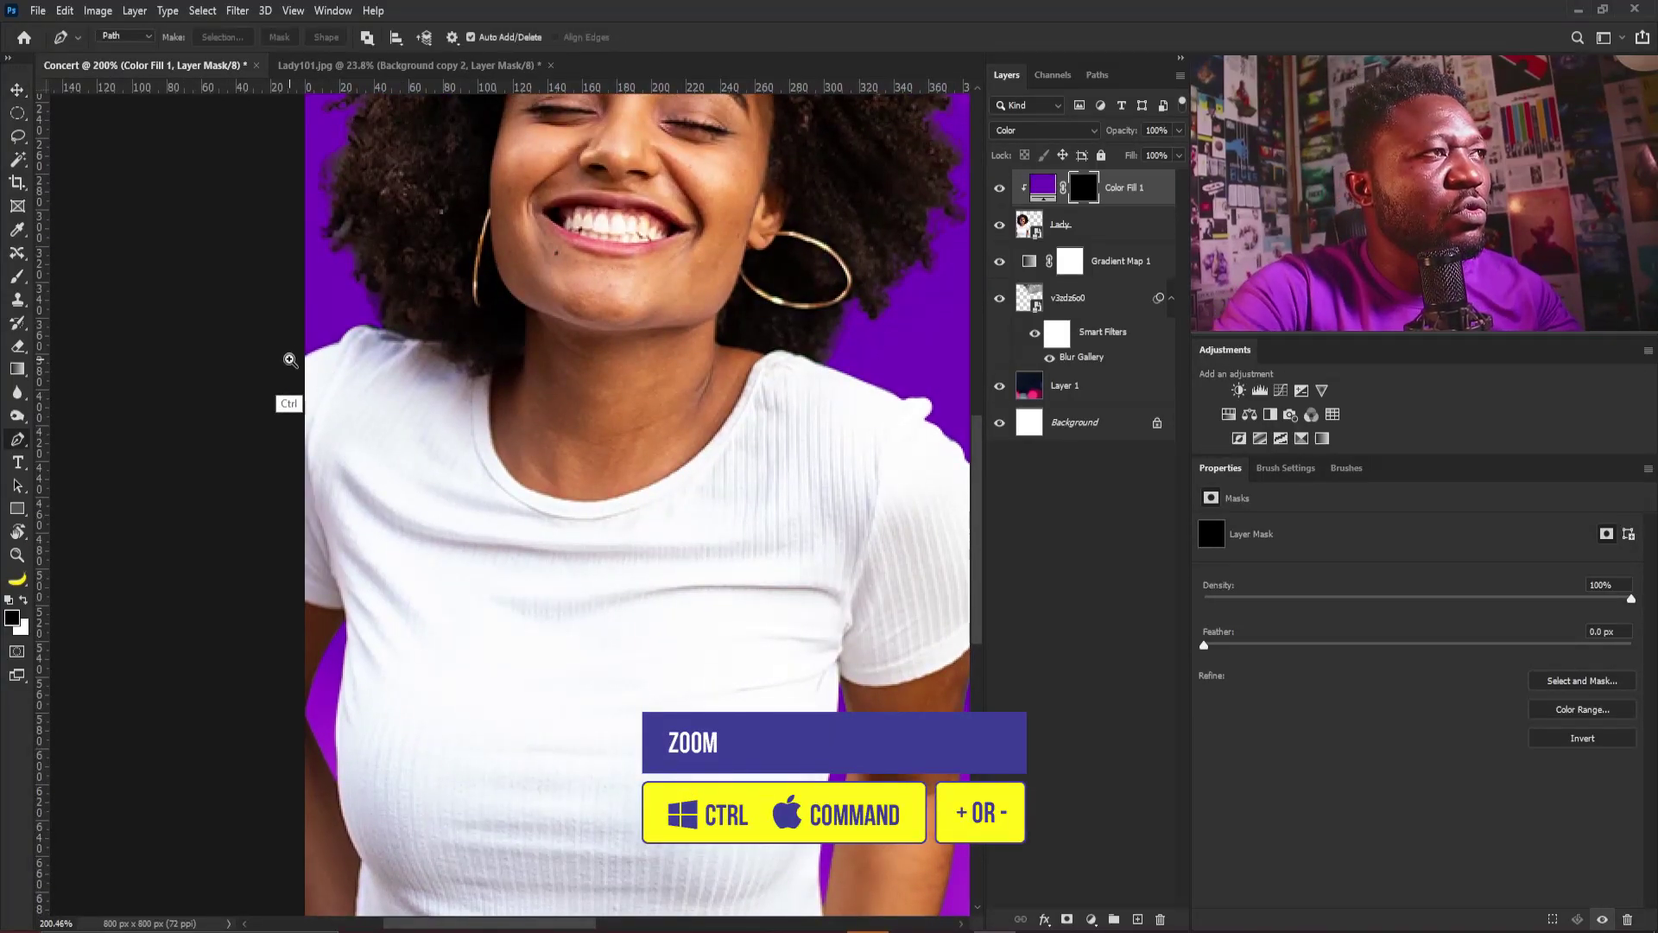
pyautogui.scroll(2, 288, 360)
pyautogui.click(283, 373)
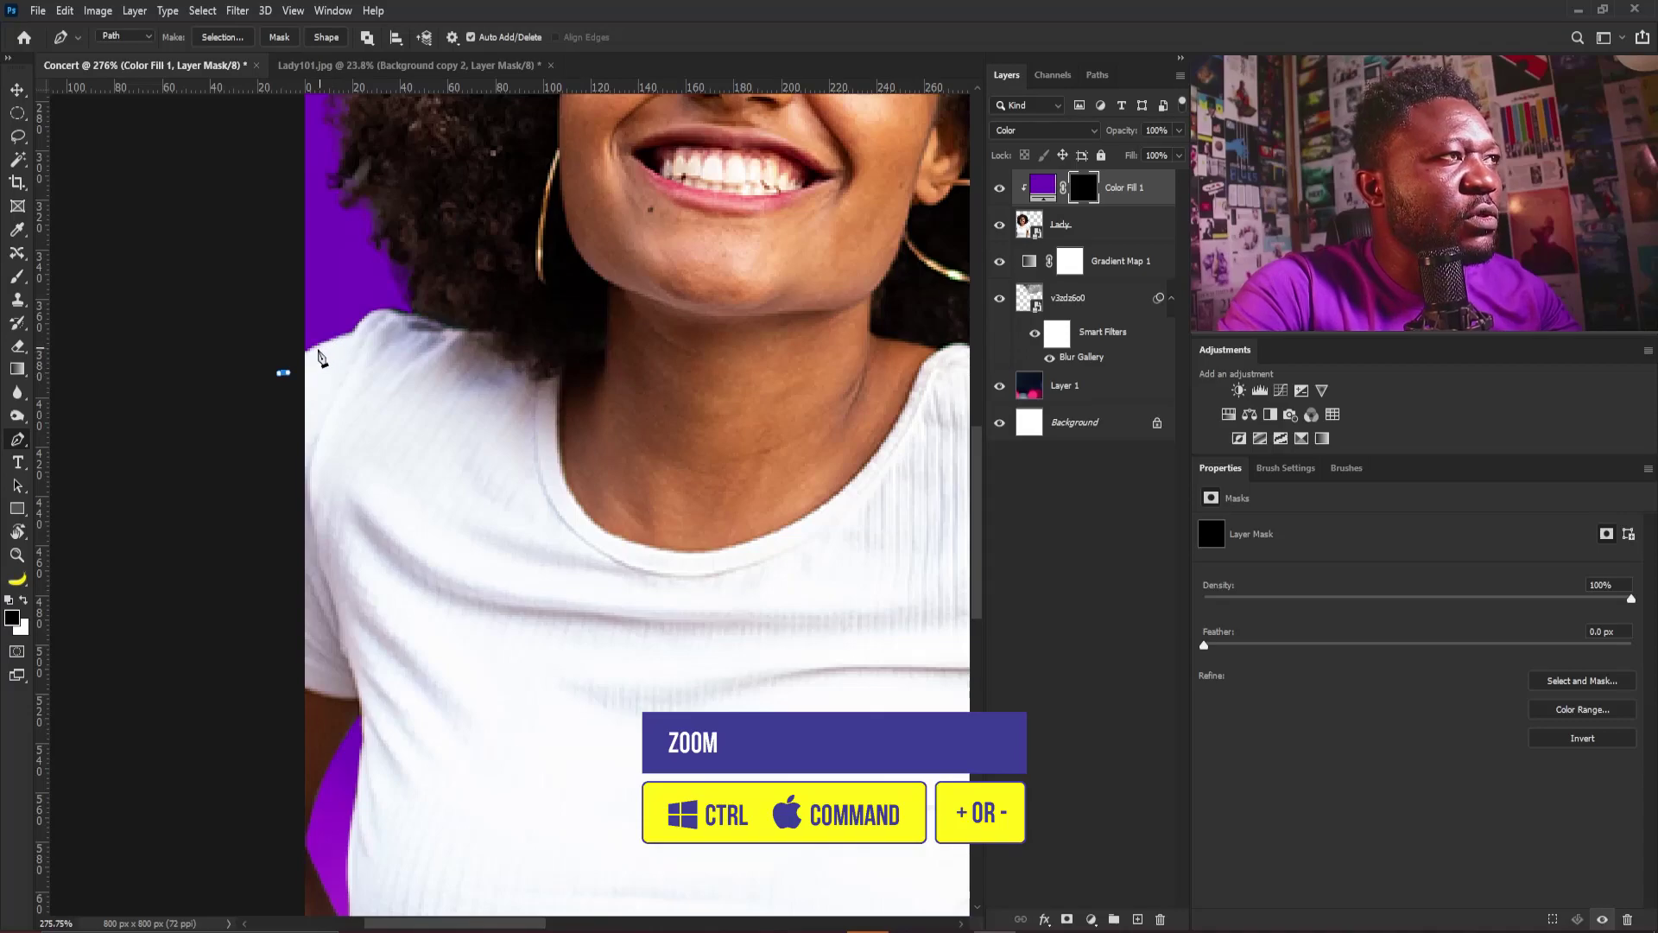
pyautogui.scroll(2, 313, 367)
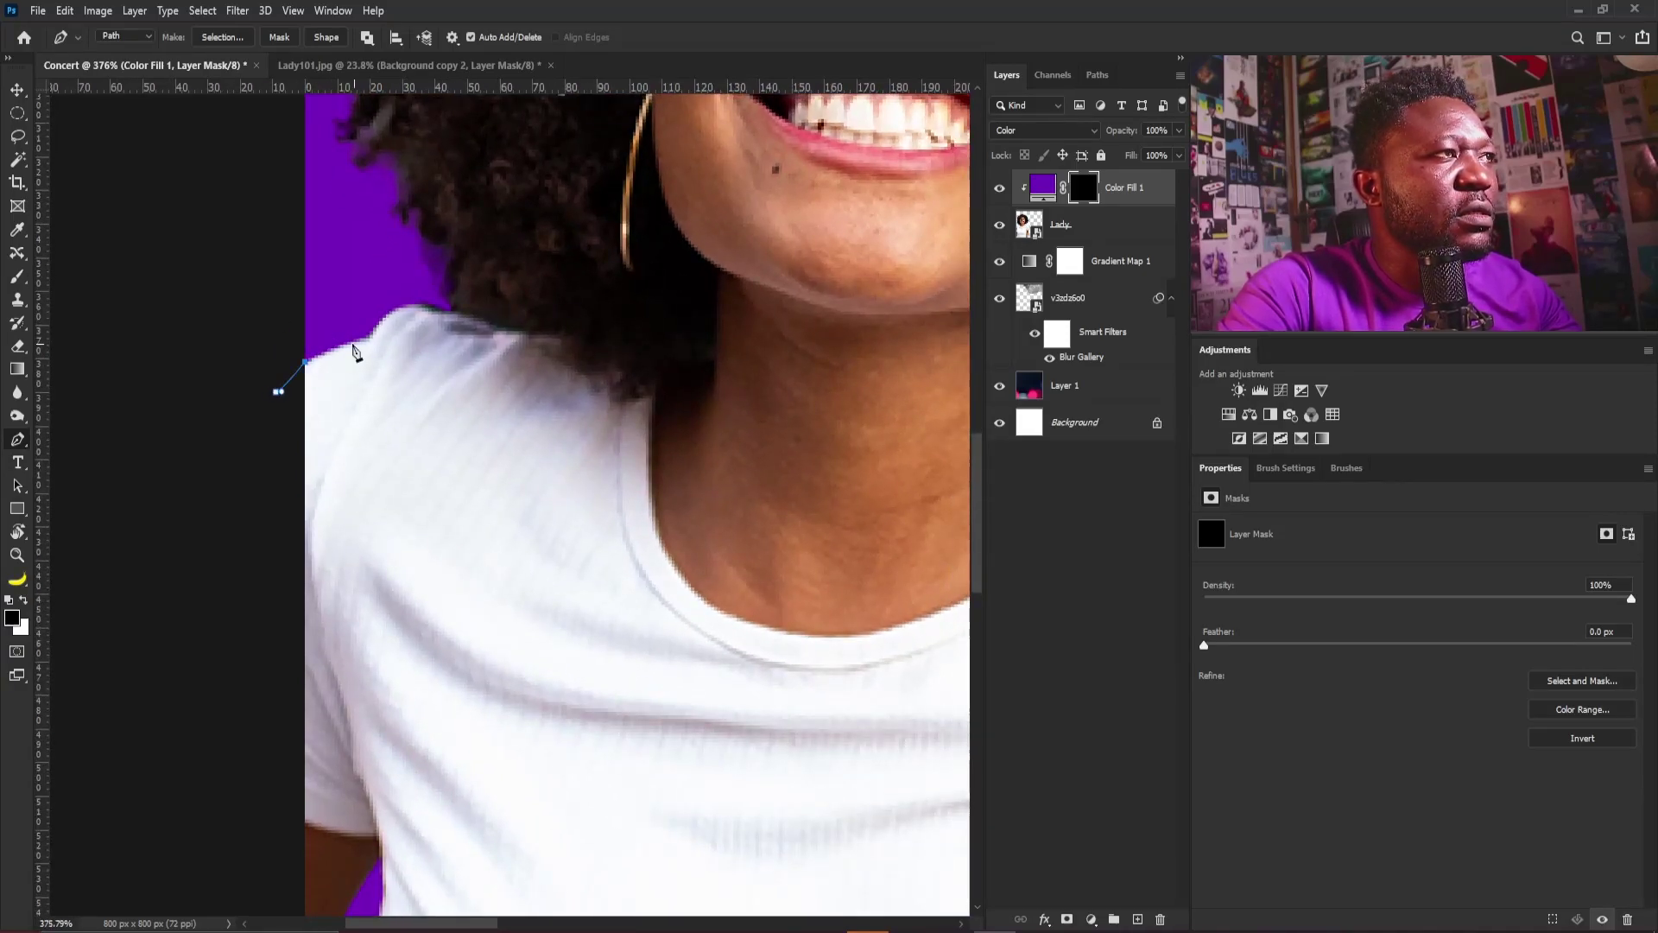
pyautogui.moveTo(431, 305); pyautogui.dragTo(471, 312)
pyautogui.moveTo(506, 324); pyautogui.dragTo(539, 336)
pyautogui.moveTo(587, 355); pyautogui.dragTo(618, 366)
pyautogui.moveTo(642, 378); pyautogui.dragTo(653, 386)
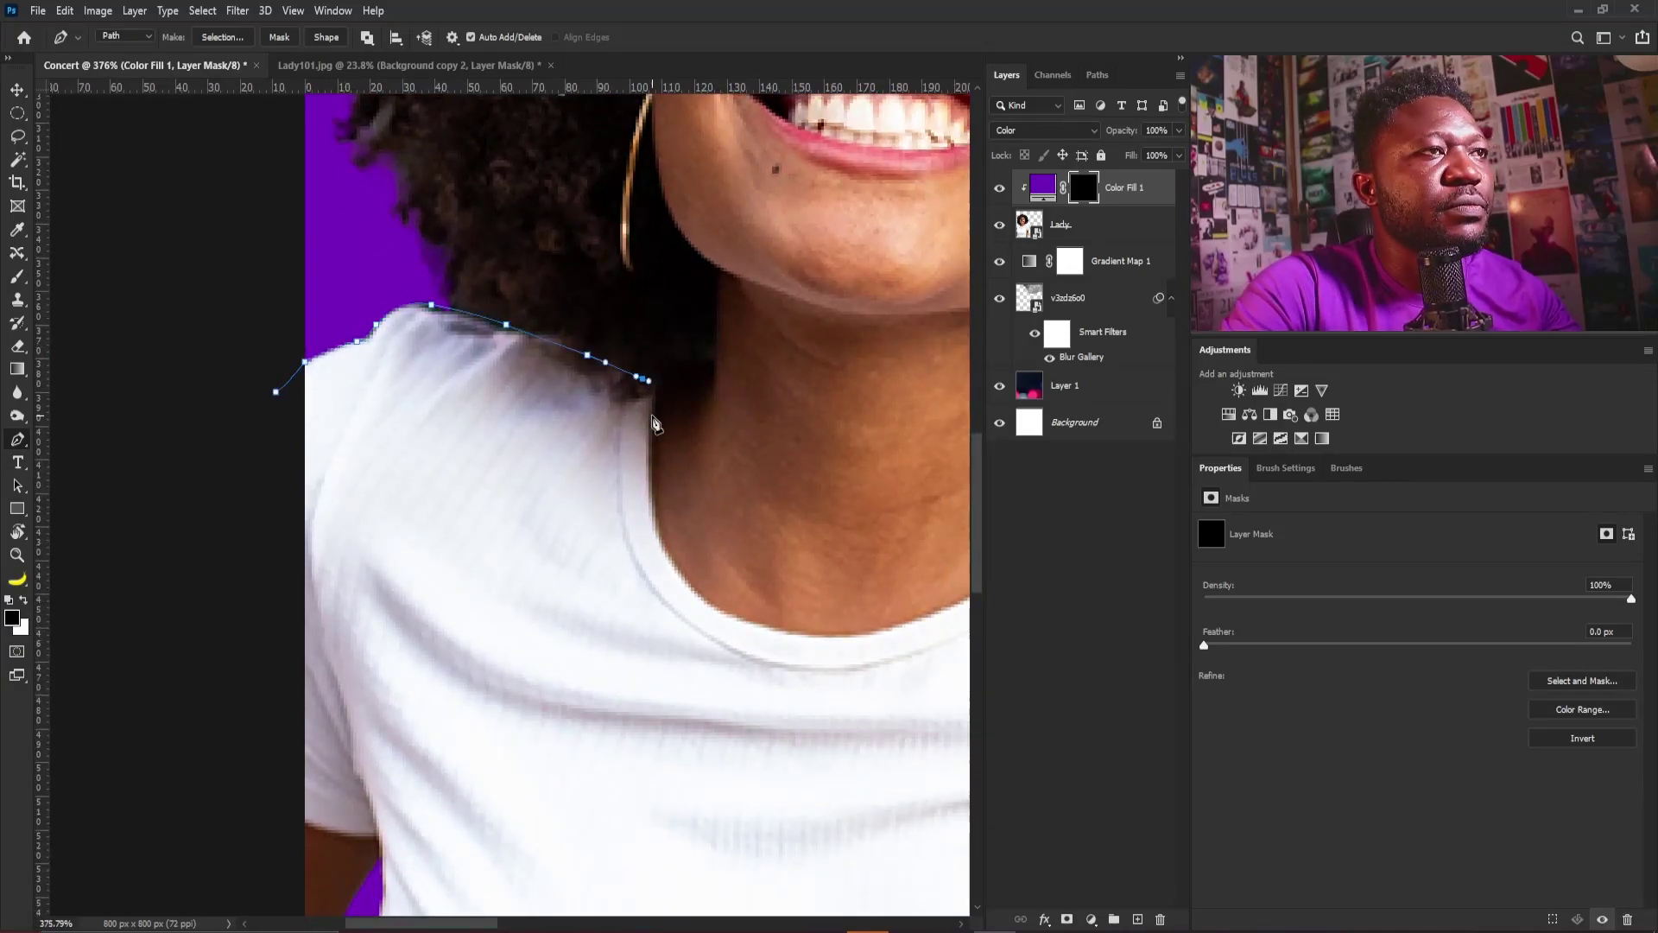
# Continue the shirt path along the curved neckline and over the opposite shoulder to the top of the sleeve
pyautogui.moveTo(674, 564); pyautogui.dragTo(712, 610)
pyautogui.moveTo(621, 524); pyautogui.dragTo(732, 526)
pyautogui.moveTo(798, 422); pyautogui.dragTo(895, 354)
pyautogui.moveTo(898, 358); pyautogui.dragTo(591, 336)
pyautogui.moveTo(677, 367); pyautogui.dragTo(698, 377)
pyautogui.moveTo(878, 494); pyautogui.dragTo(887, 498)
pyautogui.moveTo(904, 518); pyautogui.dragTo(906, 526)
pyautogui.moveTo(907, 529); pyautogui.dragTo(772, 311)
pyautogui.moveTo(773, 316); pyautogui.dragTo(776, 319)
pyautogui.moveTo(801, 349); pyautogui.dragTo(807, 368)
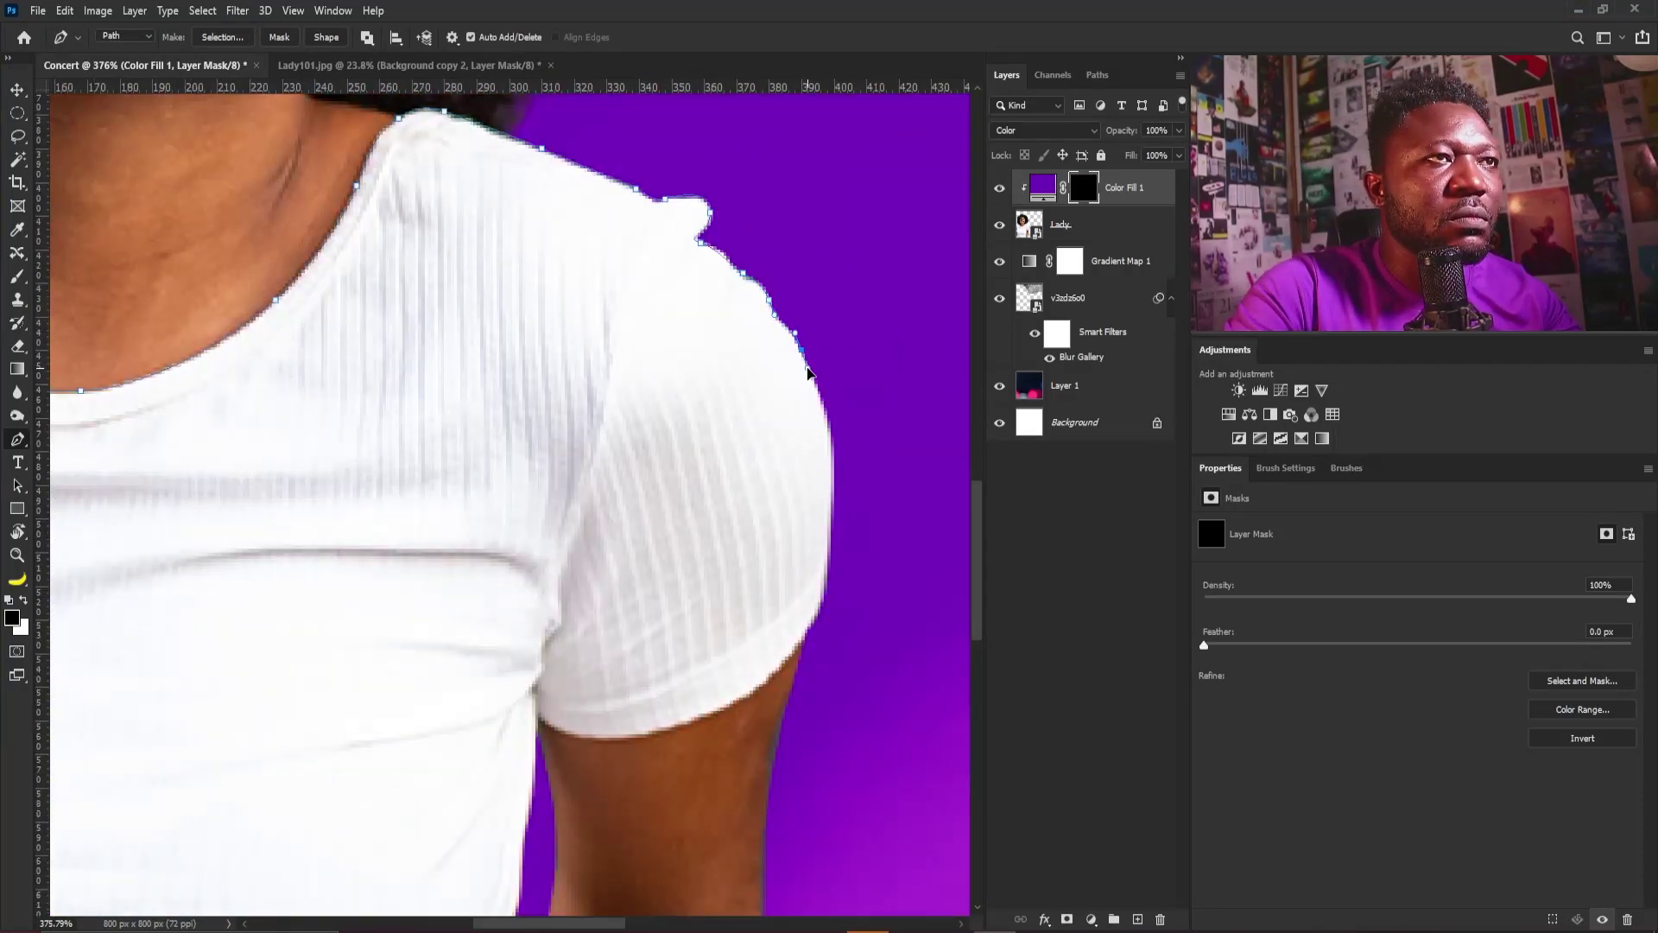
# Extend the path around the full sleeve, down the shirt's side and past the hem below the canvas
pyautogui.moveTo(834, 496); pyautogui.dragTo(907, 267)
pyautogui.moveTo(894, 380); pyautogui.dragTo(874, 447)
pyautogui.moveTo(798, 495); pyautogui.dragTo(646, 516)
pyautogui.moveTo(554, 660); pyautogui.dragTo(639, 542)
pyautogui.moveTo(643, 733); pyautogui.dragTo(807, 252)
pyautogui.moveTo(592, 626); pyautogui.dragTo(468, 664)
pyautogui.moveTo(72, 586); pyautogui.dragTo(406, 633)
pyautogui.click(407, 669)
# Trace the shirt's remaining side up from the hem, around the cropped sleeve, and close the path
pyautogui.moveTo(246, 511); pyautogui.dragTo(228, 442)
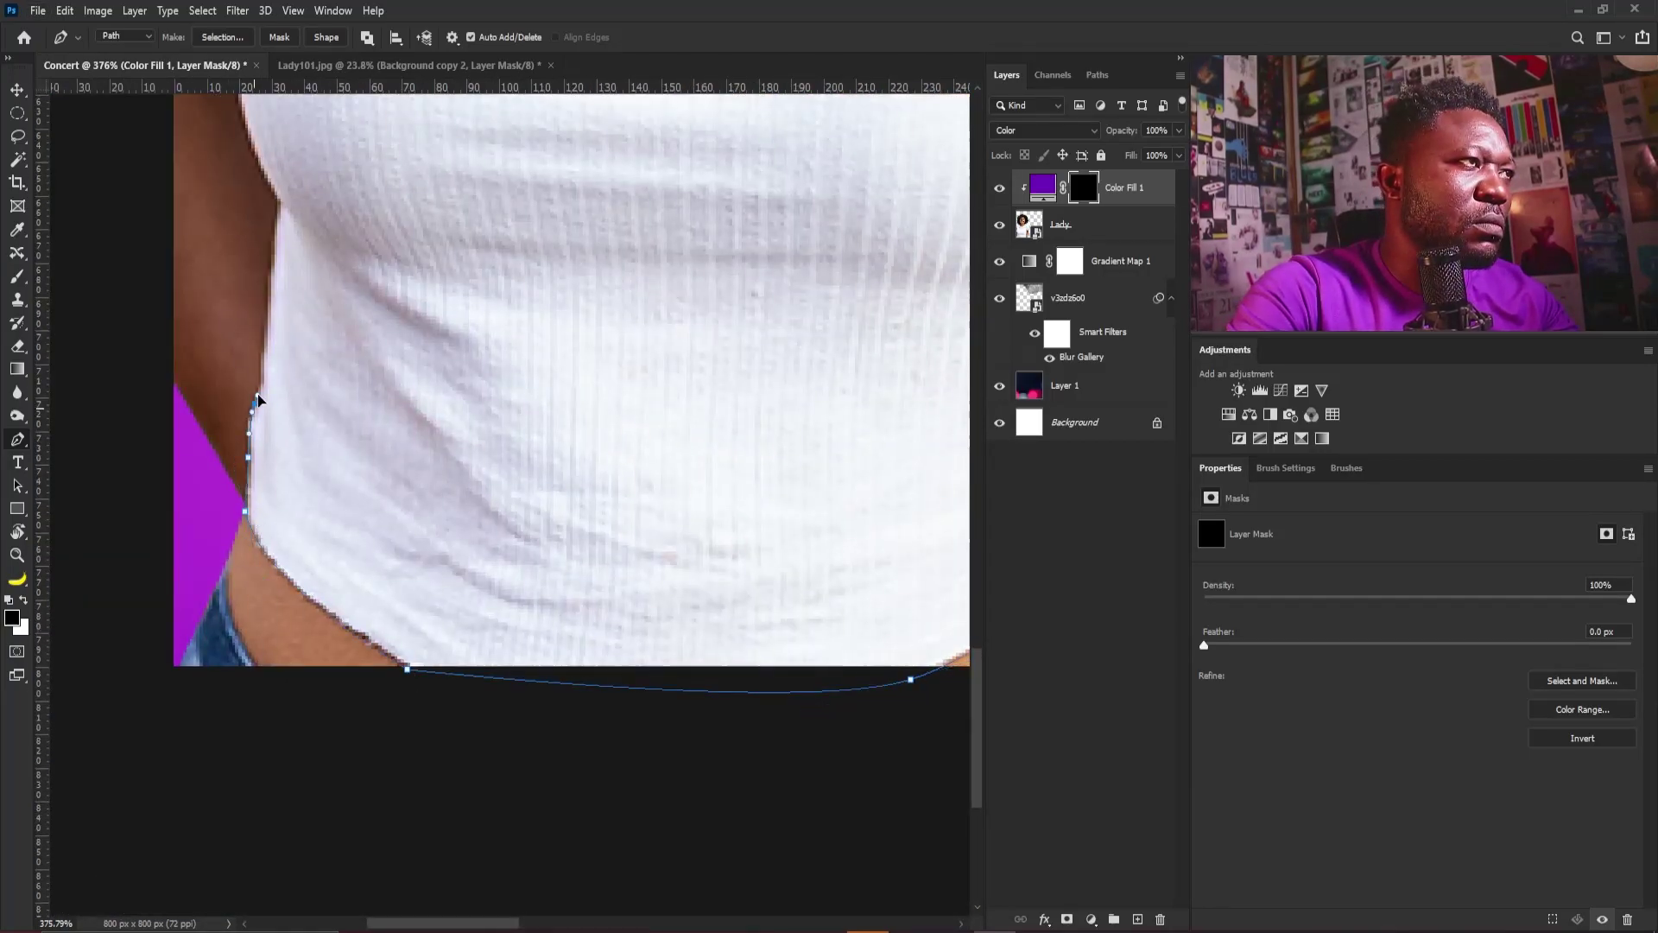
pyautogui.moveTo(269, 259); pyautogui.dragTo(358, 521)
pyautogui.moveTo(362, 523); pyautogui.dragTo(364, 480)
pyautogui.moveTo(364, 346); pyautogui.dragTo(511, 674)
pyautogui.moveTo(477, 654); pyautogui.dragTo(469, 580)
pyautogui.moveTo(467, 345); pyautogui.dragTo(481, 526)
pyautogui.click(499, 434)
pyautogui.moveTo(495, 371); pyautogui.dragTo(465, 622)
pyautogui.moveTo(371, 643); pyautogui.dragTo(334, 611)
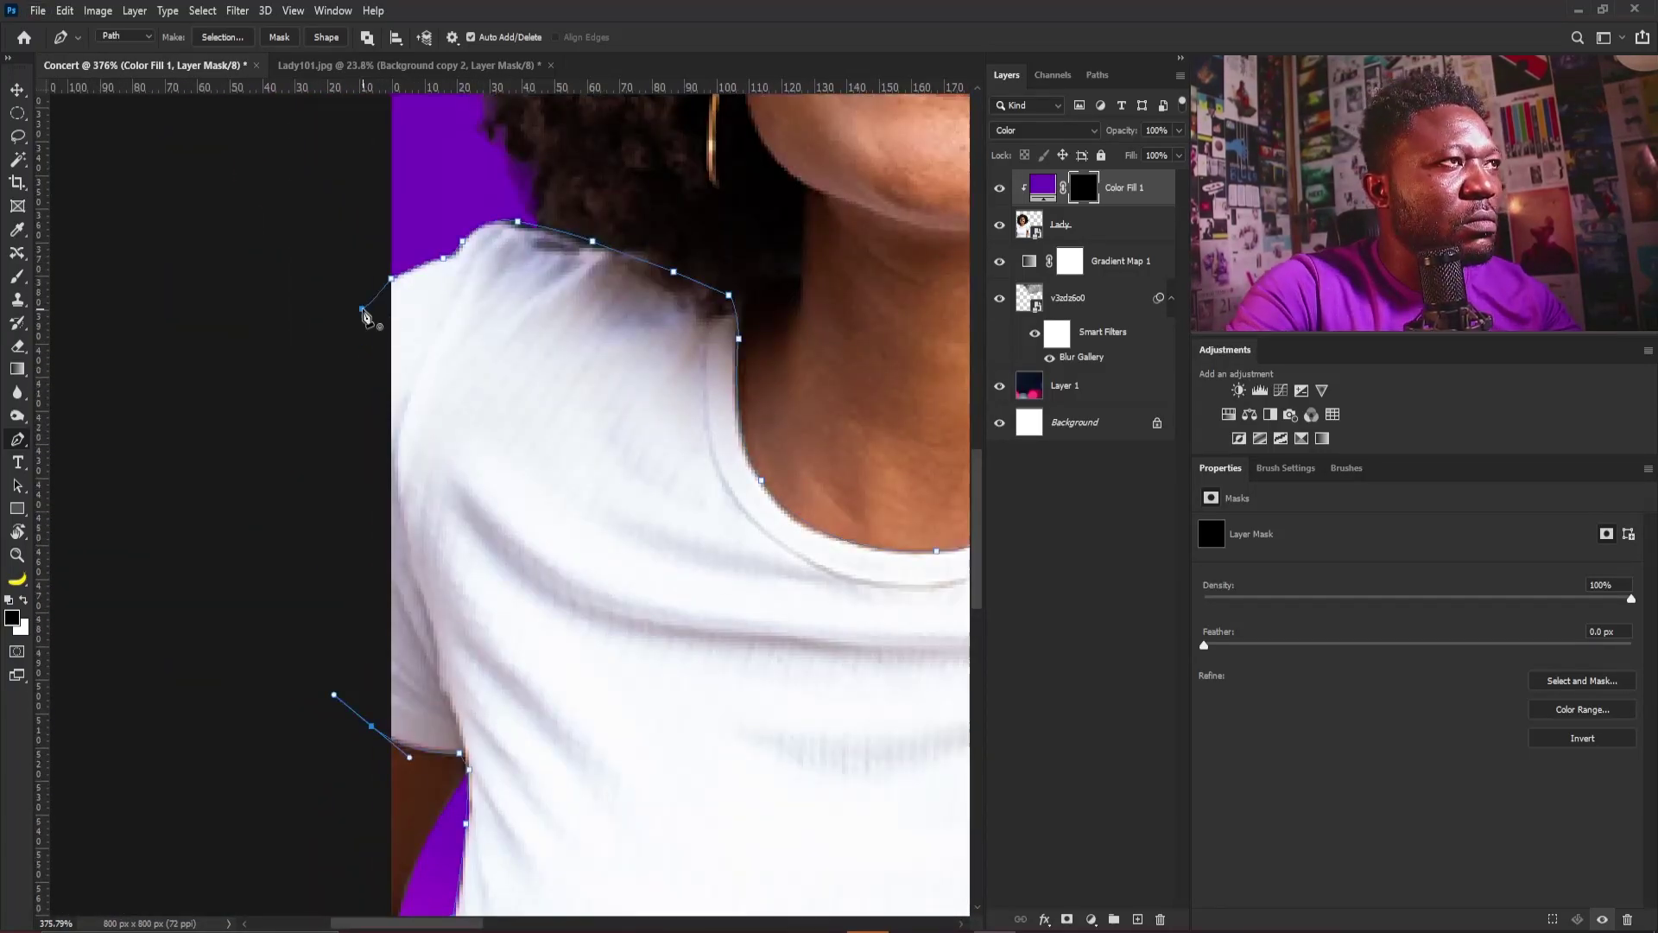
# Convert the shirt path to a selection, fill it with white on the colour fill's mask and deselect
pyautogui.hotkey('ctrl', 'Return')
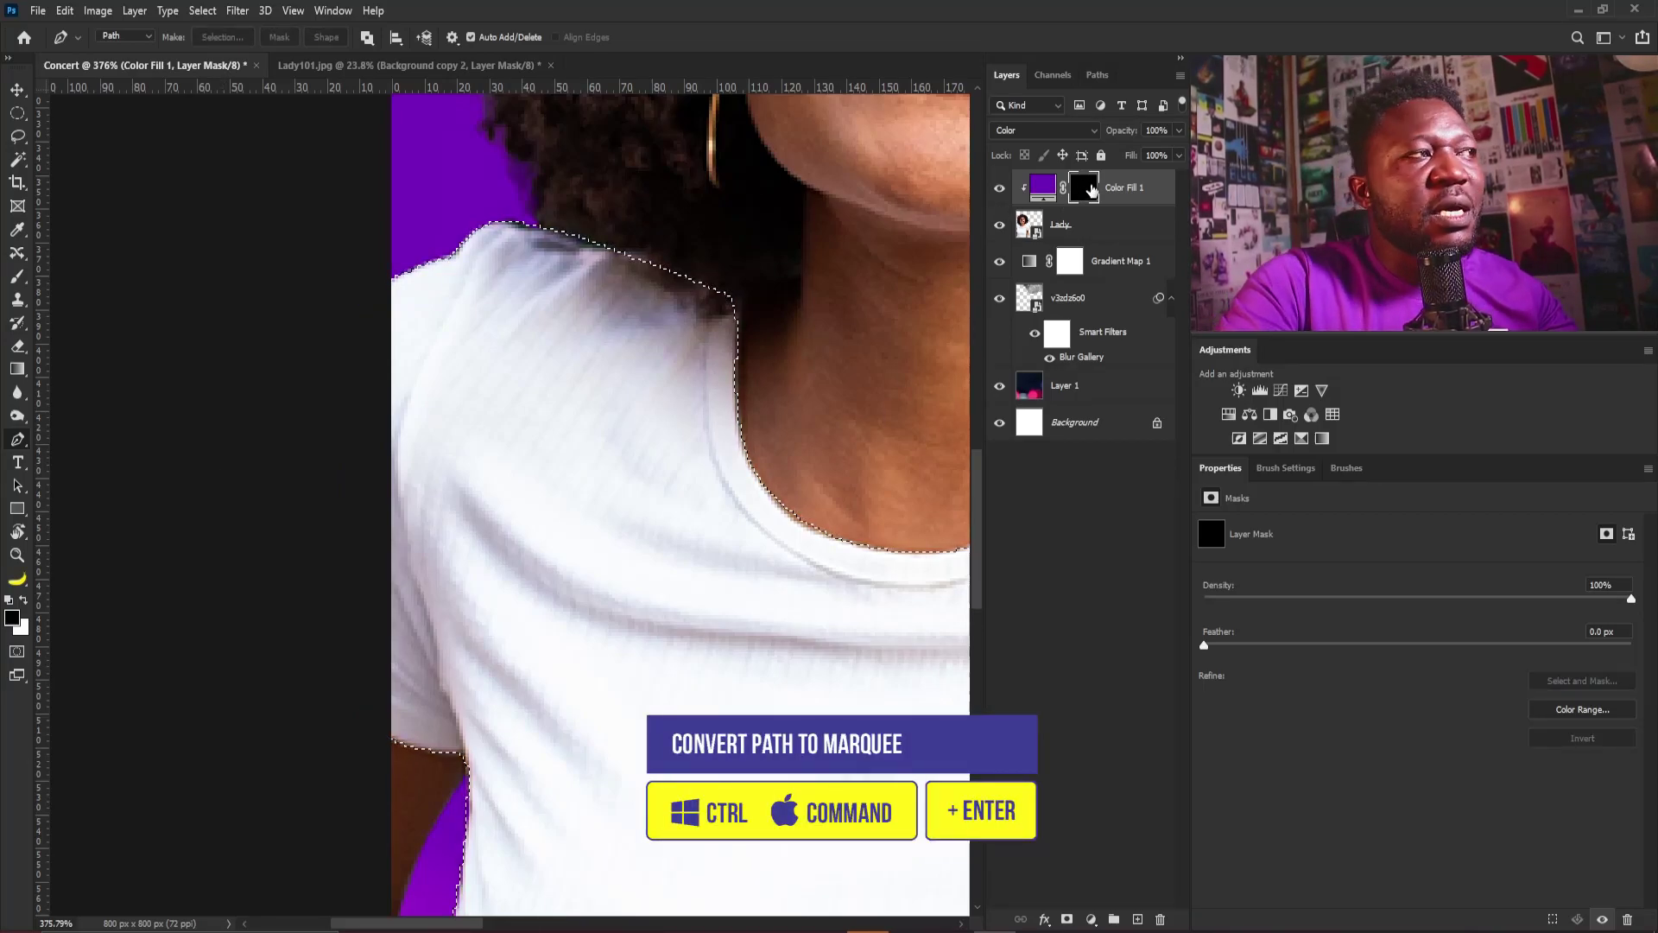
pyautogui.press('ctrl')
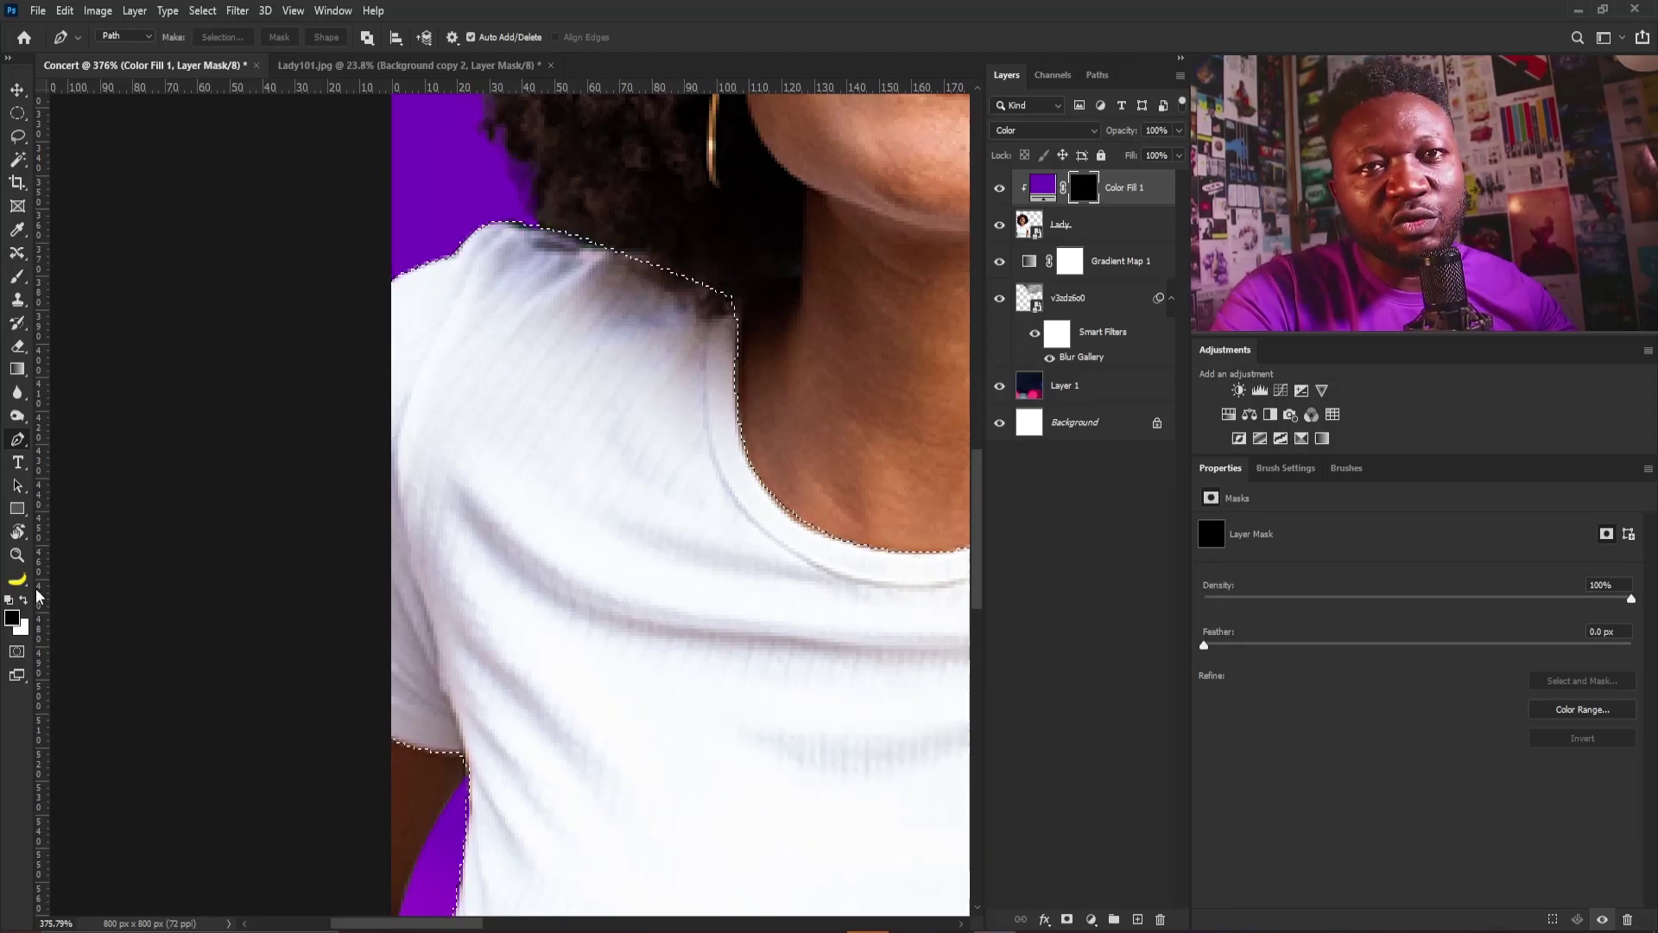
pyautogui.hotkey('ctrl', 'BackSpace')
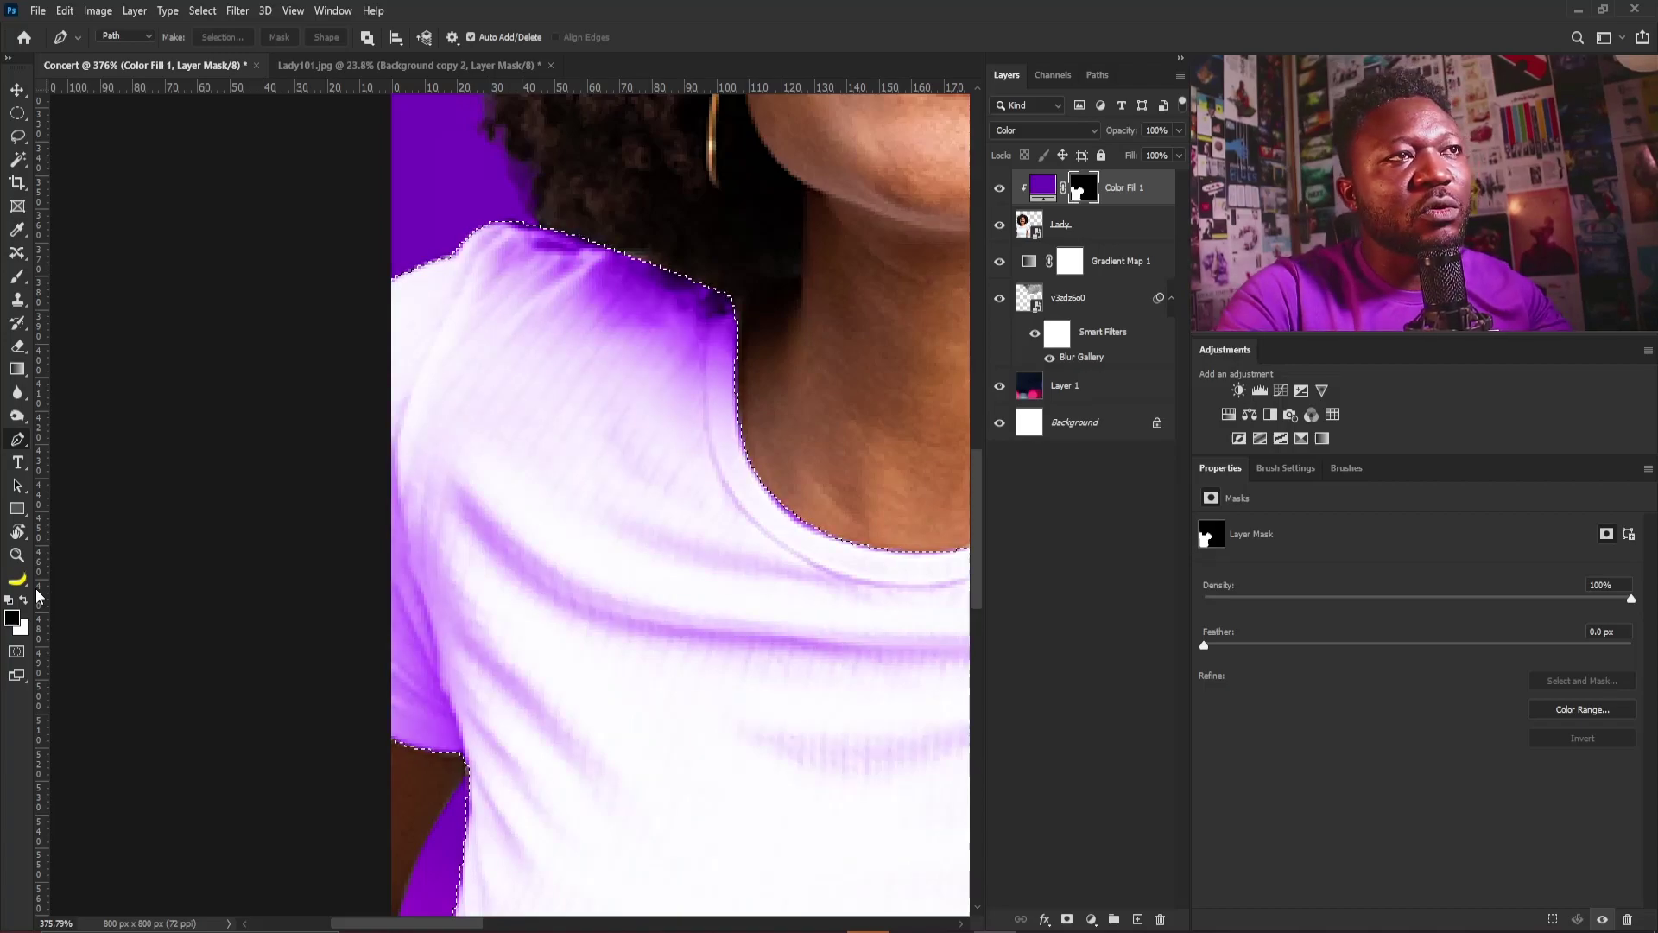
pyautogui.hotkey('ctrl', 'd')
pyautogui.moveTo(678, 409); pyautogui.dragTo(493, 529)
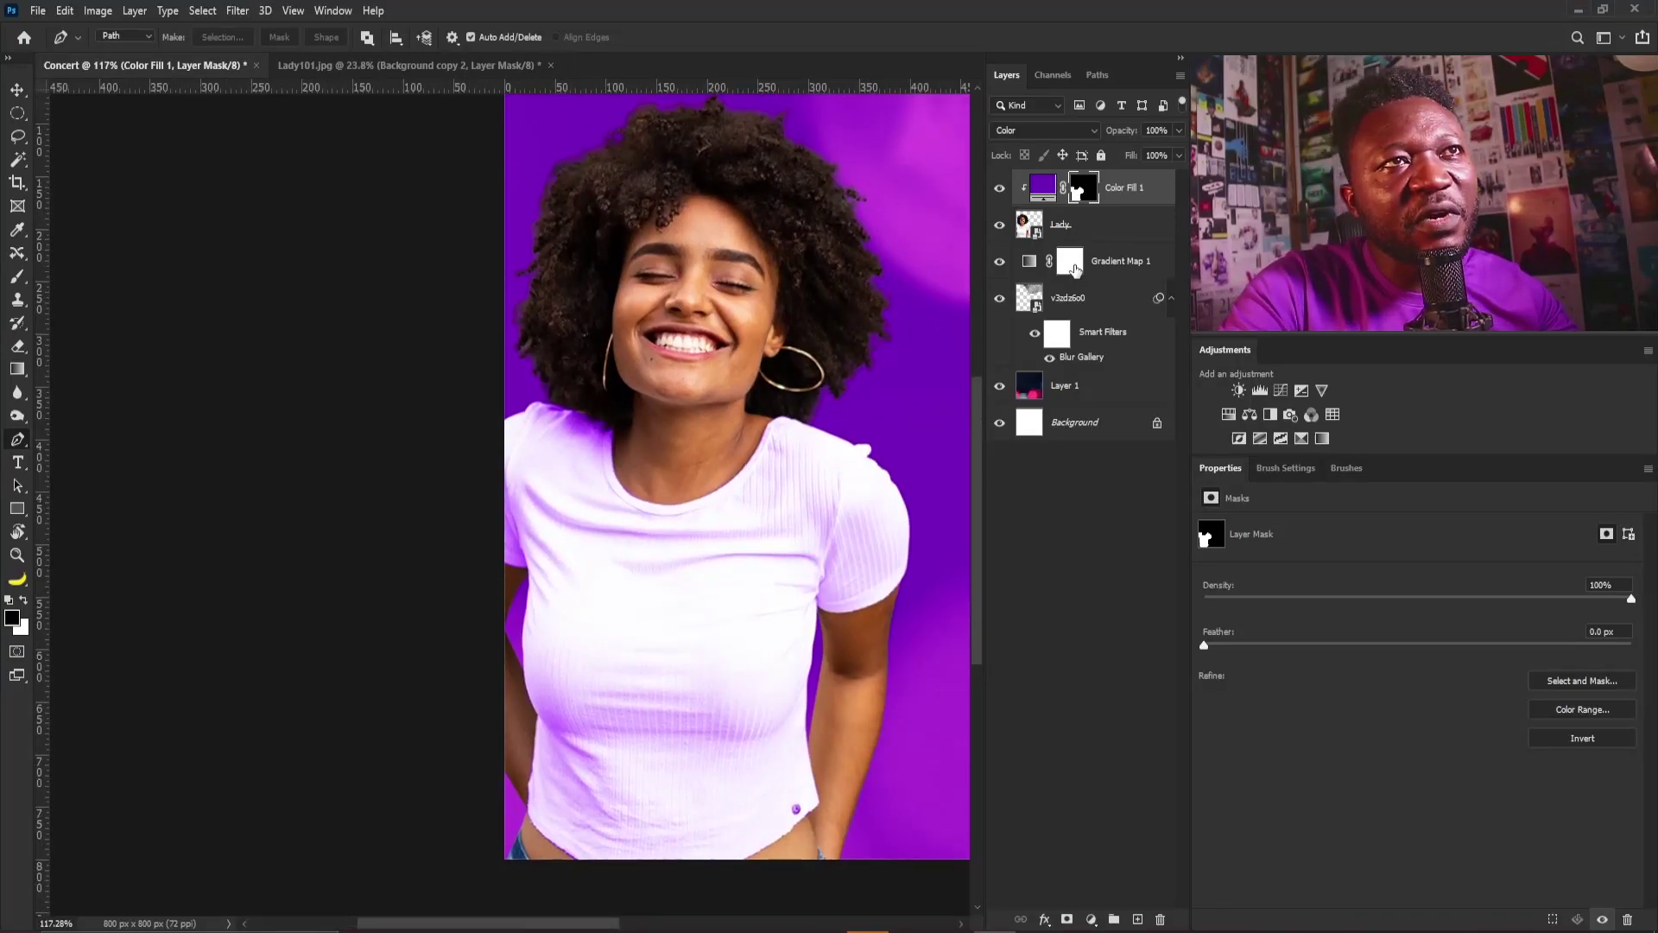
# Add a clipped Curves adjustment above Lady, mapping input 255 to 128 and 150 to 50, and copy the colour fill's shirt mask onto it
pyautogui.click(1079, 229)
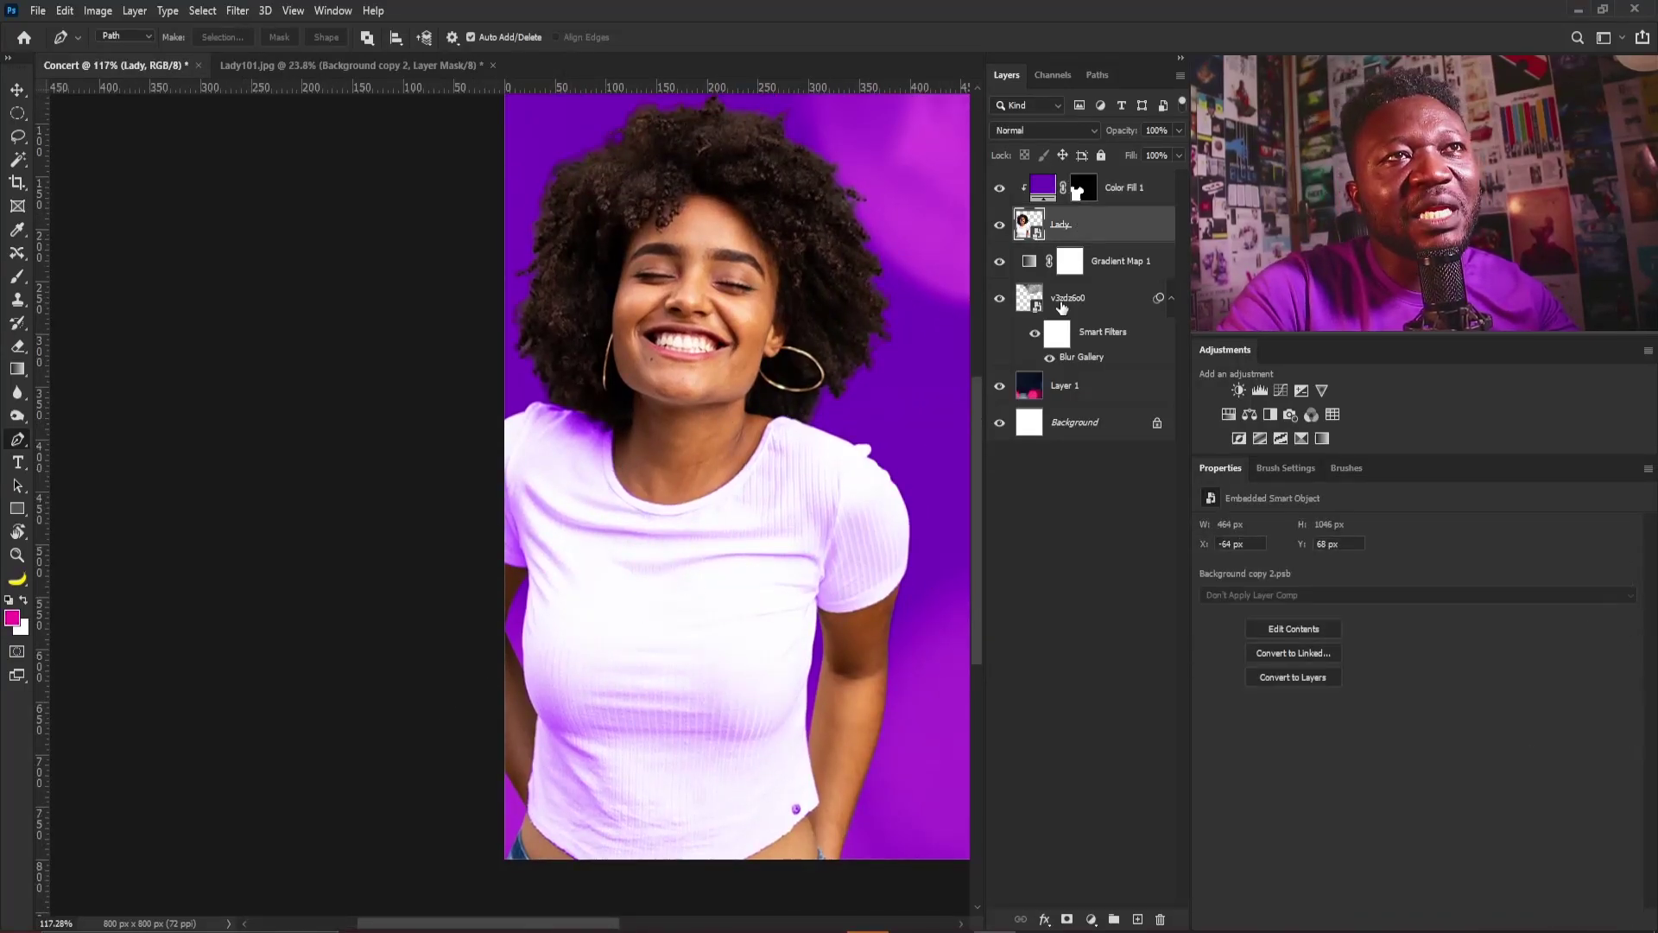
pyautogui.click(1281, 390)
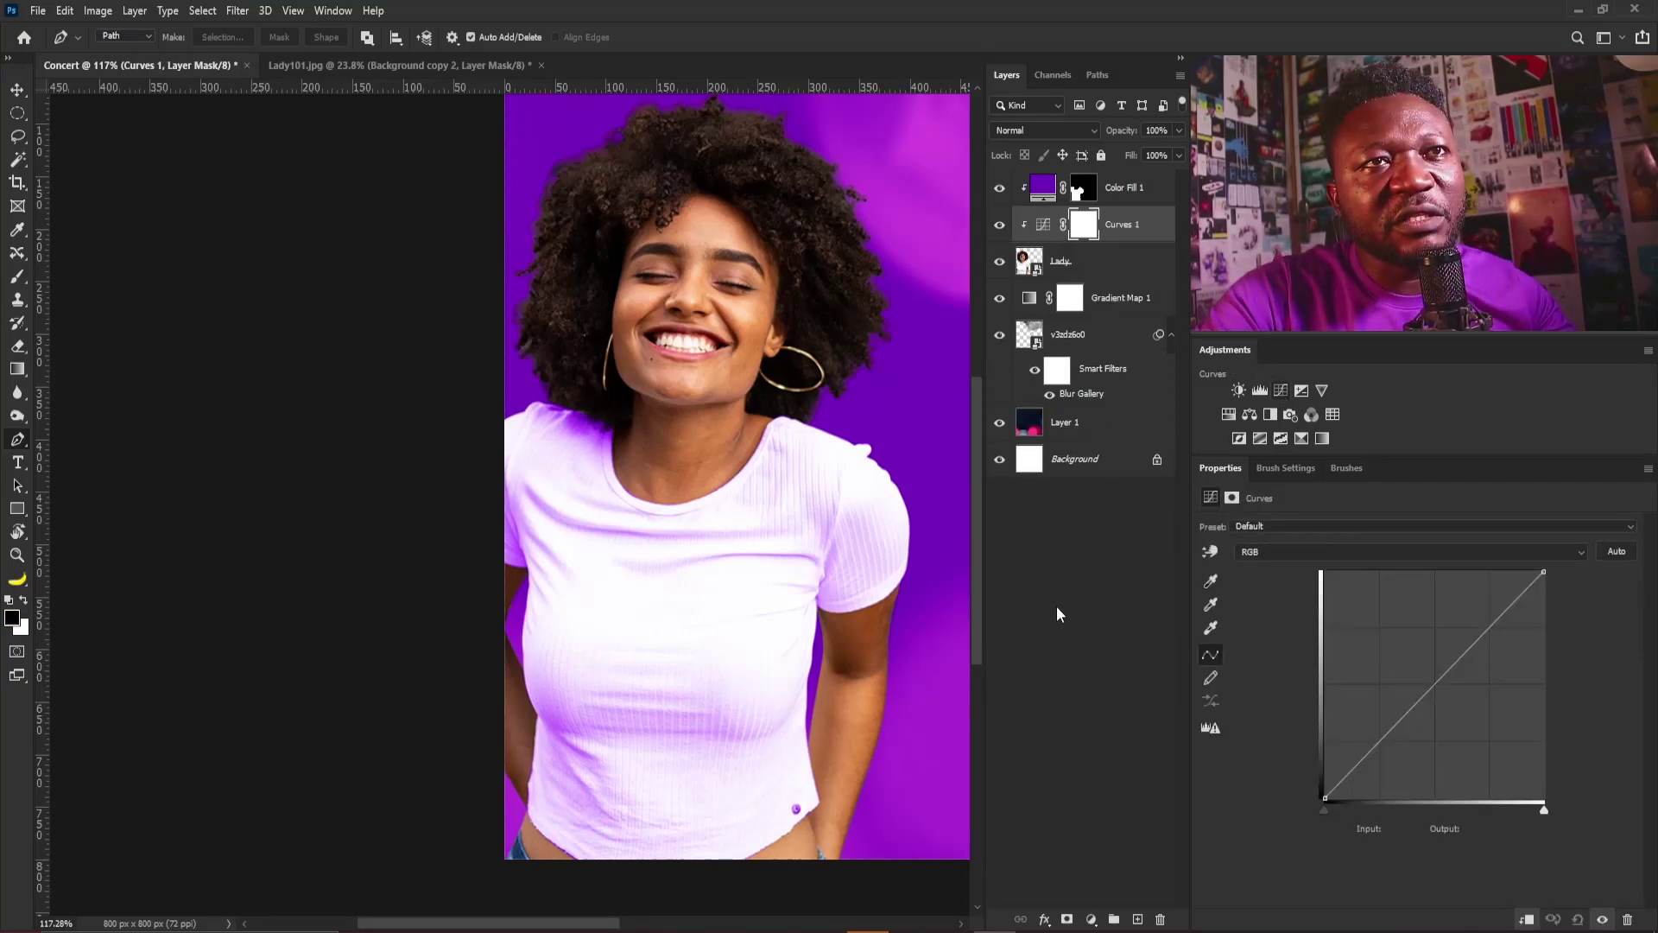
pyautogui.moveTo(1544, 572); pyautogui.dragTo(1543, 685)
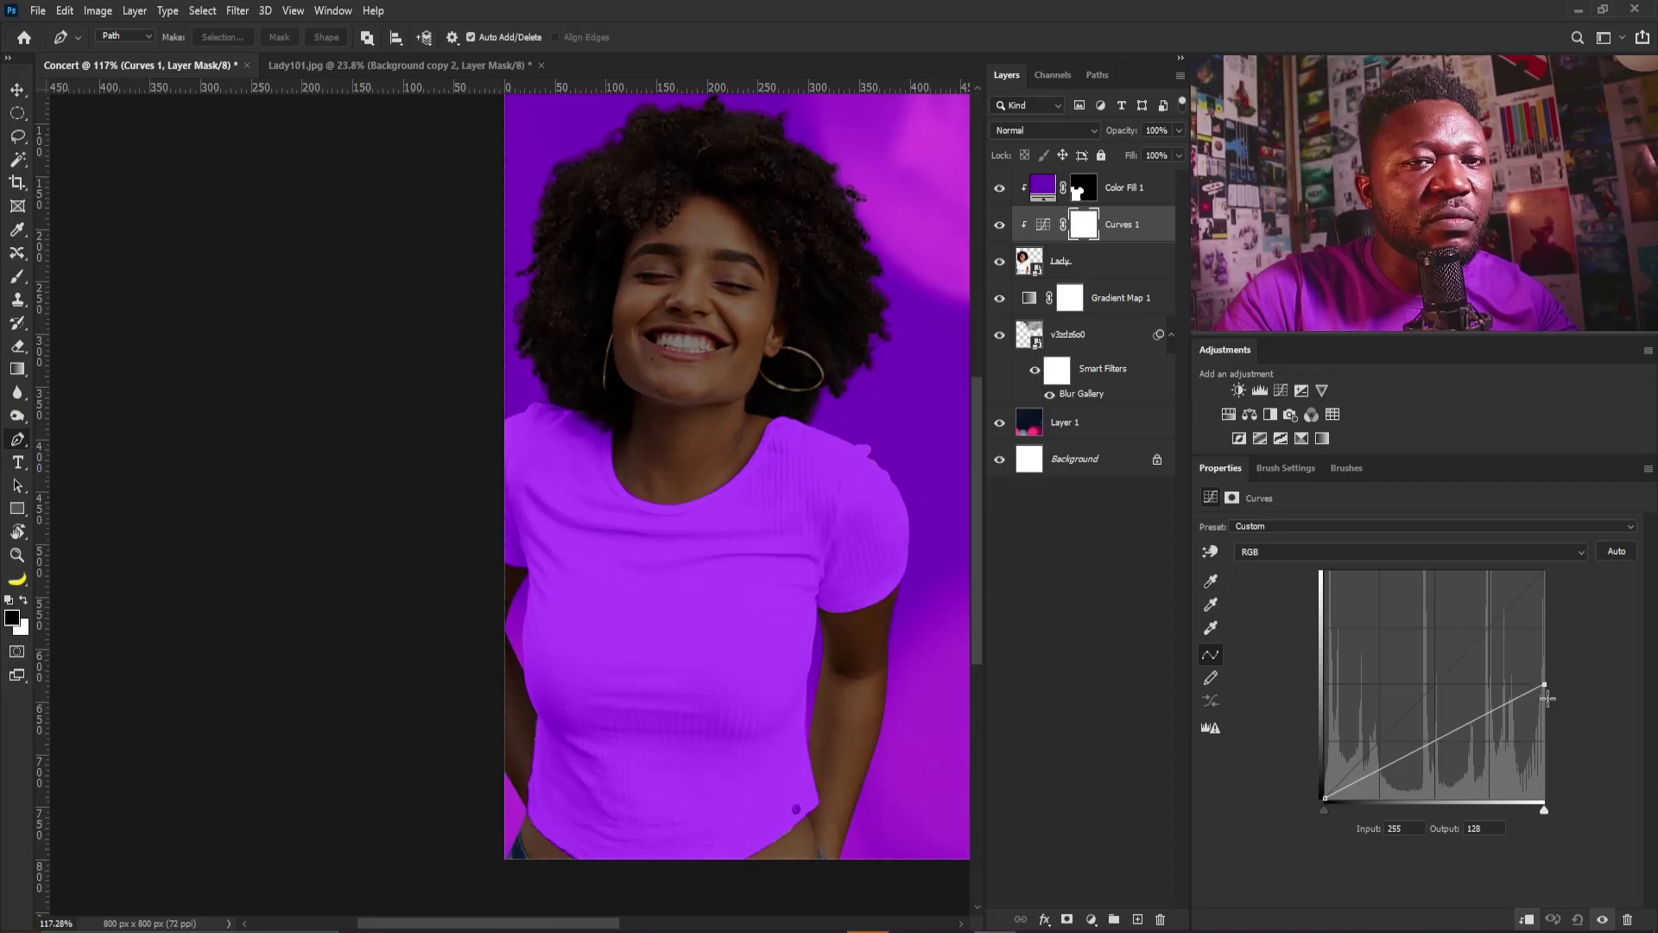
pyautogui.moveTo(1435, 741); pyautogui.dragTo(1454, 754)
pyautogui.moveTo(858, 259); pyautogui.dragTo(781, 309)
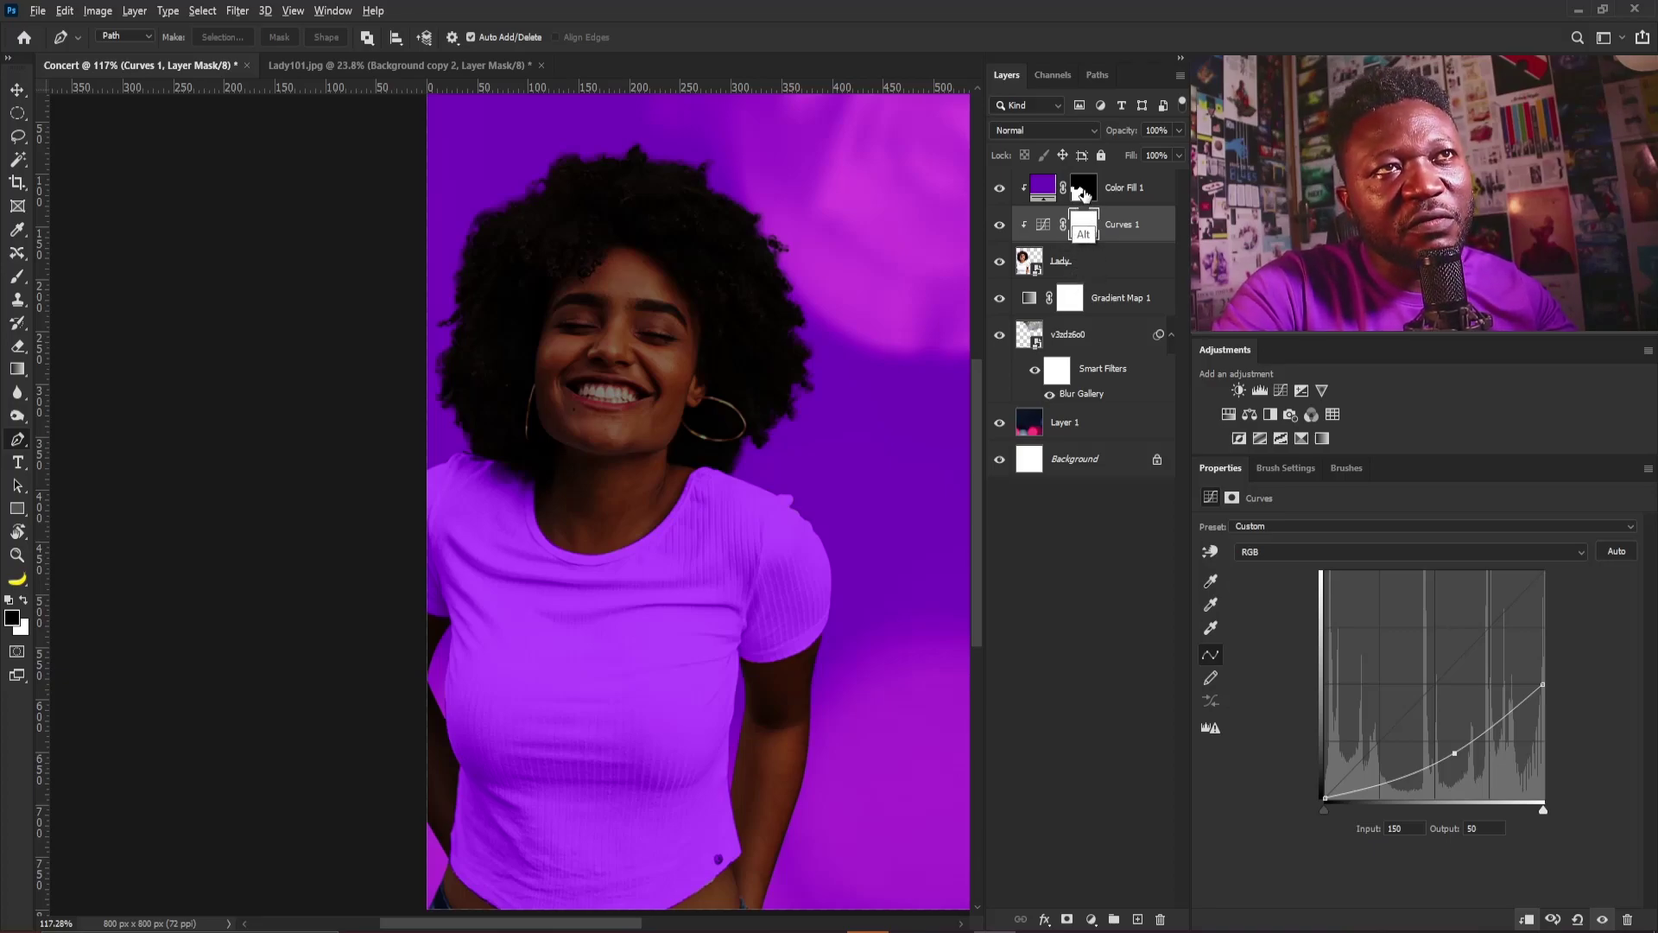
pyautogui.moveTo(1081, 191); pyautogui.dragTo(1086, 227)
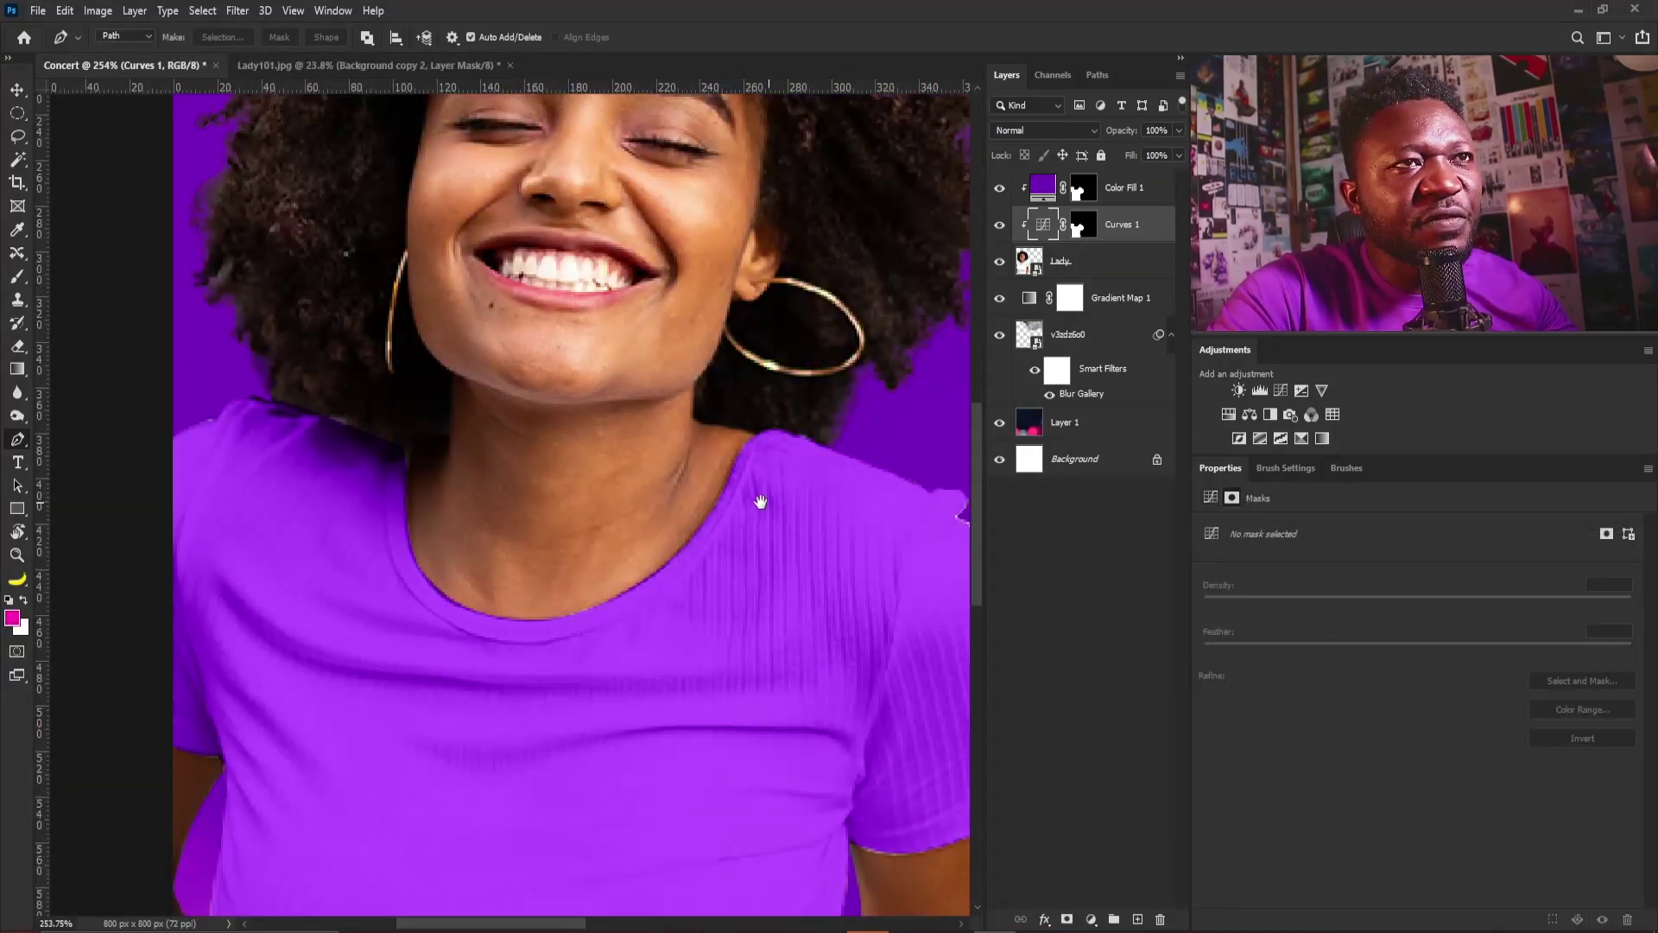
pyautogui.moveTo(760, 501); pyautogui.dragTo(697, 475)
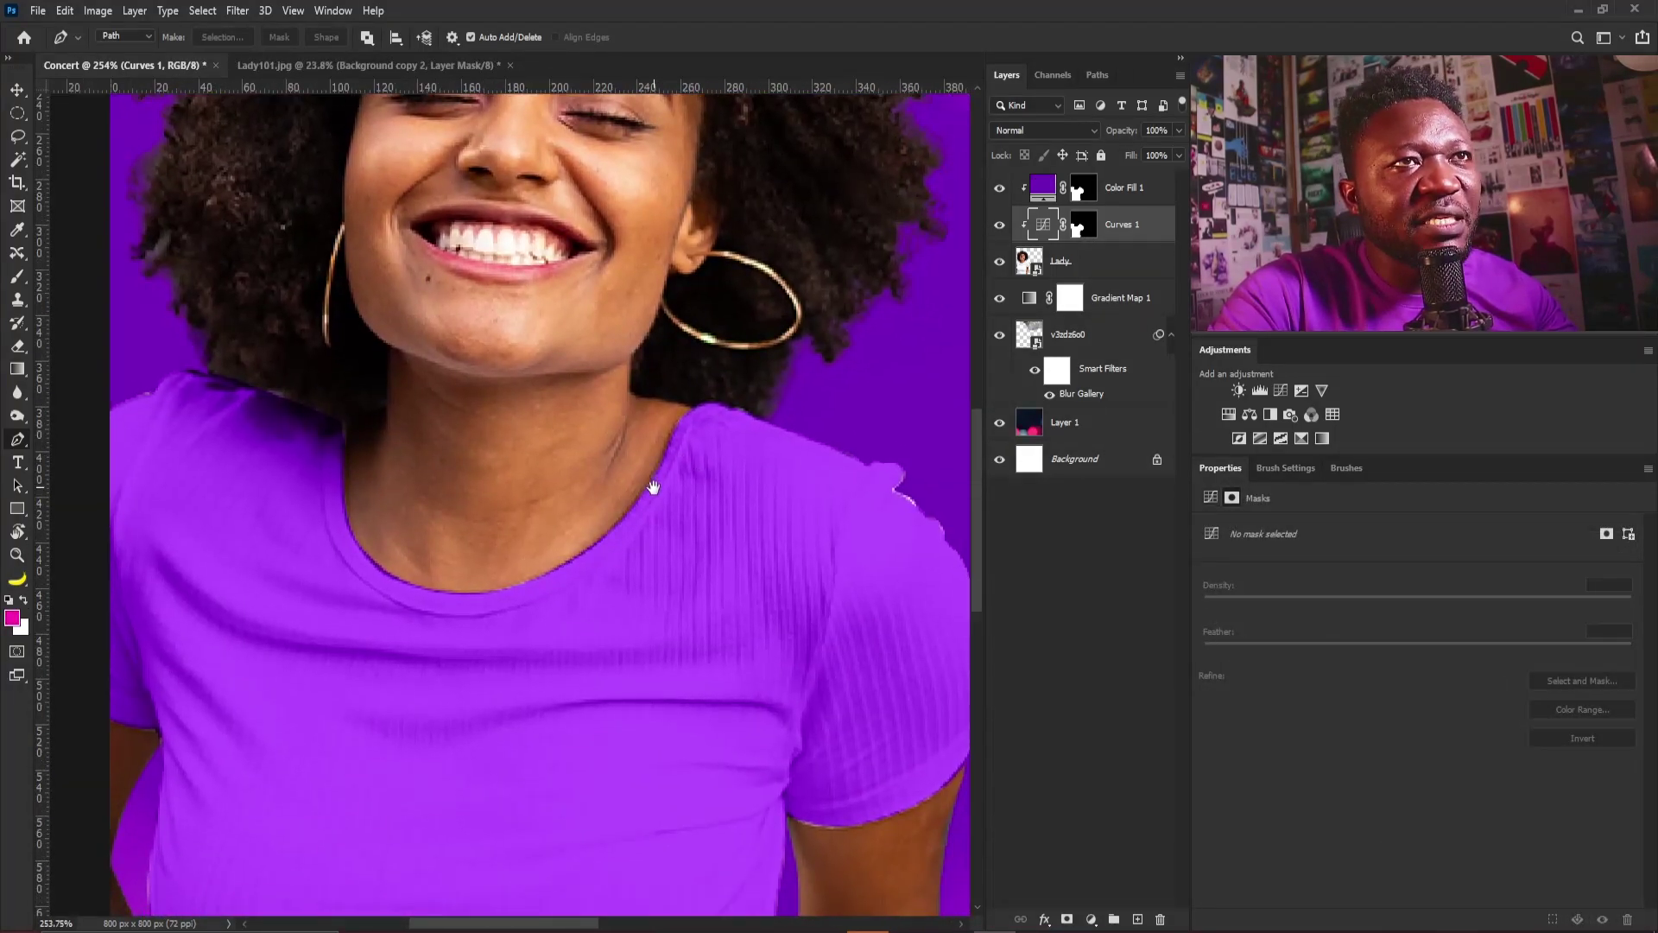
# Feather the Curves layer's mask by 1.0 px and the colour fill's mask by 1.3 px
pyautogui.click(1083, 225)
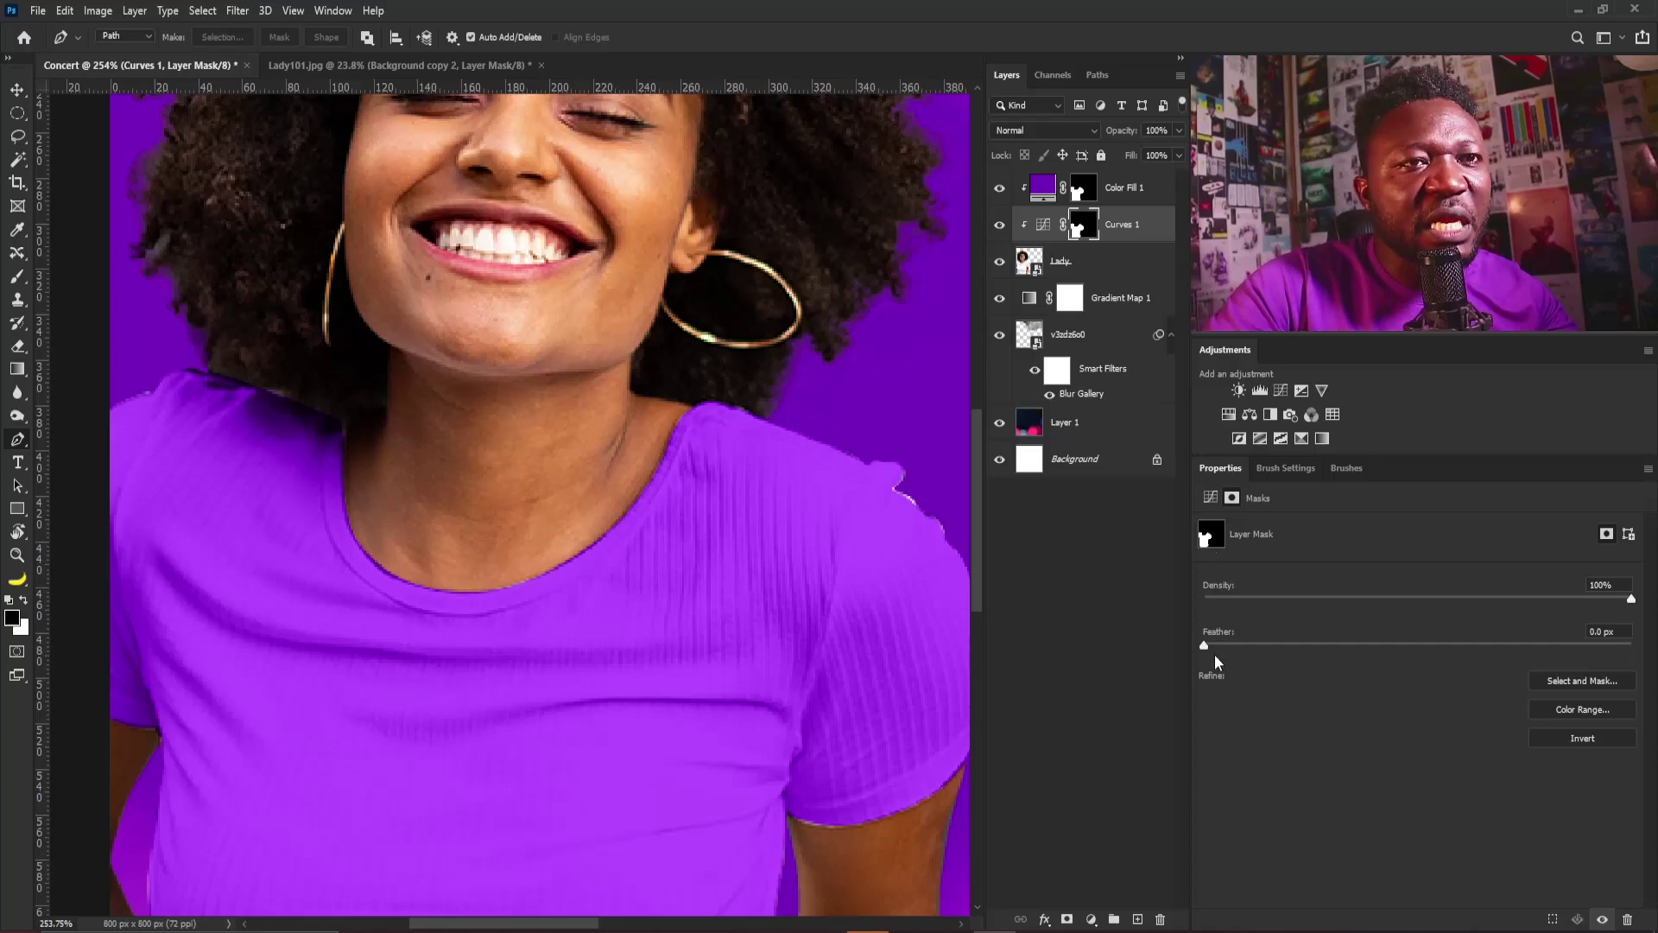
pyautogui.moveTo(1203, 644); pyautogui.dragTo(1215, 644)
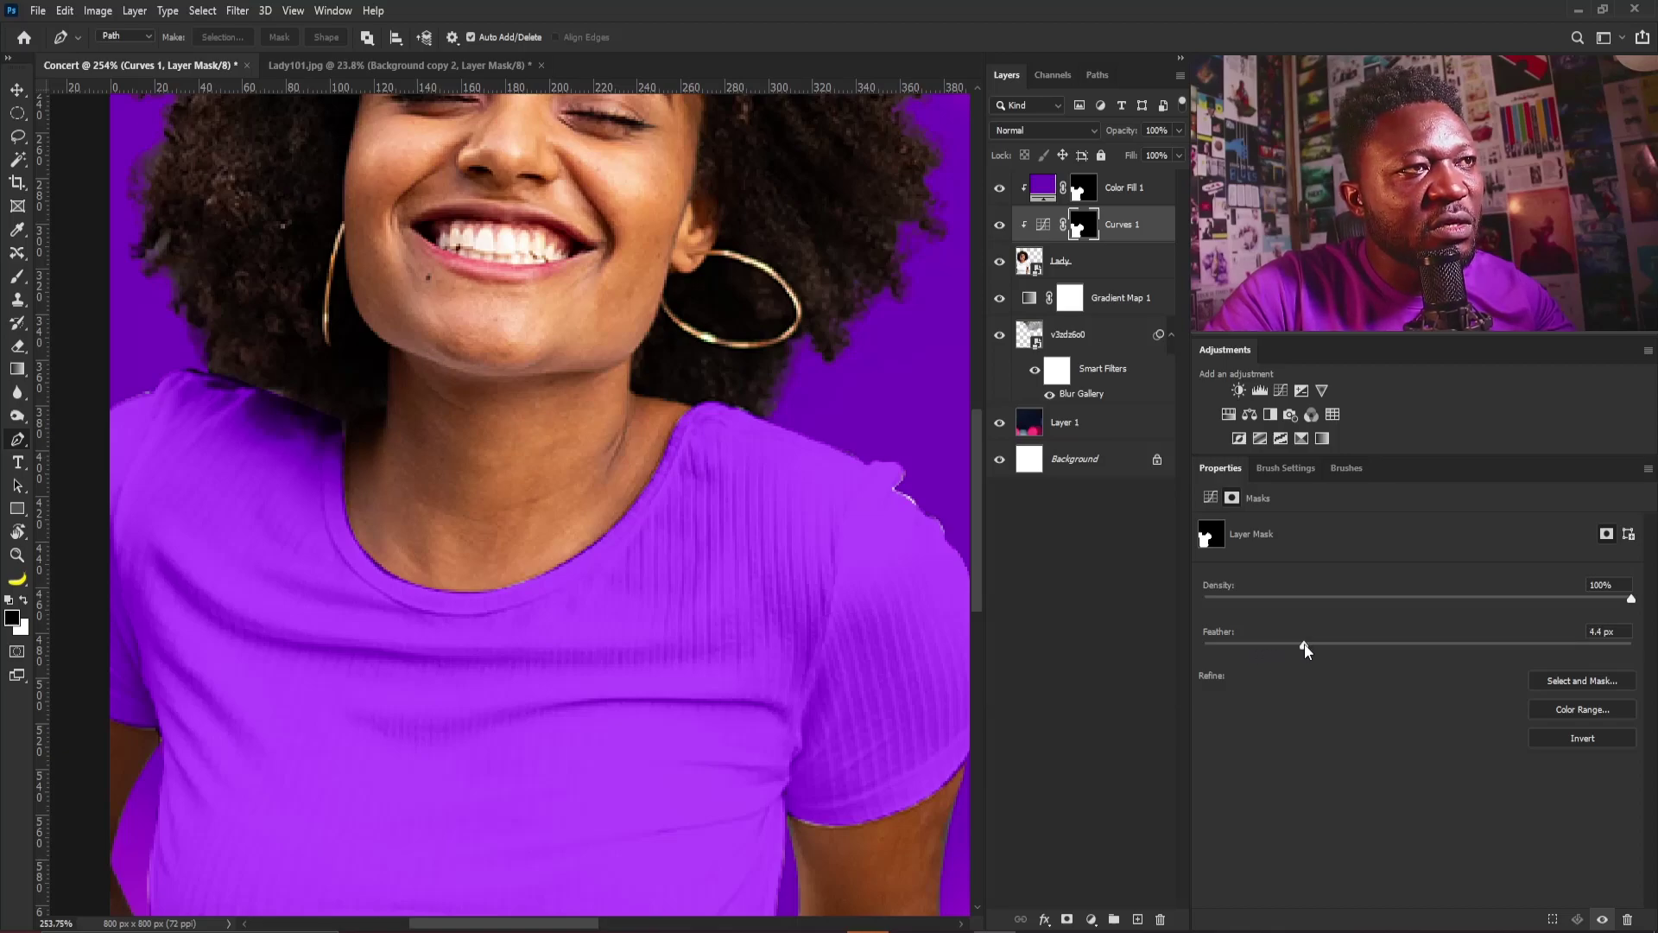
pyautogui.moveTo(1303, 645); pyautogui.dragTo(1298, 645)
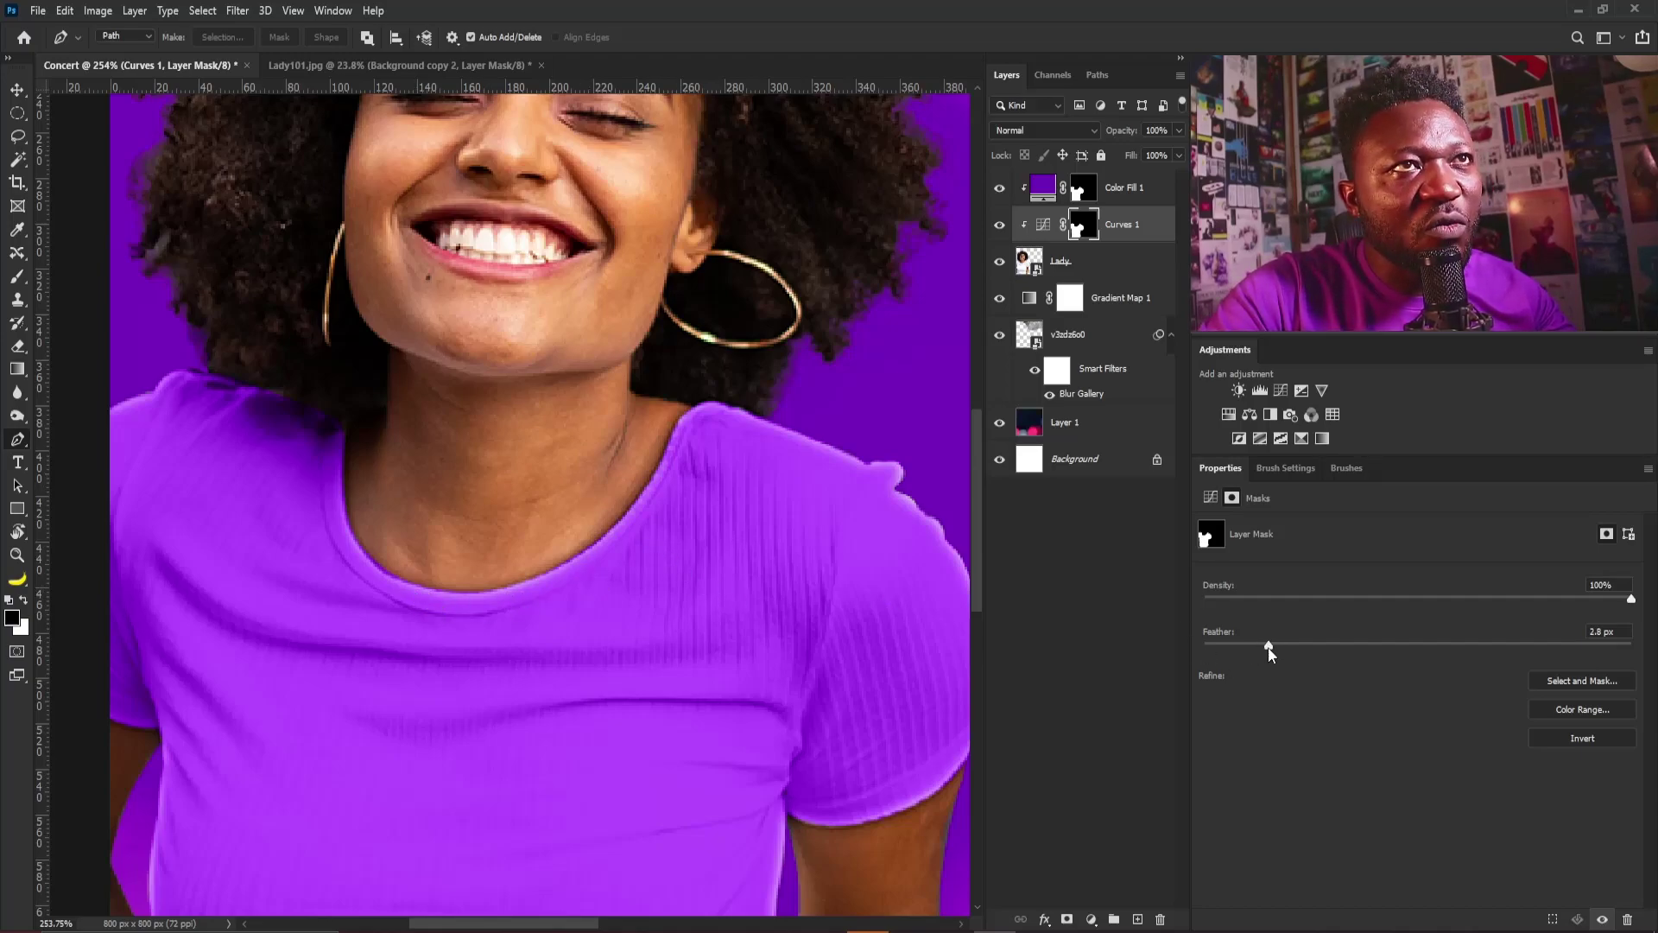
pyautogui.moveTo(1230, 647); pyautogui.dragTo(1227, 647)
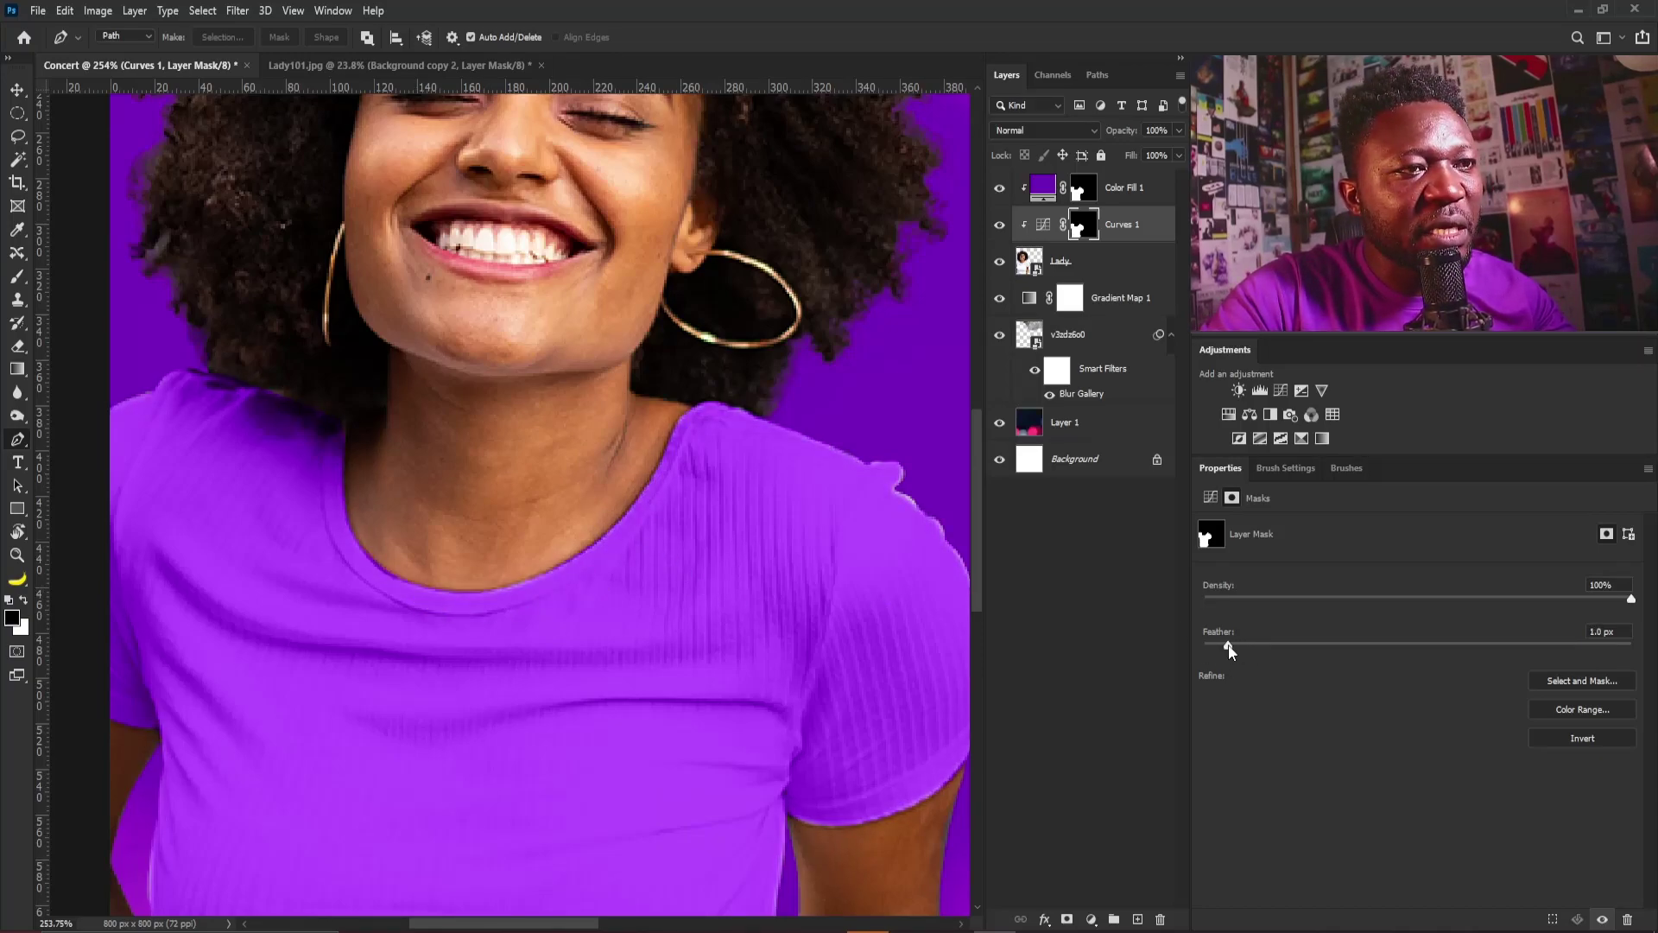
pyautogui.click(1079, 188)
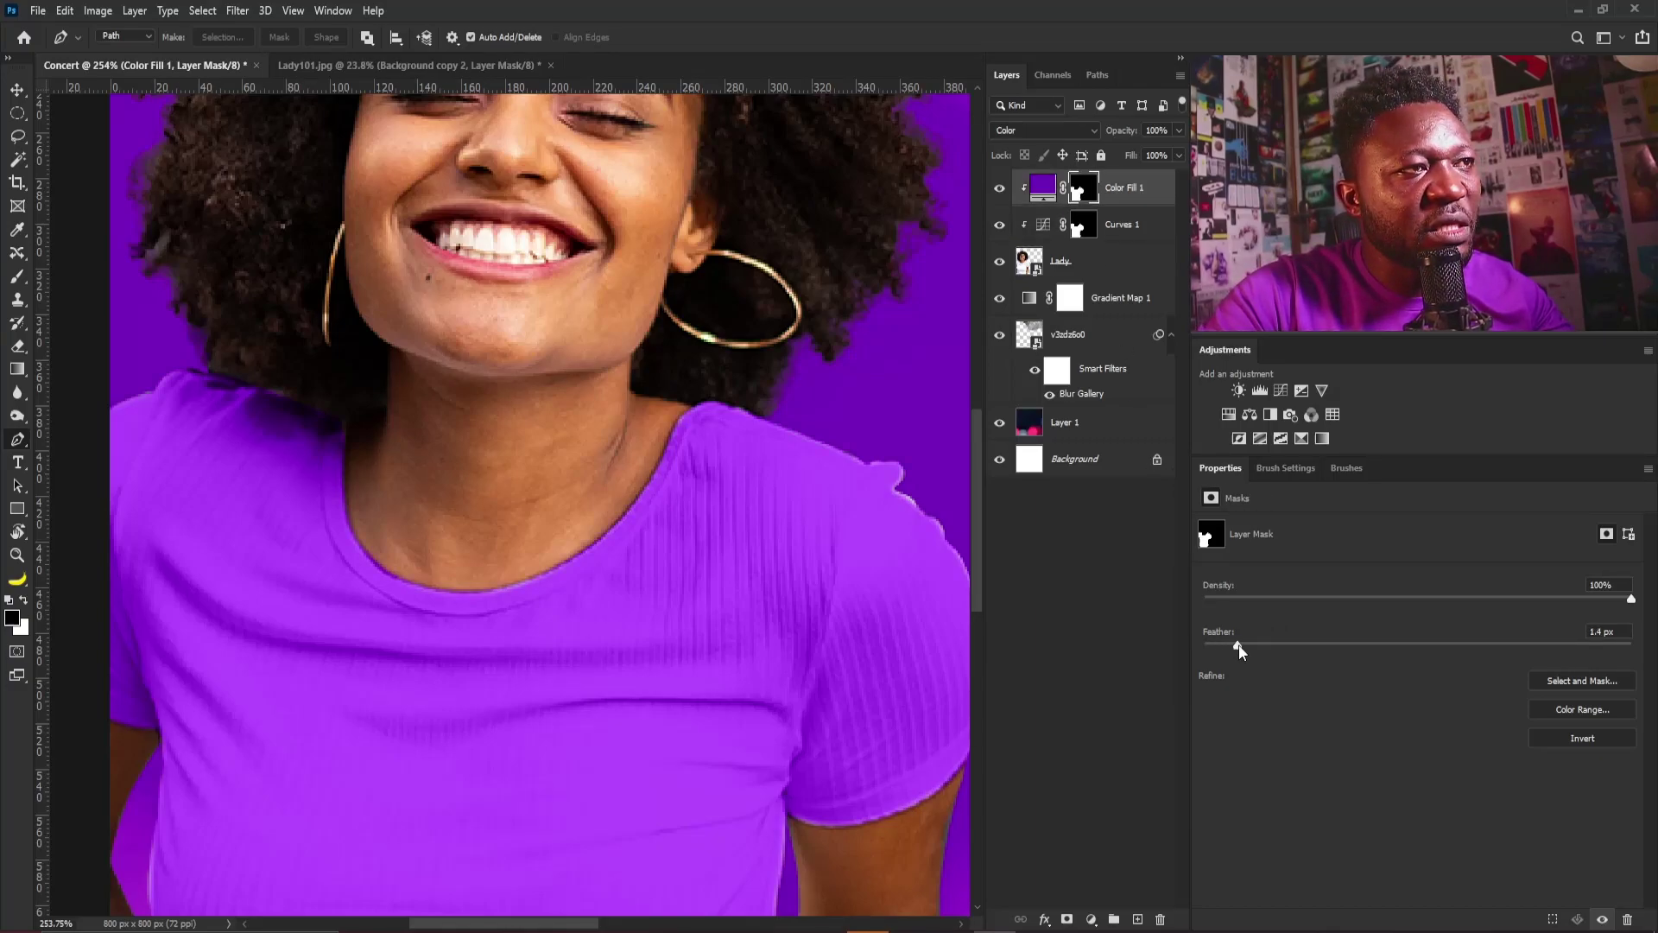
pyautogui.moveTo(1239, 644); pyautogui.dragTo(1233, 645)
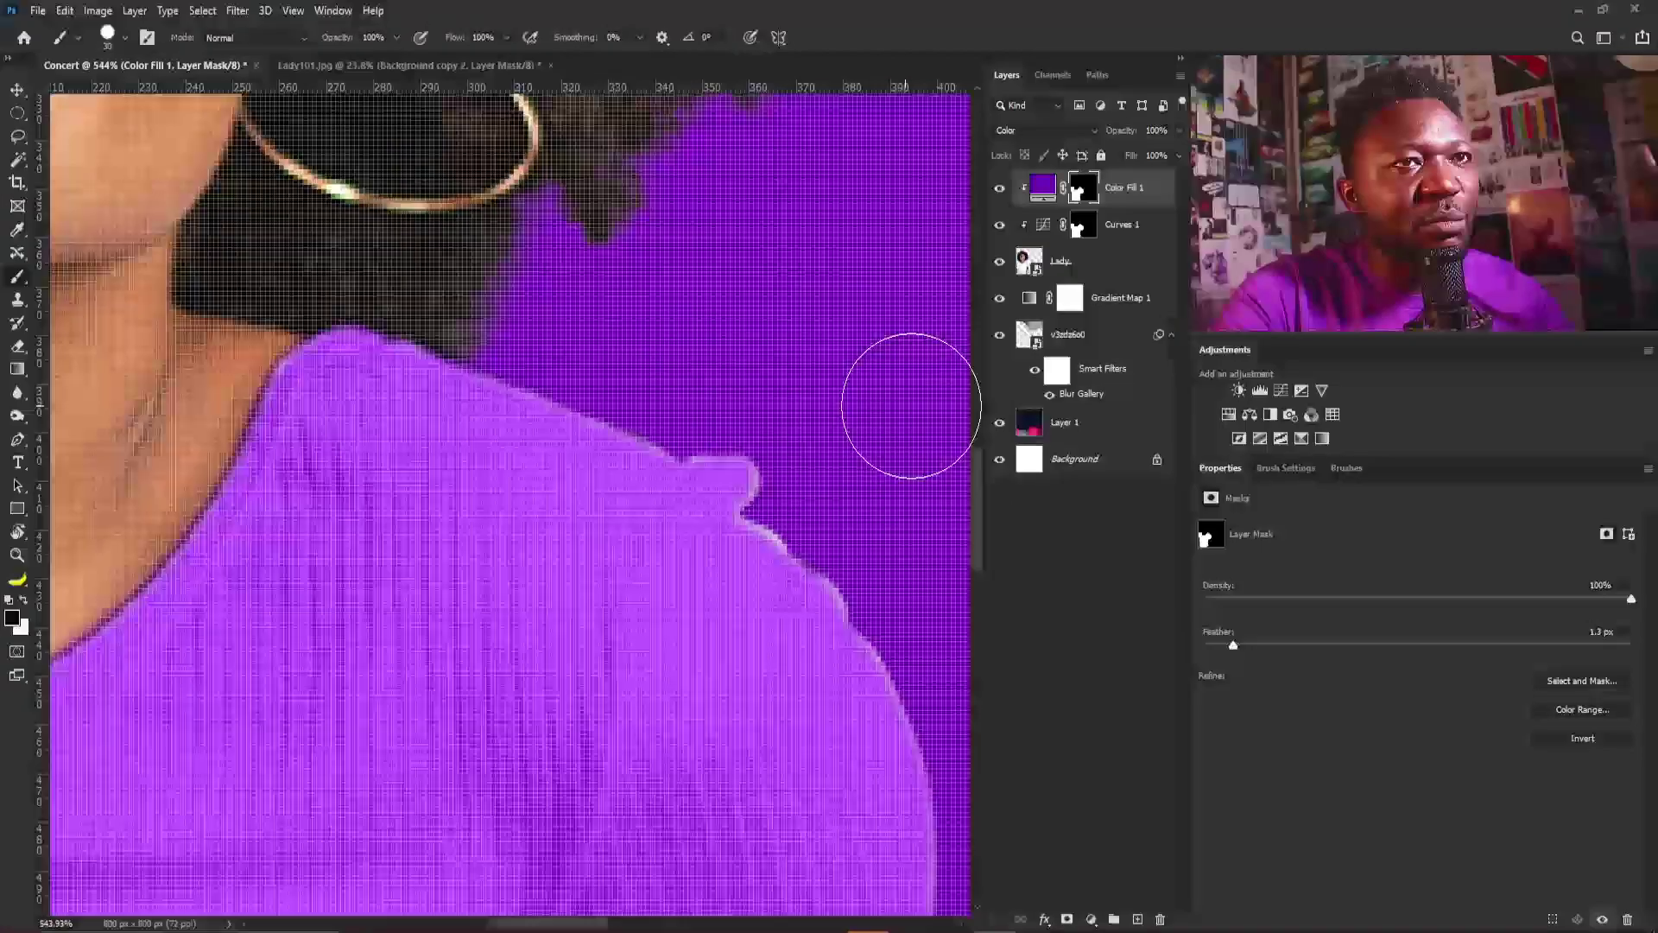
# Set the brush to 4 px with 100% hardness and make the shirt Curves layer's mask active
pyautogui.click(1287, 469)
pyautogui.press('[')
pyautogui.press('[')
pyautogui.press('[')
pyautogui.press('[')
pyautogui.press('[')
pyautogui.press('[')
pyautogui.press('[')
pyautogui.press('[')
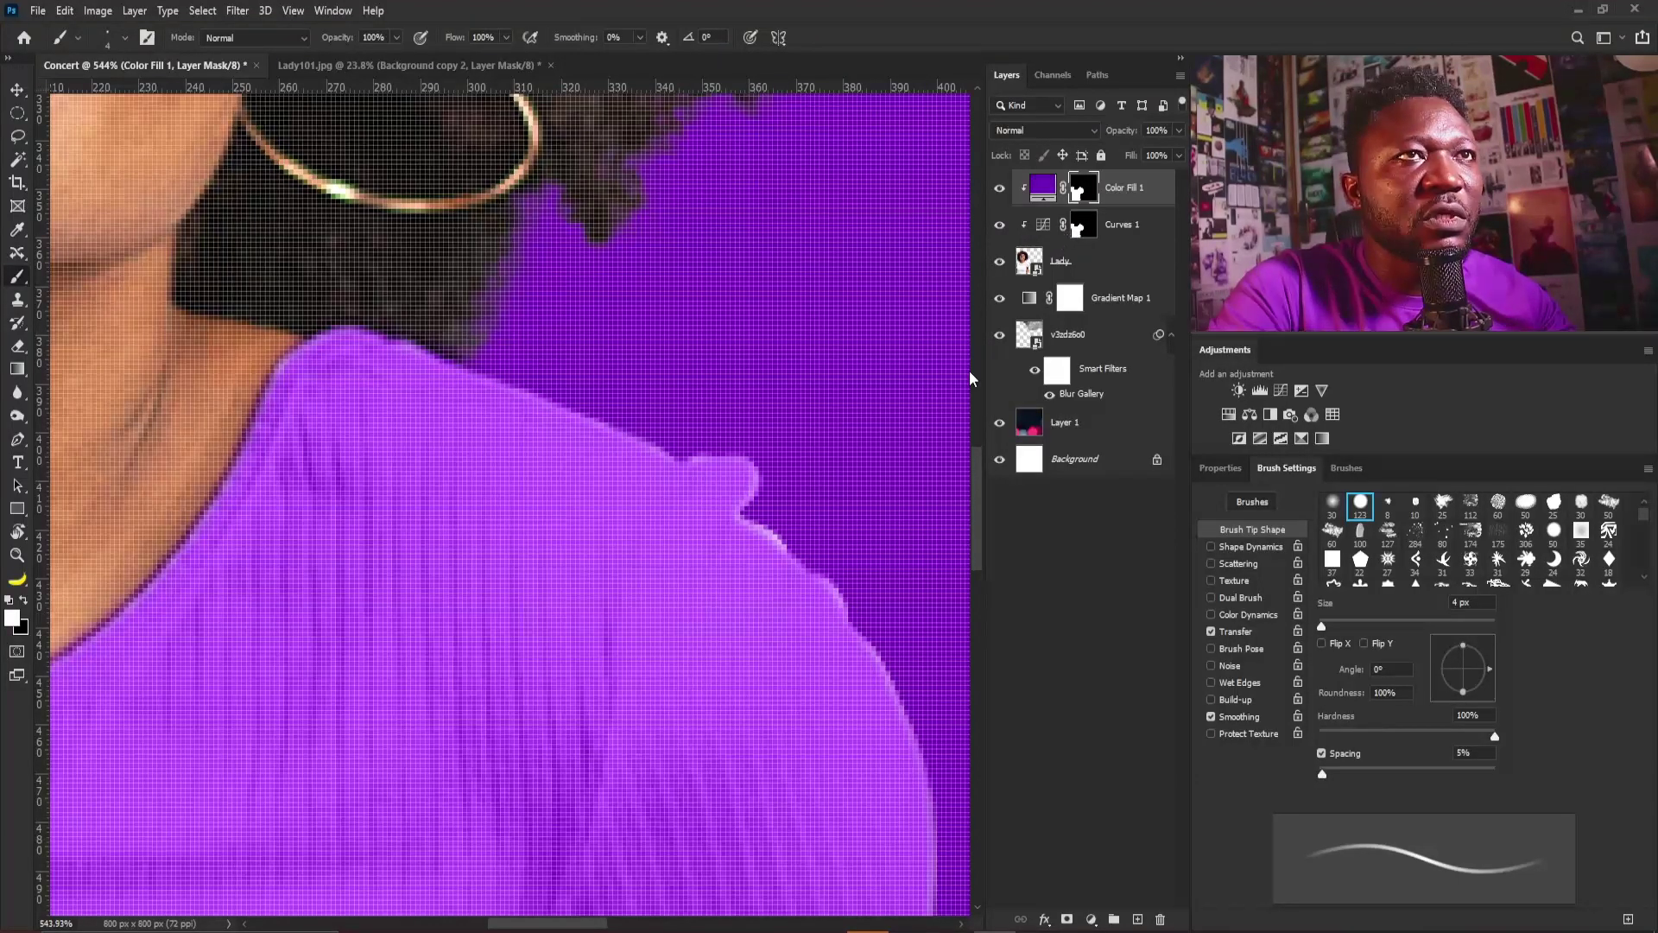
pyautogui.hotkey('alt', '[')
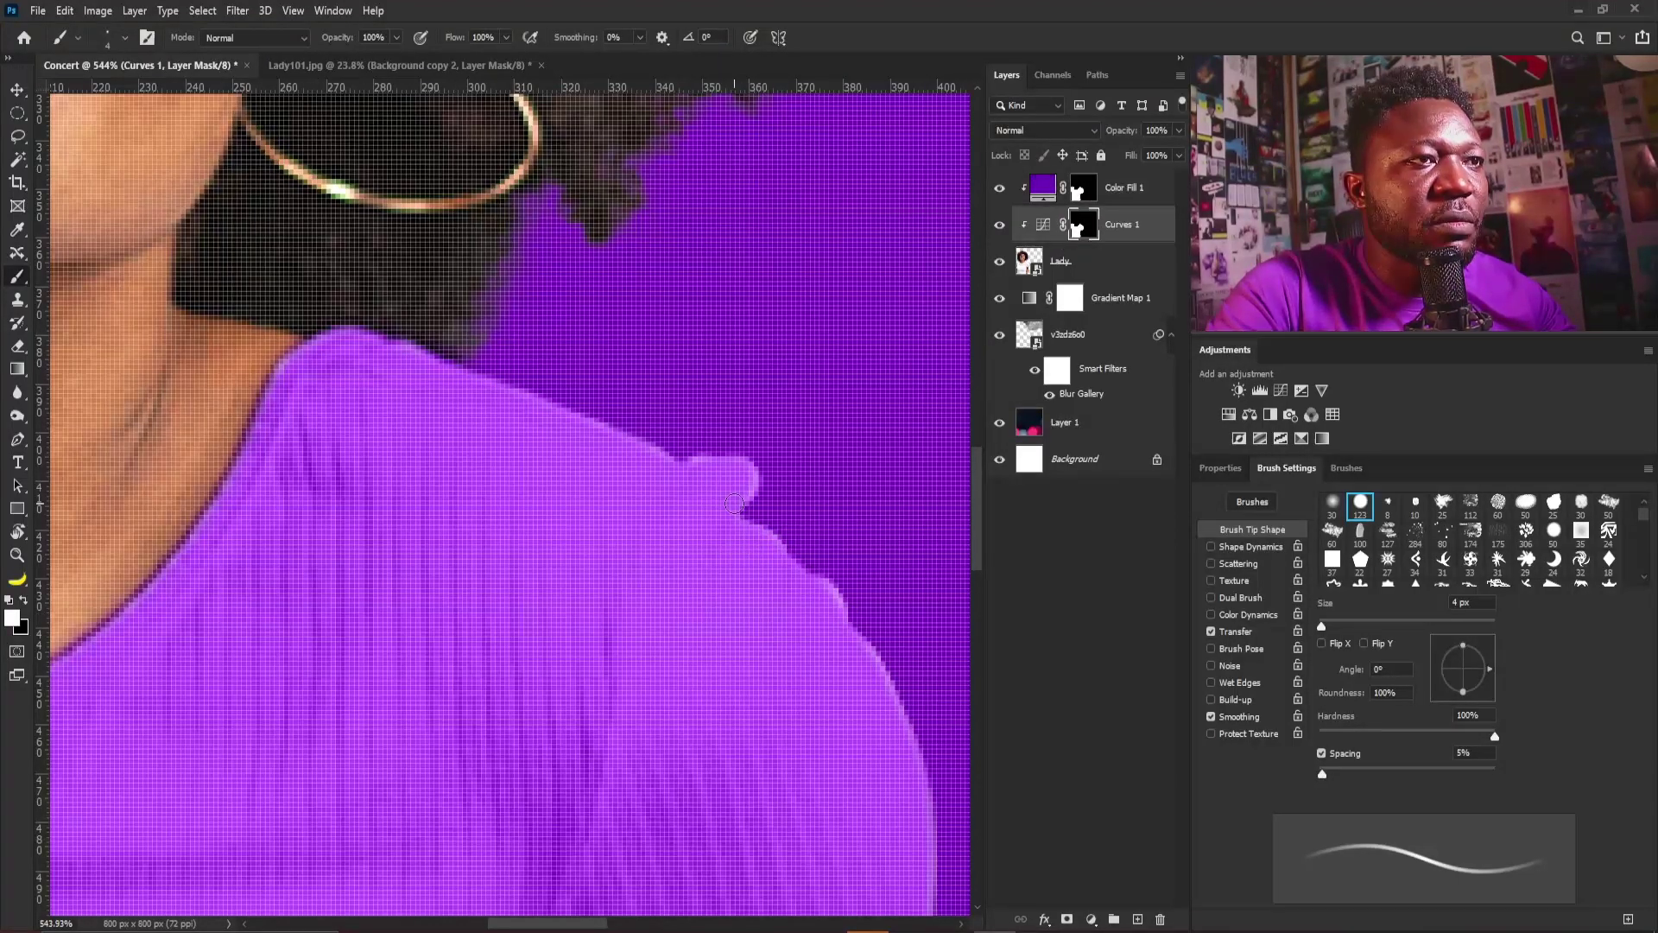
# Lower the midpoint of the shirt's Curves adjustment so that input 158 maps to output 39
pyautogui.hotkey('ctrl', '0')
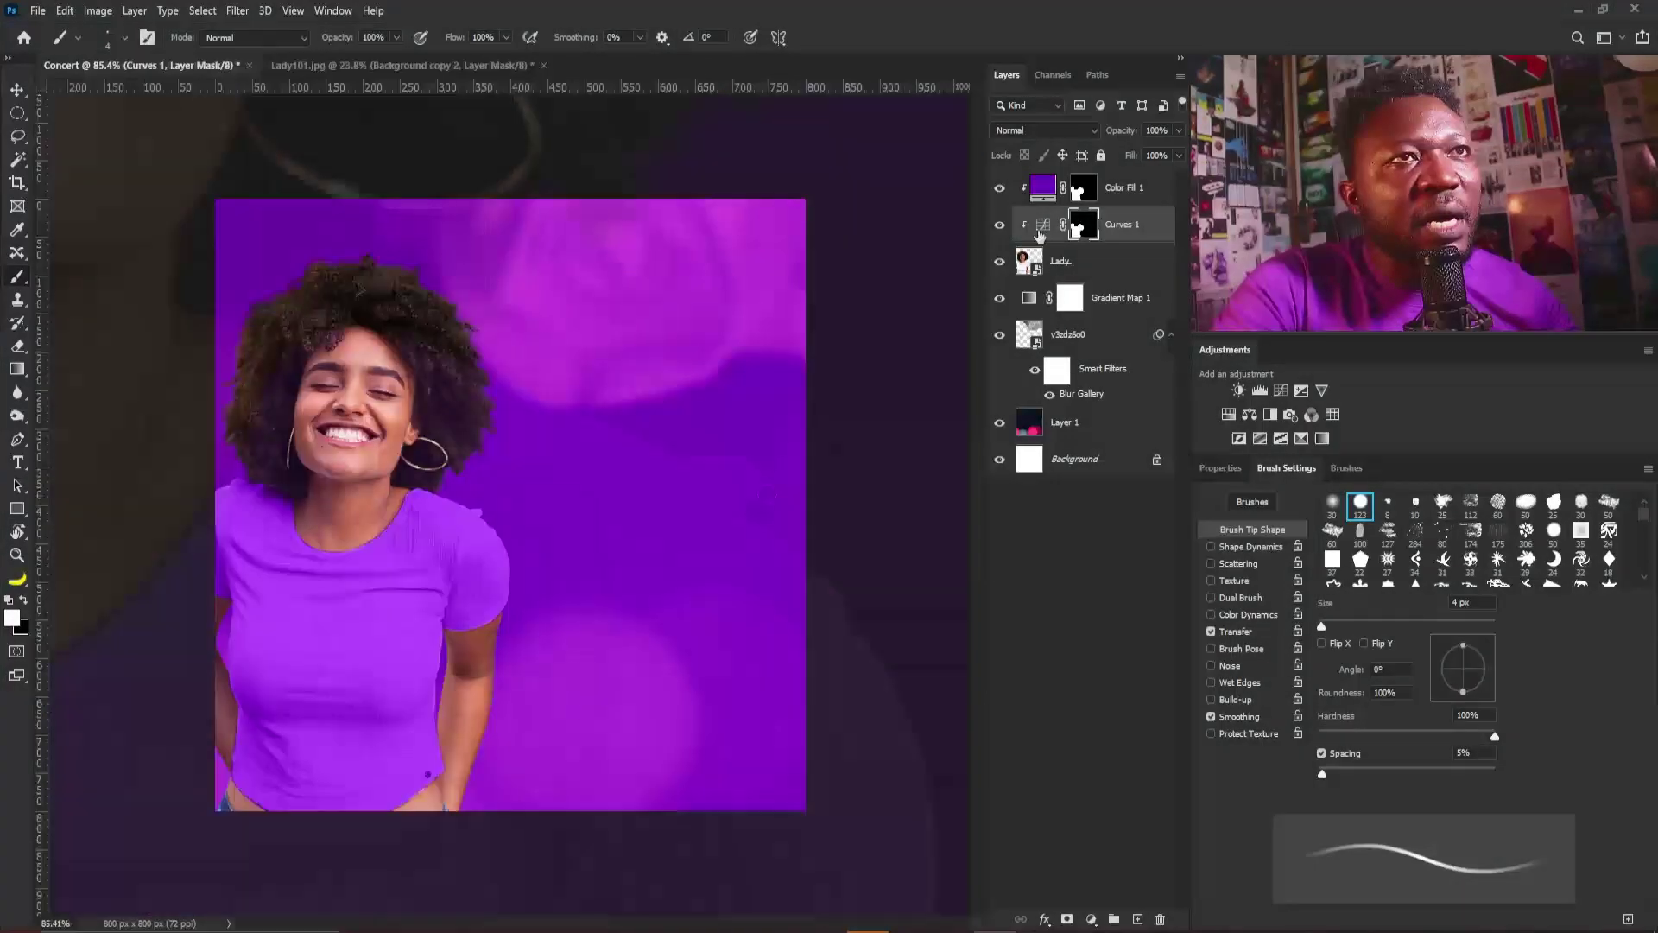
pyautogui.click(1040, 229)
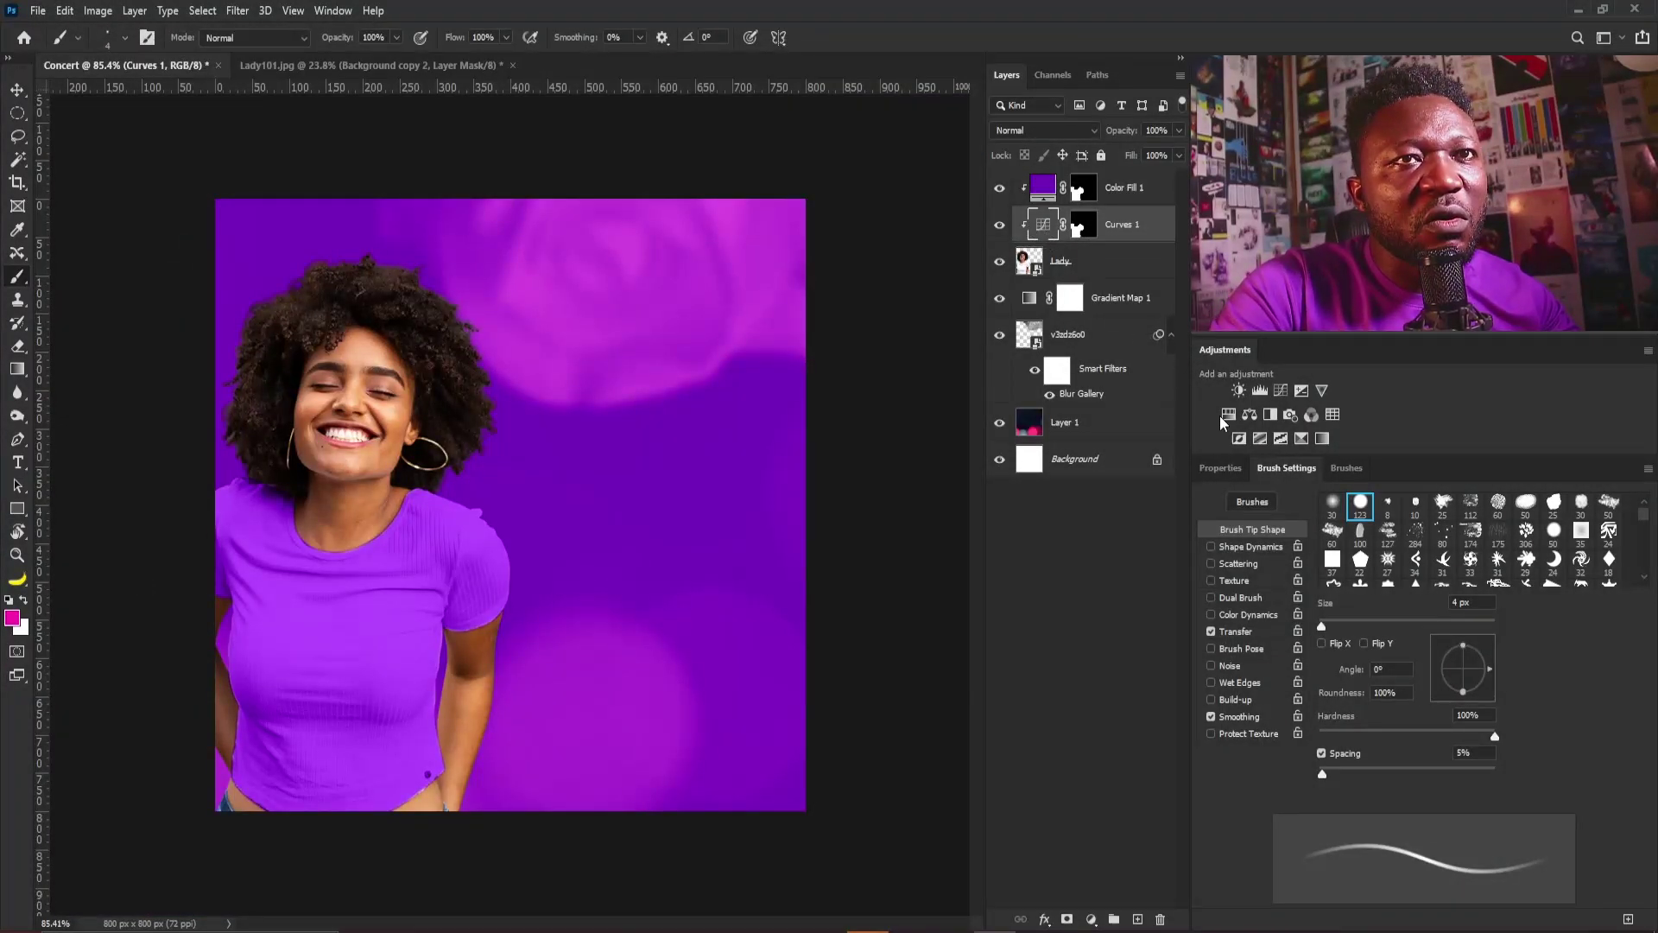
pyautogui.click(1220, 467)
pyautogui.moveTo(1458, 753)
pyautogui.mouseDown()
pyautogui.moveTo(1499, 710)
pyautogui.moveTo(1461, 764)
pyautogui.mouseUp()
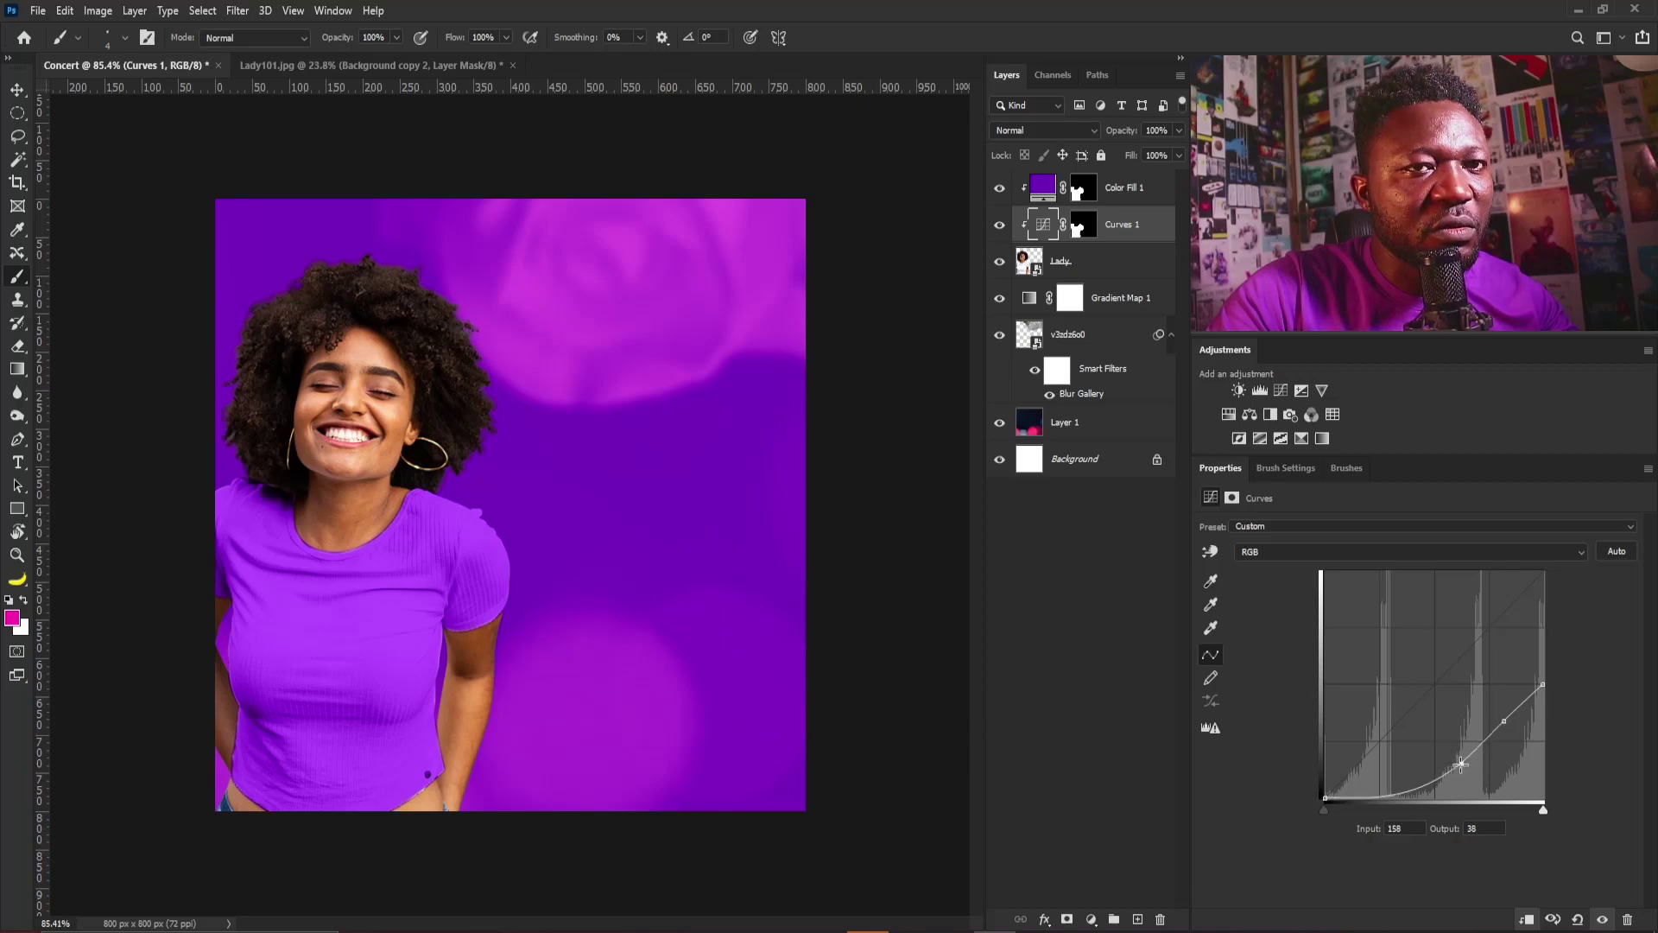
pyautogui.moveTo(280, 461); pyautogui.dragTo(313, 460)
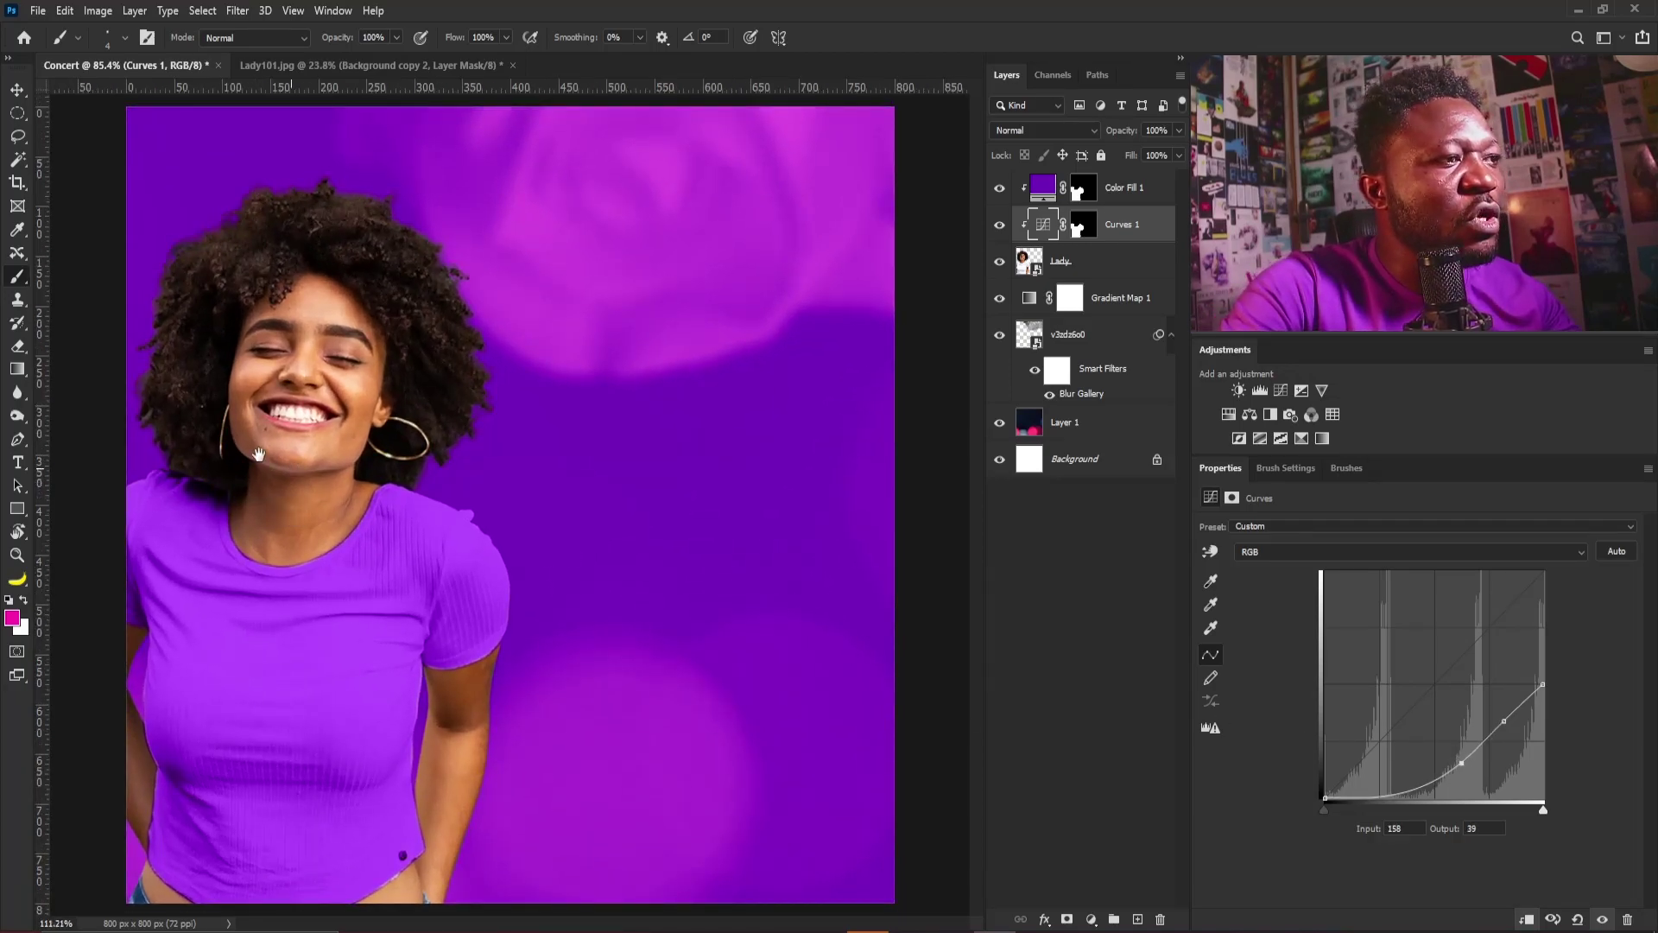
# Add a Hue/Saturation adjustment above the colour fill, clip it to Lady and set its saturation to -31
pyautogui.click(1138, 188)
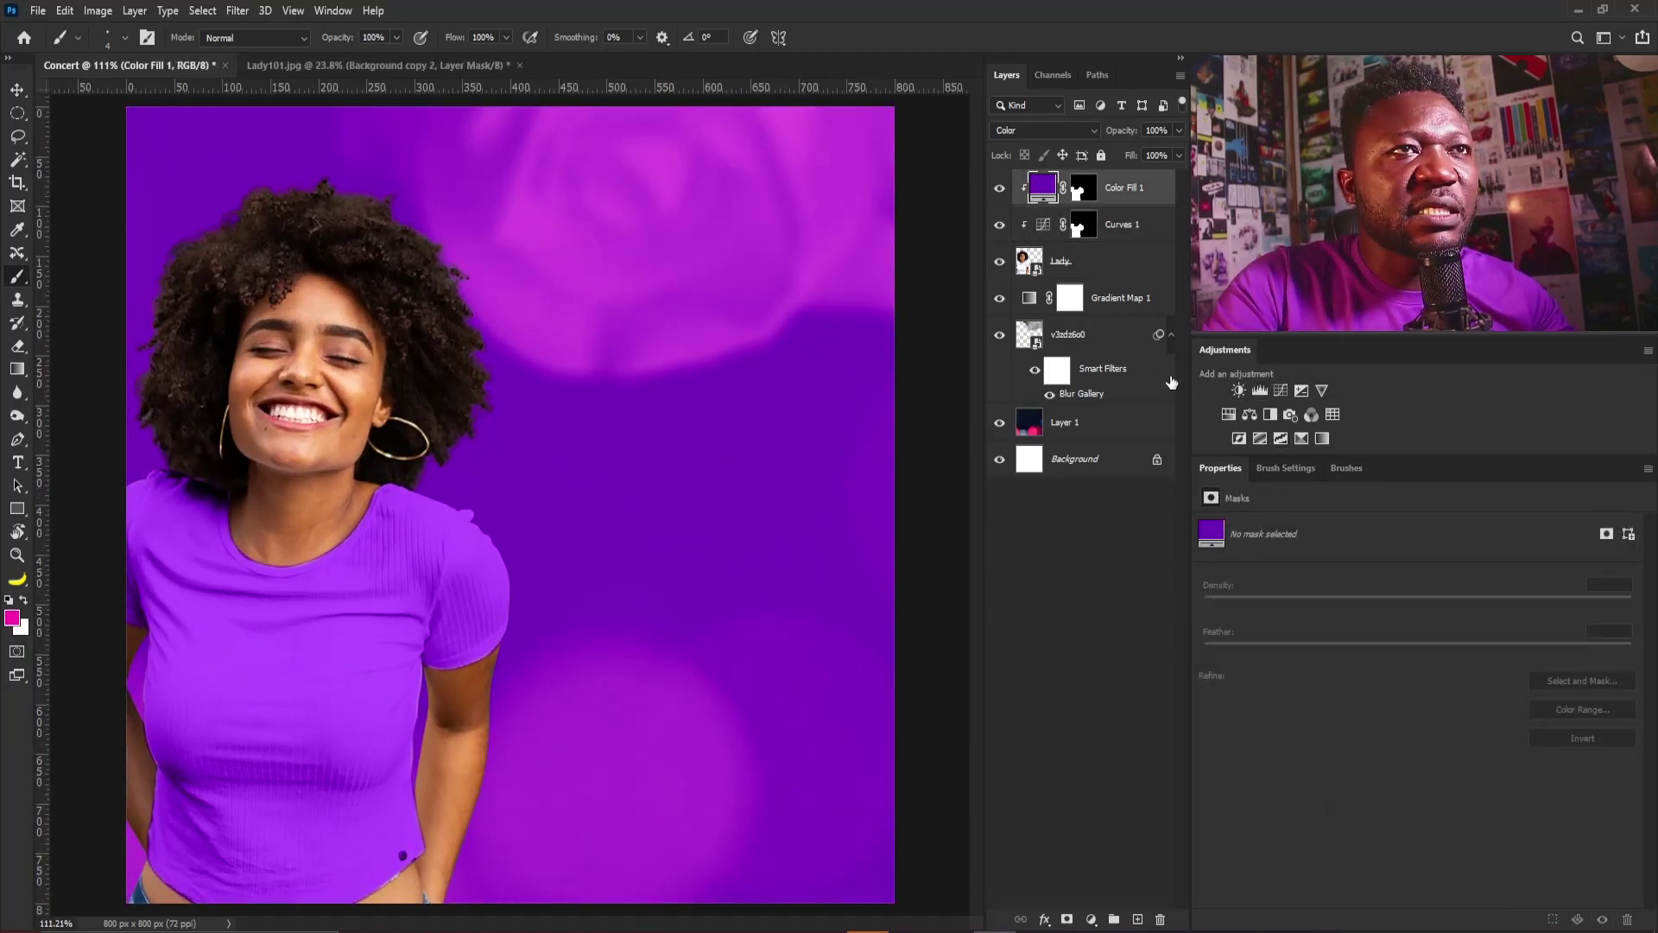
pyautogui.click(1228, 414)
pyautogui.click(1526, 921)
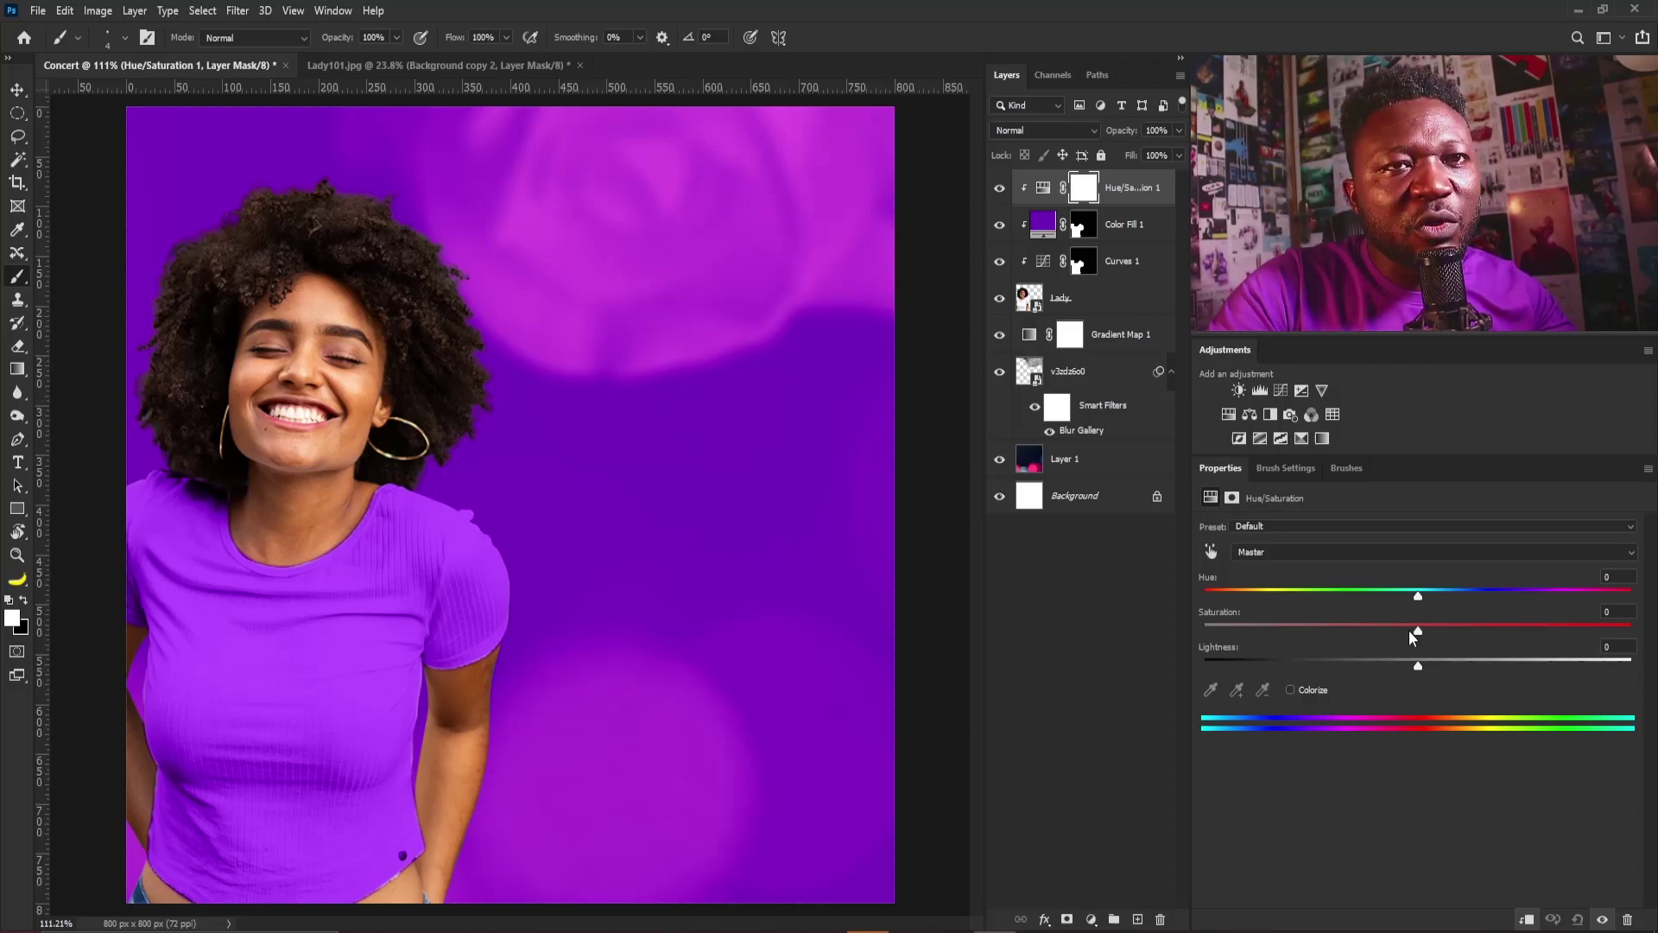
pyautogui.moveTo(1417, 632); pyautogui.dragTo(1355, 639)
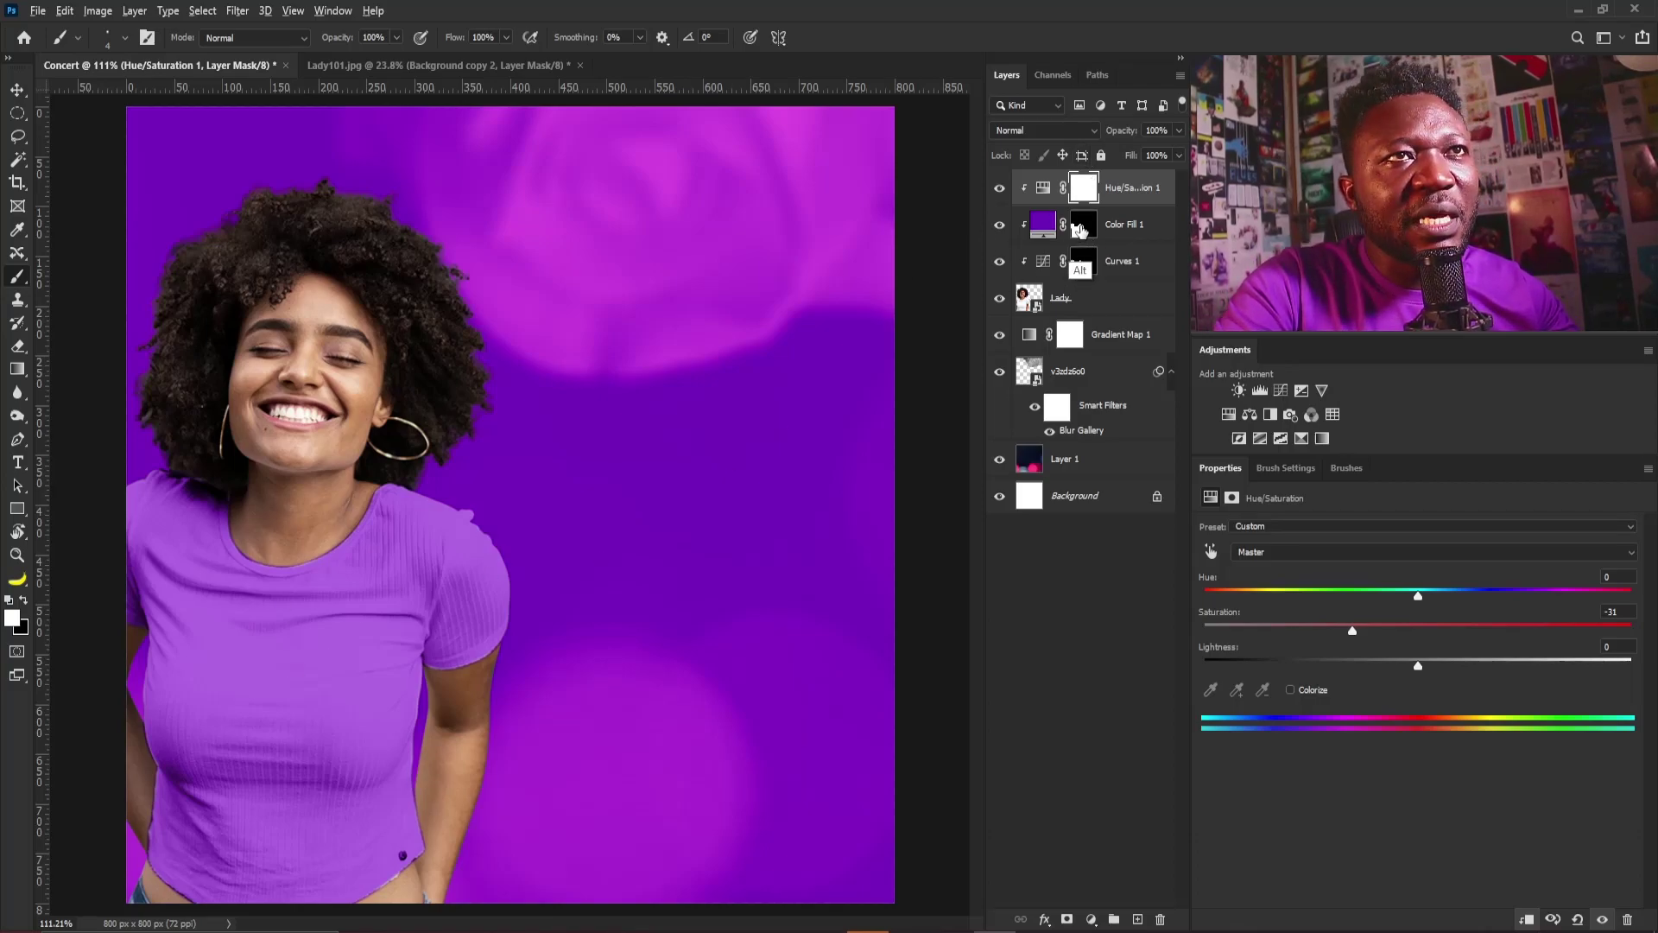
# Copy the colour fill's shirt mask onto the Hue/Saturation layer and invert it so the adjustment affects everything except the shirt
pyautogui.moveTo(1081, 230); pyautogui.dragTo(1085, 192)
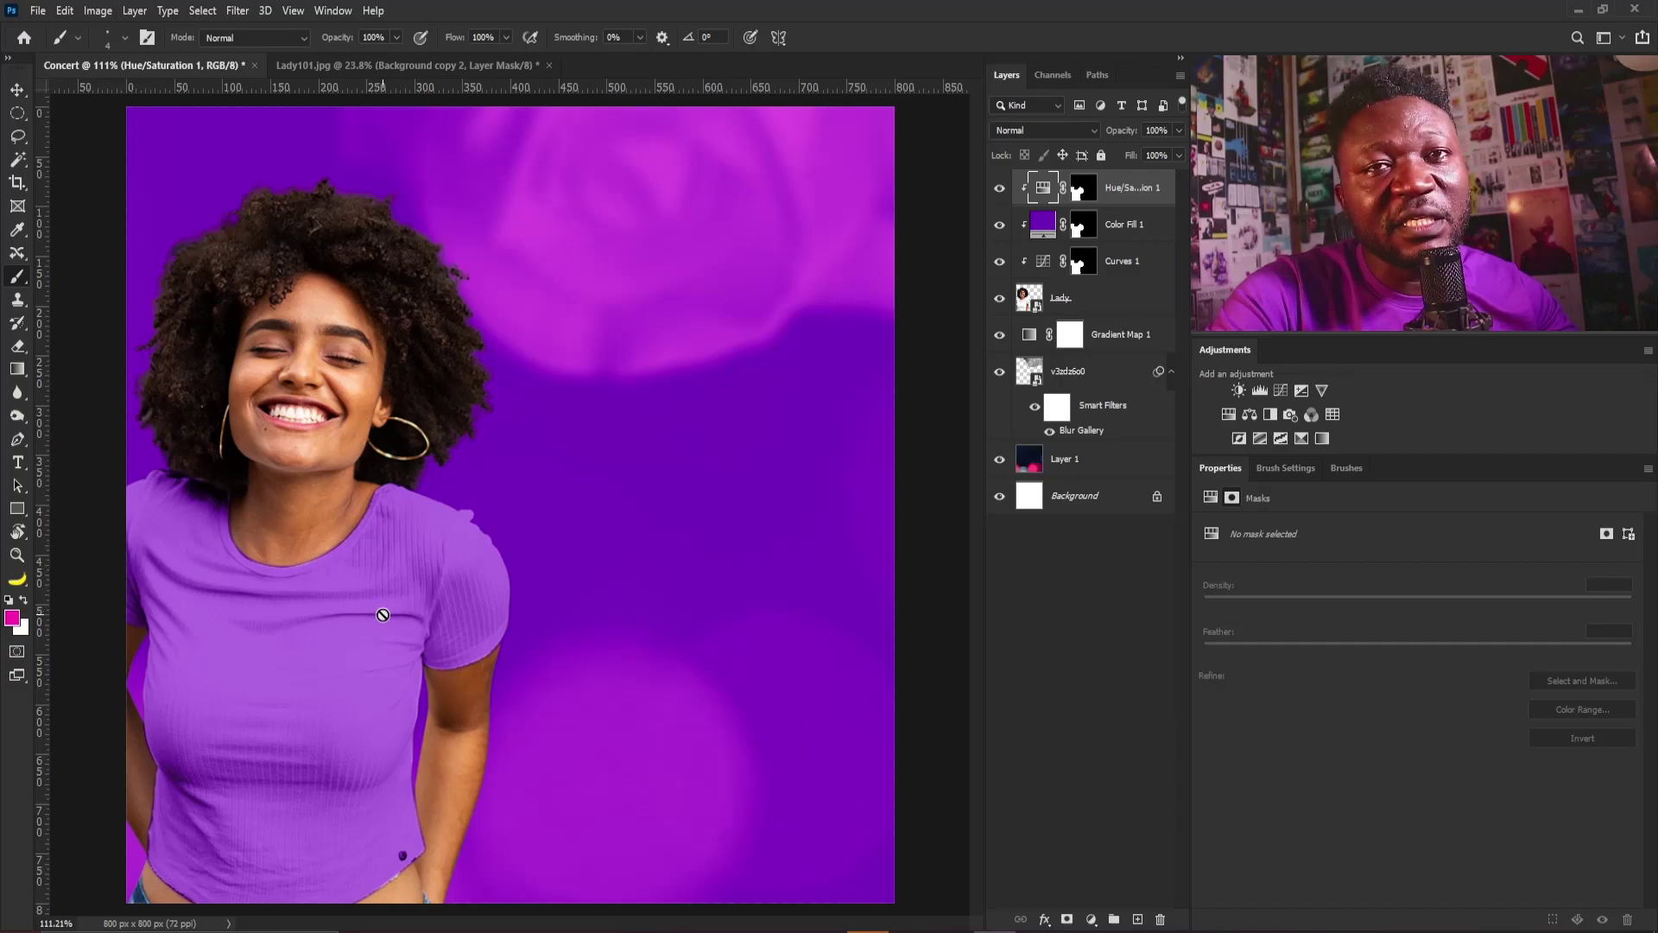
pyautogui.click(1083, 191)
pyautogui.press('d')
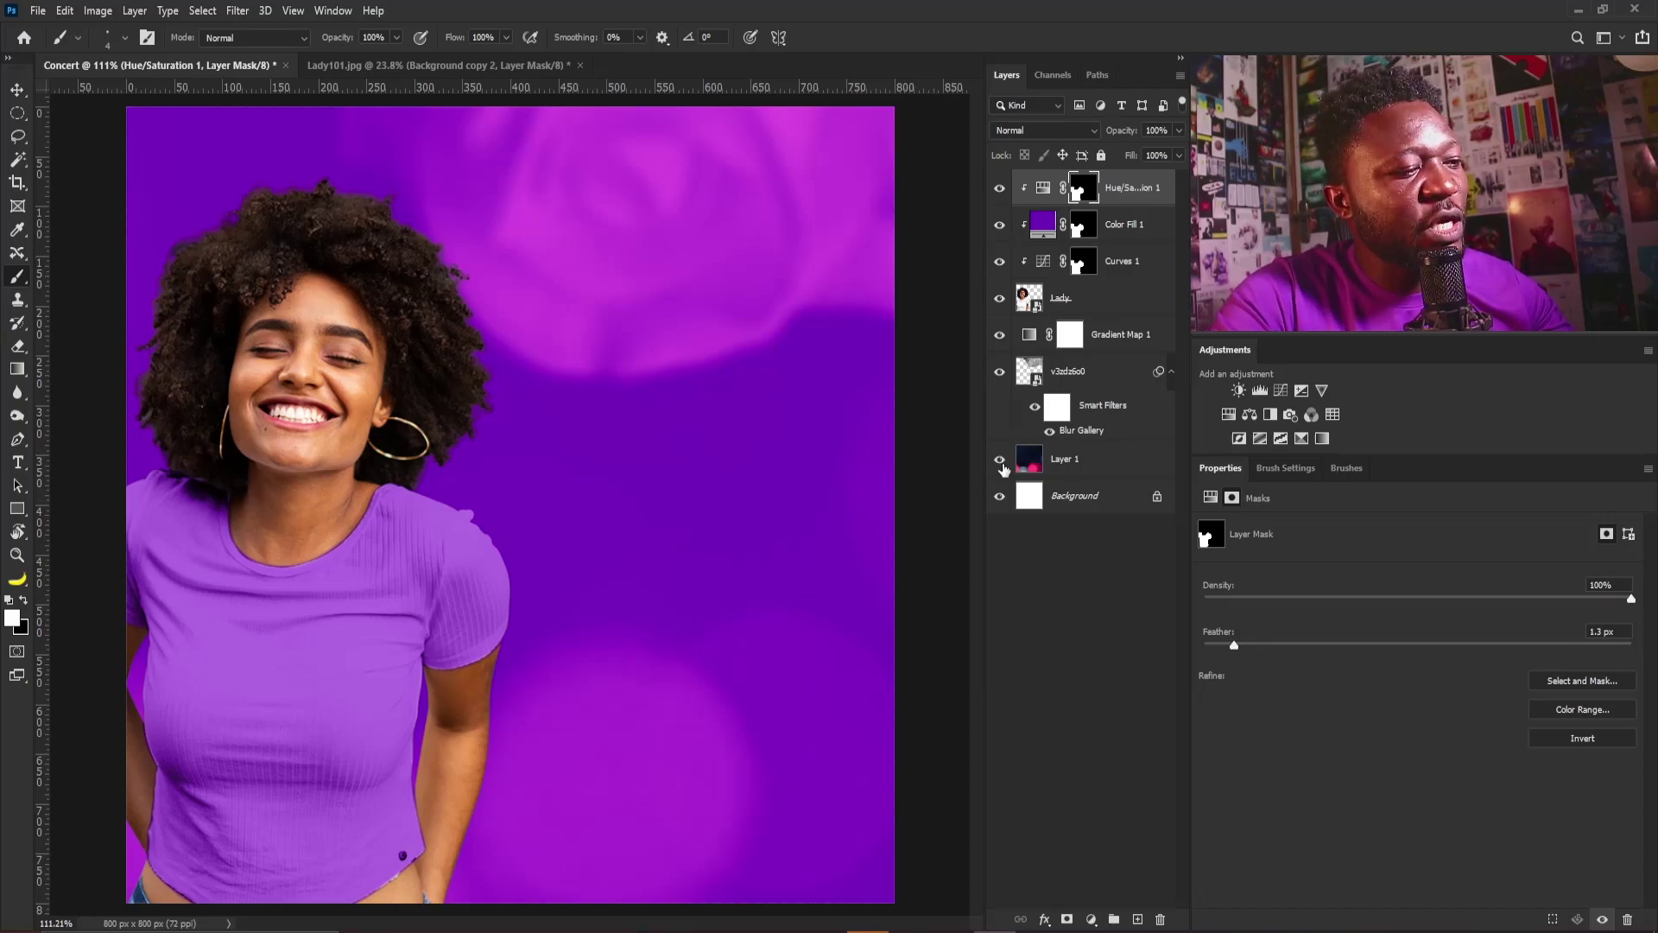
pyautogui.hotkey('ctrl', 'i')
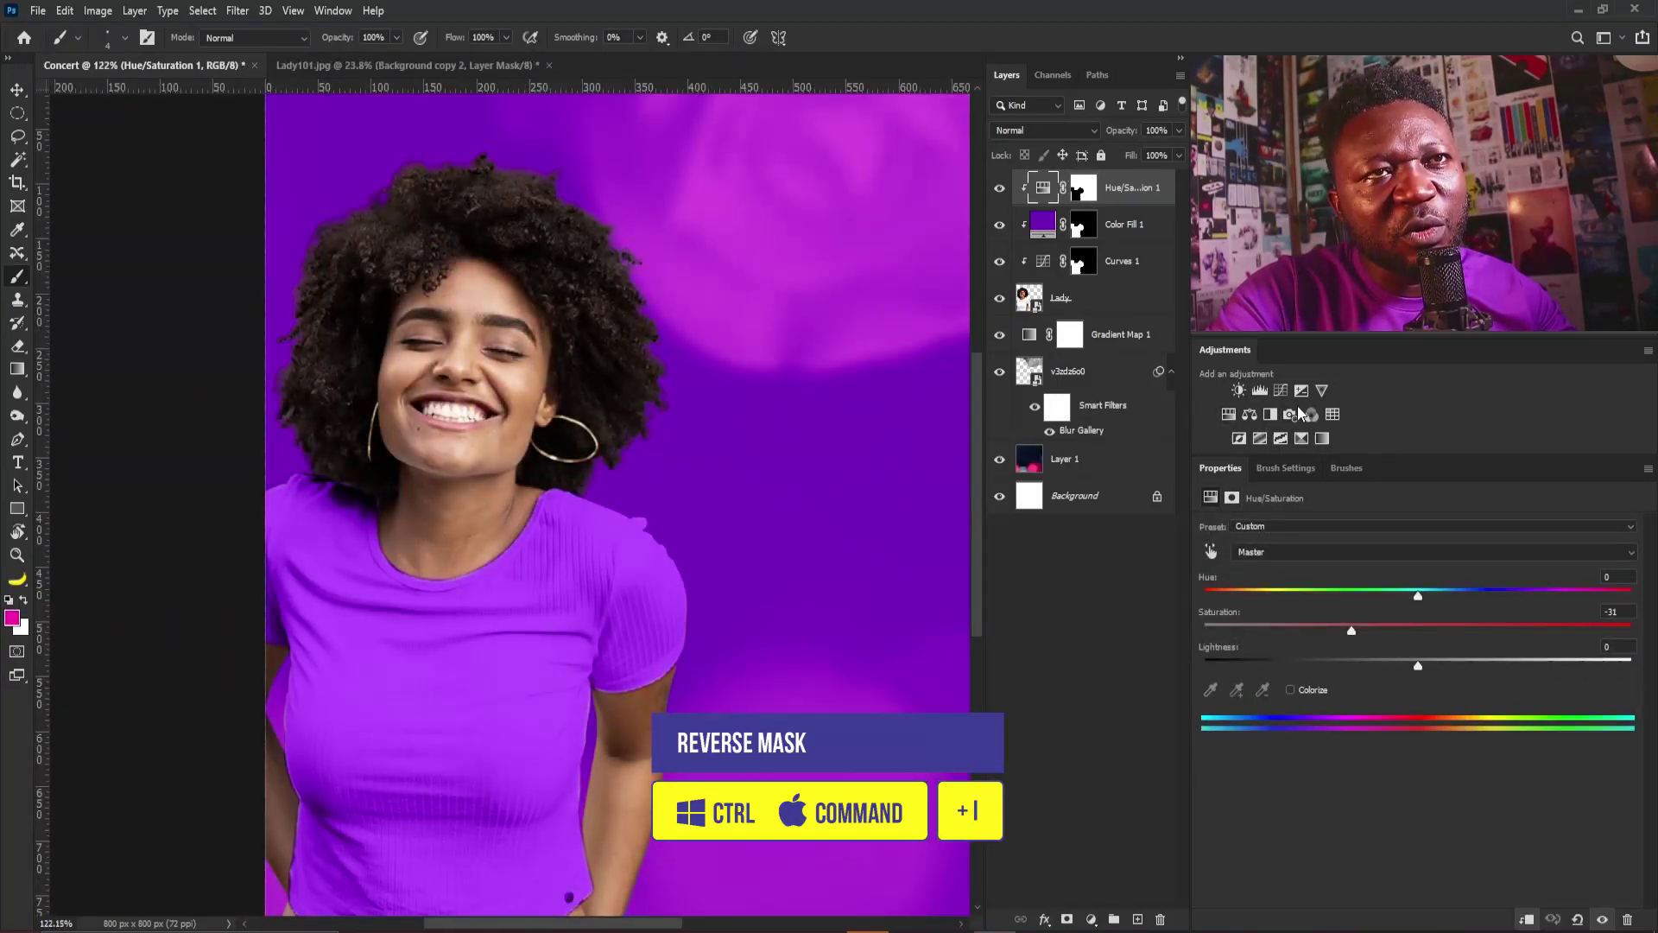
# Add a clipped Color Balance adjustment above Hue/Saturation and set the midtones' Cyan-Red value to +20
pyautogui.click(1249, 414)
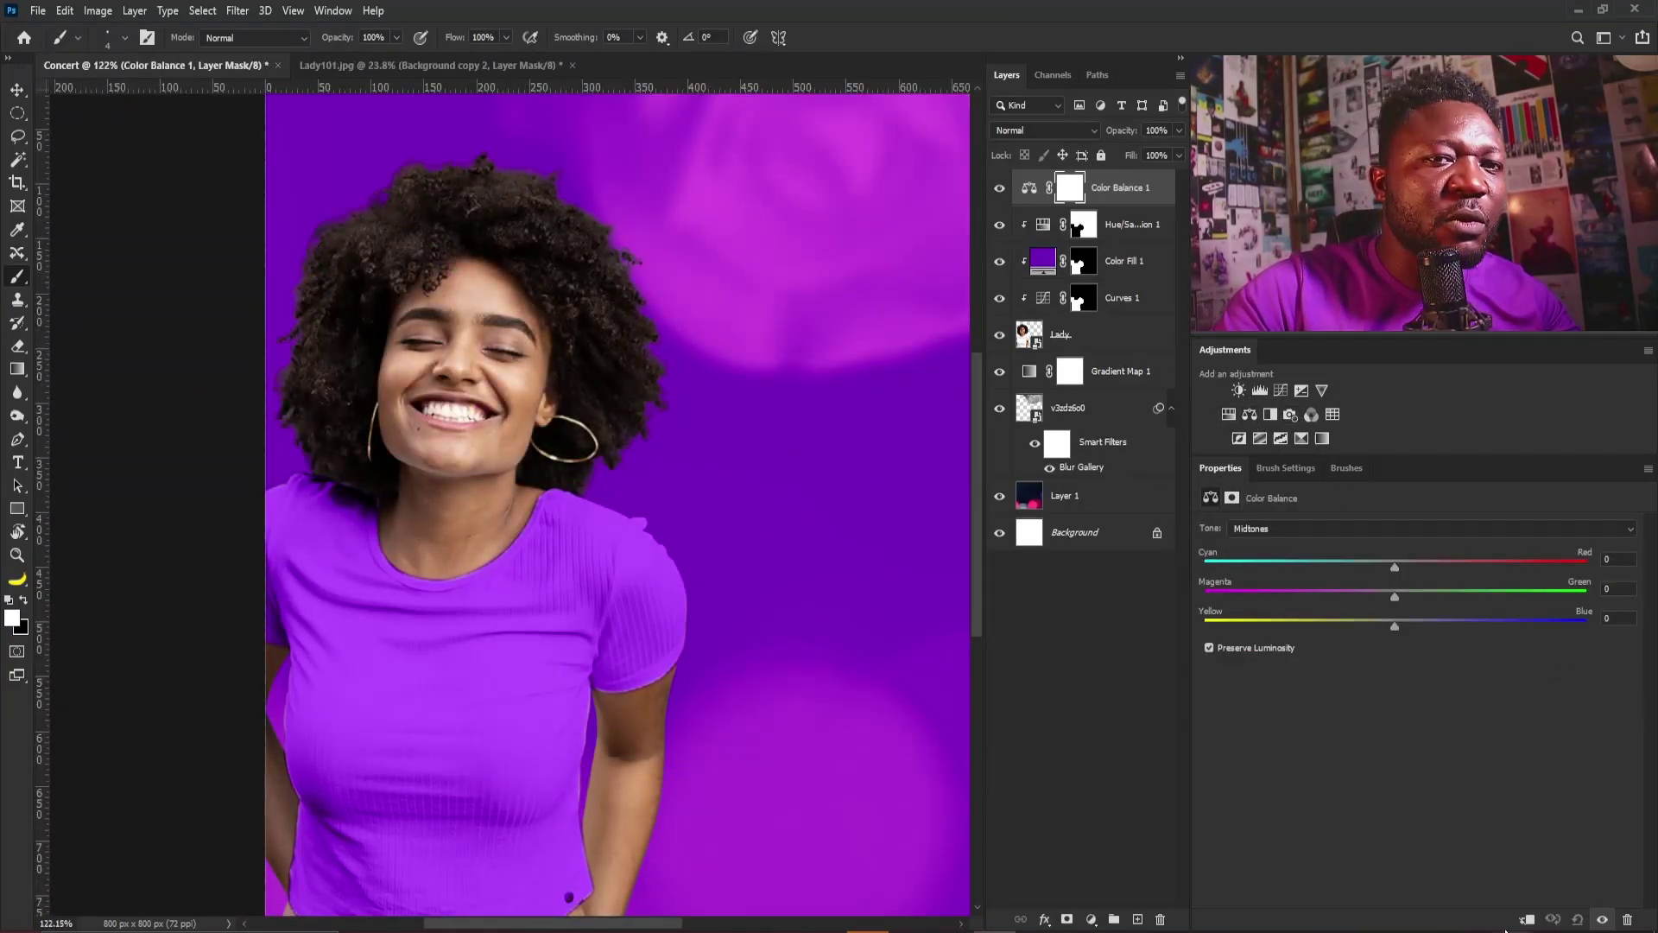
pyautogui.hotkey('ctrl', 'alt', 'g')
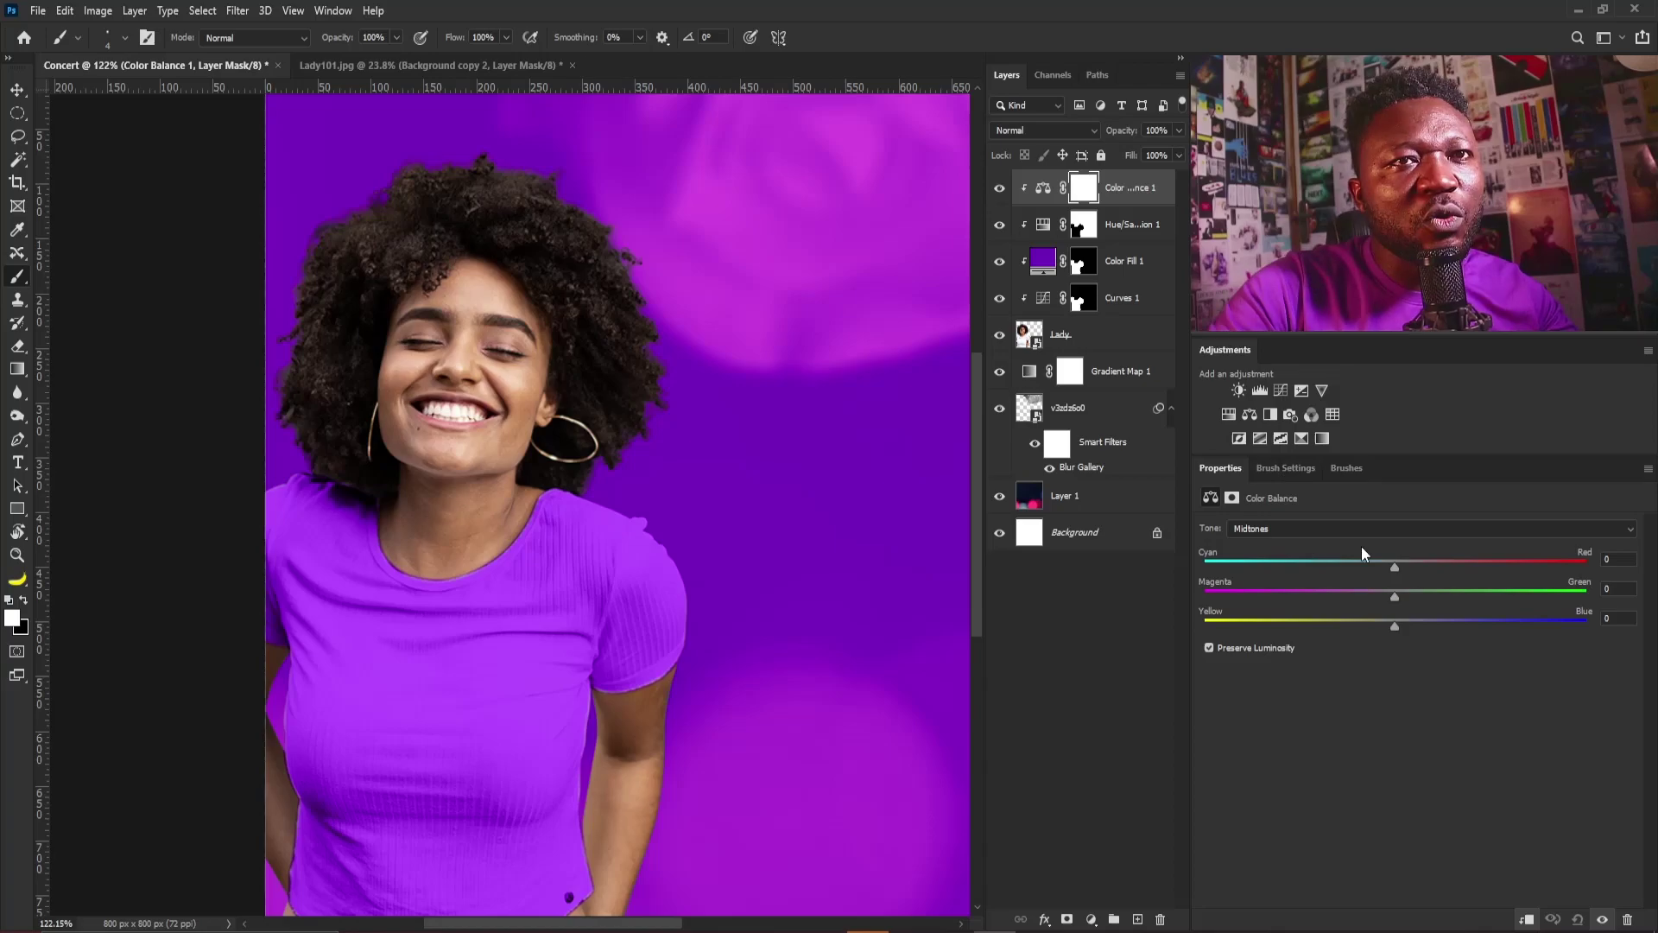
pyautogui.click(1395, 565)
pyautogui.moveTo(1396, 567); pyautogui.dragTo(1418, 562)
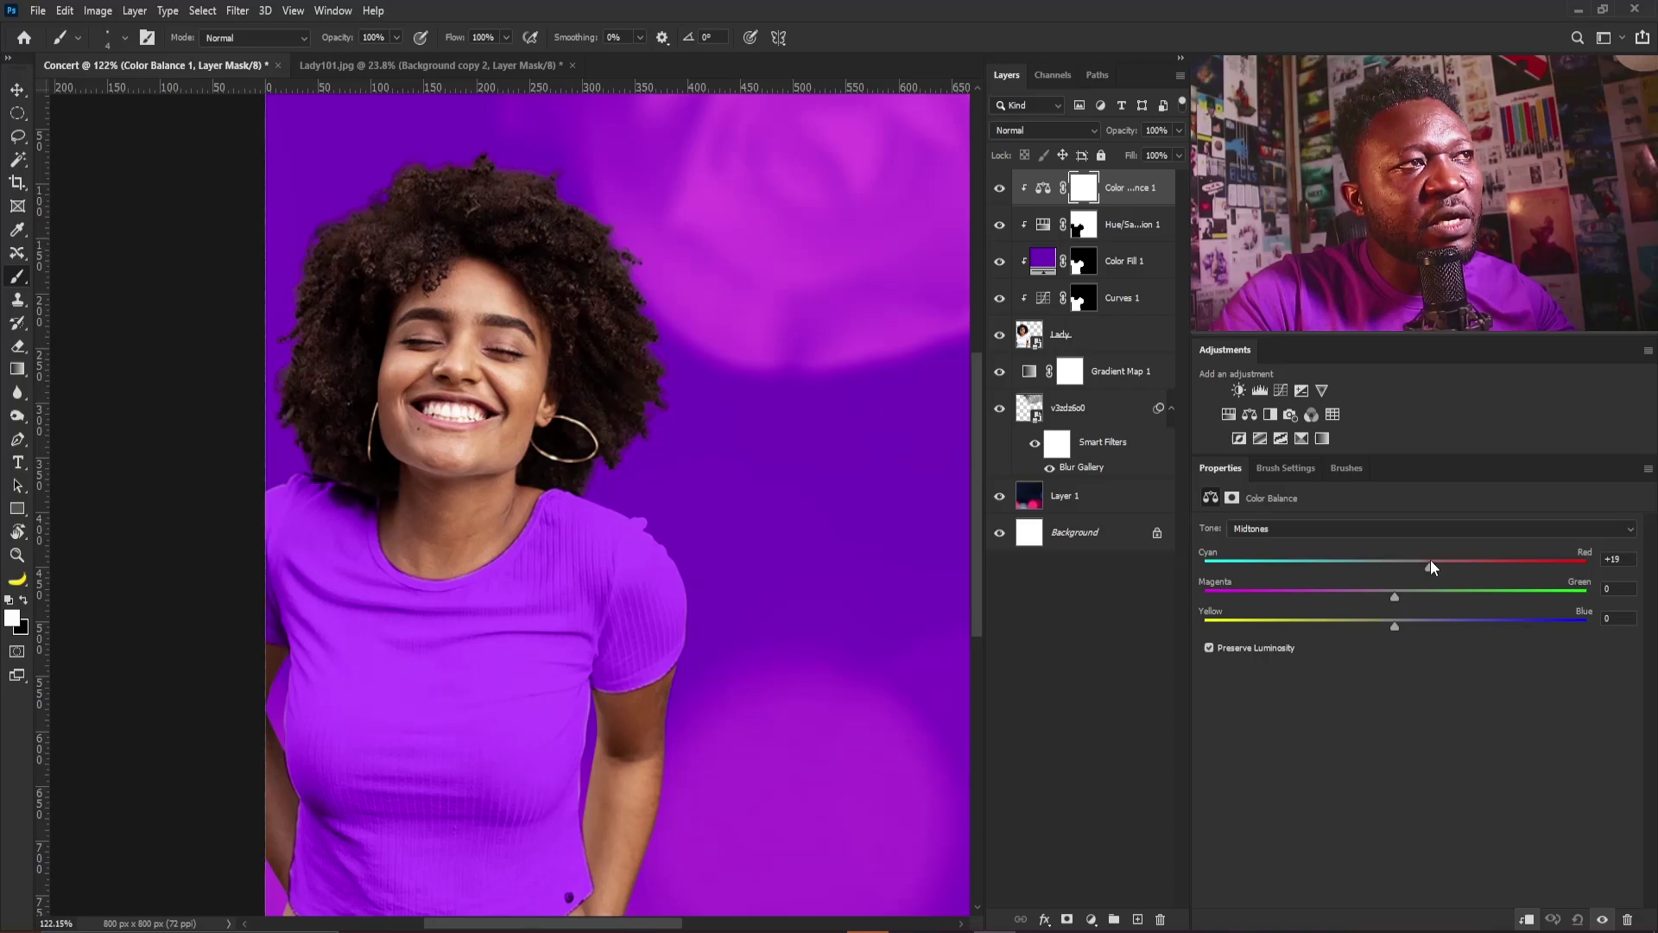
pyautogui.click(1432, 566)
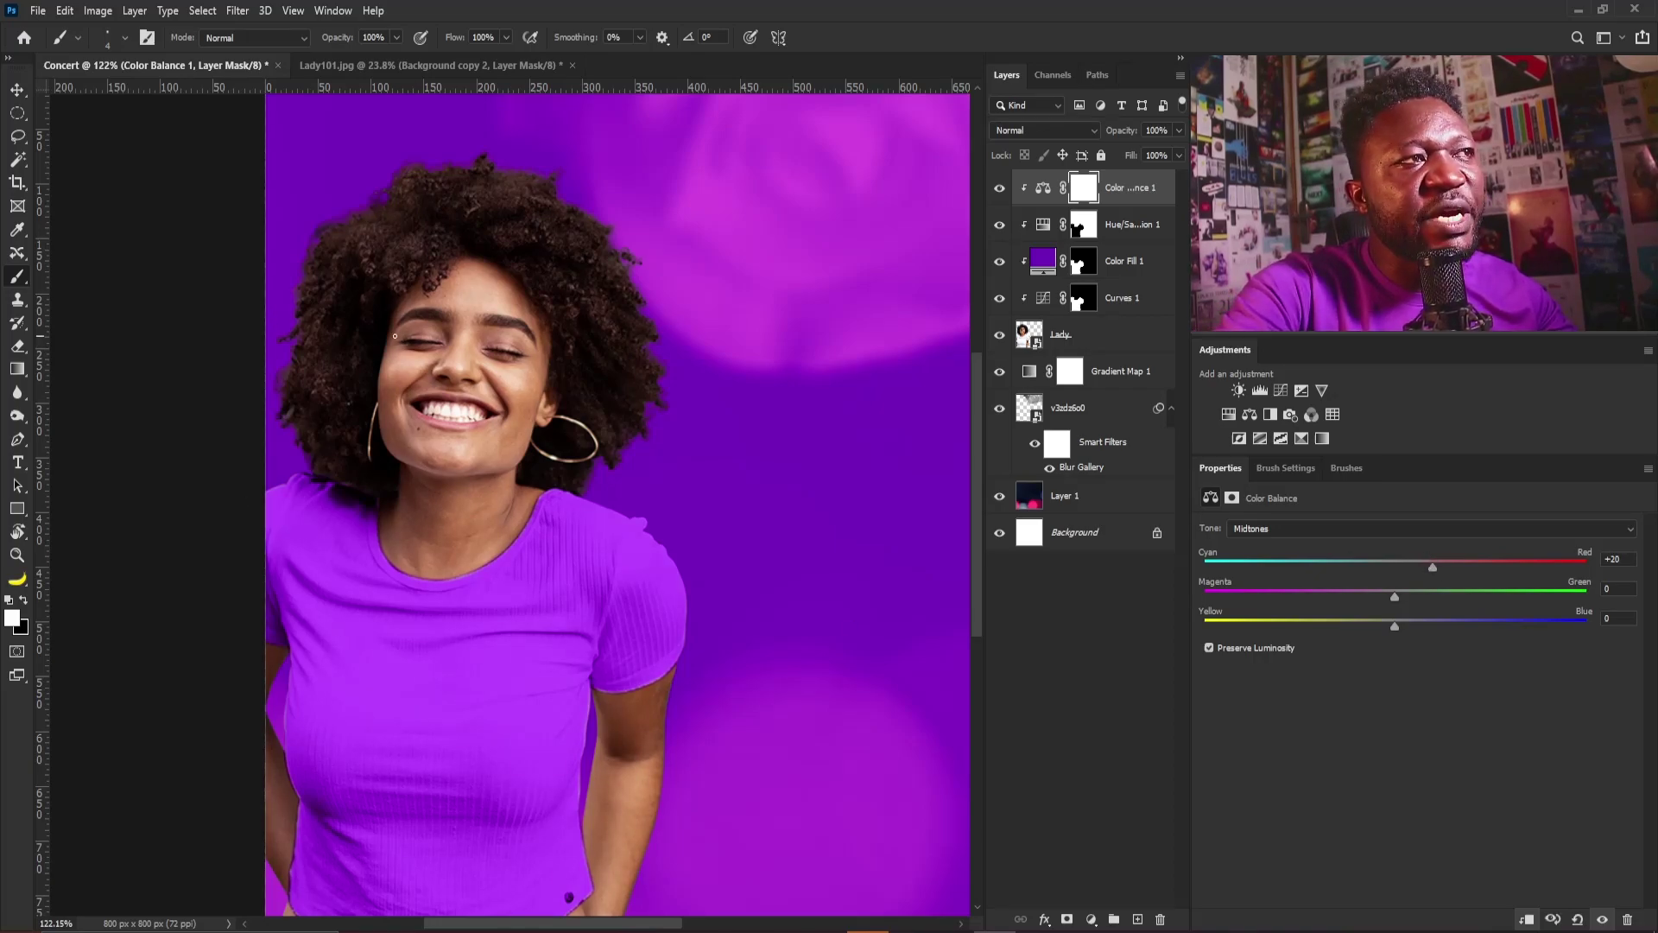
# Set the Cyan-Red value of the Color Balance shadows to +13
pyautogui.click(1278, 529)
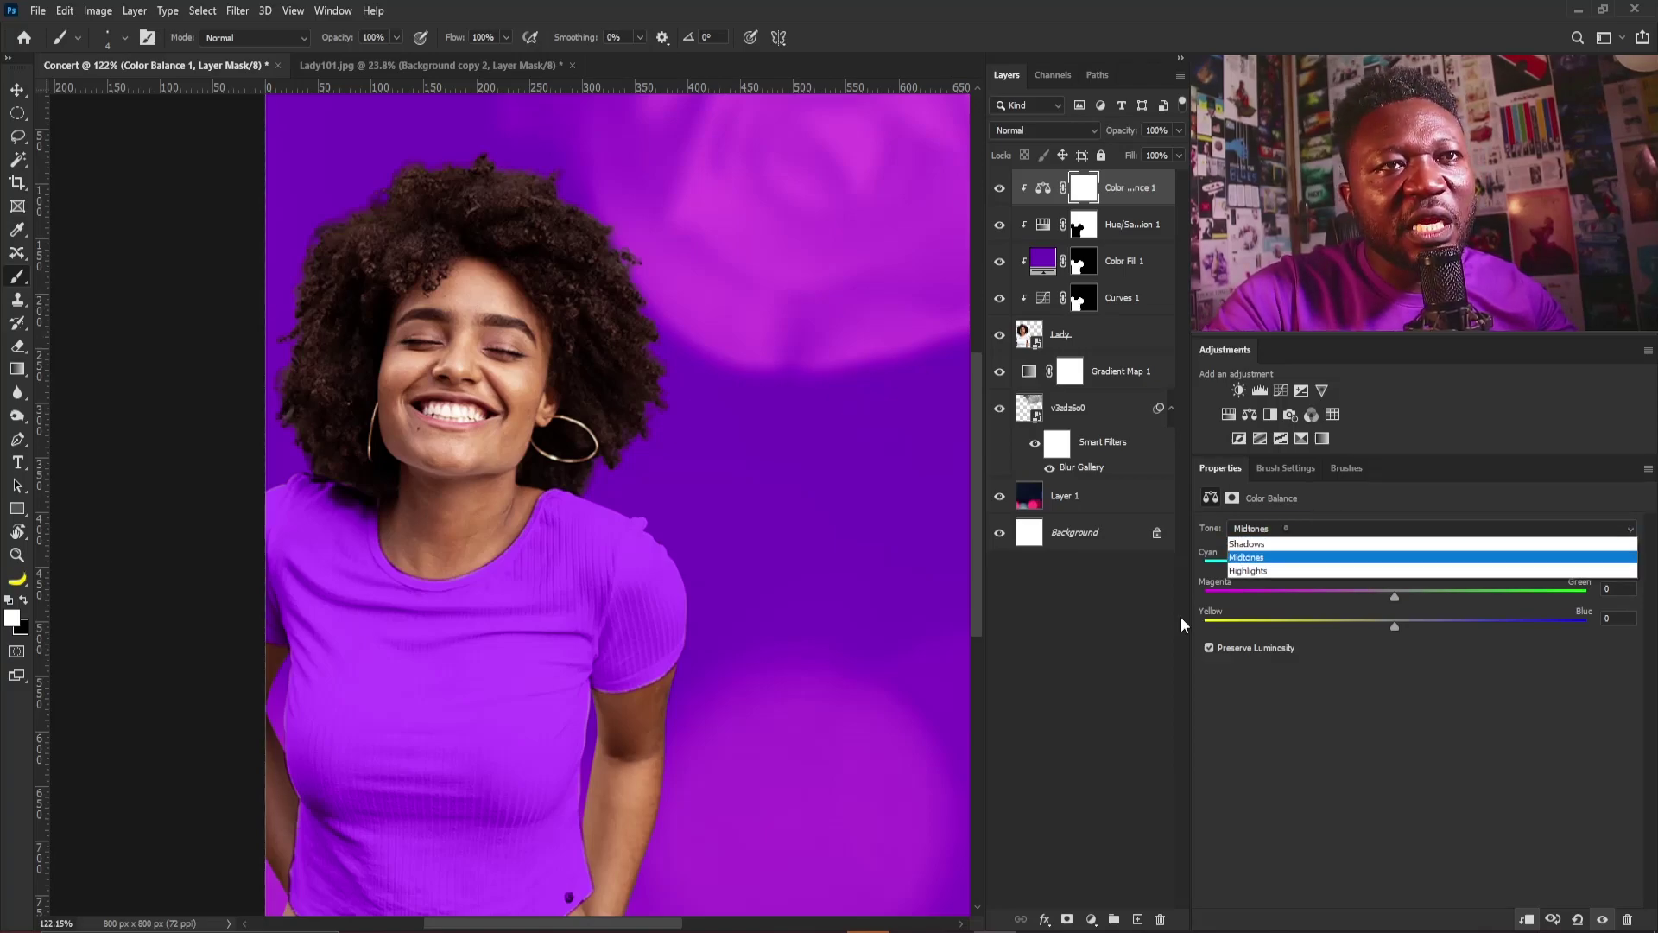
pyautogui.click(1266, 544)
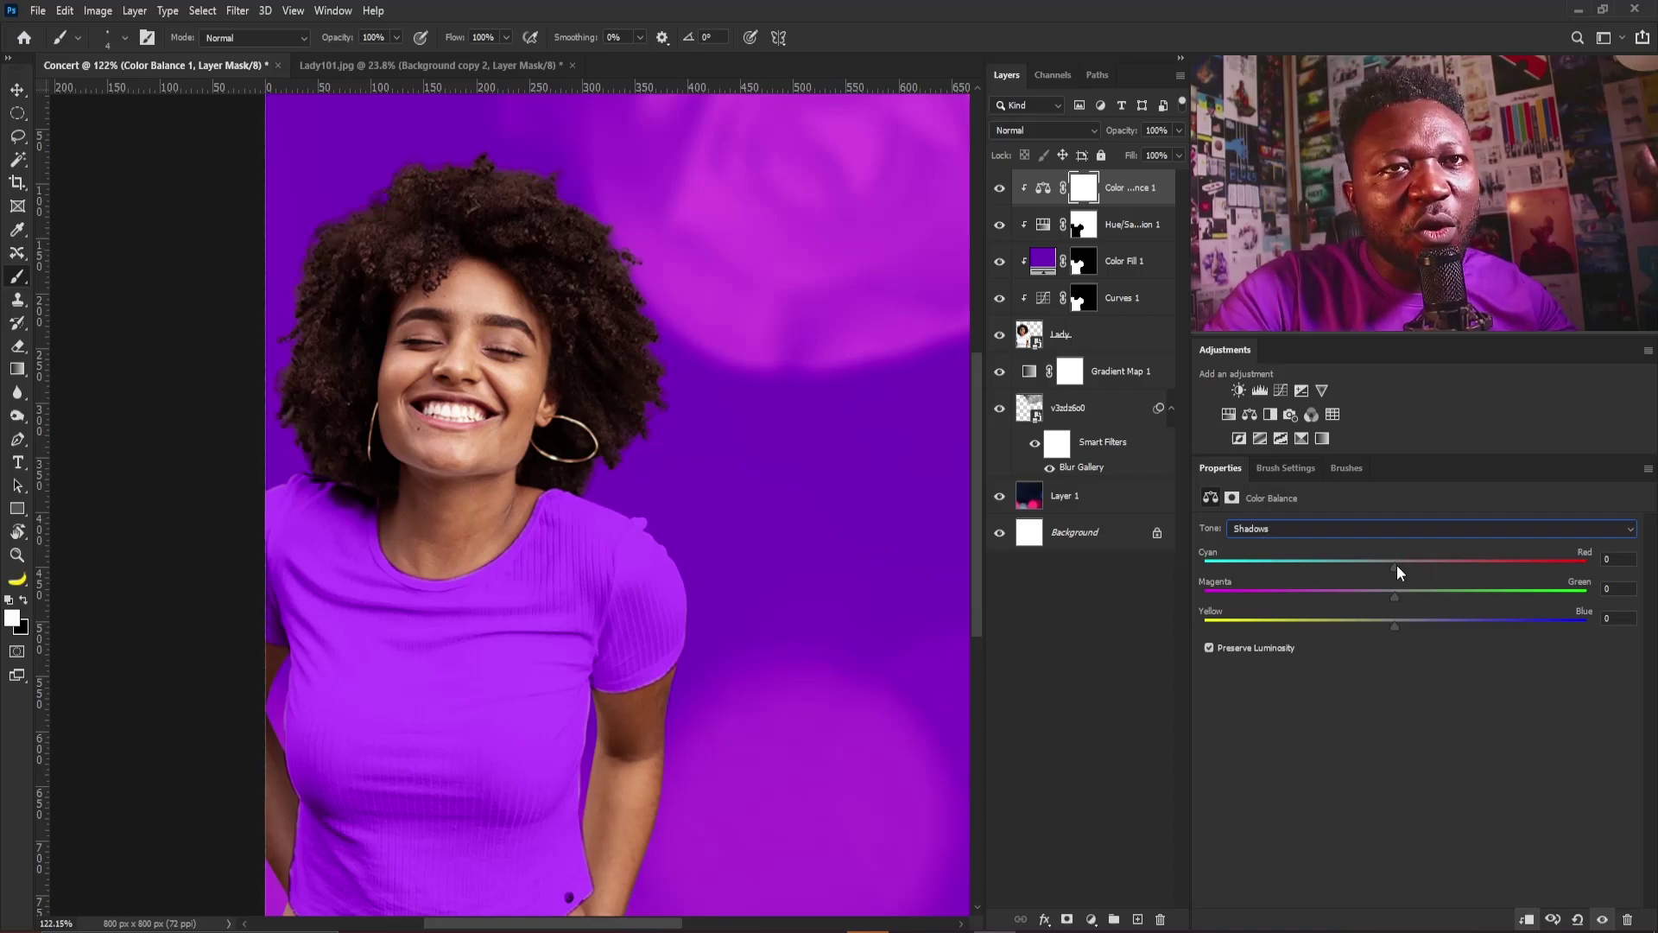
pyautogui.moveTo(1396, 567); pyautogui.dragTo(1403, 570)
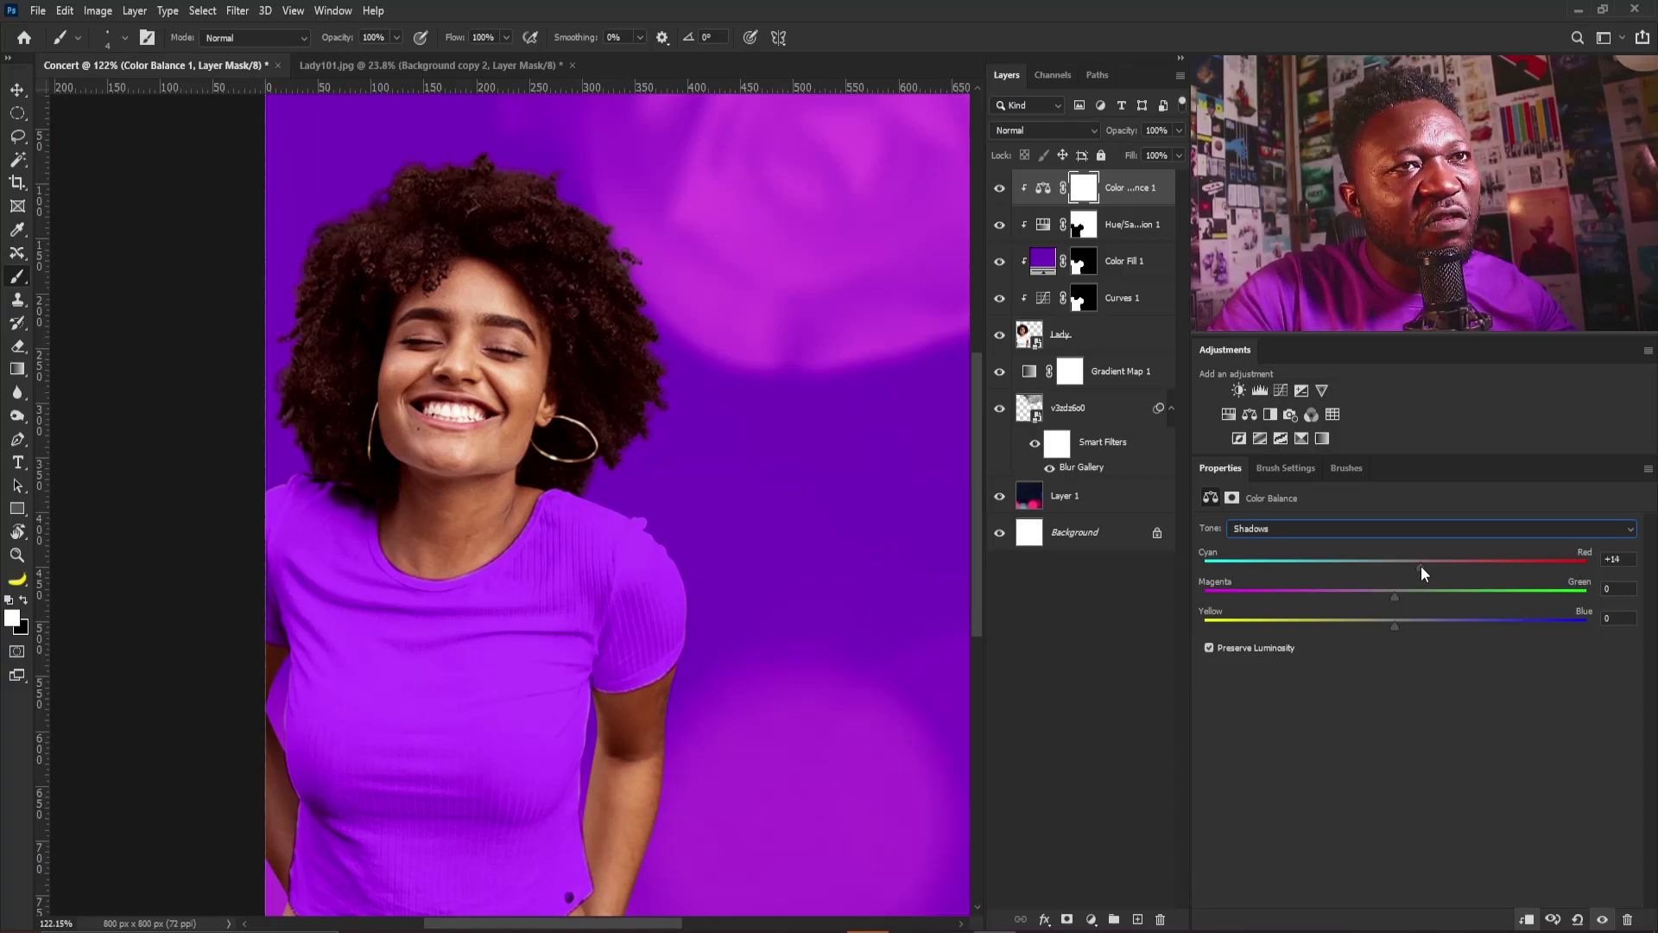
# Paint black over the woman's hair on the Color Balance mask, adjusting the brush size to follow the hair's edges
pyautogui.moveTo(563, 254); pyautogui.dragTo(536, 277)
pyautogui.moveTo(424, 308); pyautogui.dragTo(505, 429)
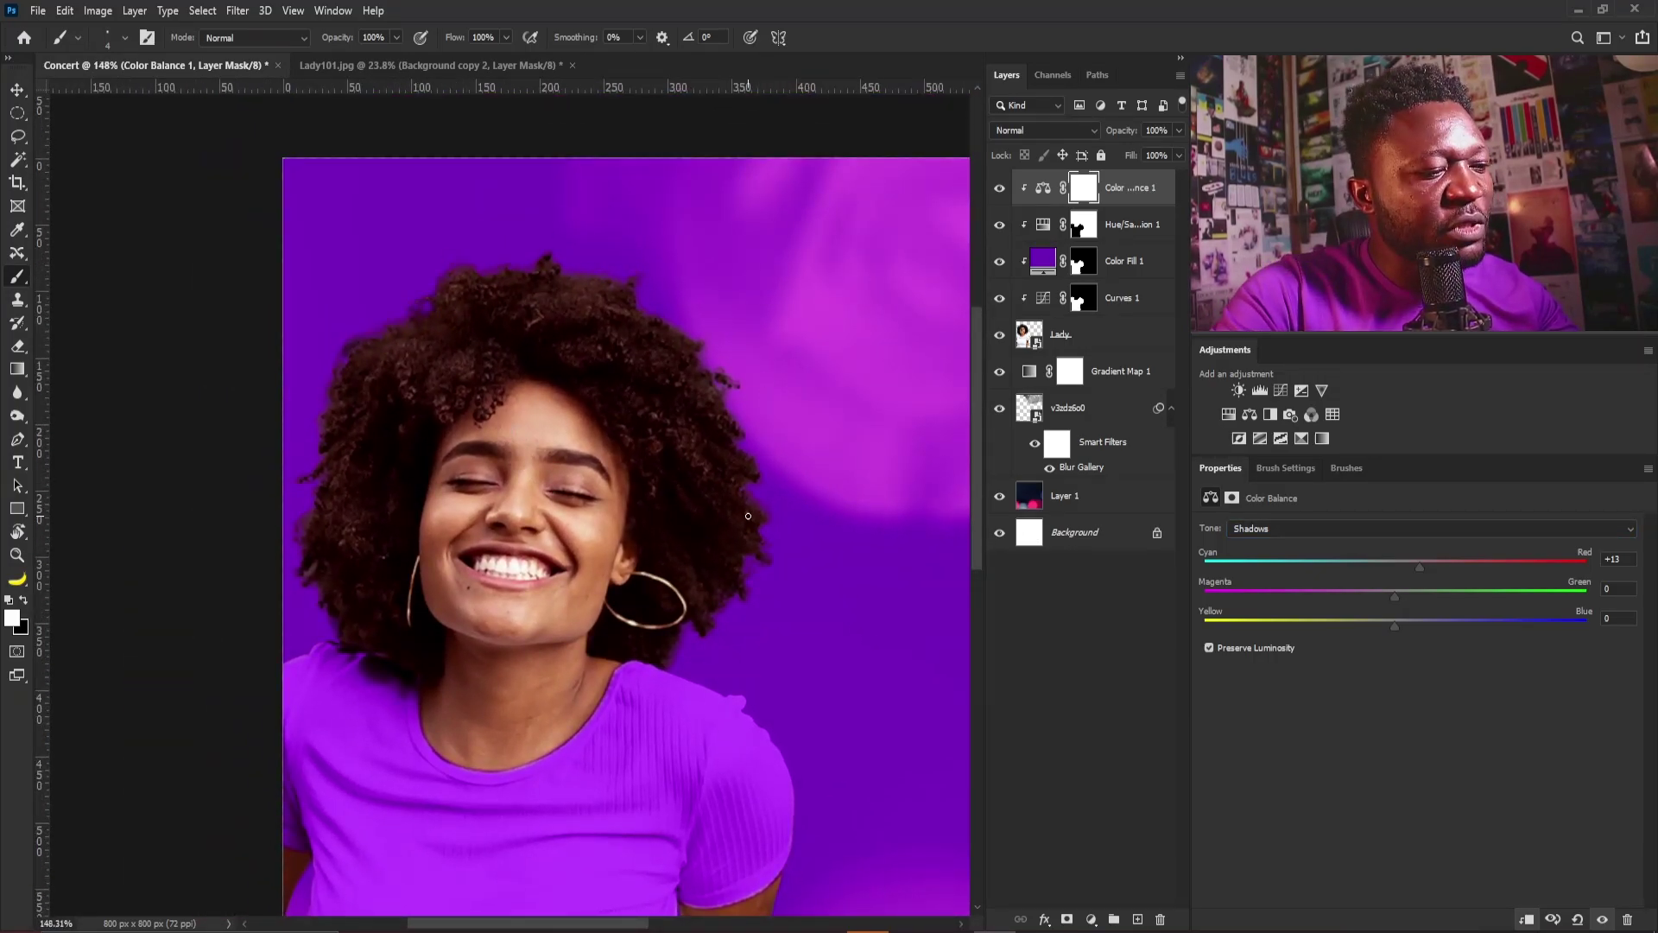
pyautogui.press(']')
pyautogui.press(']')
pyautogui.press(']')
pyautogui.press(']')
pyautogui.press(']')
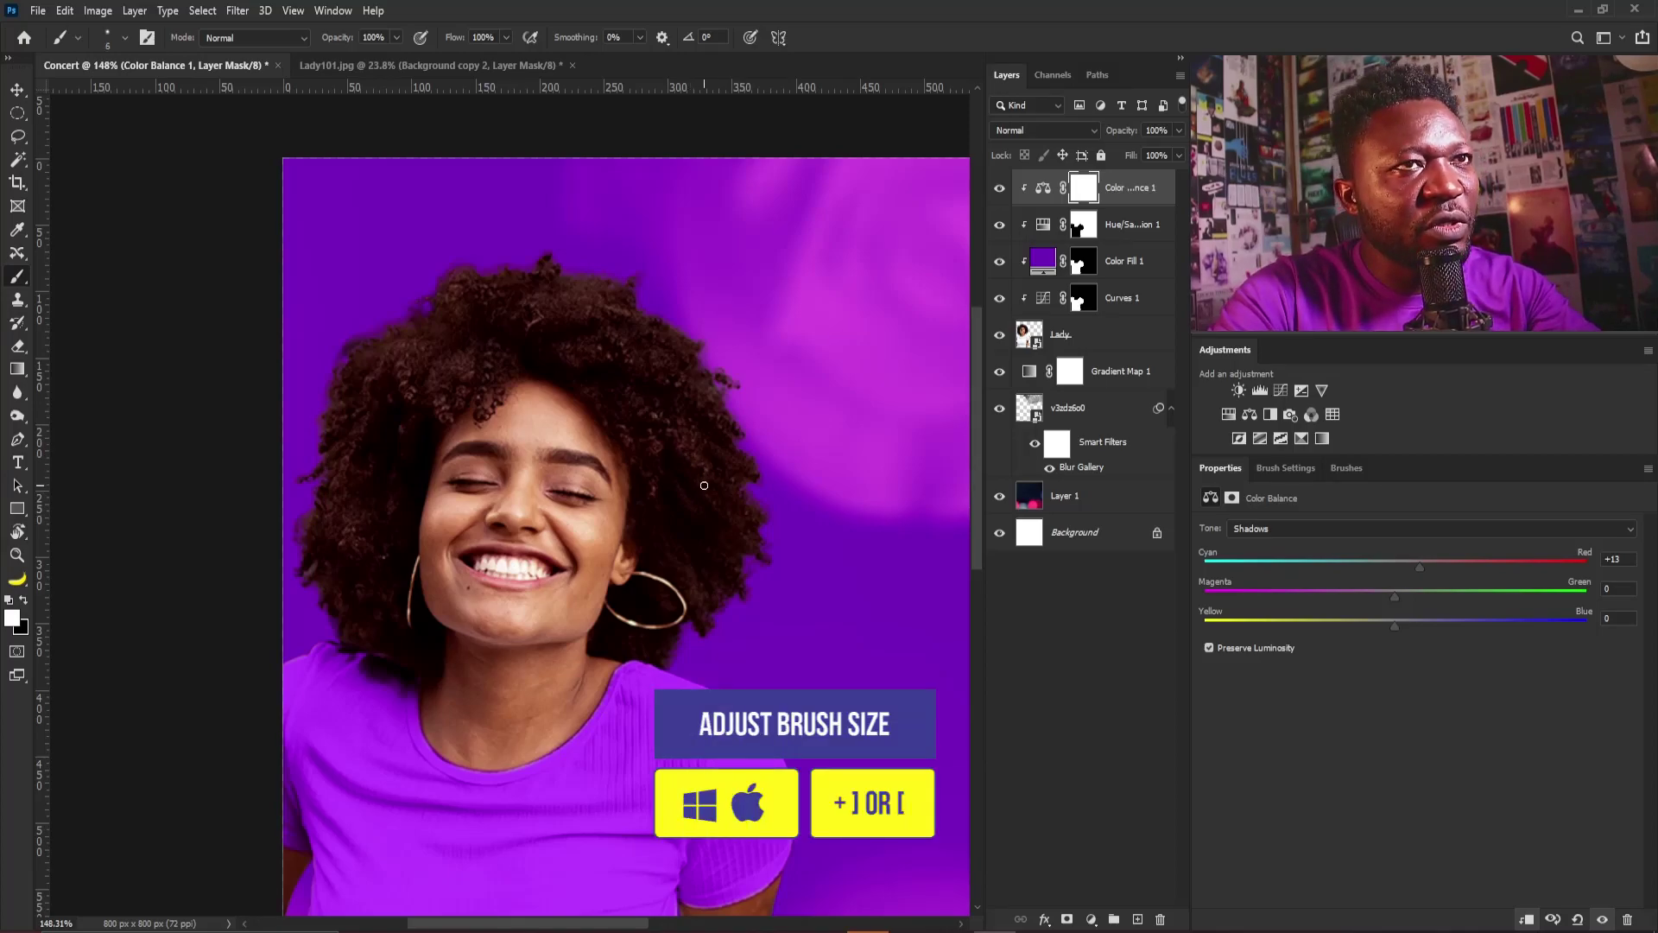
pyautogui.press(']')
pyautogui.press(']')
pyautogui.press(']')
pyautogui.press(']')
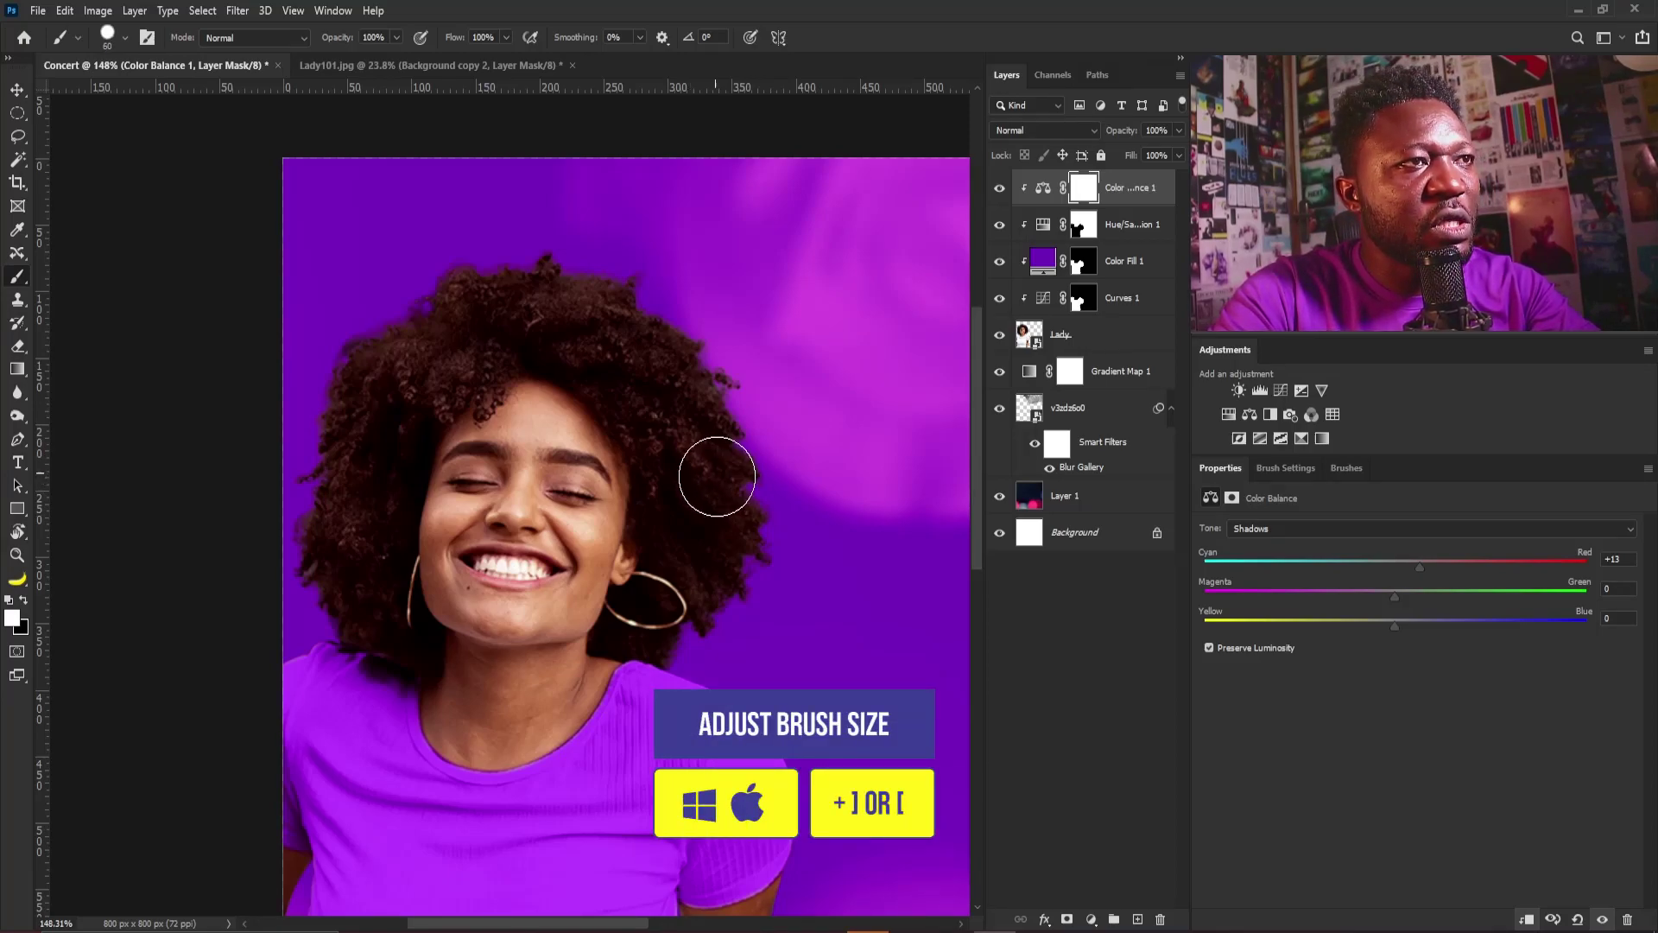
pyautogui.click(23, 600)
pyautogui.moveTo(672, 471); pyautogui.dragTo(658, 367)
pyautogui.press('[')
pyautogui.press('[')
pyautogui.press('[')
pyautogui.press('[')
pyautogui.press('[')
pyautogui.press('[')
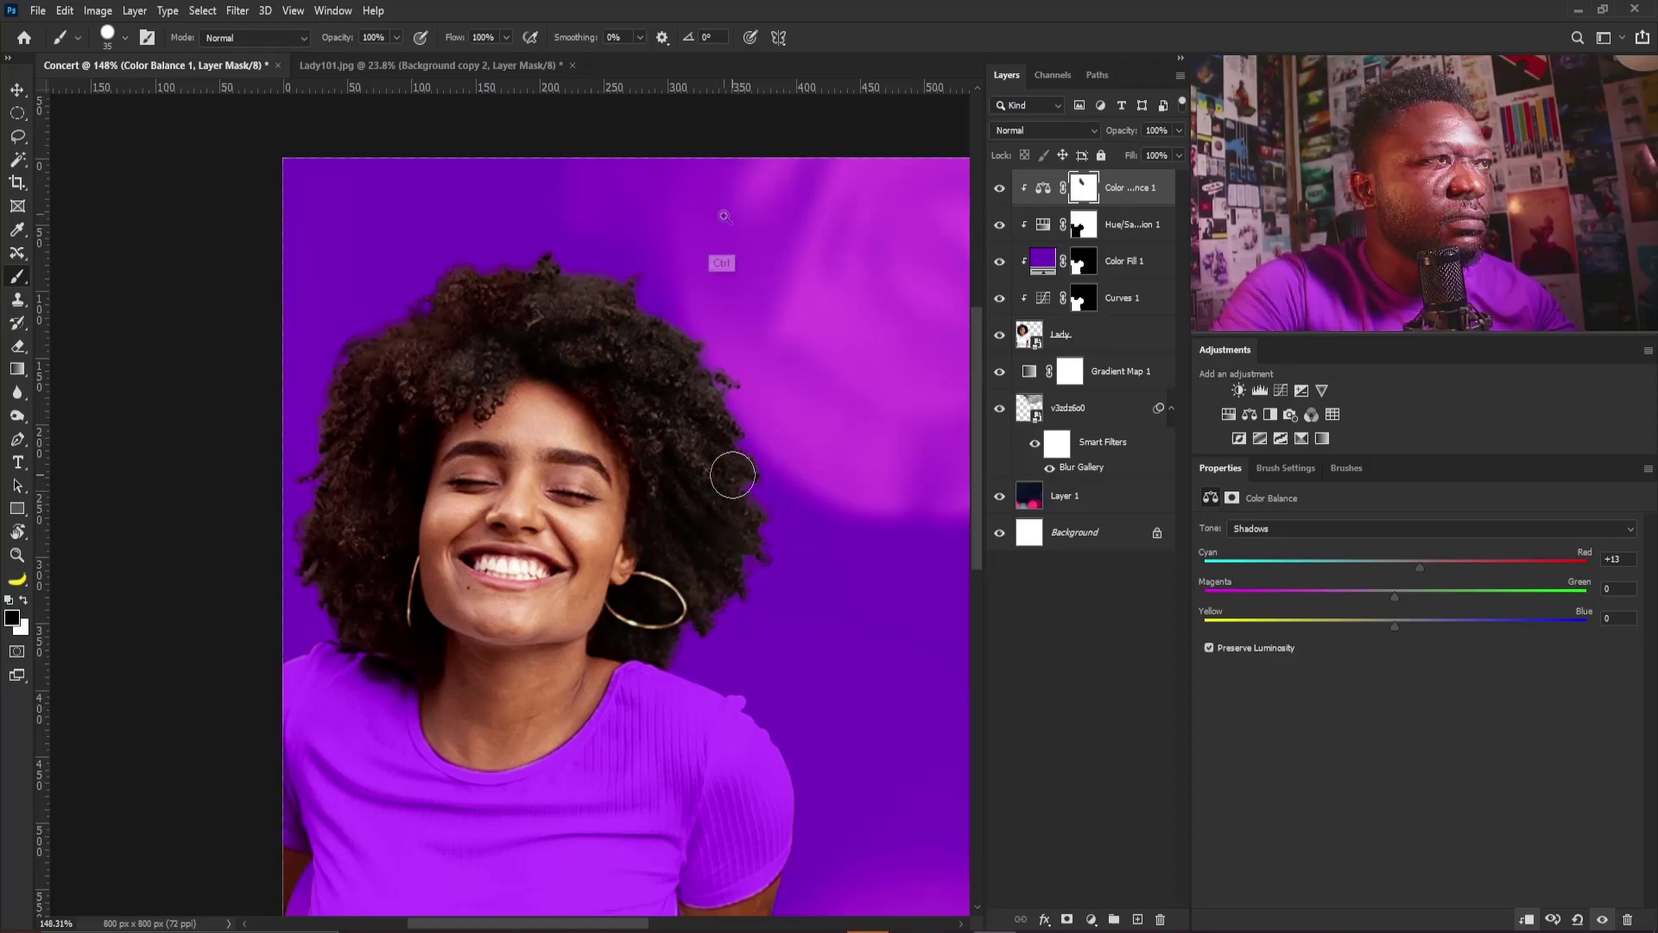
pyautogui.moveTo(721, 215); pyautogui.dragTo(675, 328)
pyautogui.moveTo(366, 313); pyautogui.dragTo(873, 257)
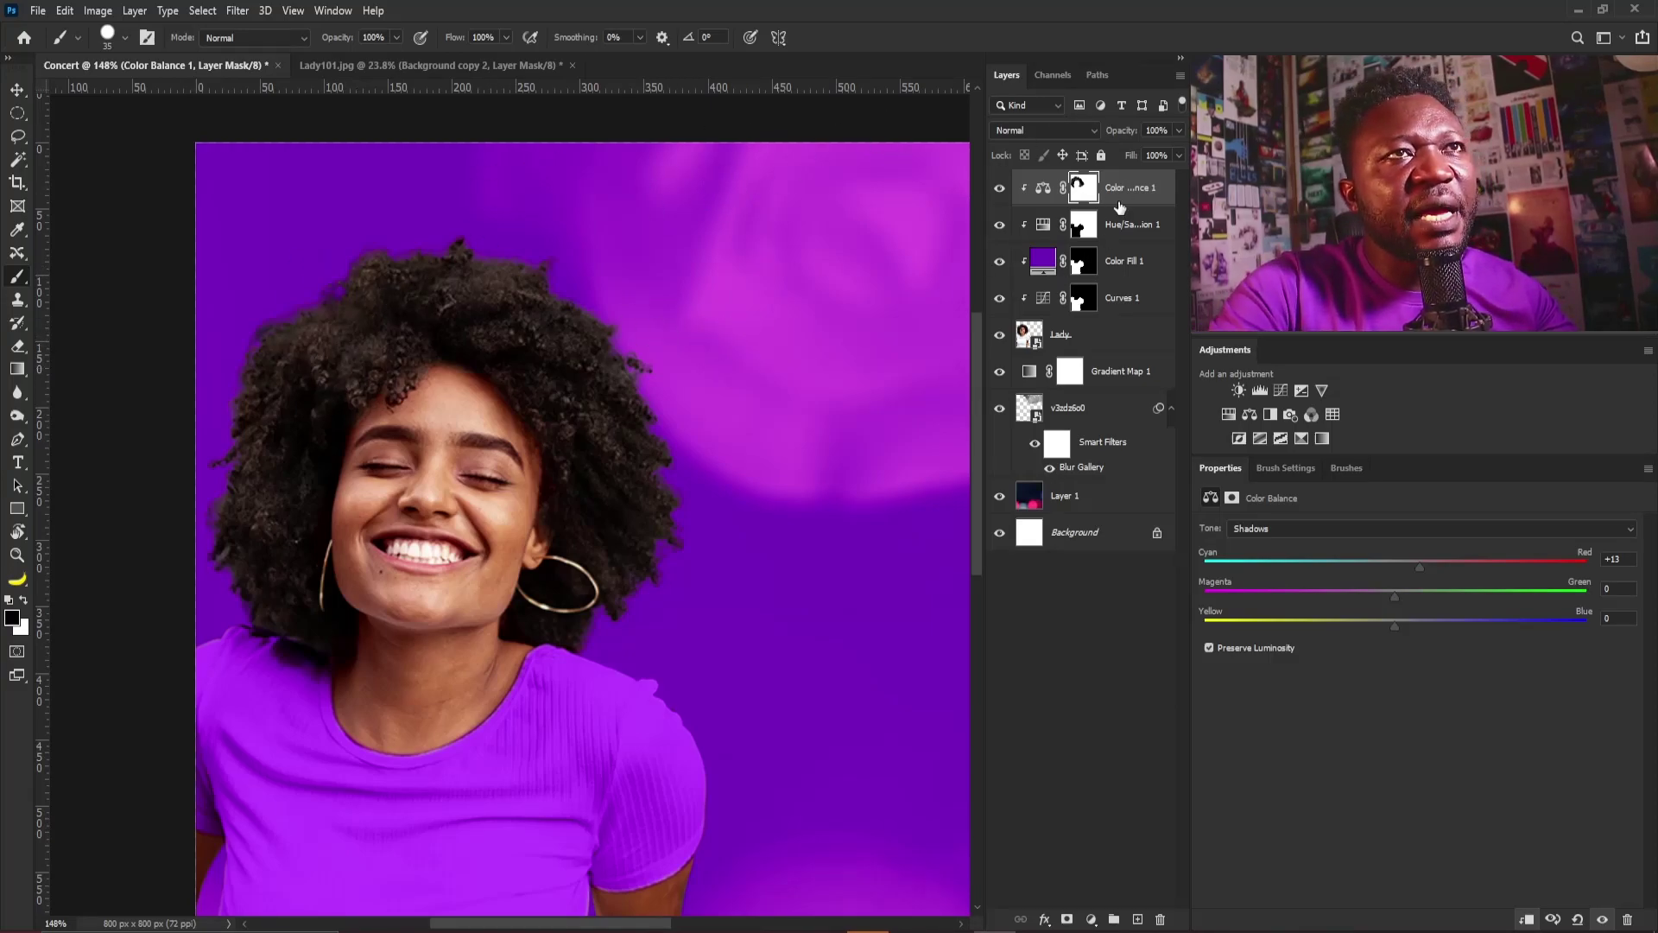
# Add a clipped Hue/Saturation adjustment just below Color Balance with saturation -63 and rename it Hair
pyautogui.click(1230, 418)
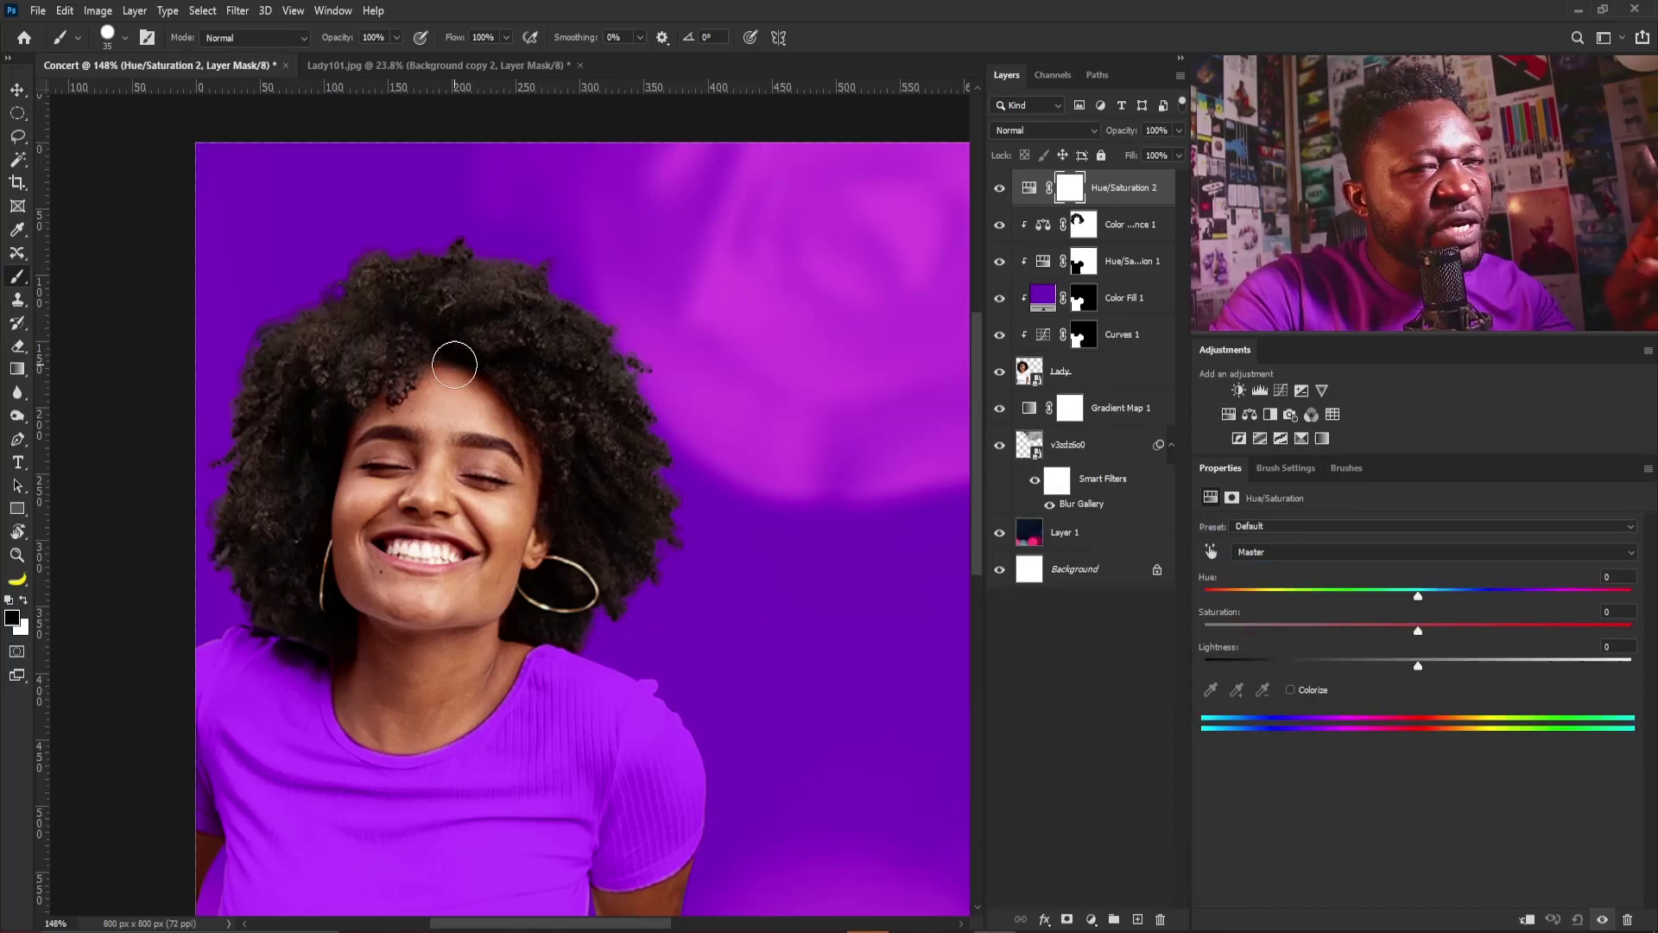
pyautogui.moveTo(1114, 188); pyautogui.dragTo(1110, 244)
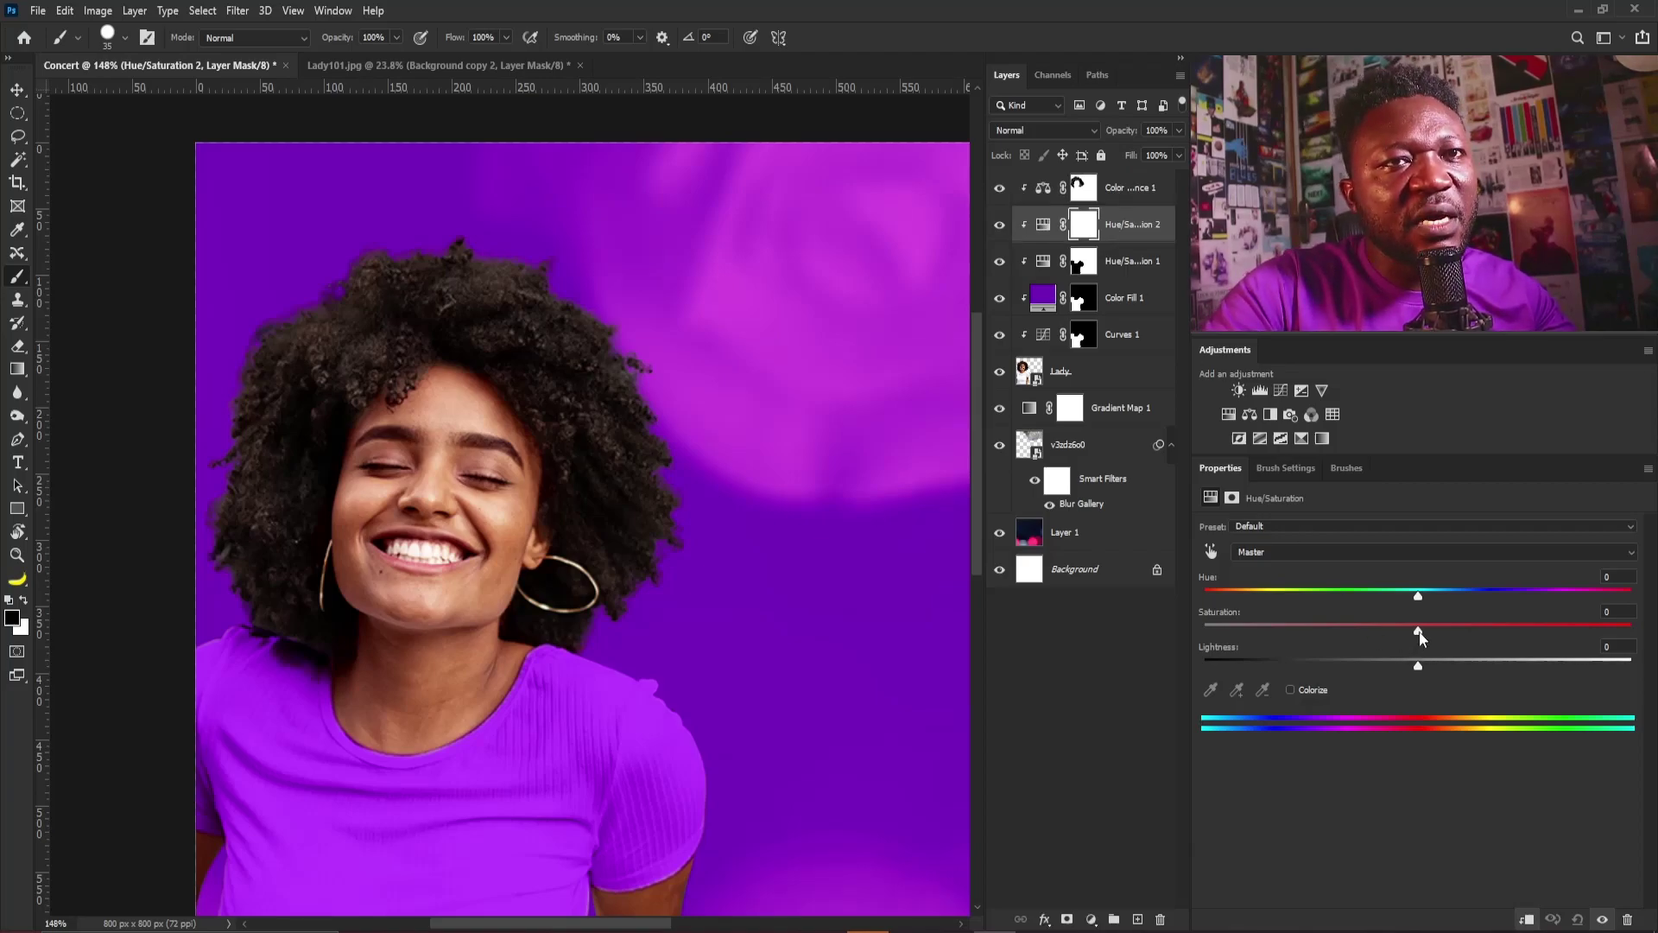
pyautogui.moveTo(1418, 631); pyautogui.dragTo(1295, 630)
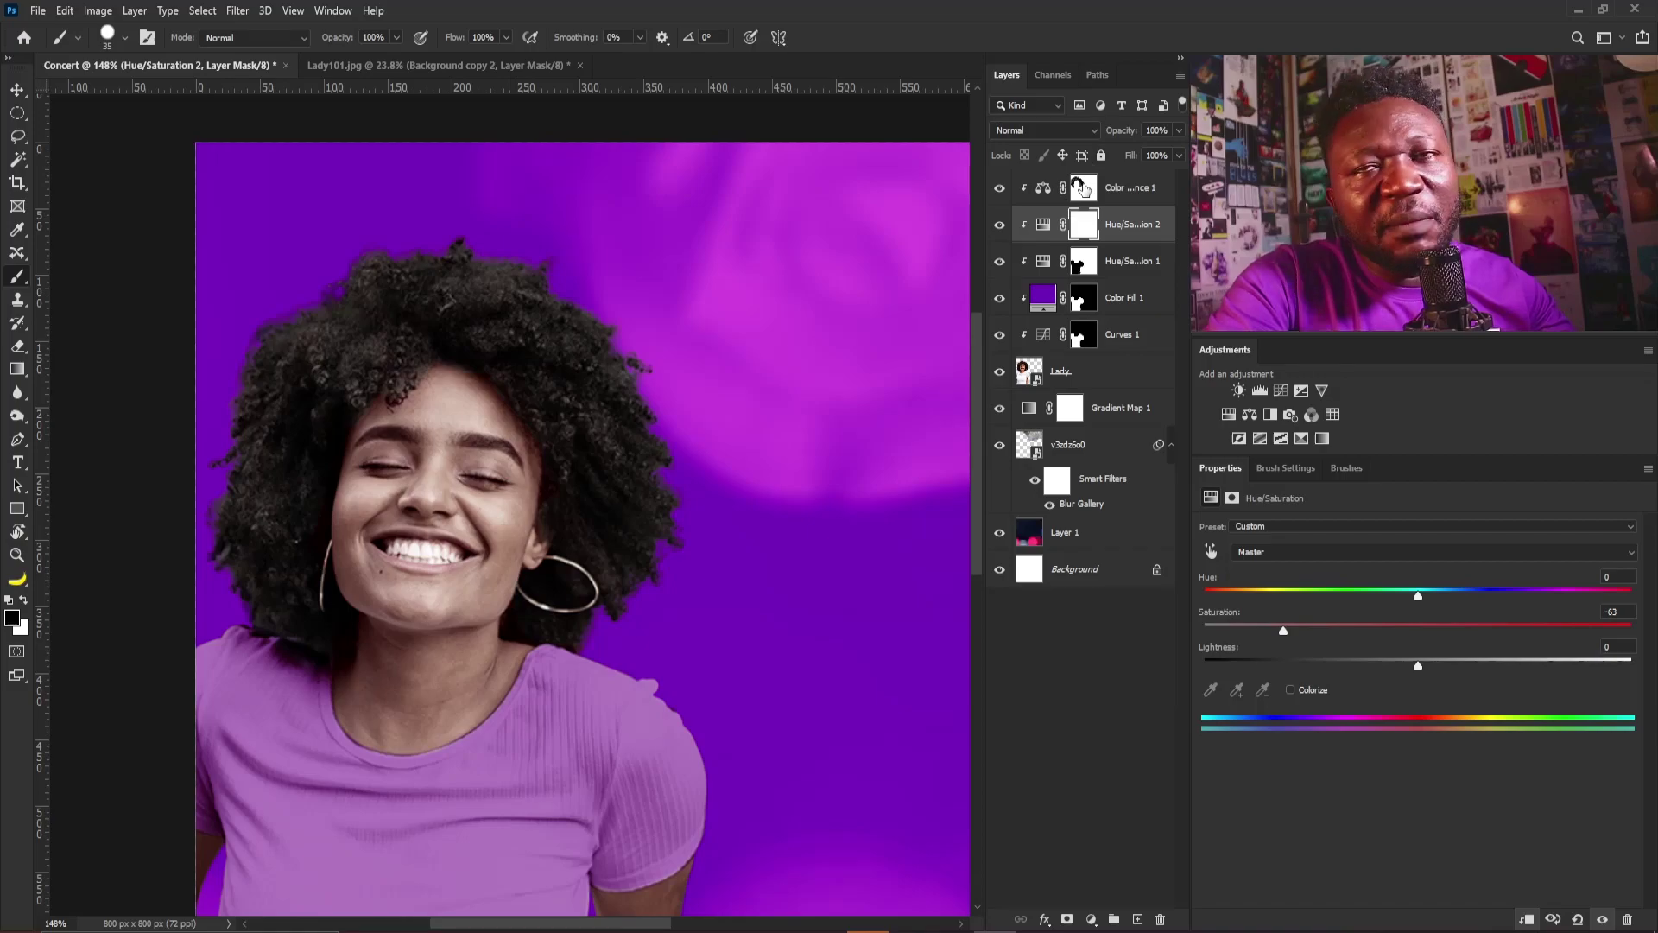
pyautogui.doubleClick(1124, 227)
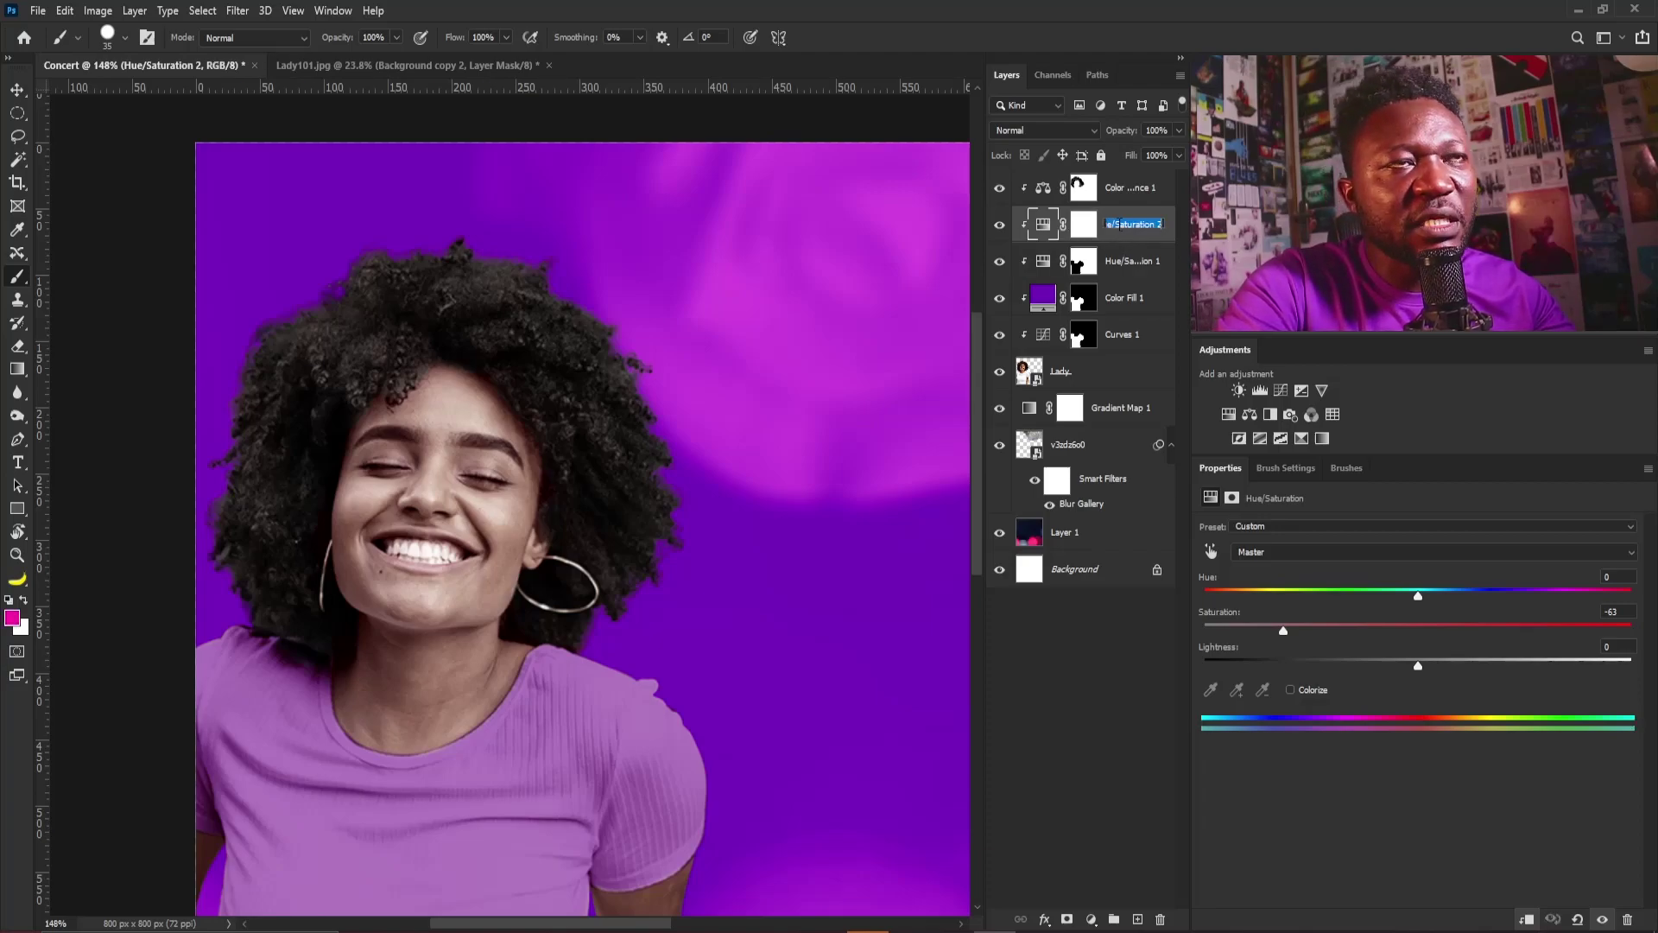
pyautogui.write('Hair')
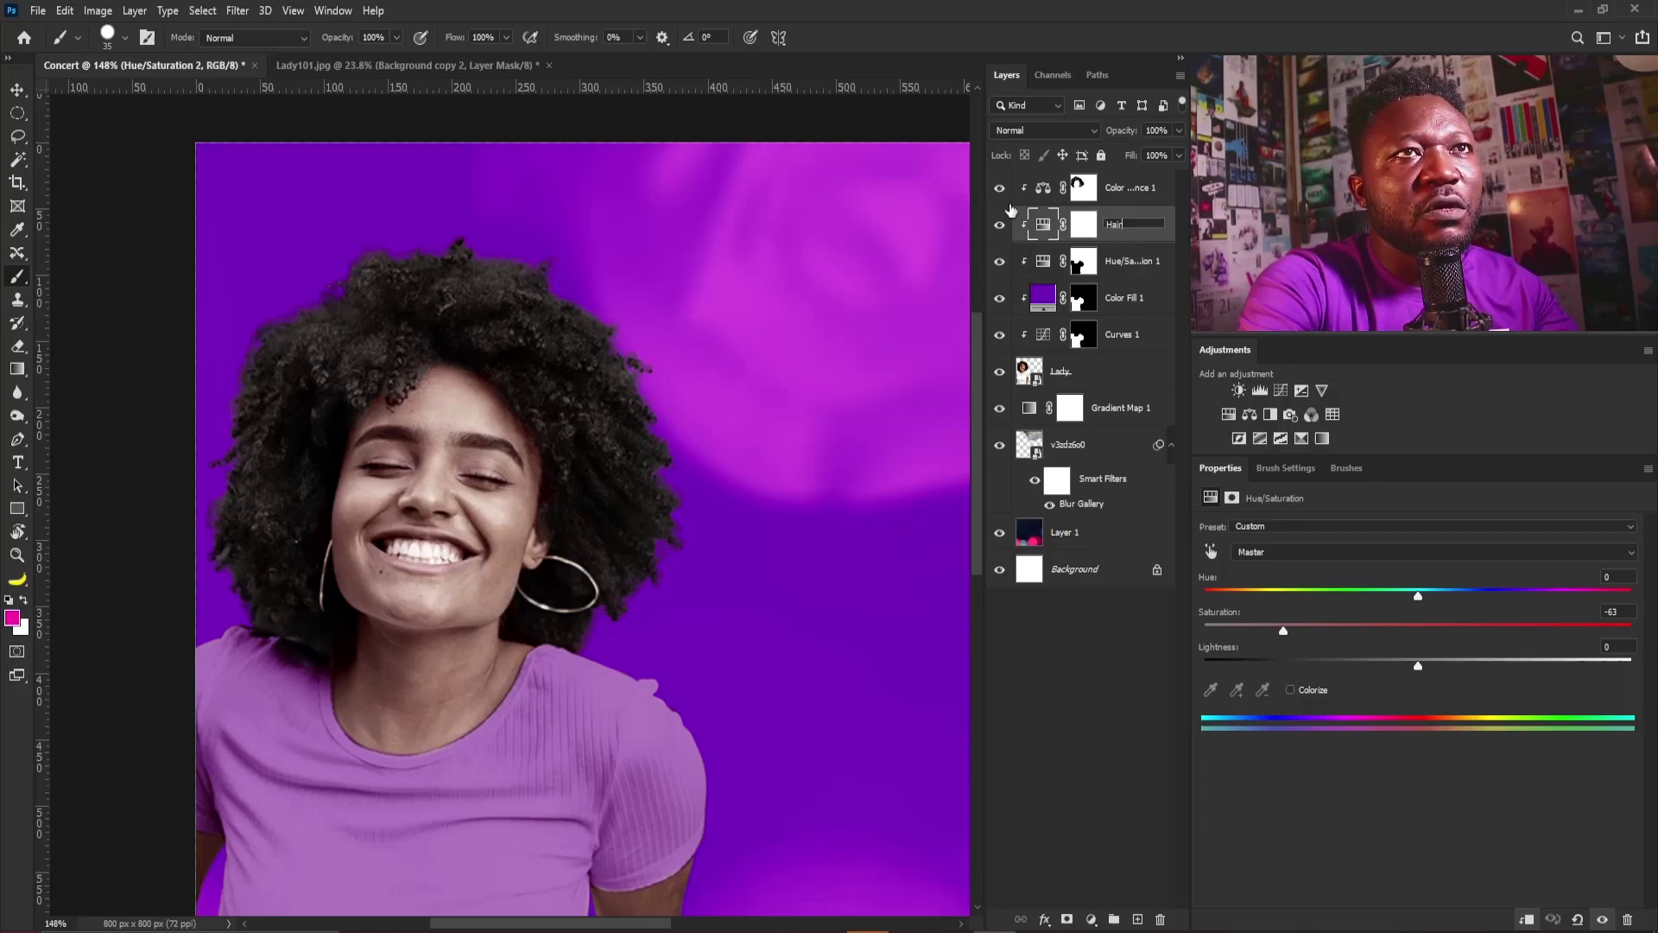
pyautogui.press('Return')
# Copy the Color Balance mask onto the Hair layer and invert it to limit the desaturation to the hair
pyautogui.press('alt')
pyautogui.moveTo(1089, 226); pyautogui.dragTo(1087, 227)
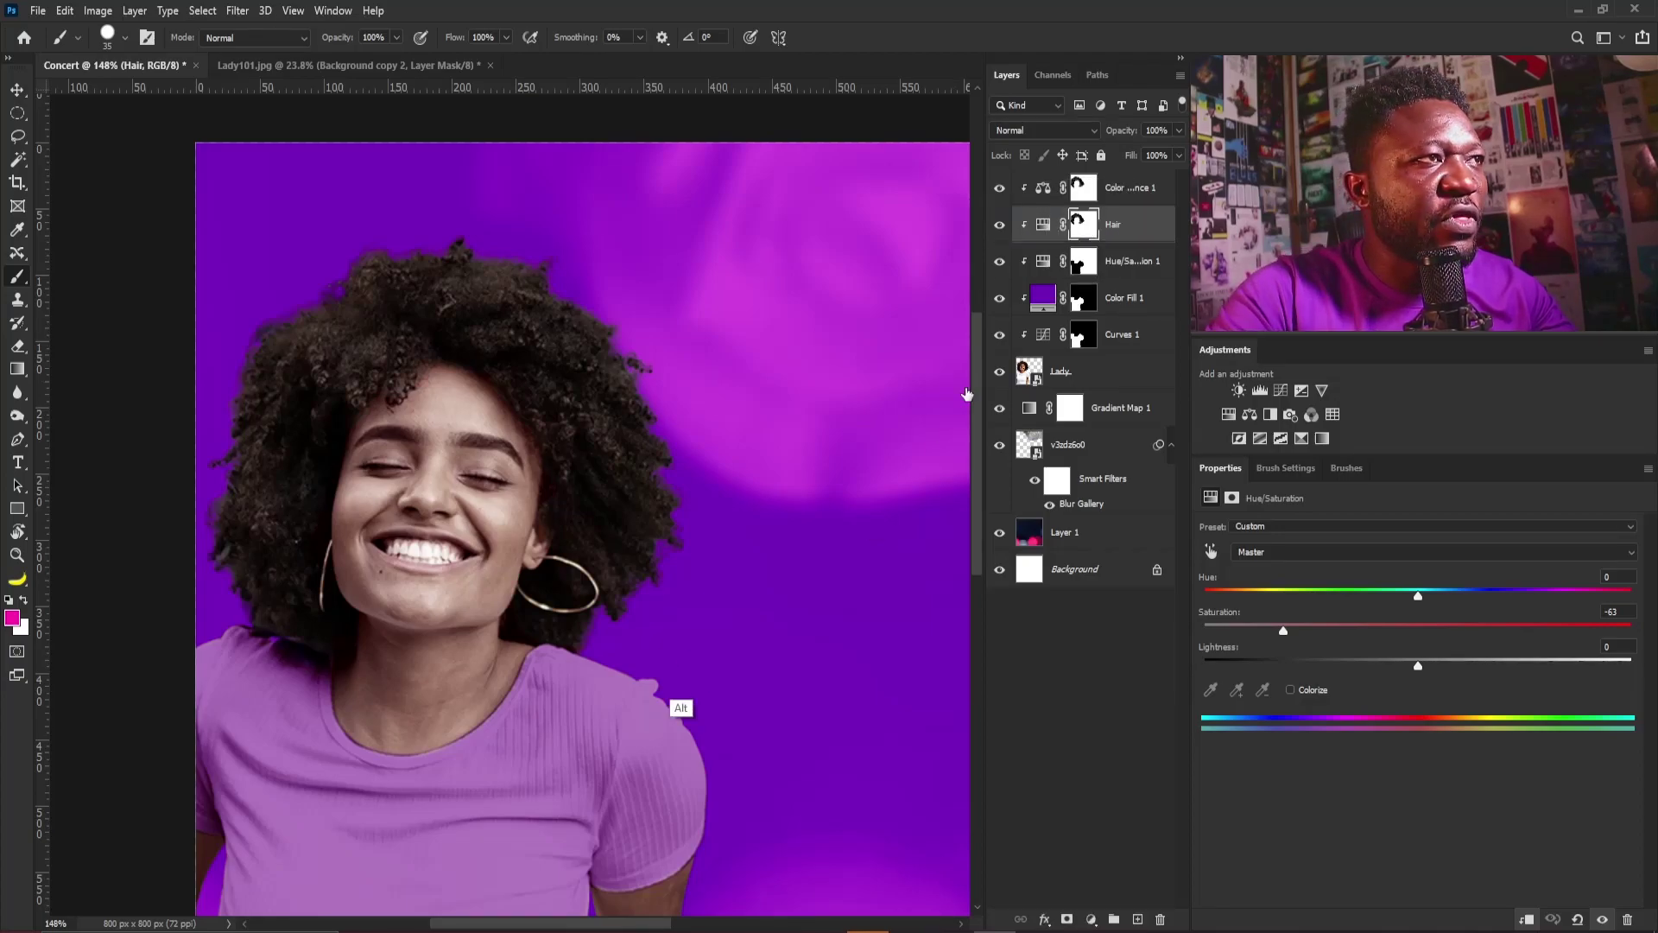
pyautogui.press('d')
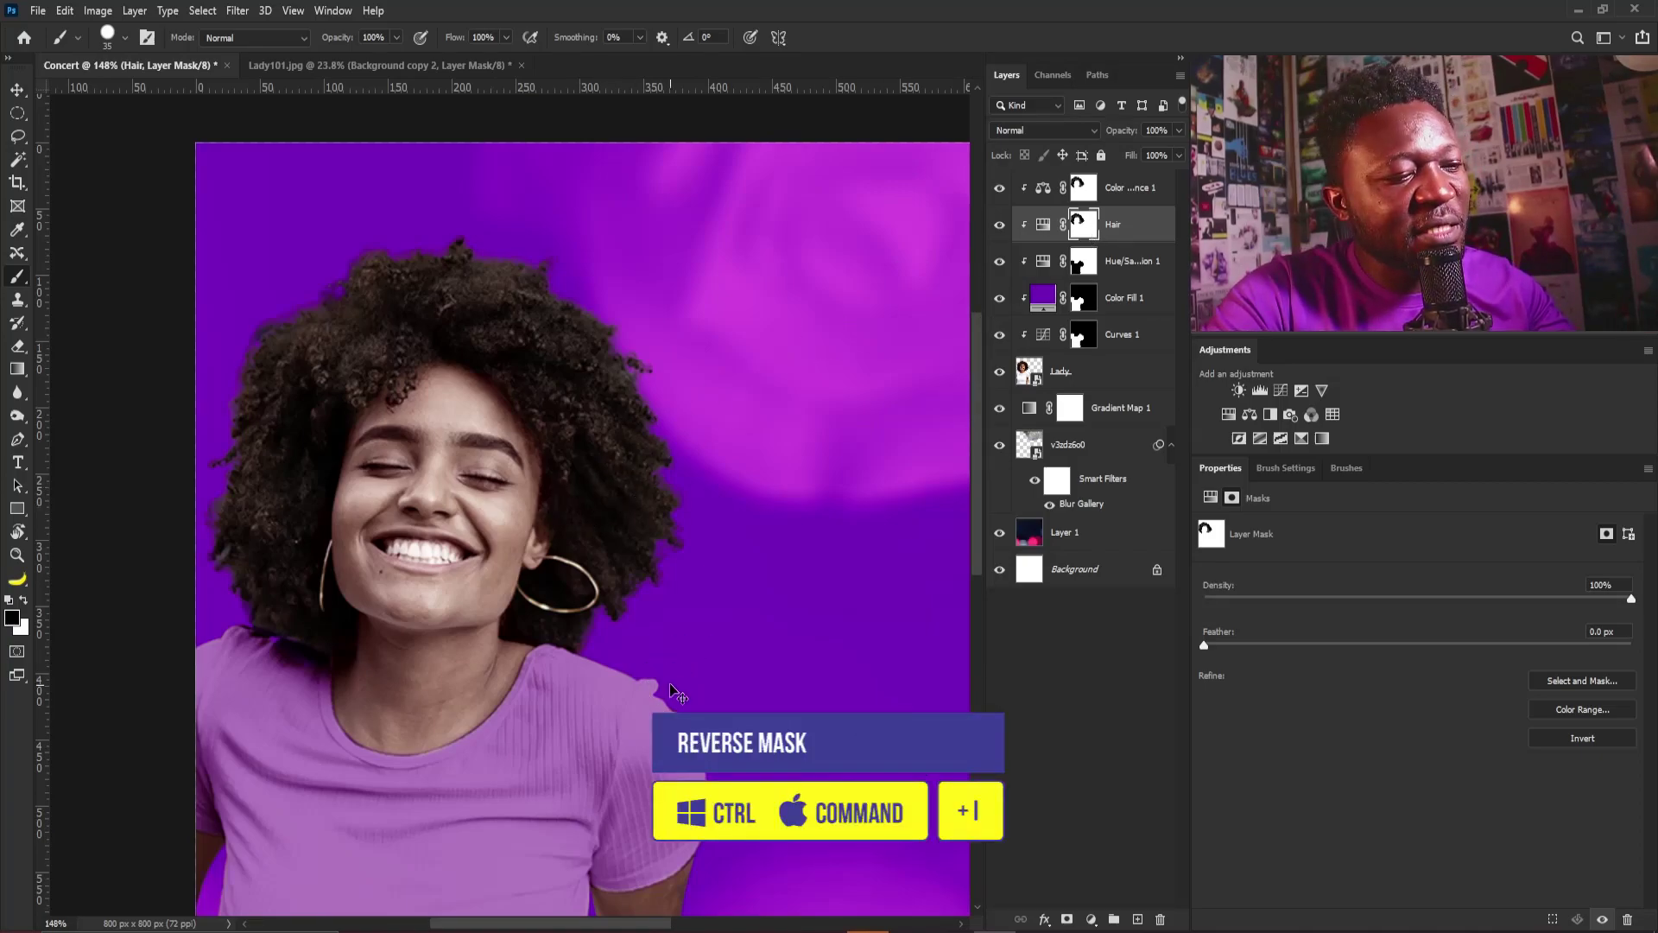
pyautogui.hotkey('ctrl', 'i')
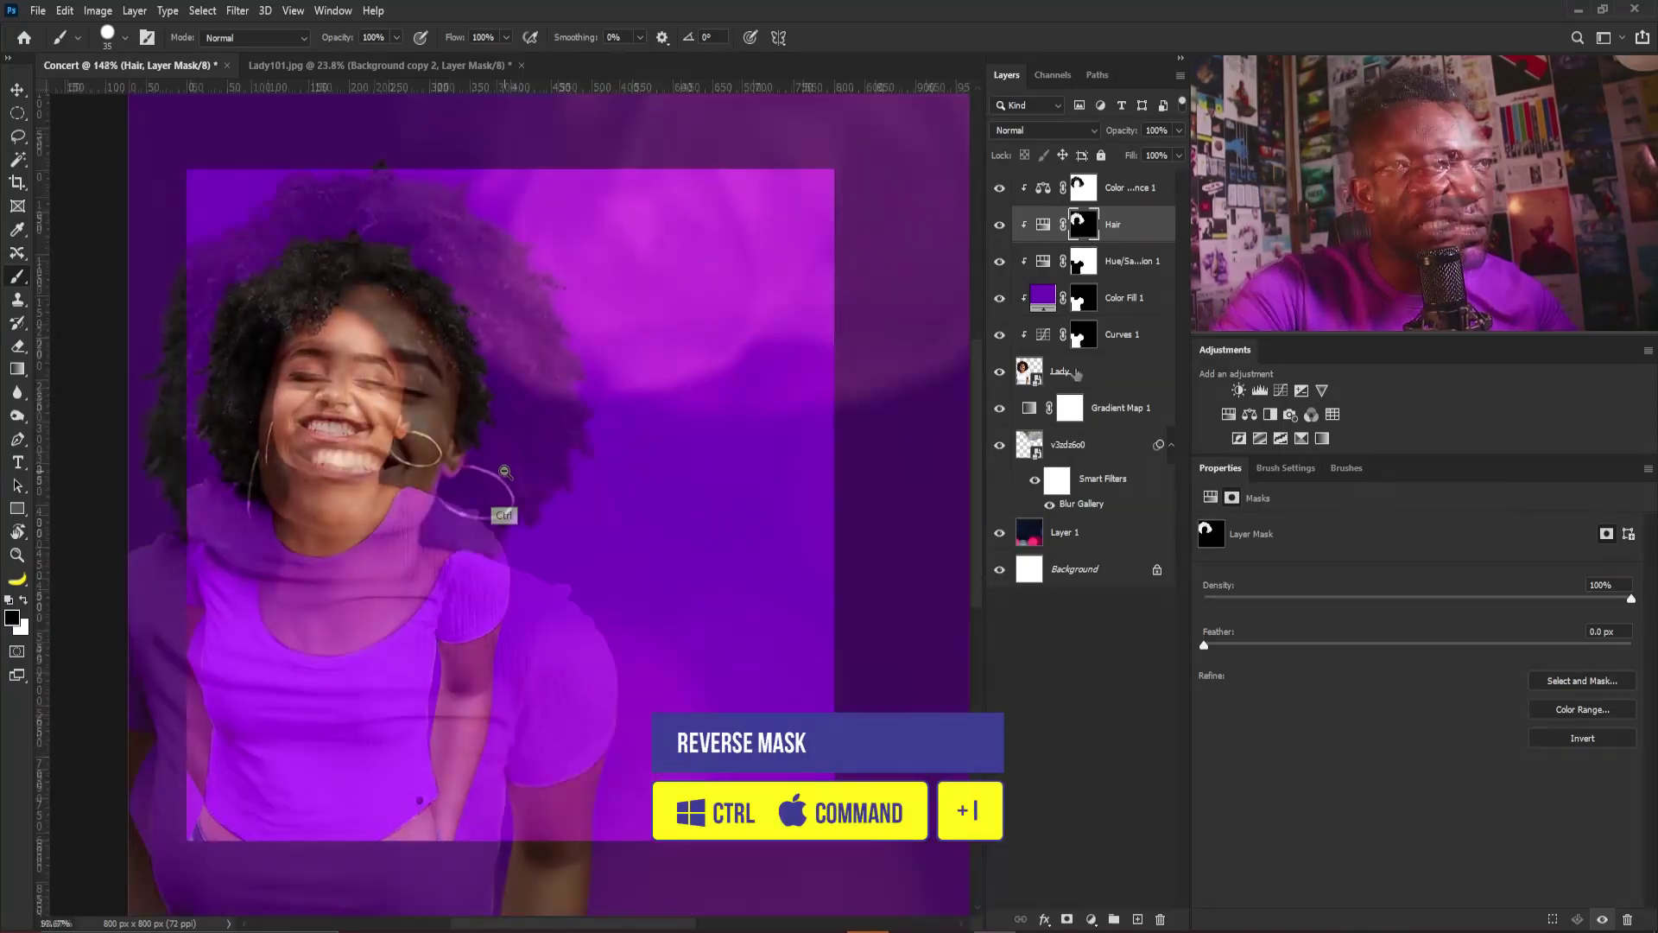
# Add a clipped Curves adjustment directly above Lady, mapping input 66 to 43 and input 173 to 168
pyautogui.click(1277, 390)
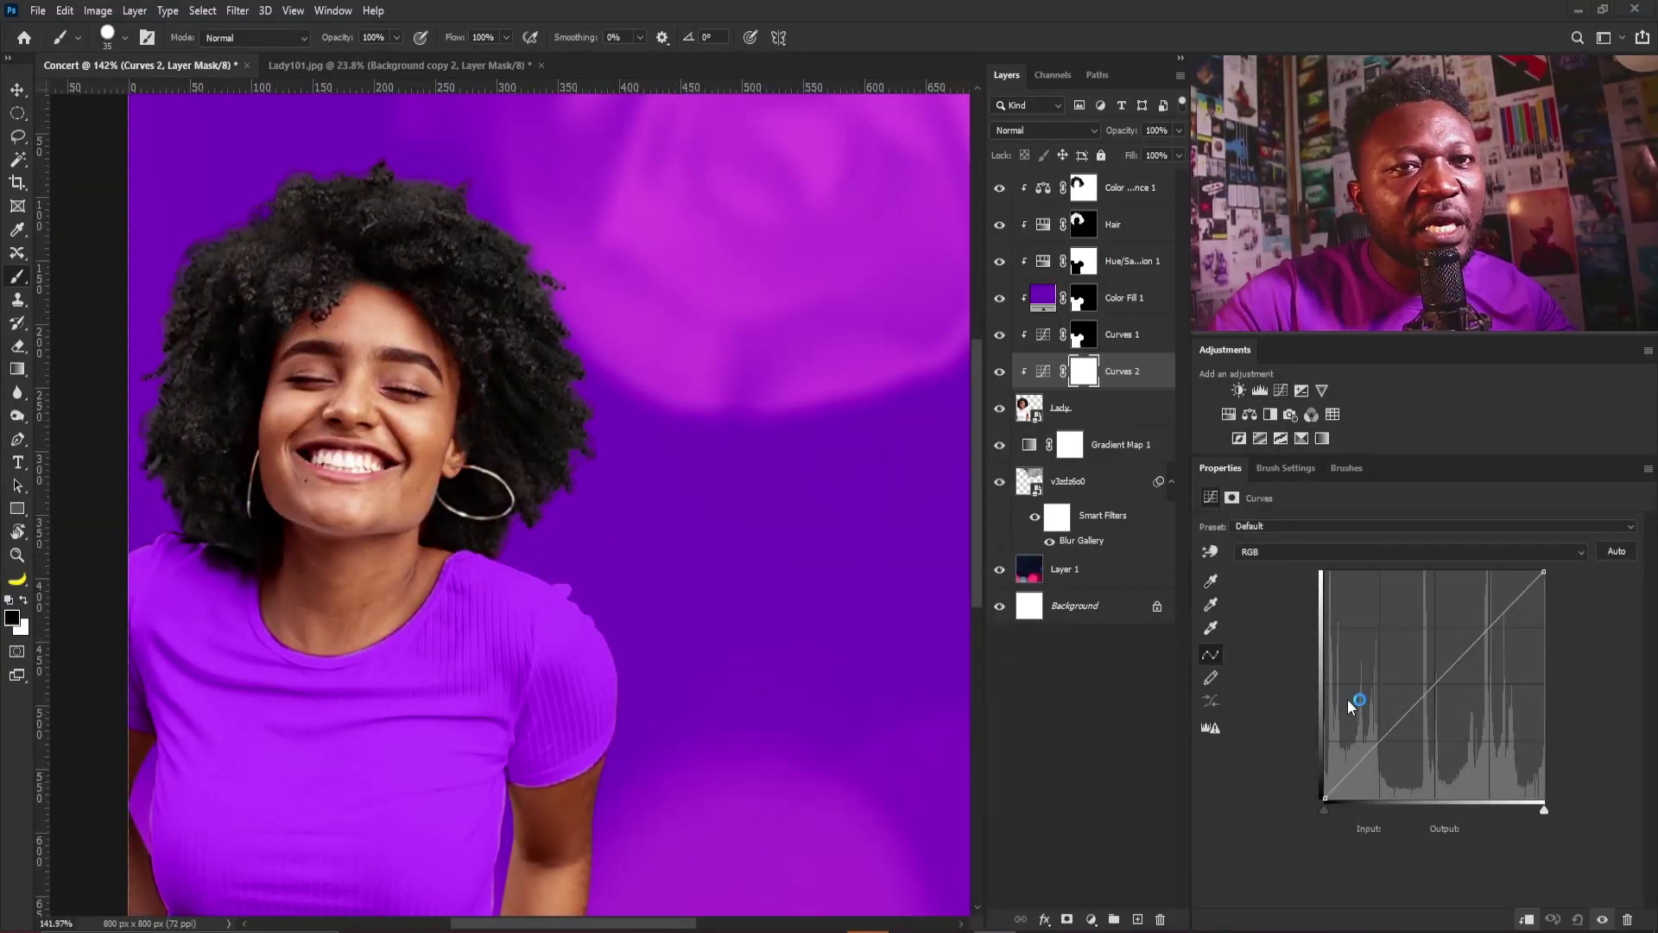
pyautogui.moveTo(1380, 748); pyautogui.dragTo(1382, 759)
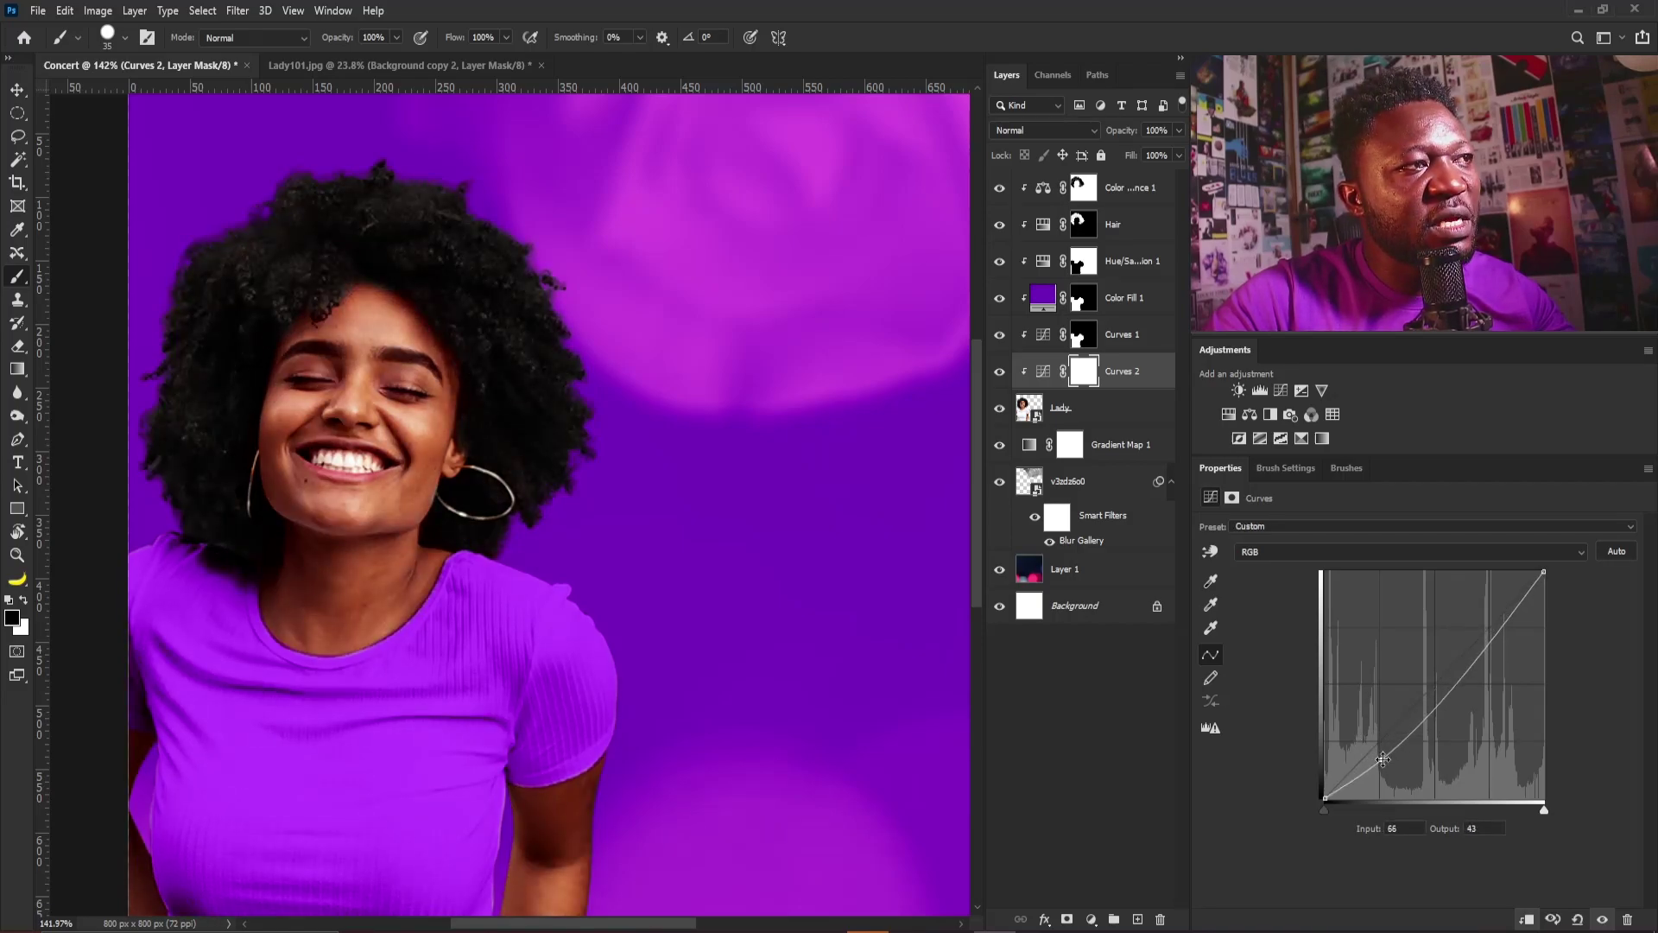
pyautogui.click(1475, 650)
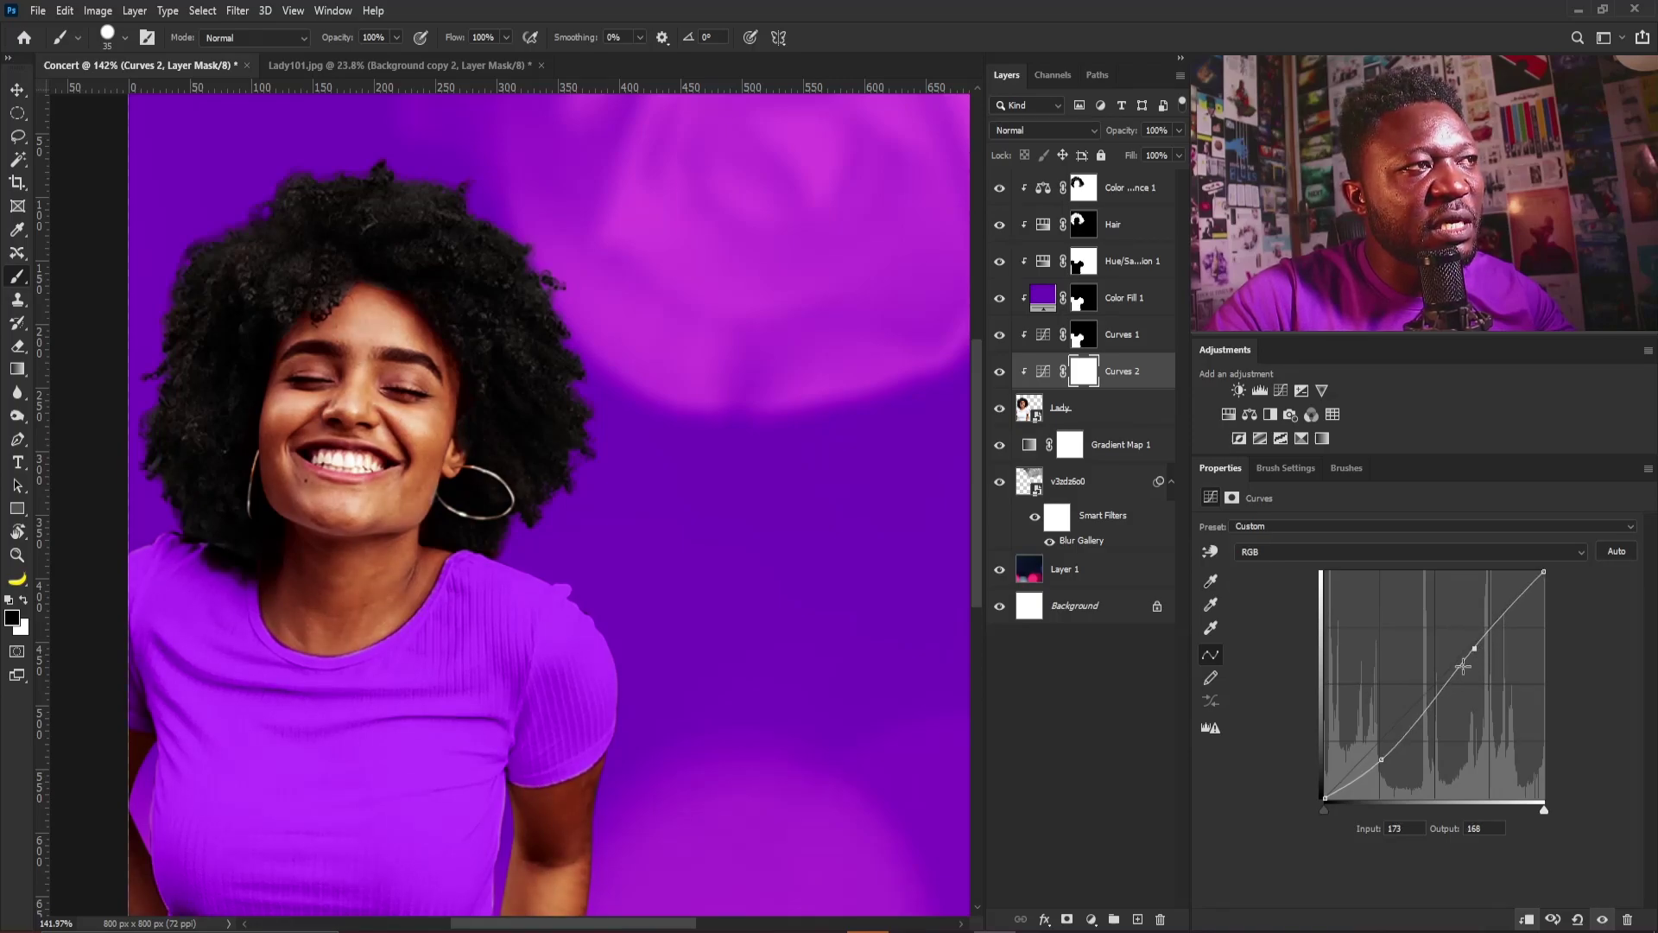
# Set the lower Curves 2 point to input 65, output 45, and copy the Hue/Saturation 1 mask onto Curves 2 to exclude the shirt
pyautogui.moveTo(1384, 756); pyautogui.dragTo(1382, 753)
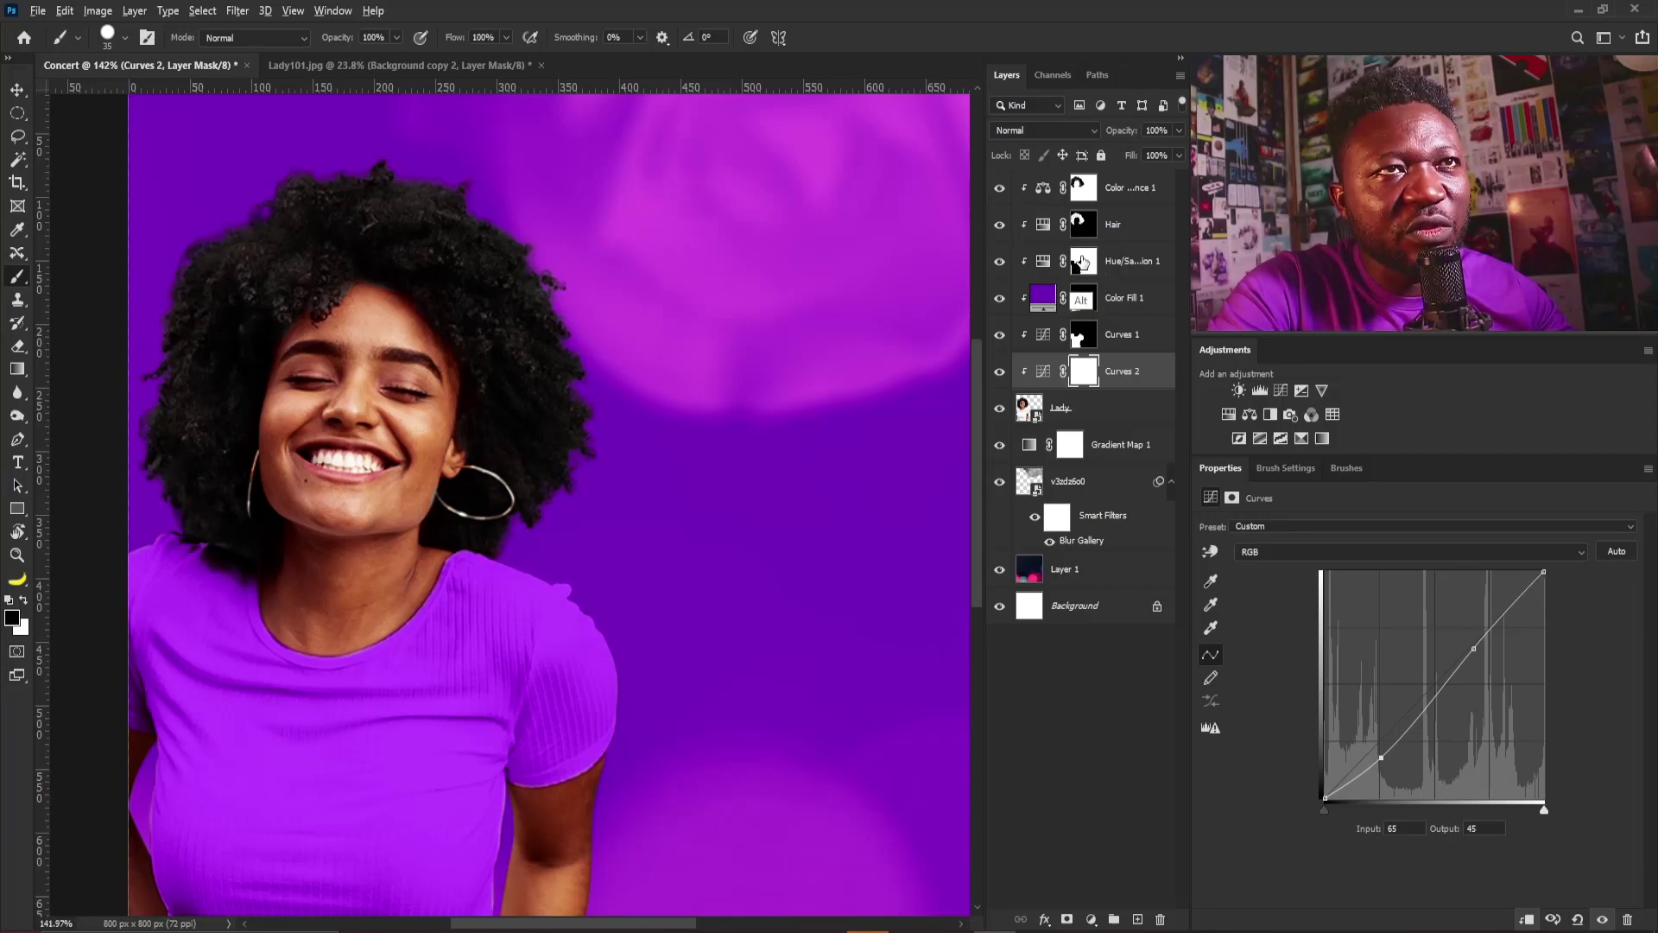
pyautogui.moveTo(1084, 265); pyautogui.dragTo(1086, 373)
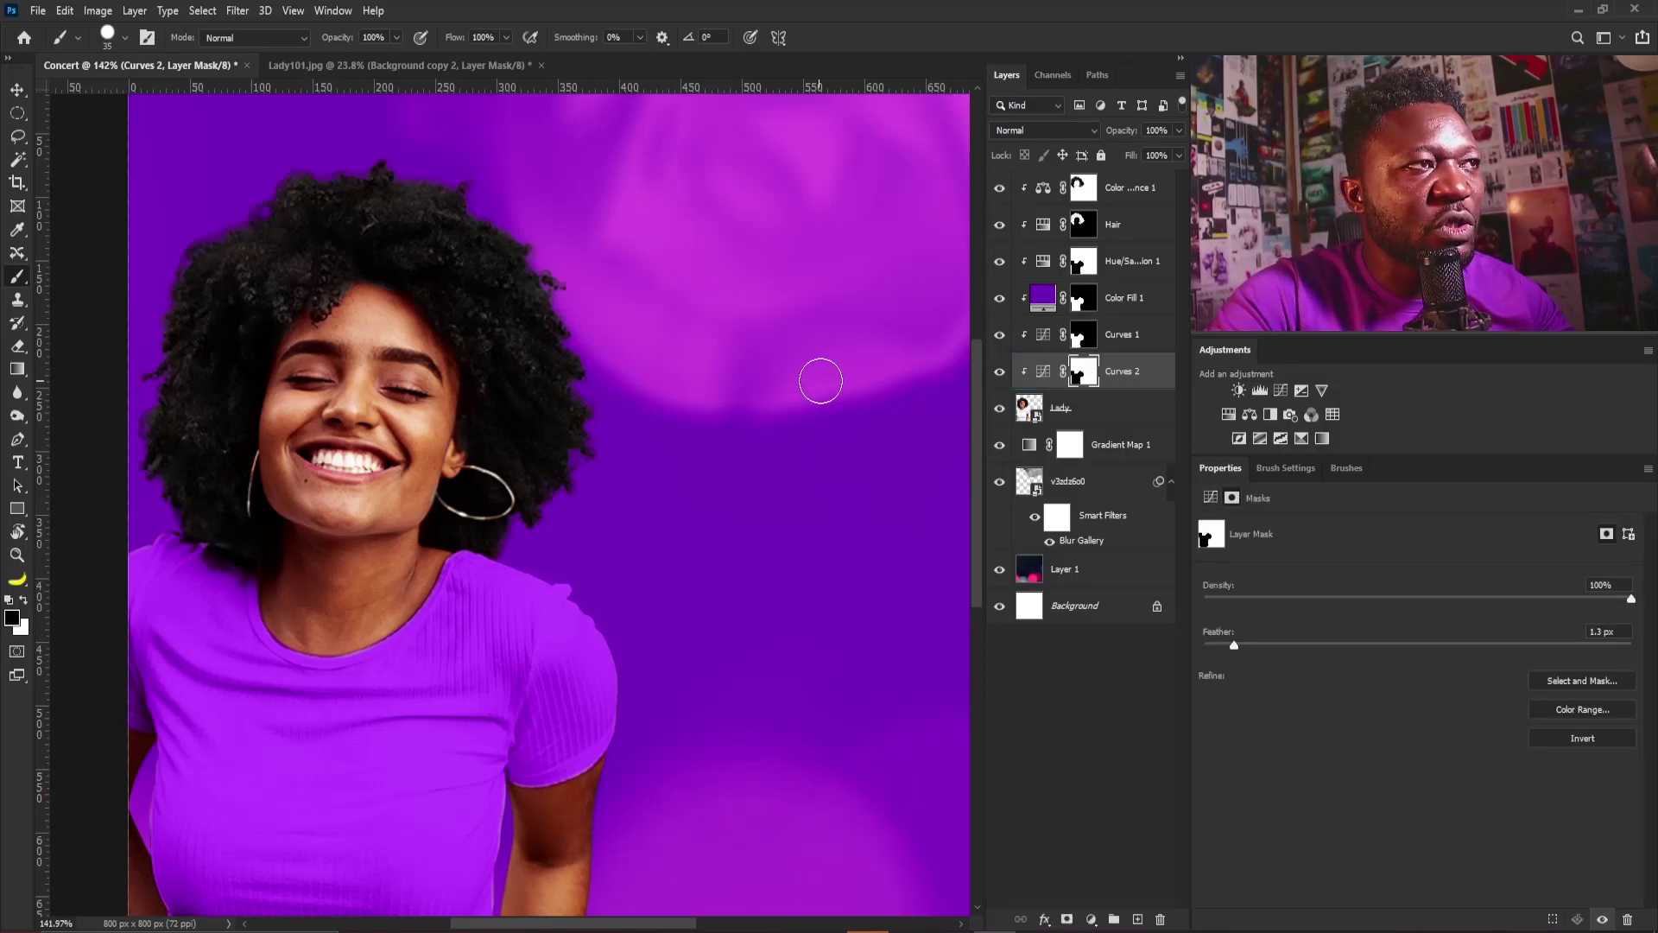
# Paint black over the woman's hair on the Curves 2 mask, using a larger brush for the mass and smaller ones near the face and earring
pyautogui.moveTo(559, 529); pyautogui.dragTo(506, 588)
pyautogui.moveTo(341, 579); pyautogui.dragTo(495, 664)
pyautogui.moveTo(484, 503); pyautogui.dragTo(703, 491)
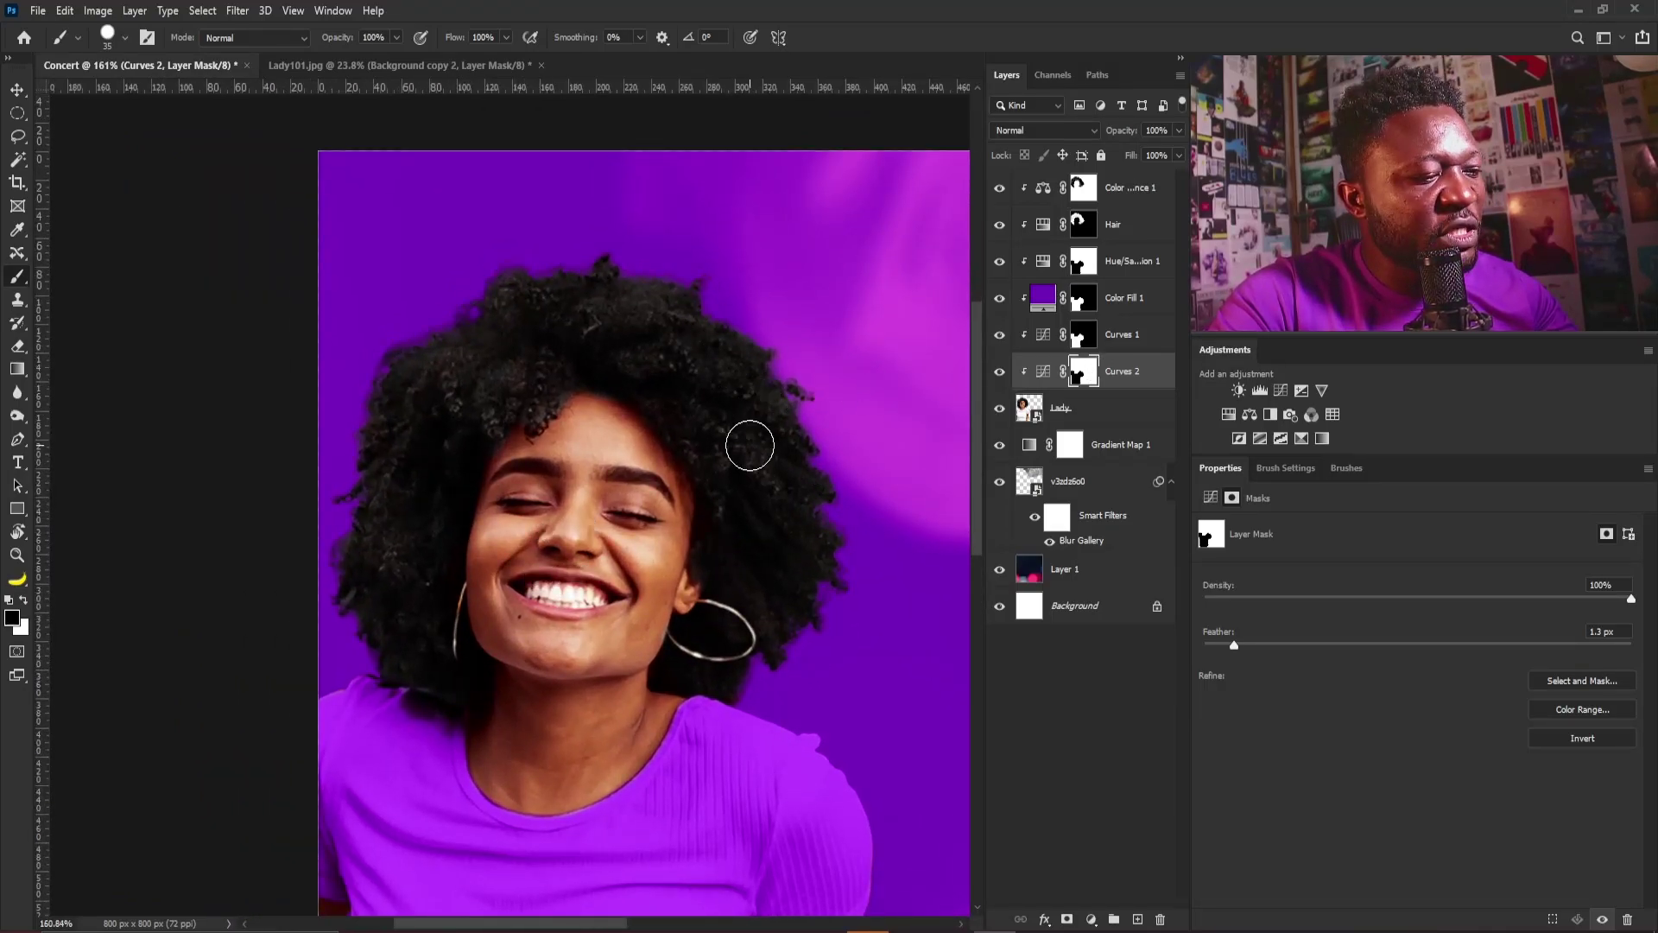
pyautogui.press(']')
pyautogui.press(']')
pyautogui.press(']')
pyautogui.press(']')
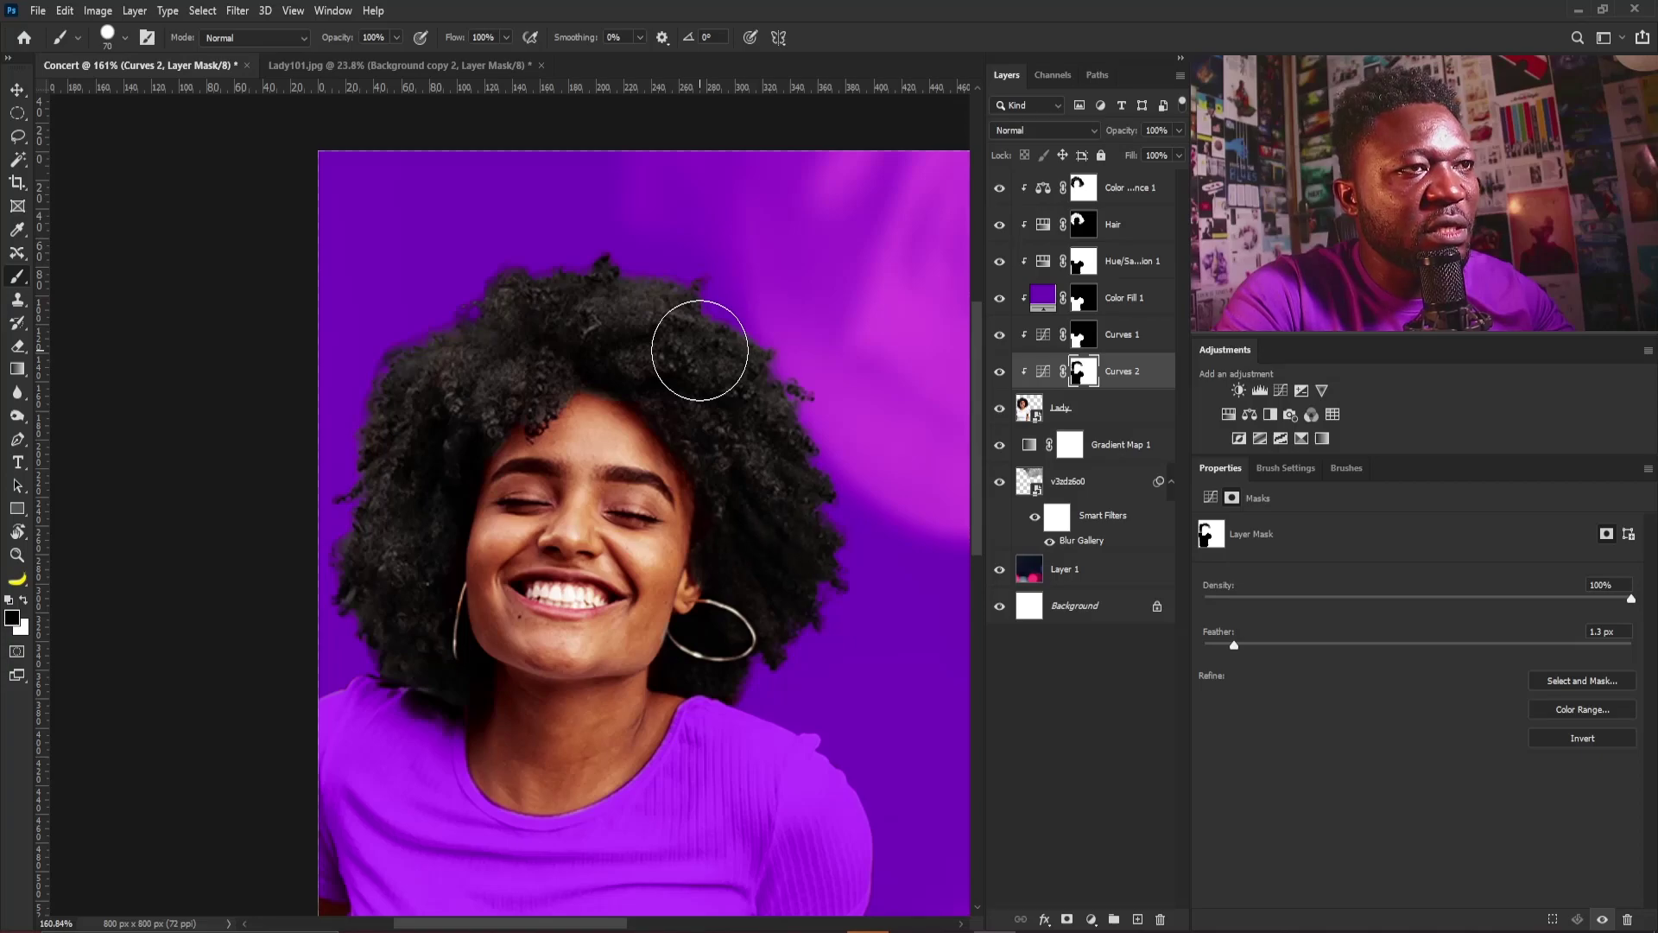
pyautogui.press('[')
pyautogui.press('[')
pyautogui.press('[')
pyautogui.press('[')
pyautogui.press('[')
pyautogui.press('[')
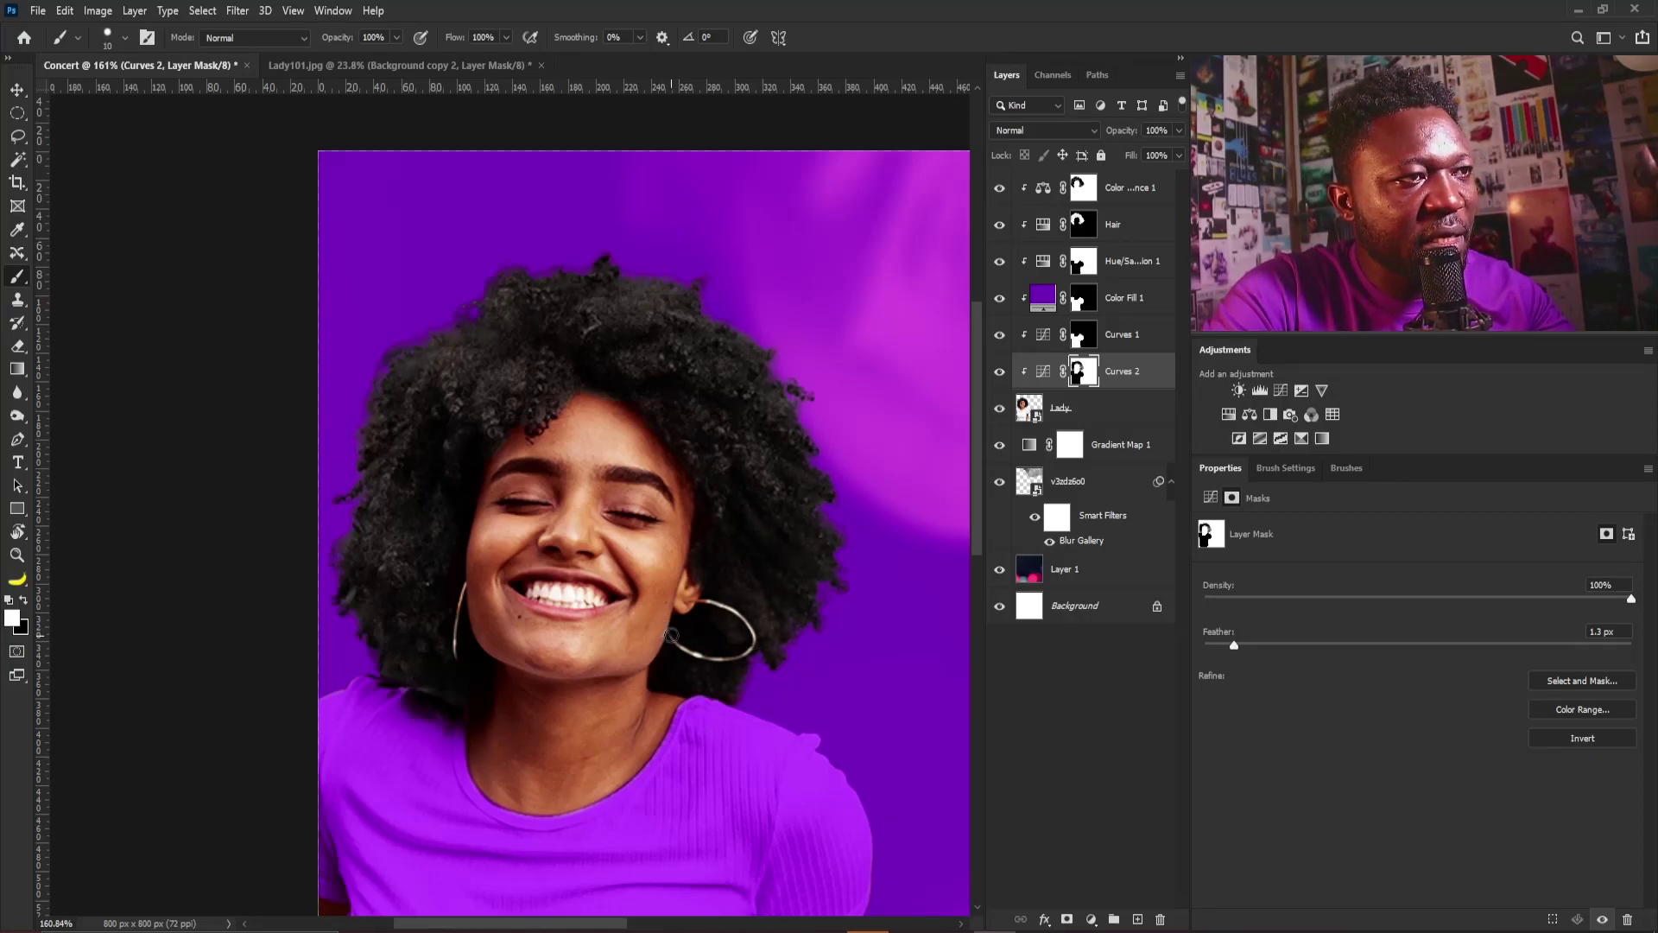
pyautogui.press(']')
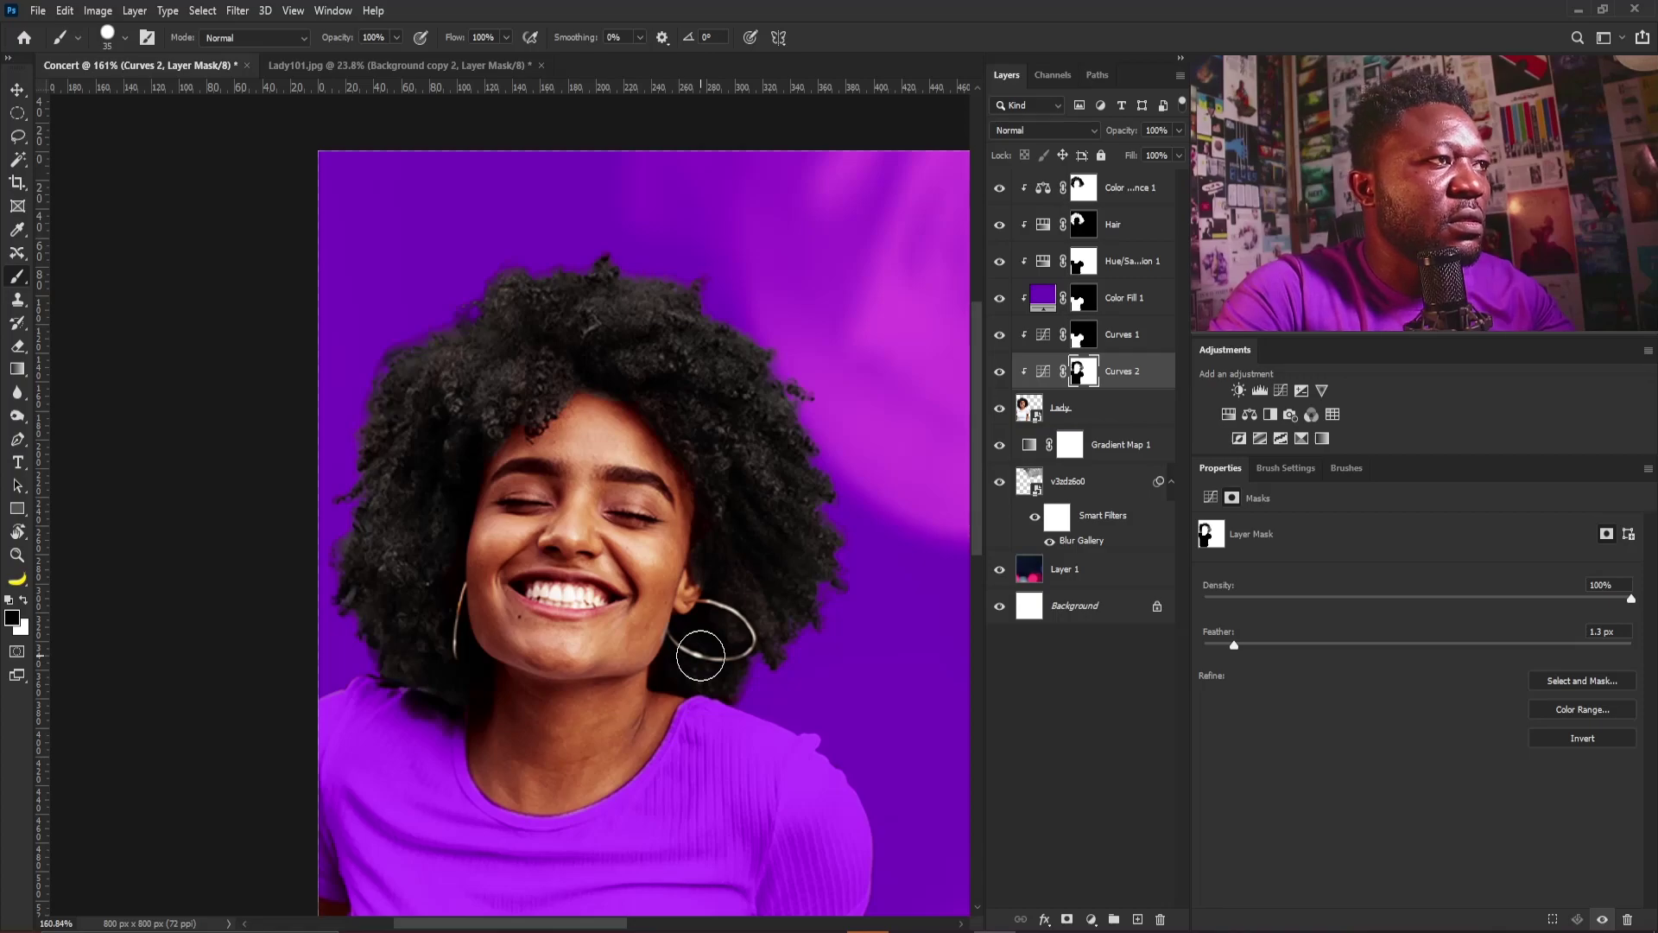
# Compare the skin with and without Curves 2, and set that layer to Luminosity blending at 80% opacity
pyautogui.scroll(1, 829, 718)
pyautogui.click(999, 373)
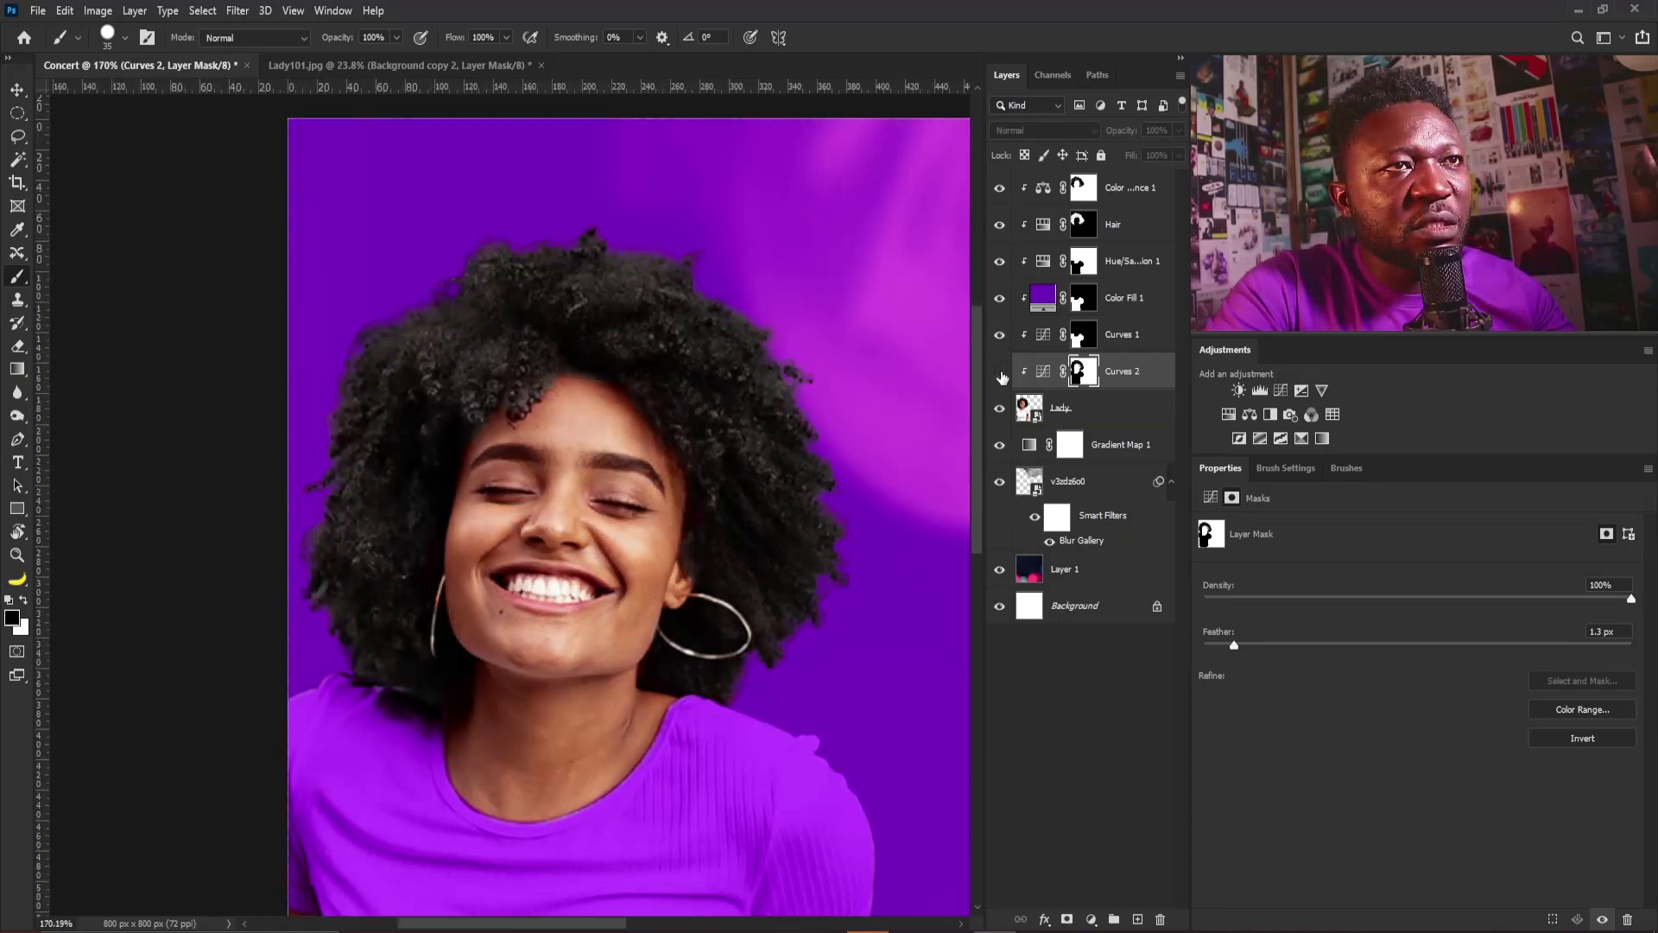
pyautogui.click(999, 372)
pyautogui.click(1040, 371)
pyautogui.click(1045, 129)
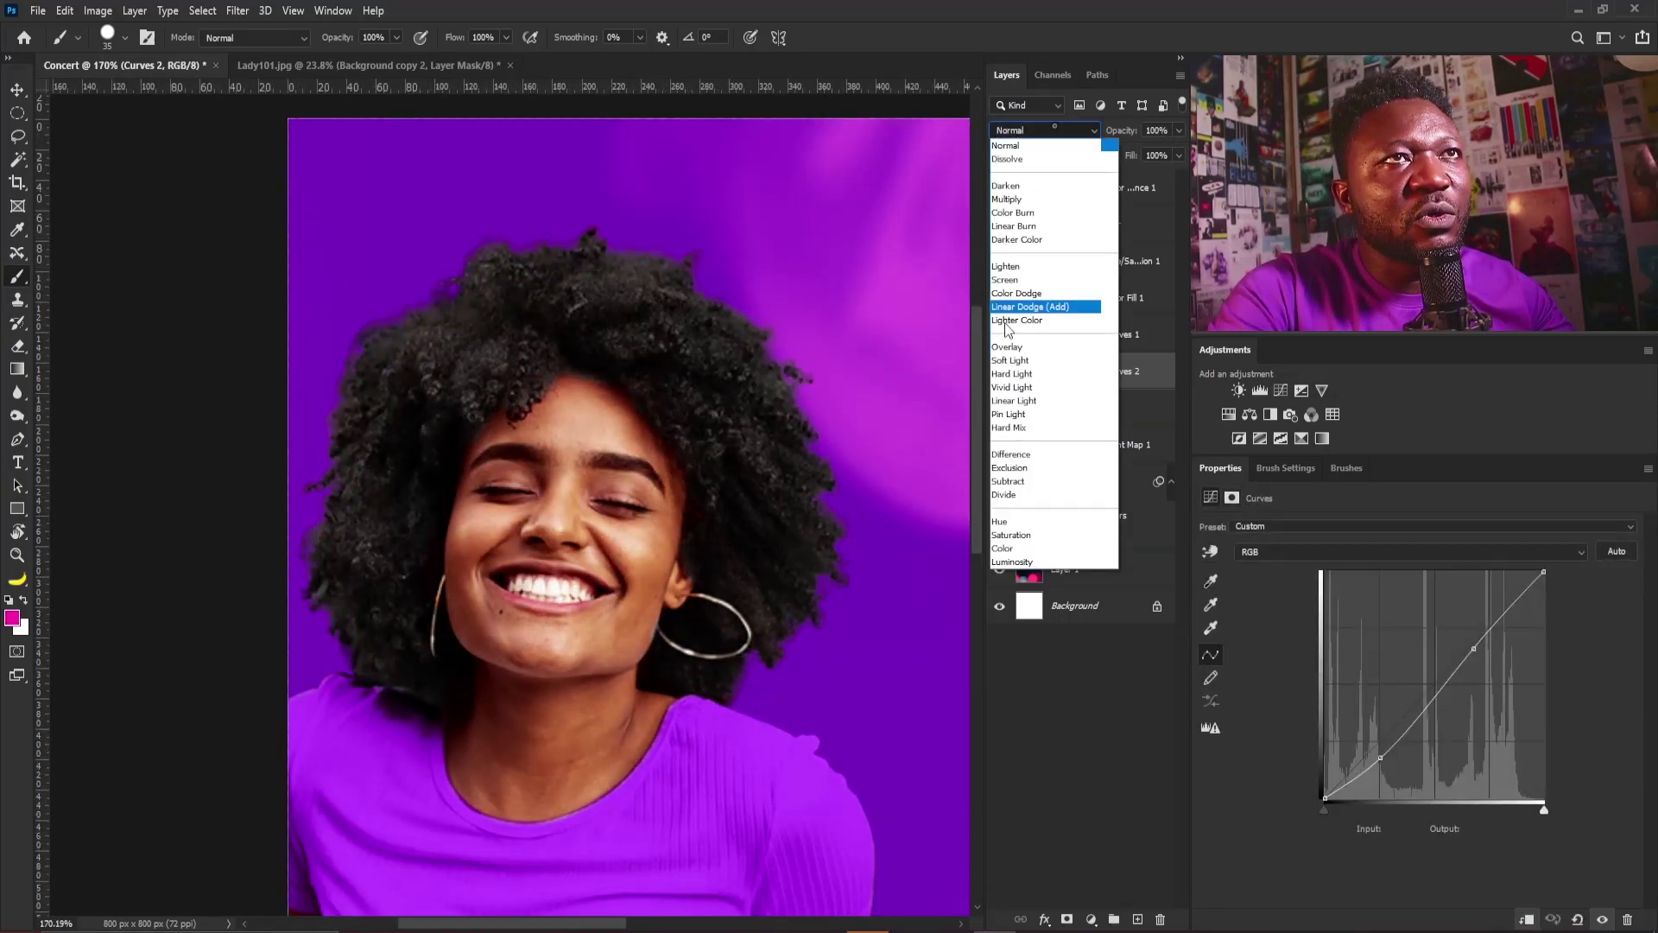
pyautogui.click(1034, 563)
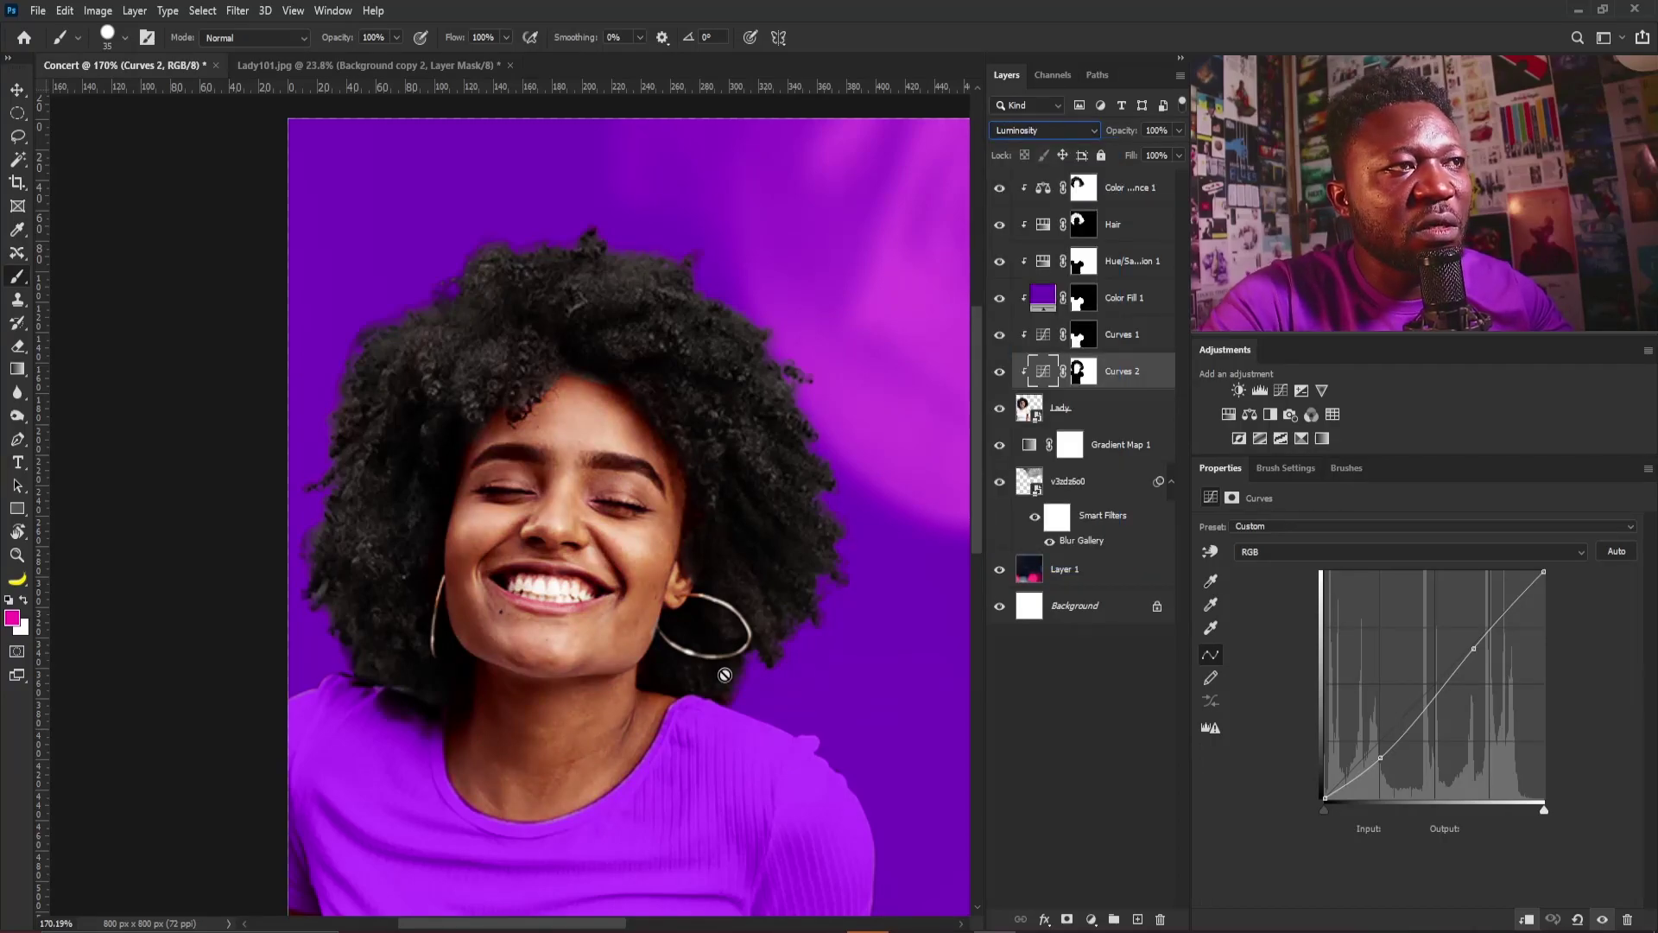
pyautogui.moveTo(606, 507); pyautogui.dragTo(585, 526)
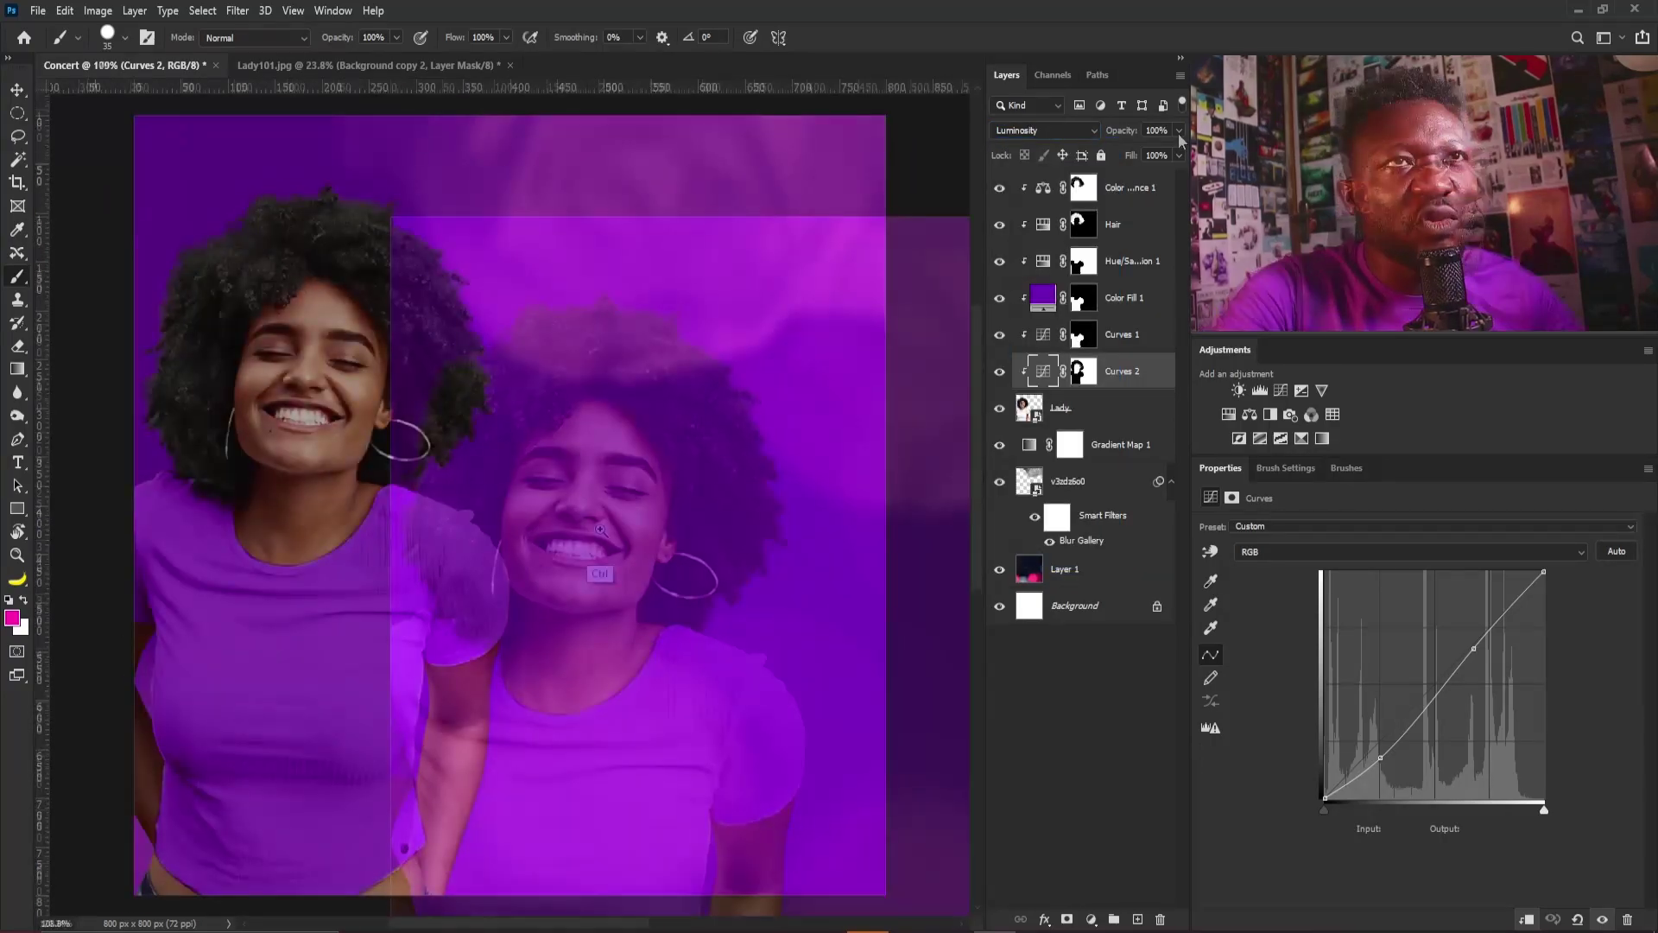
pyautogui.click(1179, 130)
pyautogui.moveTo(1176, 149); pyautogui.dragTo(1163, 149)
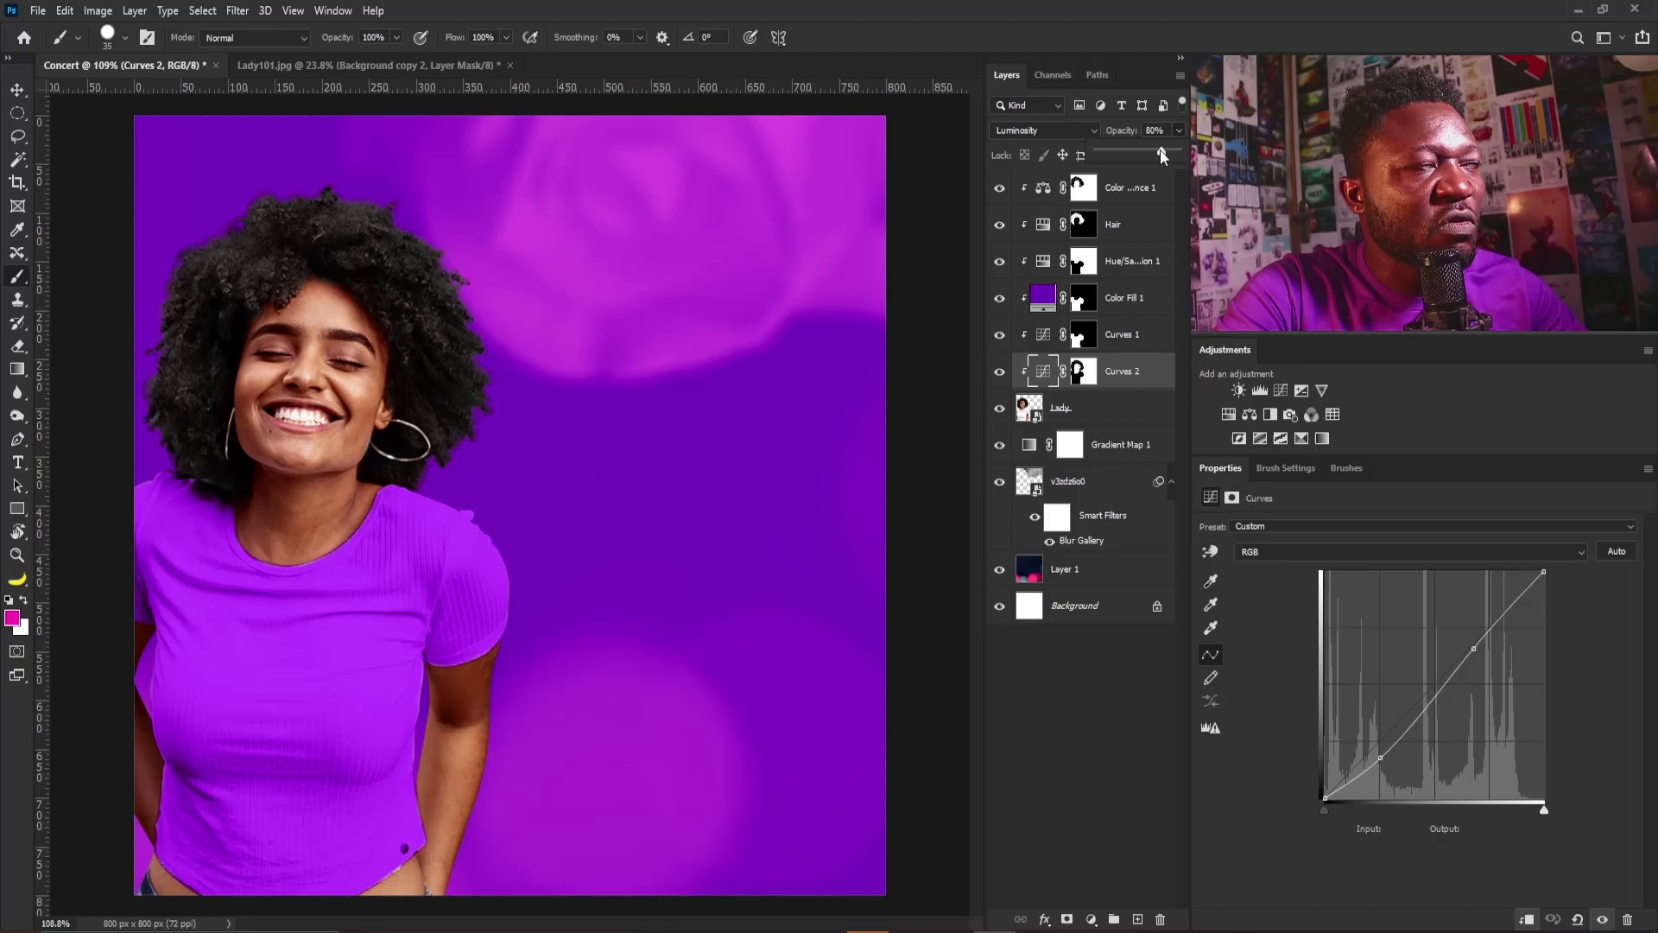
# Add a Curves adjustment above Color Balance 1, mapping input 117 to 194, and invert its mask to hide the brightening
pyautogui.moveTo(231, 472); pyautogui.dragTo(544, 494)
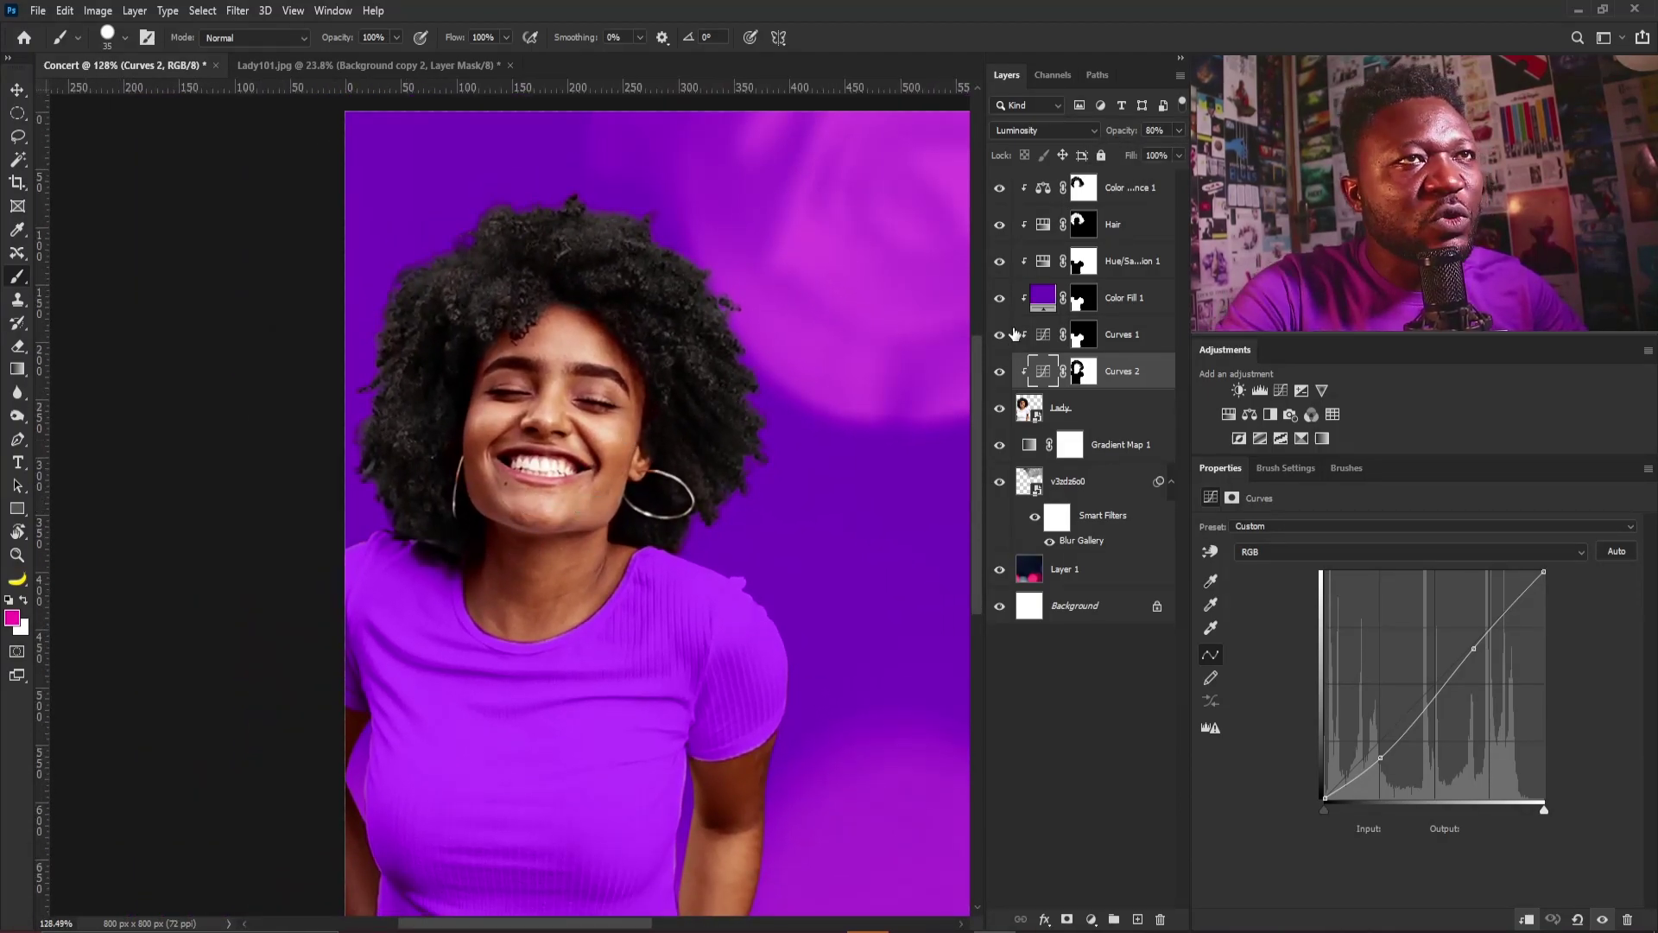
pyautogui.click(1137, 200)
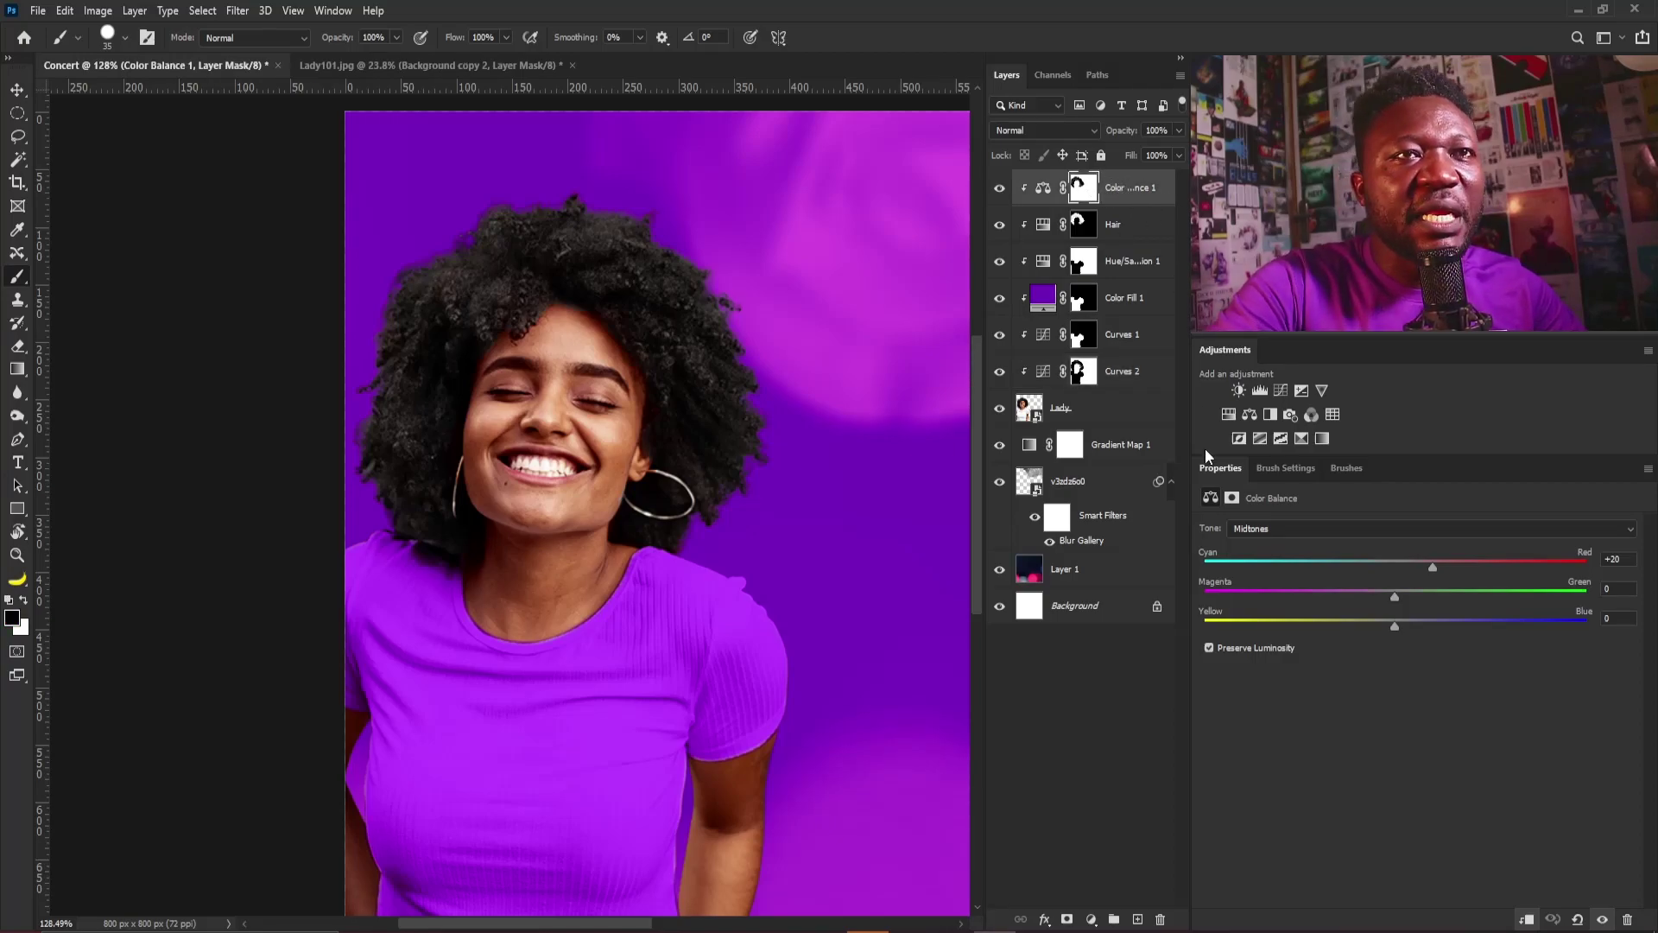
pyautogui.click(1281, 390)
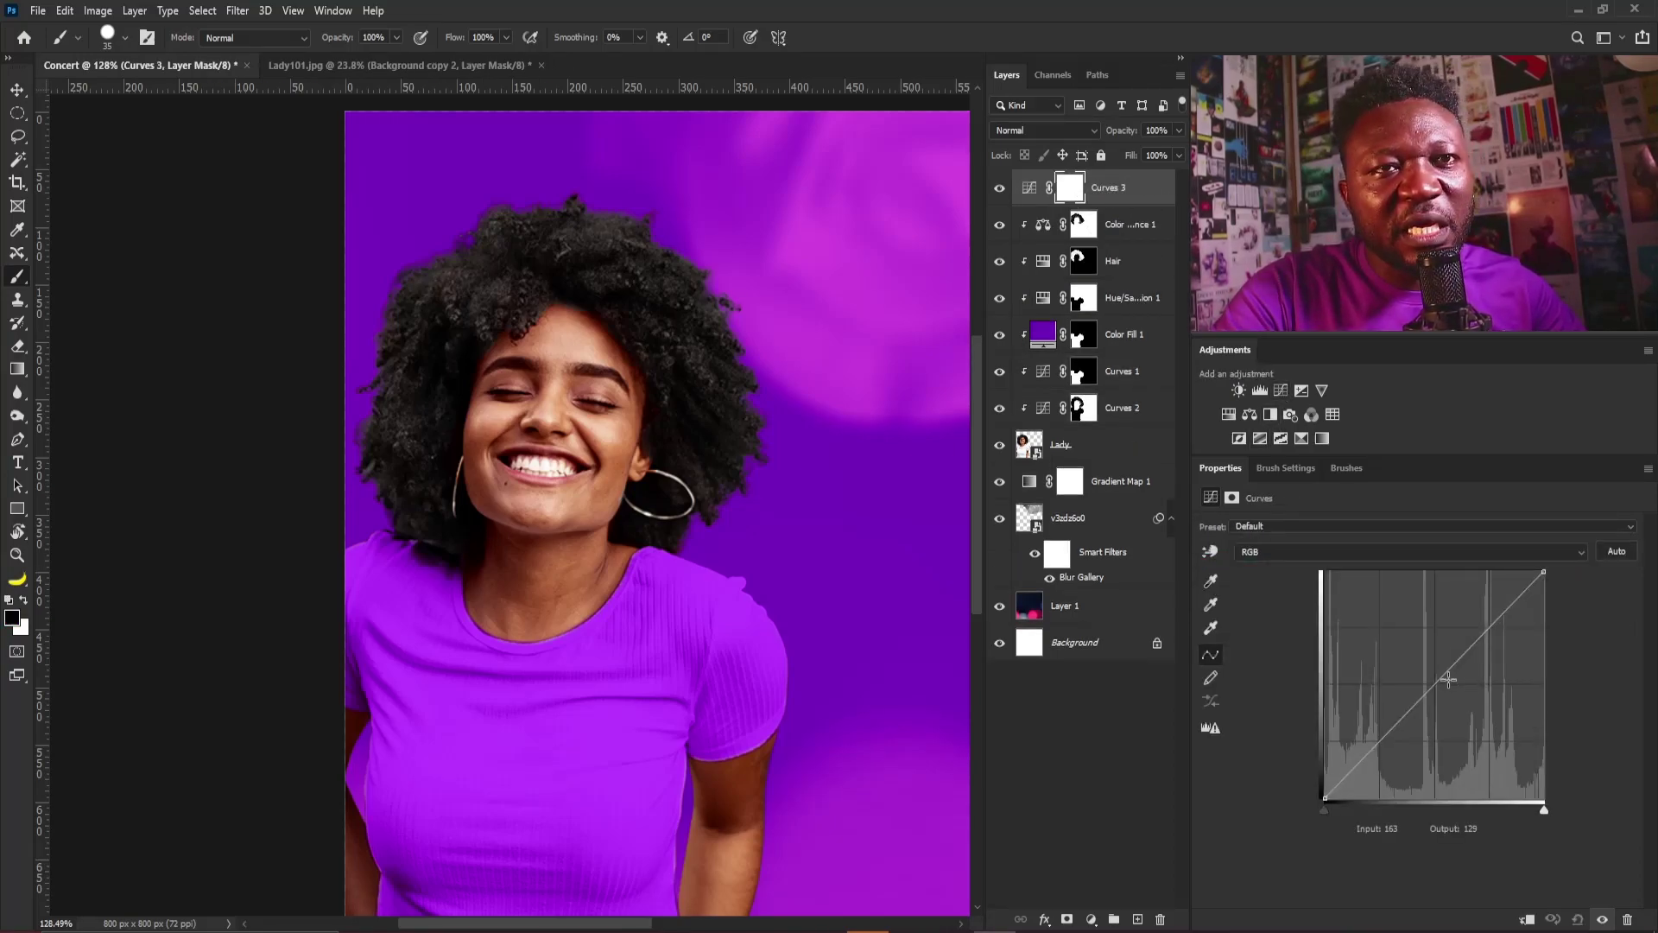
pyautogui.moveTo(1428, 691); pyautogui.dragTo(1426, 624)
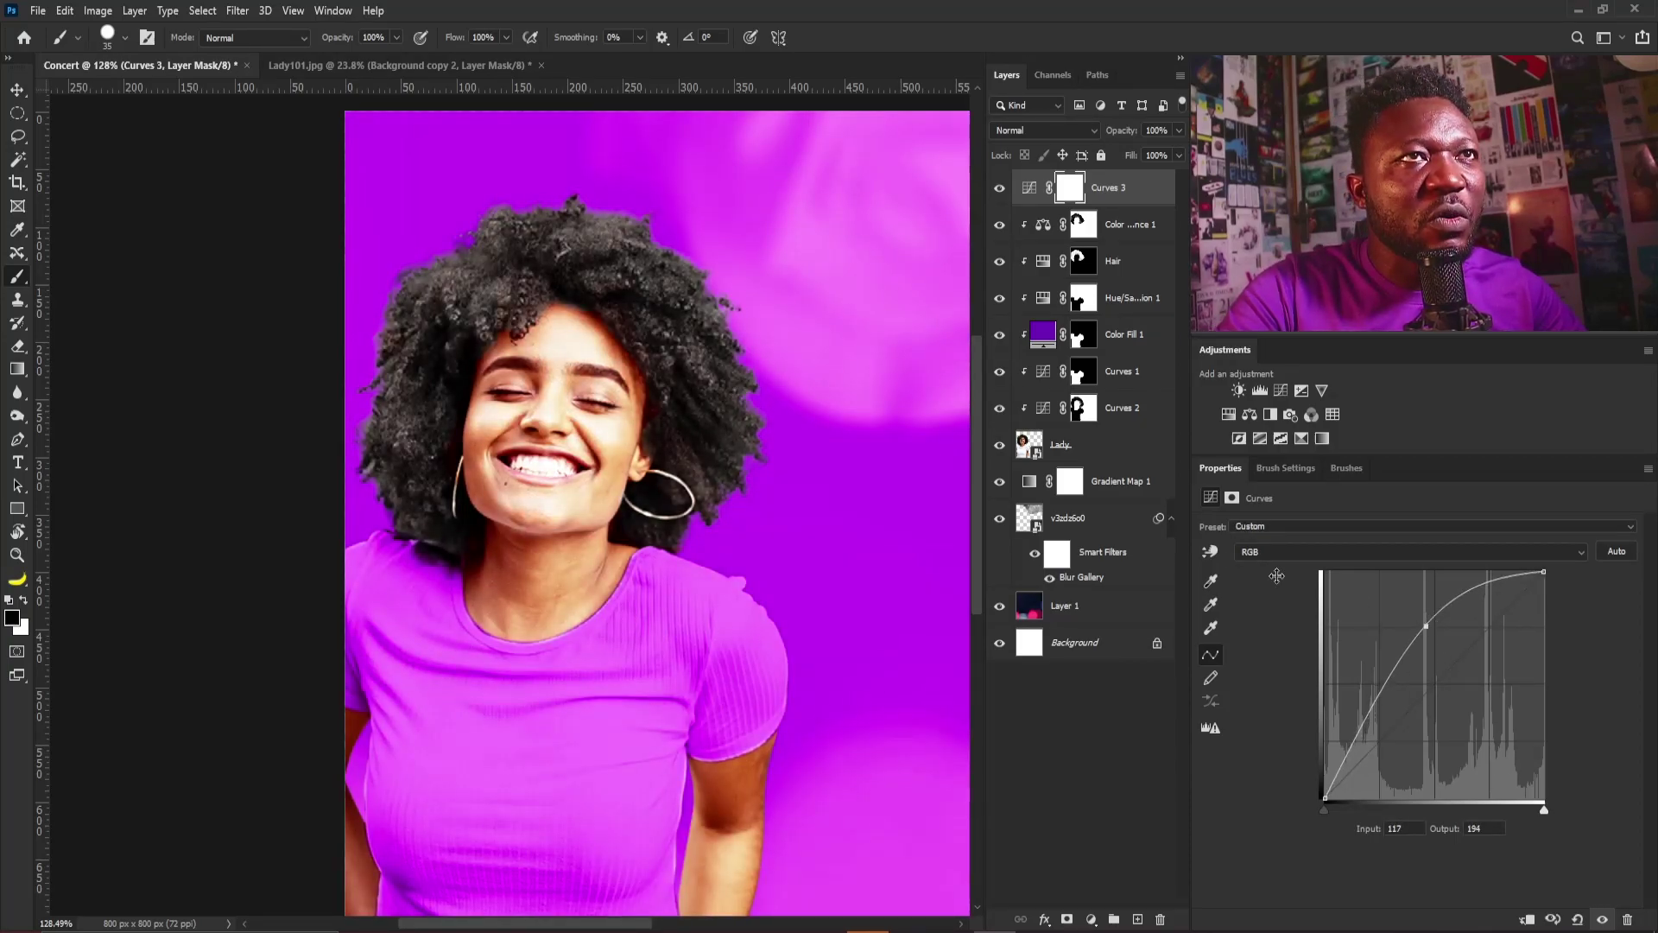
pyautogui.click(1069, 186)
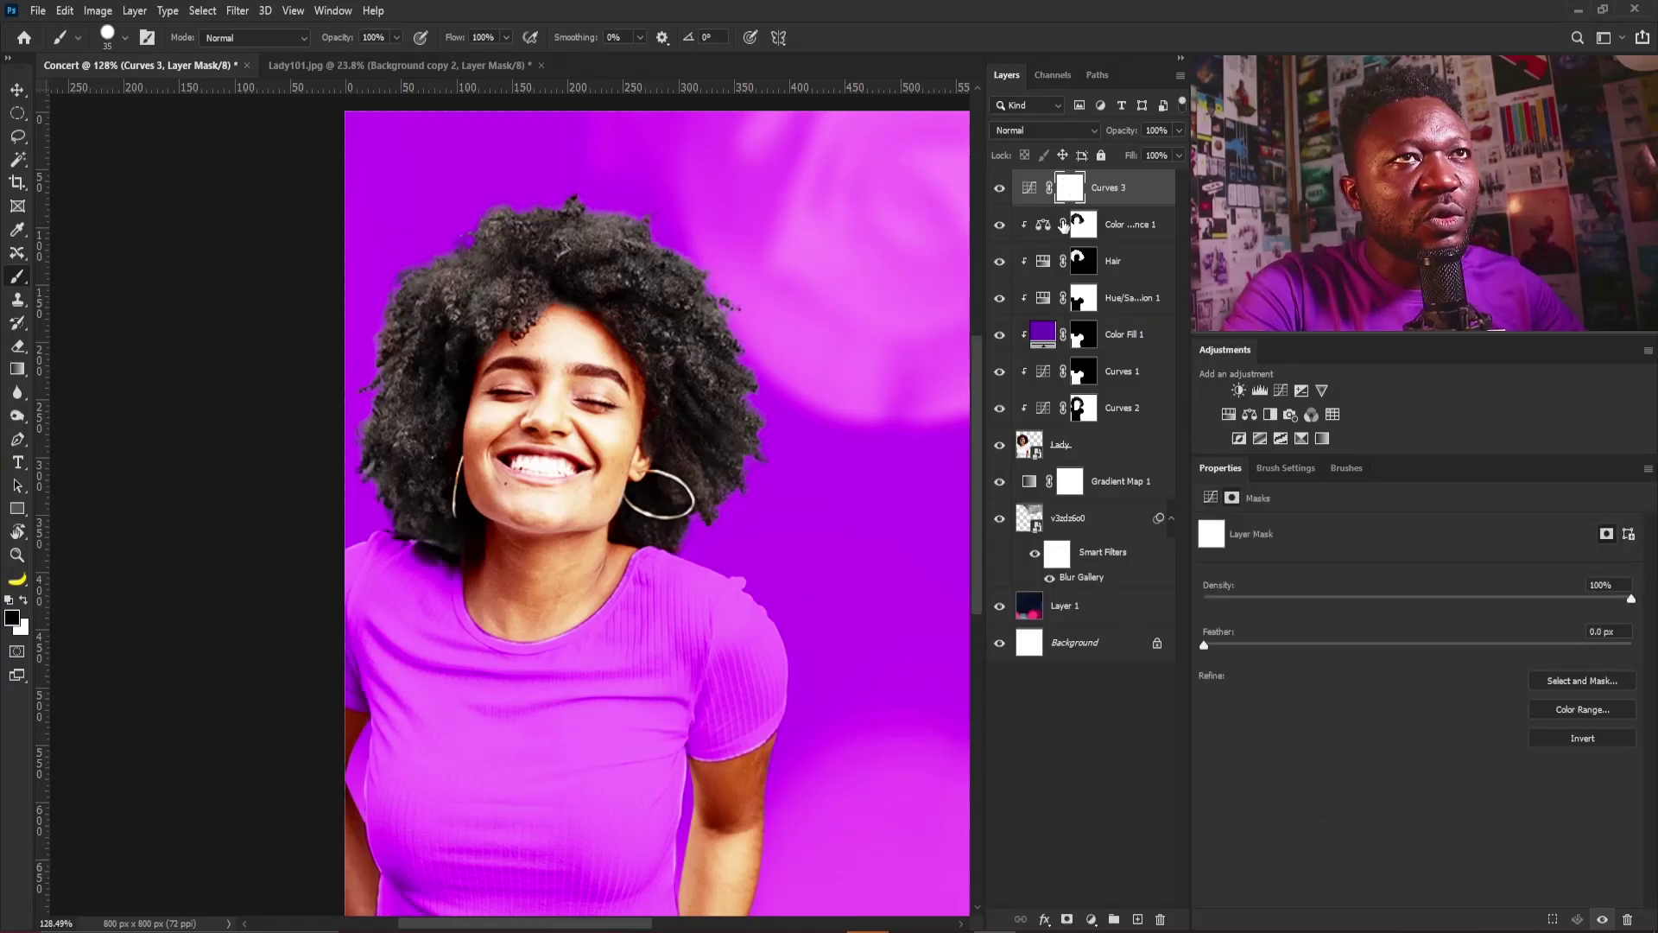
pyautogui.hotkey('ctrl', 'i')
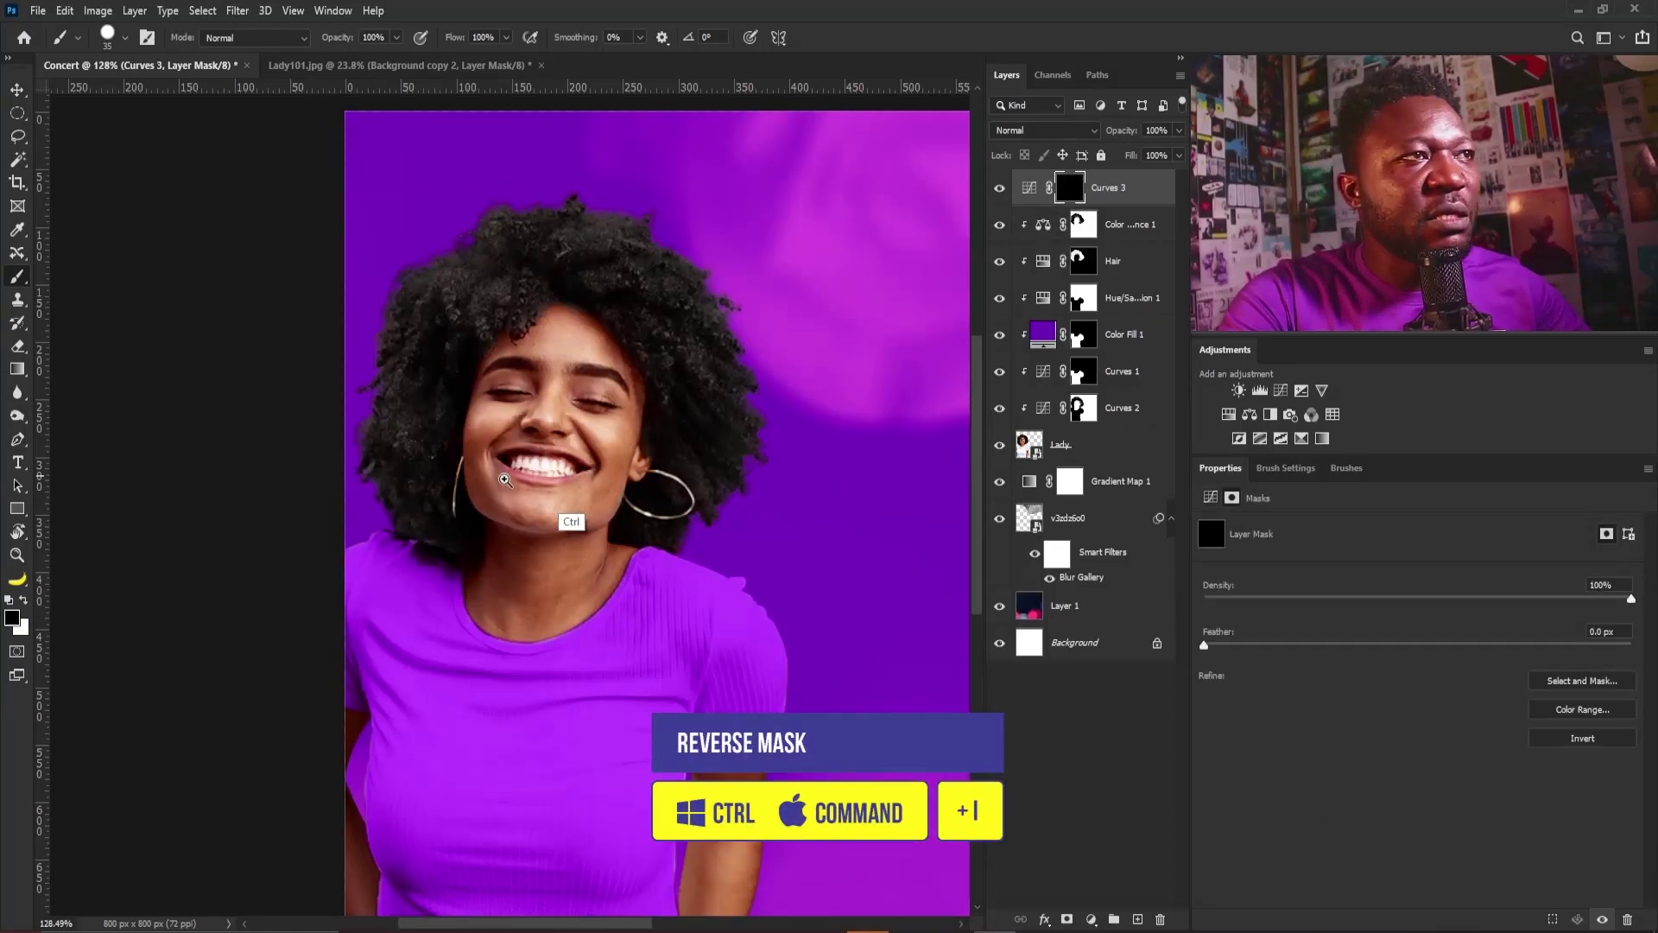
# Lasso the face's highlight areas into one combined selection: forehead, nose bridge and tip, both cheeks and chin
pyautogui.keyDown('ctrl'); pyautogui.click(525, 407); pyautogui.keyUp('ctrl')
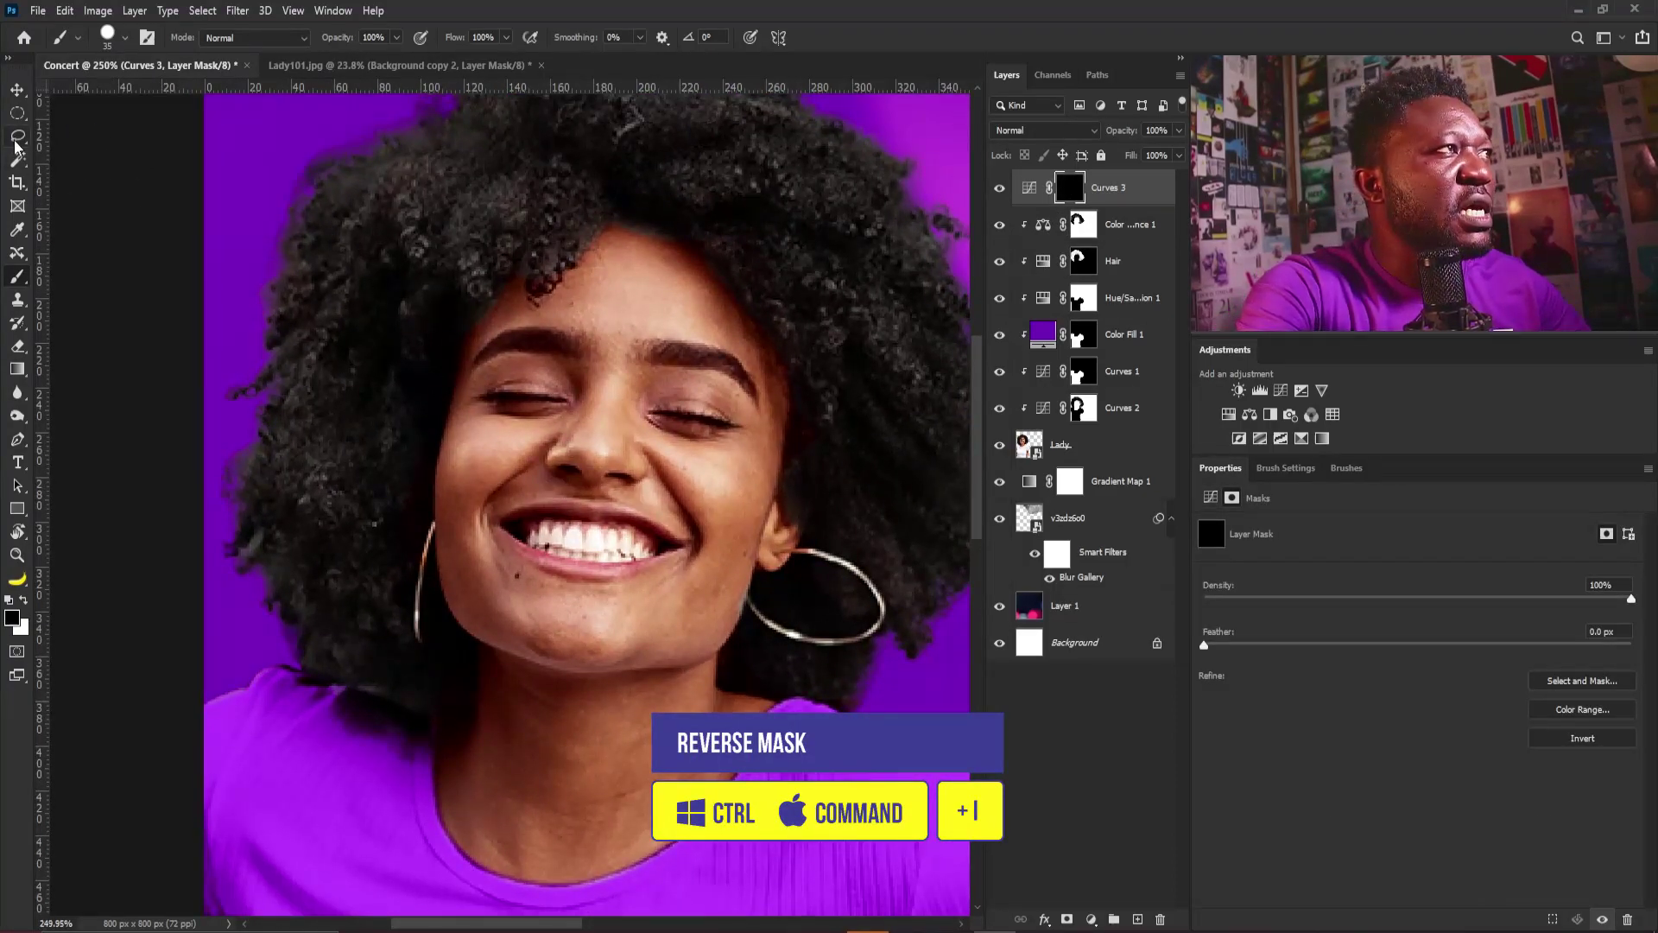
pyautogui.press('l')
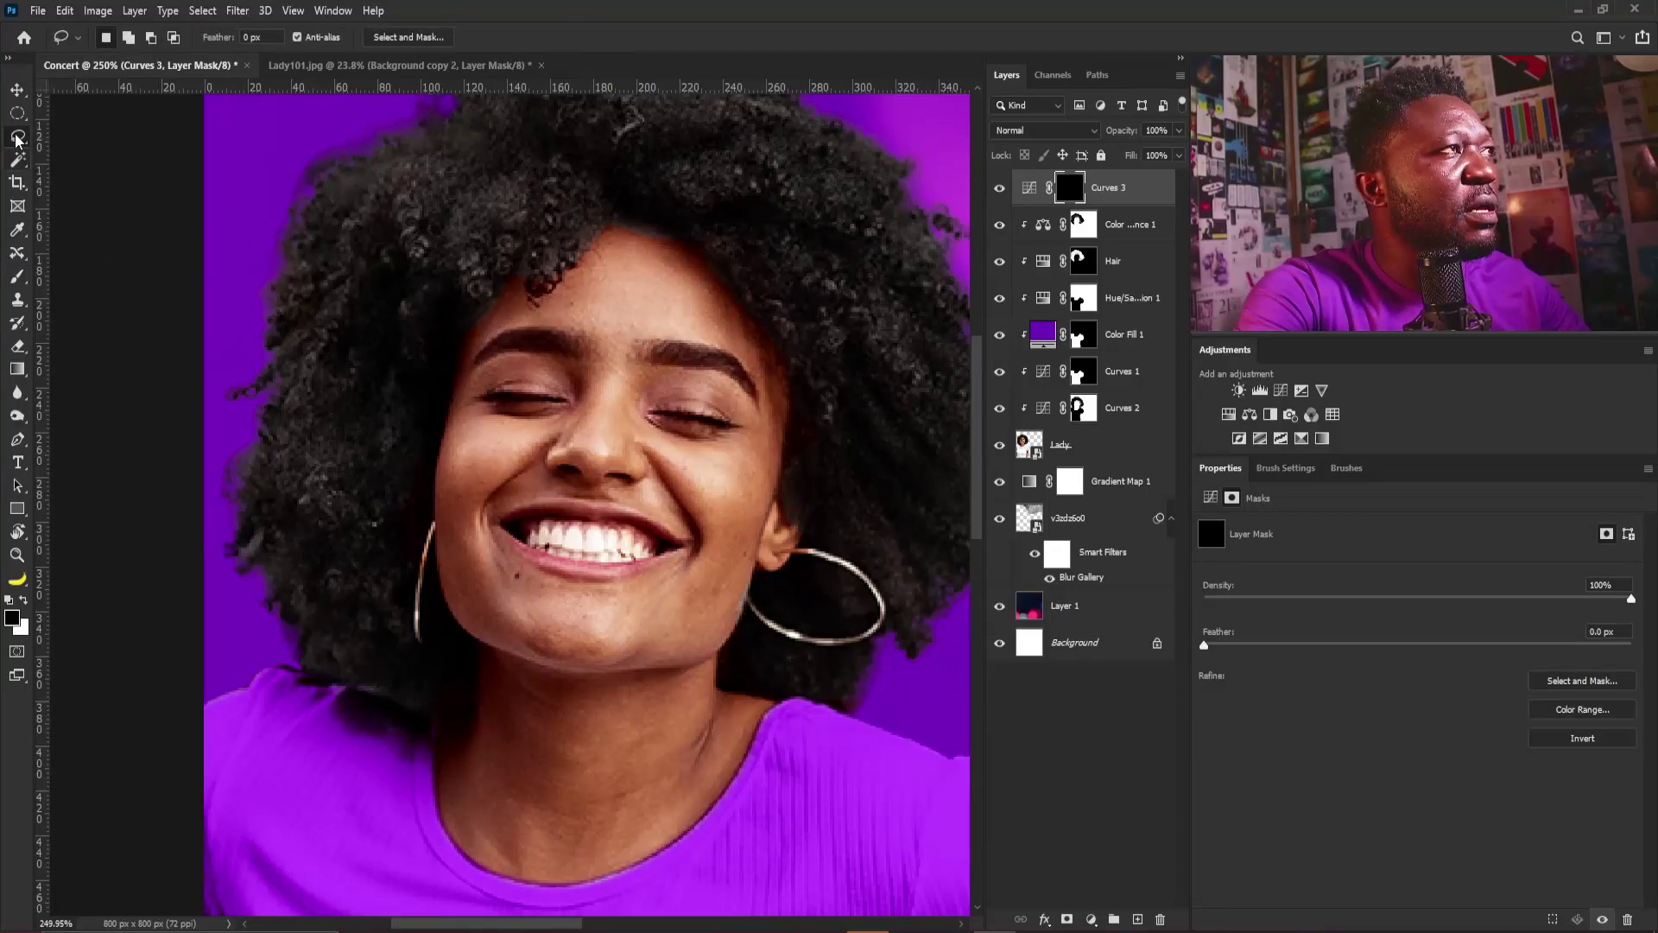
pyautogui.keyDown('ctrl'); pyautogui.click(594, 289); pyautogui.keyUp('ctrl')
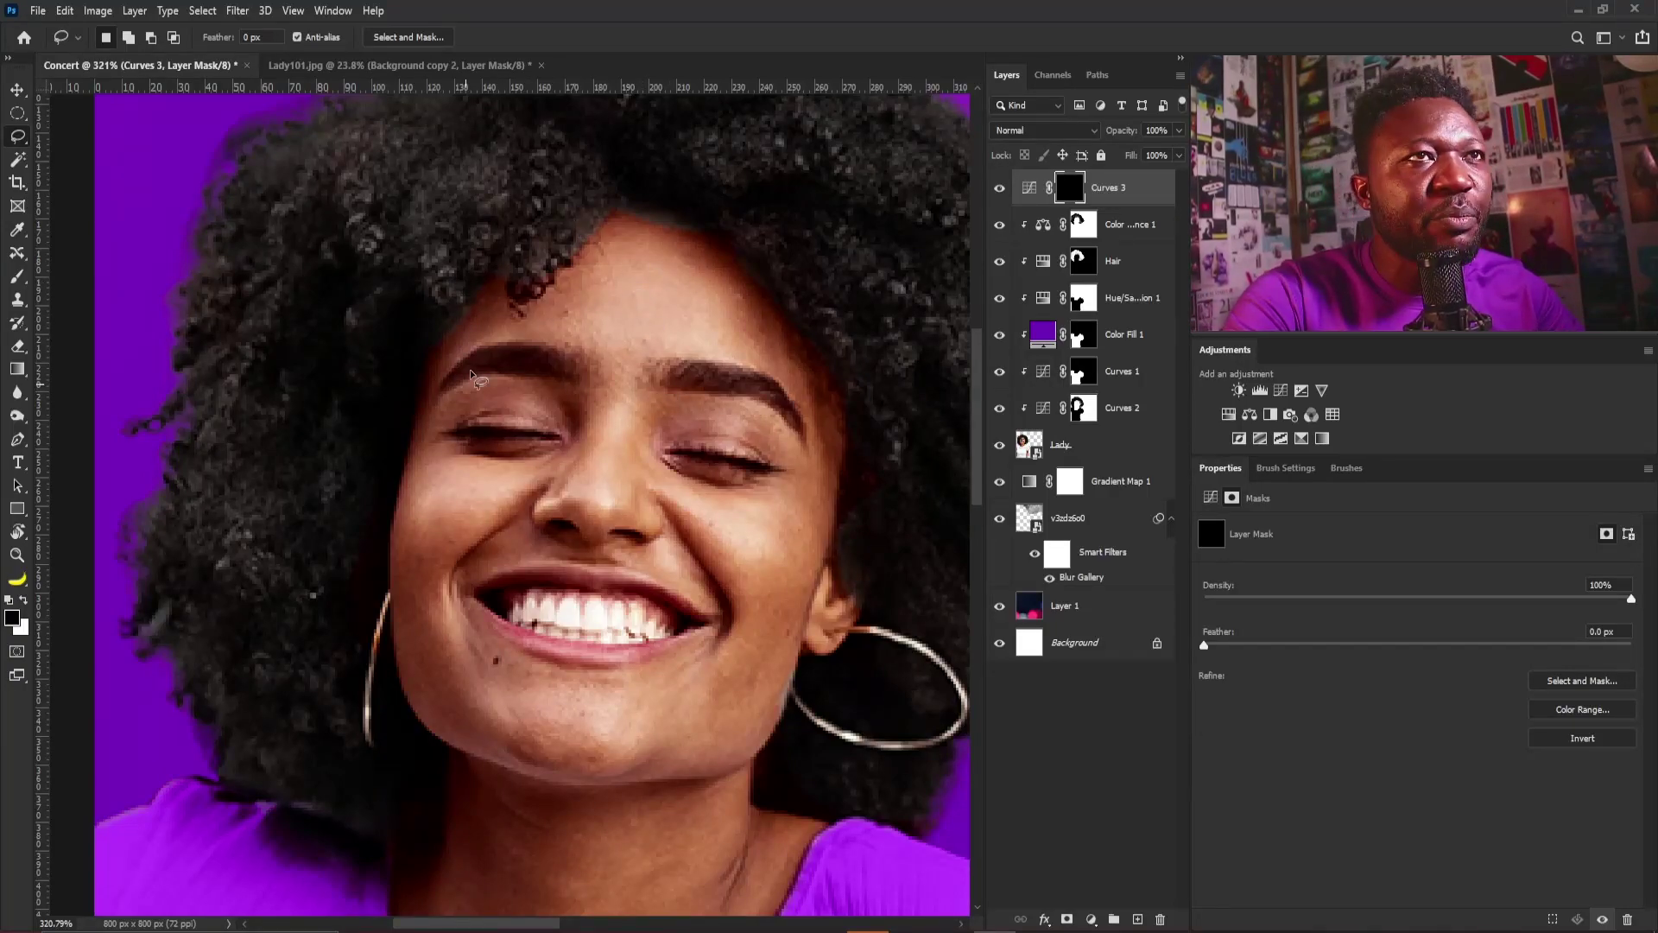
pyautogui.moveTo(577, 269)
pyautogui.mouseDown()
pyautogui.moveTo(579, 325)
pyautogui.moveTo(659, 349)
pyautogui.moveTo(707, 342)
pyautogui.moveTo(701, 304)
pyautogui.moveTo(618, 244)
pyautogui.mouseUp()
pyautogui.press('shift')
pyautogui.moveTo(614, 402)
pyautogui.mouseDown()
pyautogui.moveTo(586, 468)
pyautogui.moveTo(600, 495)
pyautogui.moveTo(615, 402)
pyautogui.mouseUp()
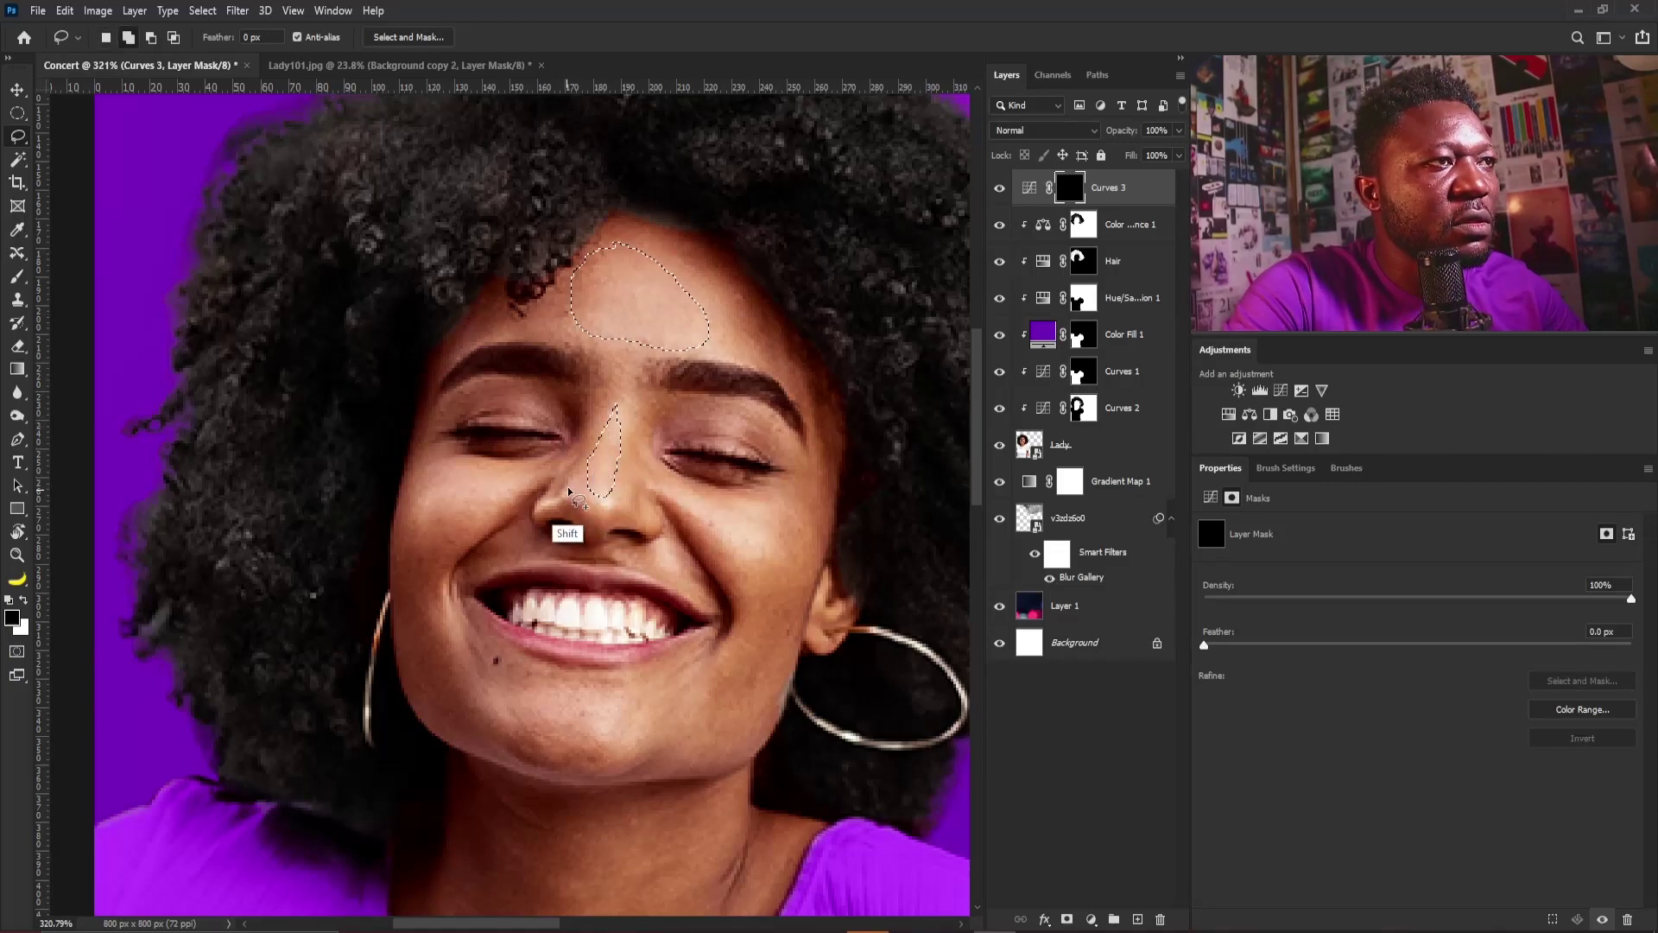
pyautogui.moveTo(570, 490)
pyautogui.mouseDown()
pyautogui.moveTo(539, 508)
pyautogui.moveTo(555, 500)
pyautogui.mouseUp()
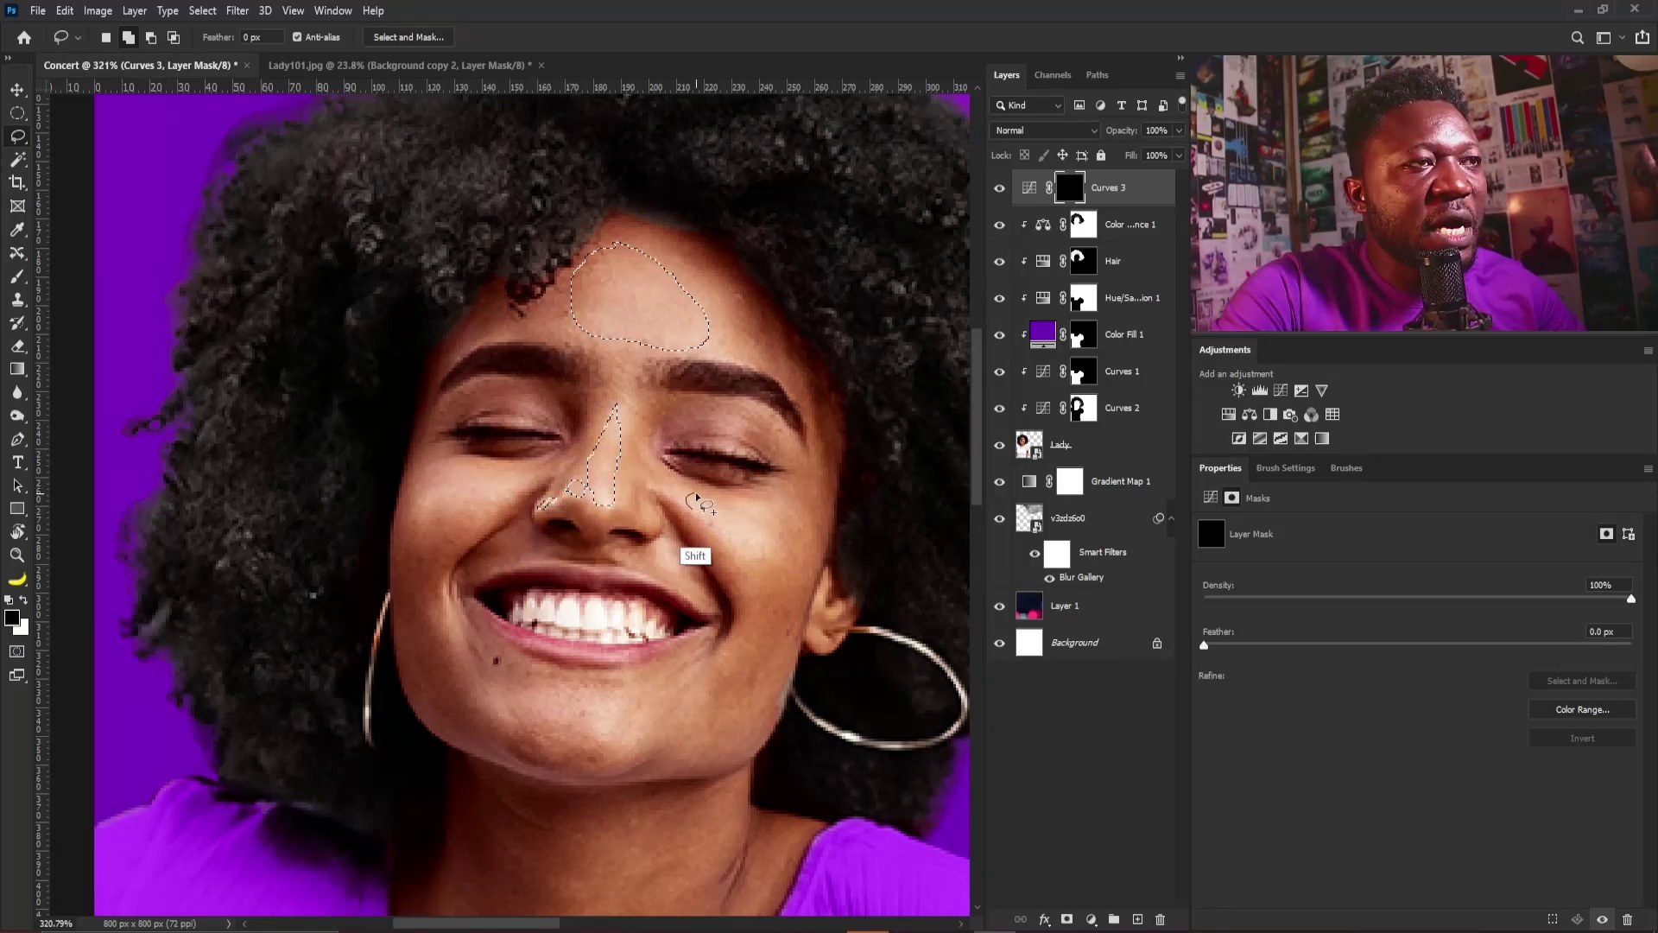
pyautogui.moveTo(734, 547)
pyautogui.mouseDown()
pyautogui.moveTo(696, 497)
pyautogui.moveTo(770, 553)
pyautogui.moveTo(759, 515)
pyautogui.moveTo(689, 497)
pyautogui.mouseUp()
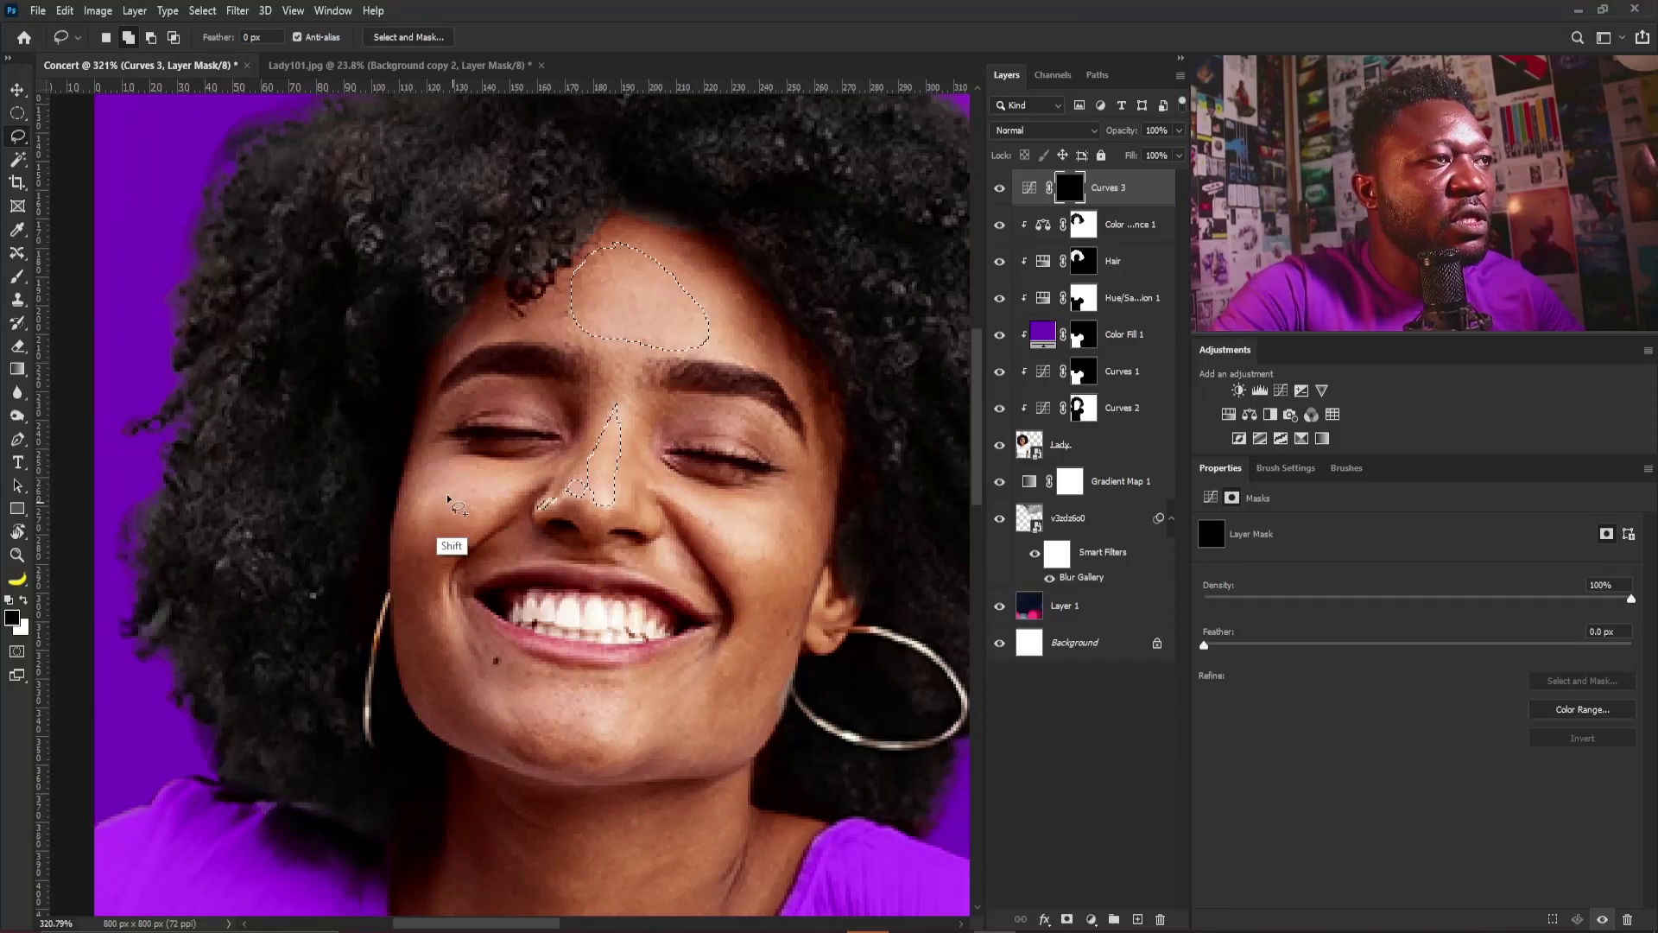
pyautogui.moveTo(473, 471)
pyautogui.mouseDown()
pyautogui.moveTo(429, 485)
pyautogui.moveTo(429, 531)
pyautogui.moveTo(485, 514)
pyautogui.moveTo(468, 478)
pyautogui.mouseUp()
pyautogui.moveTo(599, 733)
pyautogui.mouseDown()
pyautogui.moveTo(597, 717)
pyautogui.moveTo(500, 696)
pyautogui.moveTo(608, 693)
pyautogui.moveTo(504, 703)
pyautogui.mouseUp()
# Fill the selected highlight areas with white on the Curves 3 mask, deselect, and feather the mask to 5.2 px
pyautogui.moveTo(704, 459); pyautogui.dragTo(591, 574)
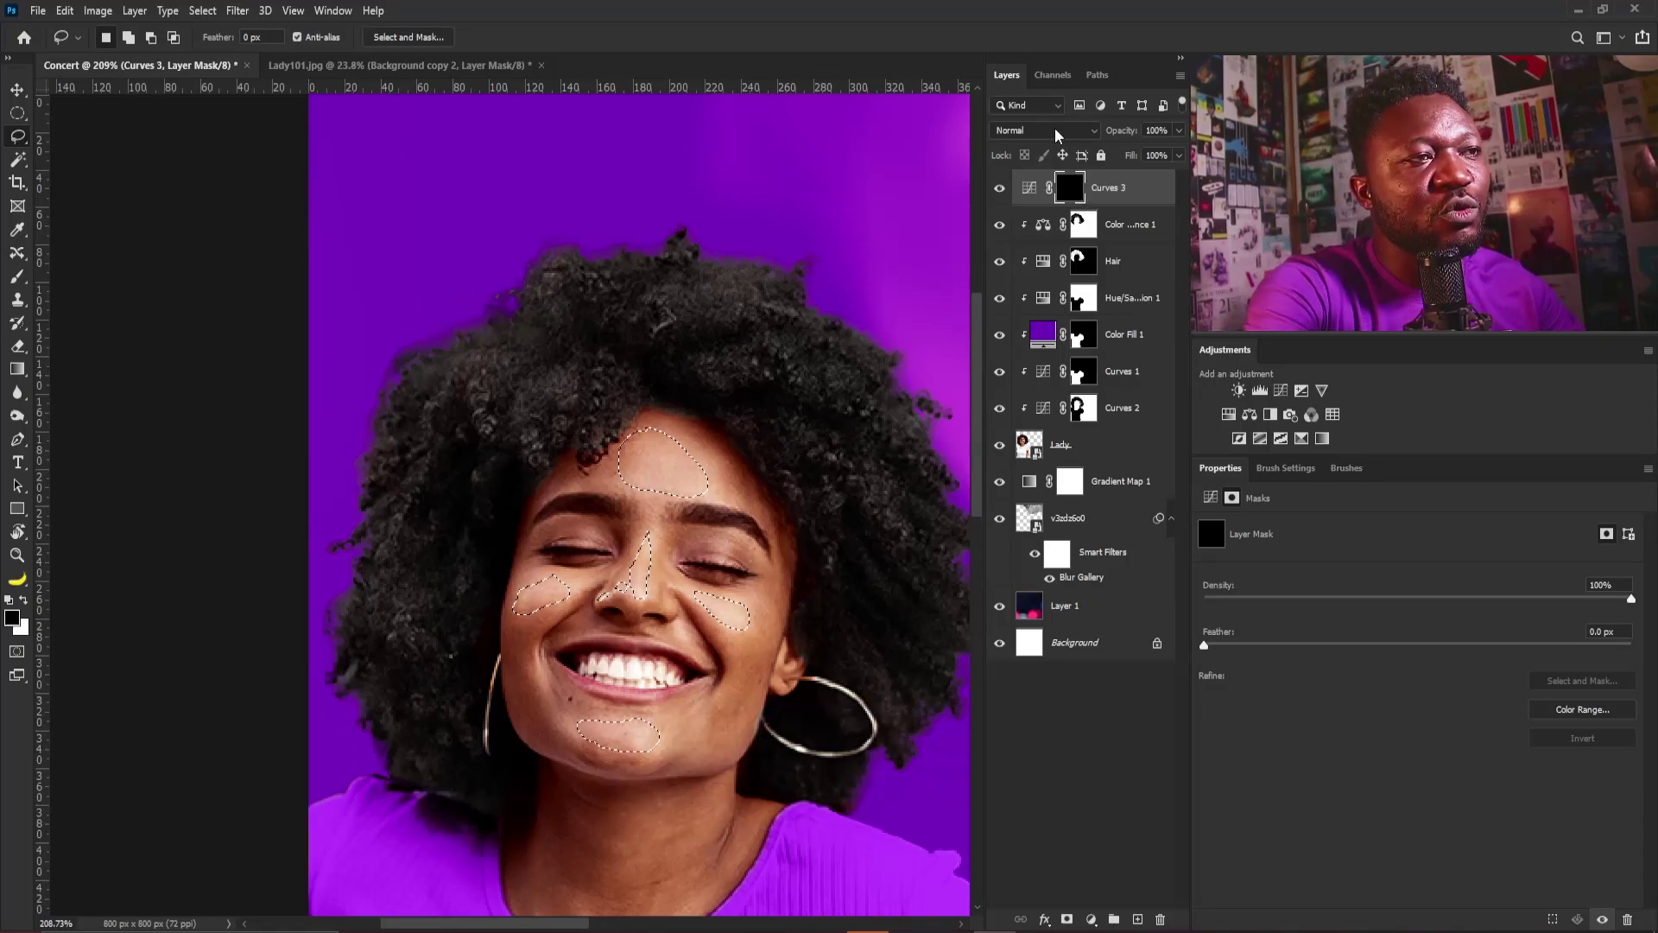
pyautogui.hotkey('ctrl', 'BackSpace')
pyautogui.hotkey('ctrl', 'd')
pyautogui.moveTo(777, 396); pyautogui.dragTo(622, 518)
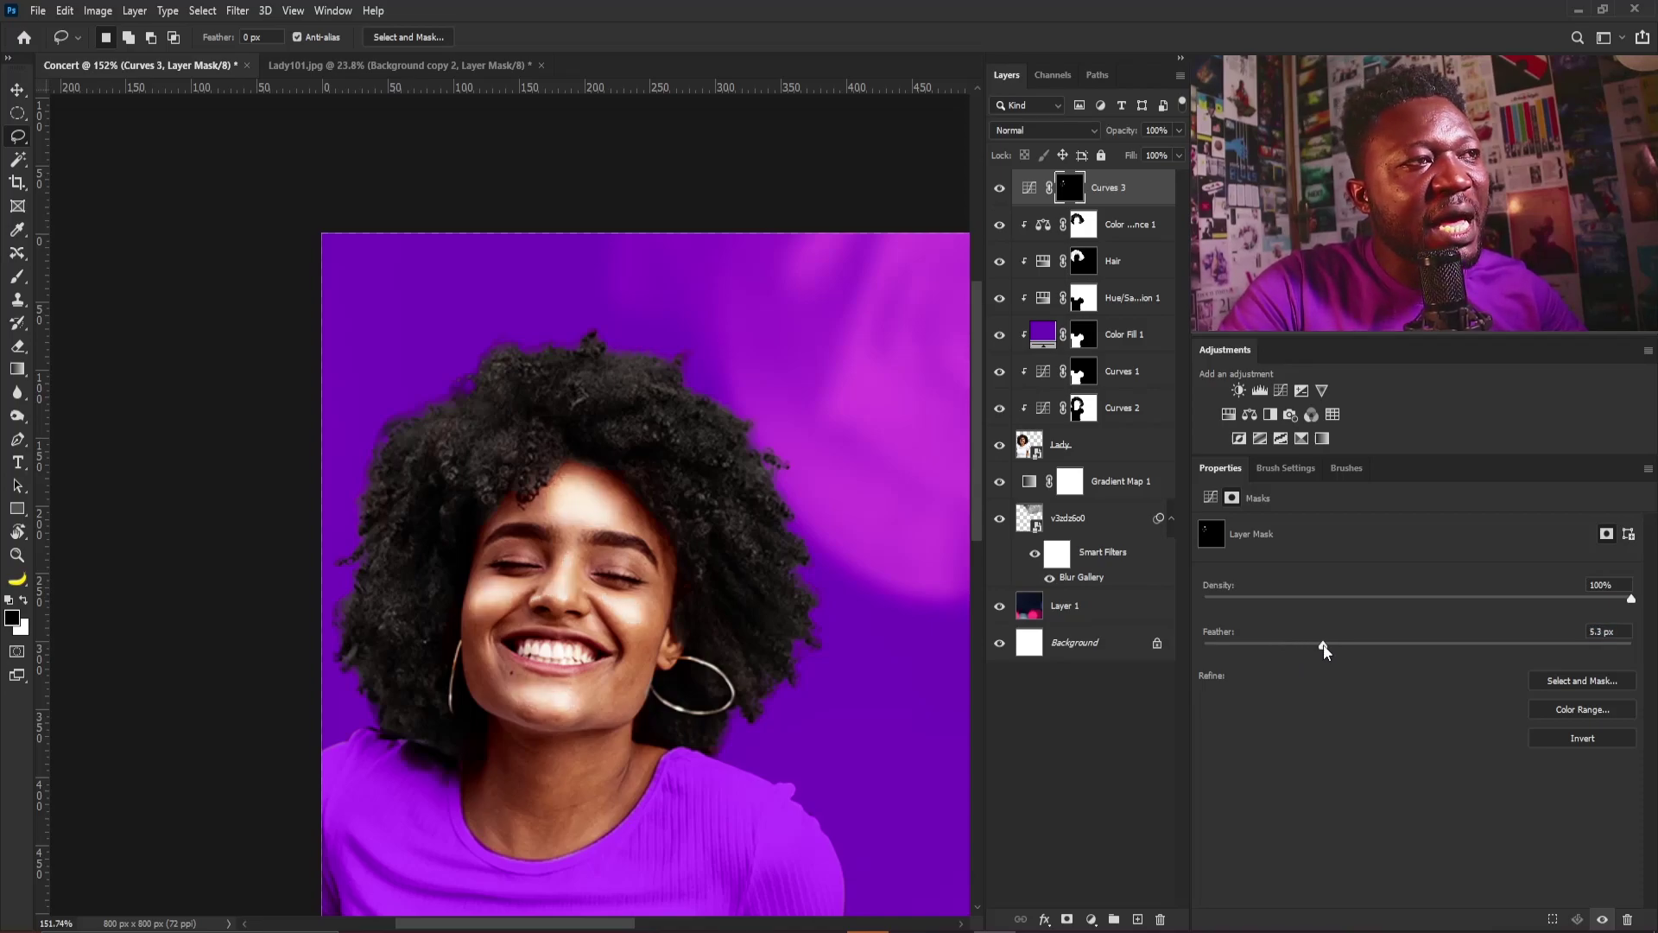
pyautogui.moveTo(1318, 648); pyautogui.dragTo(1319, 648)
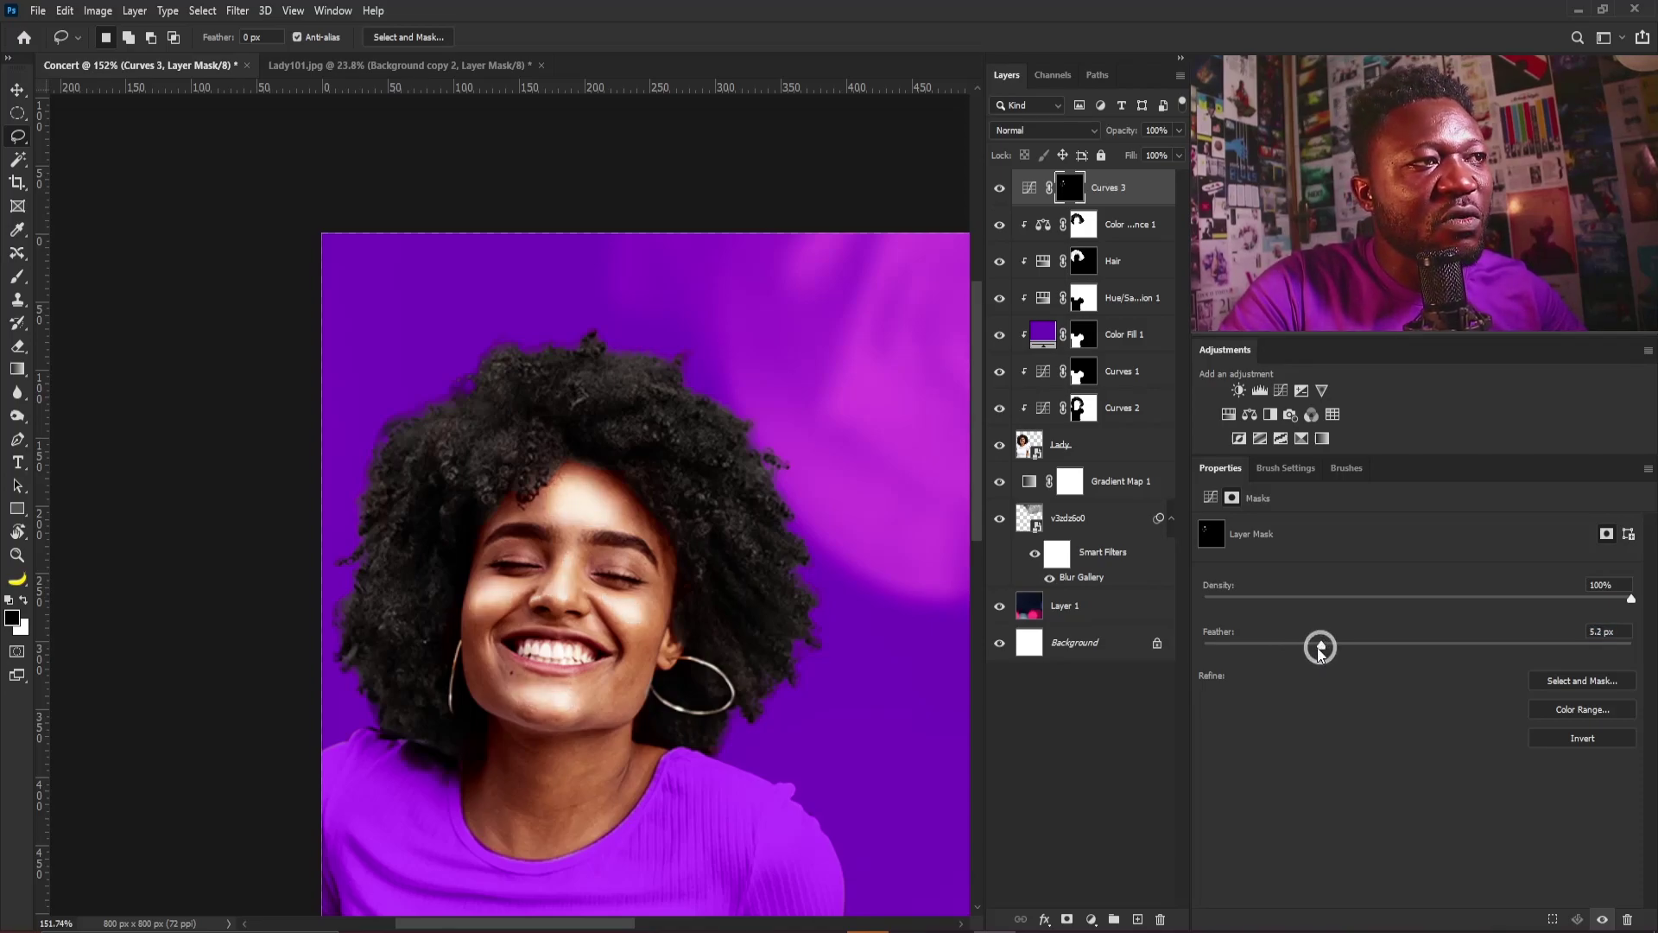
# Soften the Curves 3 brightening by moving its point to input 128, output 174, and compare the face with and without it
pyautogui.click(1028, 187)
pyautogui.moveTo(1430, 628); pyautogui.dragTo(1436, 645)
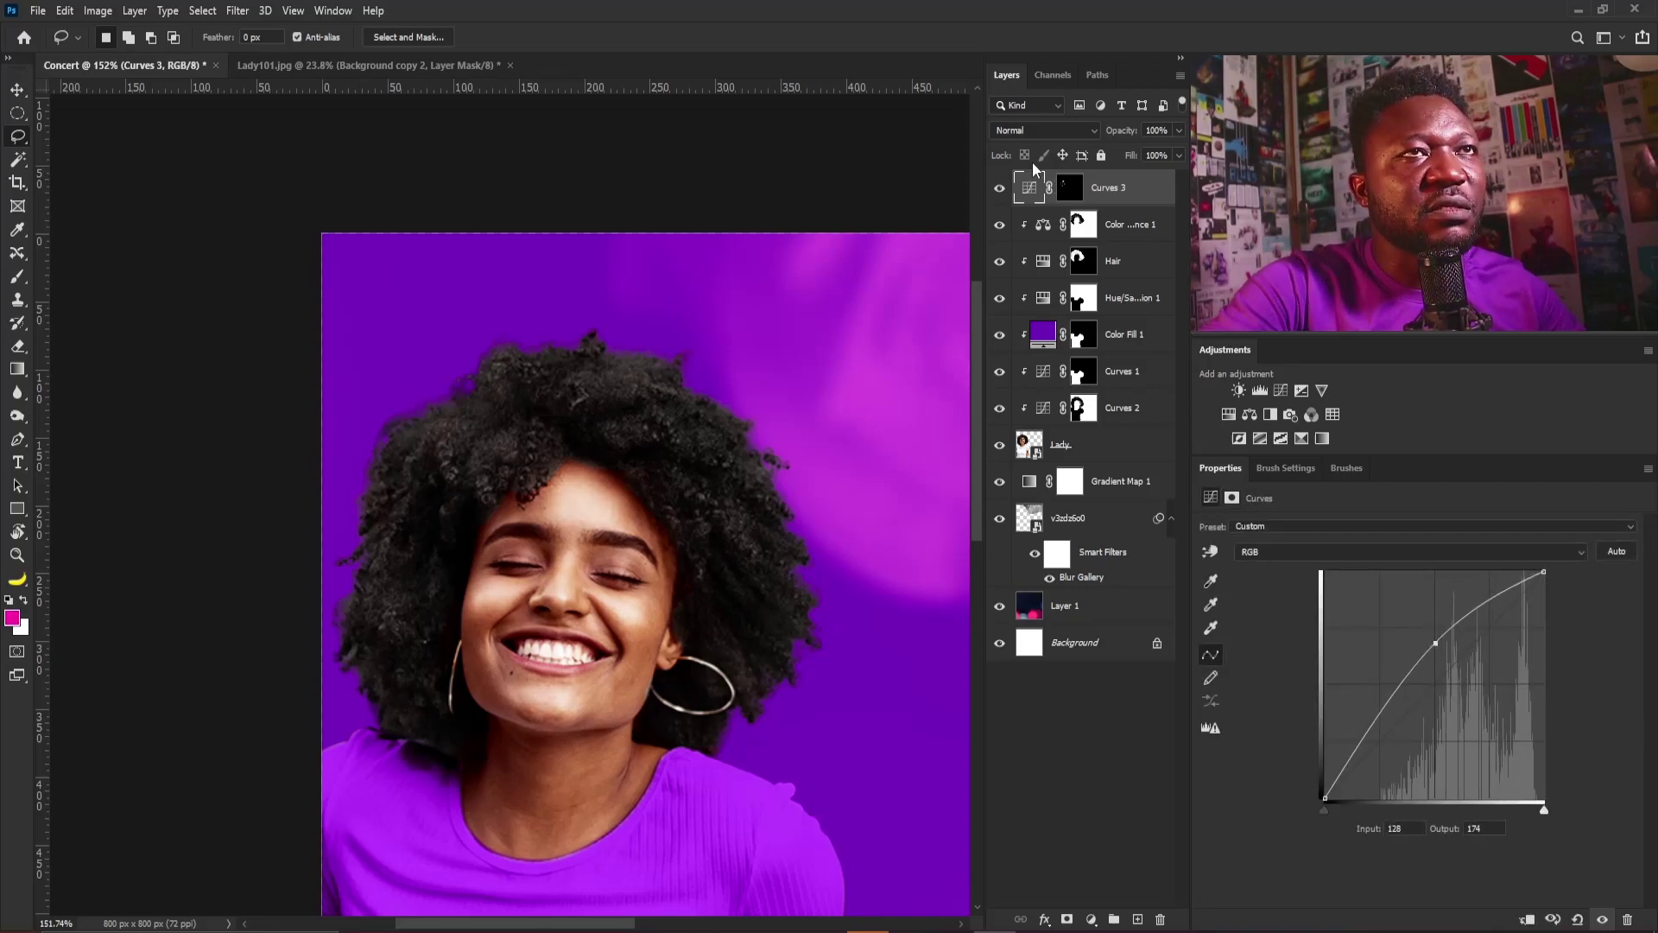
pyautogui.click(1000, 188)
pyautogui.click(1002, 188)
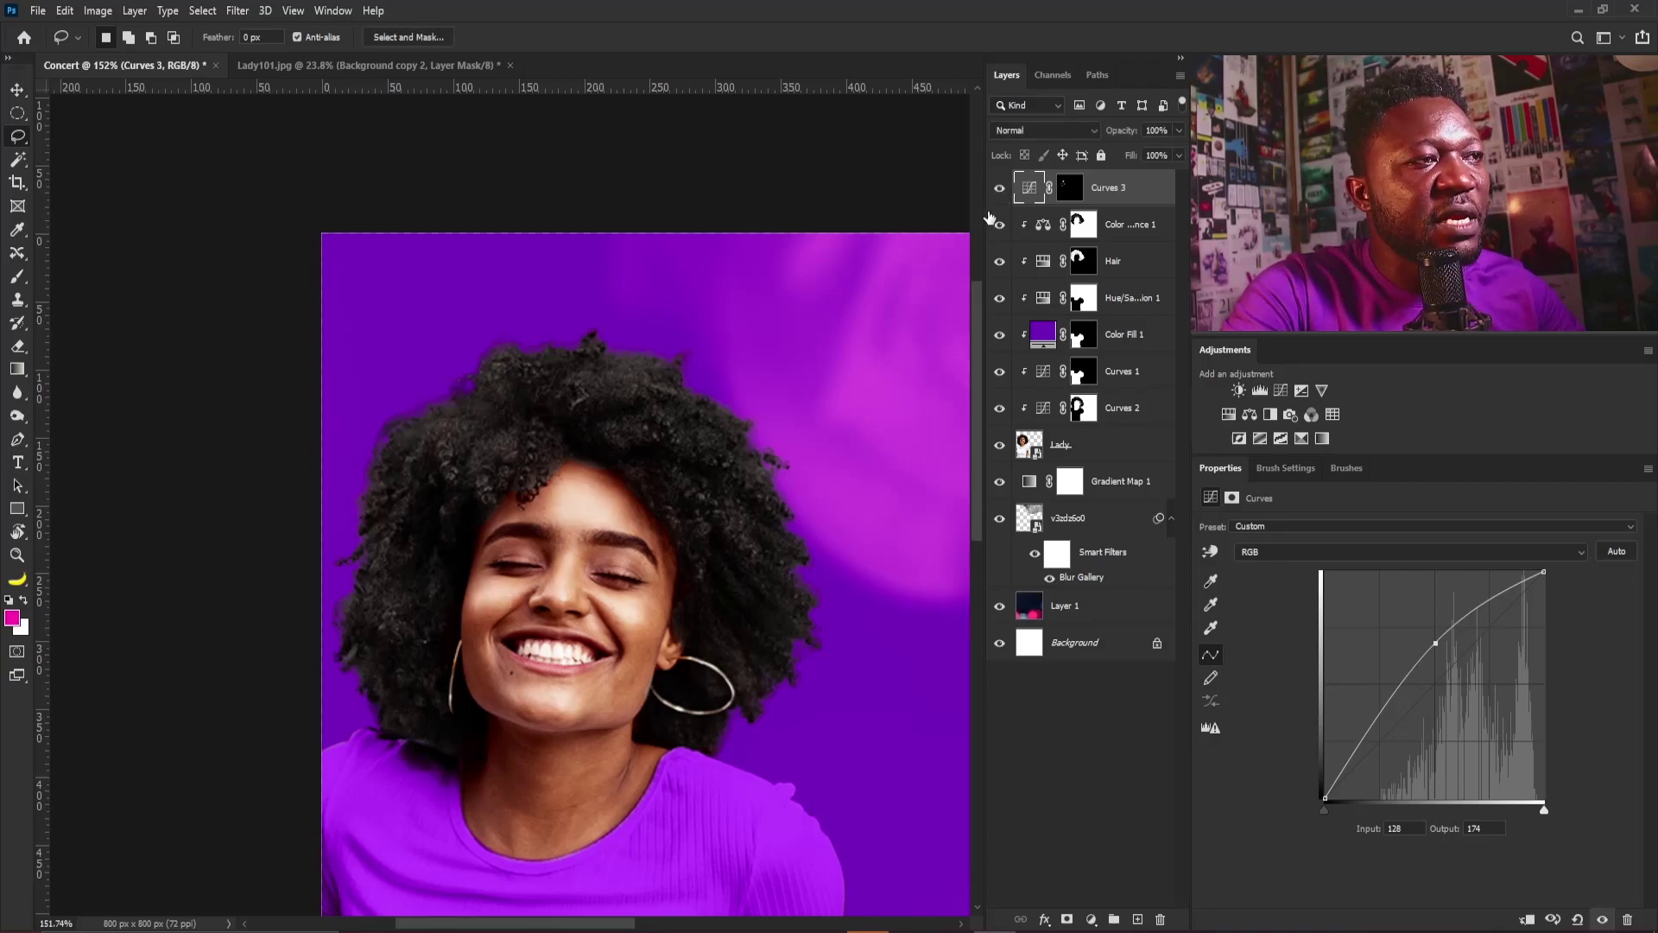
# Reduce the Curves 3 layer's opacity to 82% and check the face highlights
pyautogui.moveTo(612, 443); pyautogui.dragTo(606, 459)
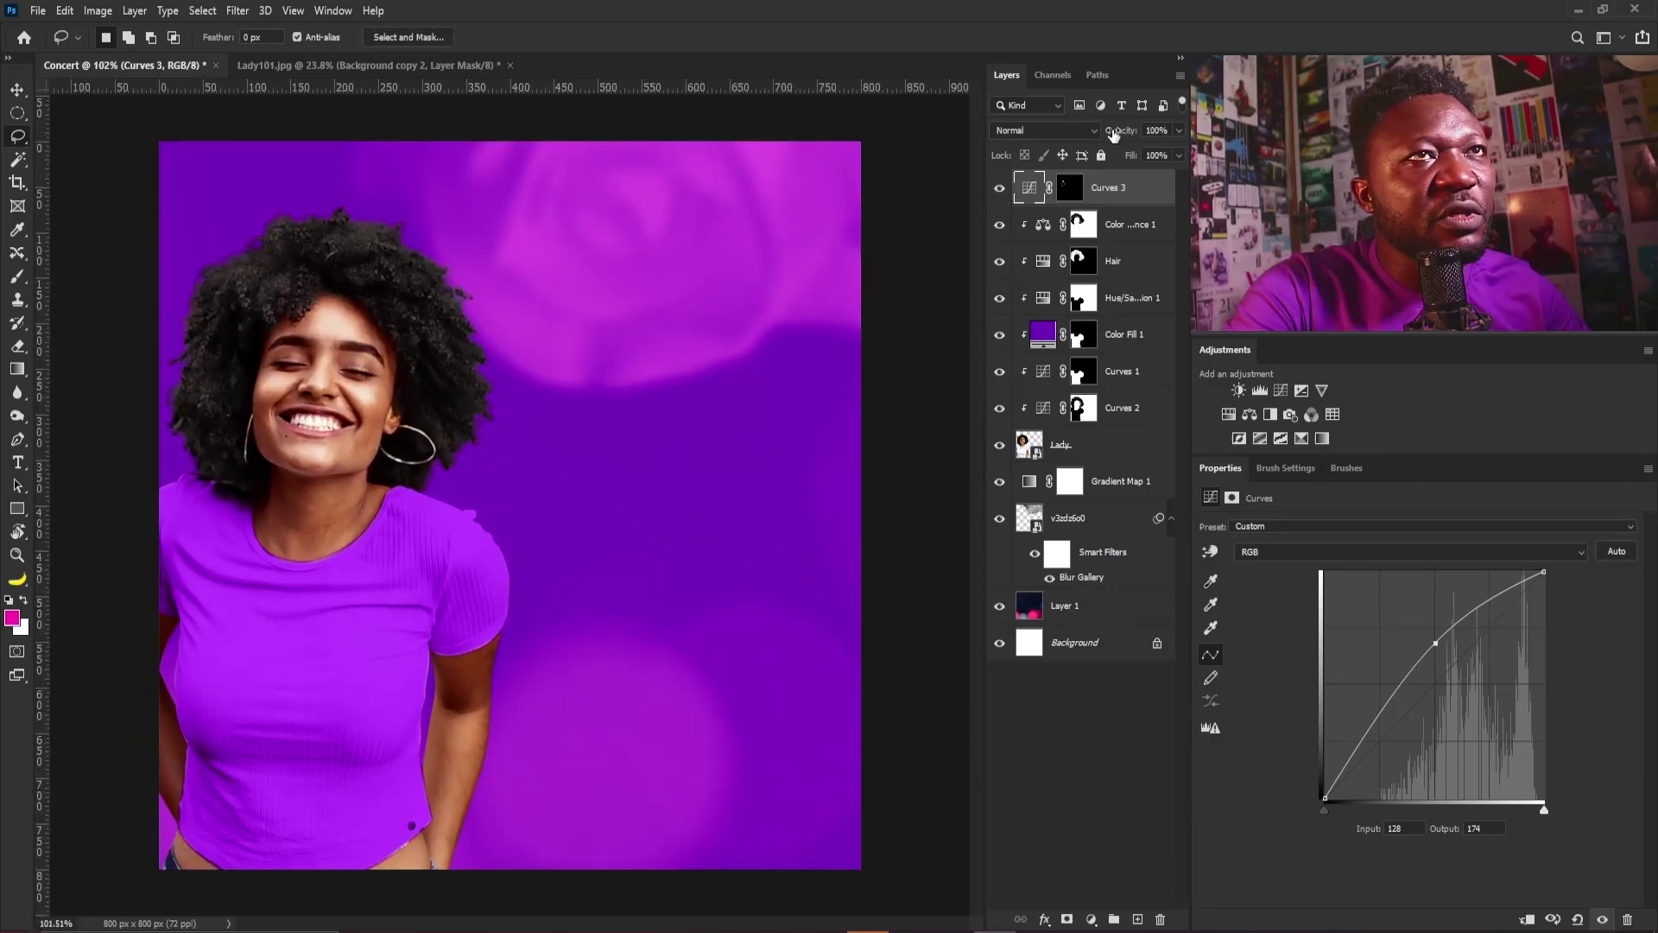
pyautogui.click(1179, 155)
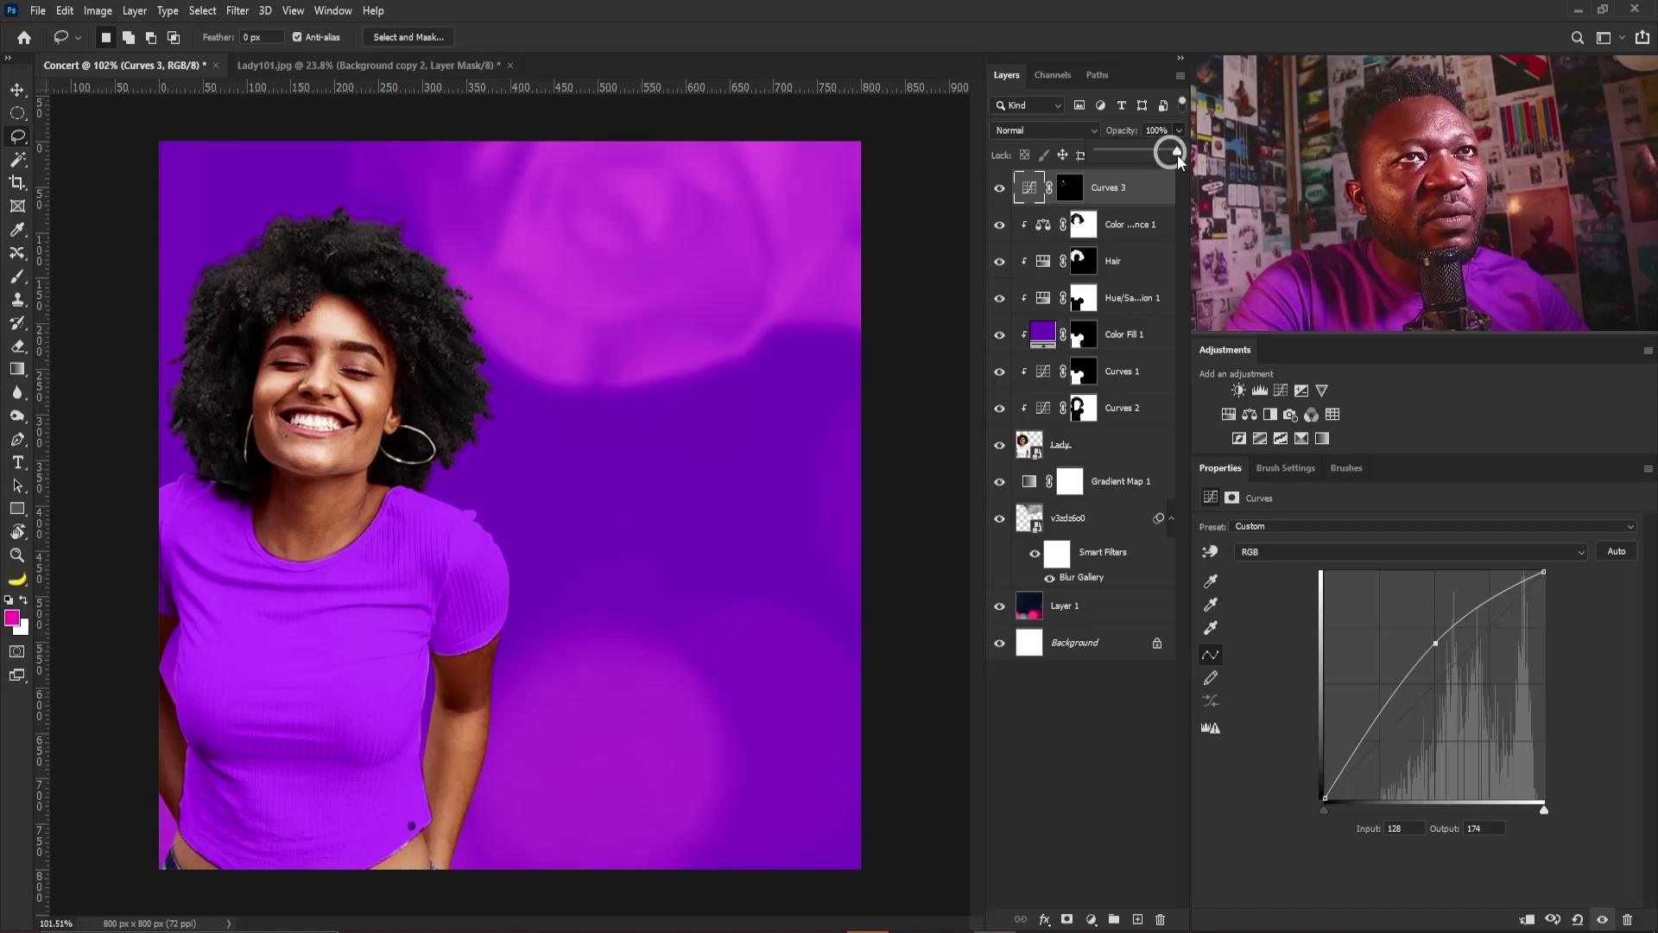
pyautogui.moveTo(1162, 155); pyautogui.dragTo(1164, 156)
pyautogui.click(263, 391)
pyautogui.moveTo(259, 391); pyautogui.dragTo(240, 392)
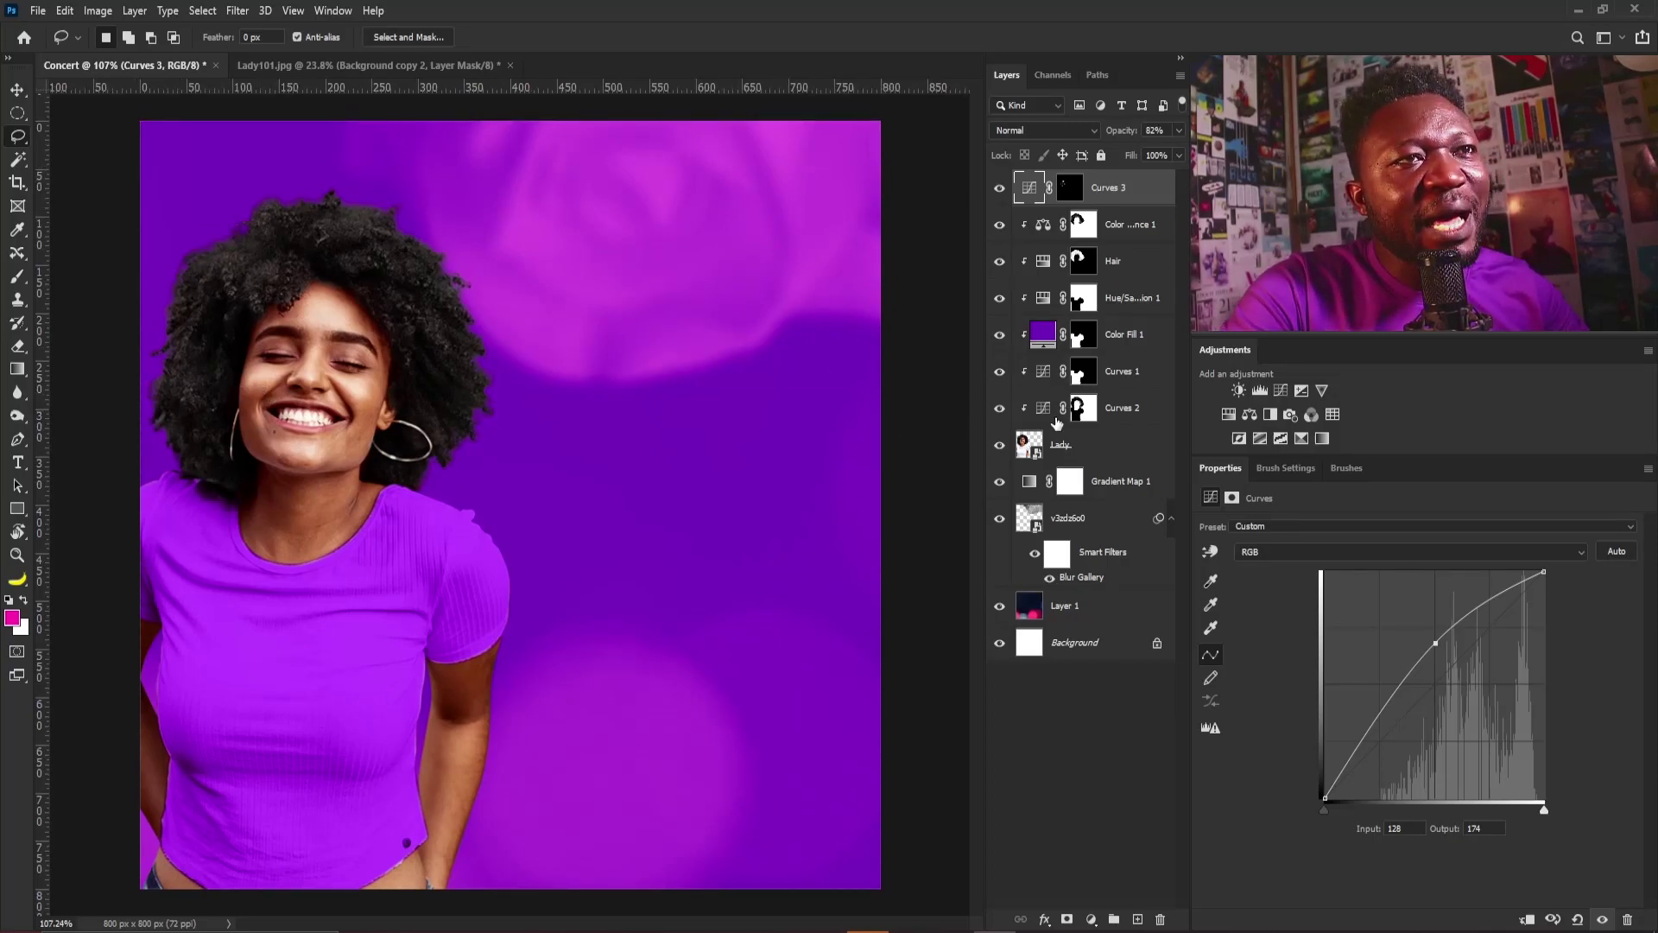
# Compare the shirt with and without the Color Fill 1 layer and select that layer
pyautogui.click(1058, 436)
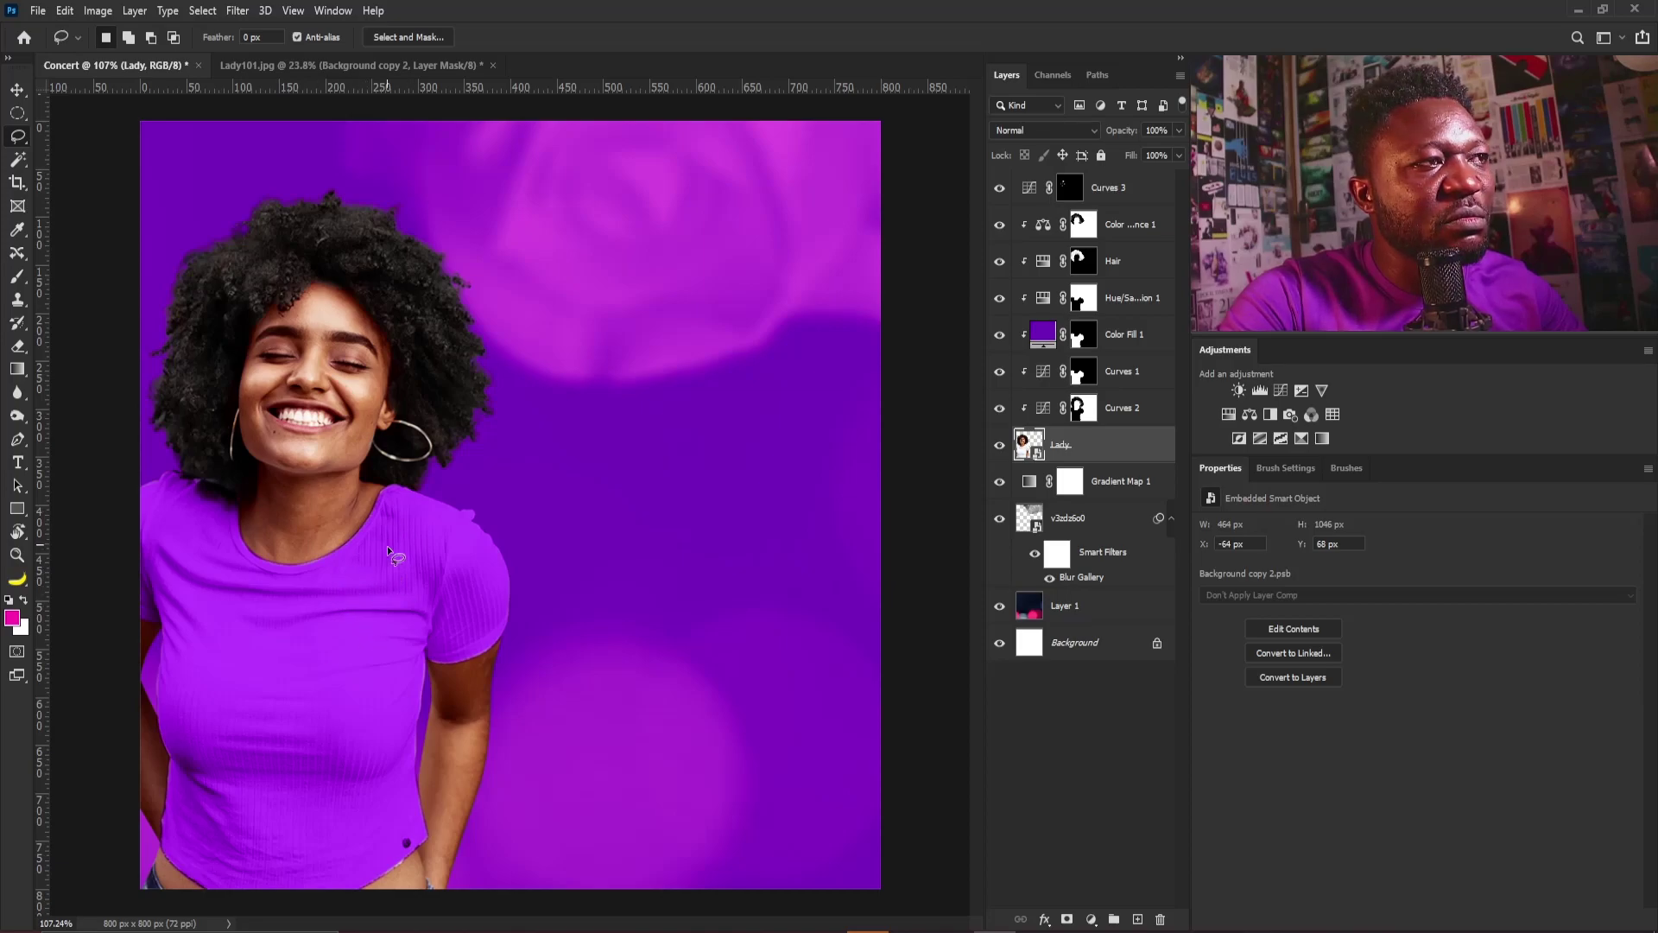
pyautogui.click(1000, 335)
pyautogui.click(1000, 335)
pyautogui.click(1043, 335)
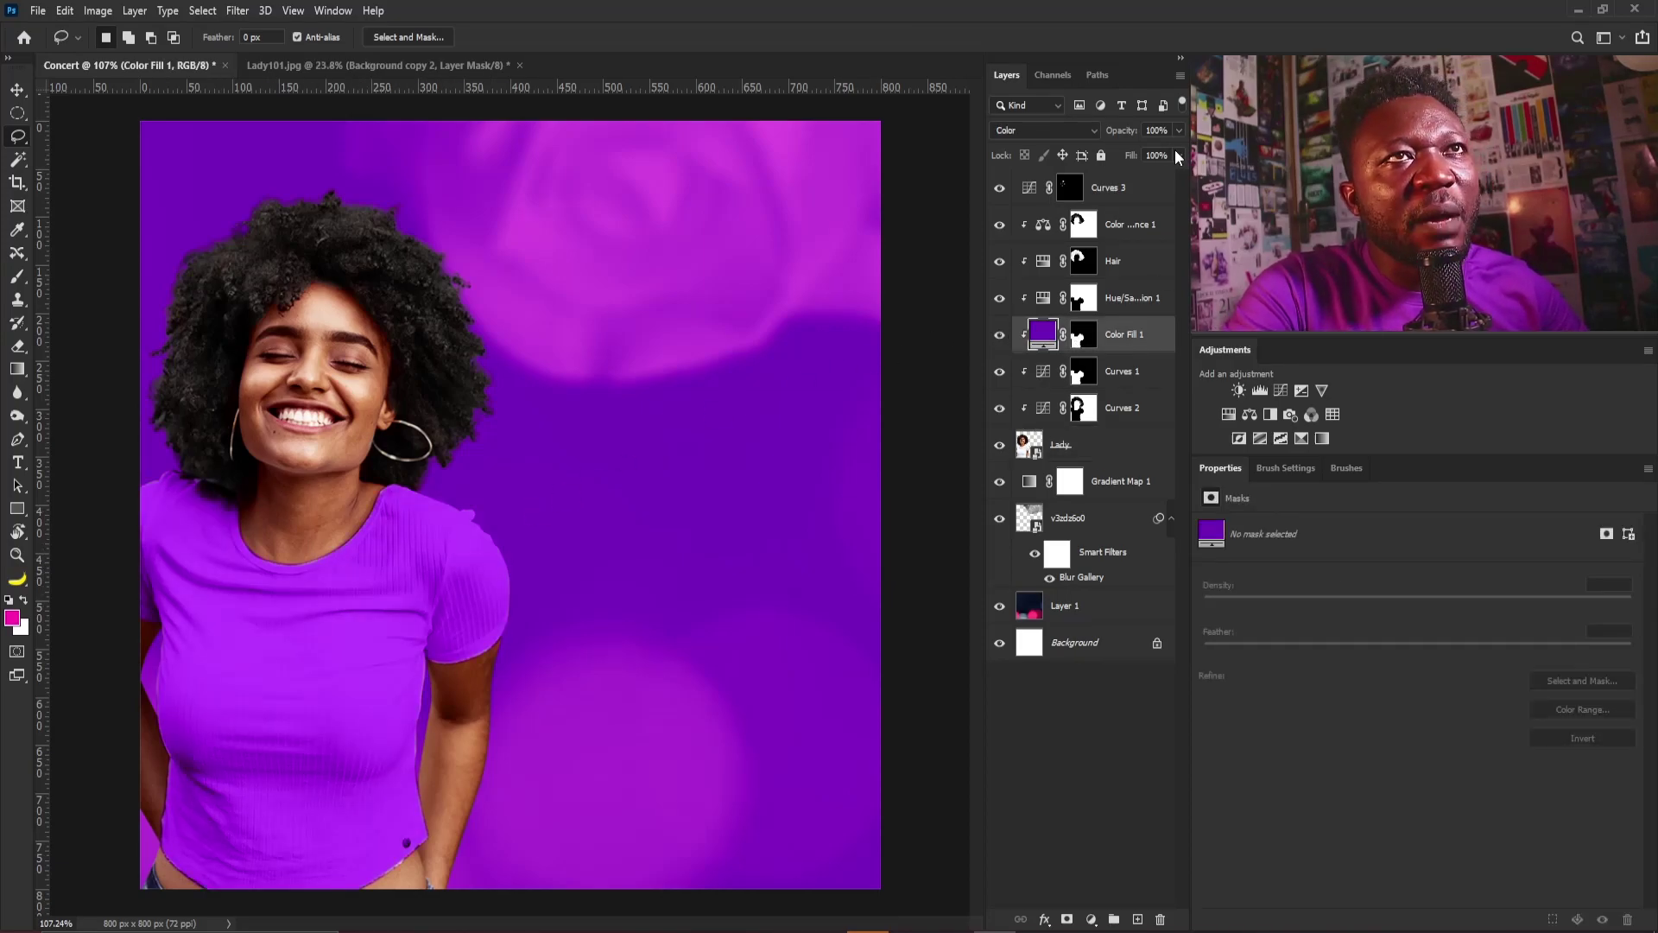
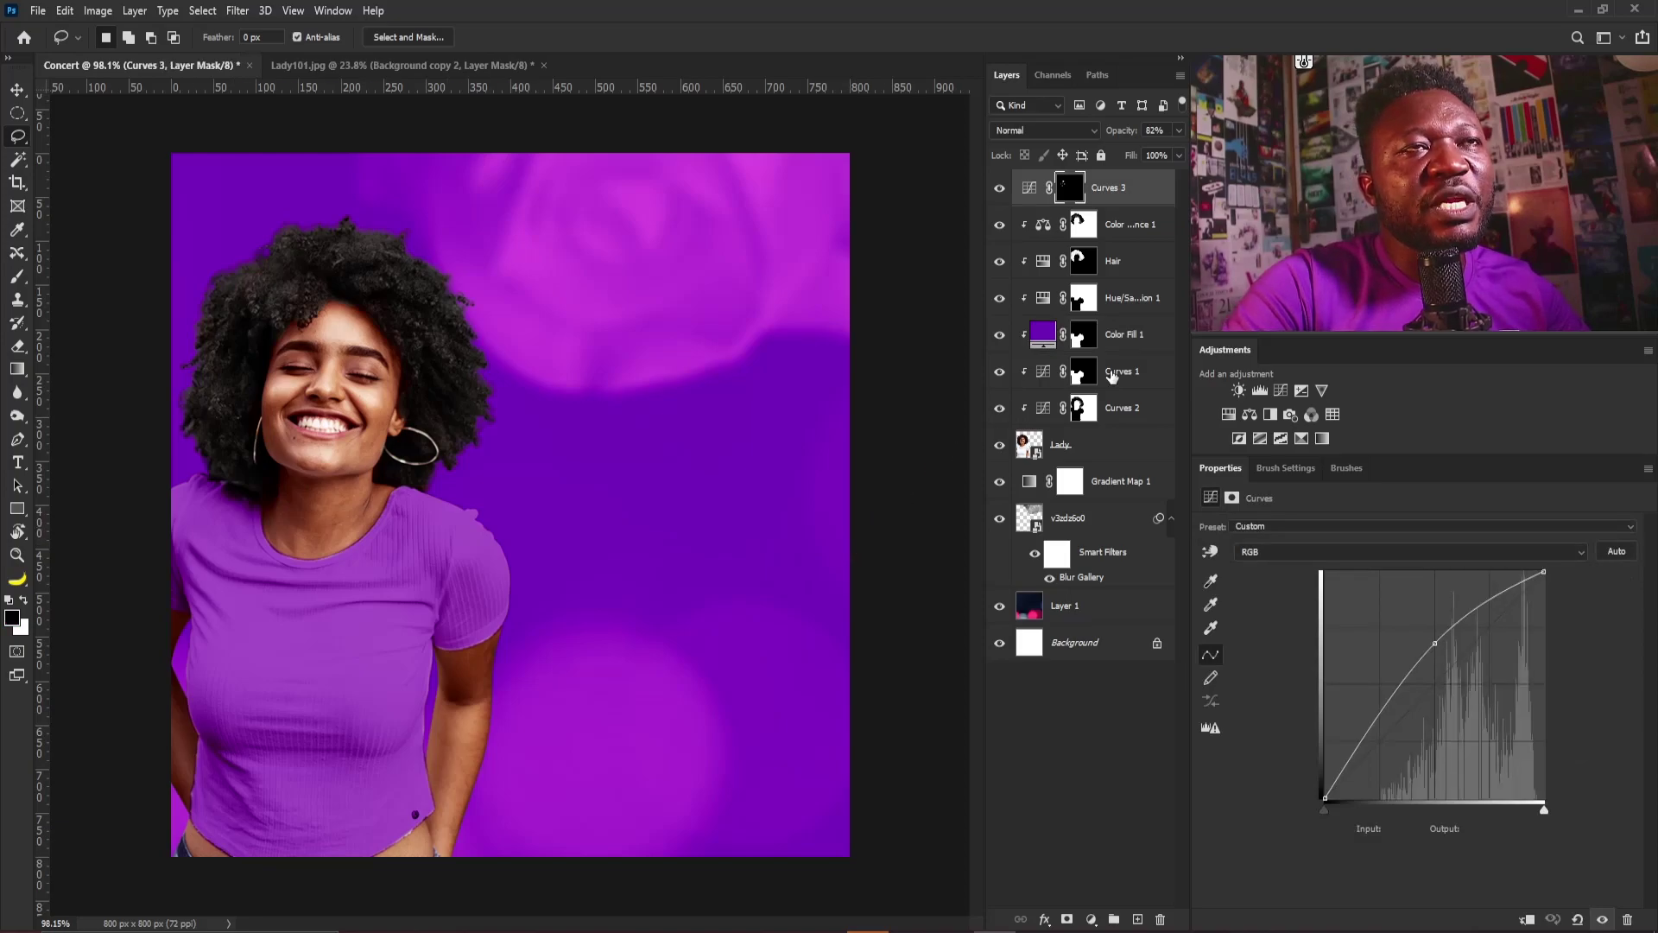
# Add a Curves adjustment above Curves 3, raise its point to input 104, output 180, and invert its mask to black
pyautogui.click(1281, 390)
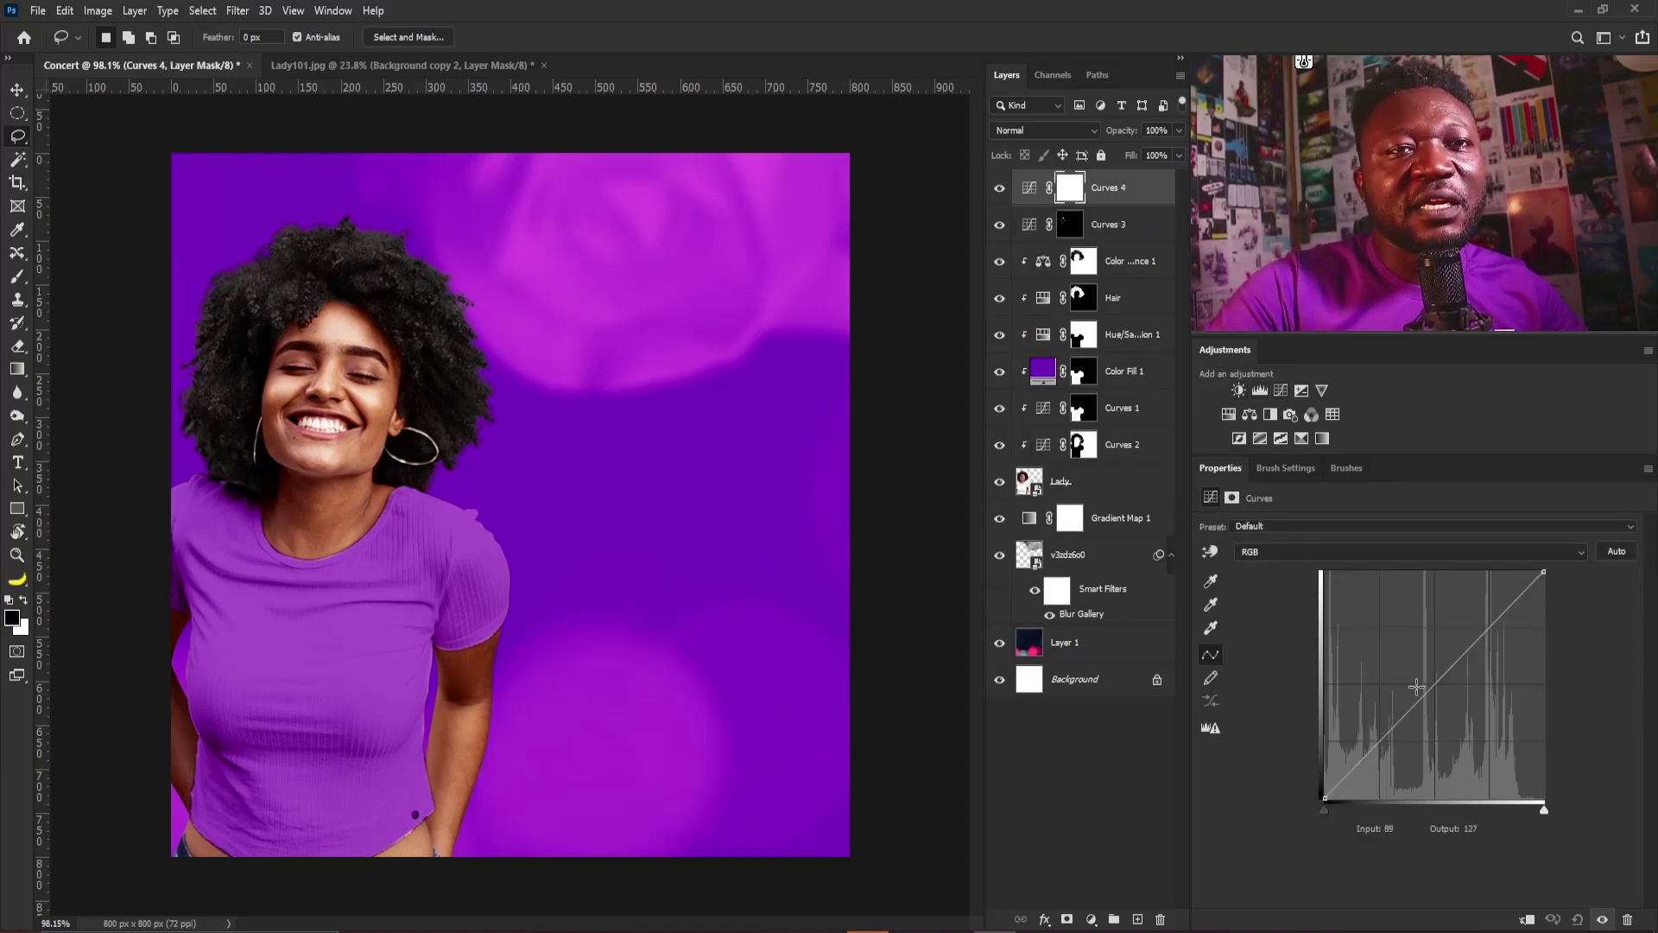
pyautogui.moveTo(1435, 684); pyautogui.dragTo(1414, 637)
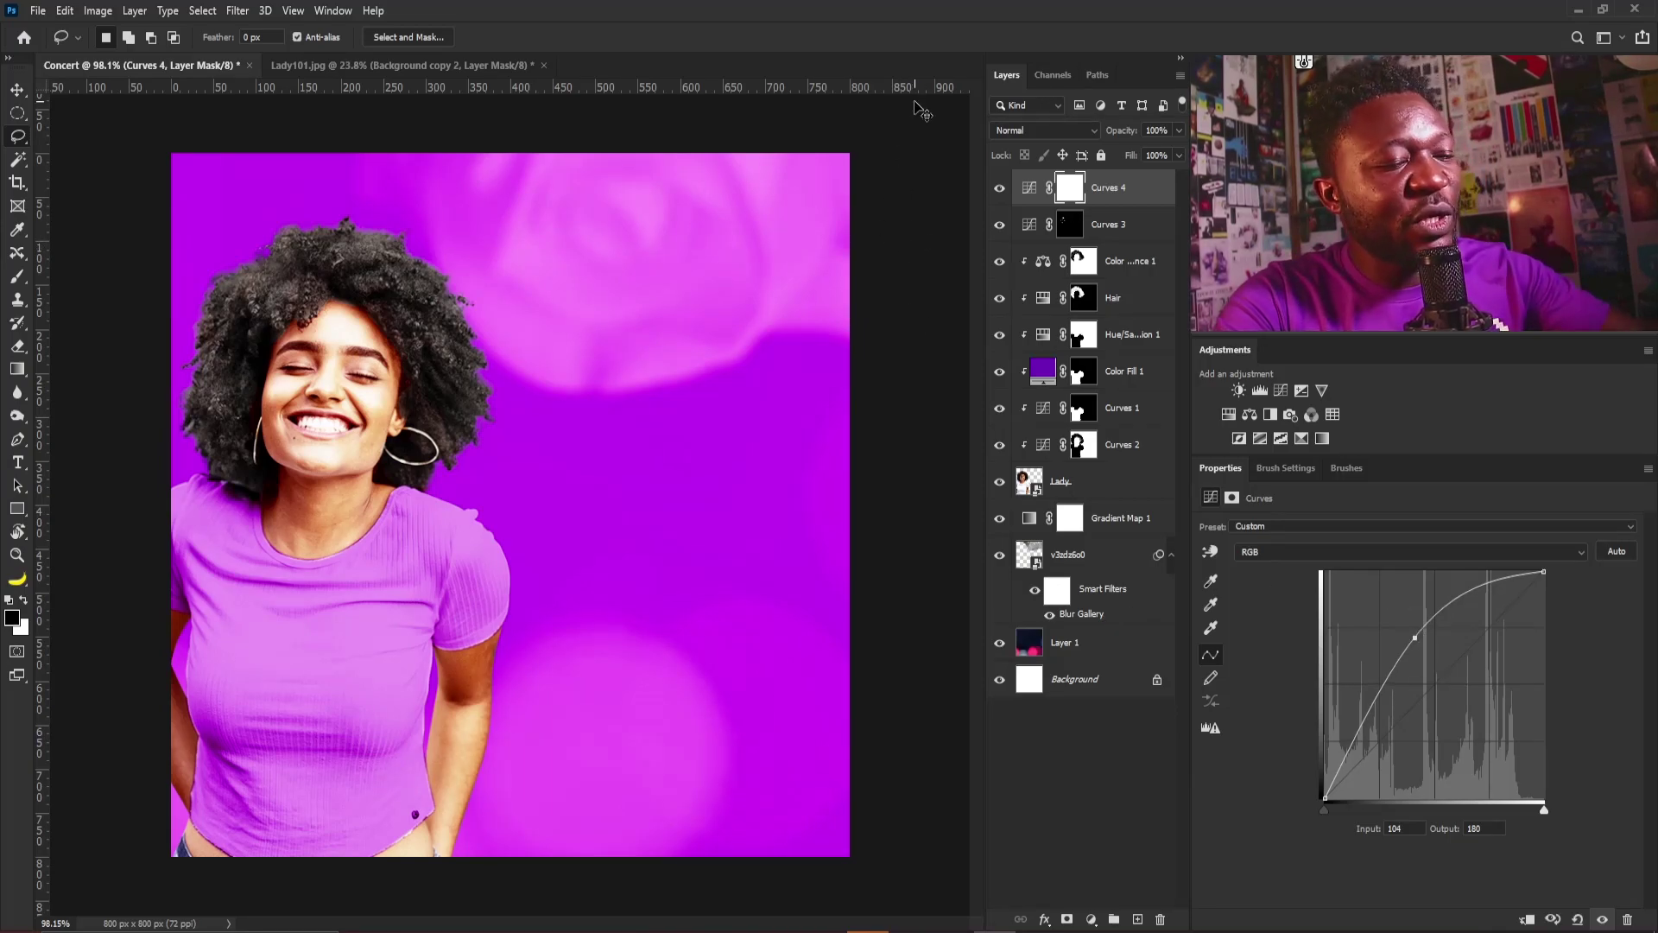
pyautogui.hotkey('ctrl', 'i')
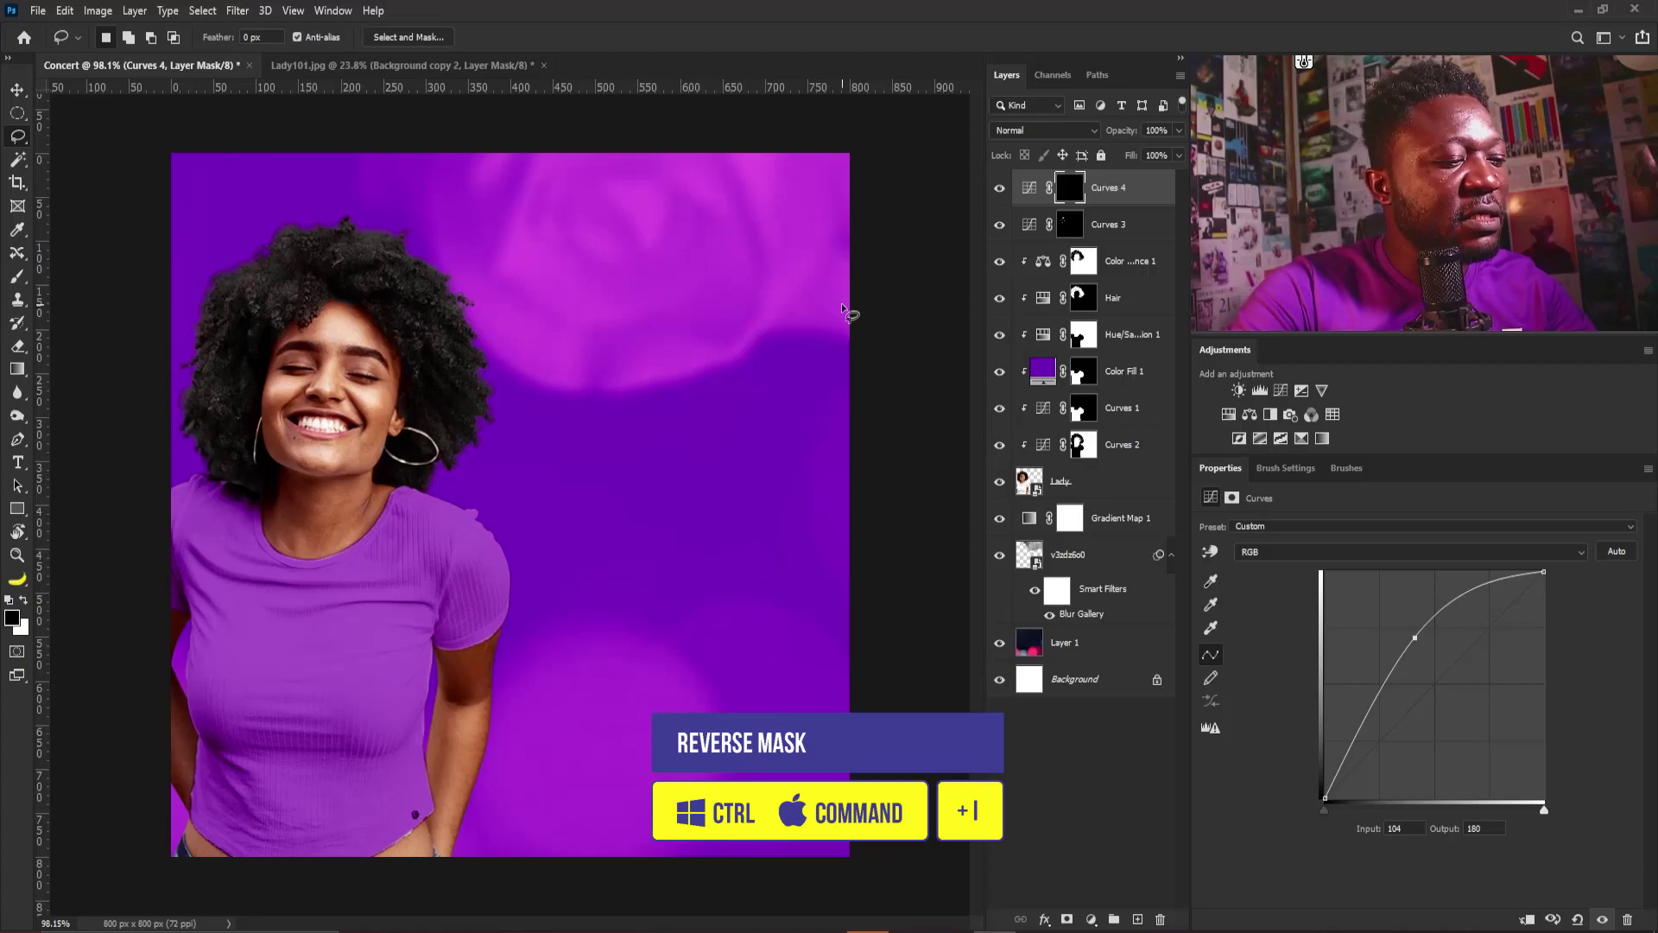
# Set up a soft round 30 px brush with Shape Dynamics enabled and Transfer disabled, and show the Shape Dynamics options
pyautogui.press('b')
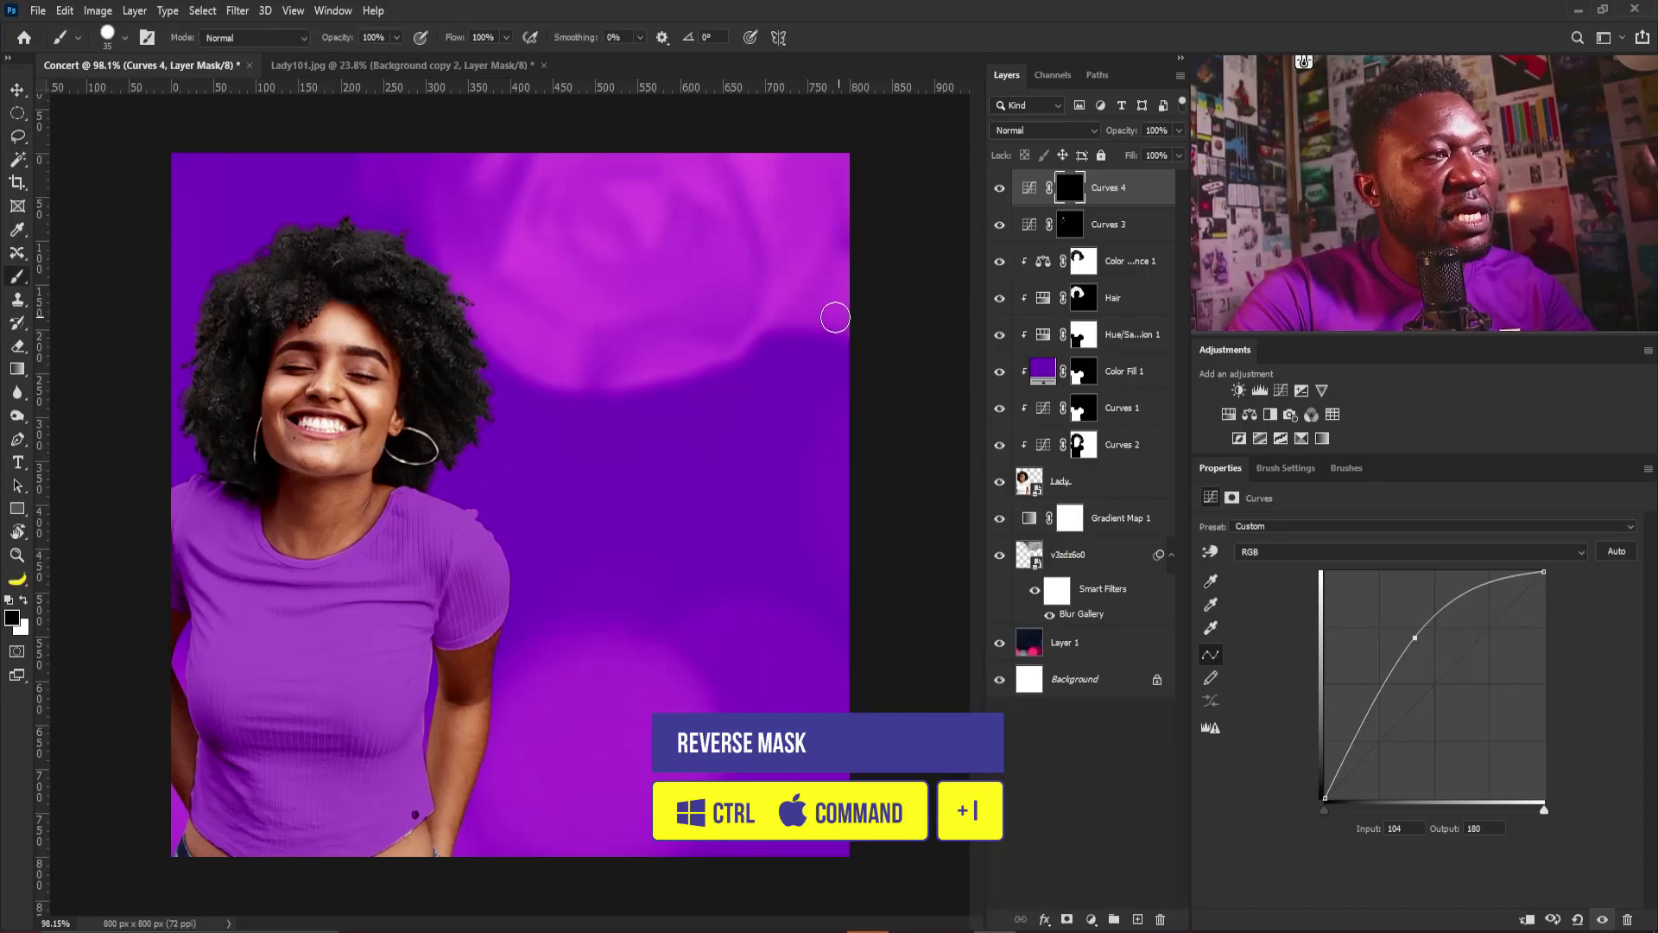
pyautogui.click(1286, 468)
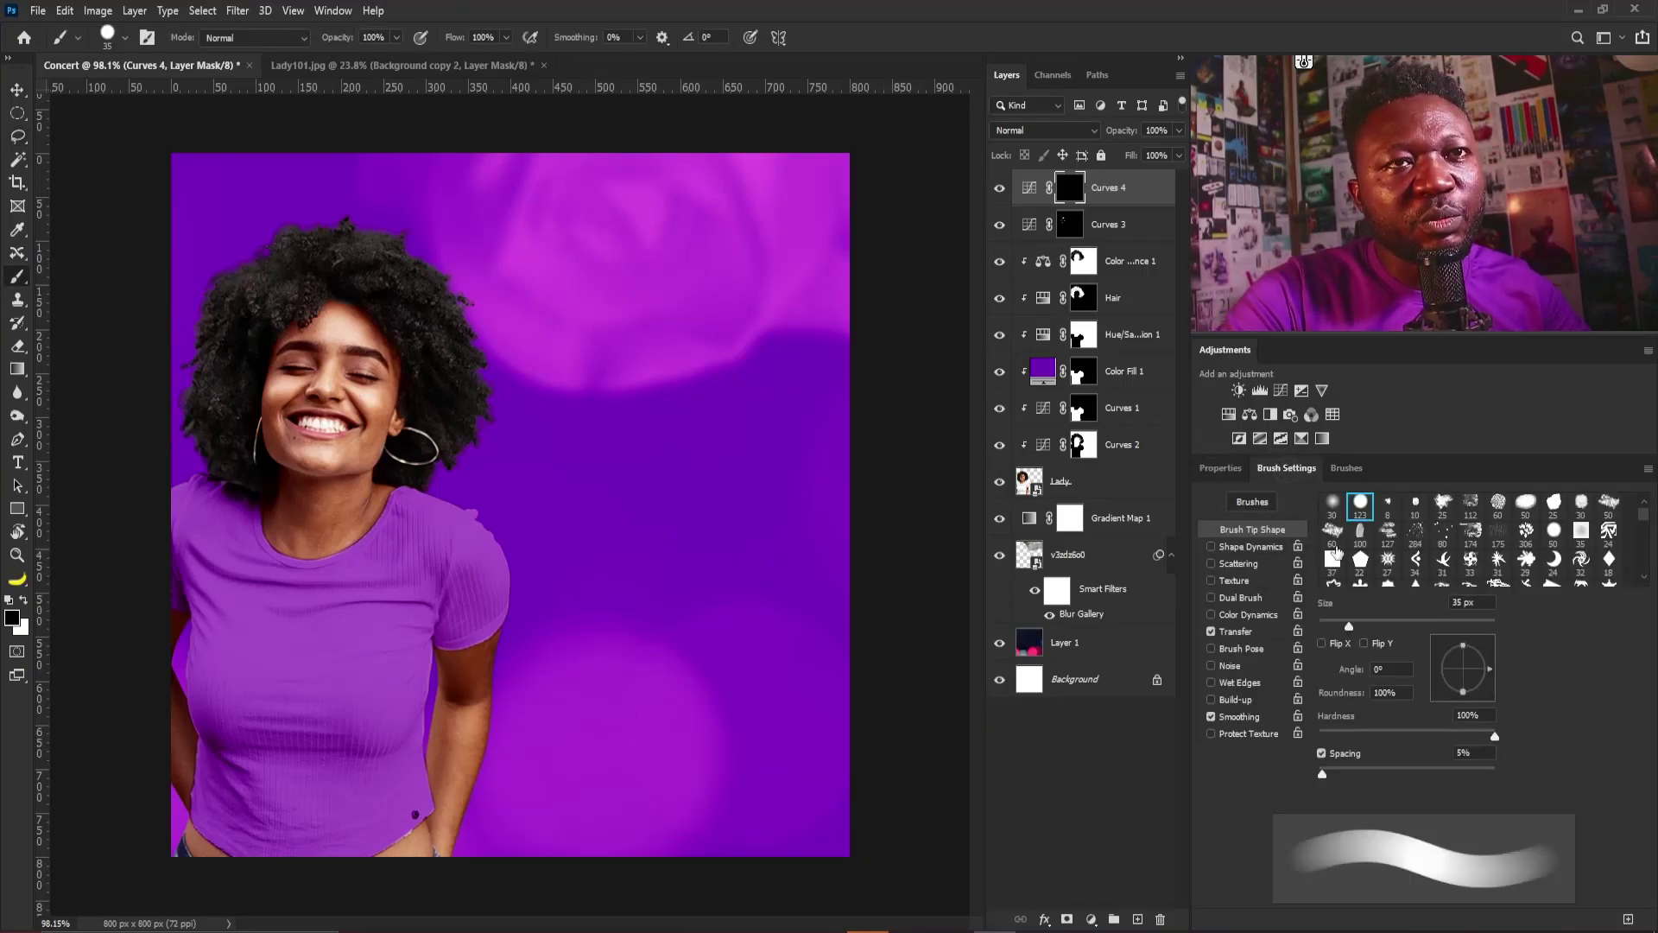
pyautogui.click(1335, 505)
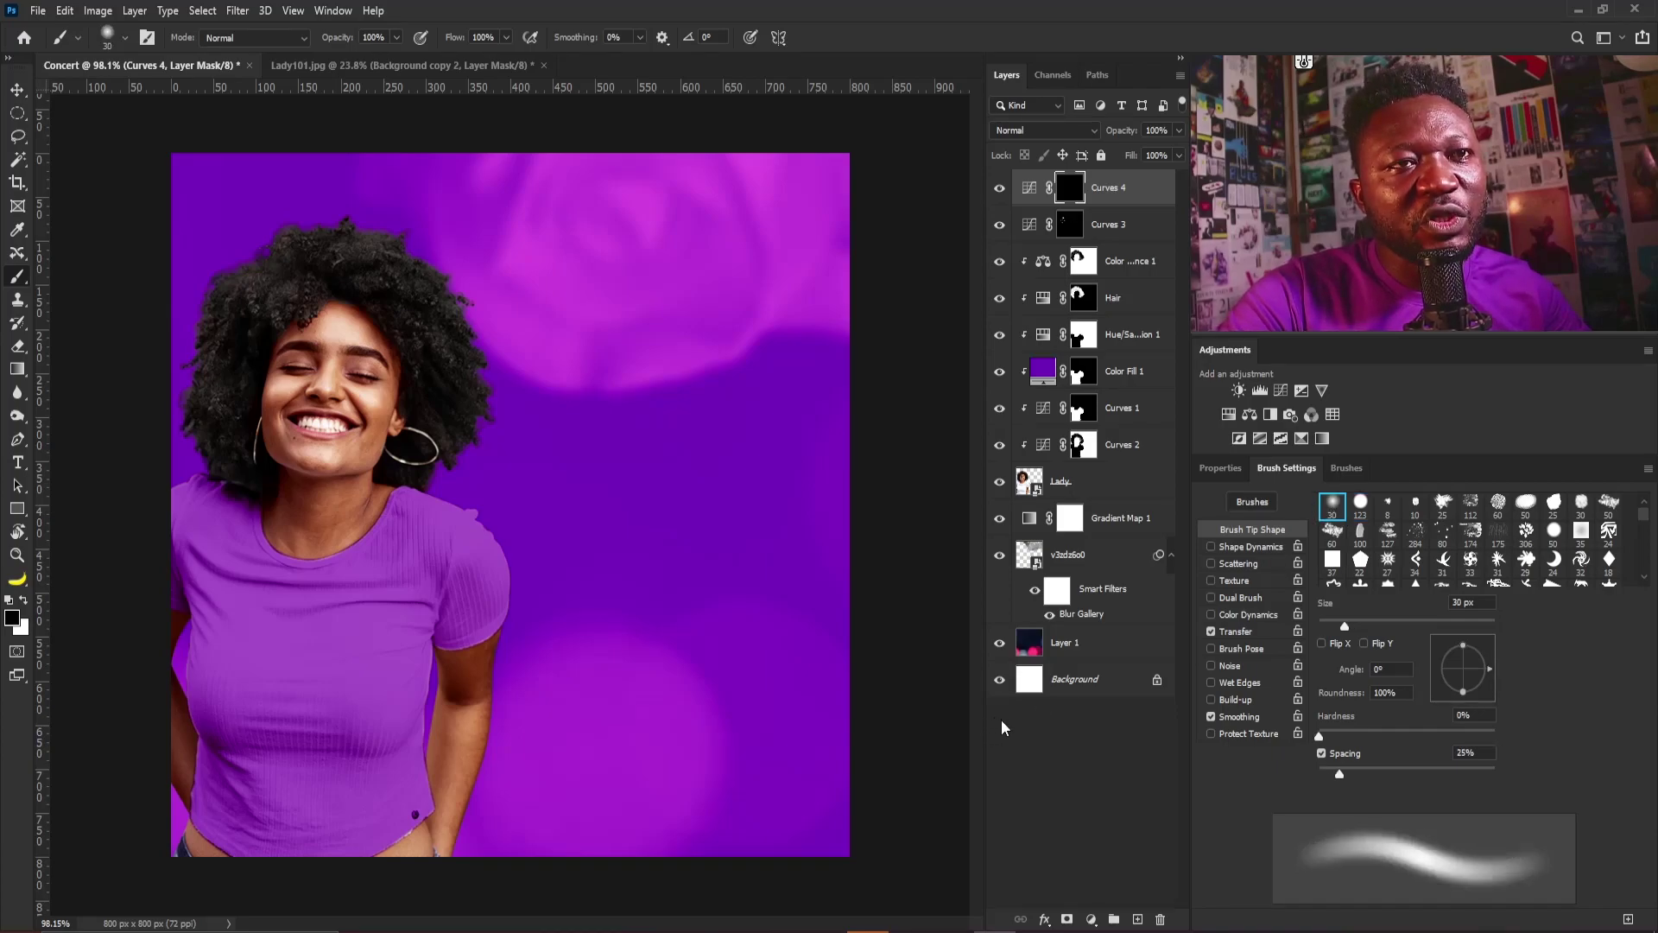
pyautogui.click(1212, 547)
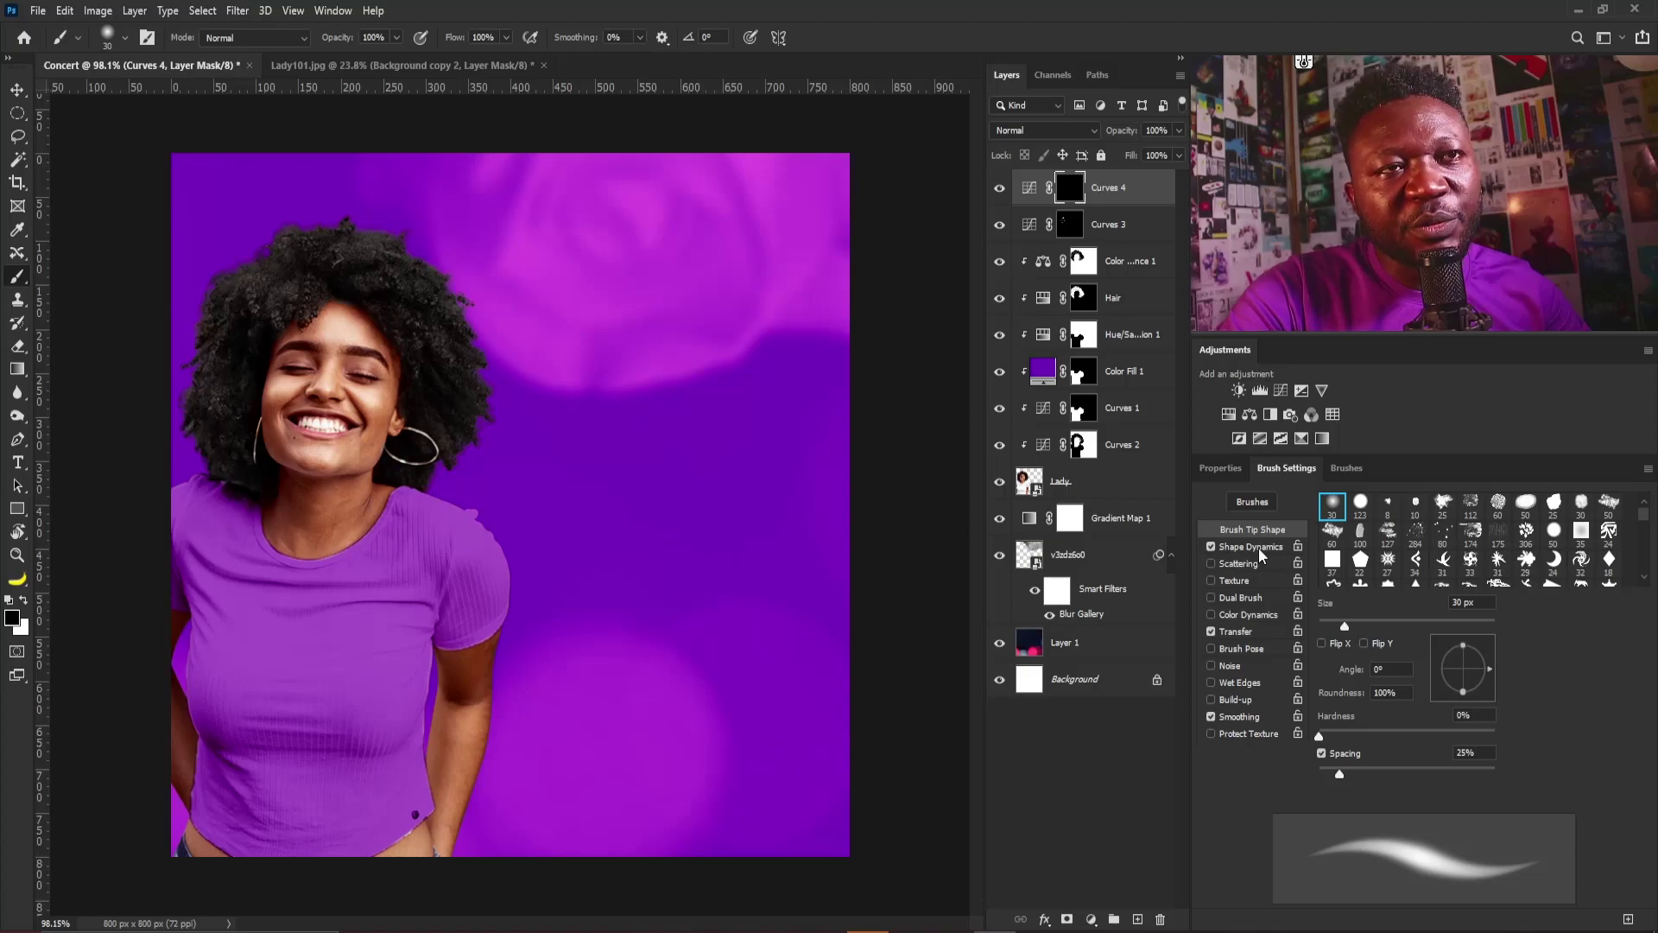
pyautogui.click(1212, 631)
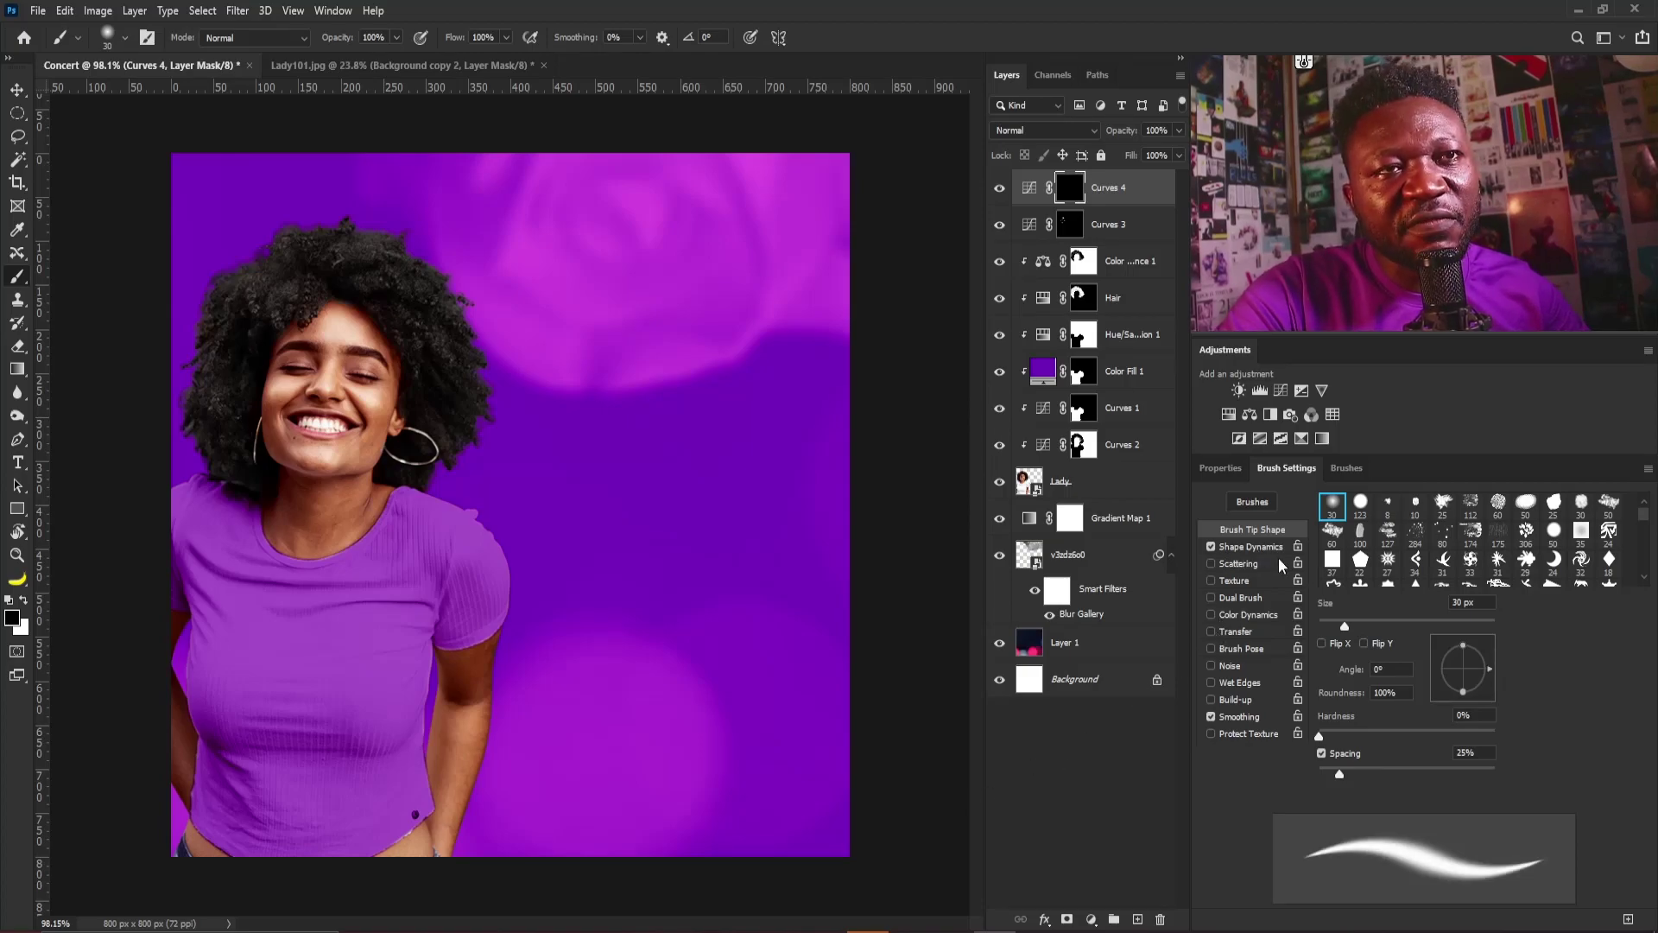
pyautogui.click(1249, 546)
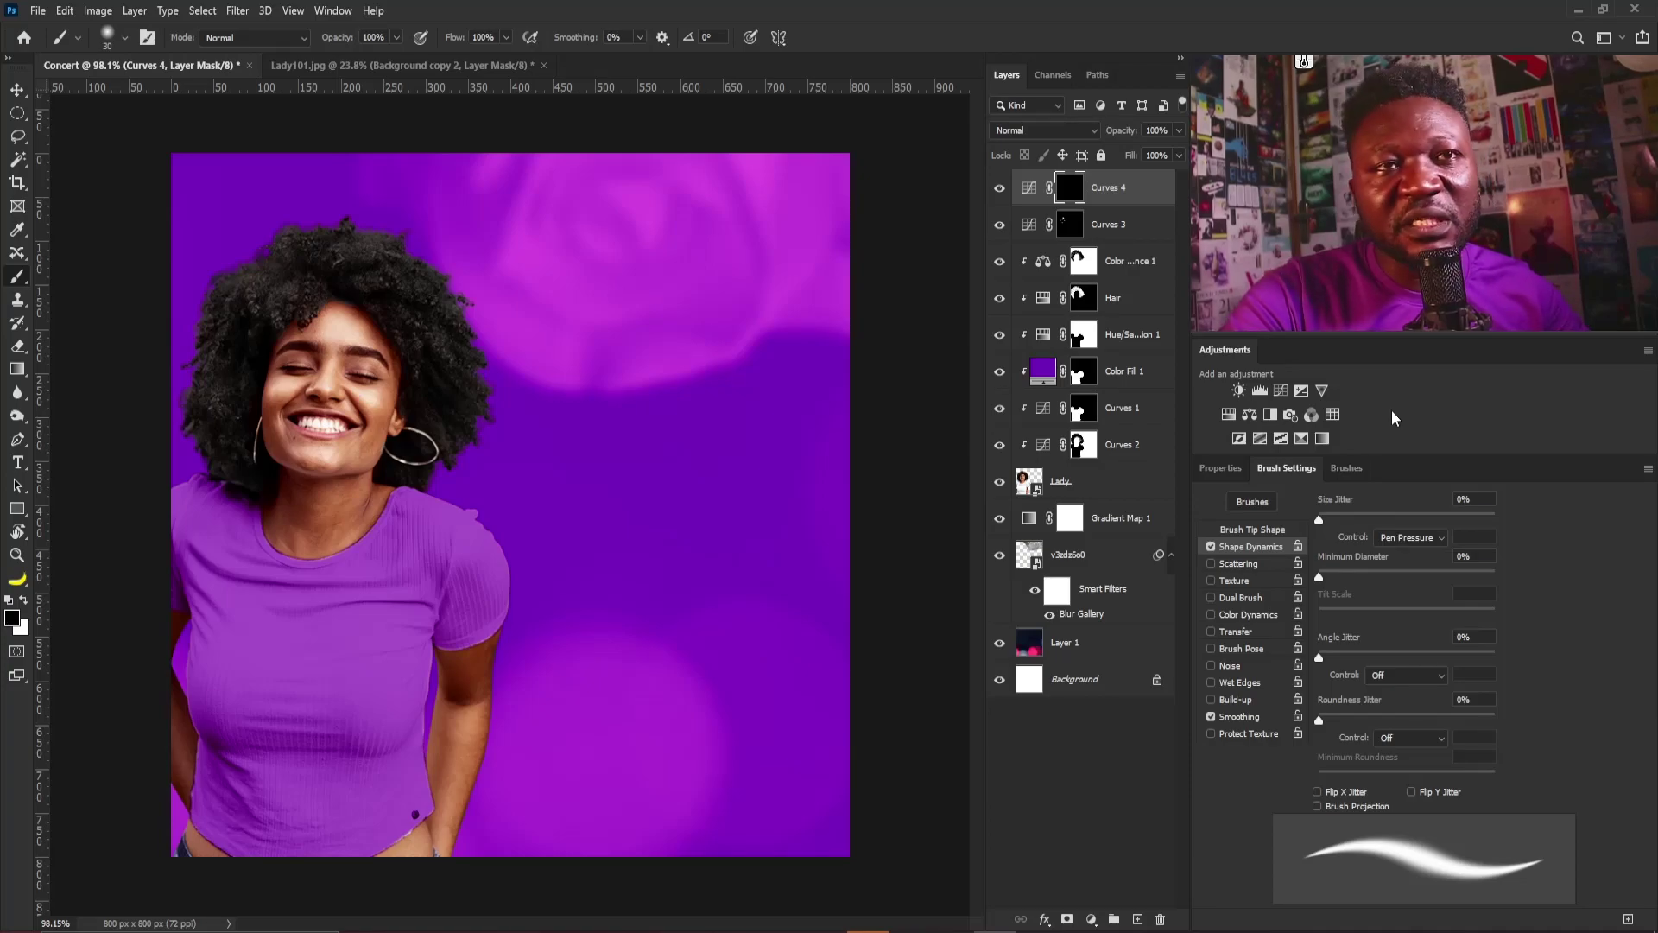
# Try Fade as the brush size control with a 61% minimum diameter, reset the diameter to 0%, and switch the control to Pen Tilt
pyautogui.click(1411, 537)
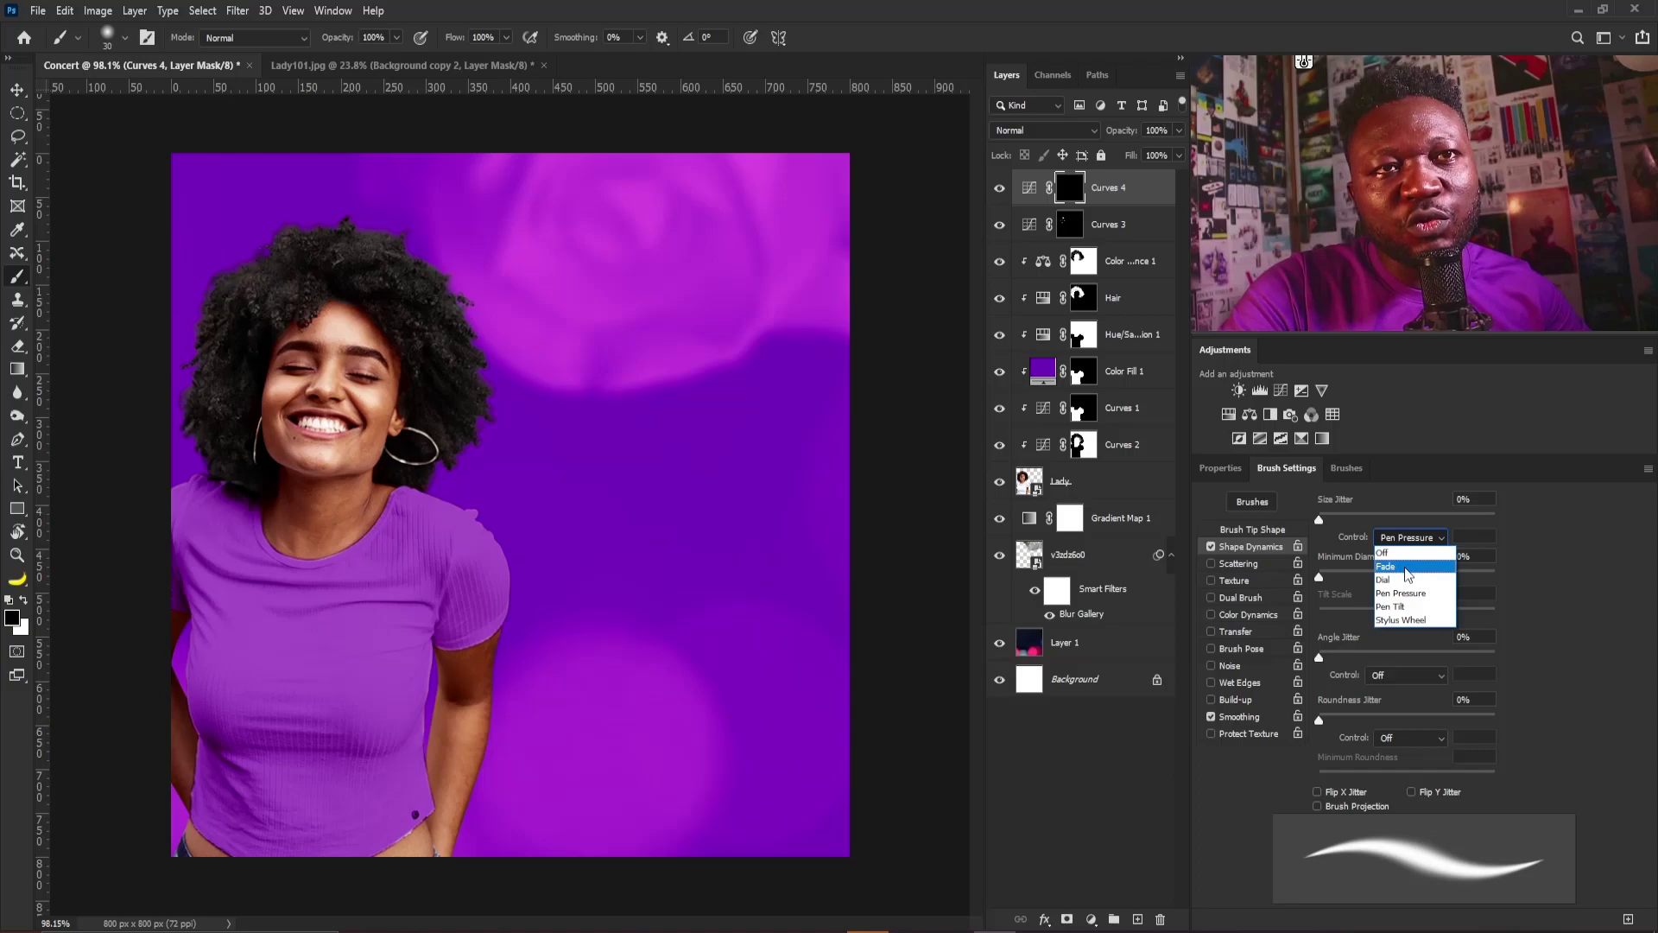
pyautogui.click(1385, 565)
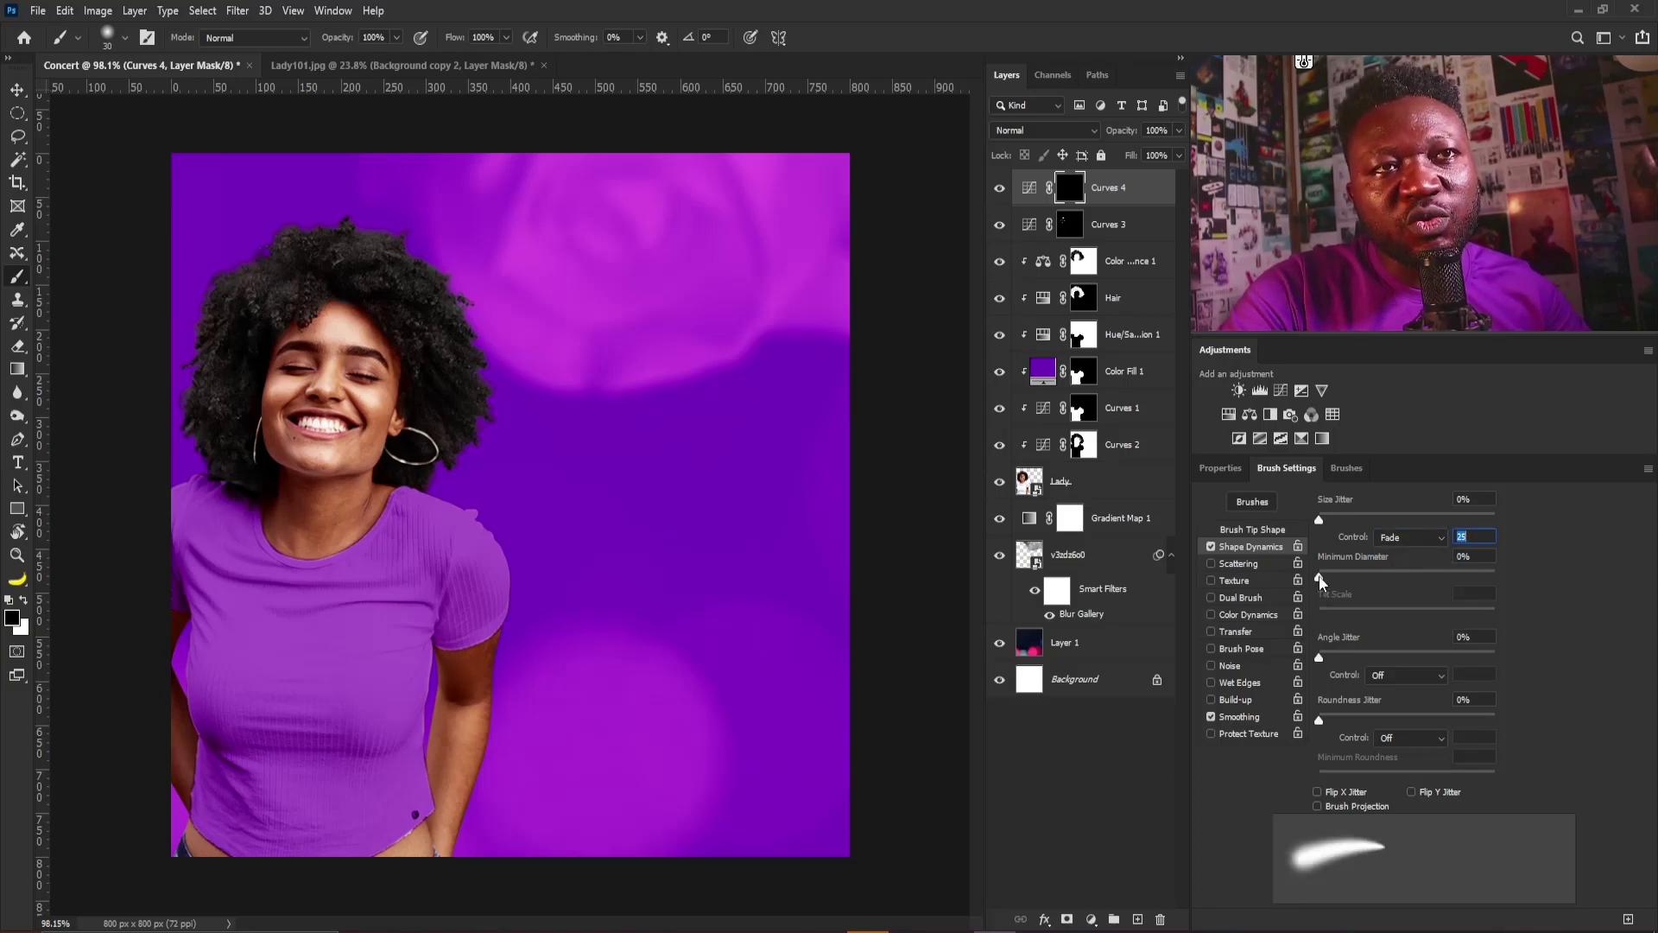
pyautogui.moveTo(1318, 578)
pyautogui.mouseDown()
pyautogui.moveTo(1452, 570)
pyautogui.moveTo(1355, 572)
pyautogui.moveTo(1428, 572)
pyautogui.mouseUp()
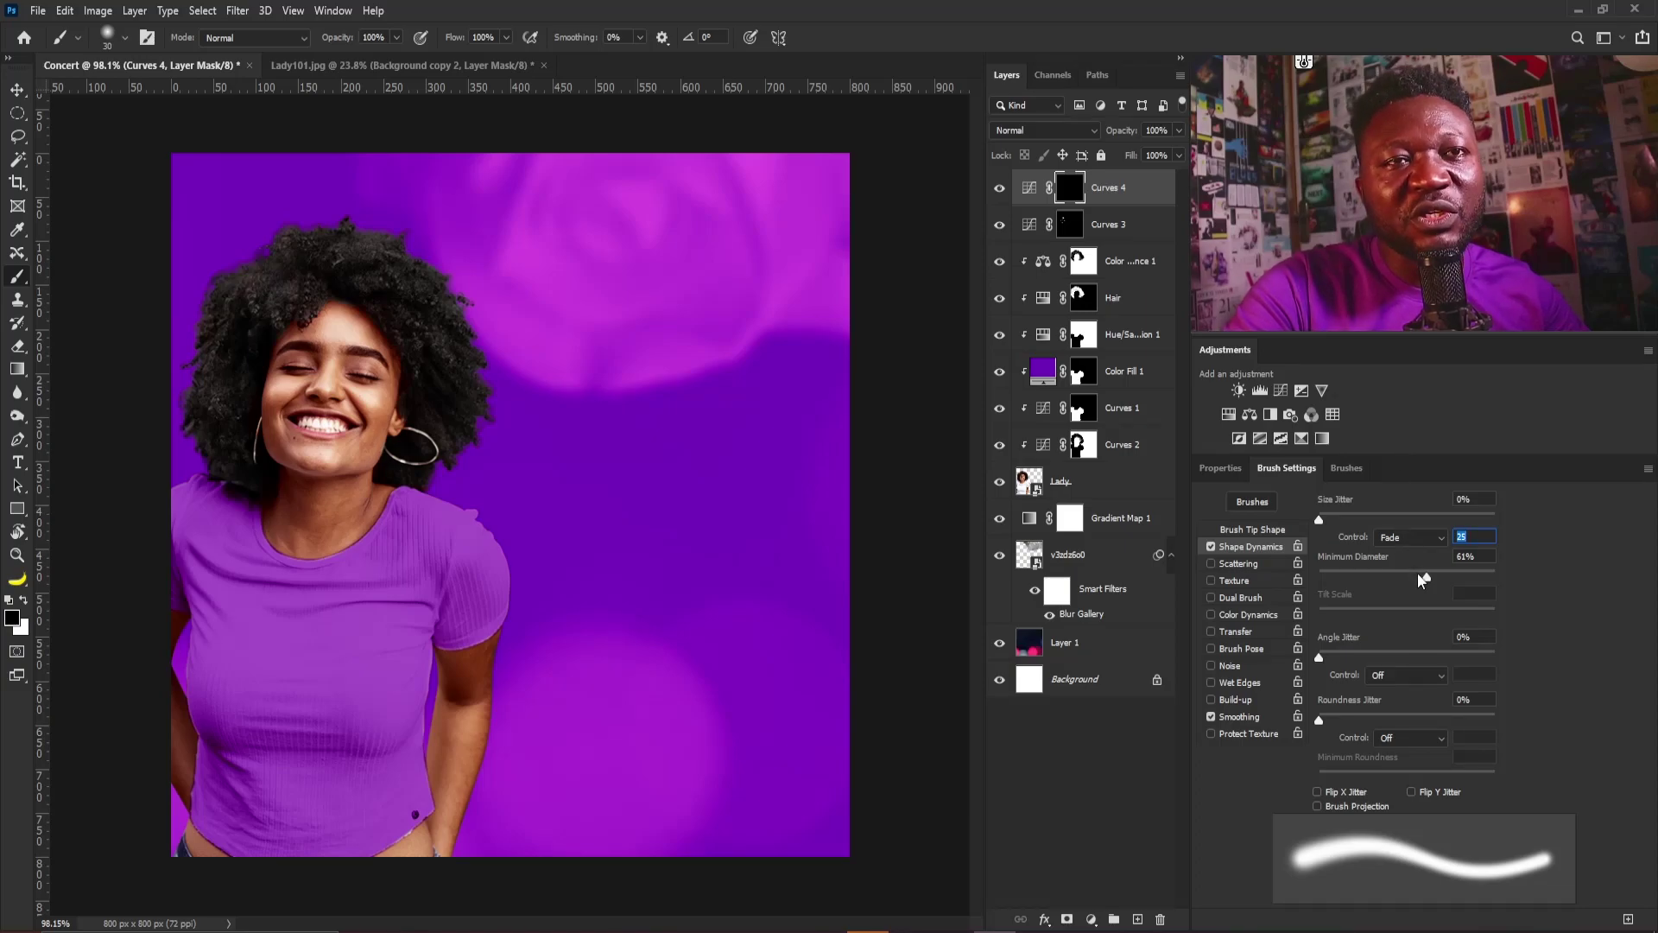
pyautogui.moveTo(1422, 578); pyautogui.dragTo(1216, 588)
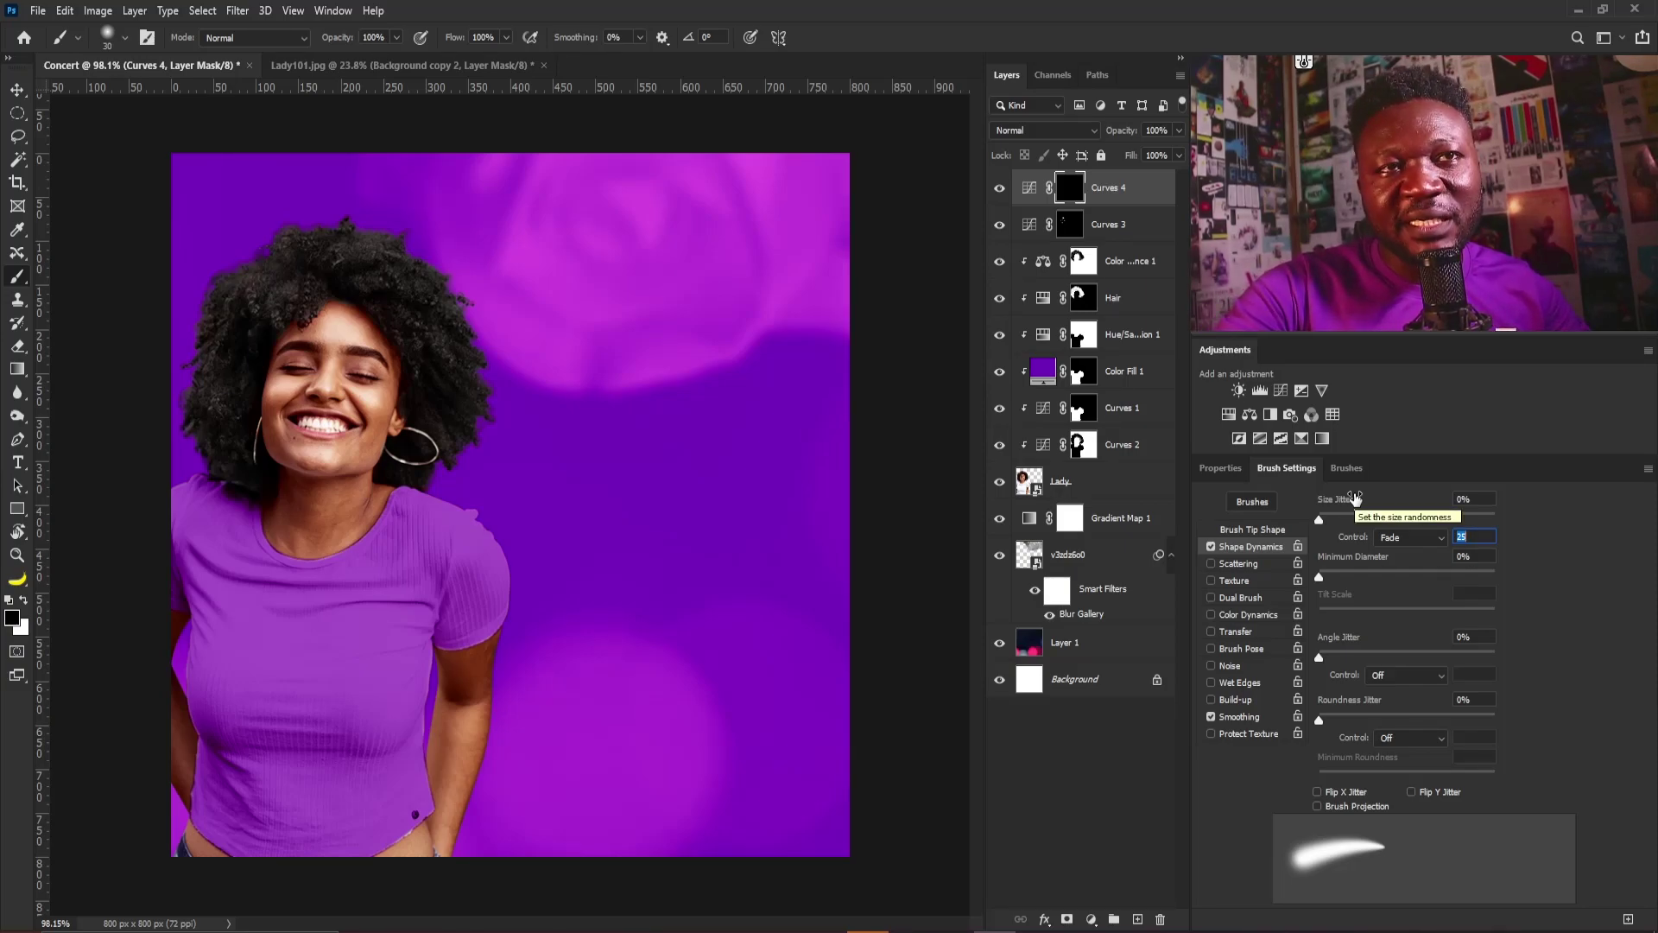
pyautogui.click(1410, 537)
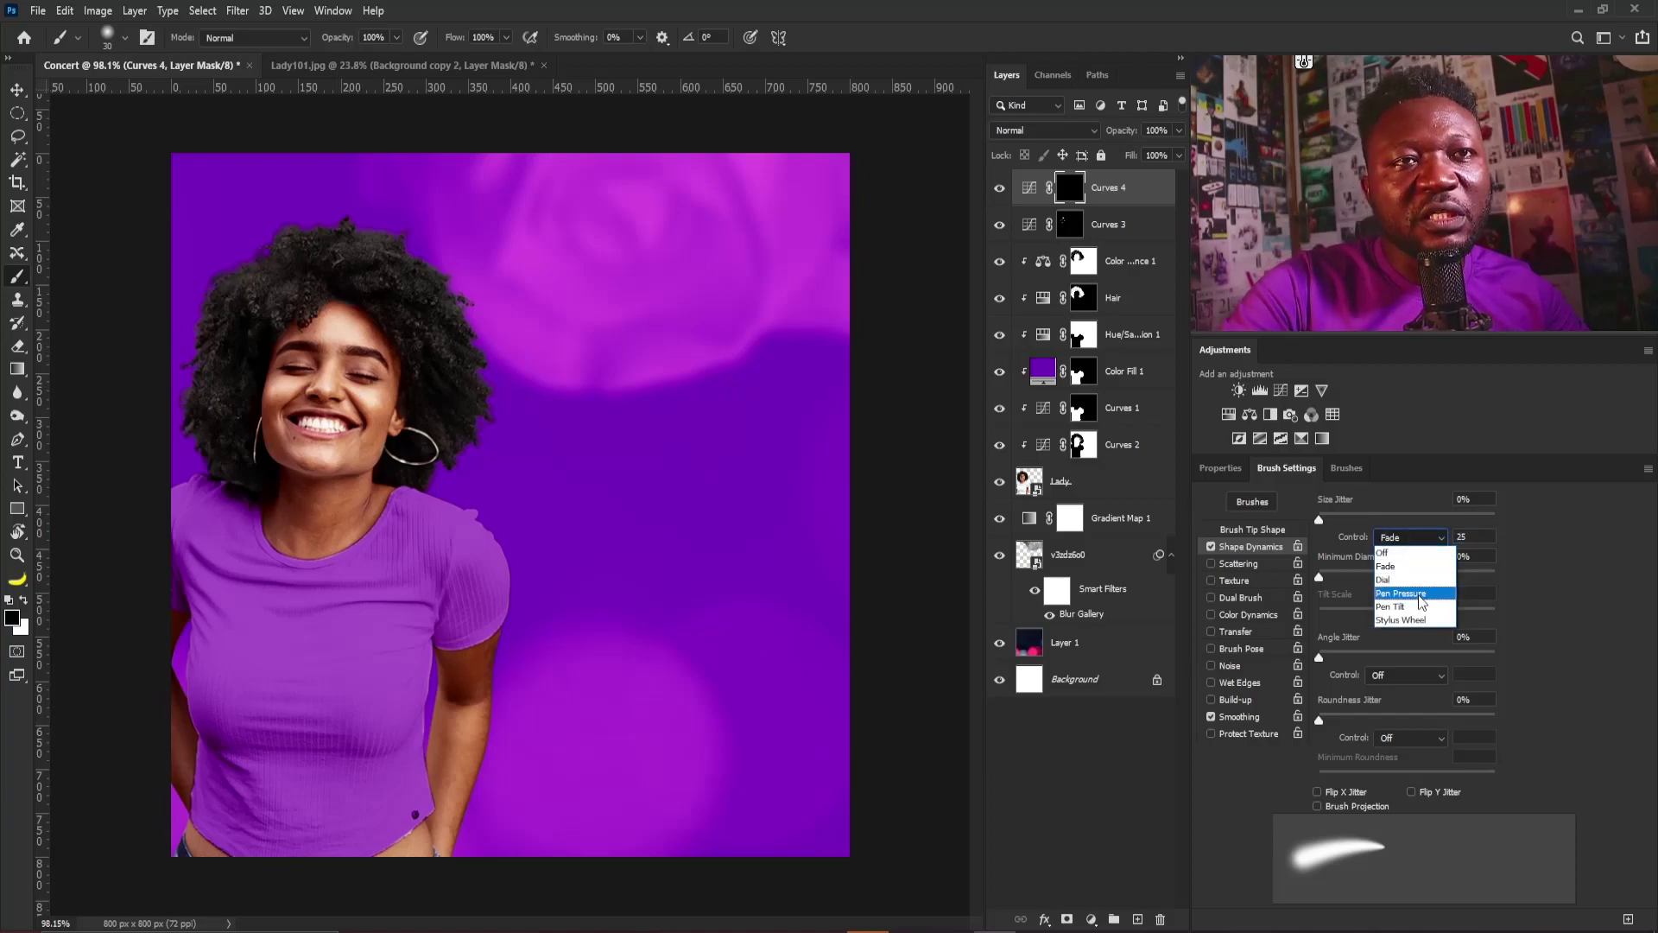
pyautogui.click(1417, 602)
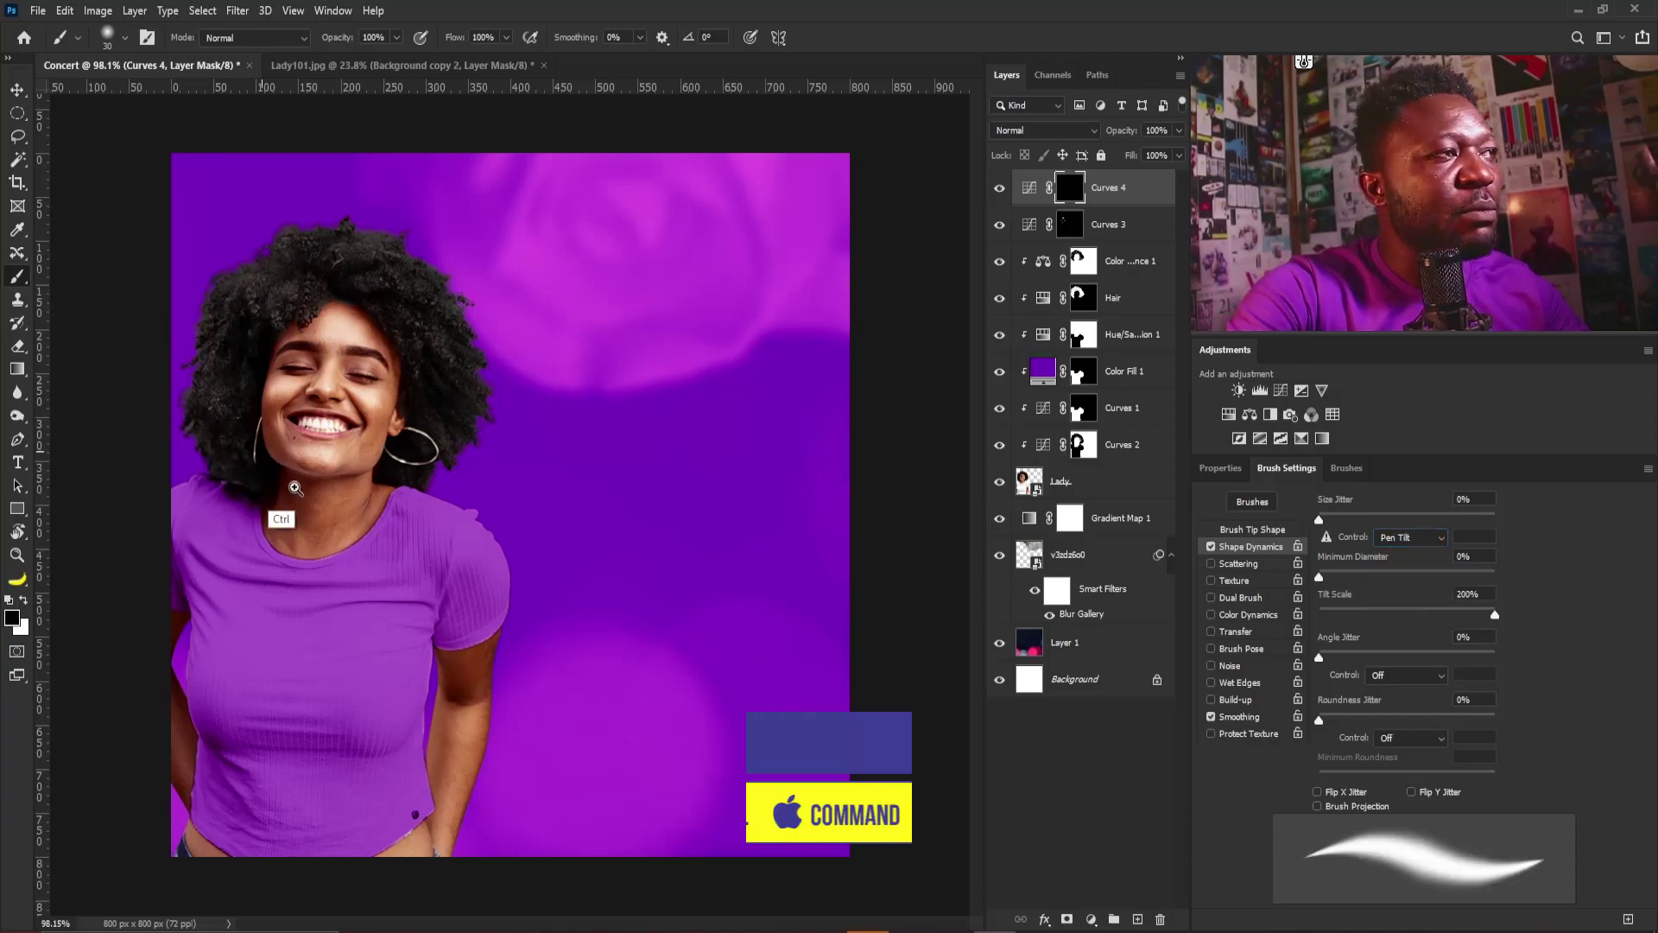
# Shrink the brush to 9 px for the jawline, set its size control to Pen Pressure, and set smoothing to 70%
pyautogui.moveTo(229, 424)
pyautogui.mouseDown()
pyautogui.moveTo(369, 551)
pyautogui.moveTo(483, 584)
pyautogui.mouseUp()
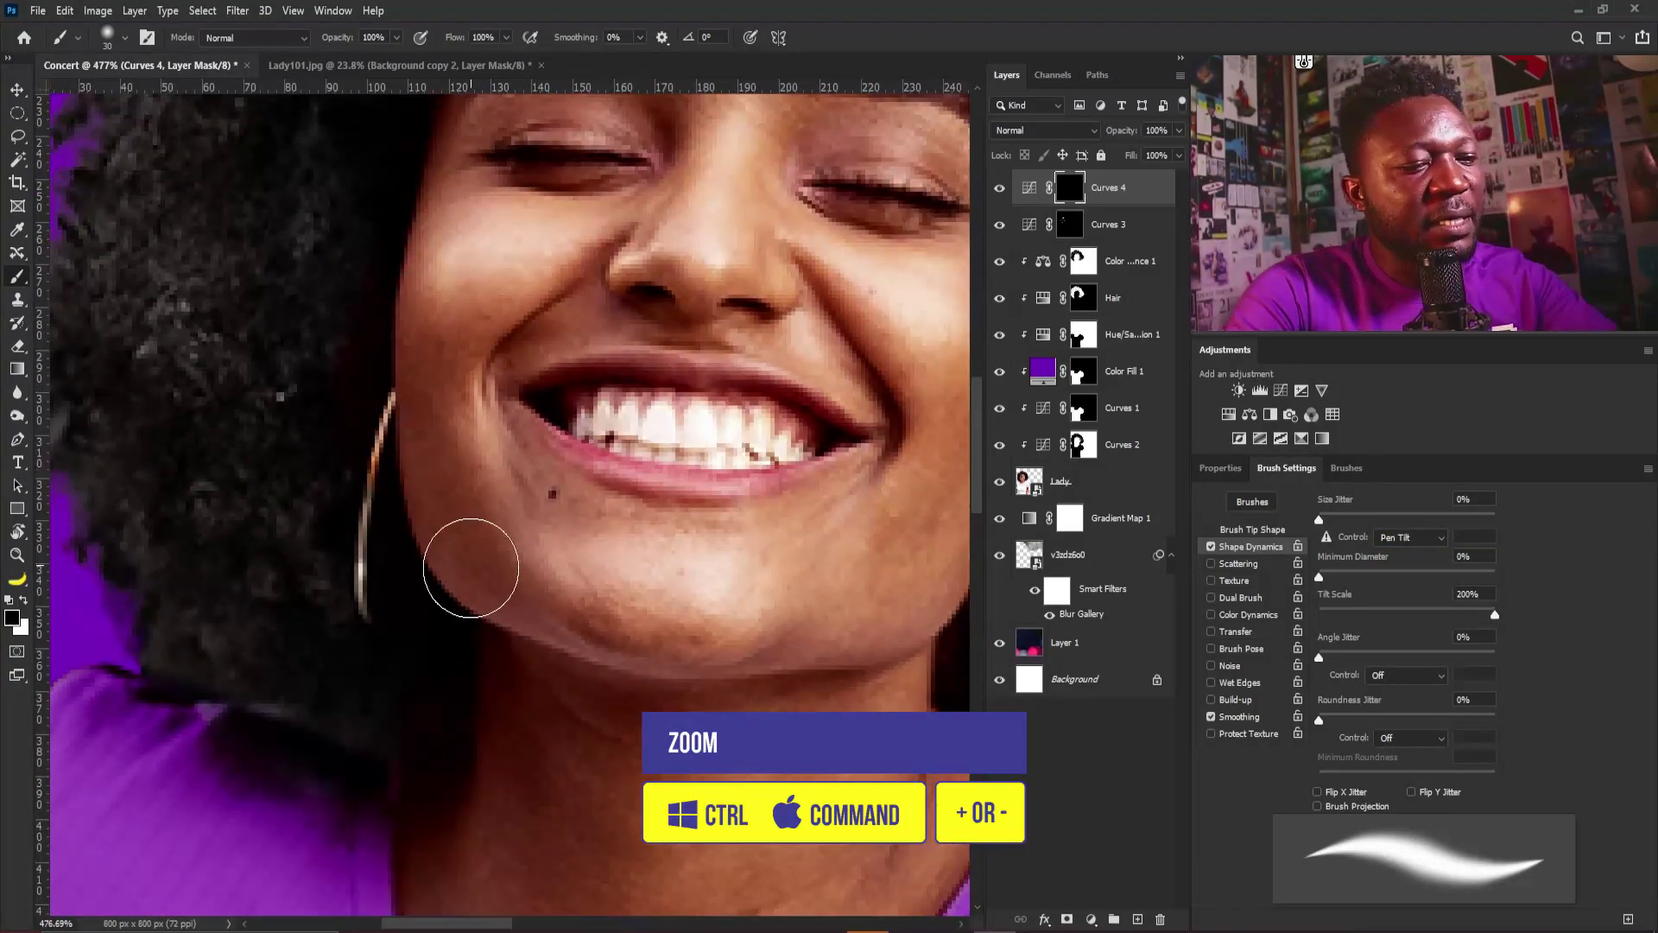
pyautogui.press('[')
pyautogui.press('[')
pyautogui.press('[')
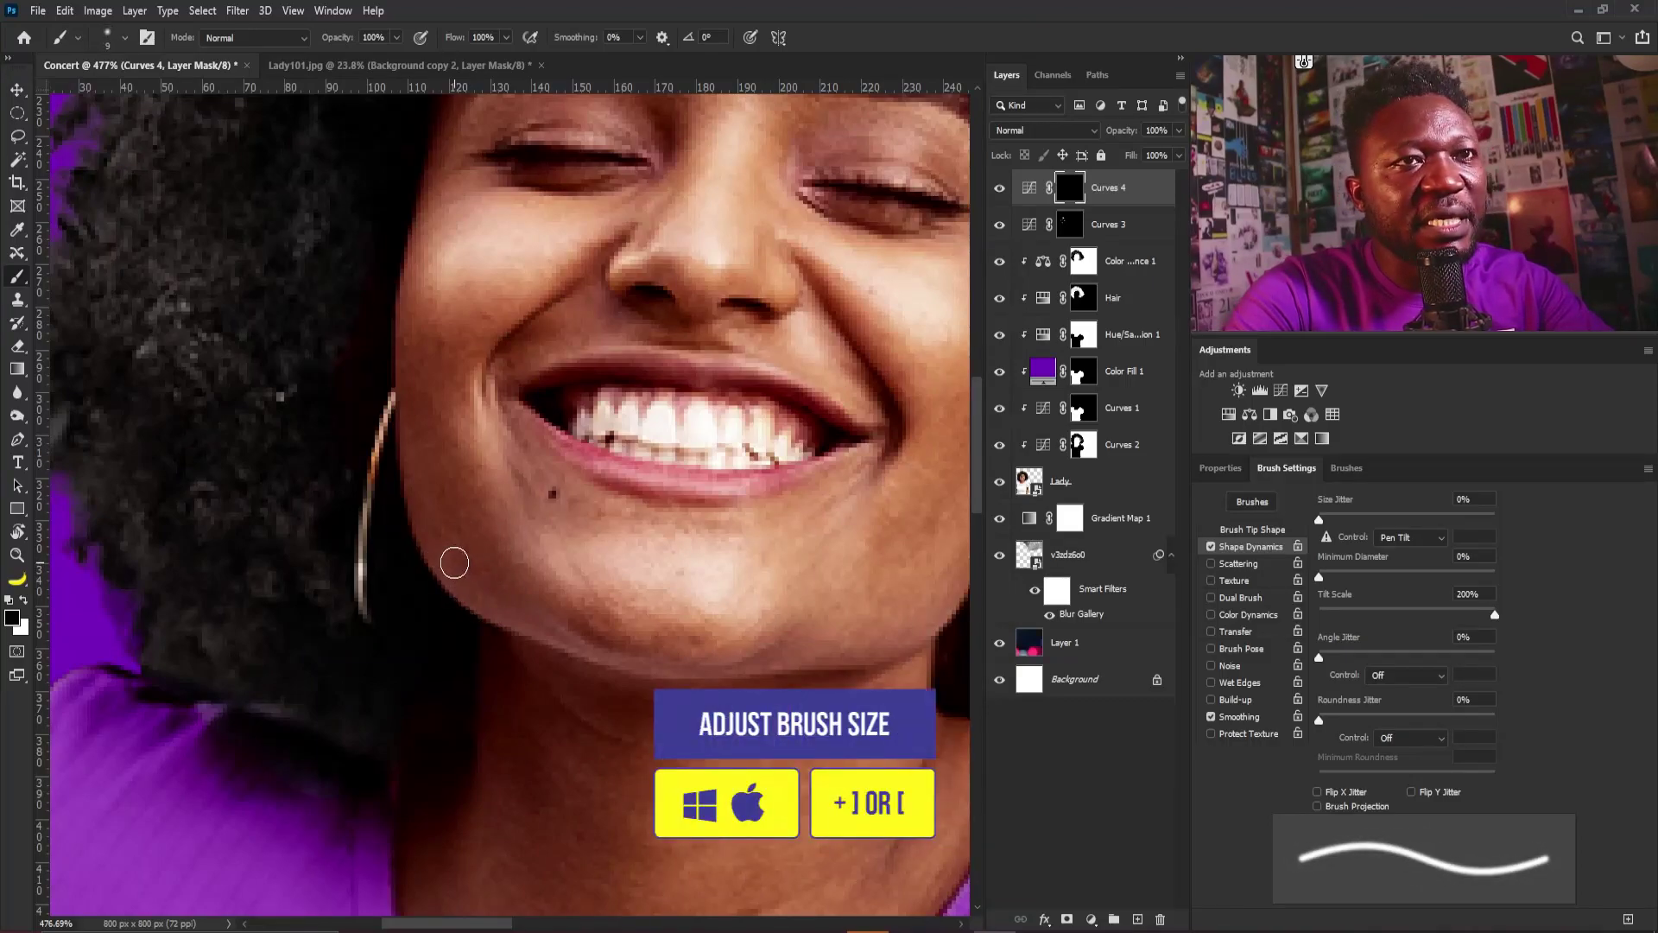
pyautogui.click(1414, 537)
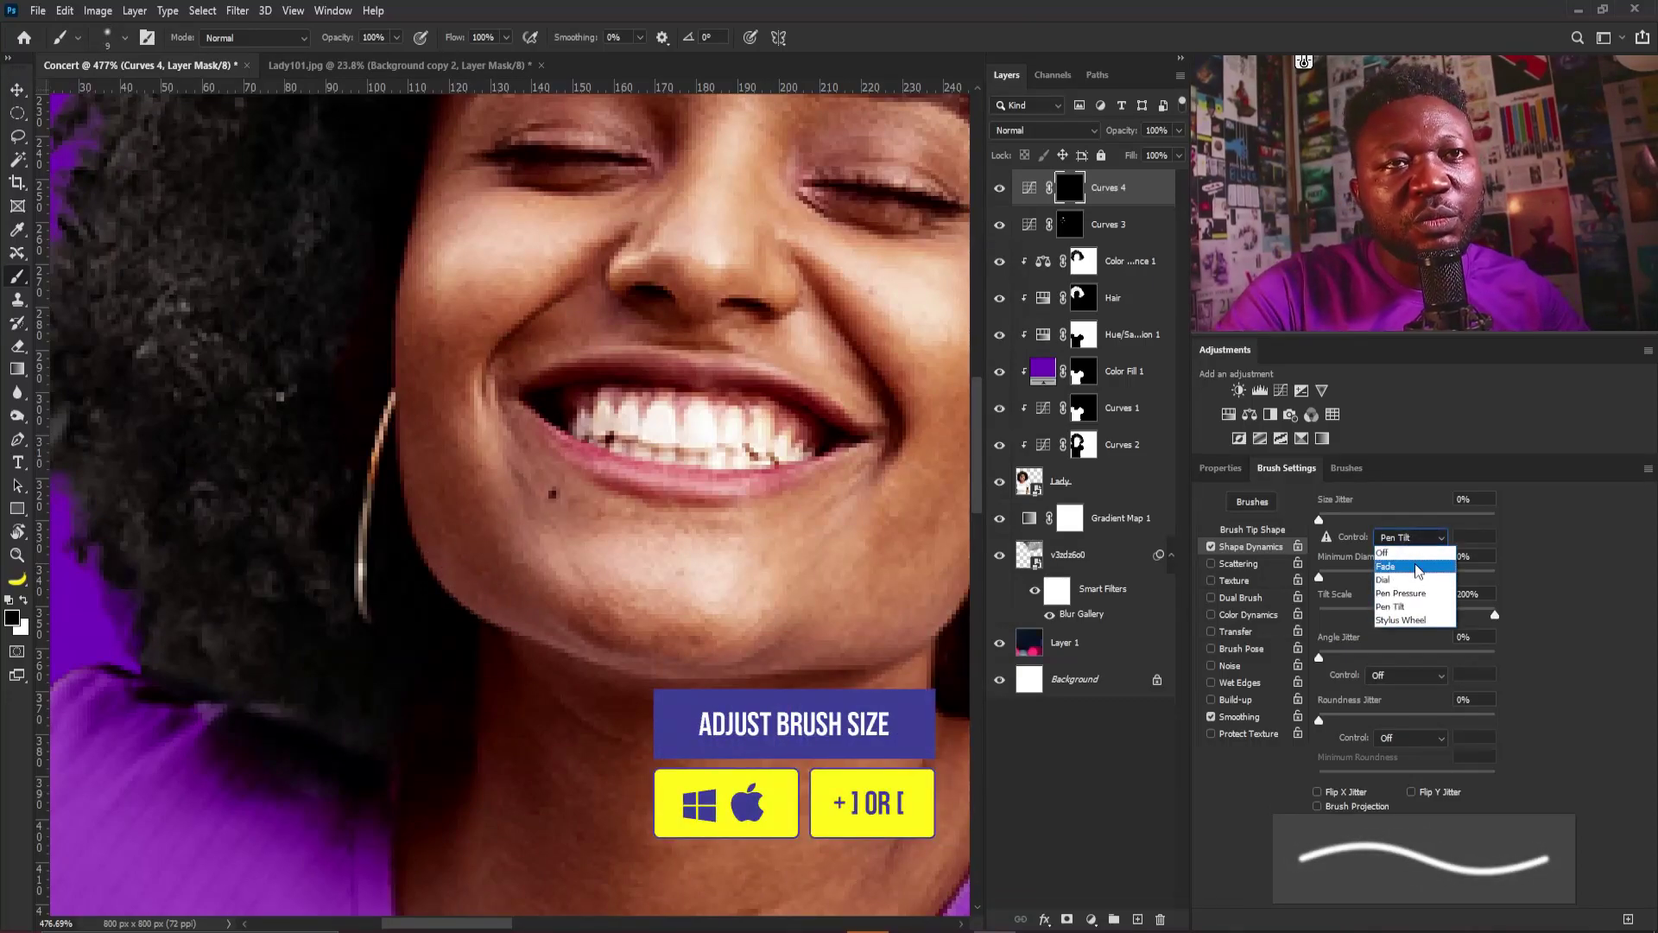
pyautogui.click(1416, 594)
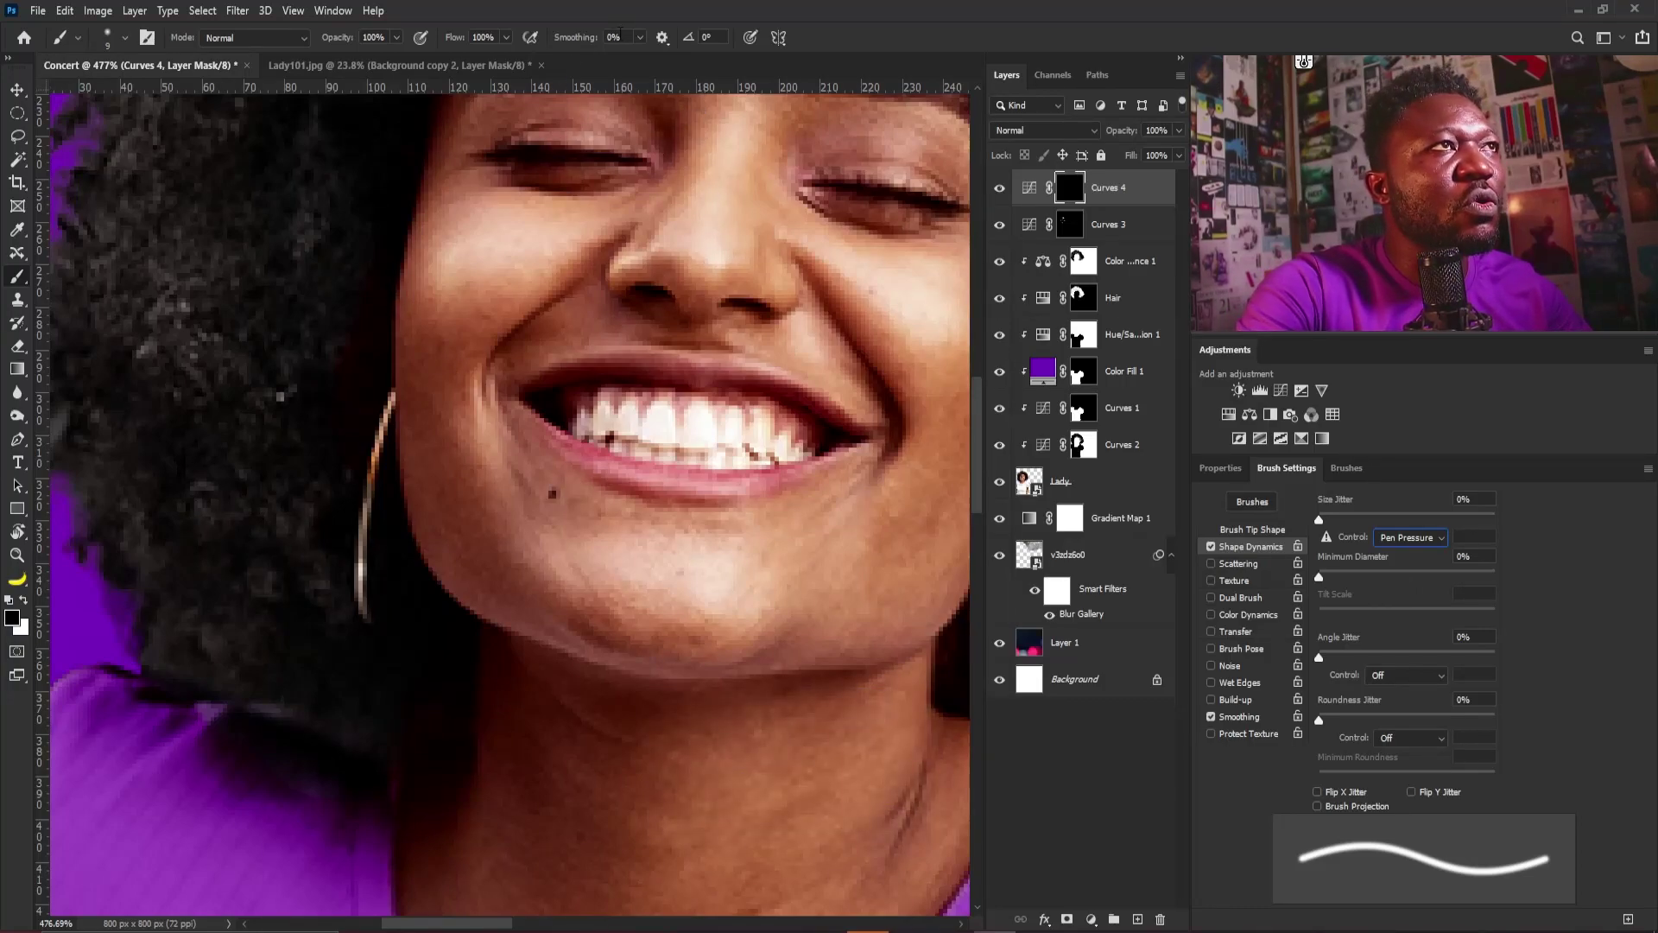
pyautogui.click(640, 40)
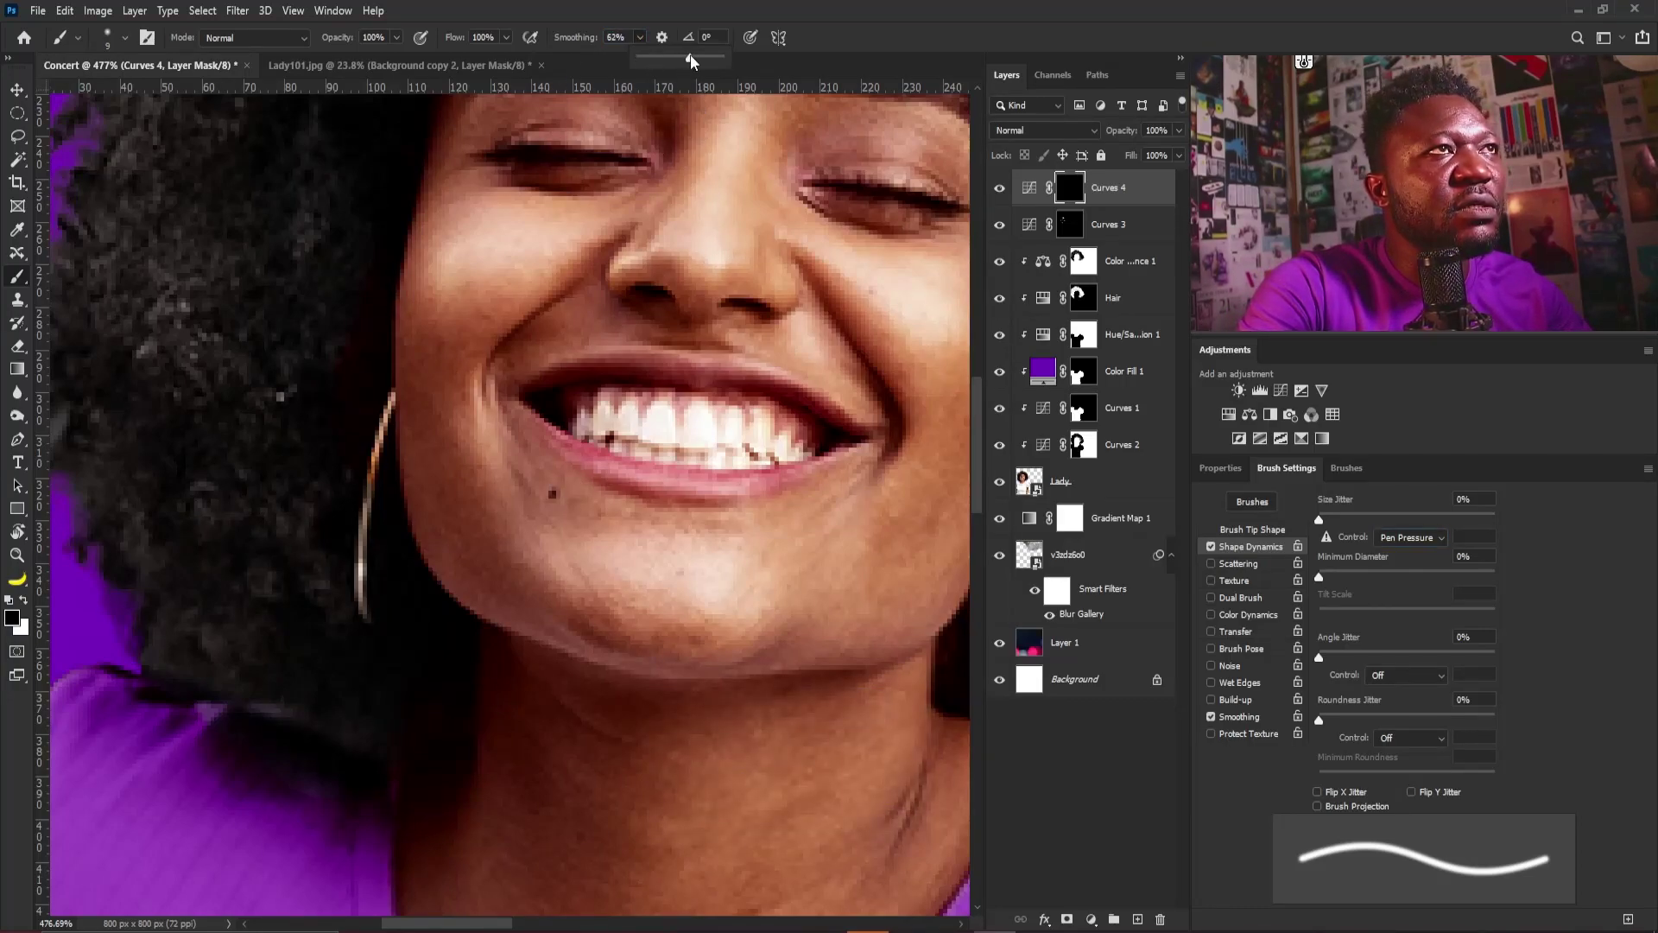
pyautogui.moveTo(691, 56); pyautogui.dragTo(698, 55)
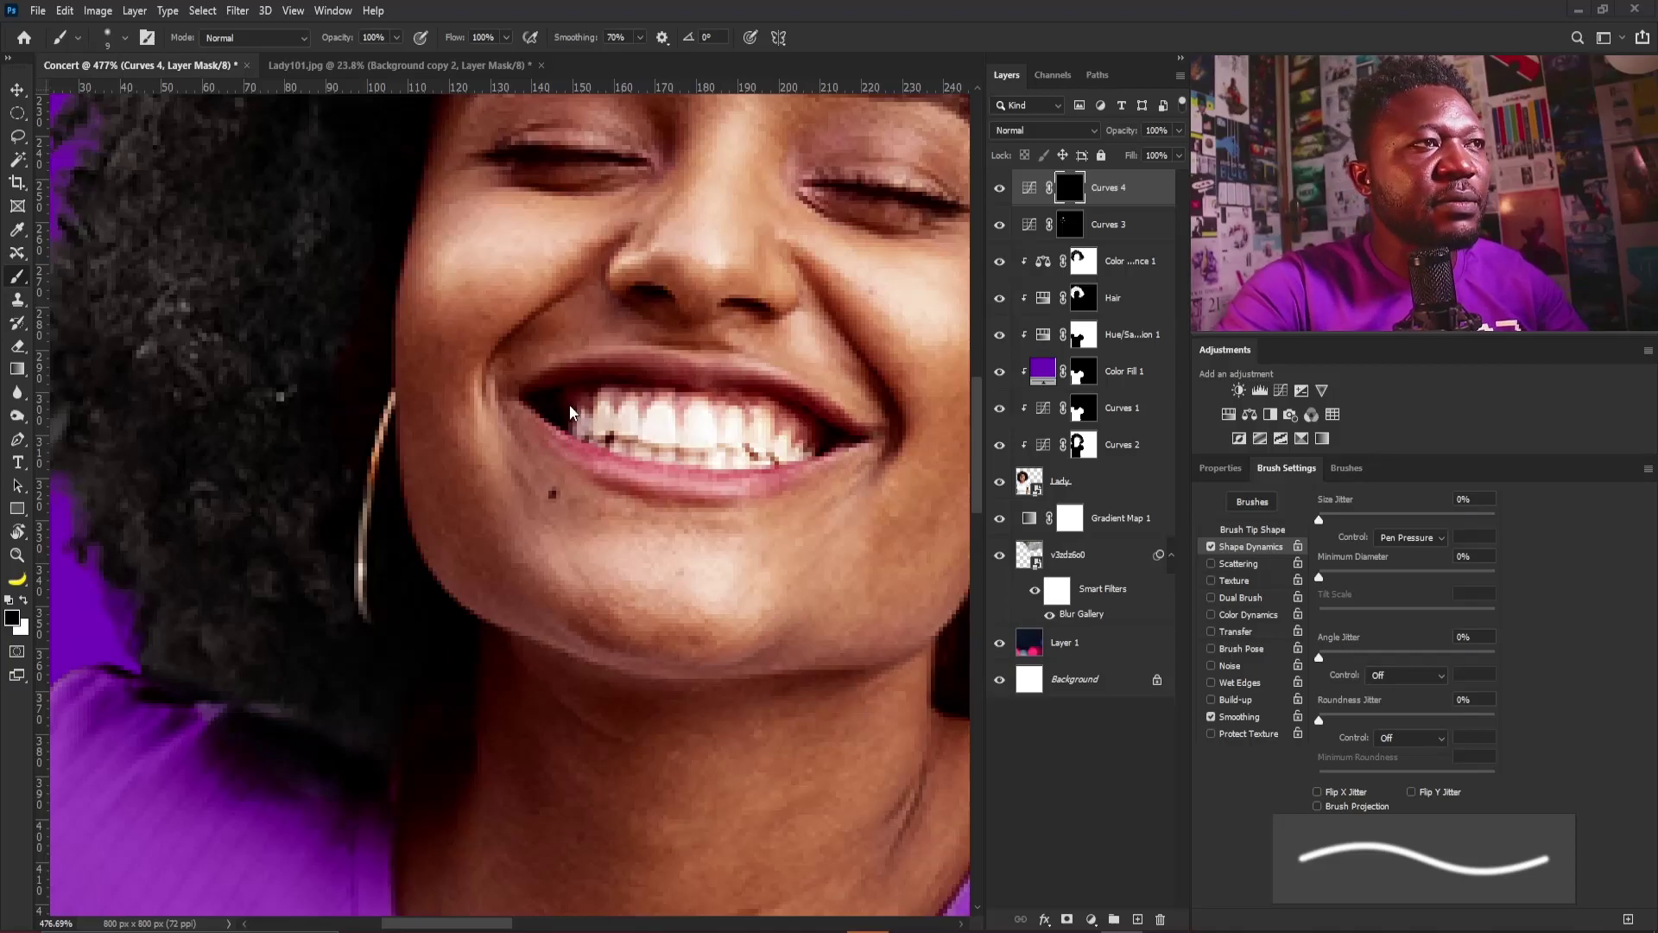
# Paint a thin white highlight along the jaw edge beside the earring on the Curves 4 mask, and switch the foreground back to black
pyautogui.moveTo(432, 541); pyautogui.dragTo(425, 542)
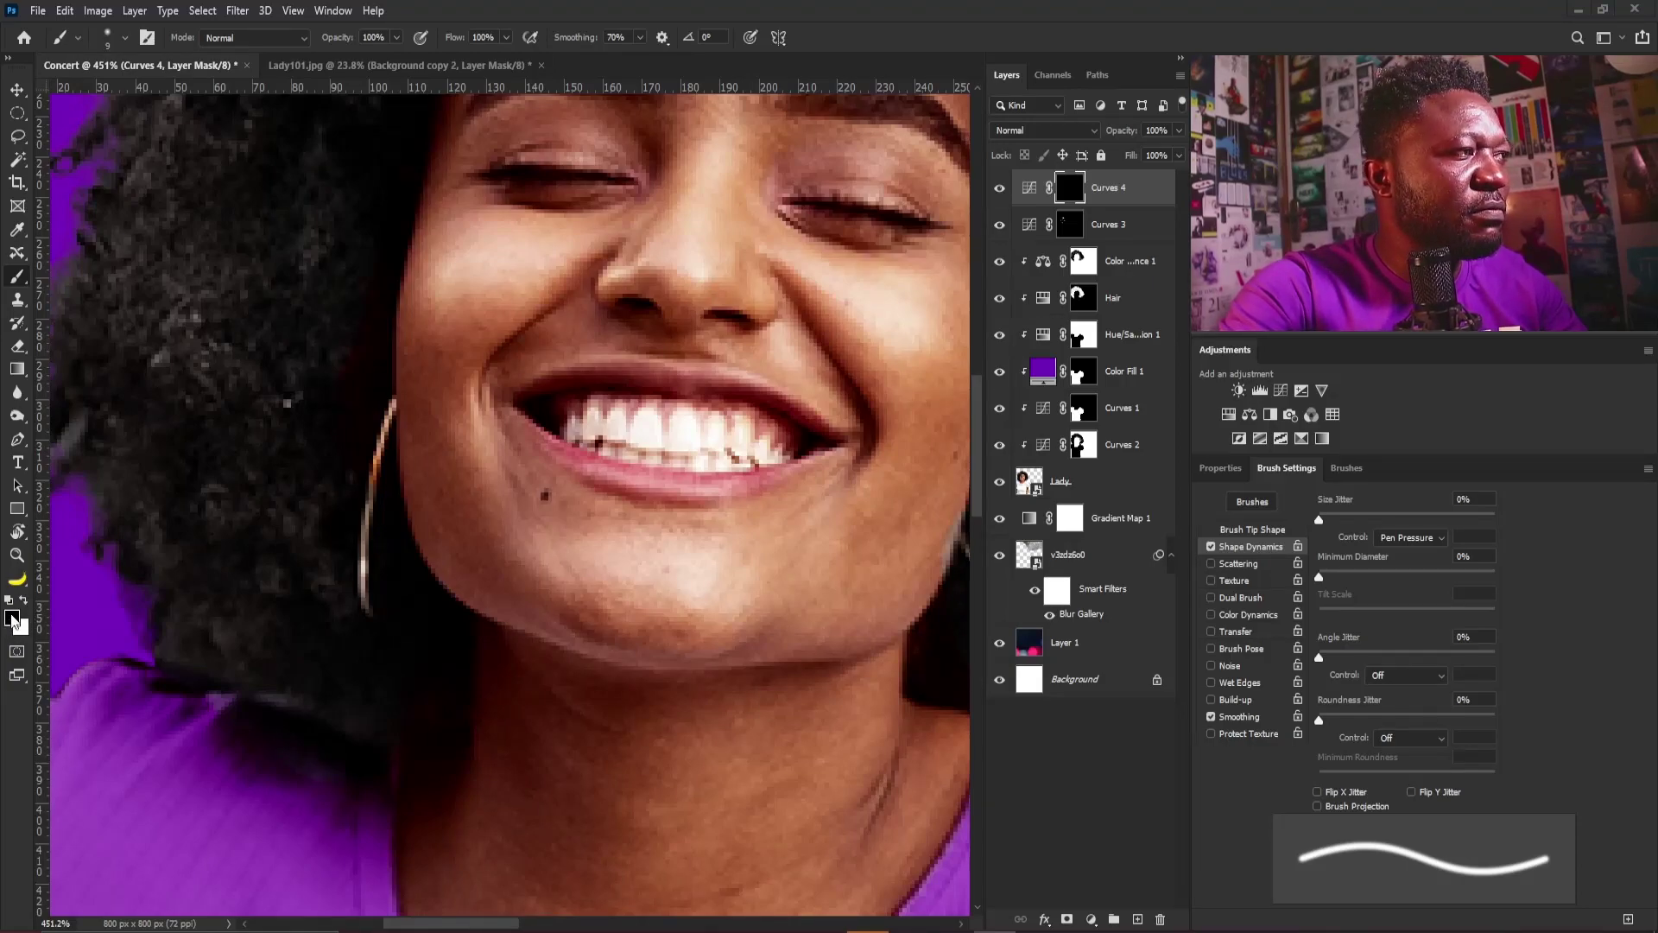
pyautogui.click(25, 600)
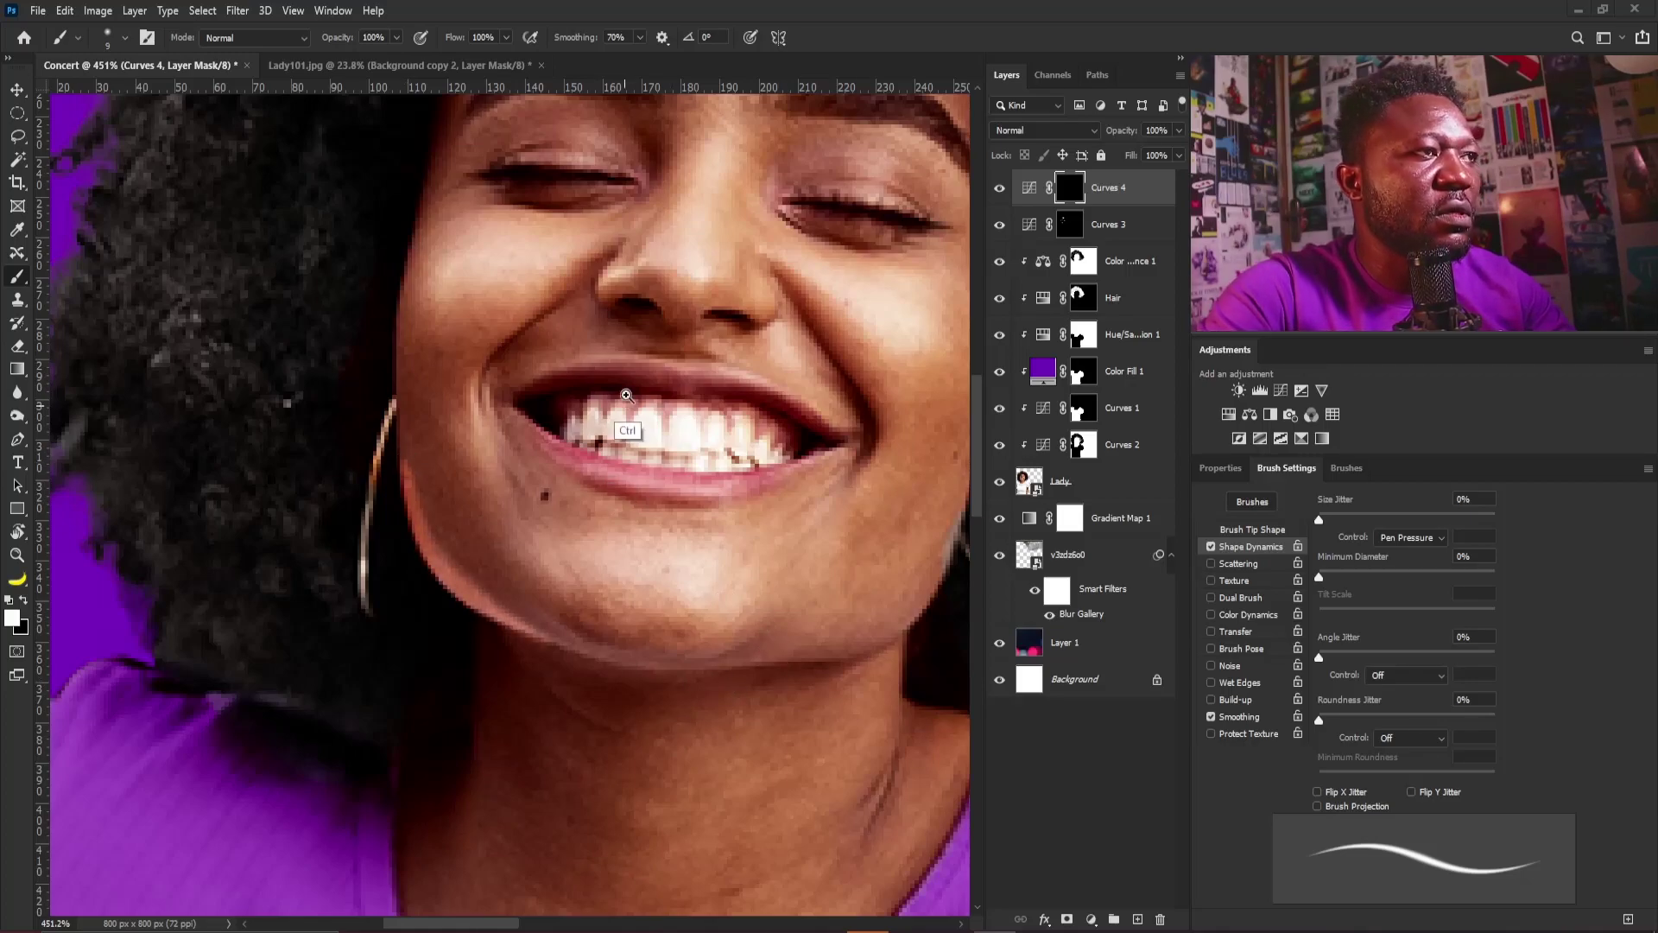
pyautogui.moveTo(629, 422)
pyautogui.mouseDown()
pyautogui.moveTo(559, 437)
pyautogui.moveTo(590, 400)
pyautogui.mouseUp()
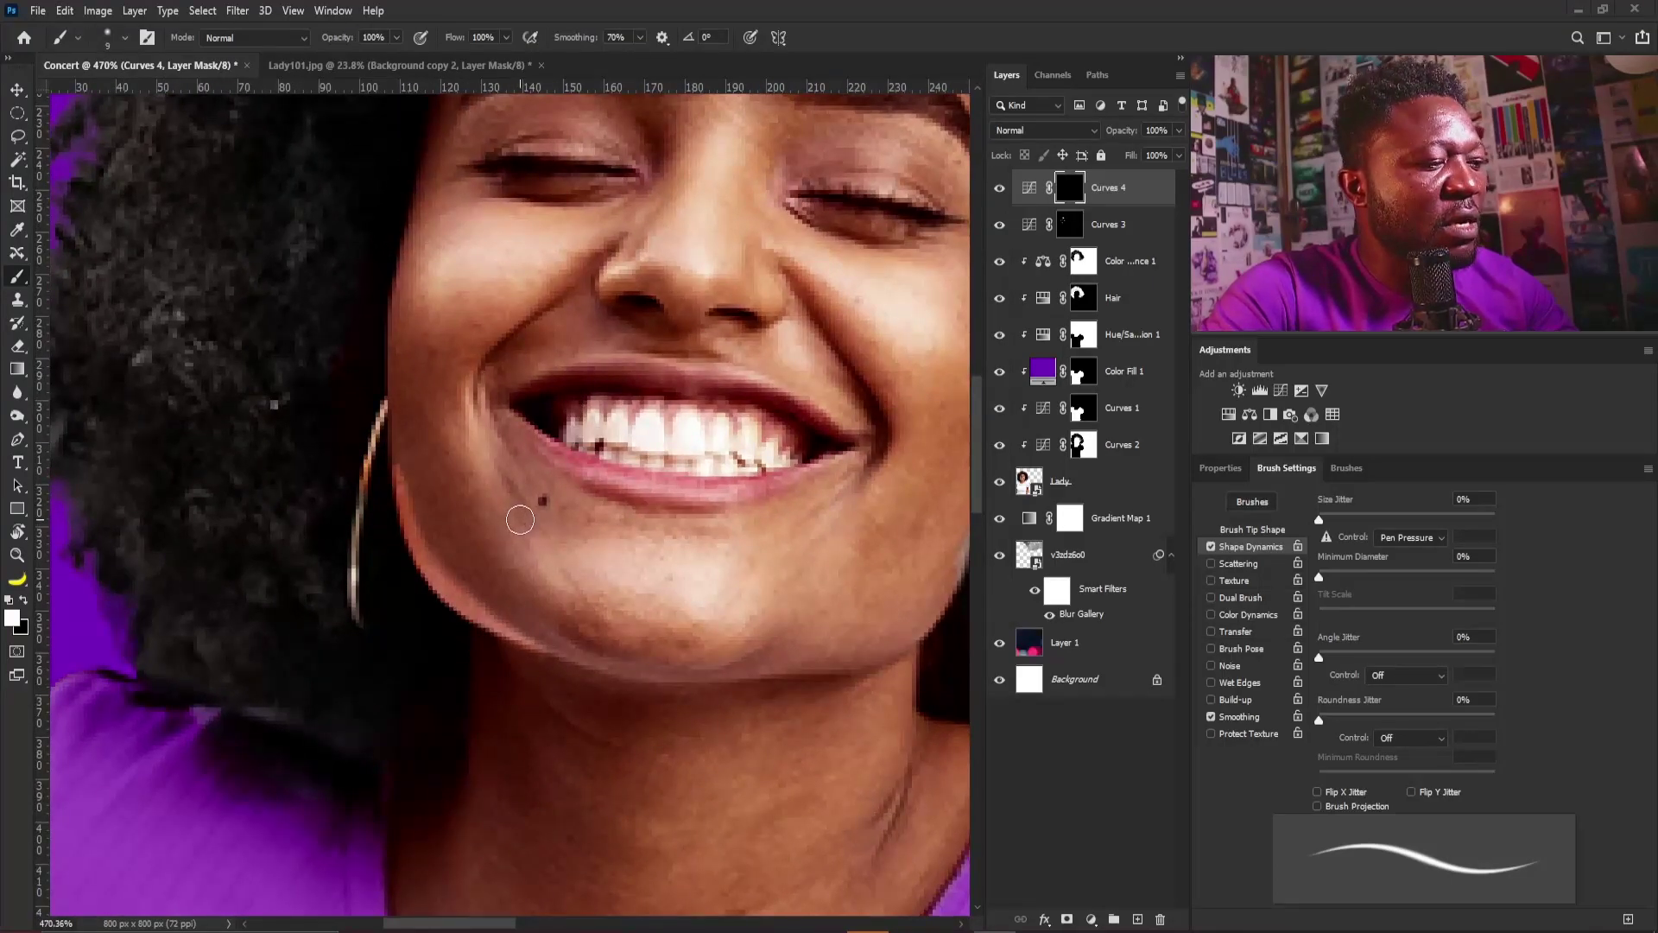
pyautogui.press('x')
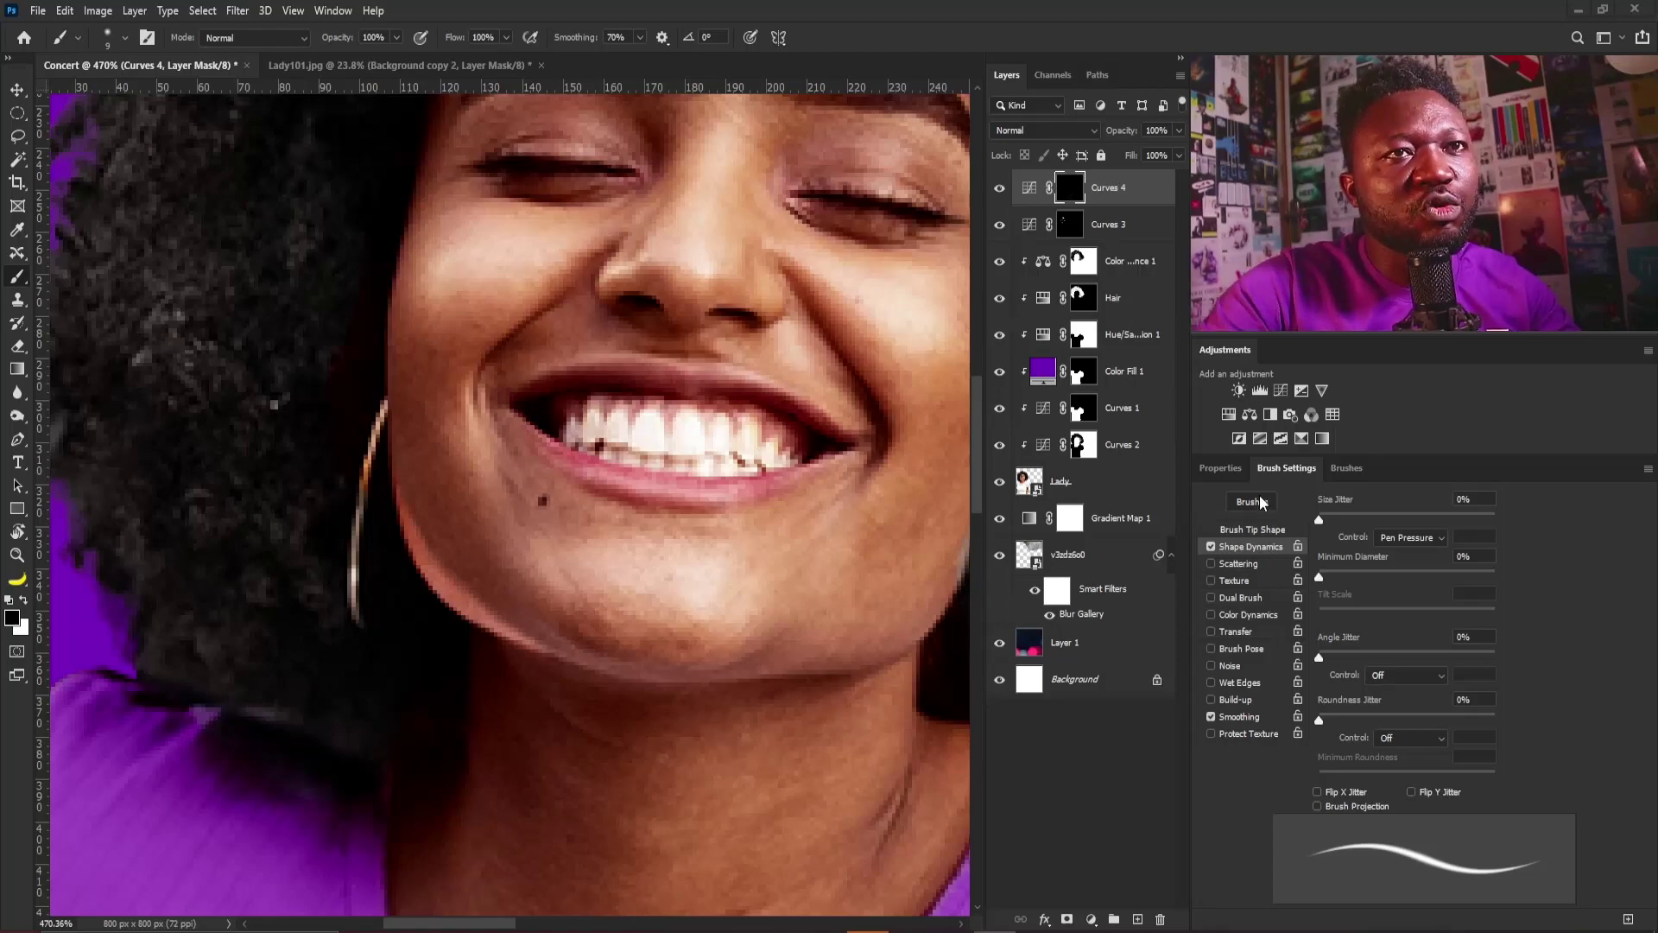
# Feather the Curves 4 mask to 2.4 px and compare the jawline with and without the layer
pyautogui.click(1221, 467)
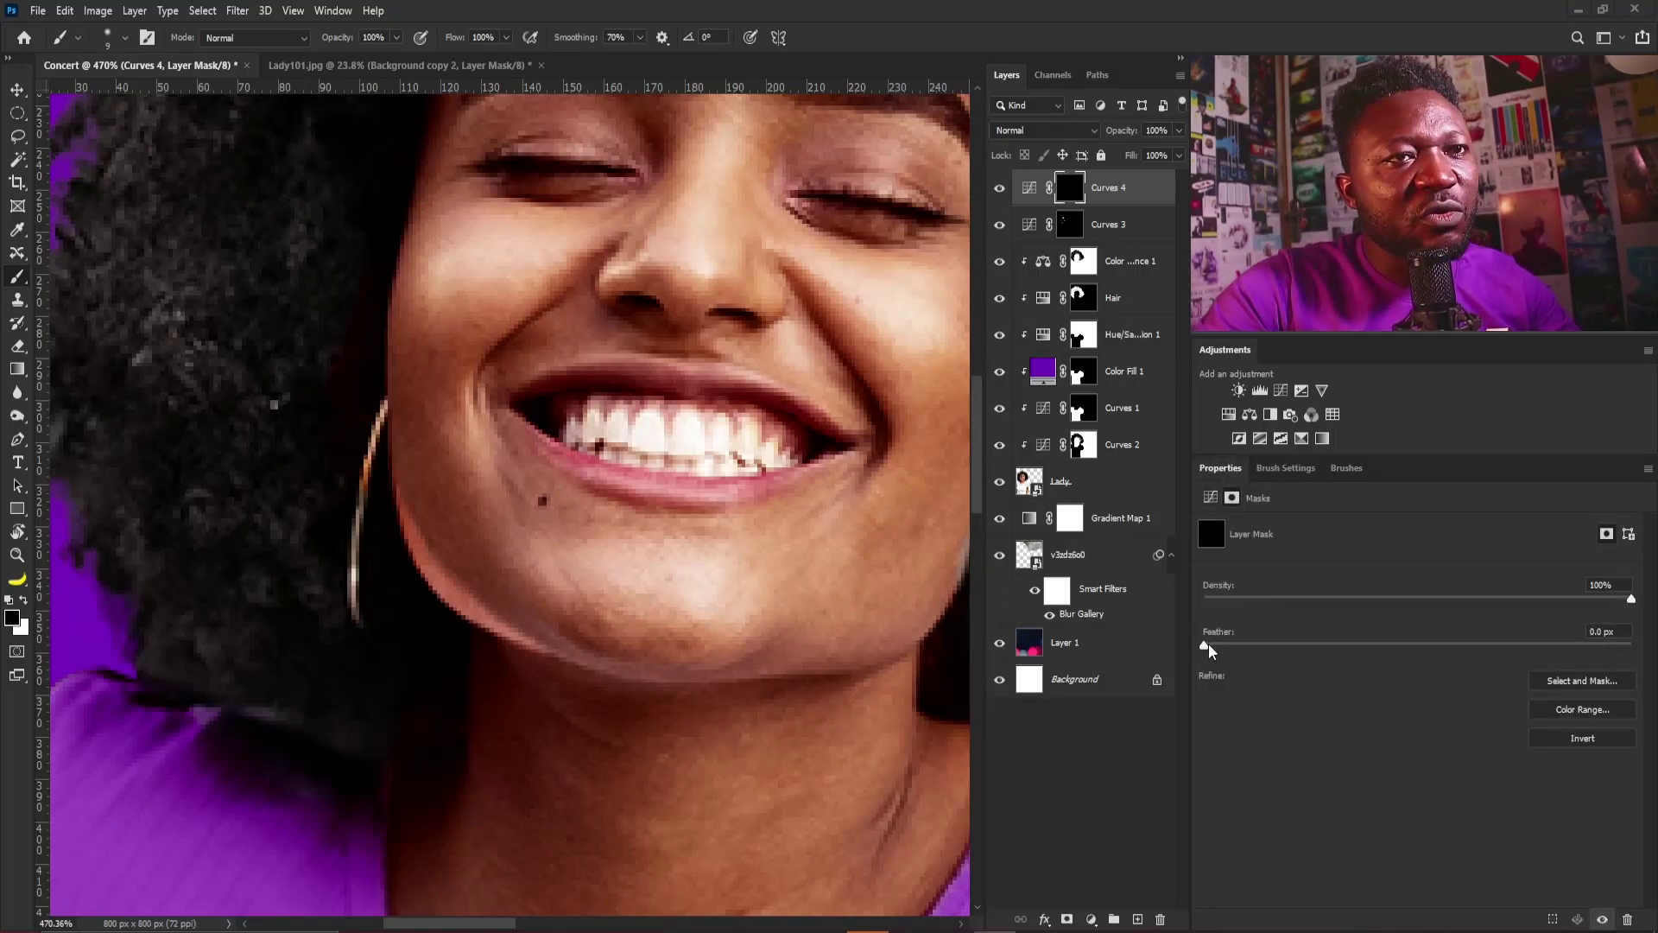
pyautogui.moveTo(1256, 642); pyautogui.dragTo(1259, 642)
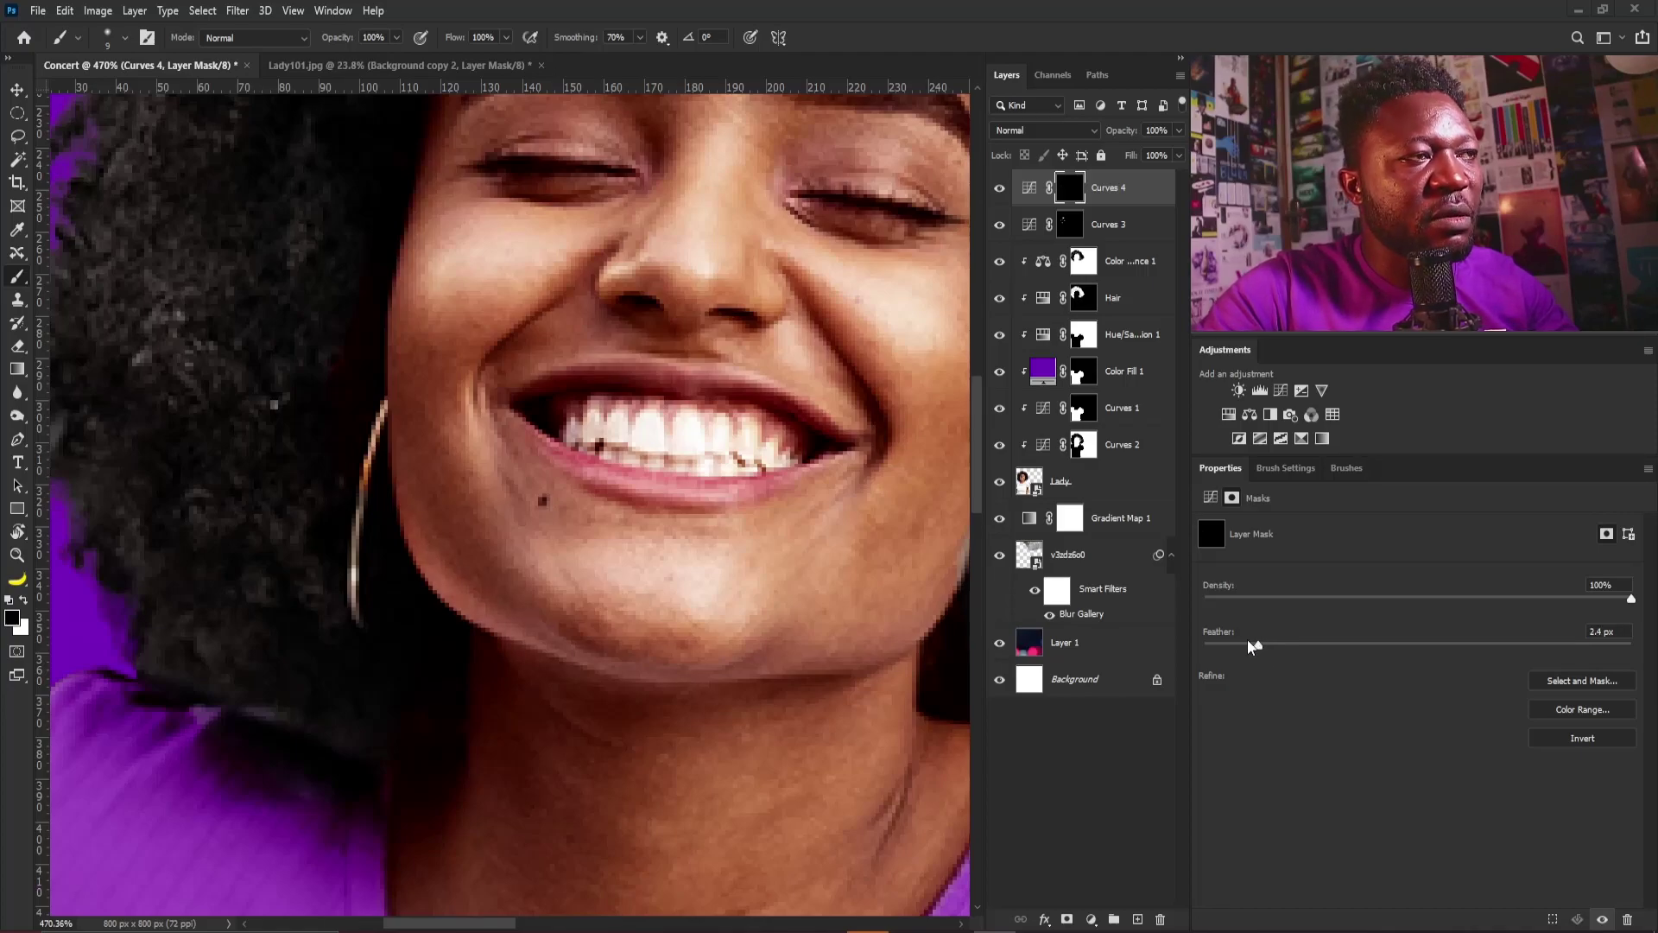
pyautogui.click(997, 187)
pyautogui.click(997, 187)
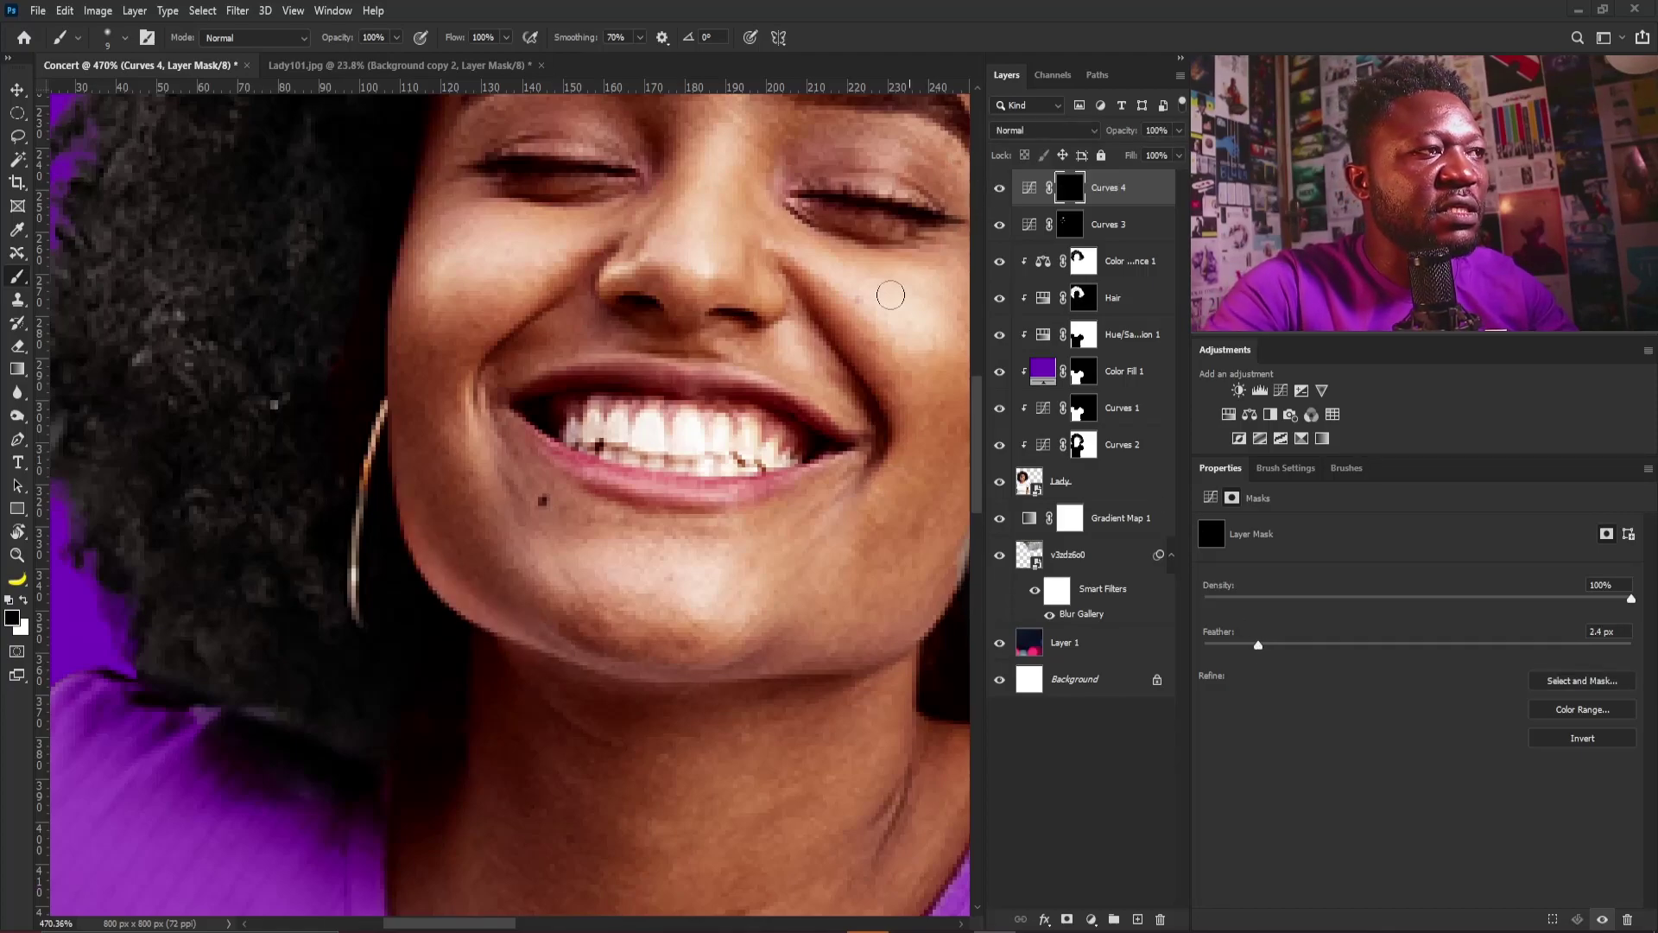
# Desaturate the shirt to -28 with a Hue/Saturation adjustment above Color Fill 1 that uses a copy of its shirt mask
pyautogui.moveTo(619, 375); pyautogui.dragTo(503, 474)
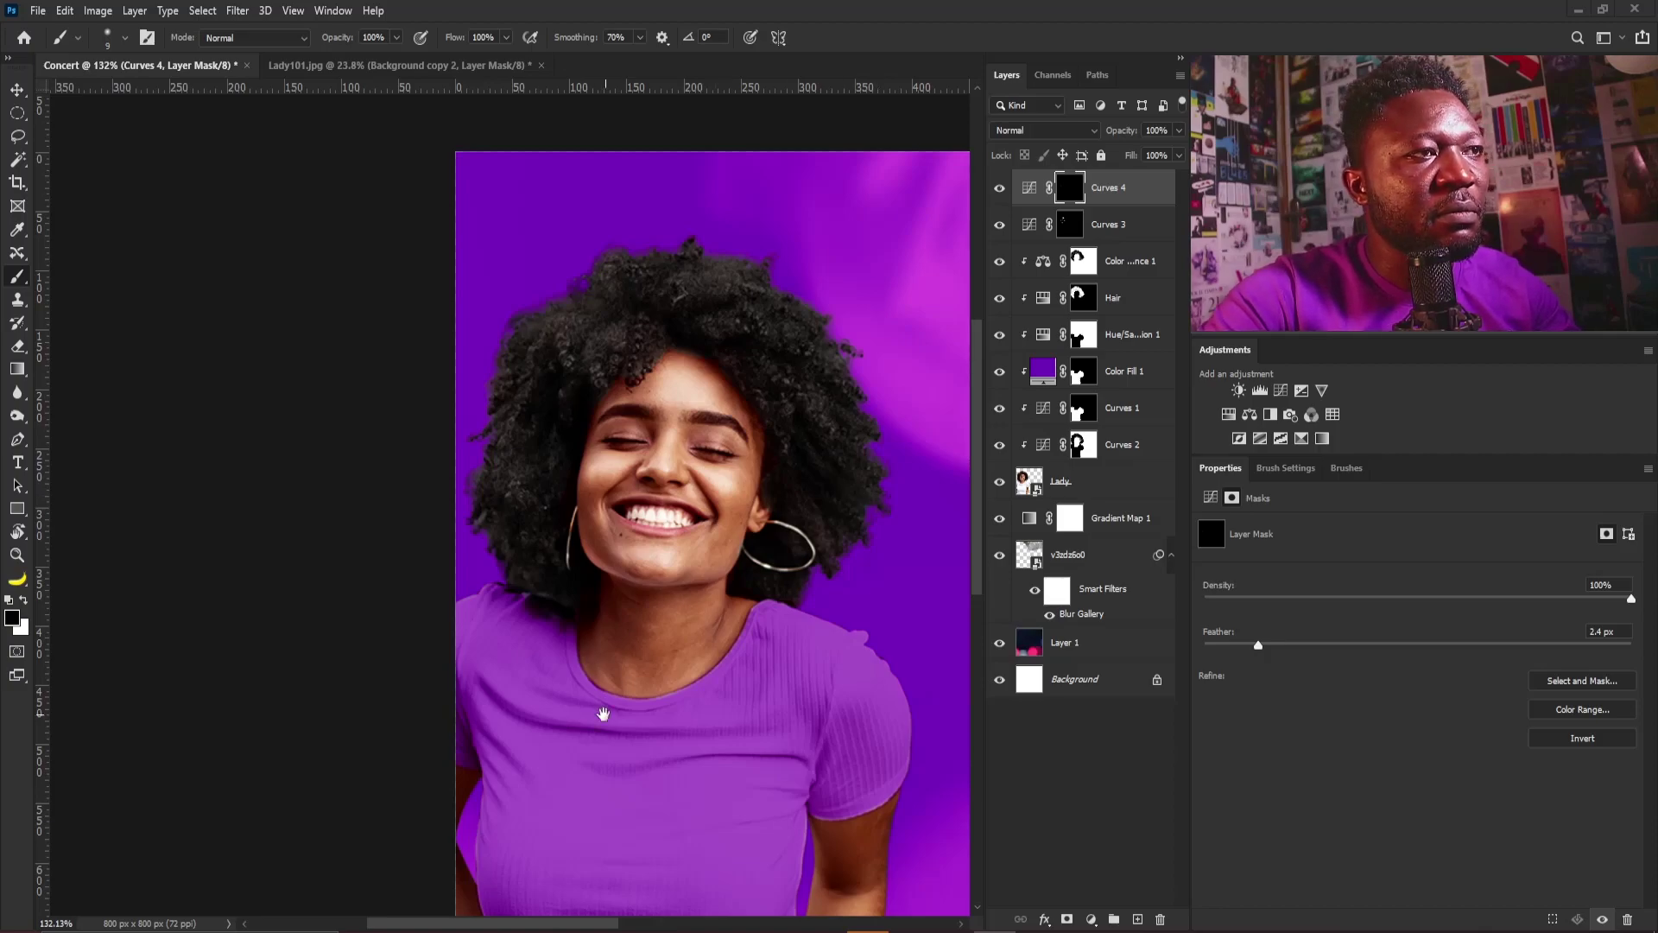
pyautogui.moveTo(603, 713); pyautogui.dragTo(553, 571)
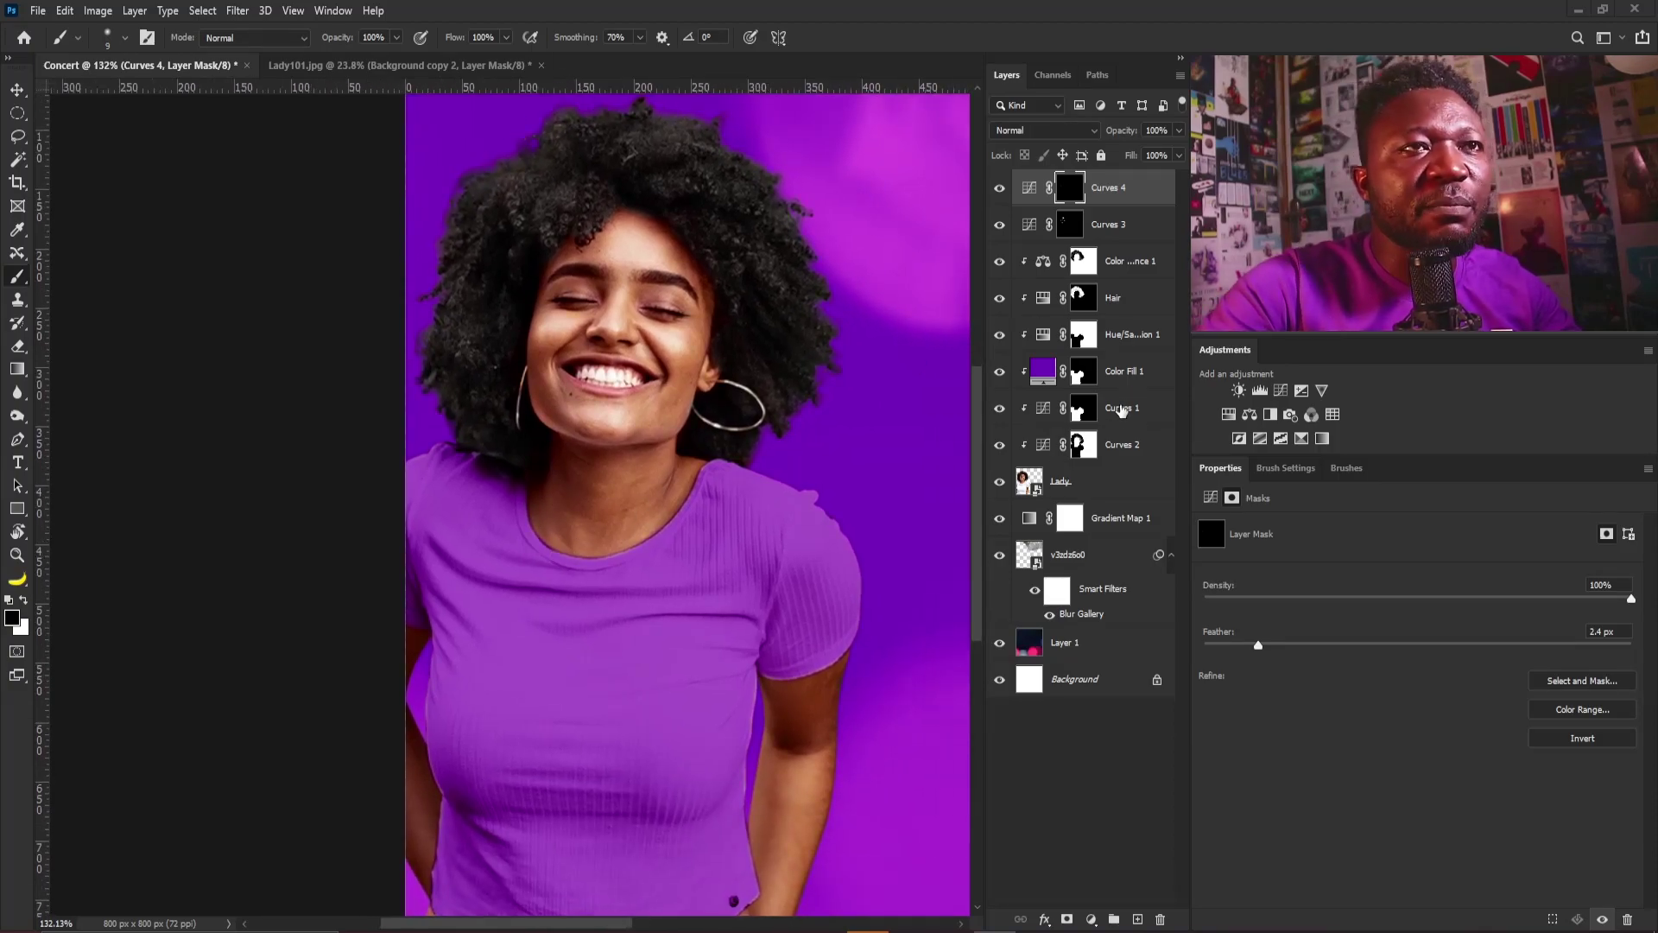
pyautogui.click(1122, 372)
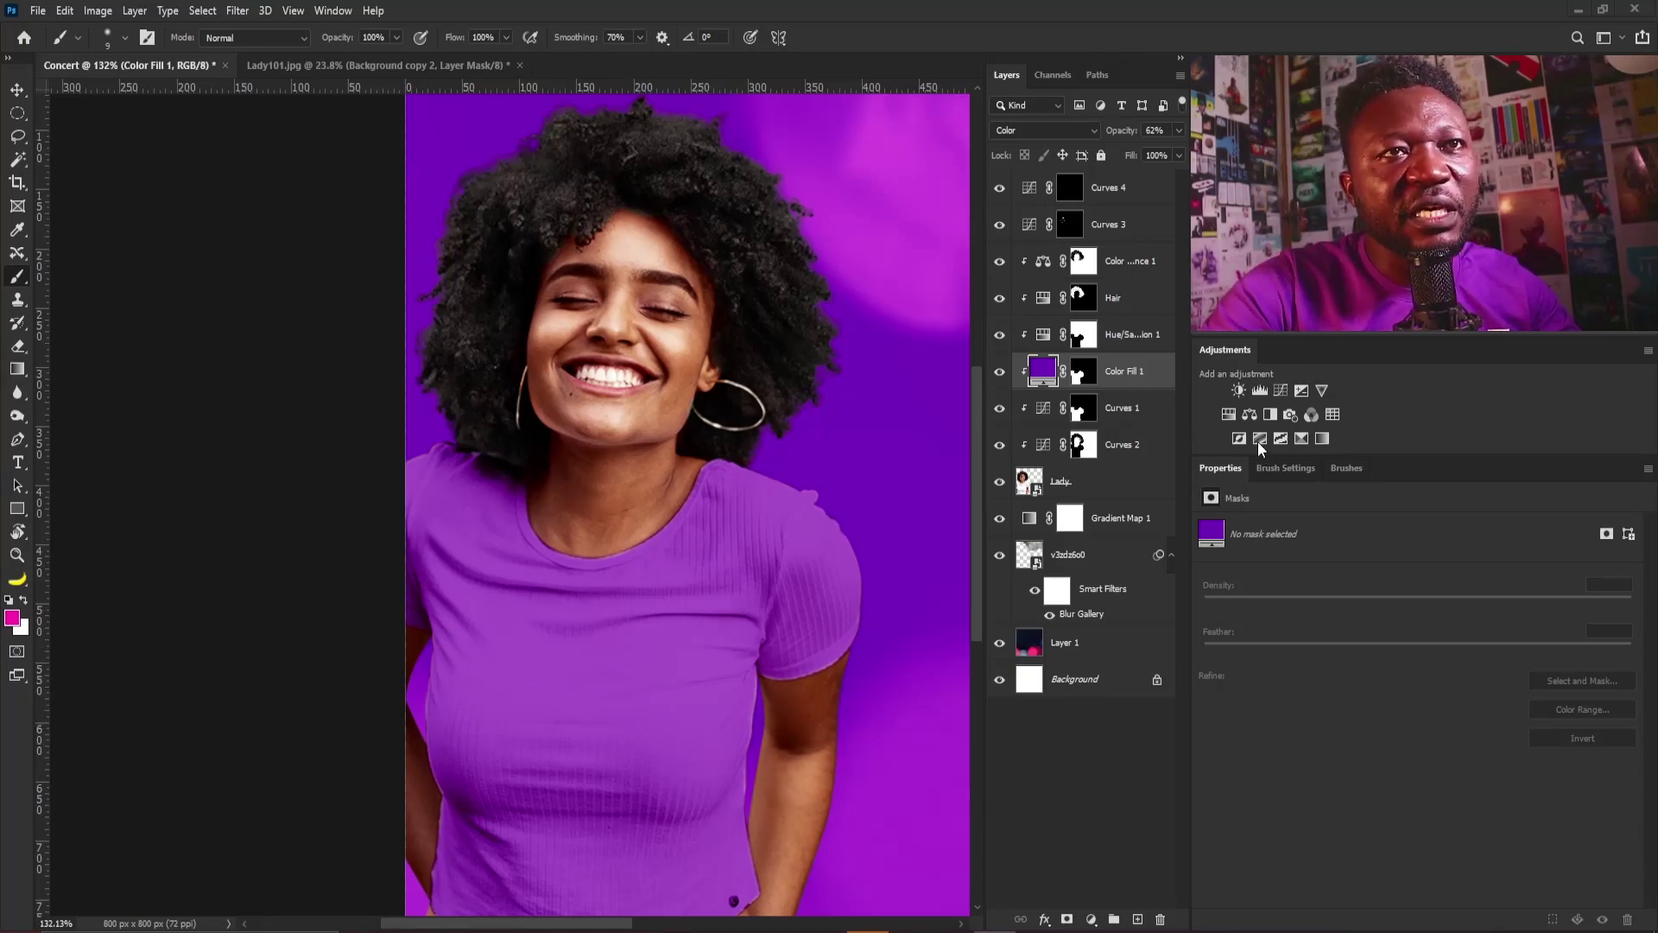
pyautogui.click(1228, 415)
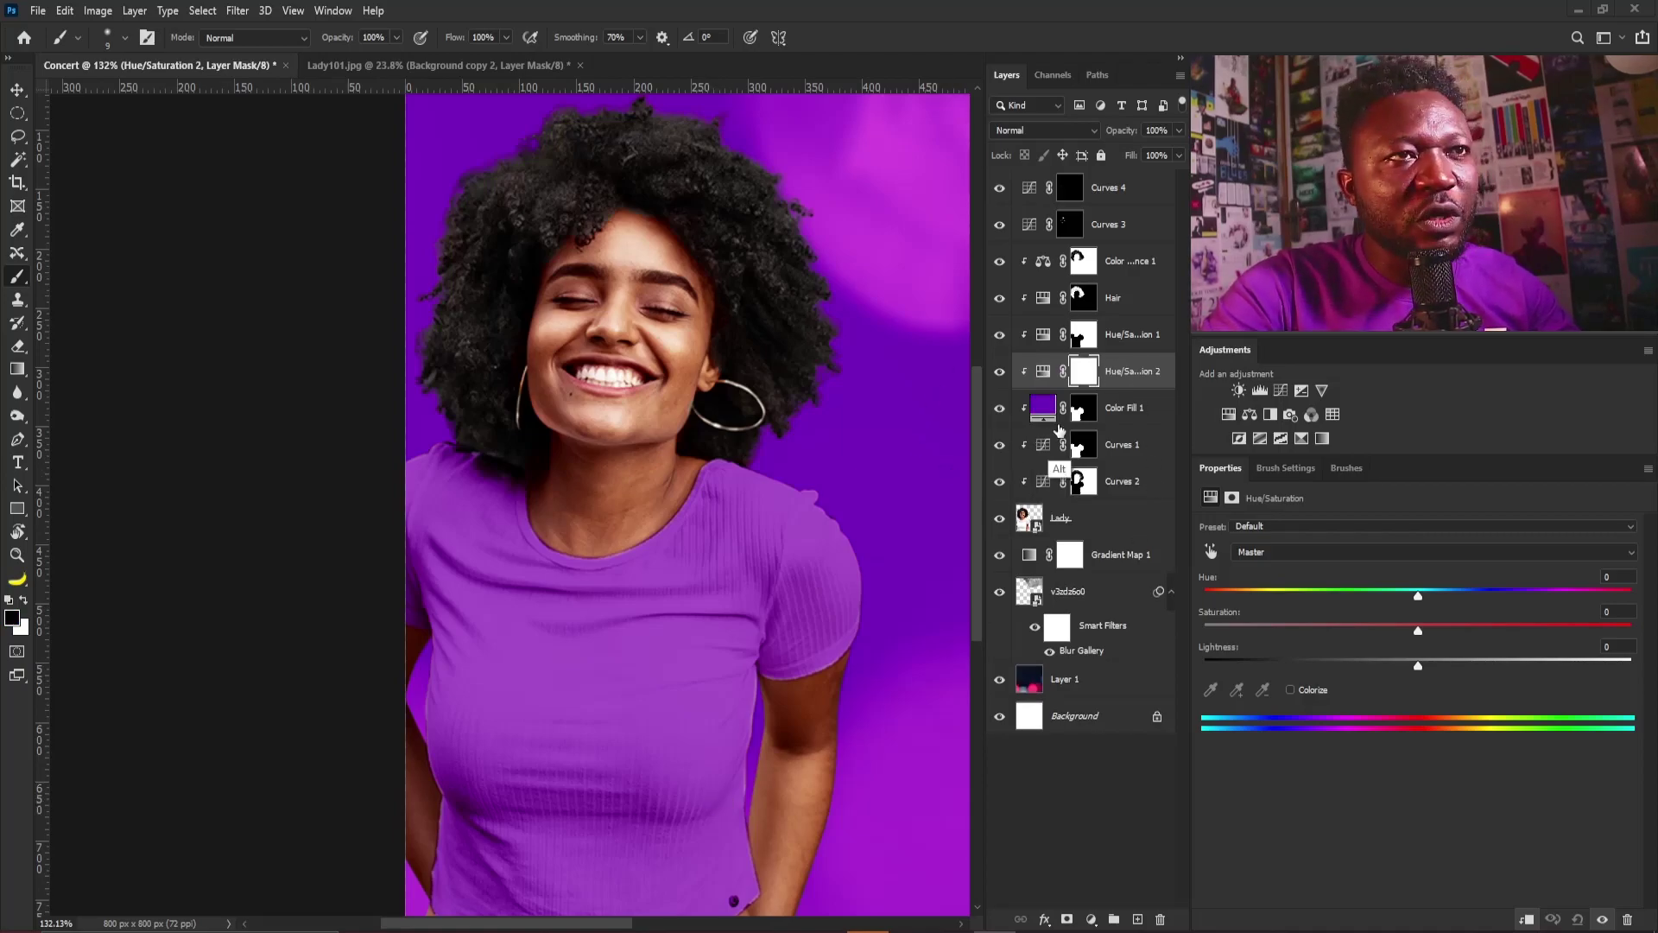
pyautogui.press('alt')
pyautogui.moveTo(1082, 414); pyautogui.dragTo(1082, 372)
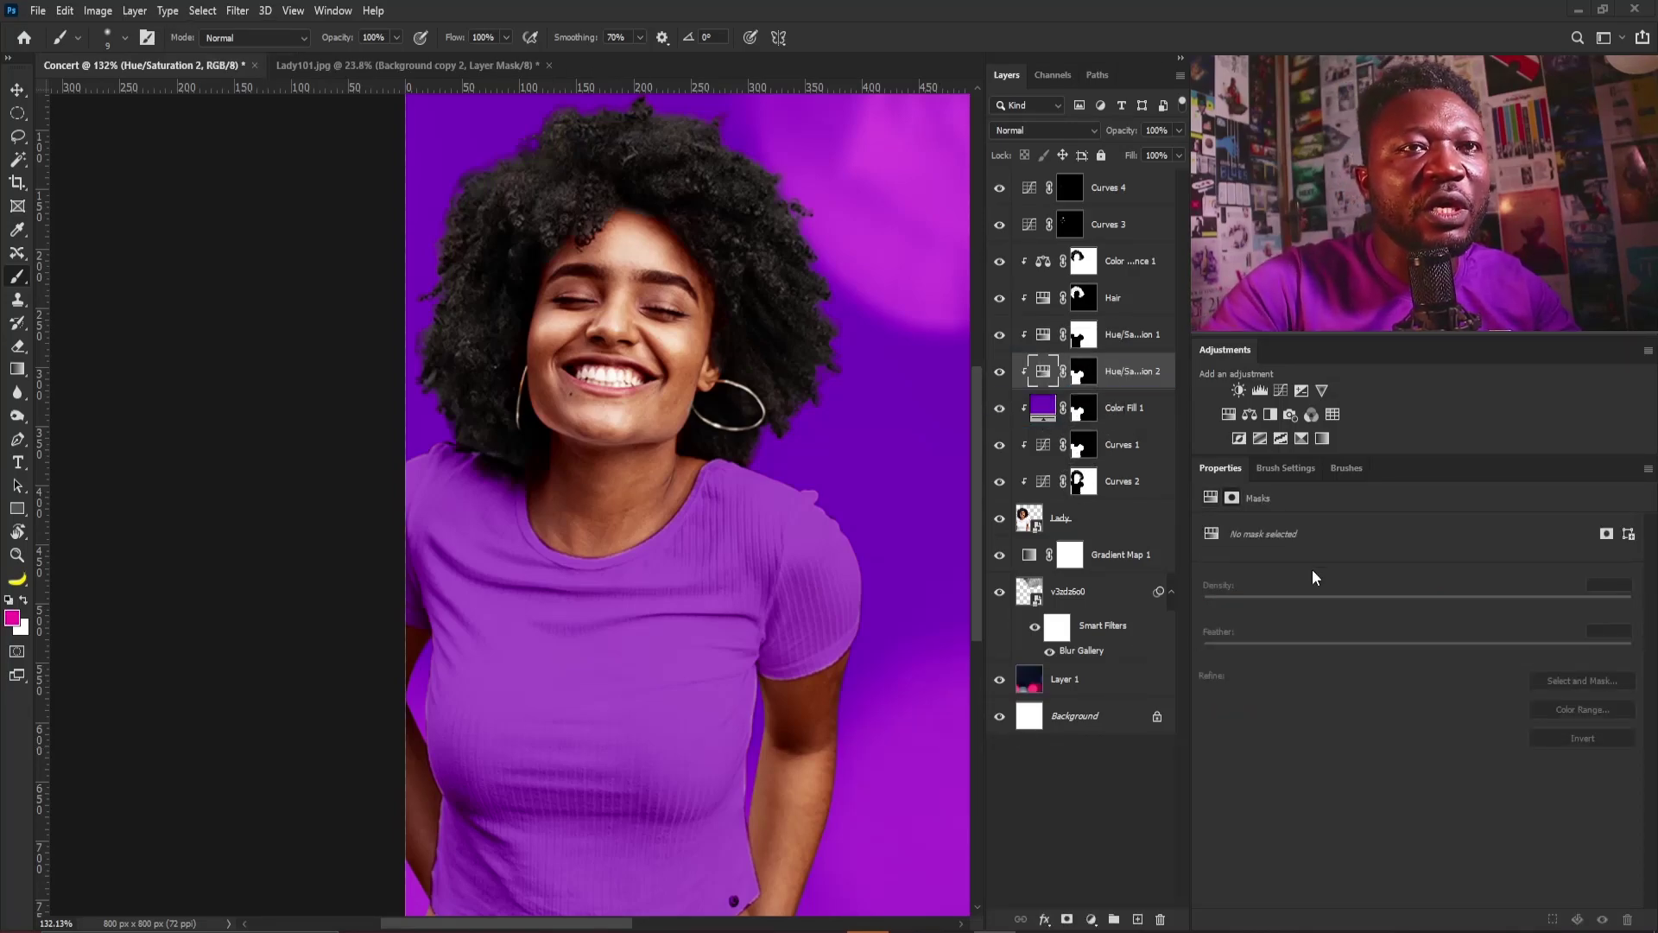
pyautogui.click(1042, 373)
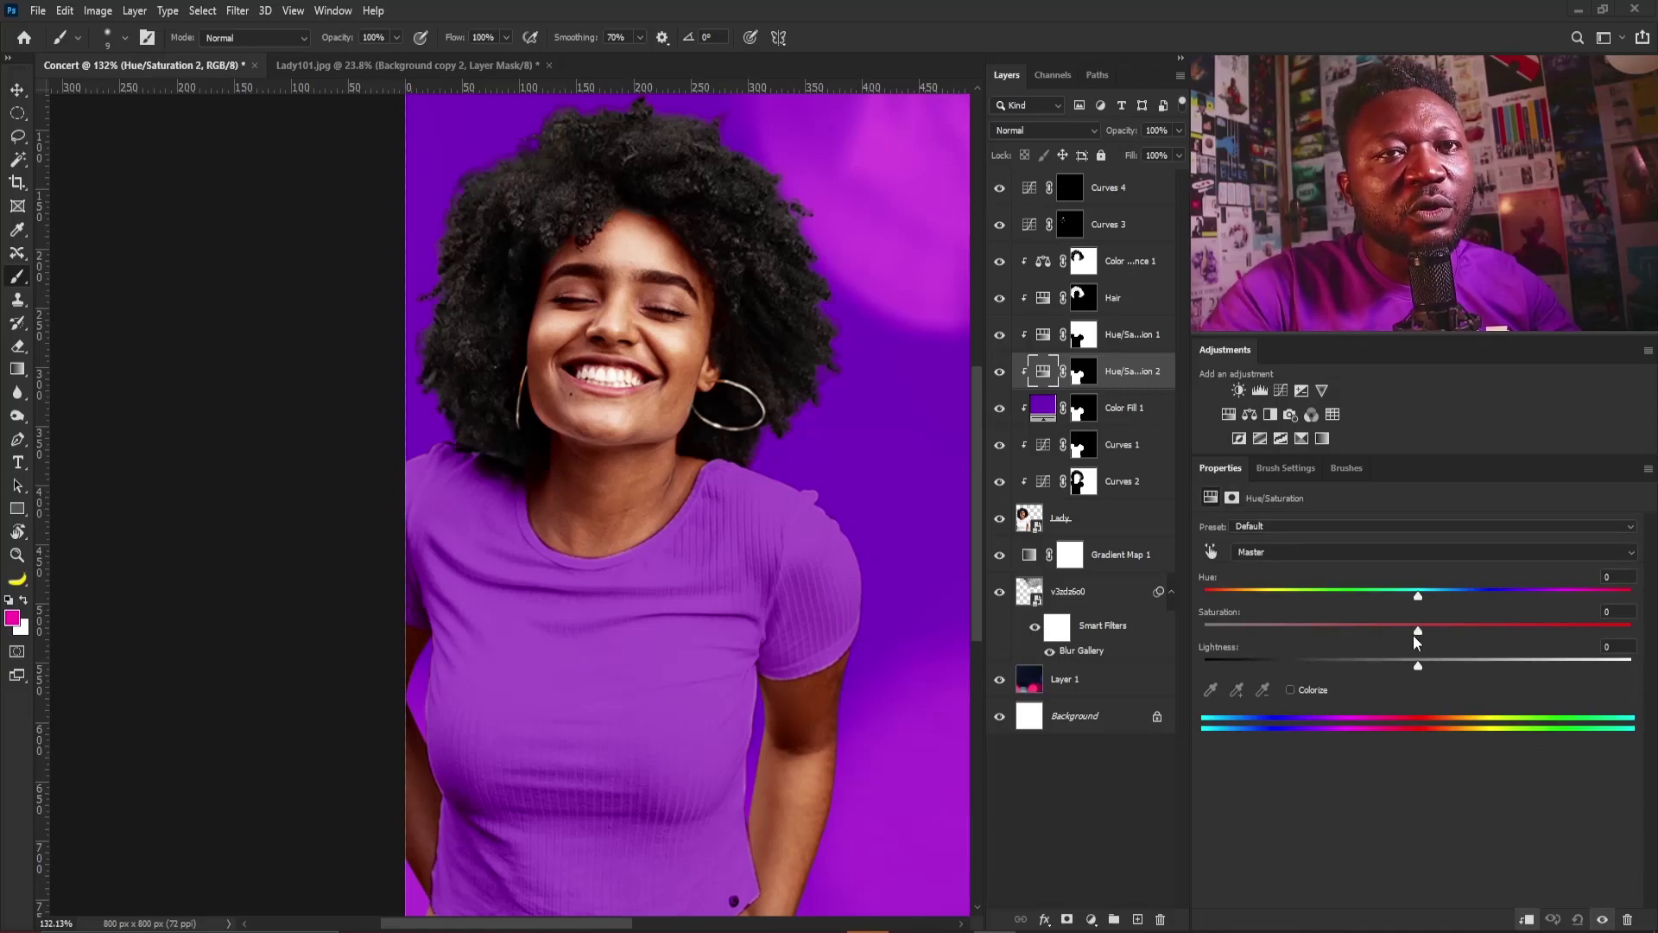
pyautogui.moveTo(1417, 631); pyautogui.dragTo(1380, 633)
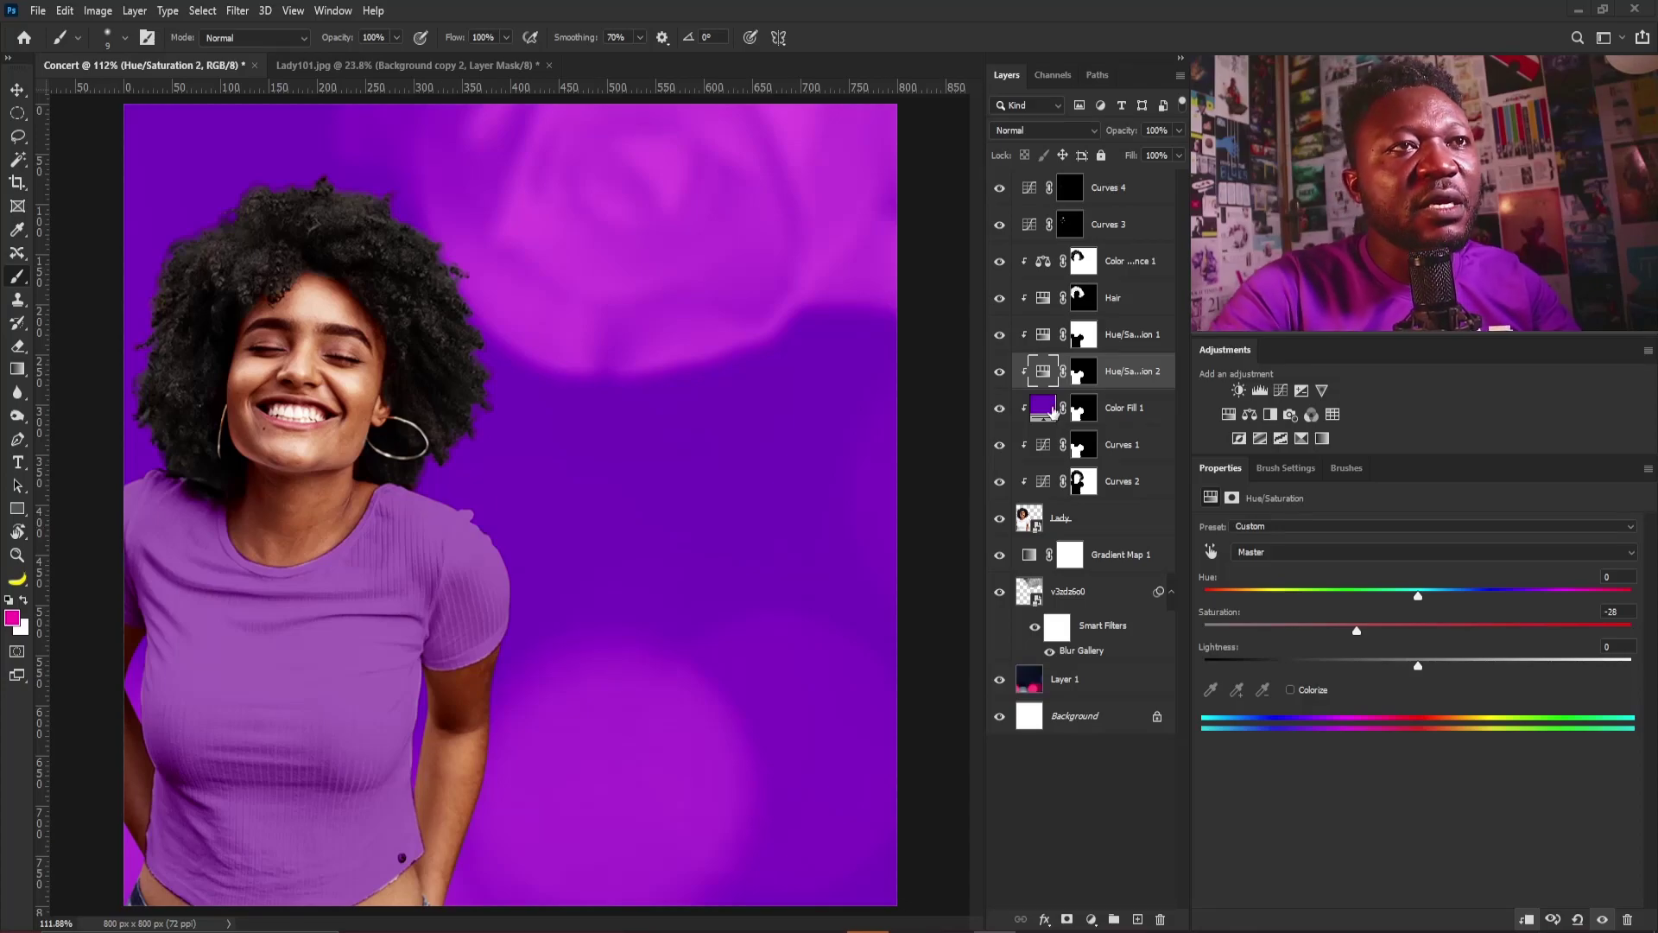
# Raise the shirt's saturation to about -2 on Hue/Saturation 2 and duplicate the bokeh image layer, Layer 1
pyautogui.moveTo(1357, 630); pyautogui.dragTo(1416, 632)
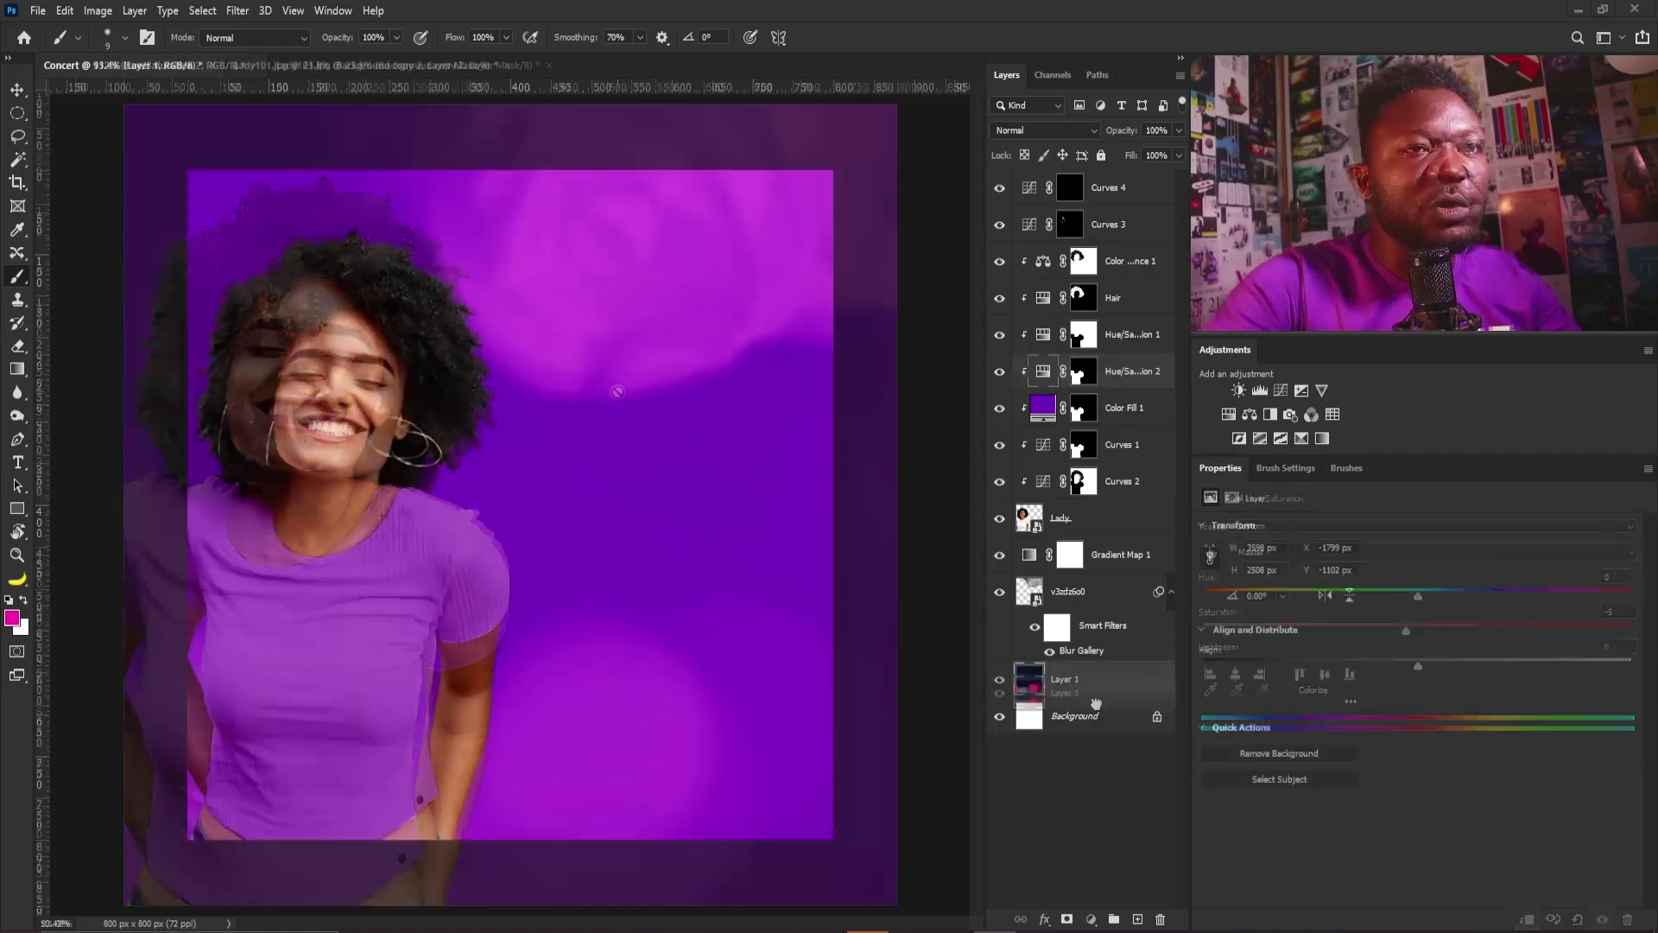
pyautogui.moveTo(1062, 679); pyautogui.dragTo(1139, 916)
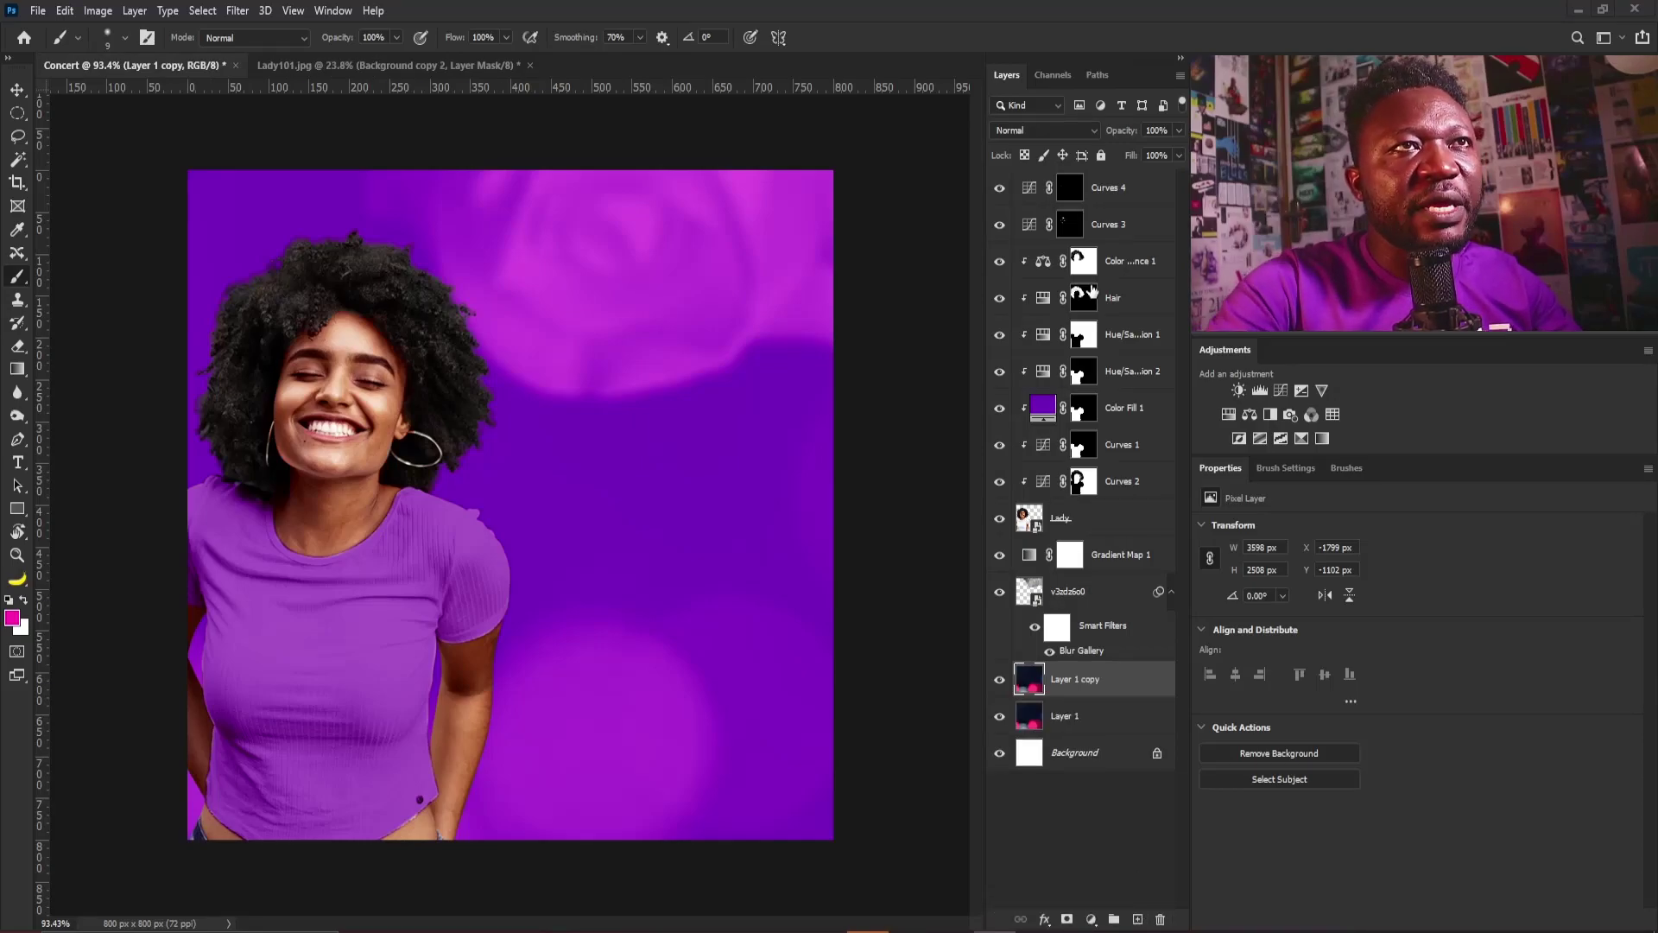
# Group all layers from Curves 4 down to the woman's photo layer and name the group Lagy
pyautogui.click(1120, 188)
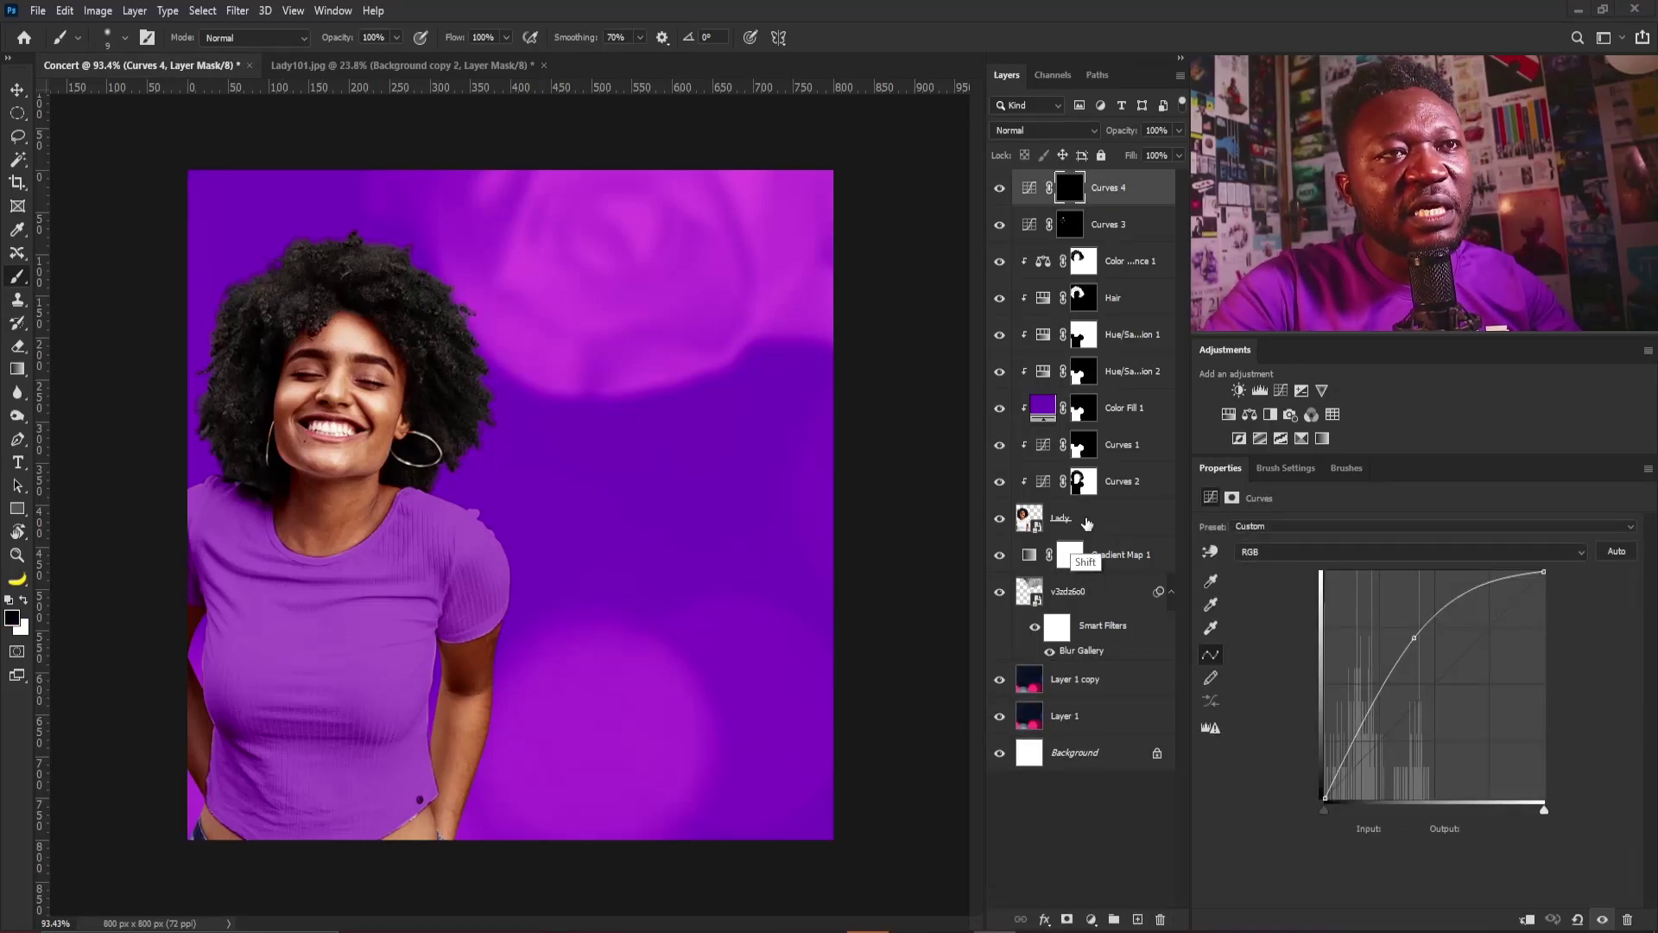
pyautogui.keyDown('shift'); pyautogui.click(1084, 522); pyautogui.keyUp('shift')
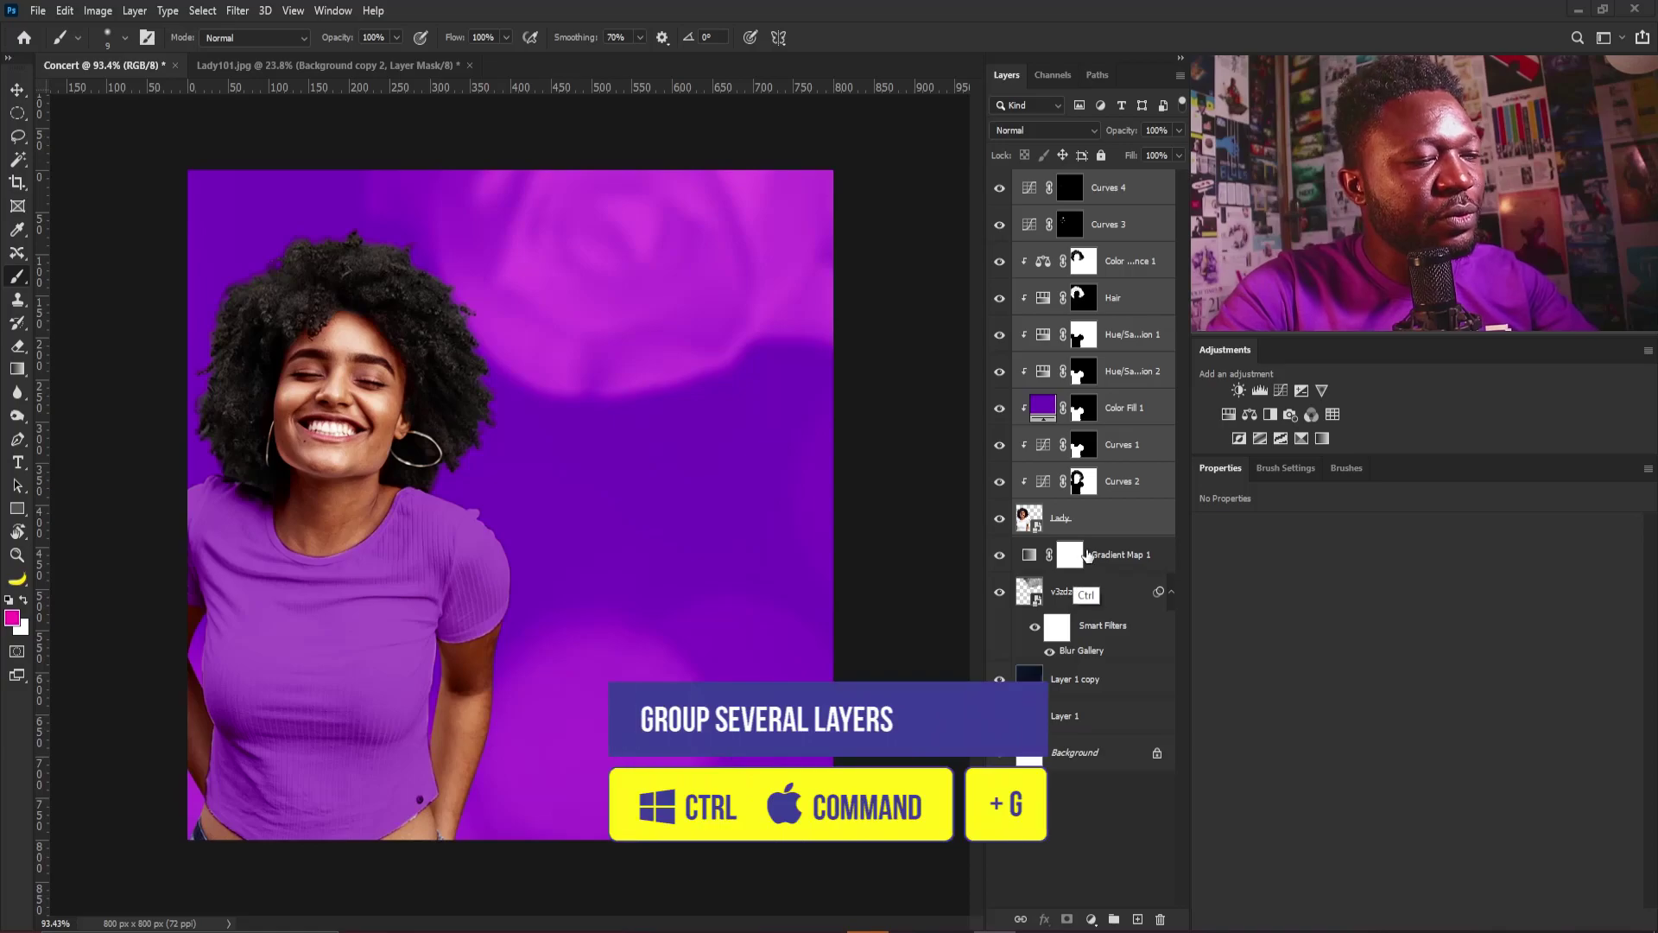
pyautogui.hotkey('ctrl', 'g')
pyautogui.doubleClick(1061, 183)
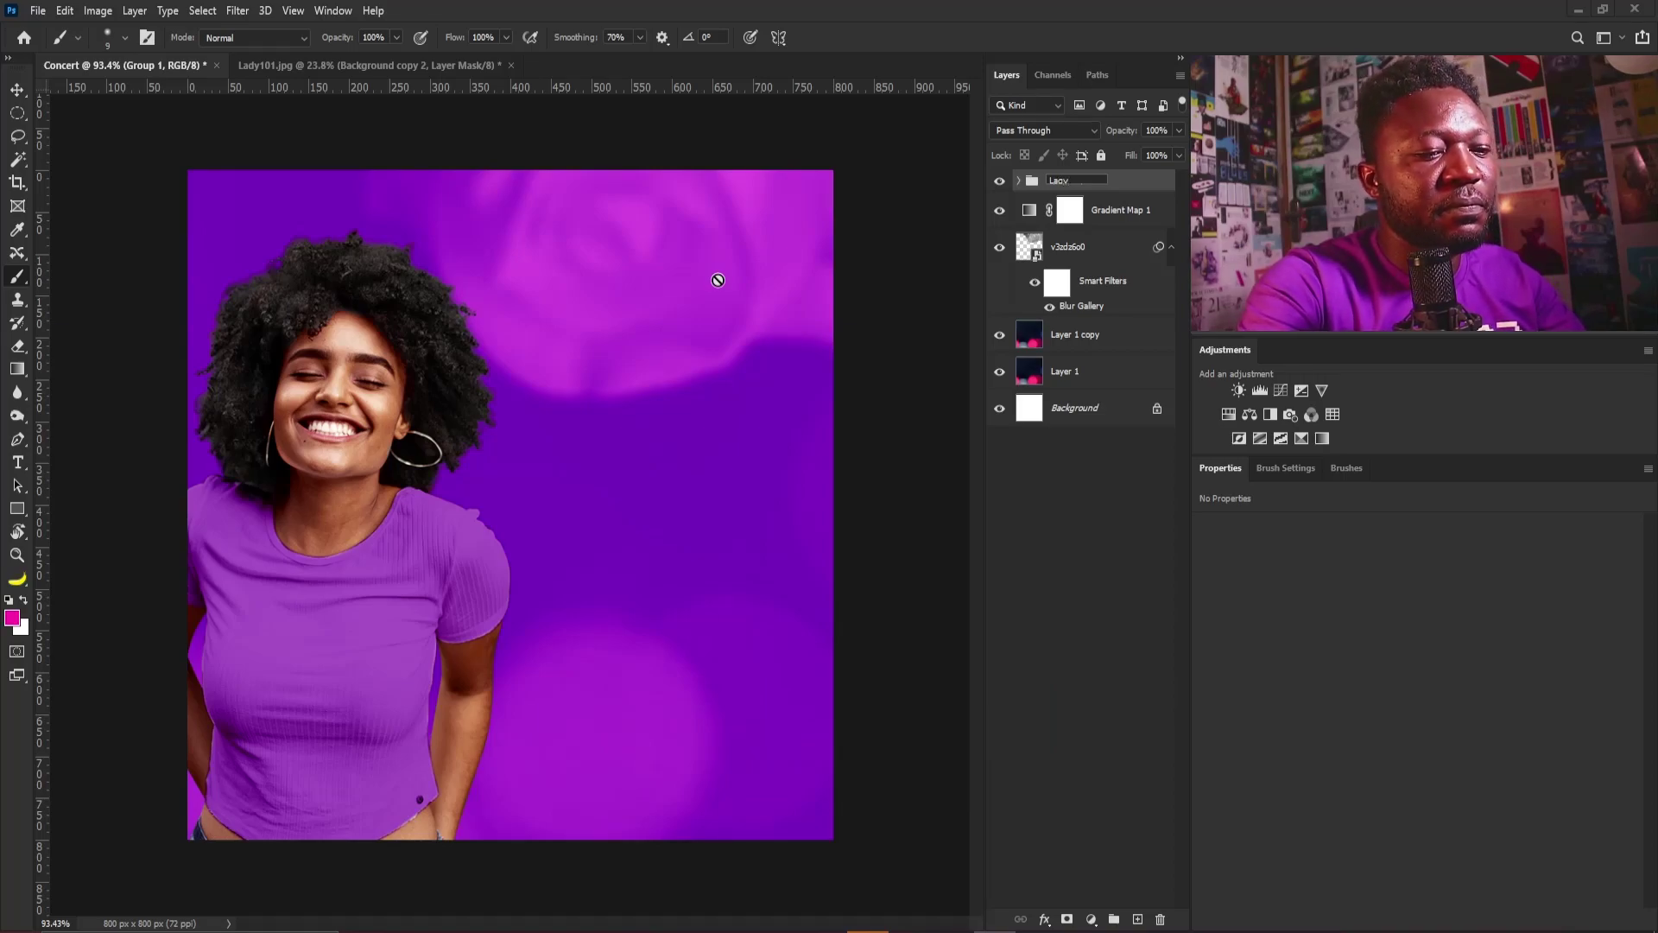
pyautogui.press('Return')
# Scale Layer 1 copy down to about 1458 x 1017 px and position it over the canvas with Free Transform
pyautogui.click(1032, 346)
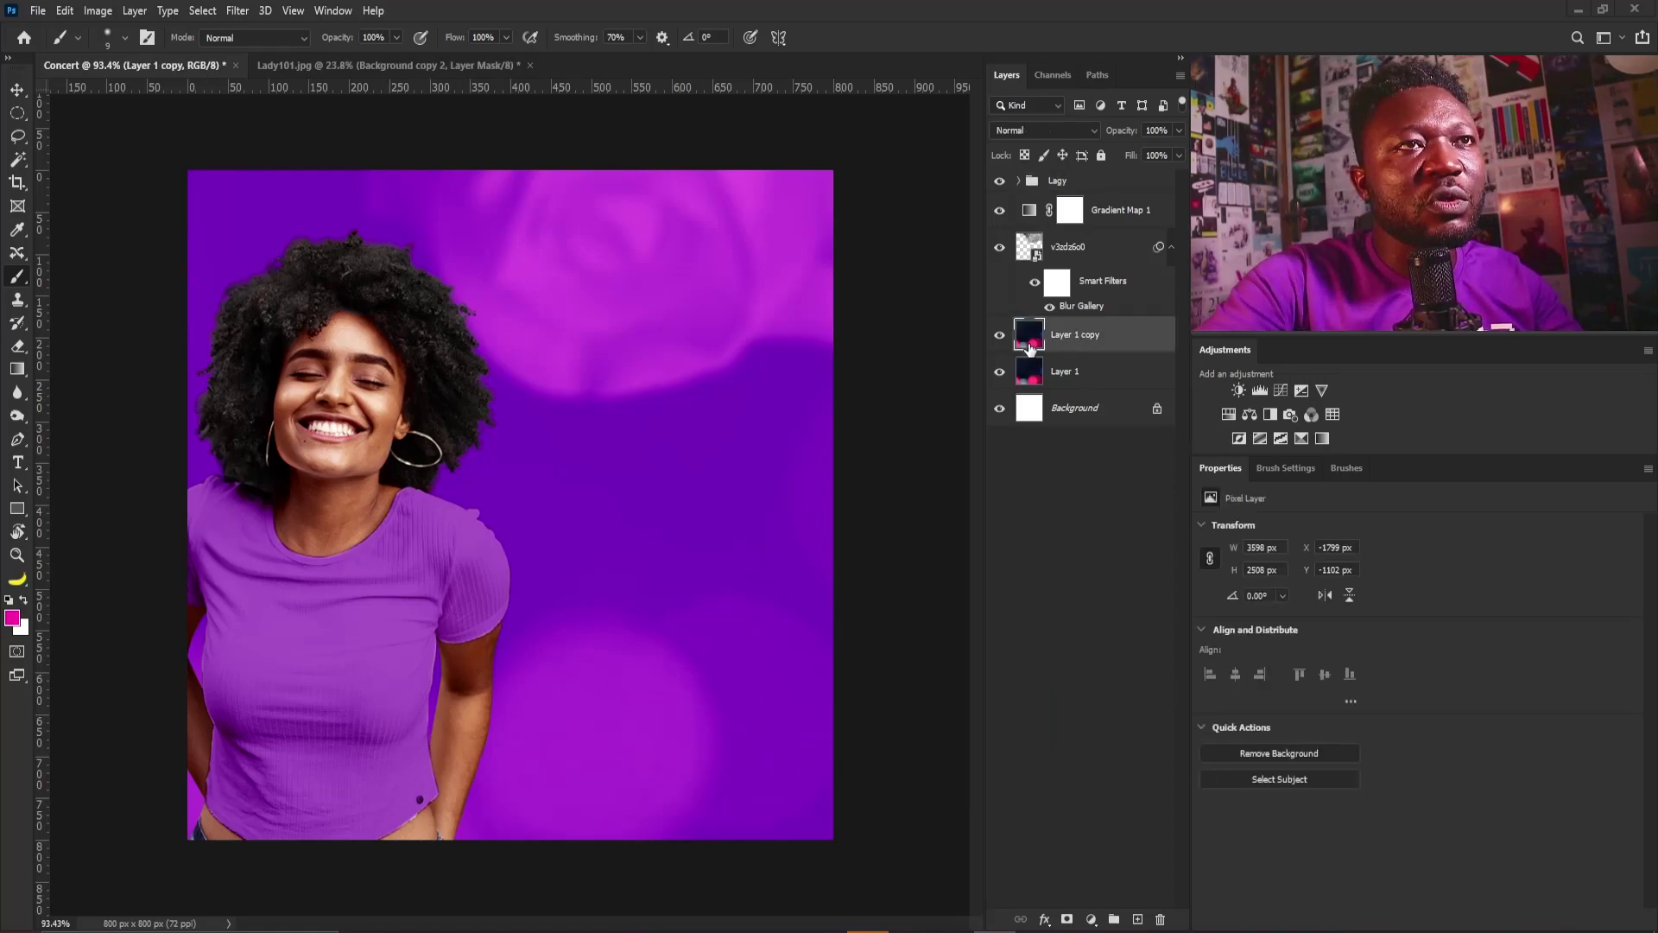
pyautogui.moveTo(713, 335); pyautogui.dragTo(627, 364)
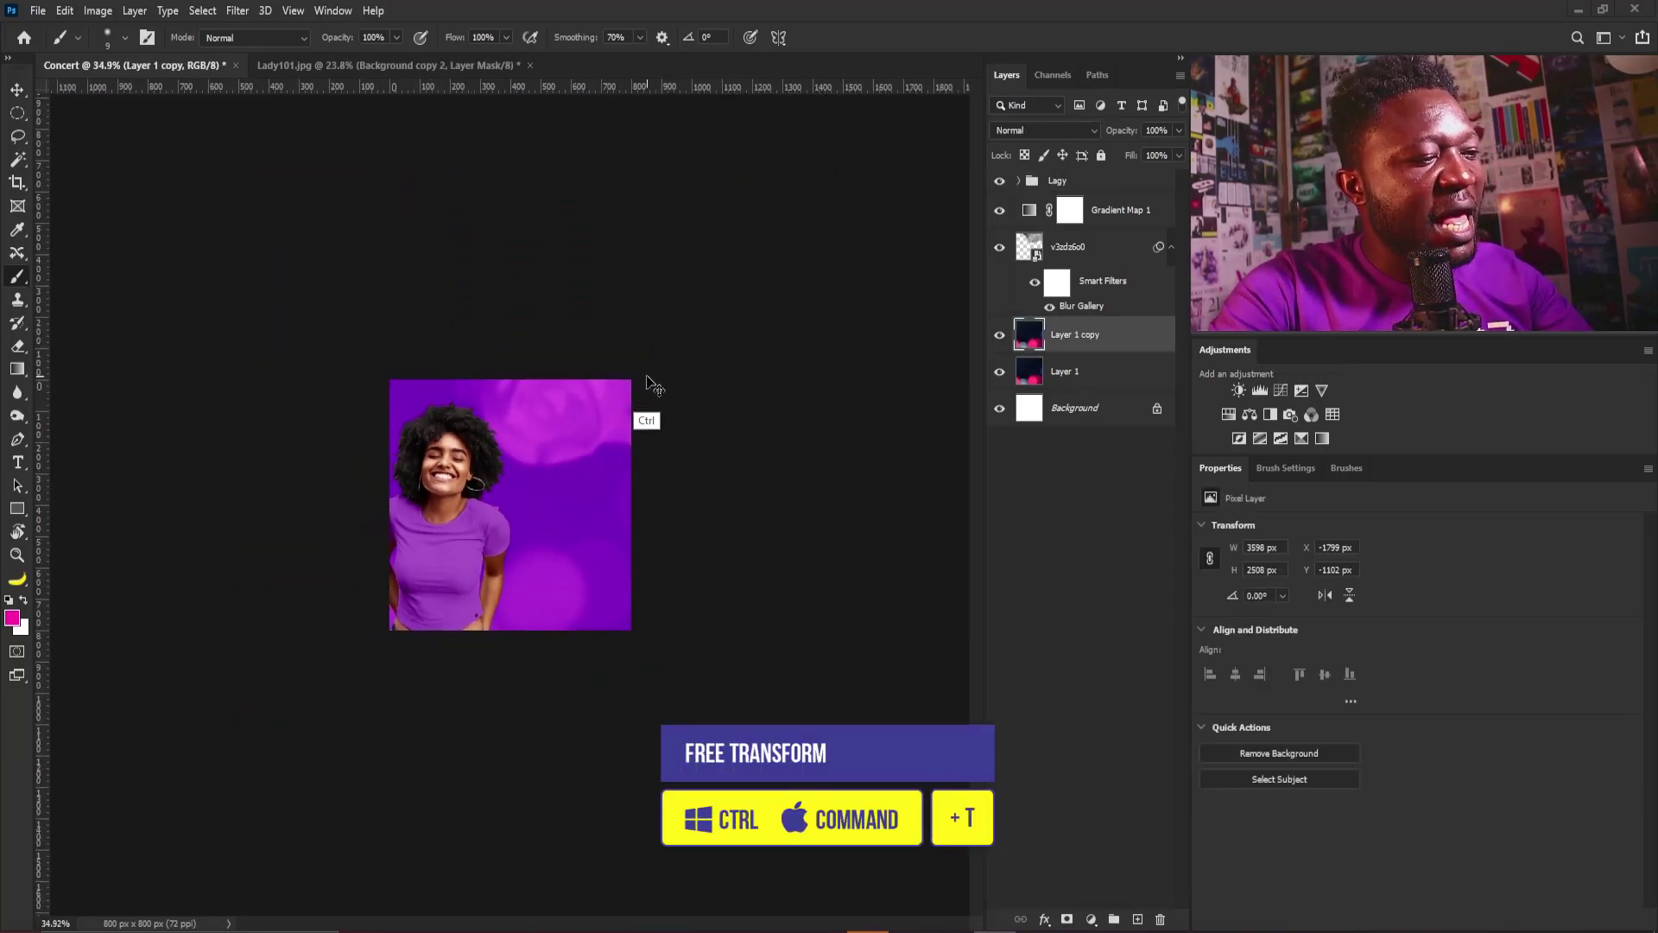
pyautogui.hotkey('ctrl', 't')
pyautogui.moveTo(931, 819); pyautogui.dragTo(508, 514)
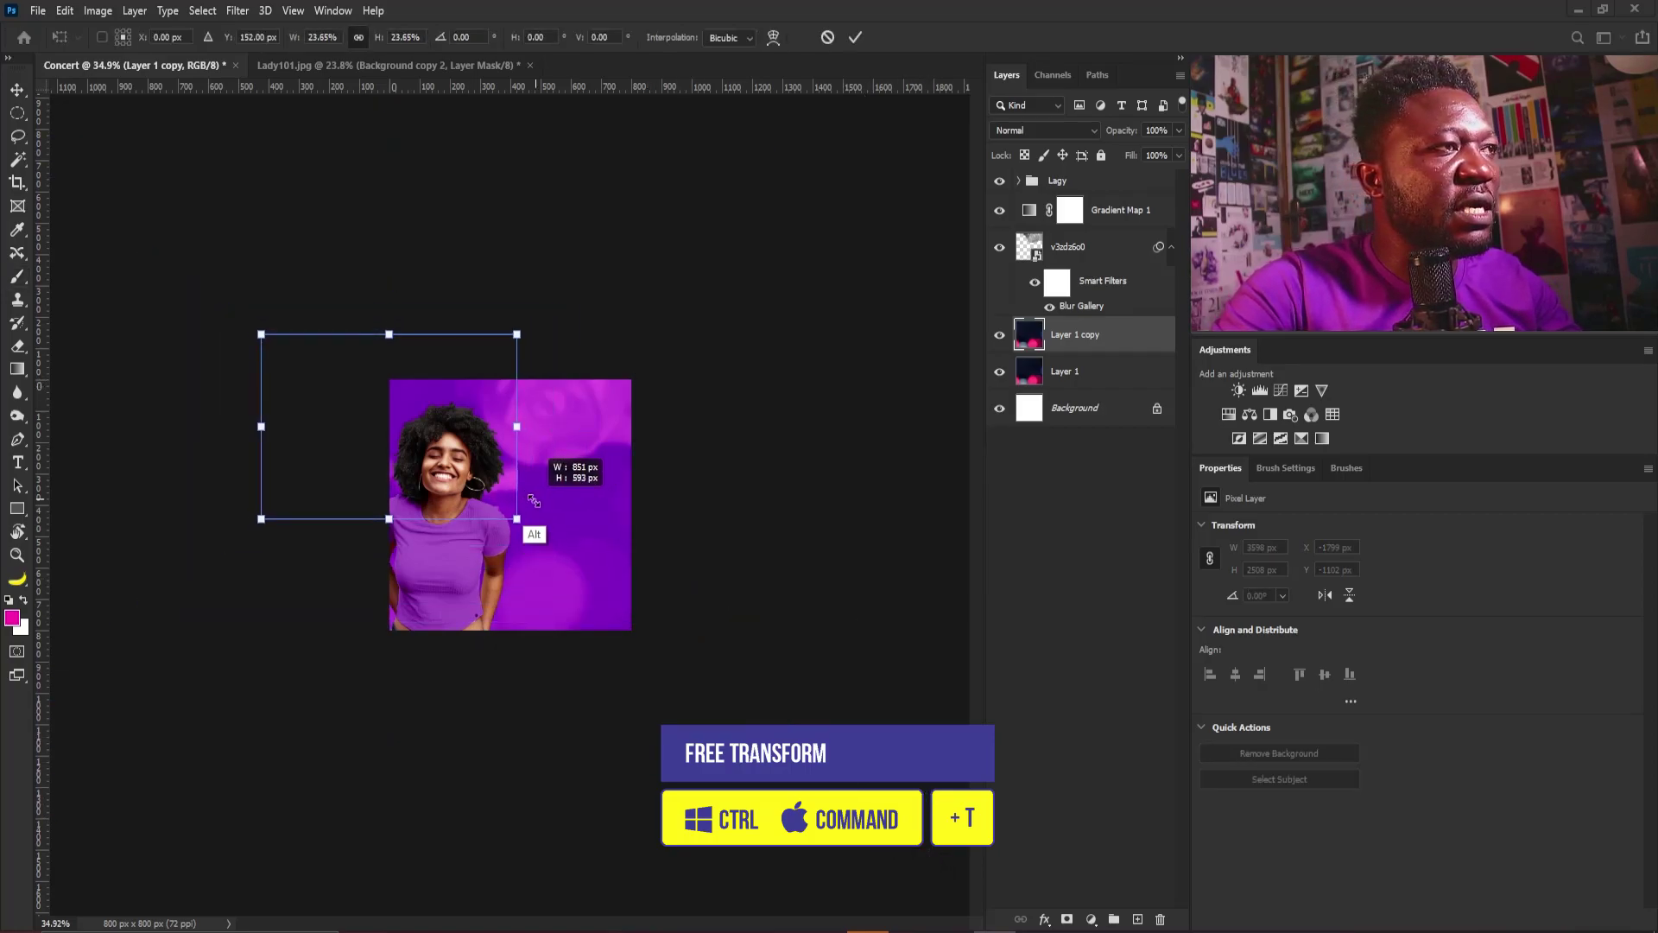
pyautogui.moveTo(566, 307); pyautogui.dragTo(275, 512)
pyautogui.moveTo(609, 410); pyautogui.dragTo(557, 429)
pyautogui.moveTo(653, 358); pyautogui.dragTo(759, 288)
pyautogui.press('Return')
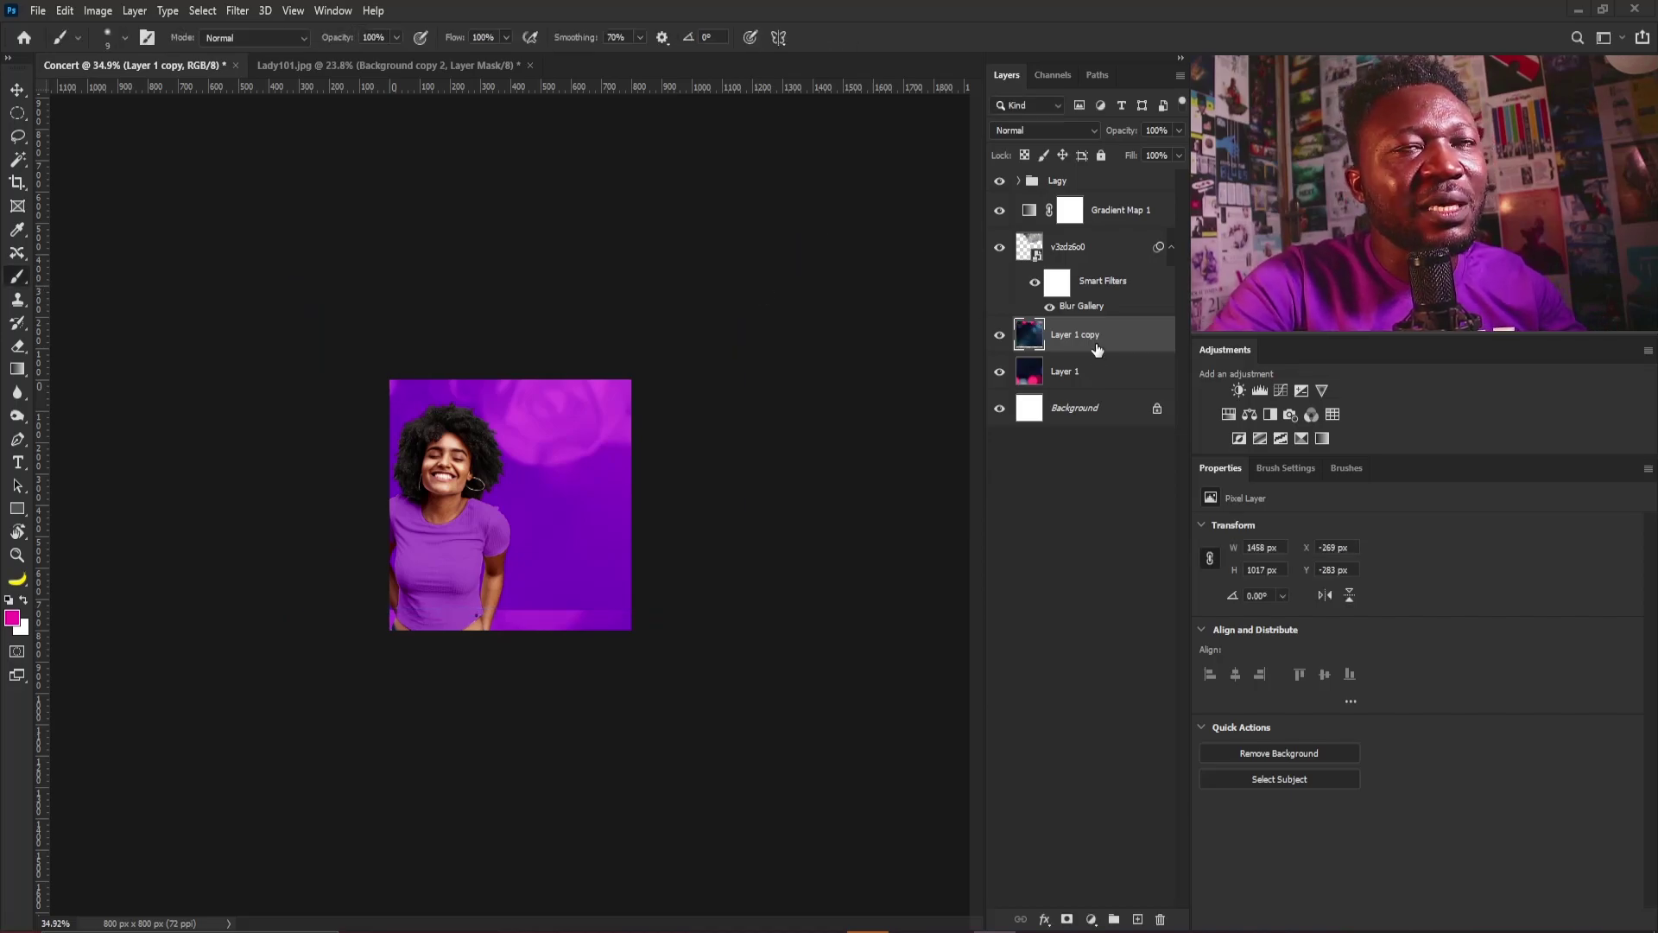
# Move Layer 1 copy above Gradient Map 1, beneath the Lagy group, and shift it to cover the whole canvas
pyautogui.moveTo(1097, 338); pyautogui.dragTo(1088, 195)
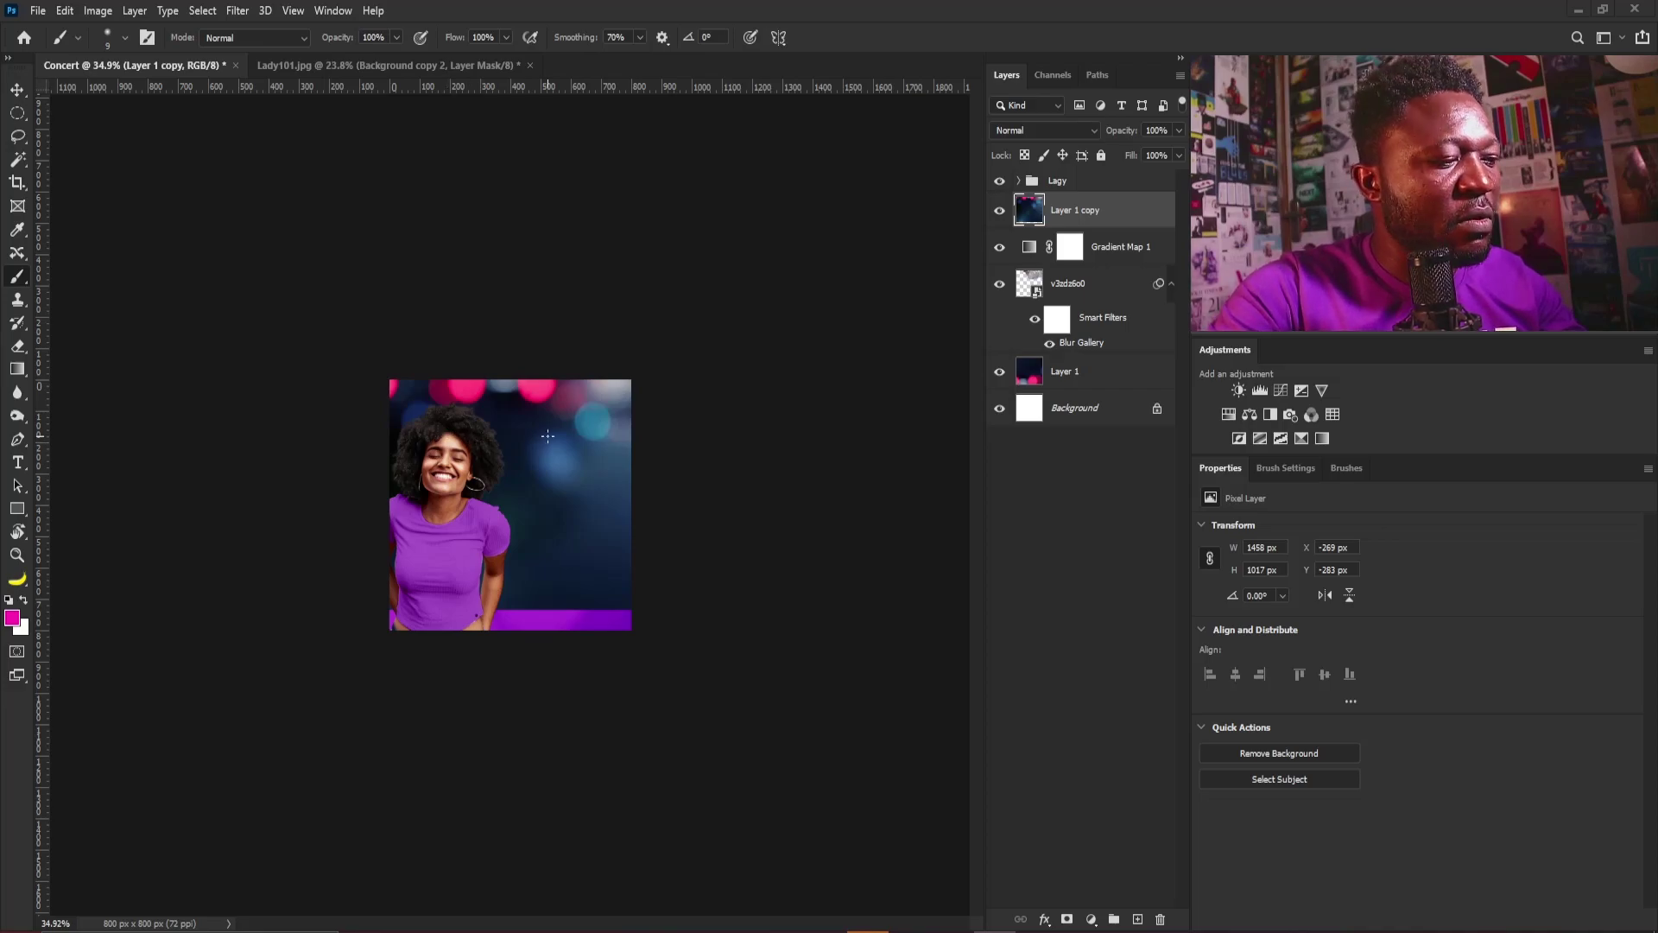
pyautogui.press('v')
pyautogui.moveTo(536, 415)
pyautogui.mouseDown()
pyautogui.moveTo(570, 454)
pyautogui.moveTo(525, 437)
pyautogui.moveTo(573, 440)
pyautogui.mouseUp()
pyautogui.scroll(4, 555, 400)
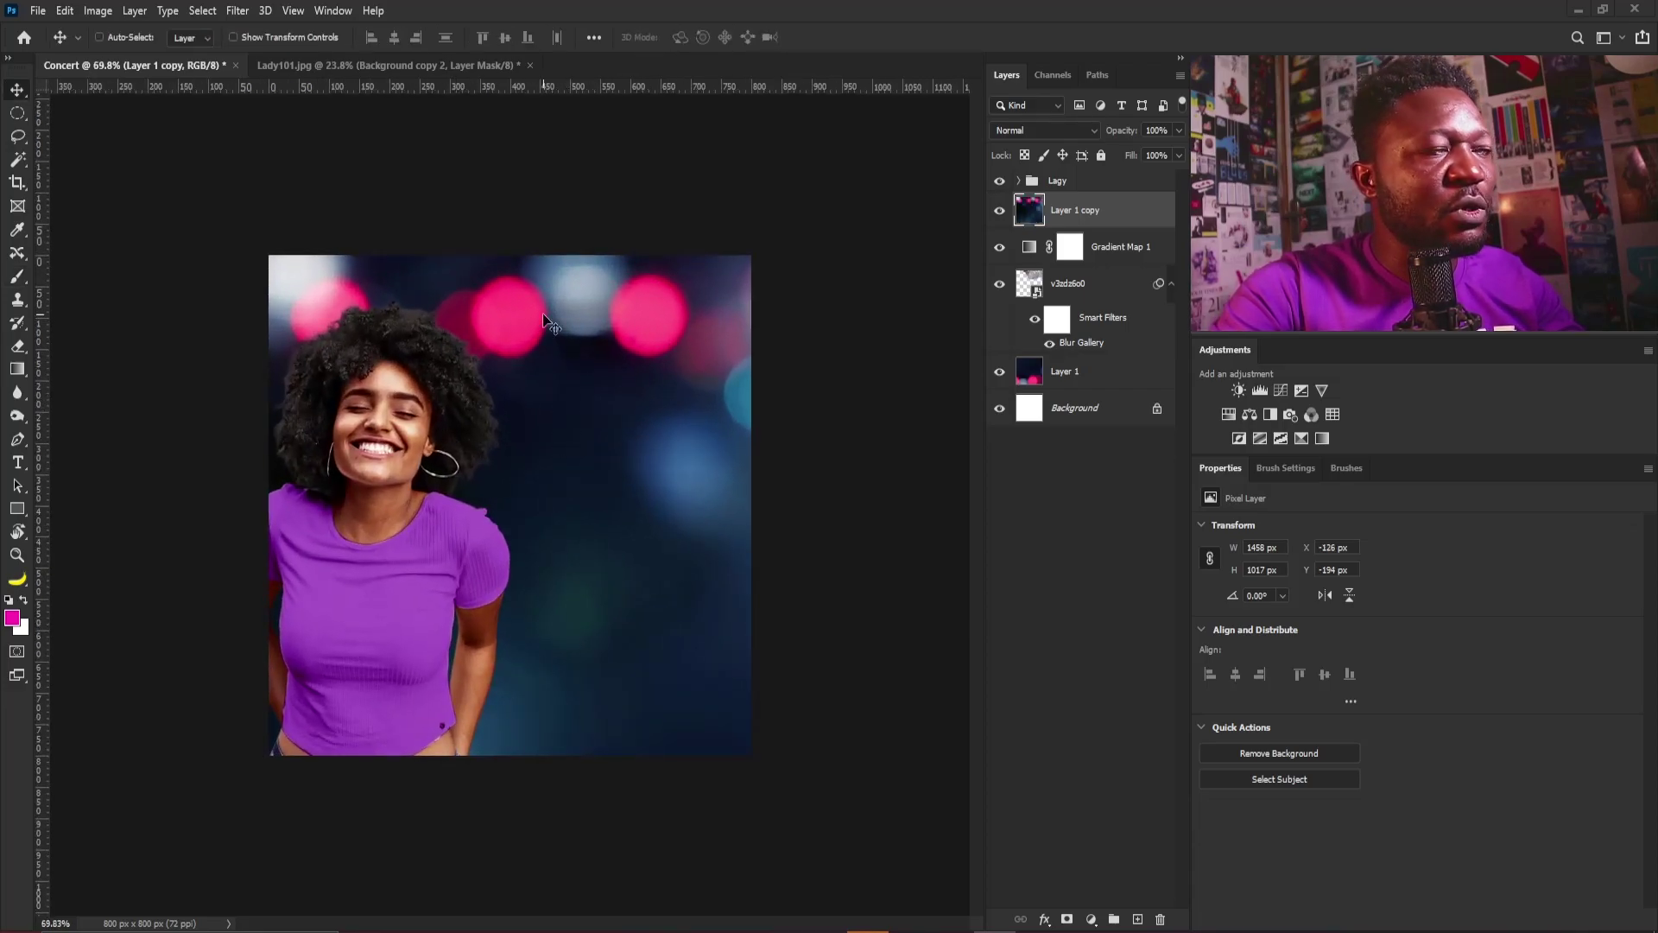
# Desaturate Layer 1 copy, shift its bokeh lights slightly across the background, and set its blend mode to Screen
pyautogui.hotkey('ctrl', 'shift', 'u')
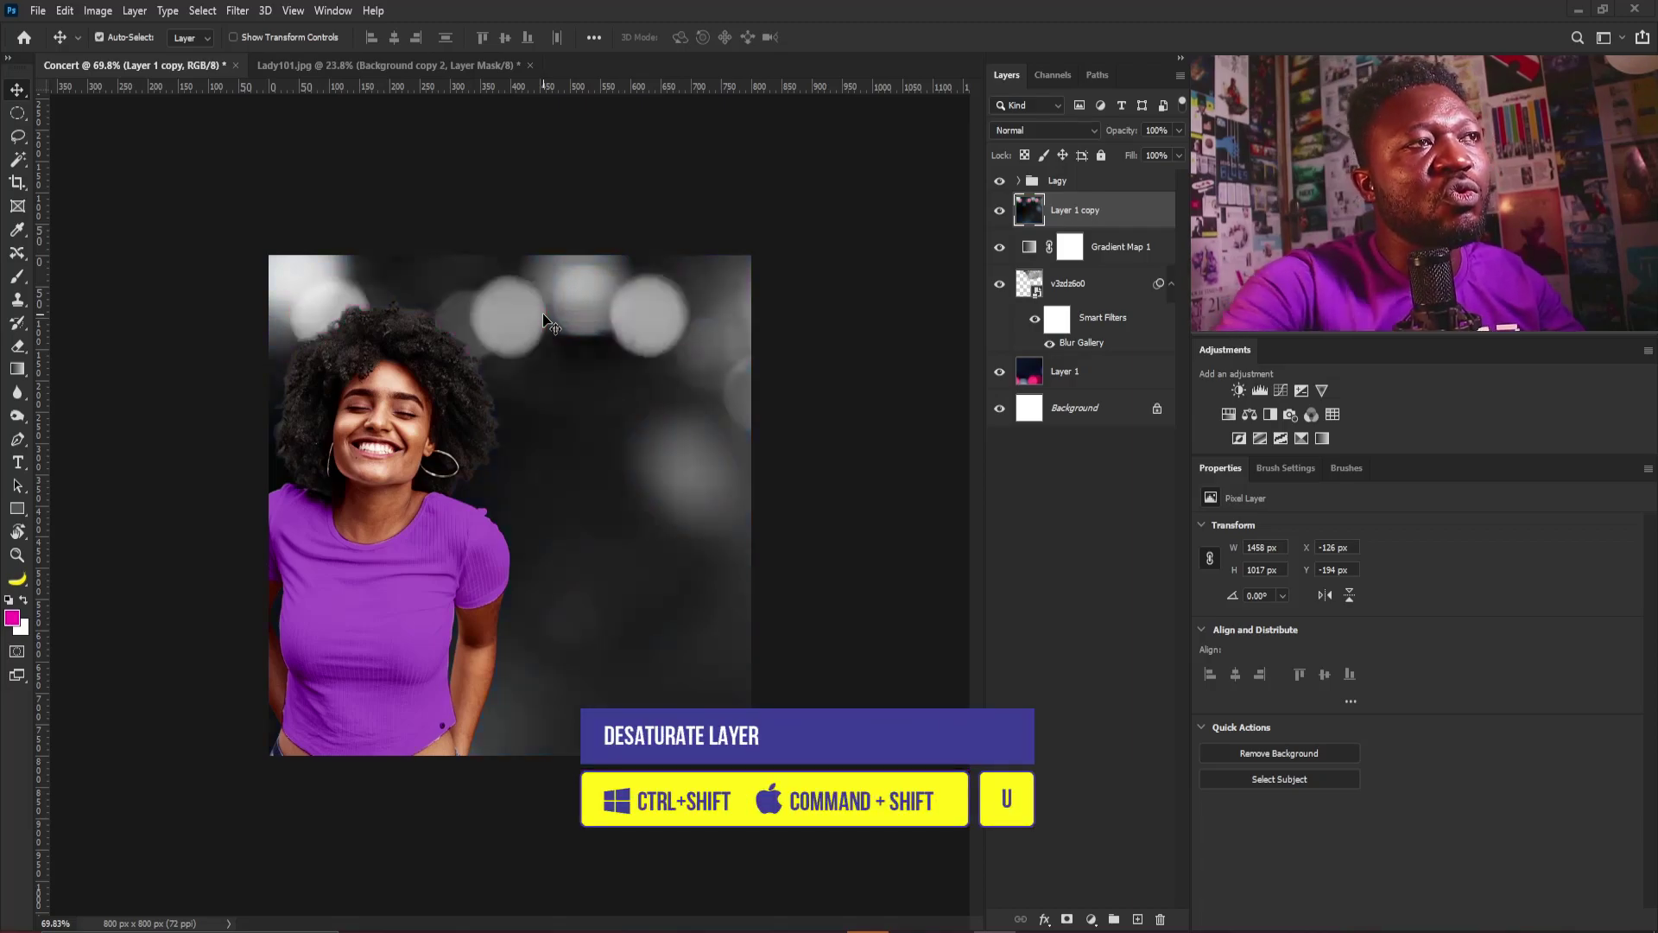
pyautogui.moveTo(606, 366); pyautogui.dragTo(658, 380)
pyautogui.click(1044, 129)
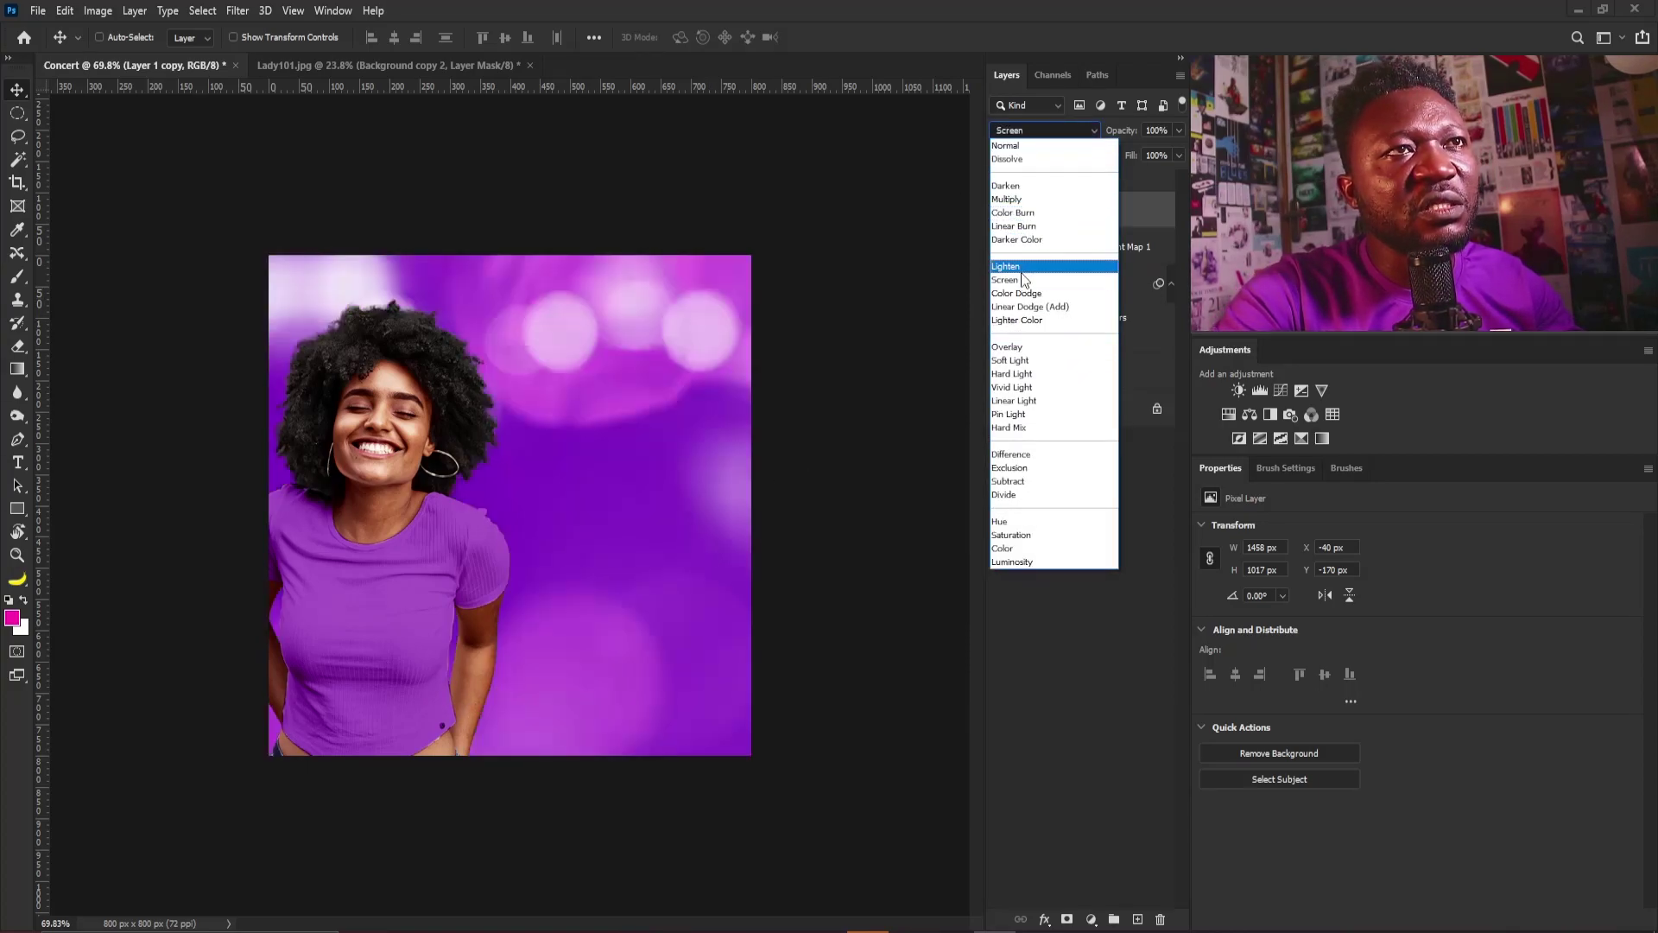
pyautogui.click(1024, 280)
# Enlarge Layer 1 copy to about 183% and position its pale bokeh lights along the canvas's upper edge
pyautogui.hotkey('ctrl', 't')
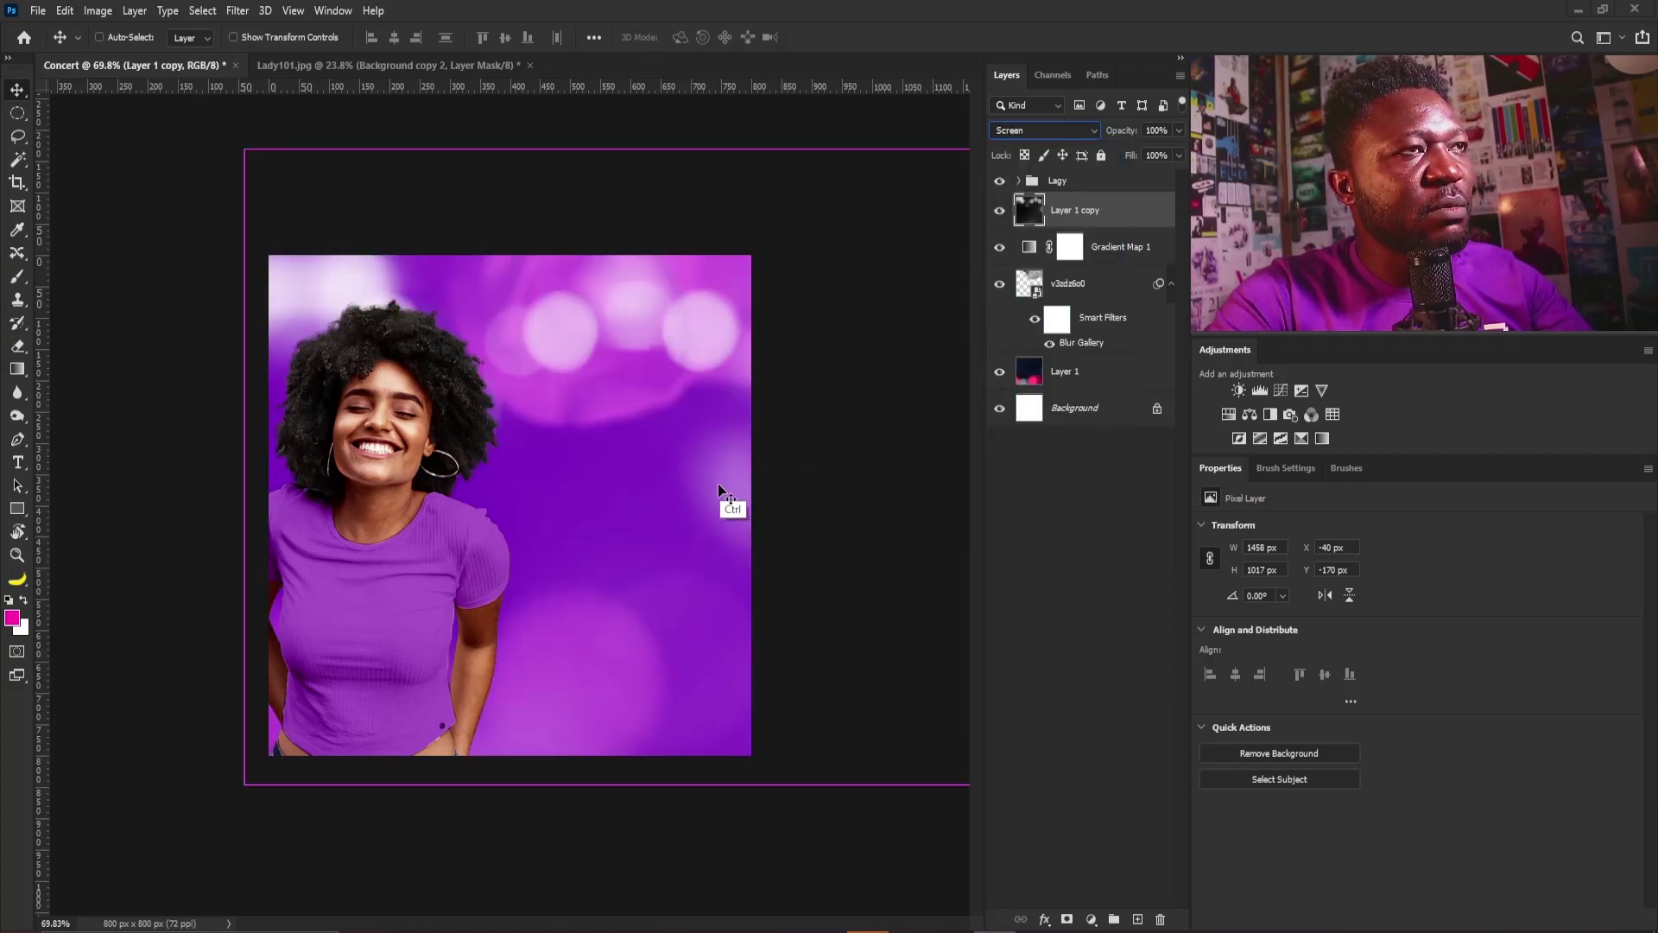
pyautogui.moveTo(744, 419); pyautogui.dragTo(677, 444)
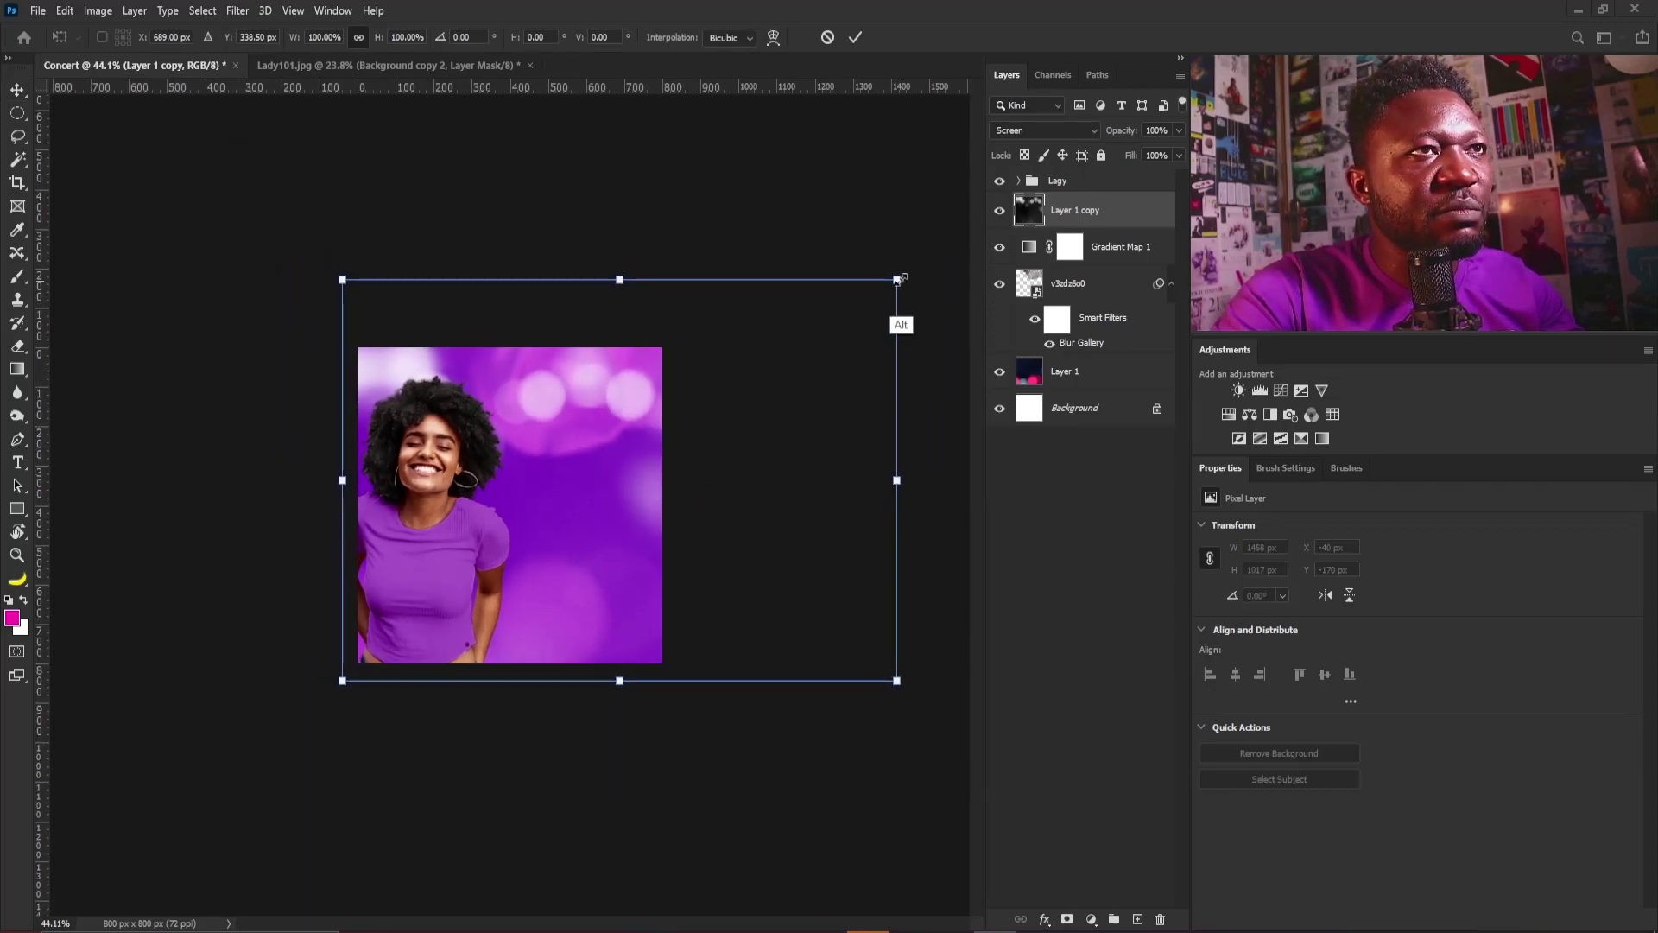
pyautogui.moveTo(896, 277); pyautogui.dragTo(1157, 173)
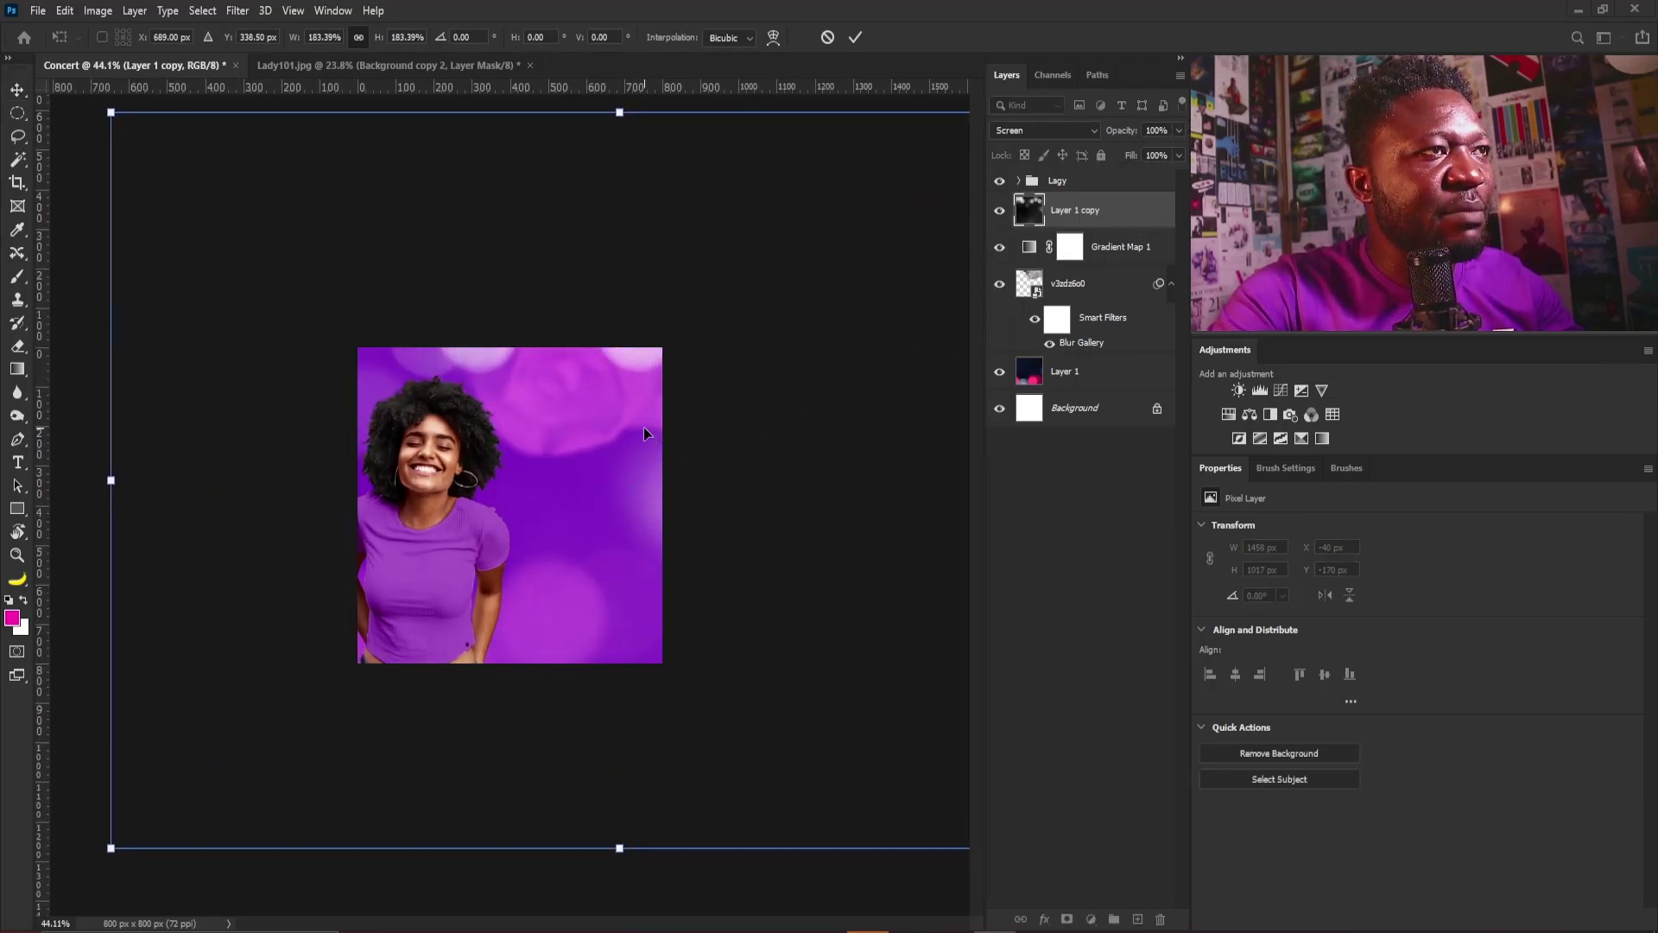
pyautogui.moveTo(652, 389); pyautogui.dragTo(681, 420)
pyautogui.press('Return')
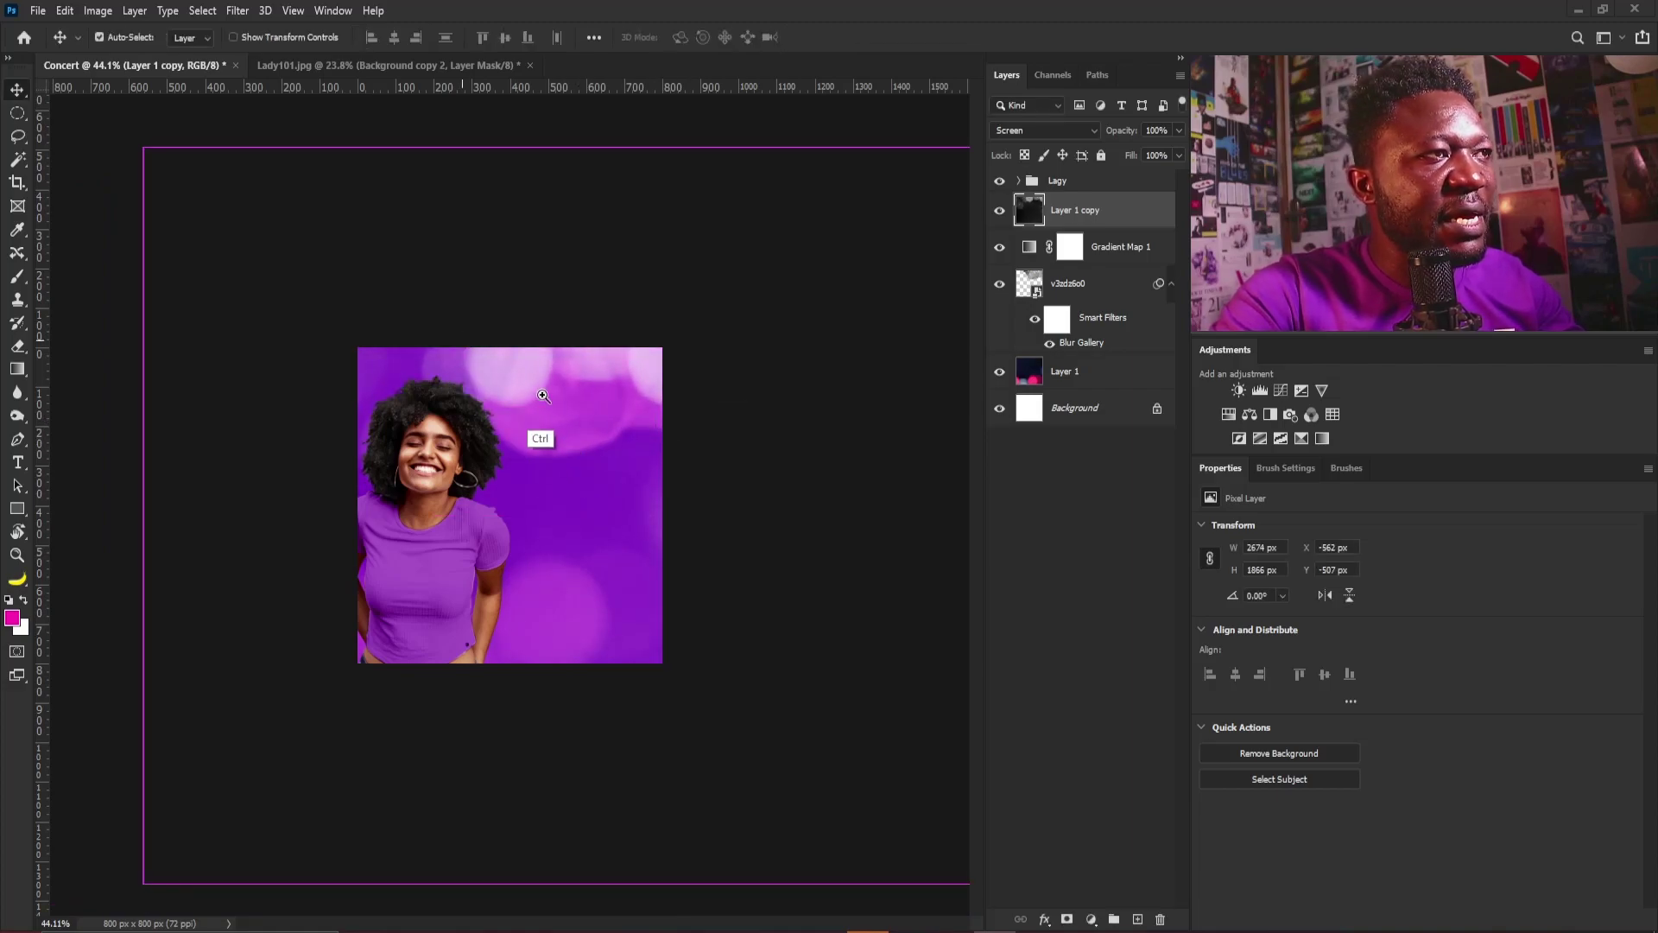
pyautogui.moveTo(530, 430); pyautogui.dragTo(590, 429)
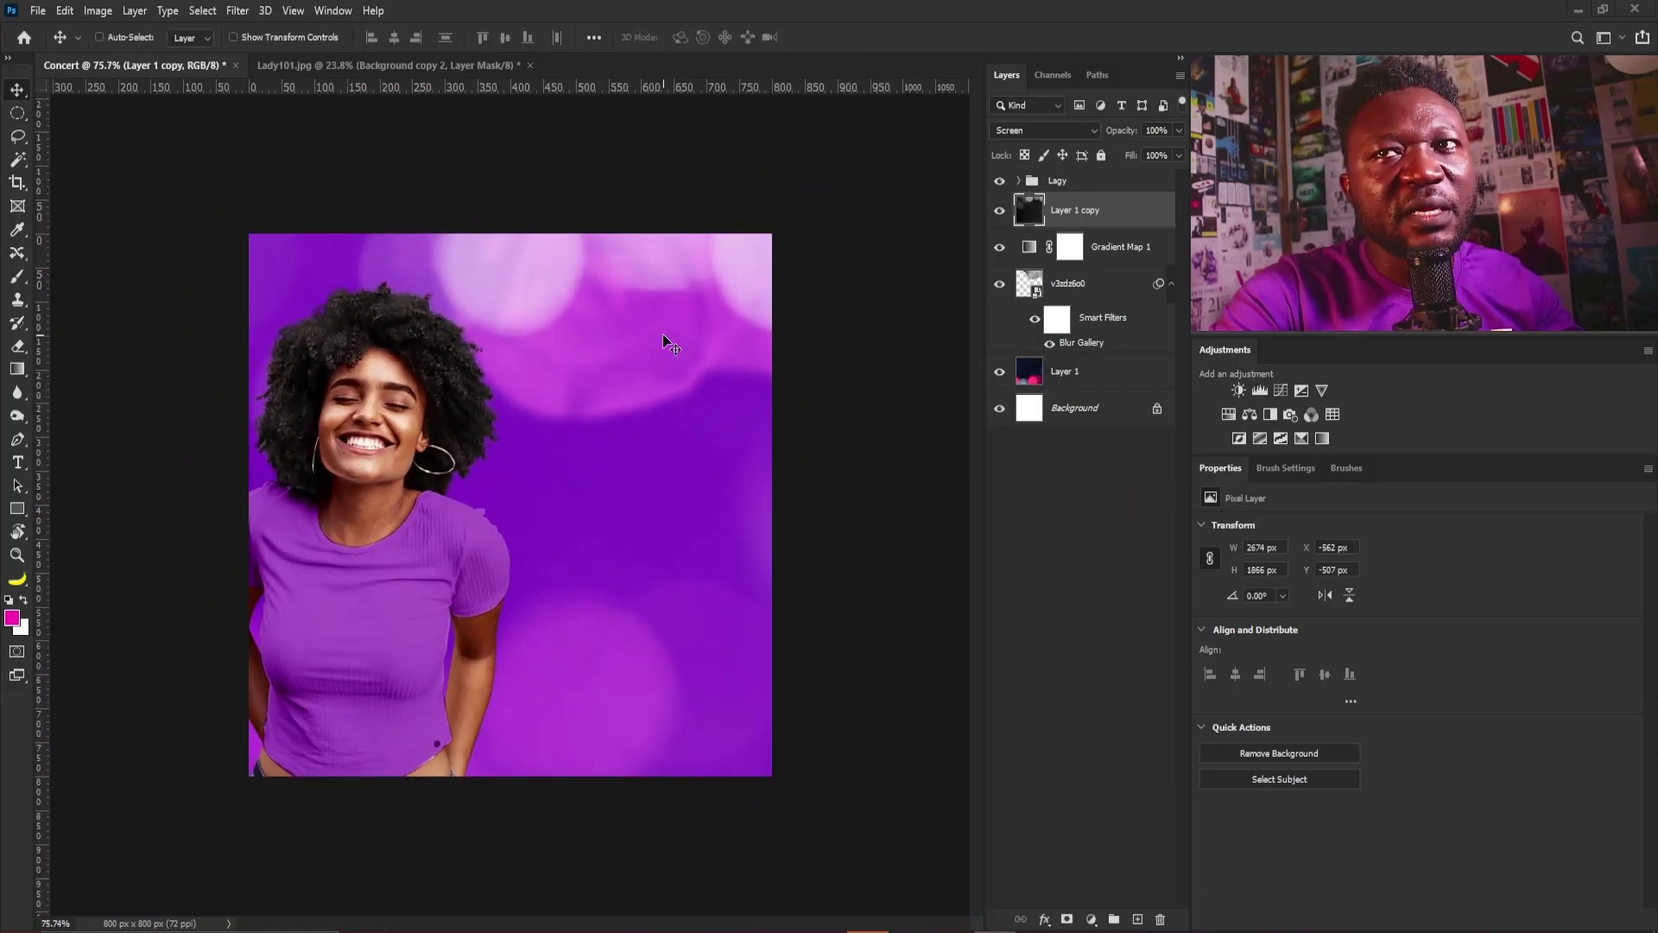
pyautogui.moveTo(664, 338); pyautogui.dragTo(657, 323)
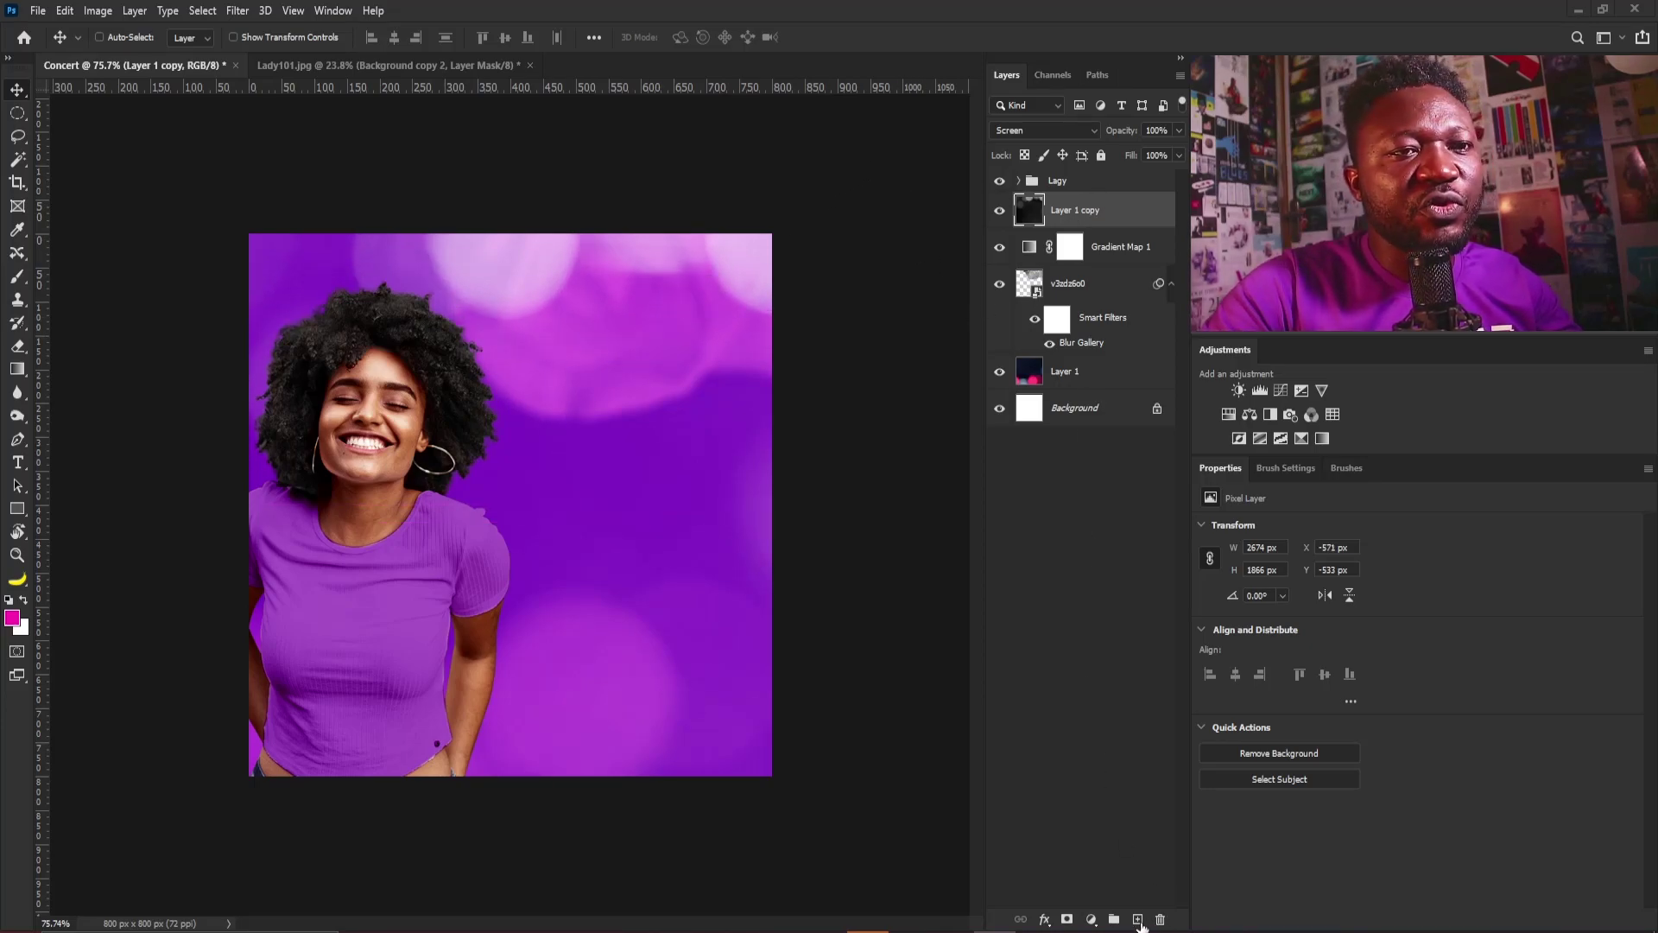
# Create a new layer named Light above the Lagy group
pyautogui.click(1121, 183)
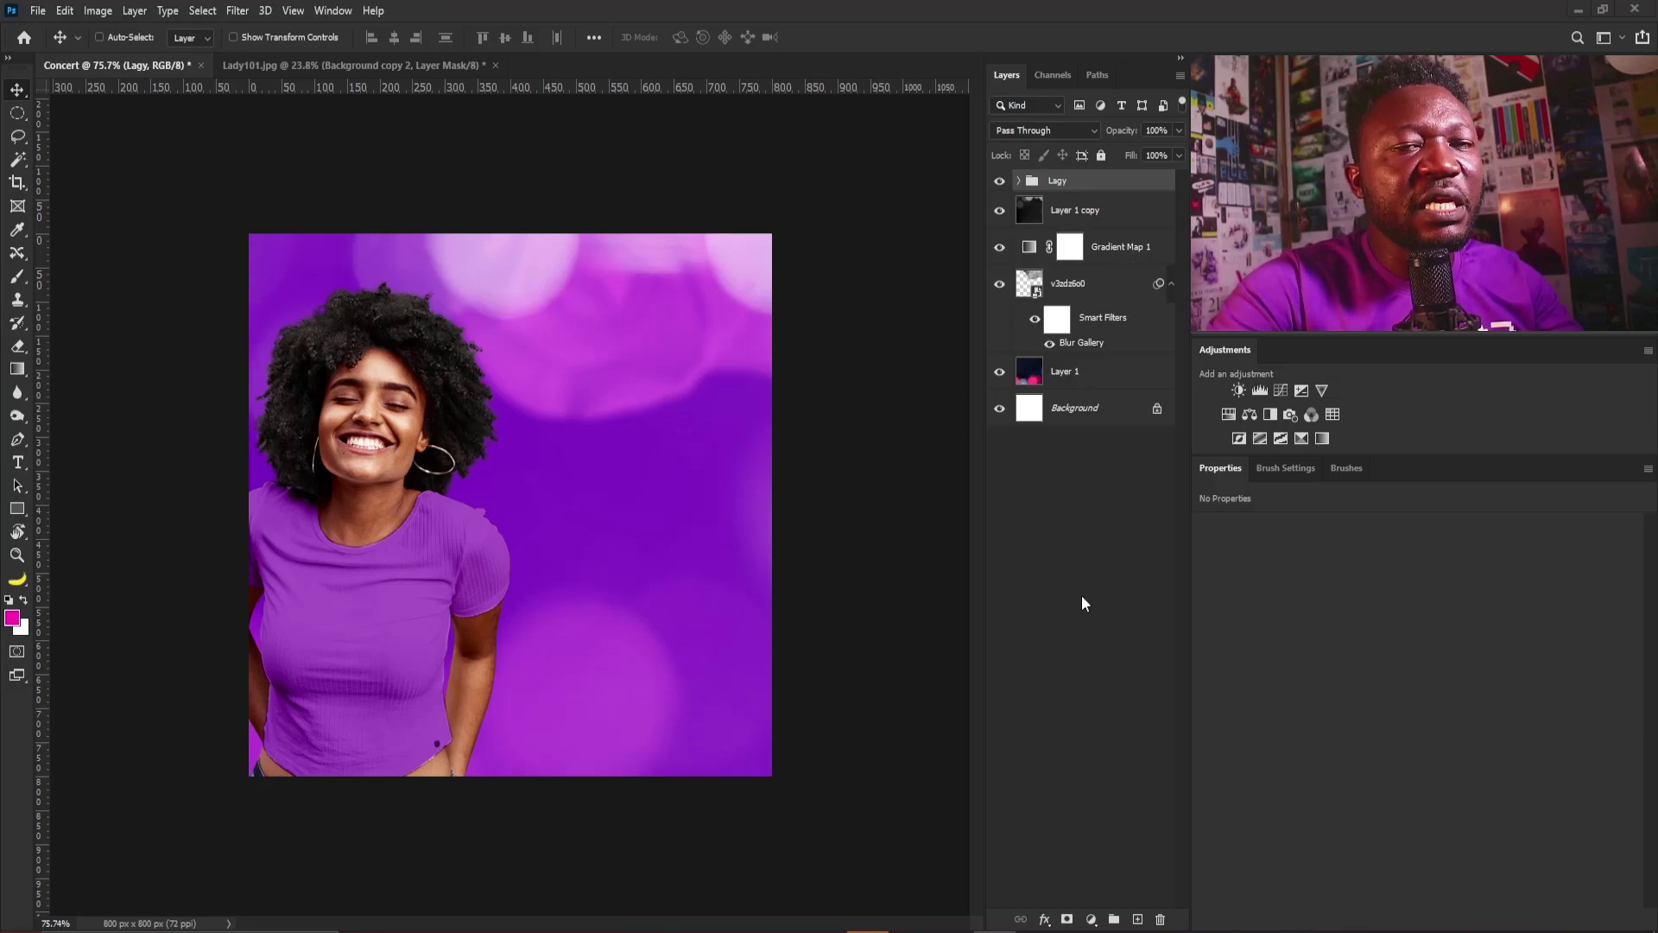
pyautogui.keyDown('alt'); pyautogui.click(1141, 918); pyautogui.keyUp('alt')
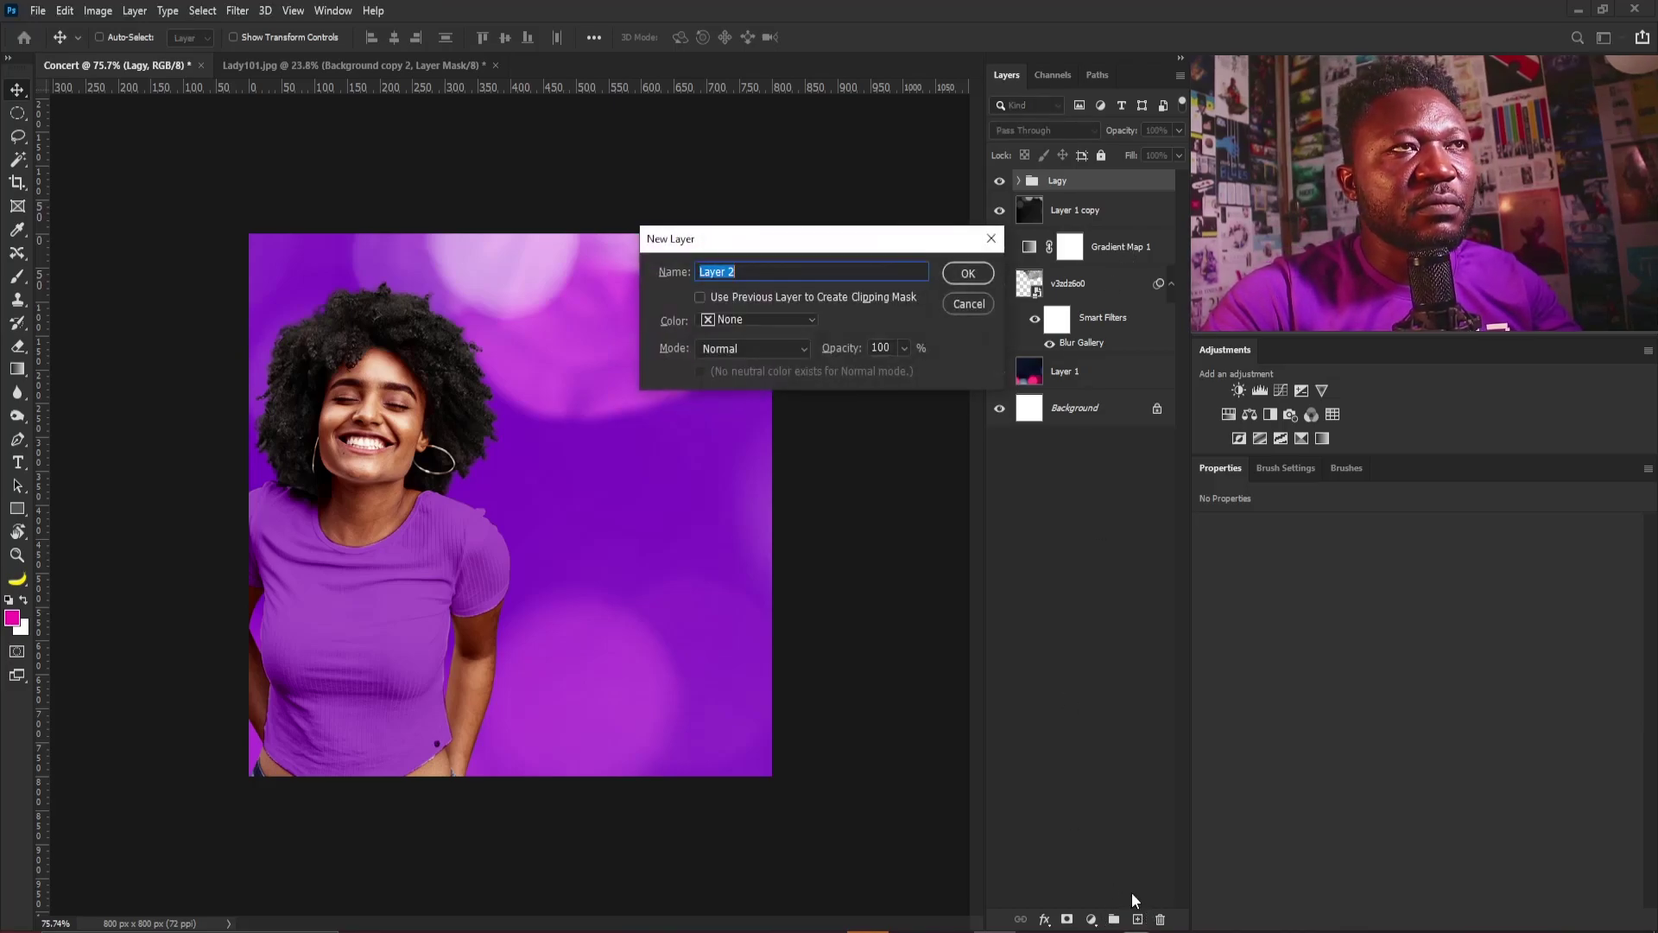
pyautogui.write('L')
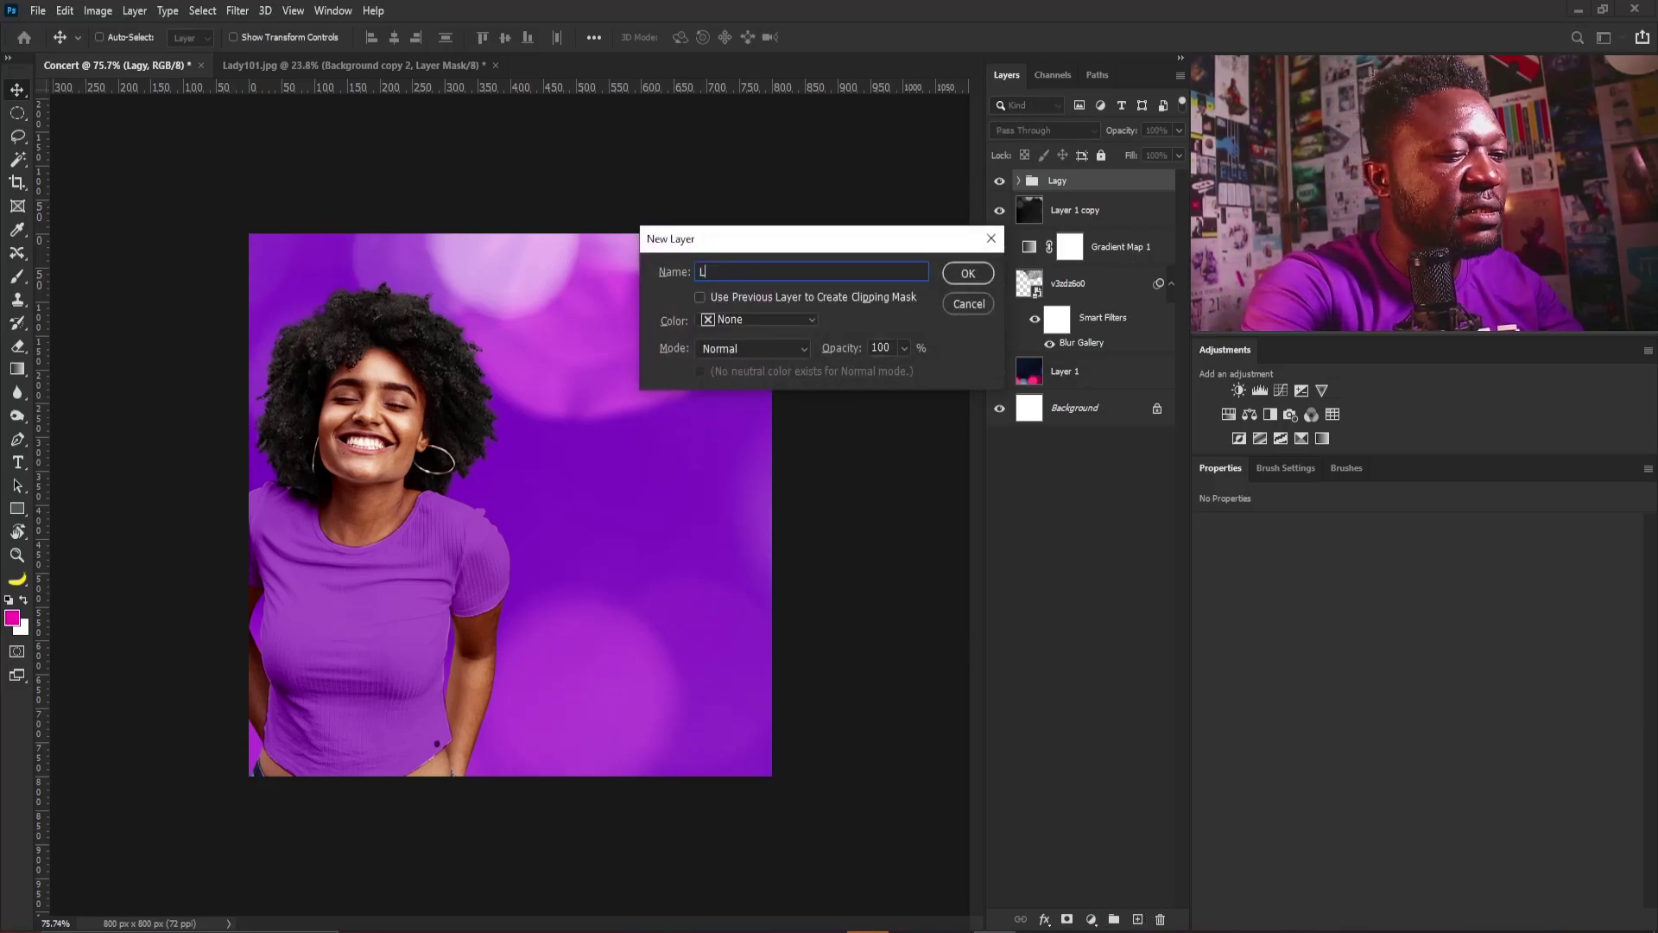
pyautogui.write('ight')
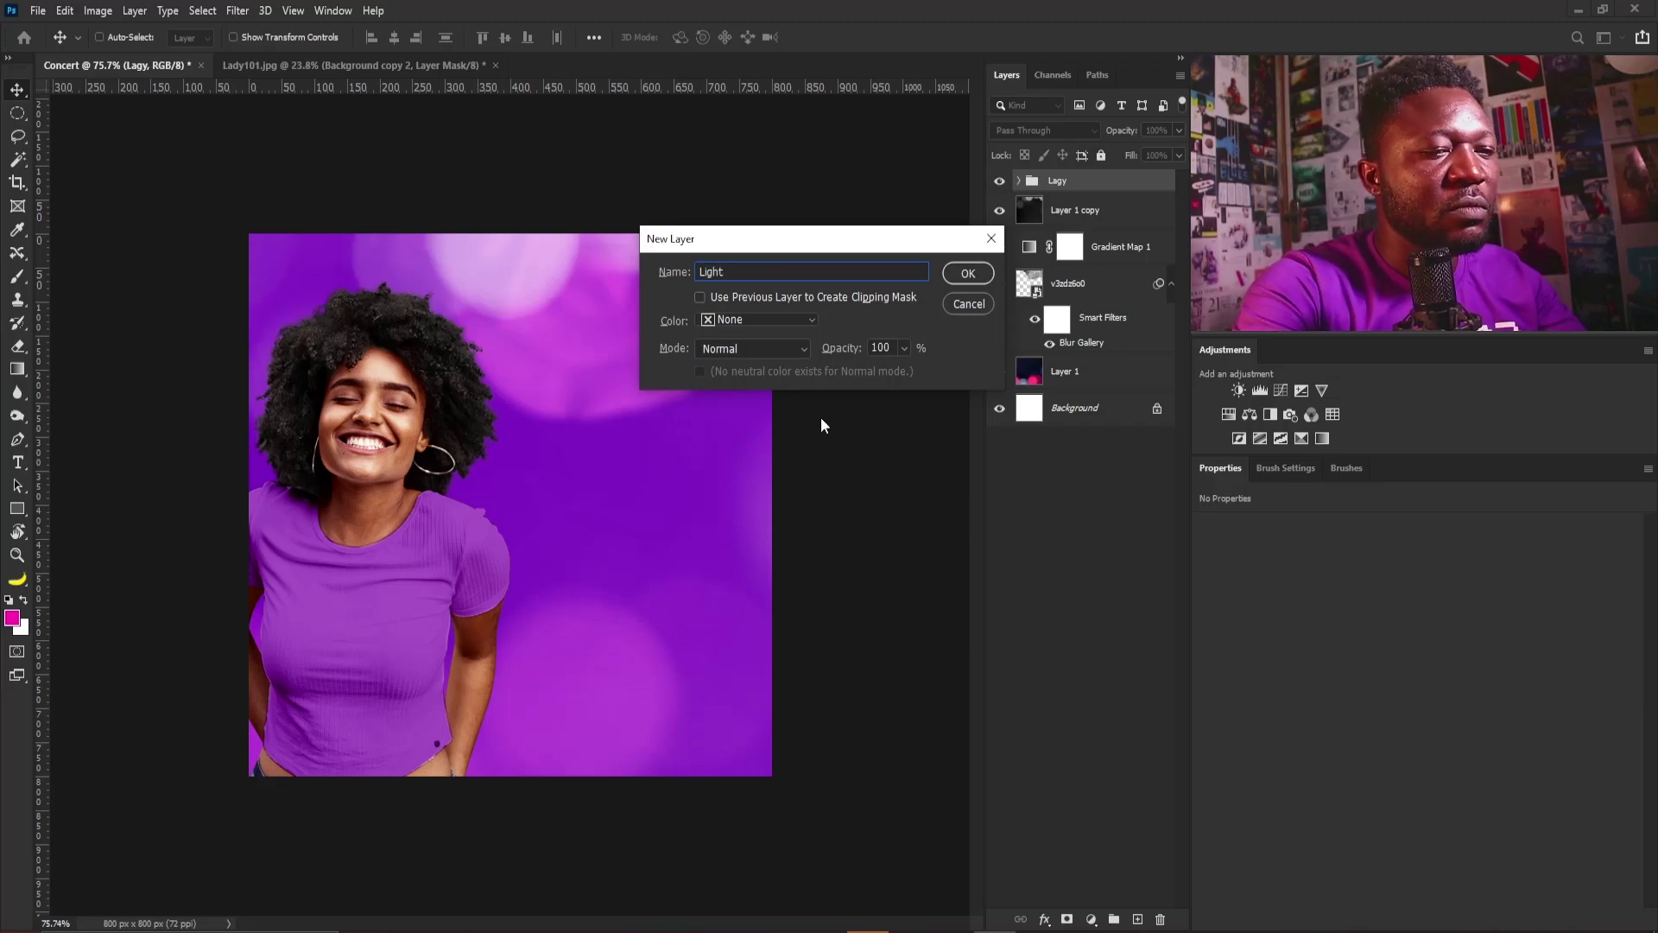
pyautogui.press('Return')
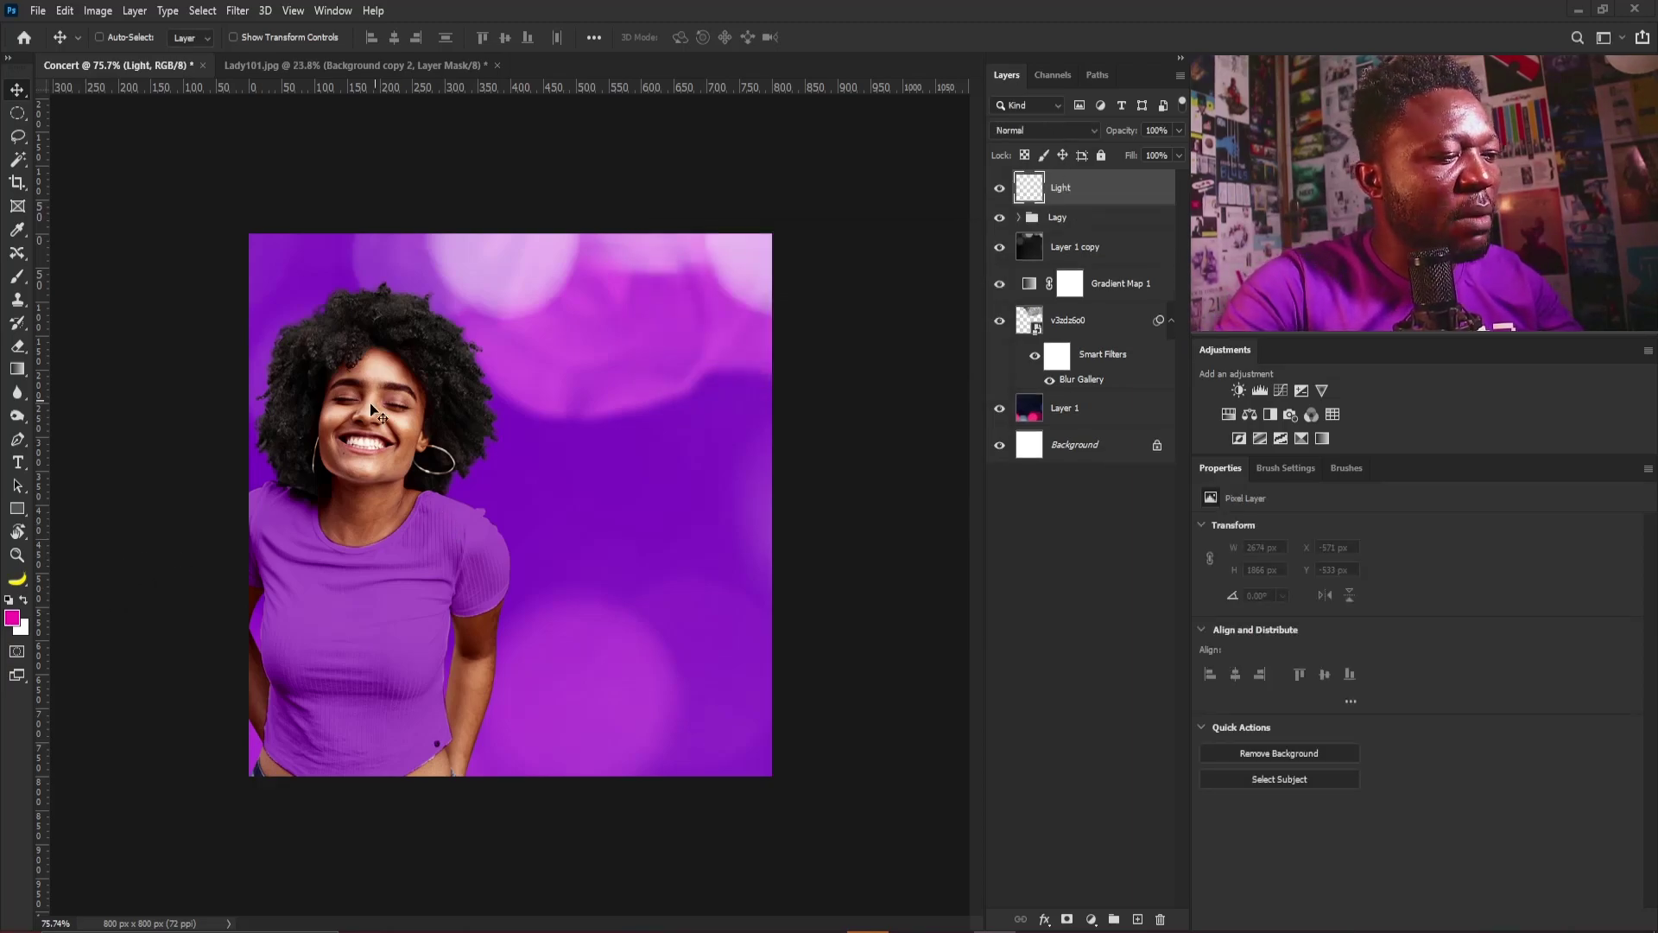
# Sample the pinkish purple cc51de from the background rose as the foreground color
pyautogui.press('b')
pyautogui.click(11, 618)
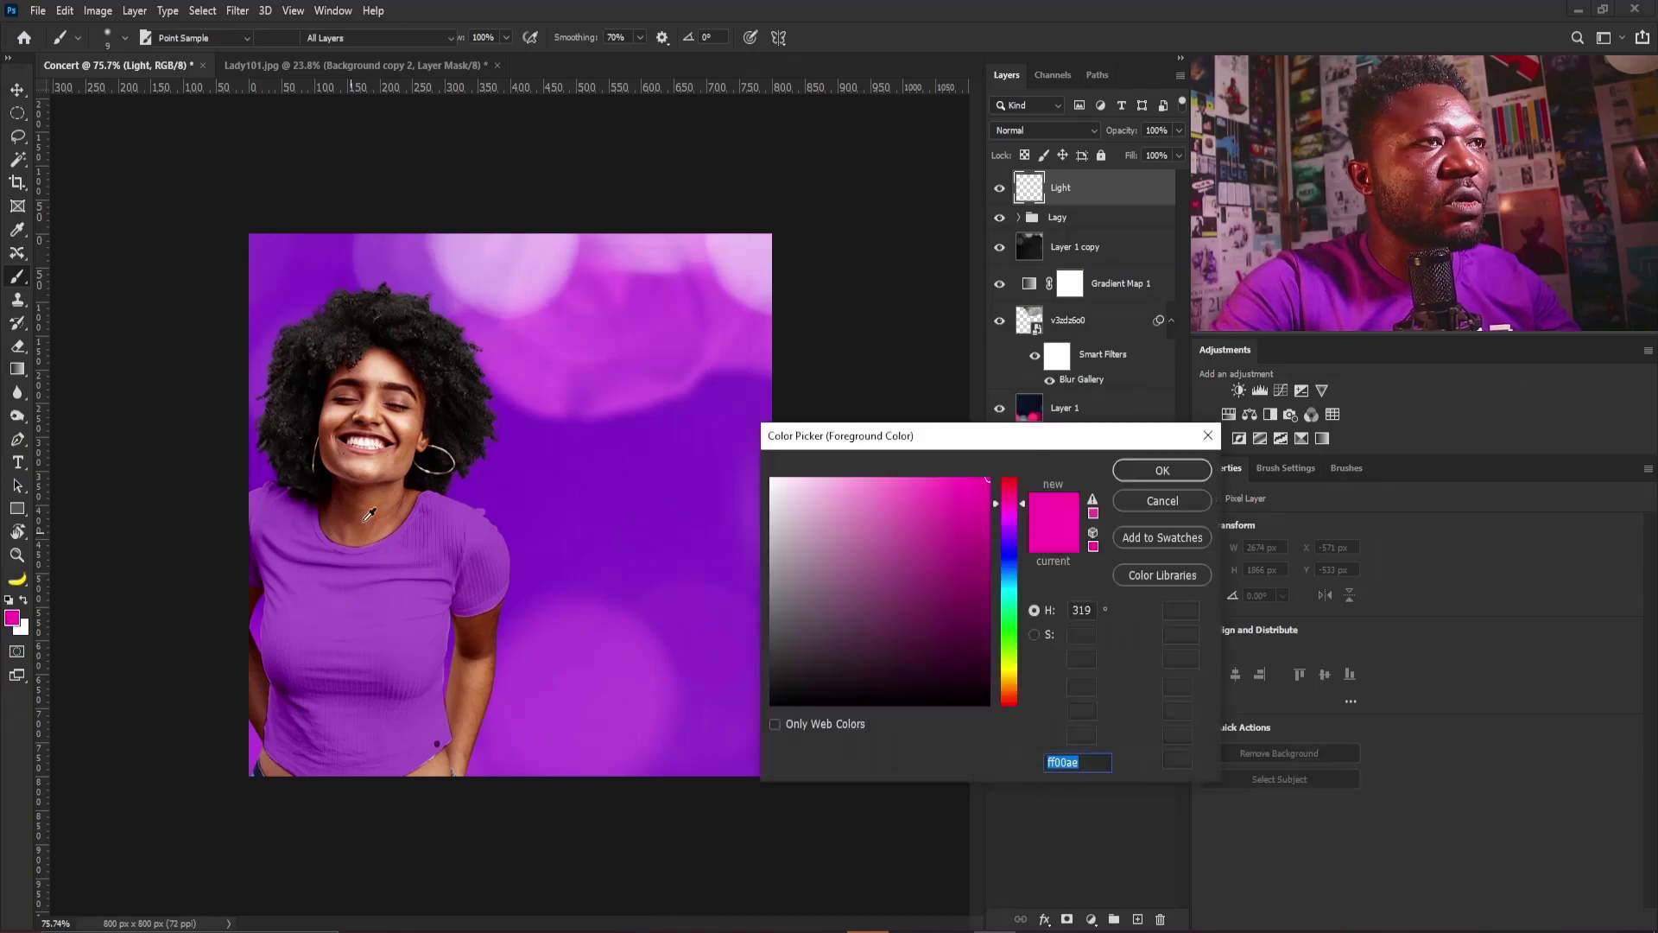
pyautogui.click(544, 350)
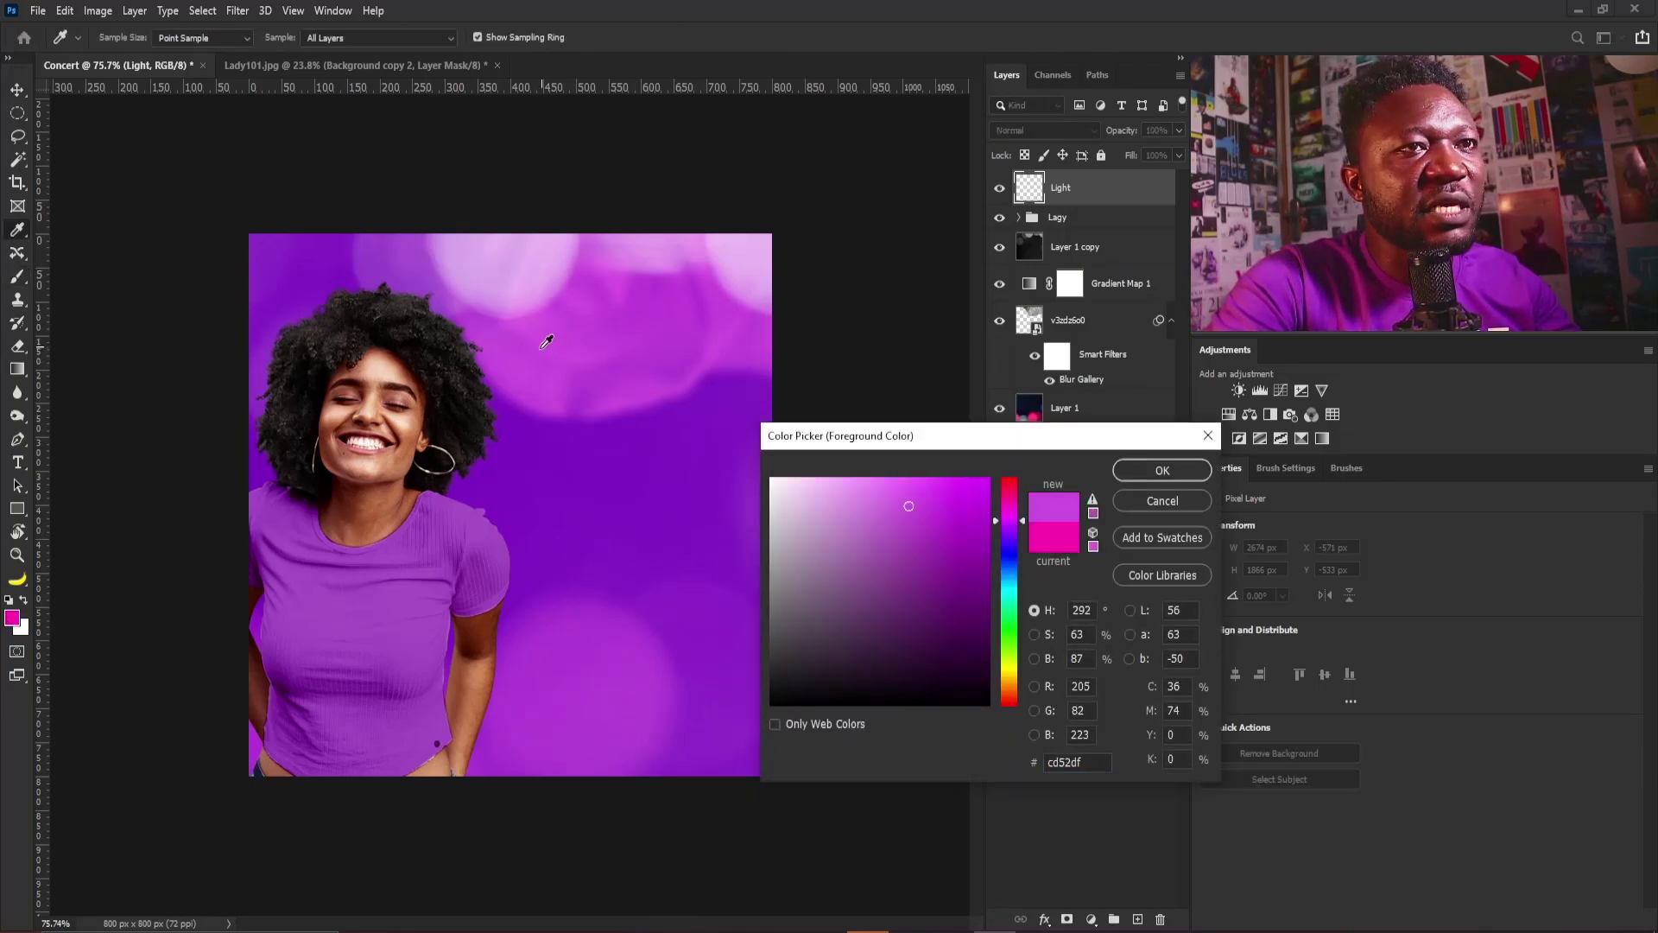
pyautogui.click(542, 348)
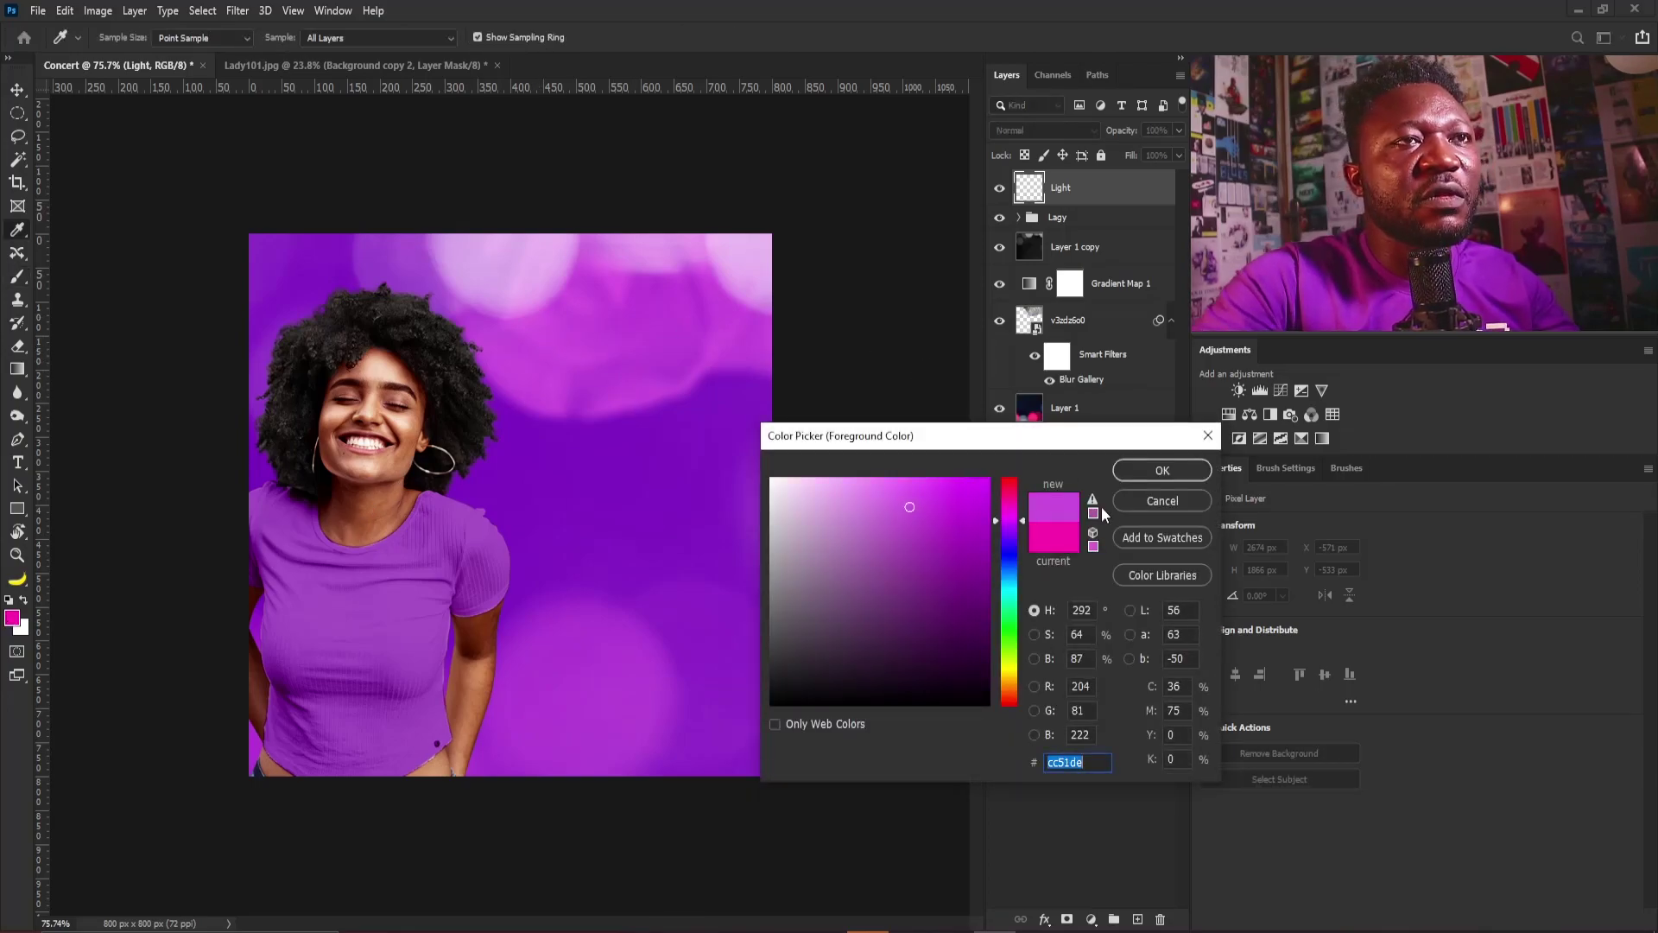
pyautogui.click(1162, 471)
# Enlarge the soft brush to 200 px, set its smoothing to 0%, and turn off Shape Dynamics
pyautogui.press('b')
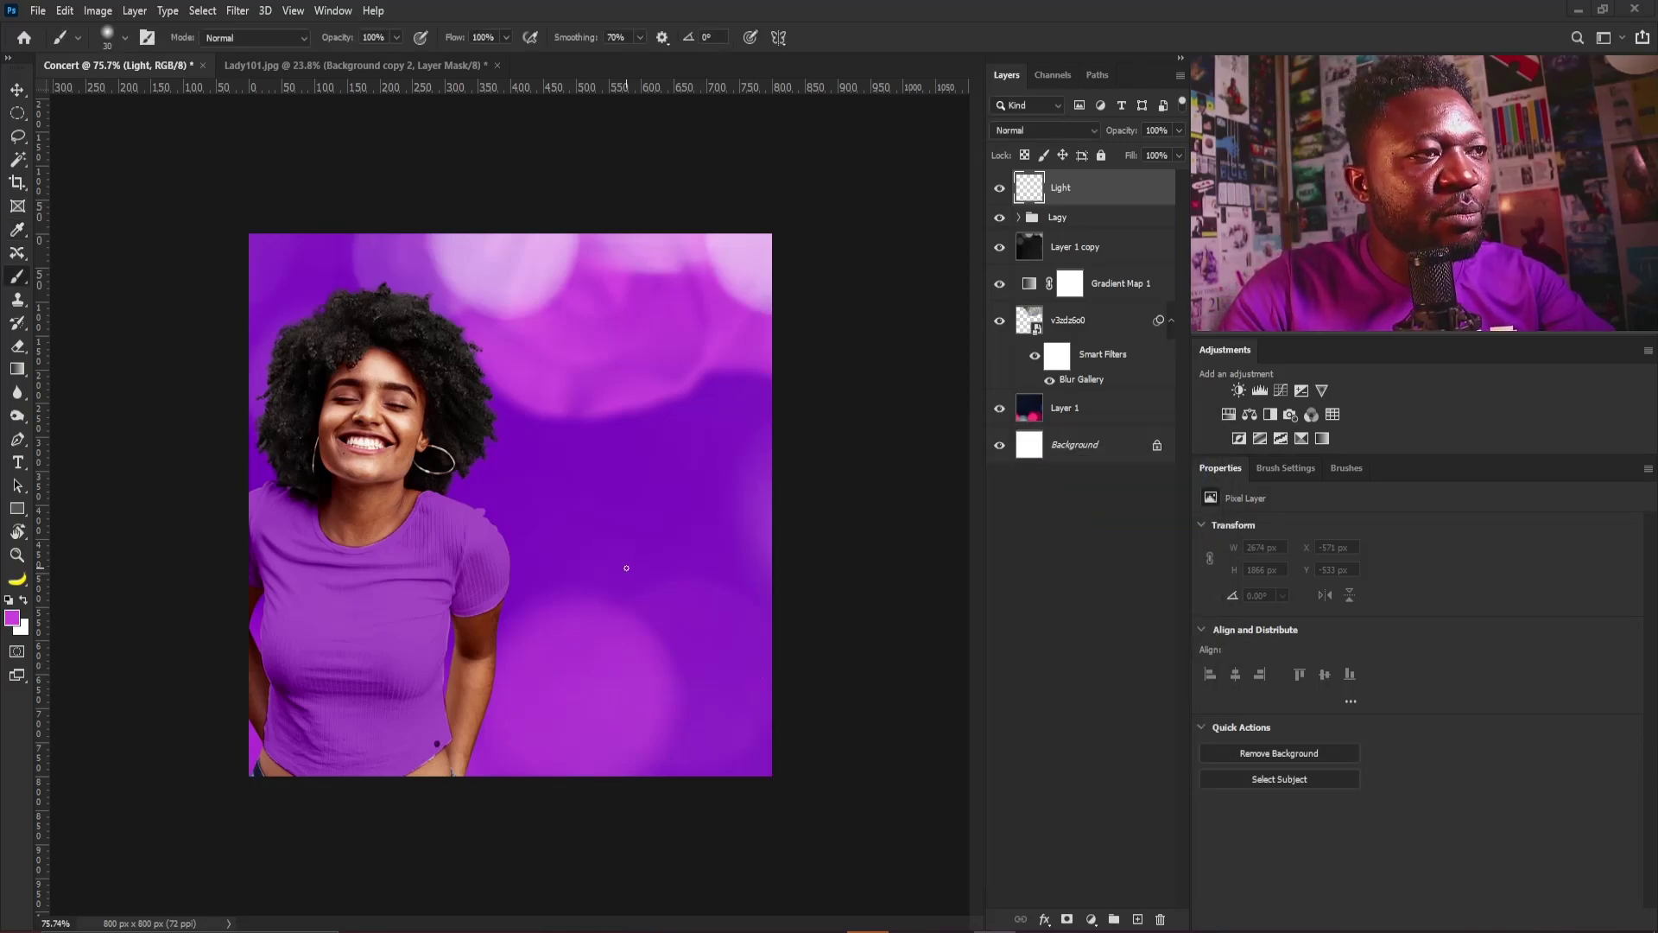
pyautogui.press(']')
pyautogui.press(']')
pyautogui.press(']')
pyautogui.press(']')
pyautogui.press(']')
pyautogui.press(']')
pyautogui.press(']')
pyautogui.press(']')
pyautogui.press(']')
pyautogui.press(']')
pyautogui.press(']')
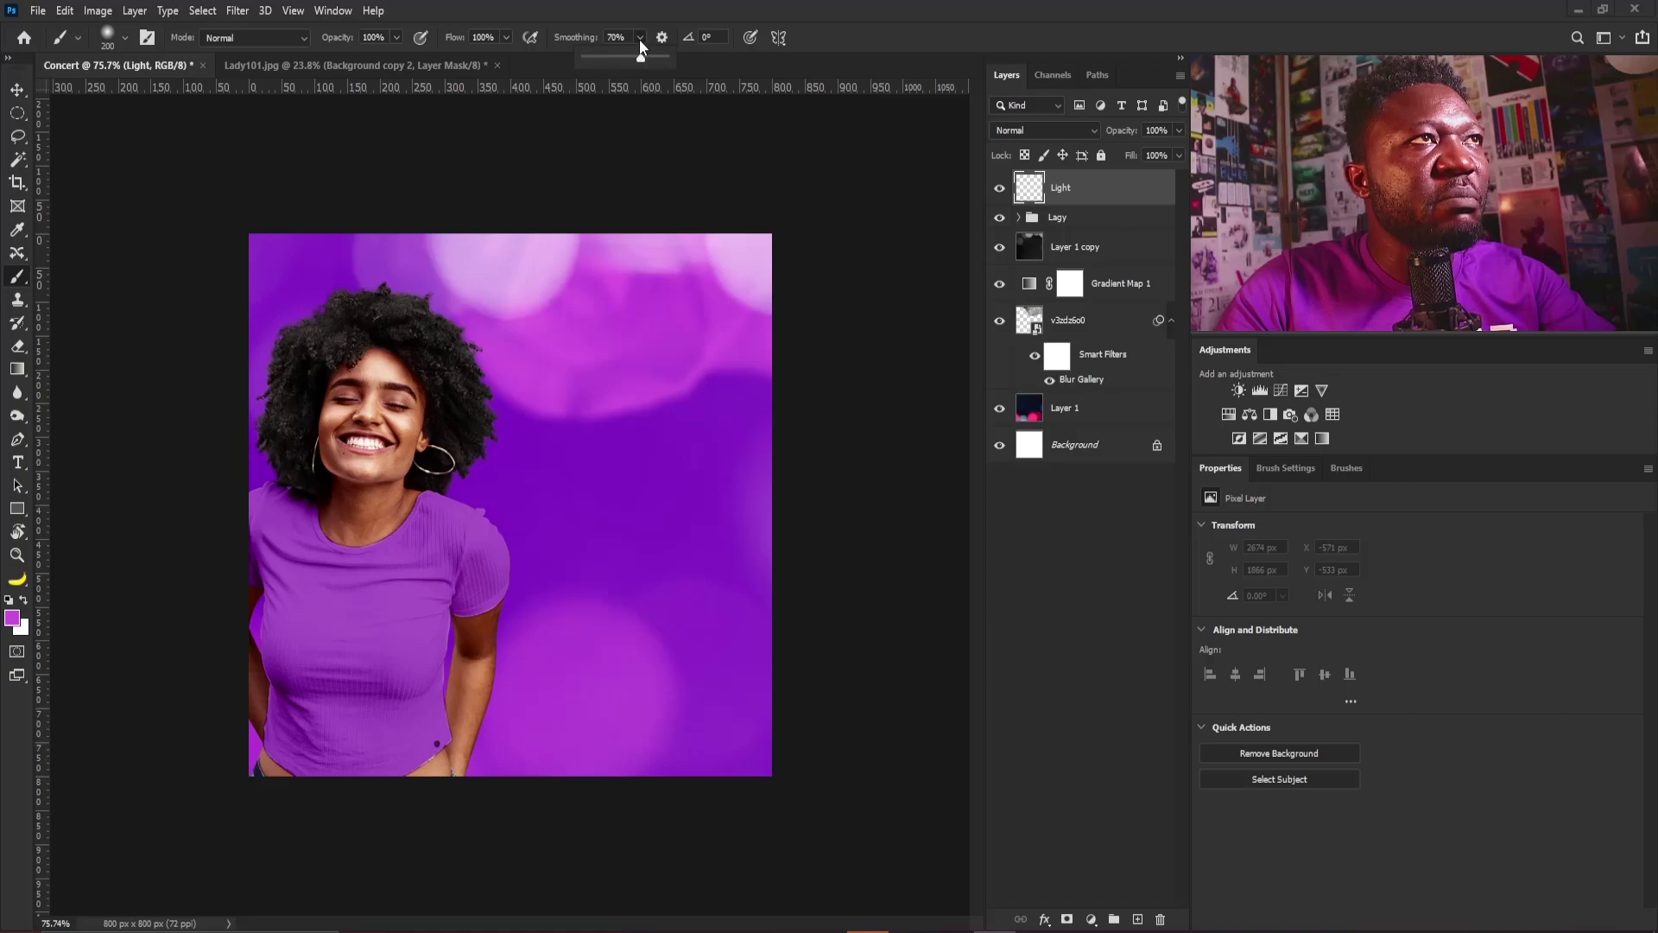
pyautogui.moveTo(640, 48); pyautogui.dragTo(447, 76)
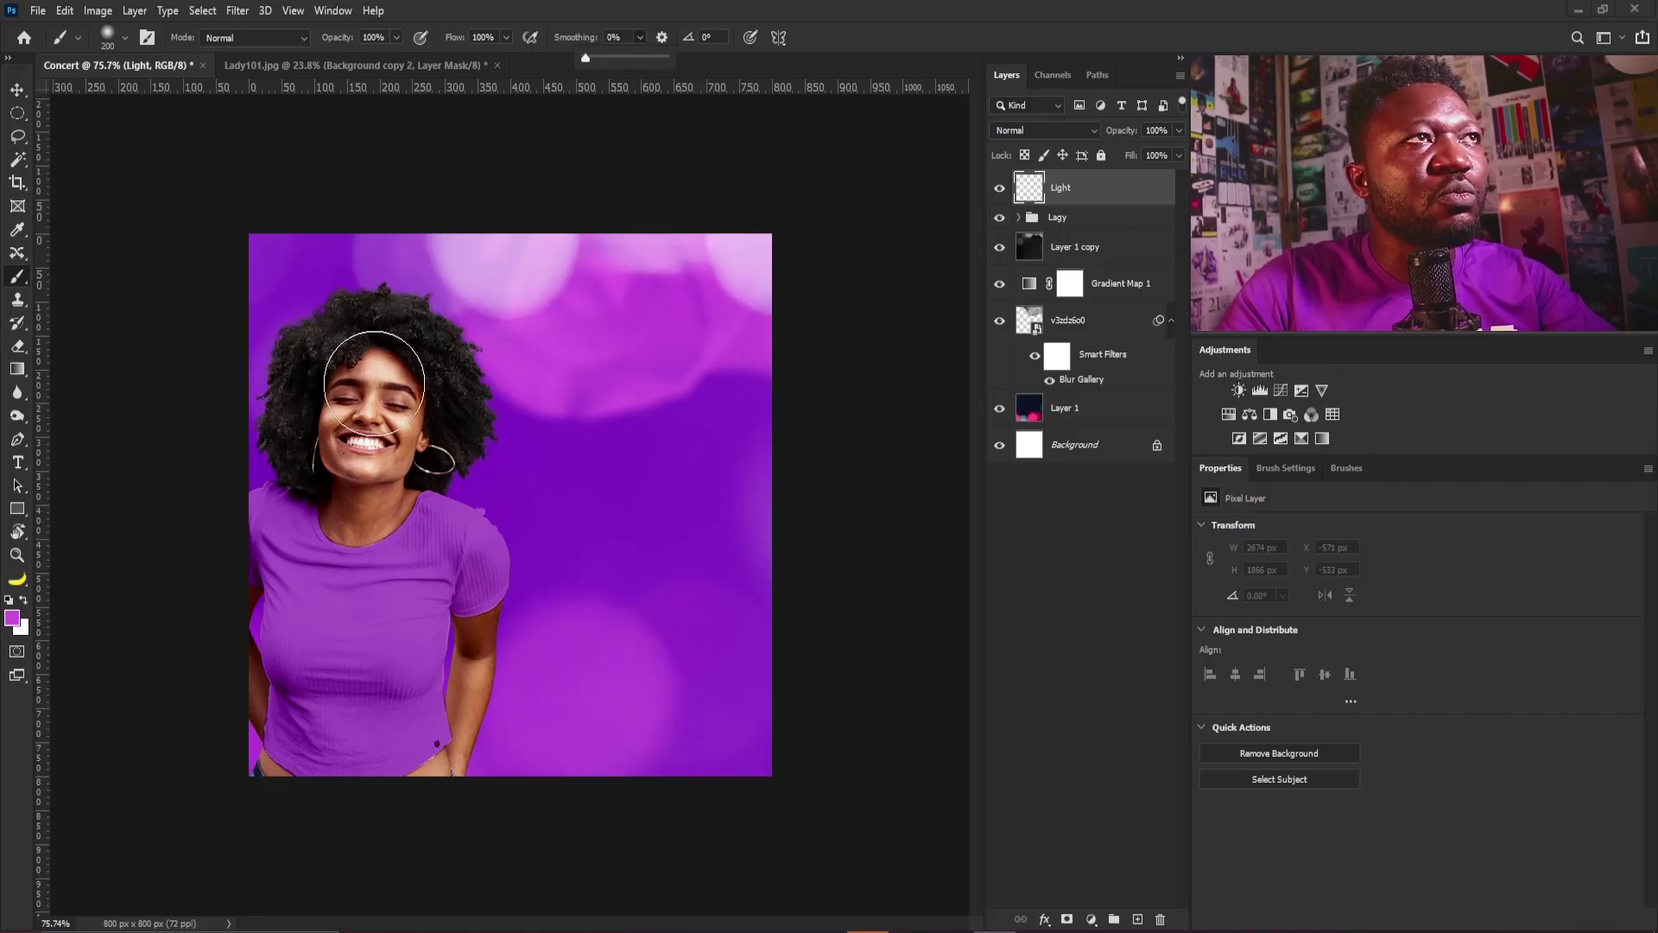
pyautogui.click(1288, 475)
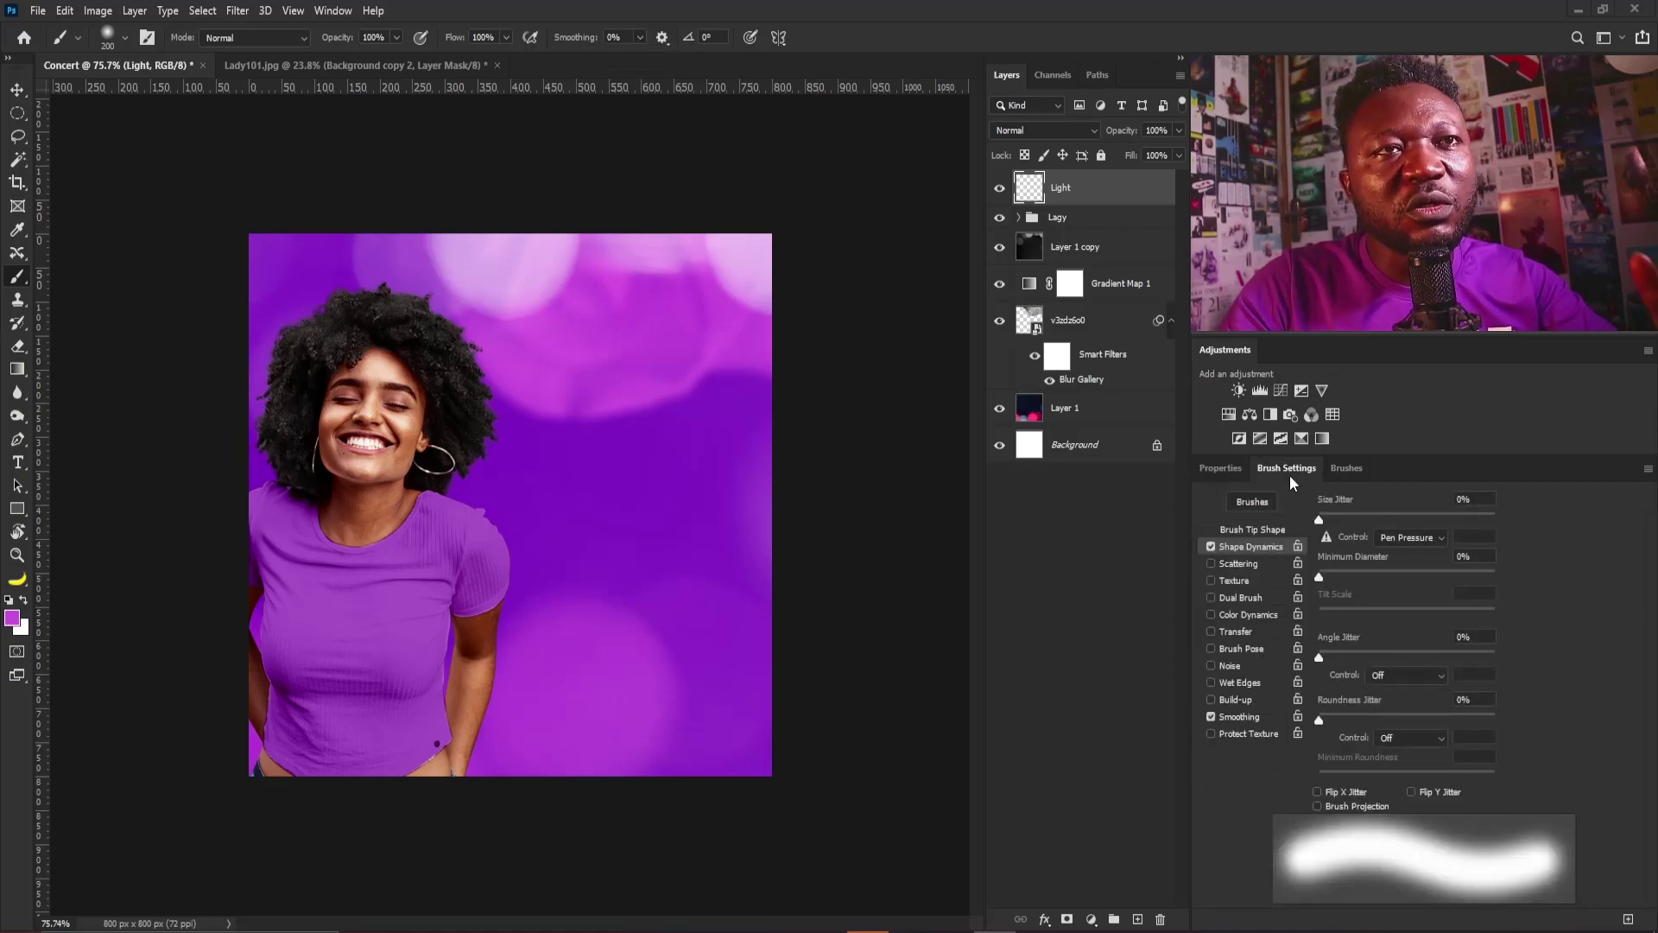
pyautogui.click(1212, 546)
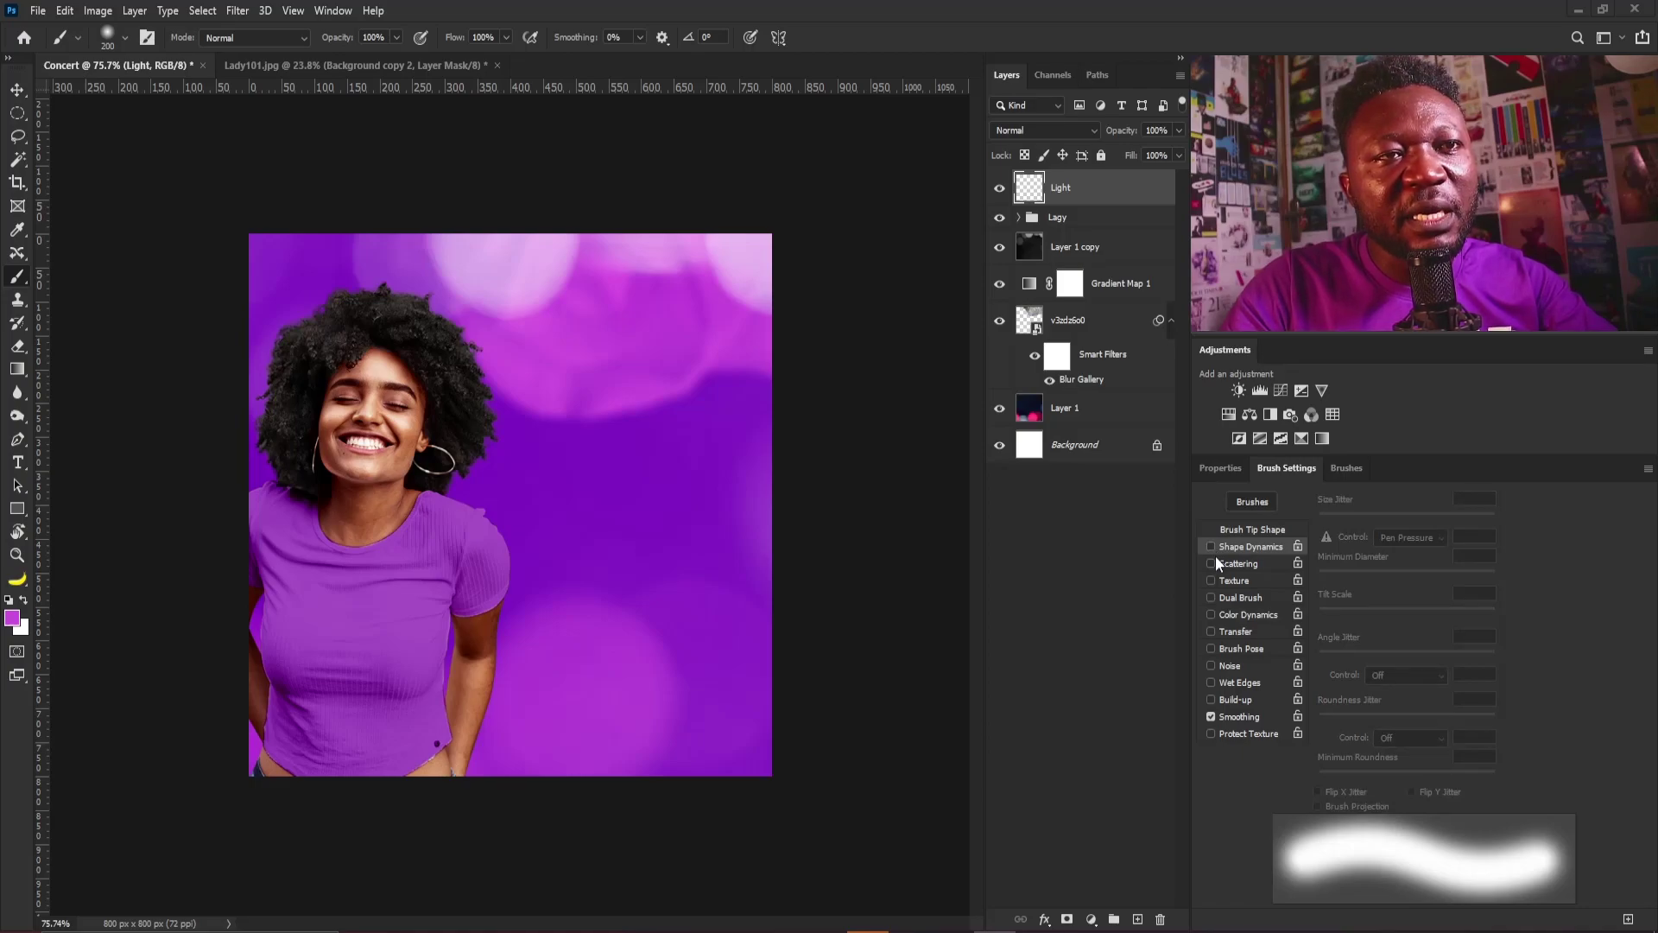
pyautogui.click(1251, 532)
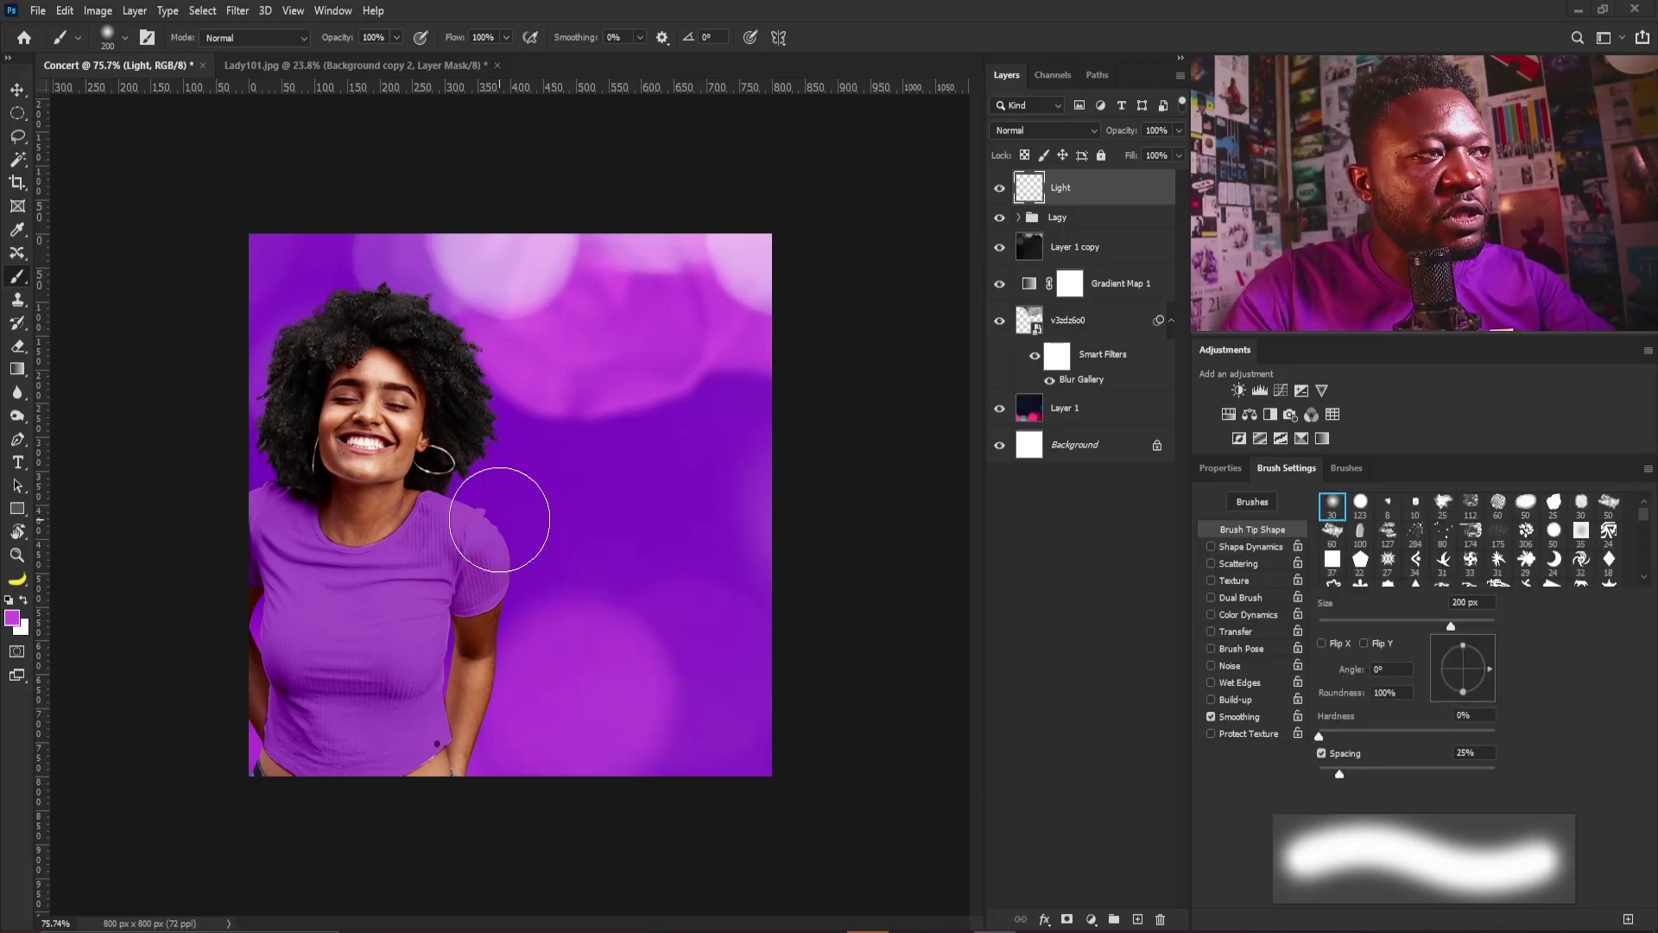
# Set the blend mode of the Light layer, holding the soft glow beside her shoulder, to Screen
pyautogui.click(1068, 132)
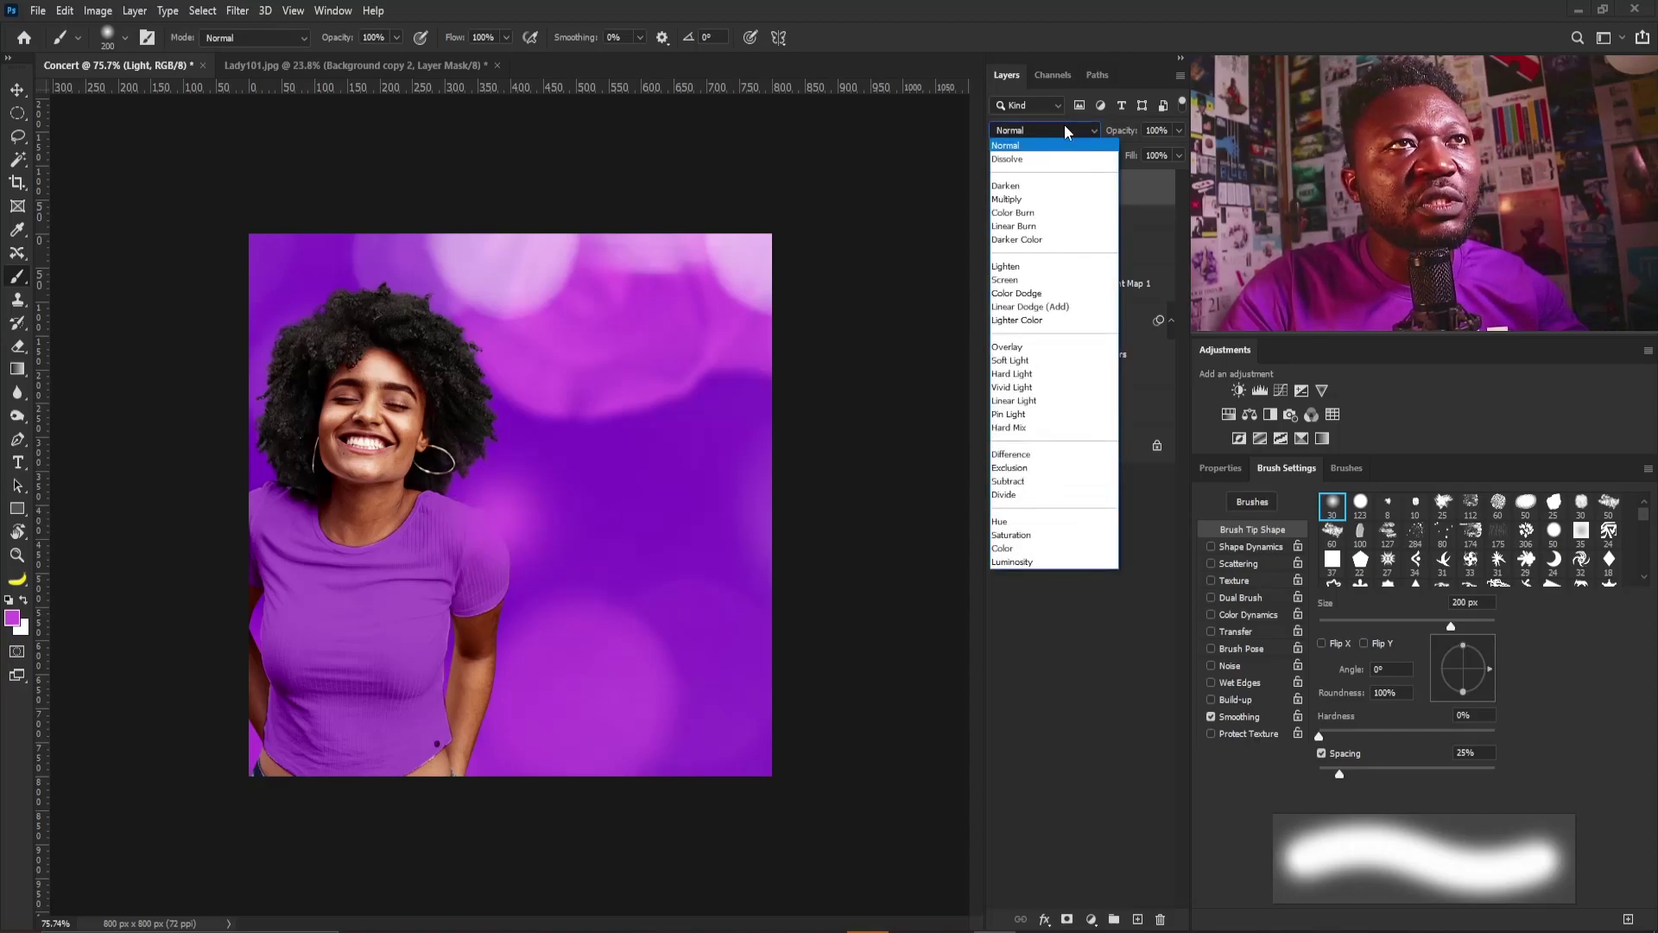
pyautogui.click(1038, 288)
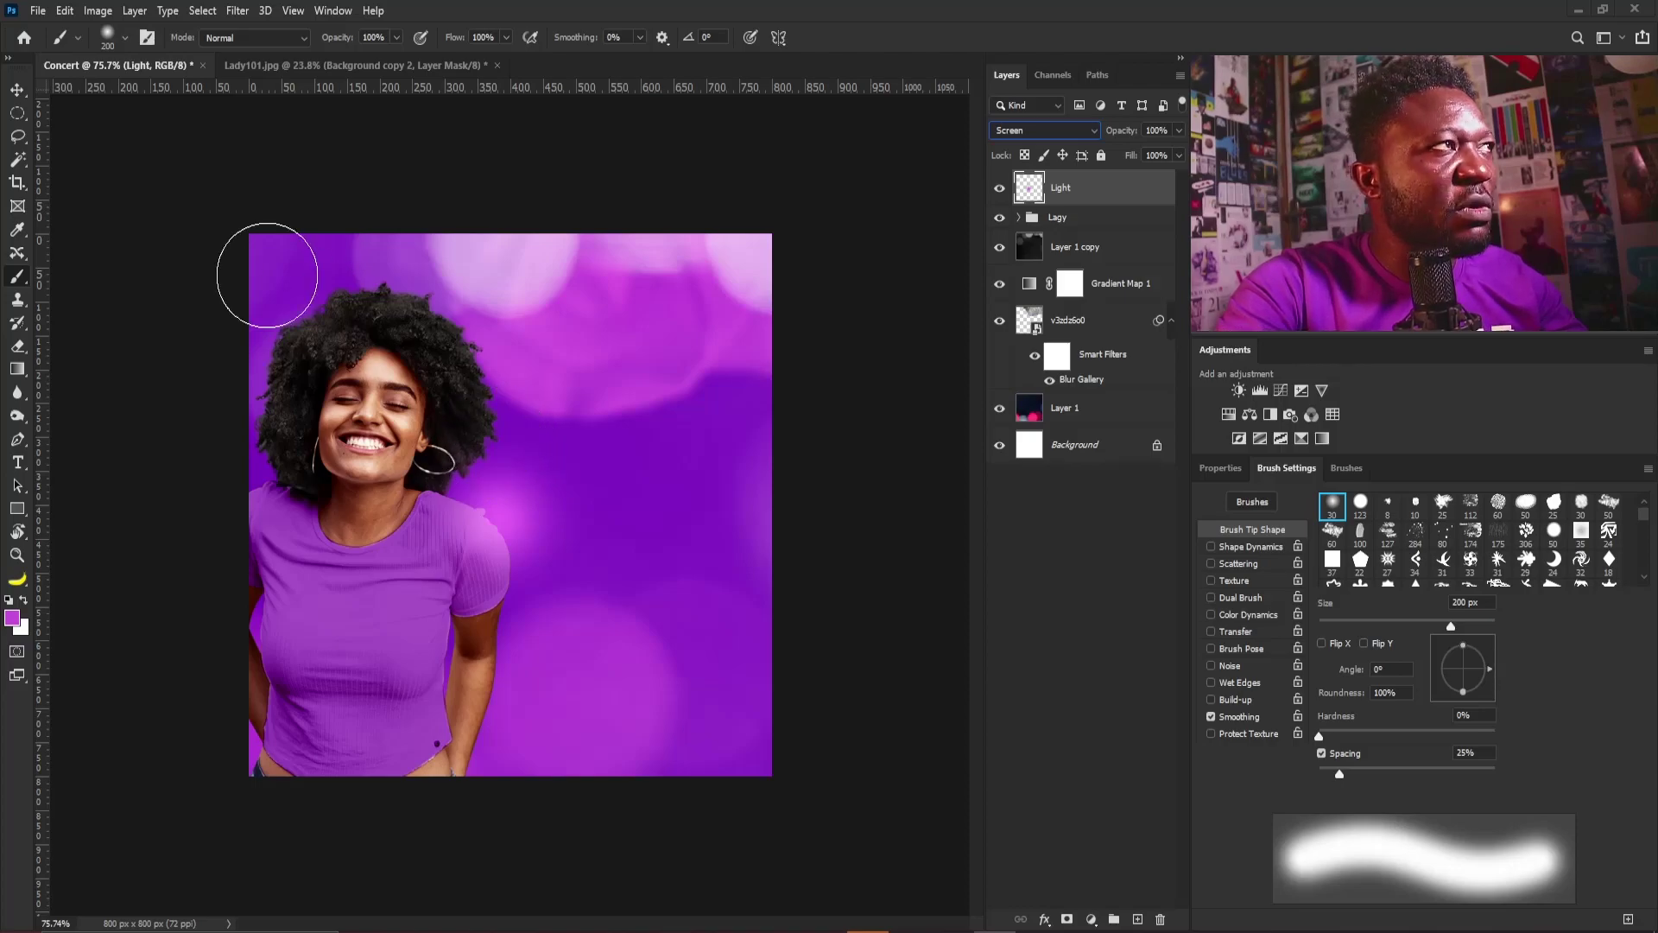
# Scale up the glow on the Light layer to about 1171 x 1175 px and move it over the image's left edge beside her shoulder
pyautogui.click(17, 91)
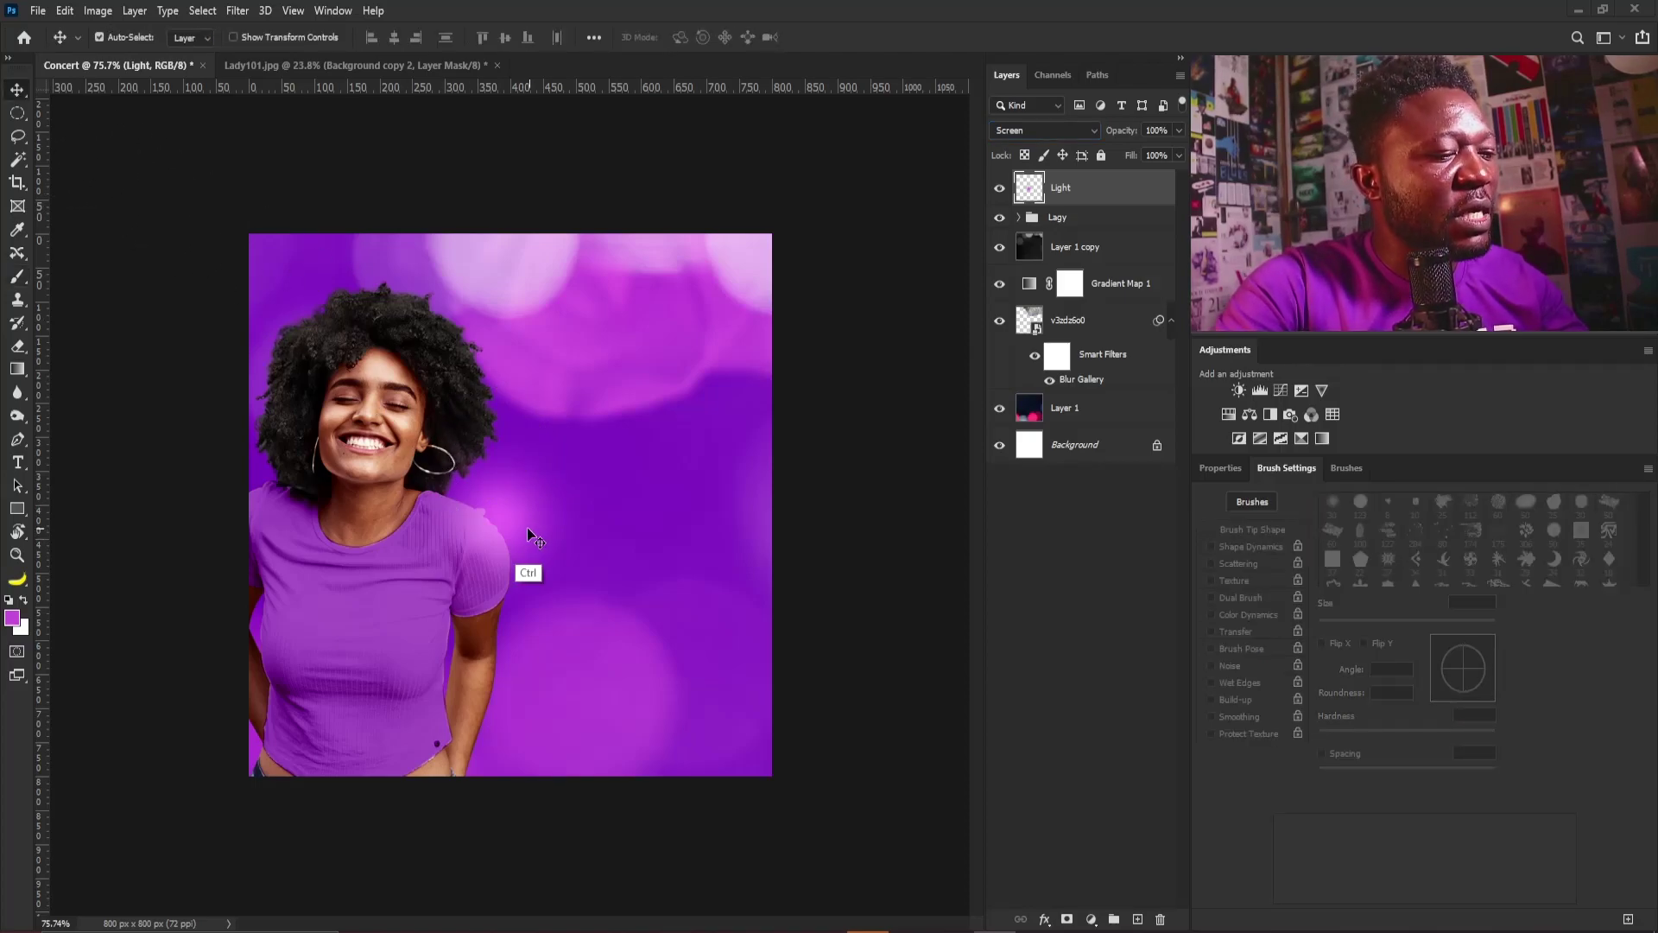
pyautogui.hotkey('ctrl', 't')
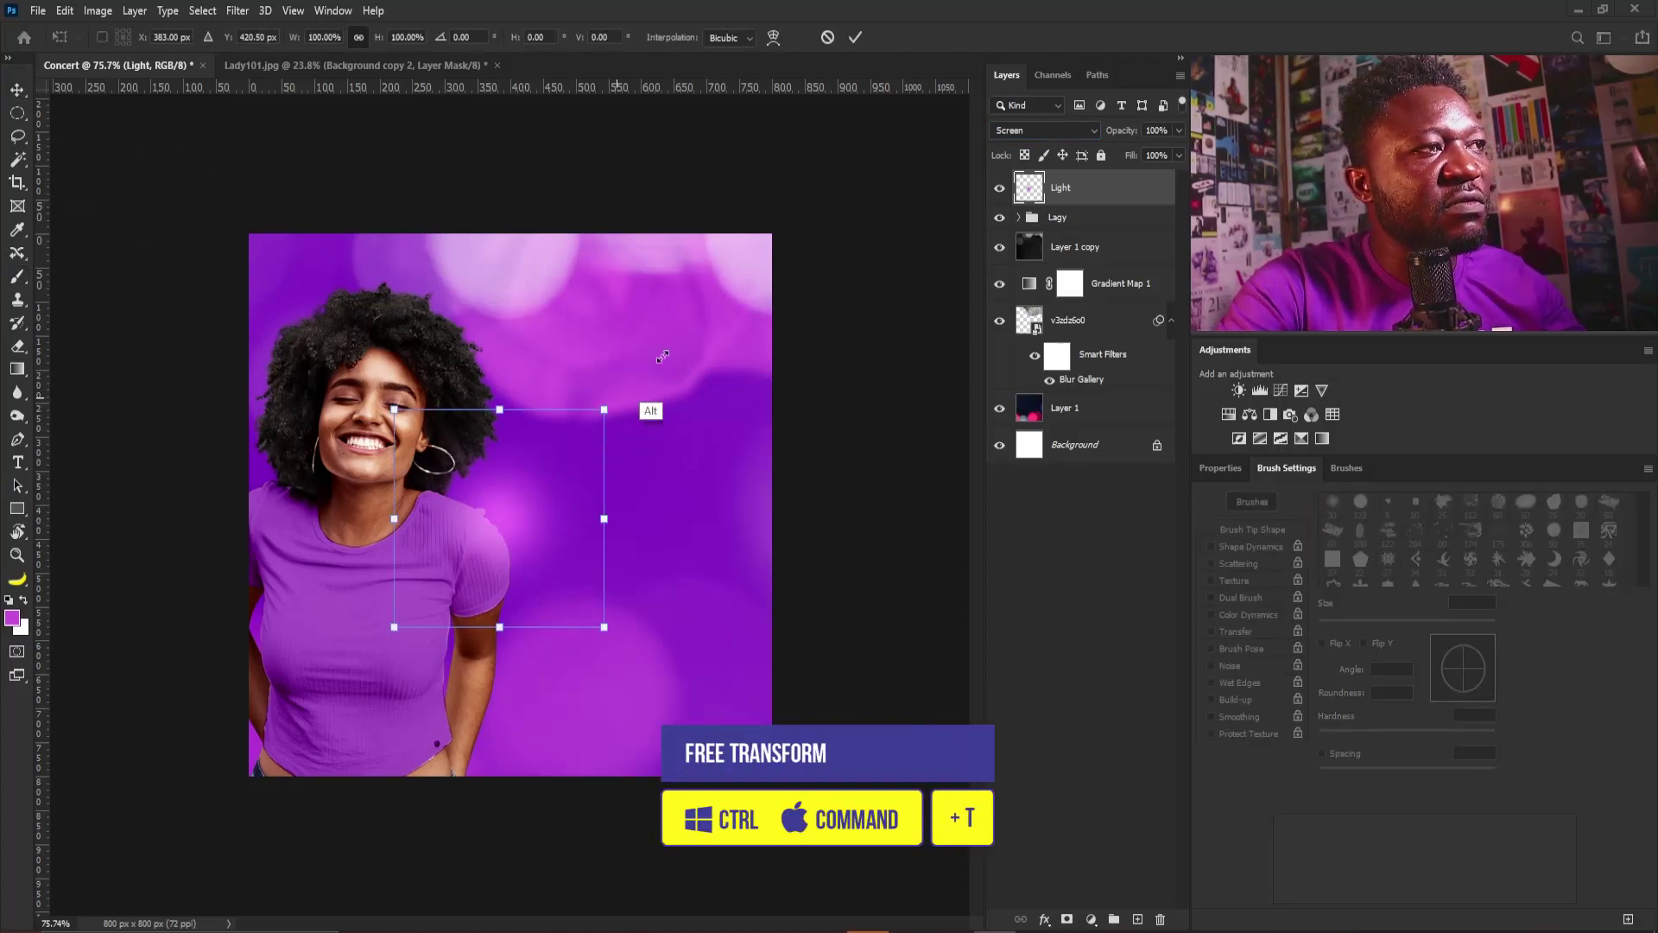
pyautogui.moveTo(663, 356); pyautogui.dragTo(796, 211)
pyautogui.moveTo(585, 494); pyautogui.dragTo(328, 488)
pyautogui.moveTo(540, 197); pyautogui.dragTo(643, 94)
pyautogui.moveTo(302, 546); pyautogui.dragTo(294, 564)
pyautogui.press('Return')
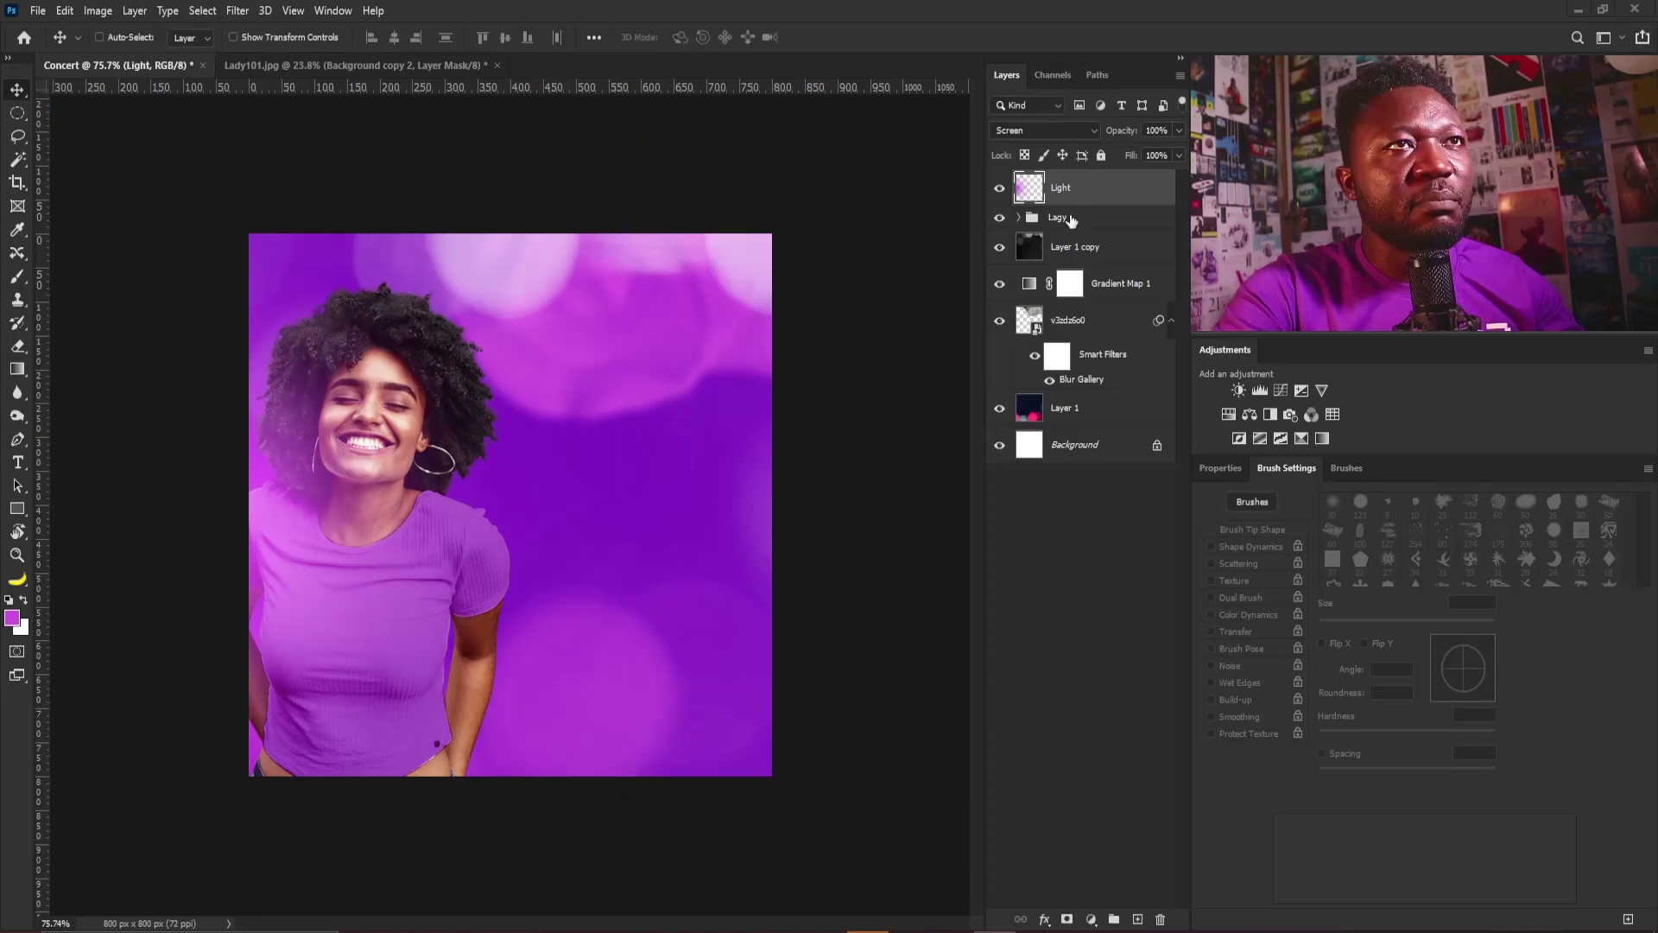
# Duplicate the Light layer below the Lagy group, shift the copy up behind her hair, and set its blend mode to Normal
pyautogui.moveTo(1080, 194); pyautogui.dragTo(1138, 915)
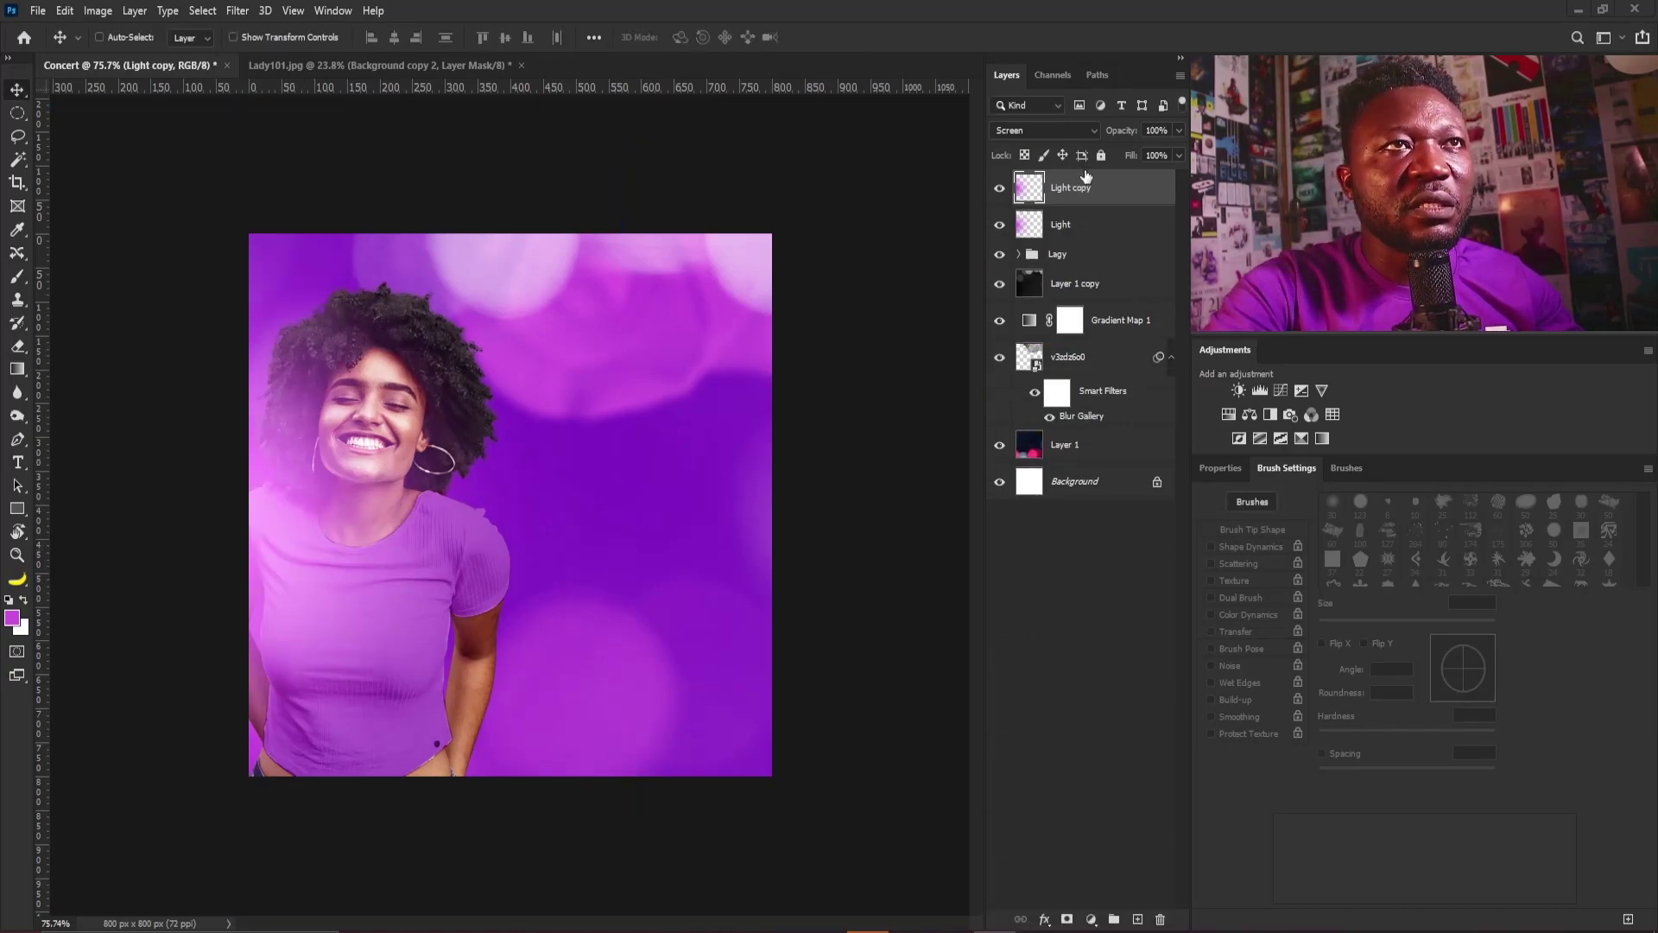
pyautogui.moveTo(1085, 176); pyautogui.dragTo(1080, 263)
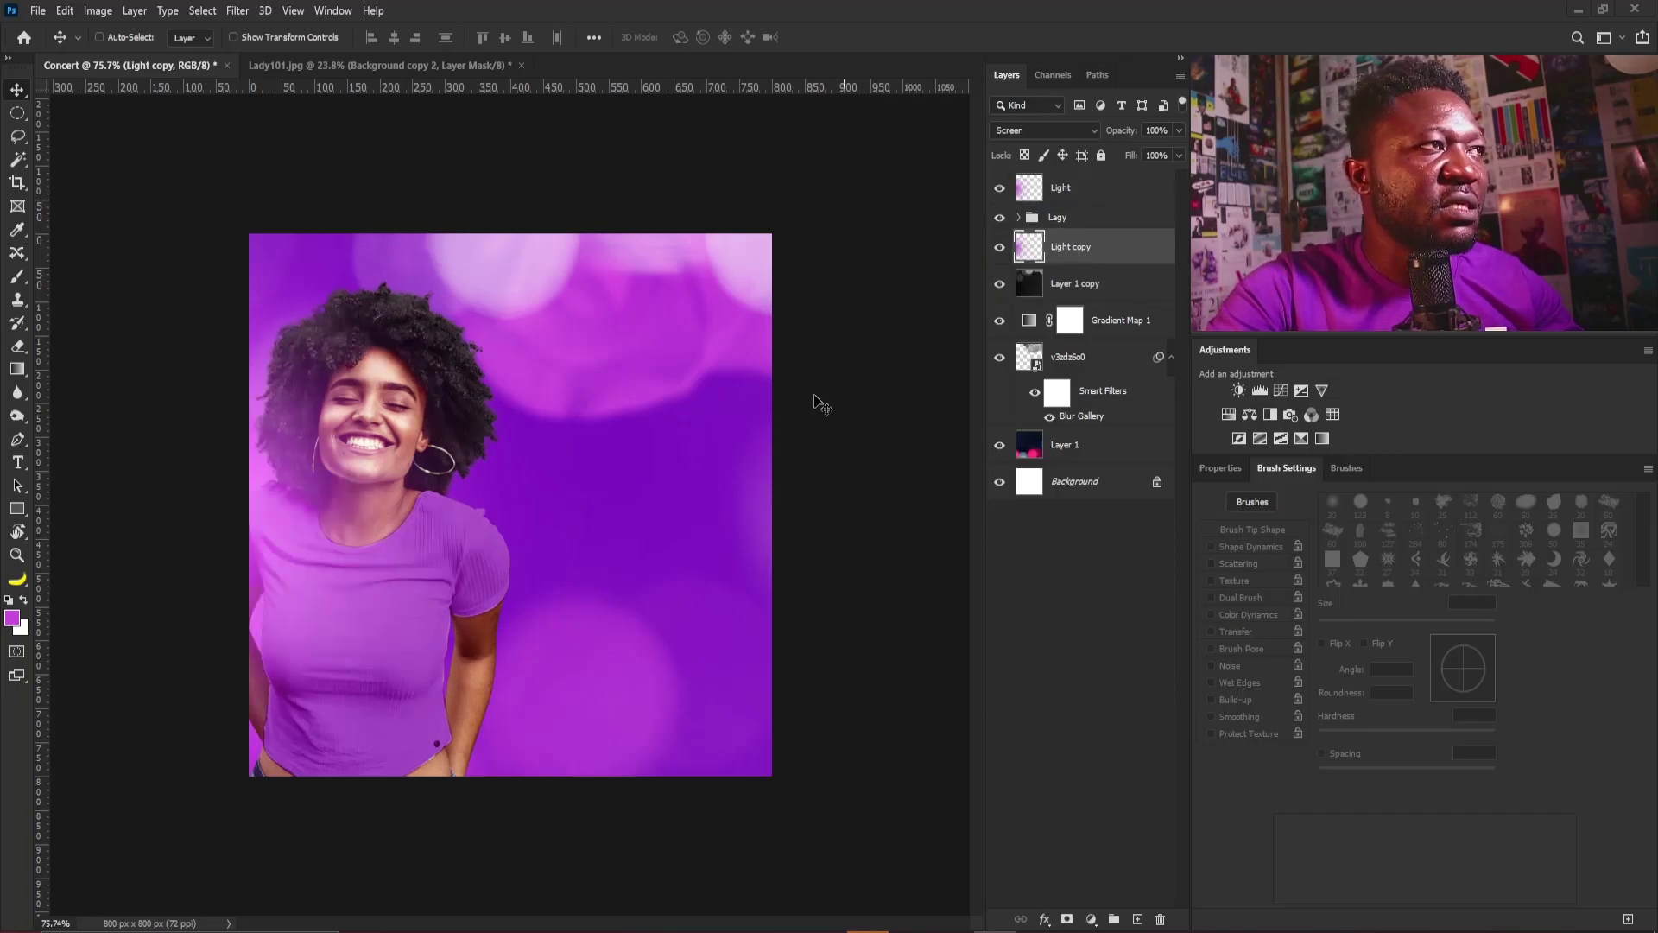
pyautogui.moveTo(266, 464); pyautogui.dragTo(300, 329)
pyautogui.click(1012, 132)
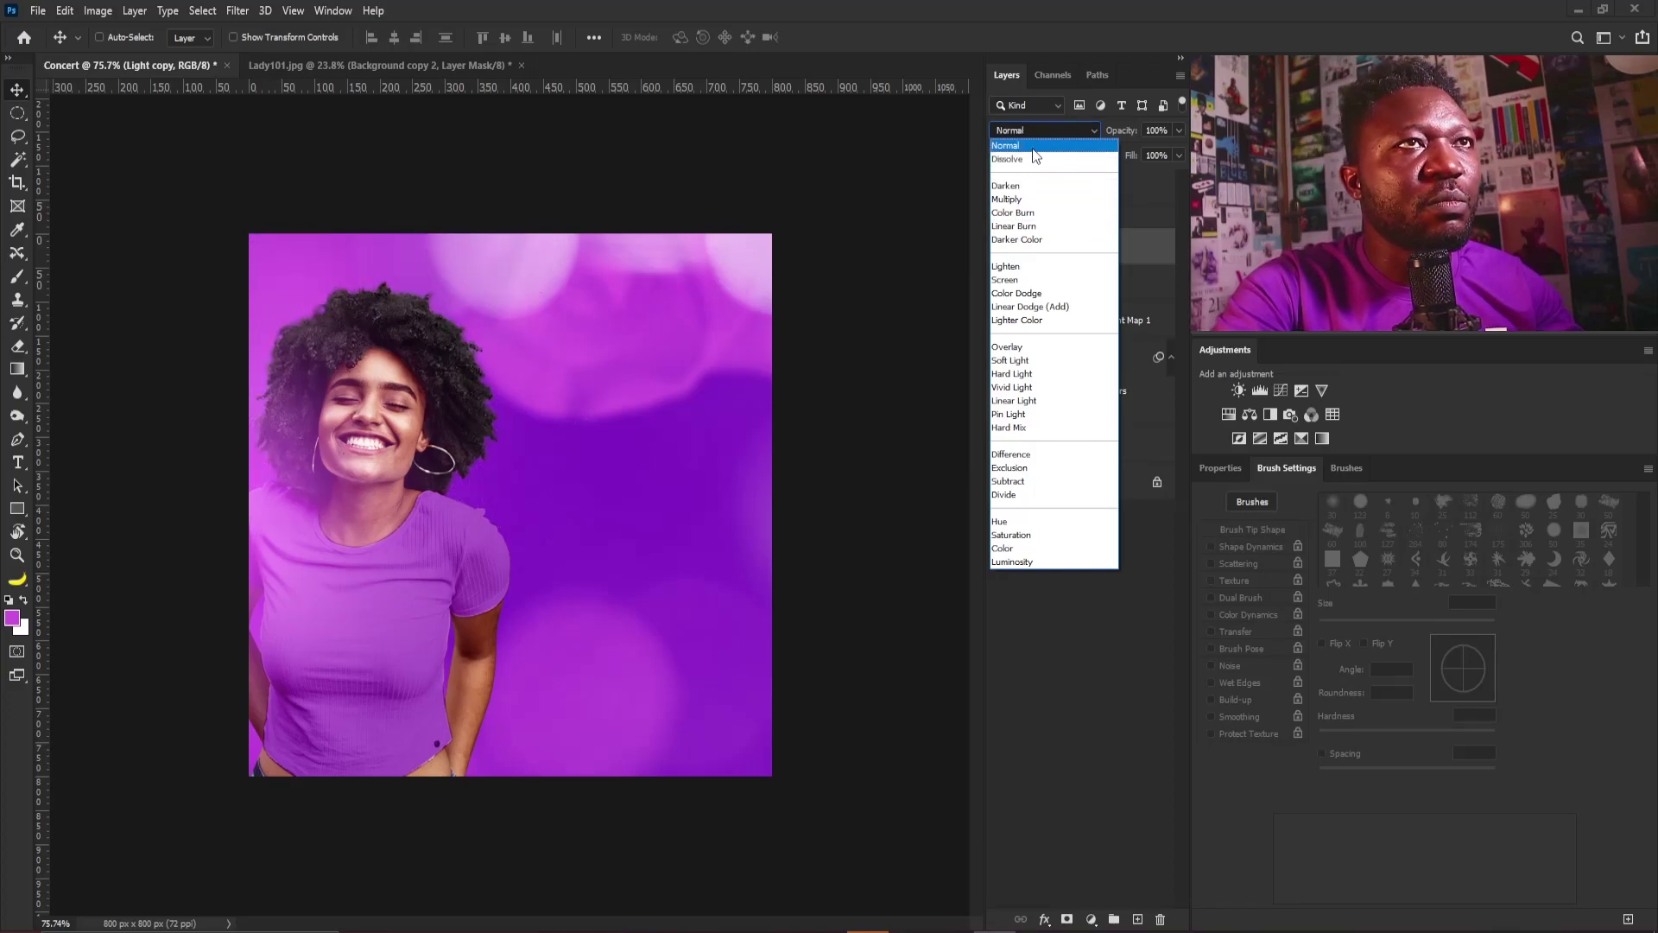
pyautogui.click(1009, 146)
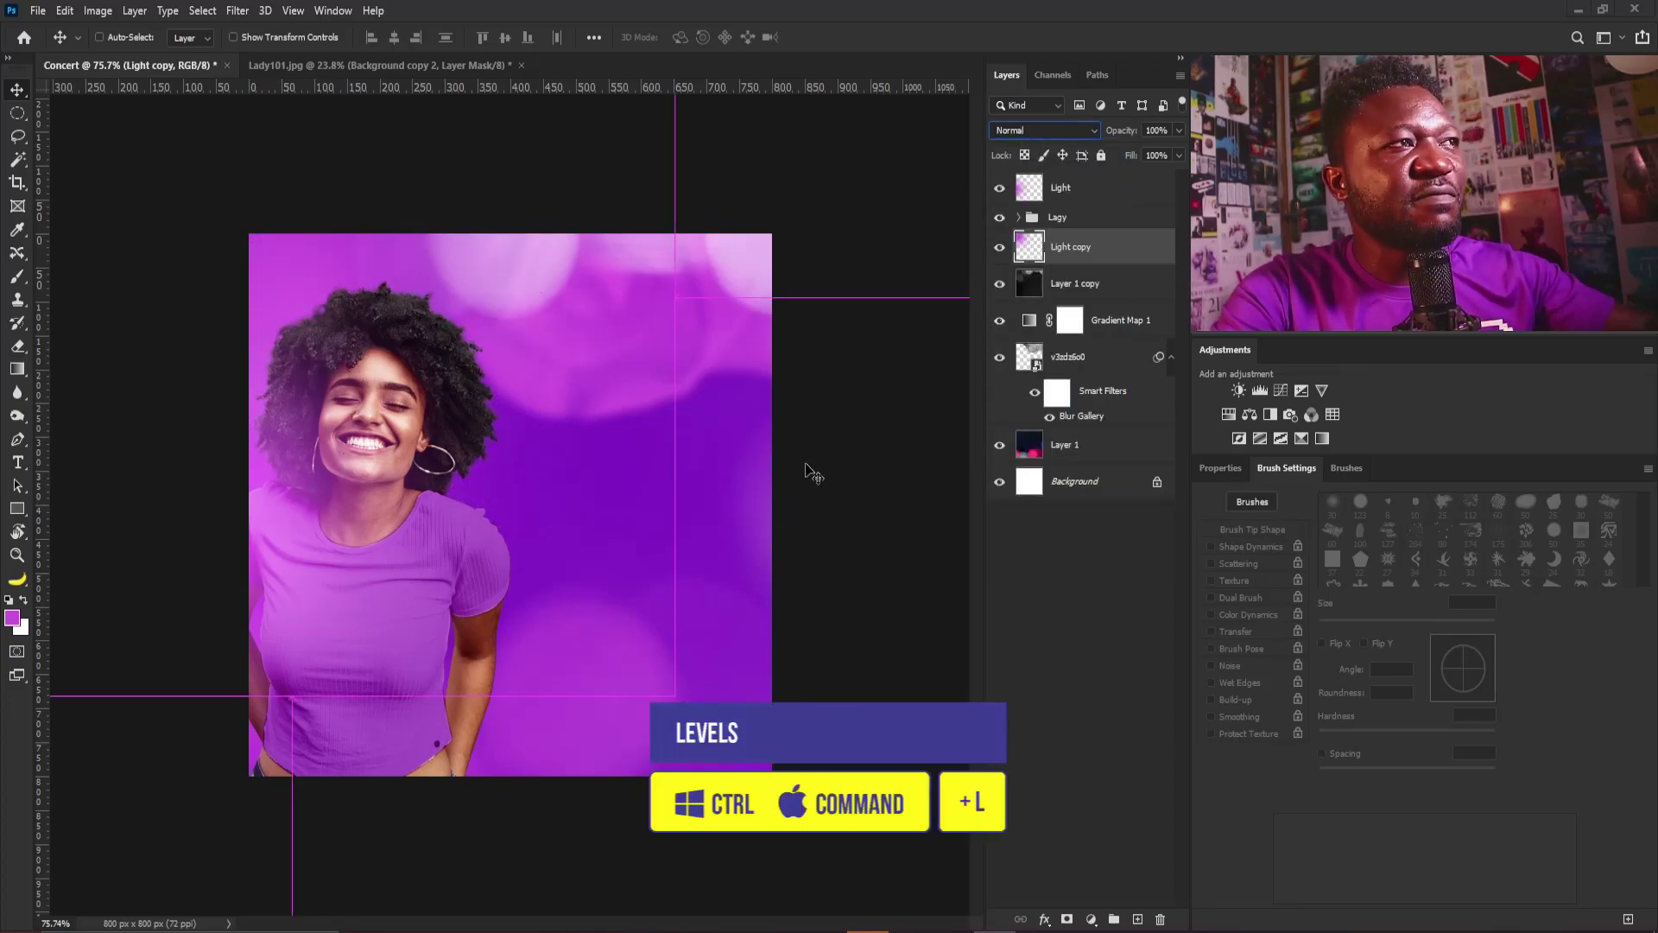
# Darken the Light copy layer with Levels, using input black 15 and midtone 0.82
pyautogui.hotkey('ctrl', 'l')
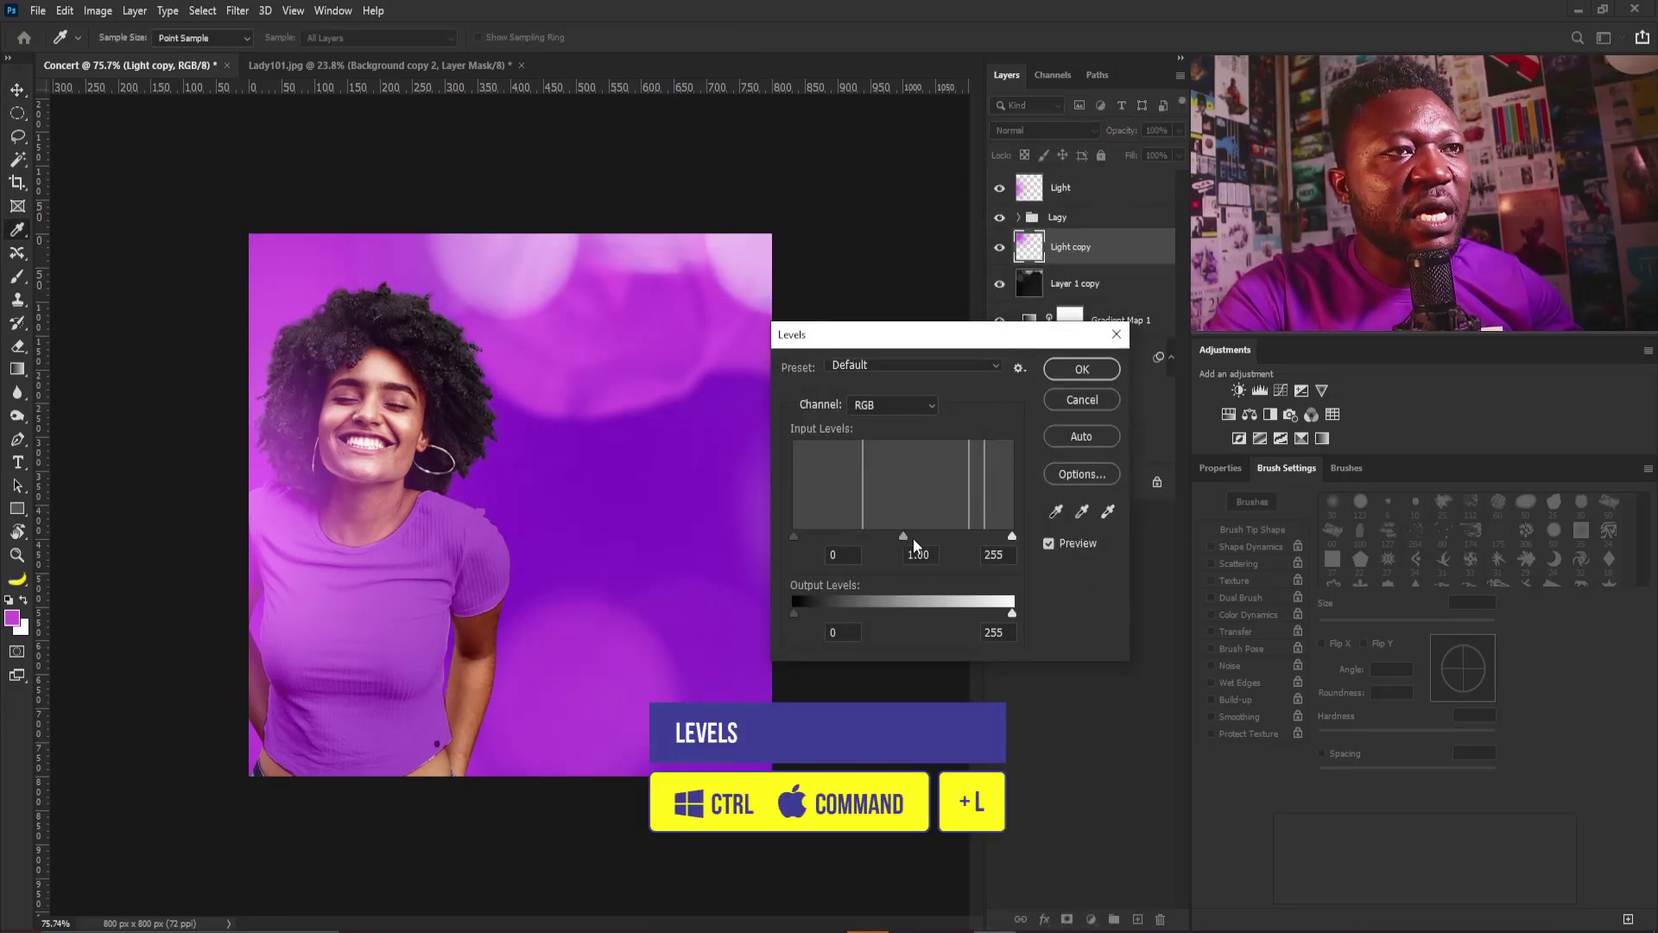
pyautogui.moveTo(903, 536)
pyautogui.mouseDown()
pyautogui.moveTo(877, 532)
pyautogui.moveTo(917, 537)
pyautogui.mouseUp()
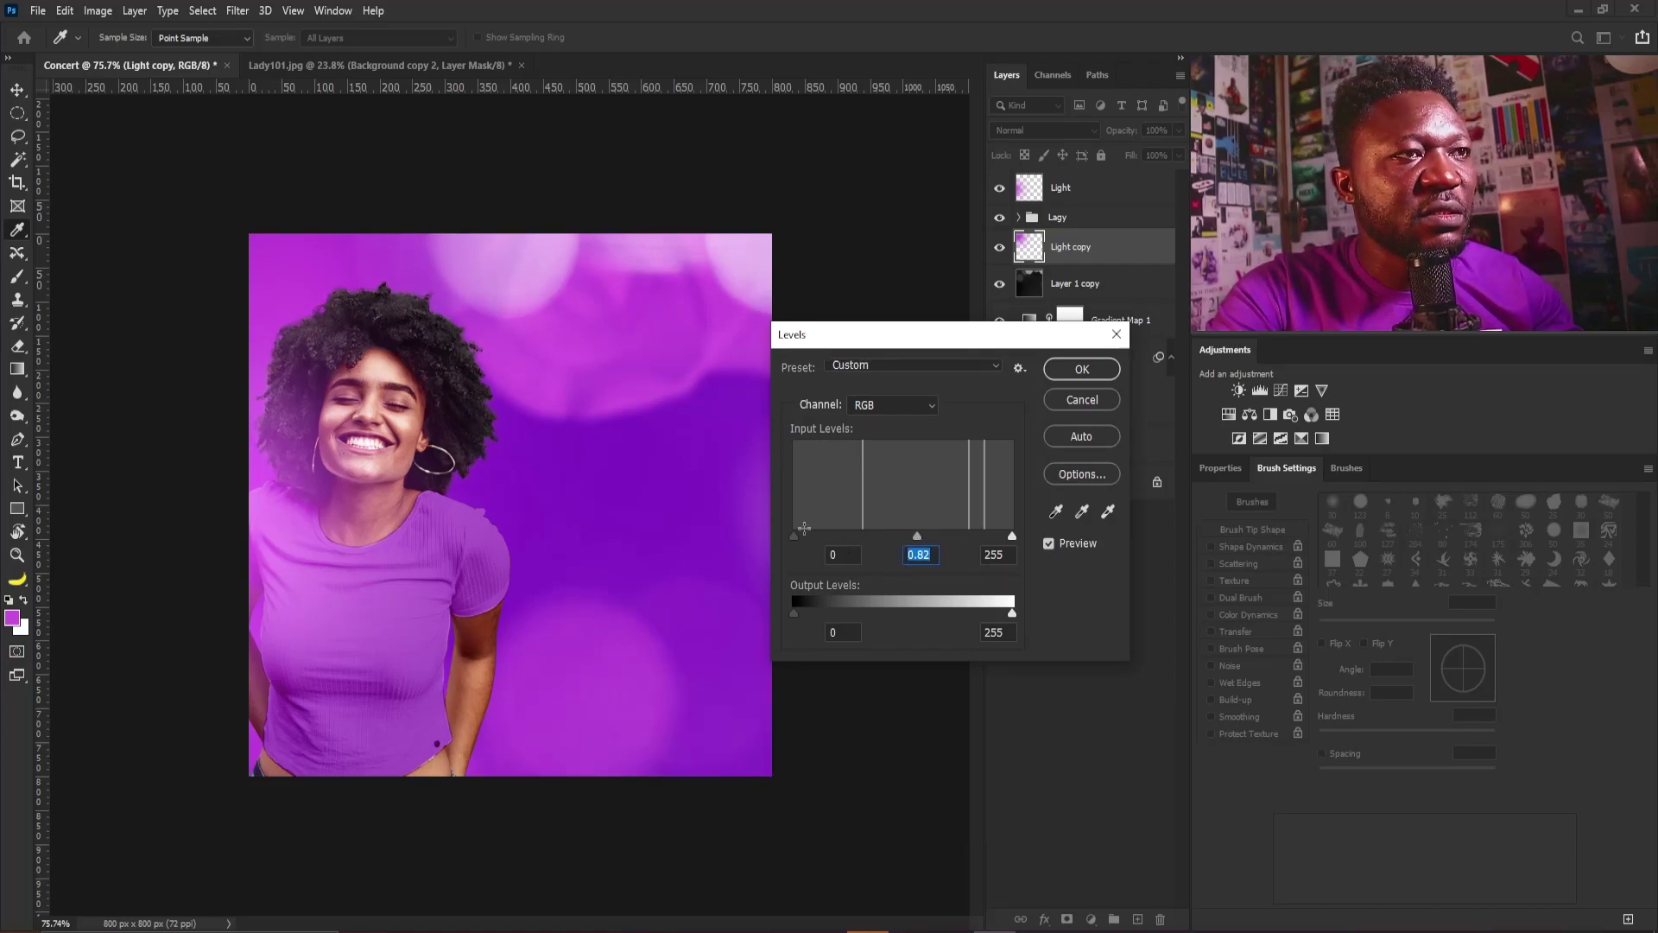
pyautogui.moveTo(795, 535); pyautogui.dragTo(807, 535)
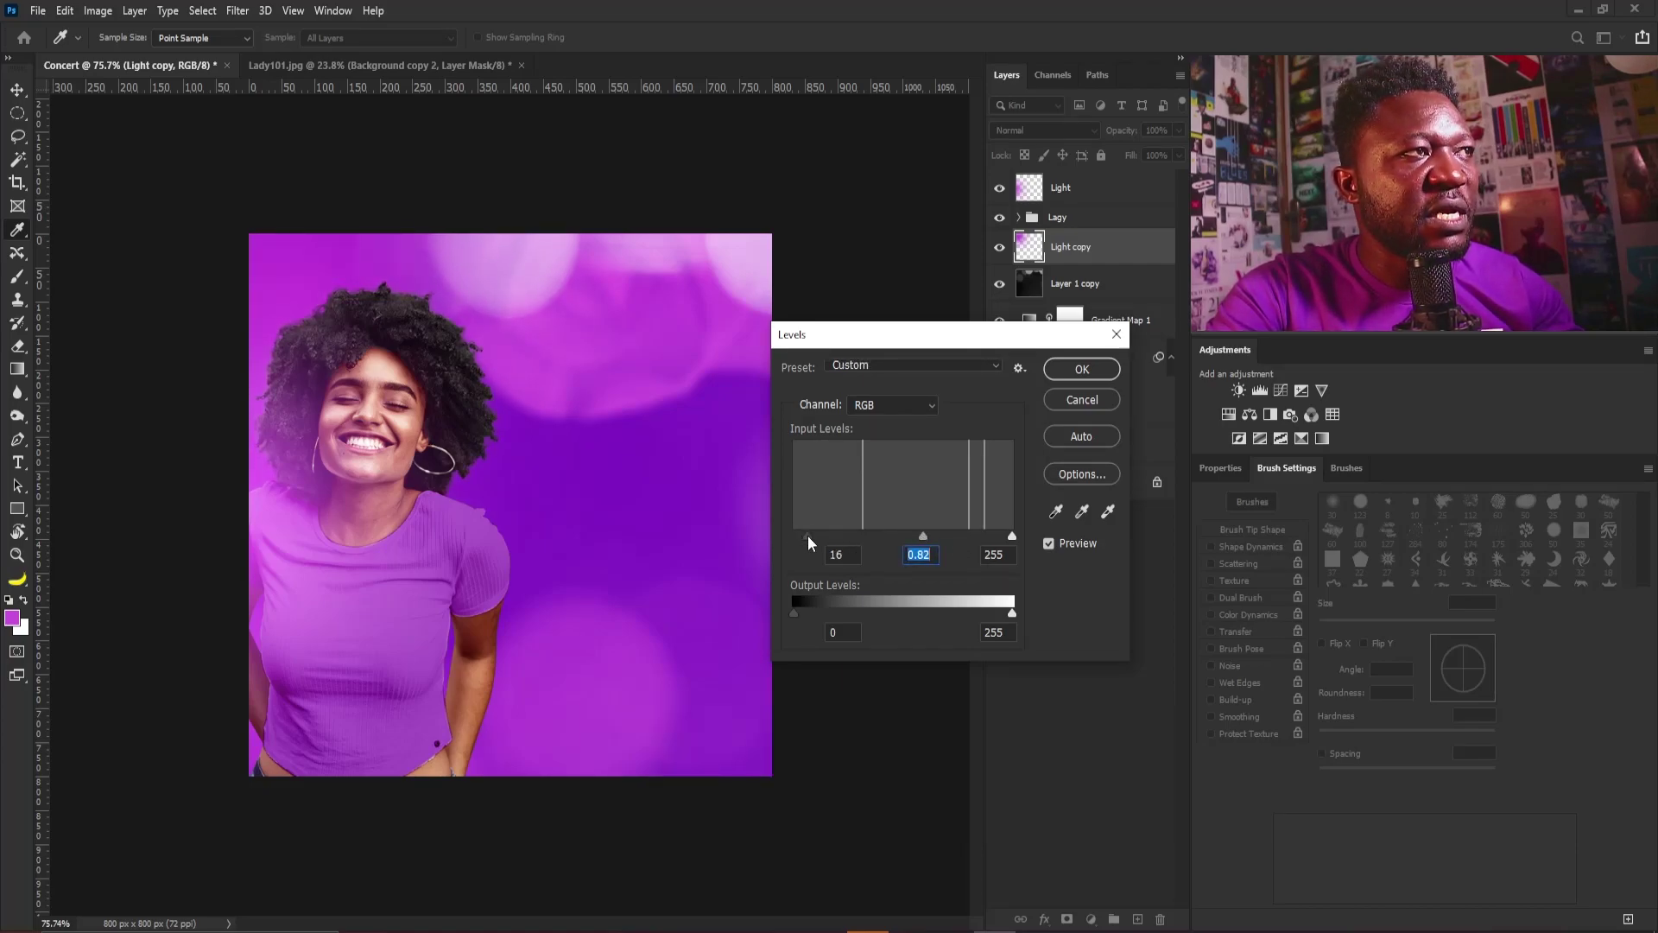
pyautogui.click(1085, 370)
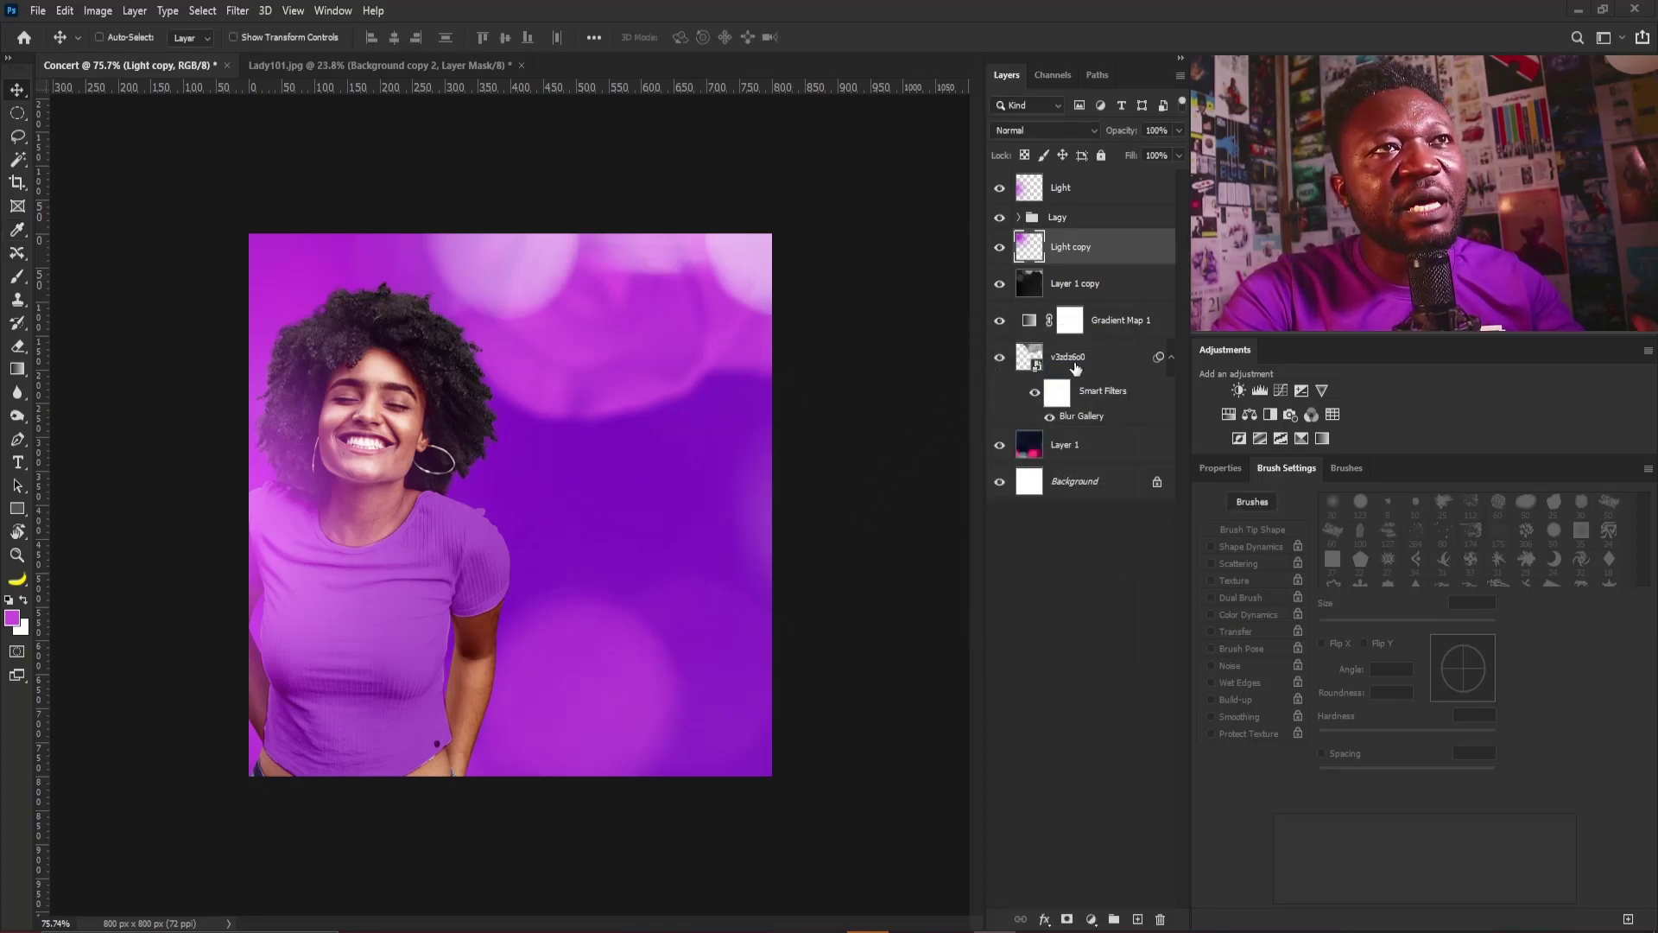
# Add a Solid Color fill layer in purple 6f02b9 directly above the Light copy layer
pyautogui.click(1094, 189)
pyautogui.click(1094, 244)
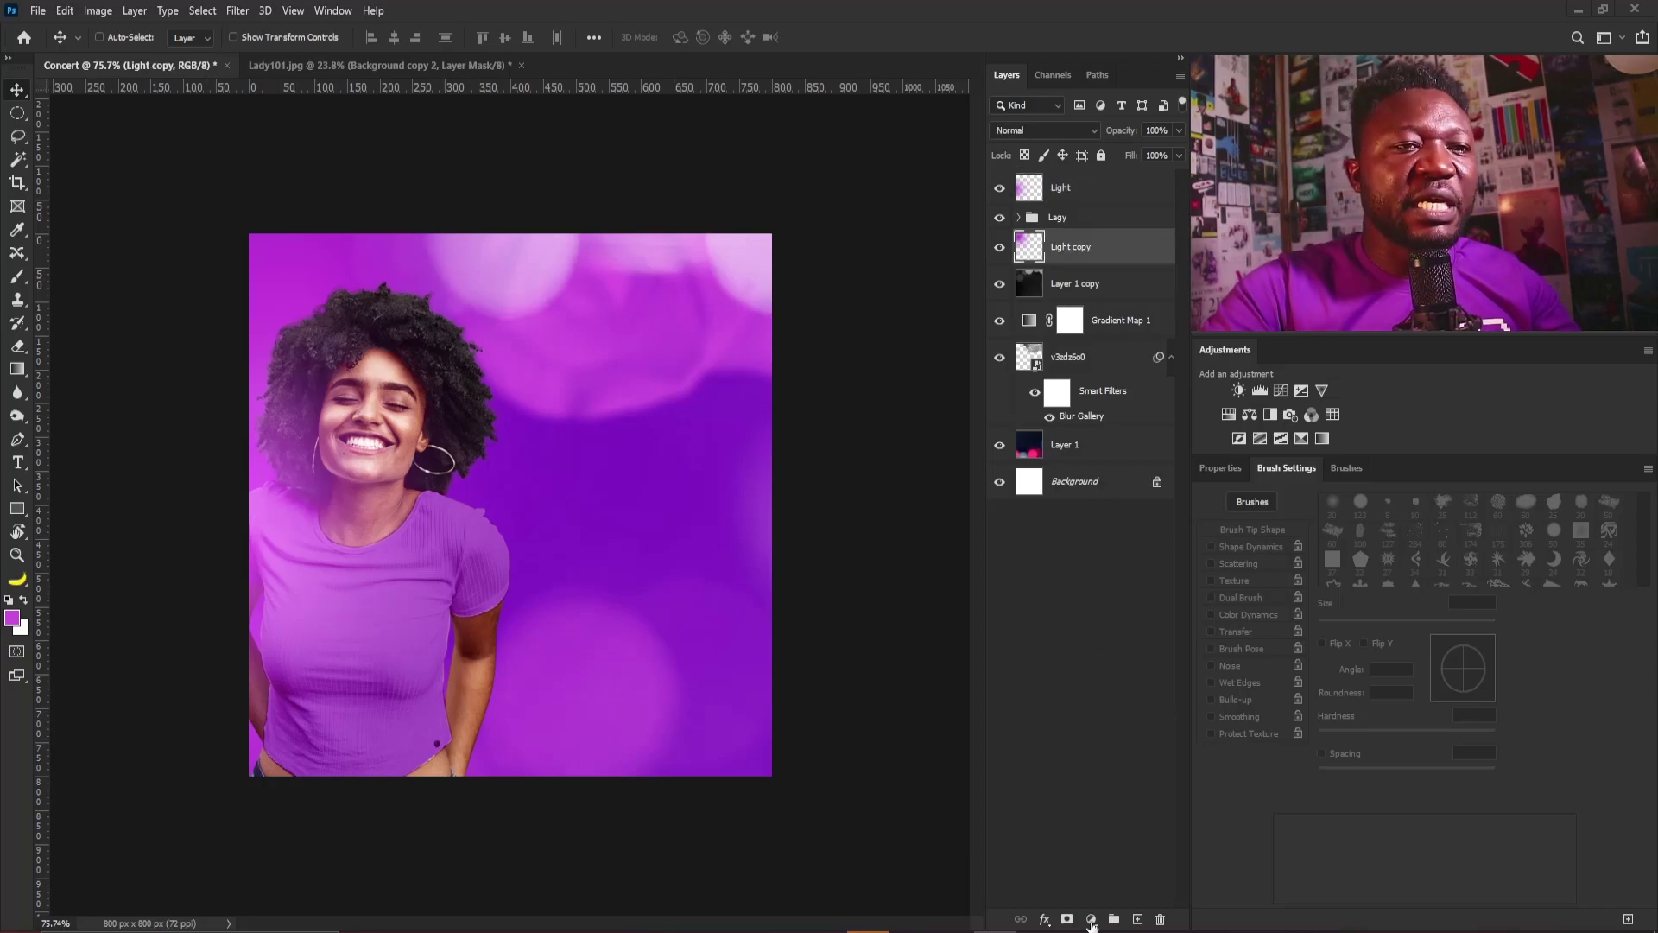
pyautogui.click(1091, 918)
pyautogui.click(1138, 605)
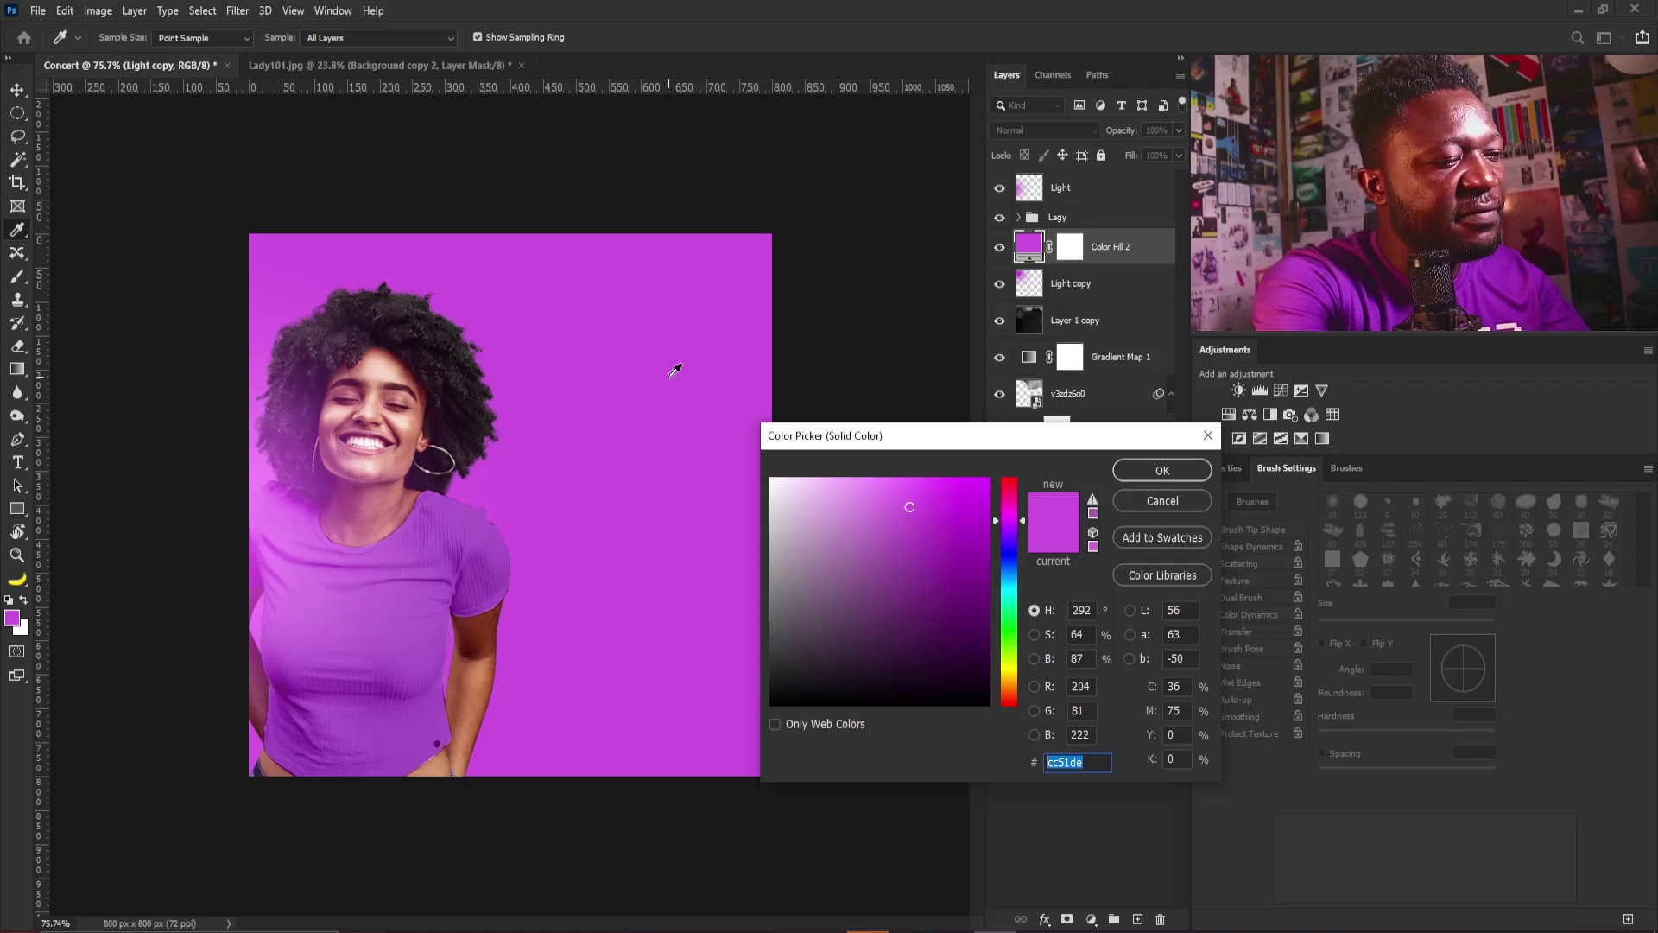
pyautogui.write('6f02b9')
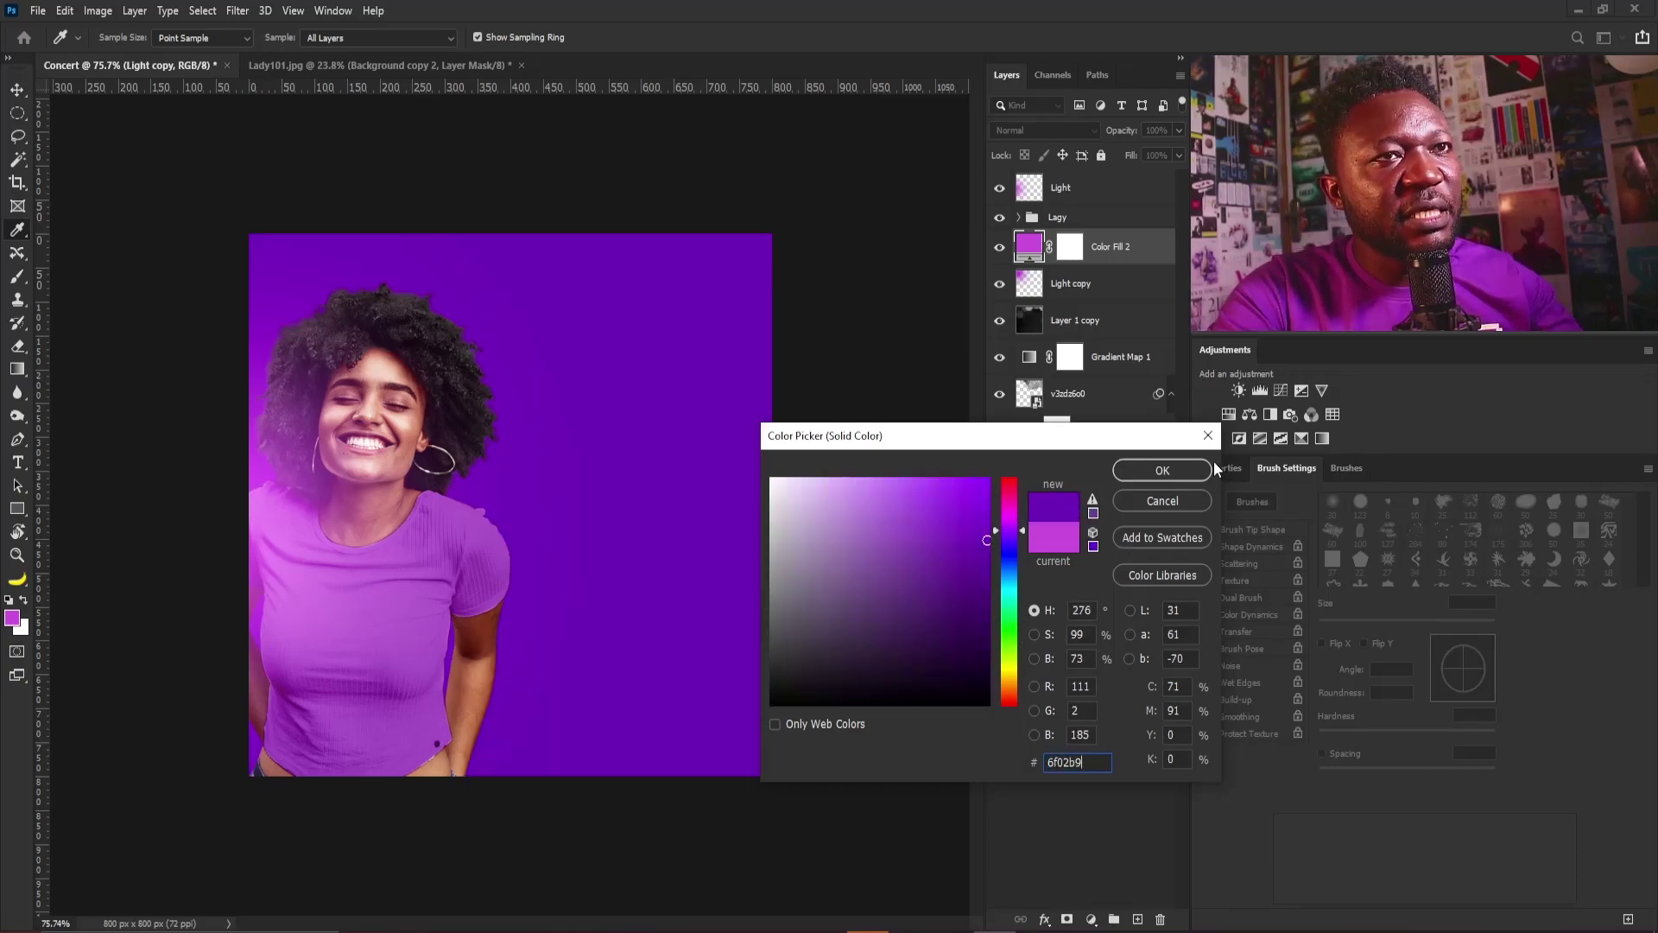
pyautogui.click(1180, 468)
# Set the purple fill layer's blend mode to Overlay and move it below the Light copy layer
pyautogui.click(1060, 129)
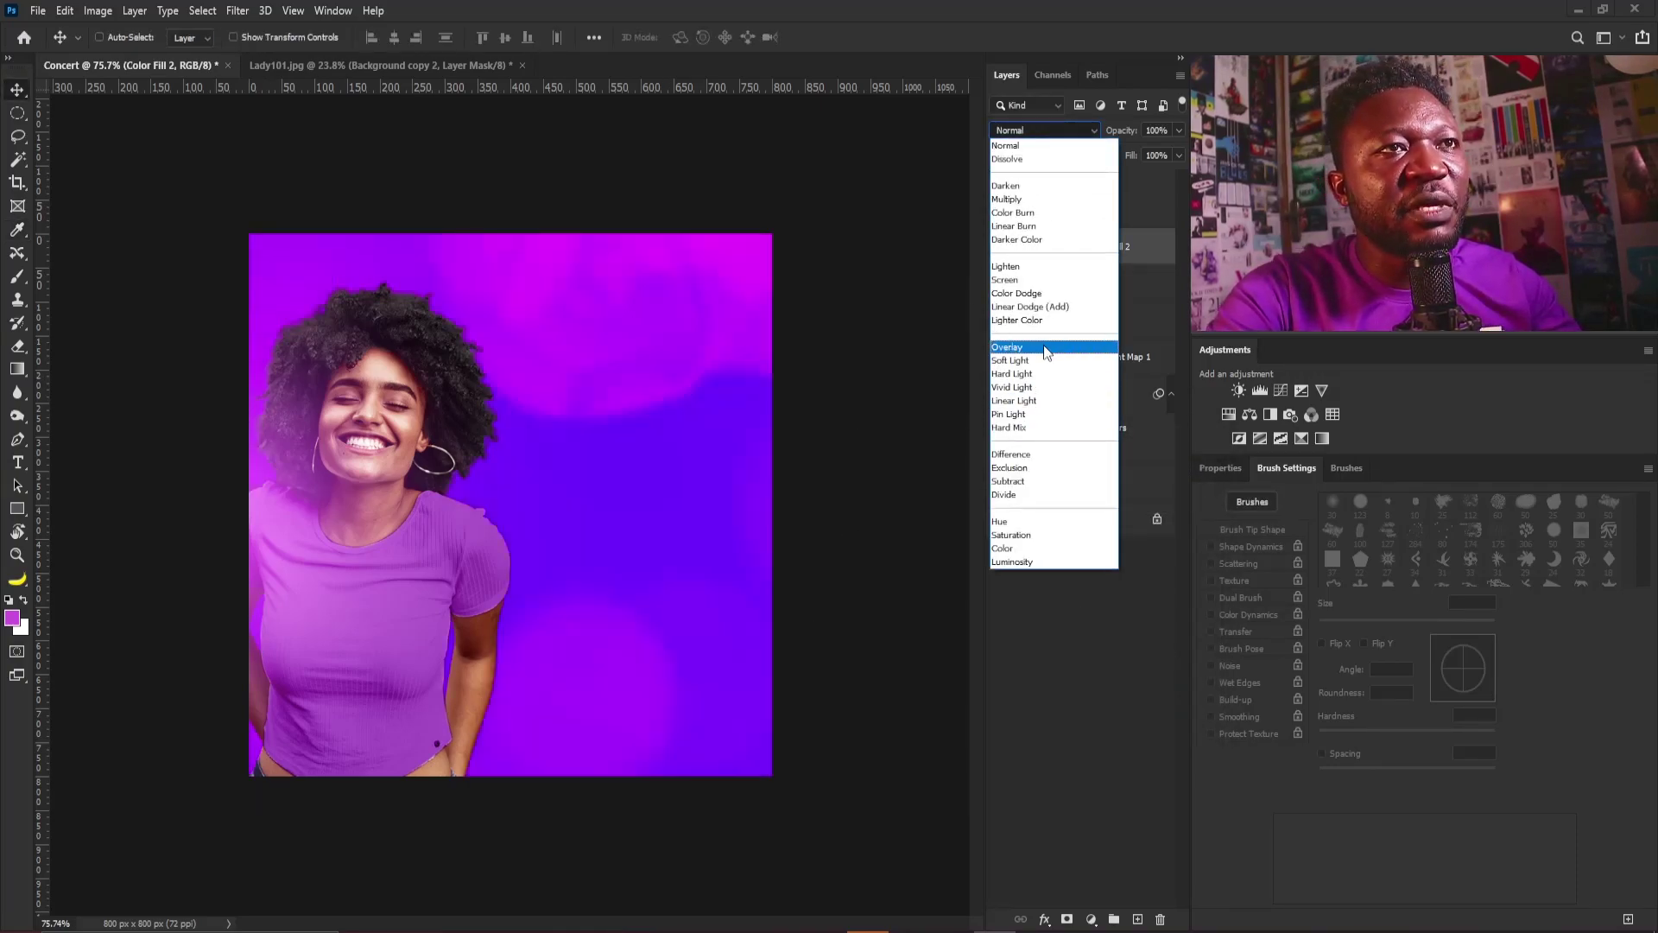
pyautogui.click(1019, 346)
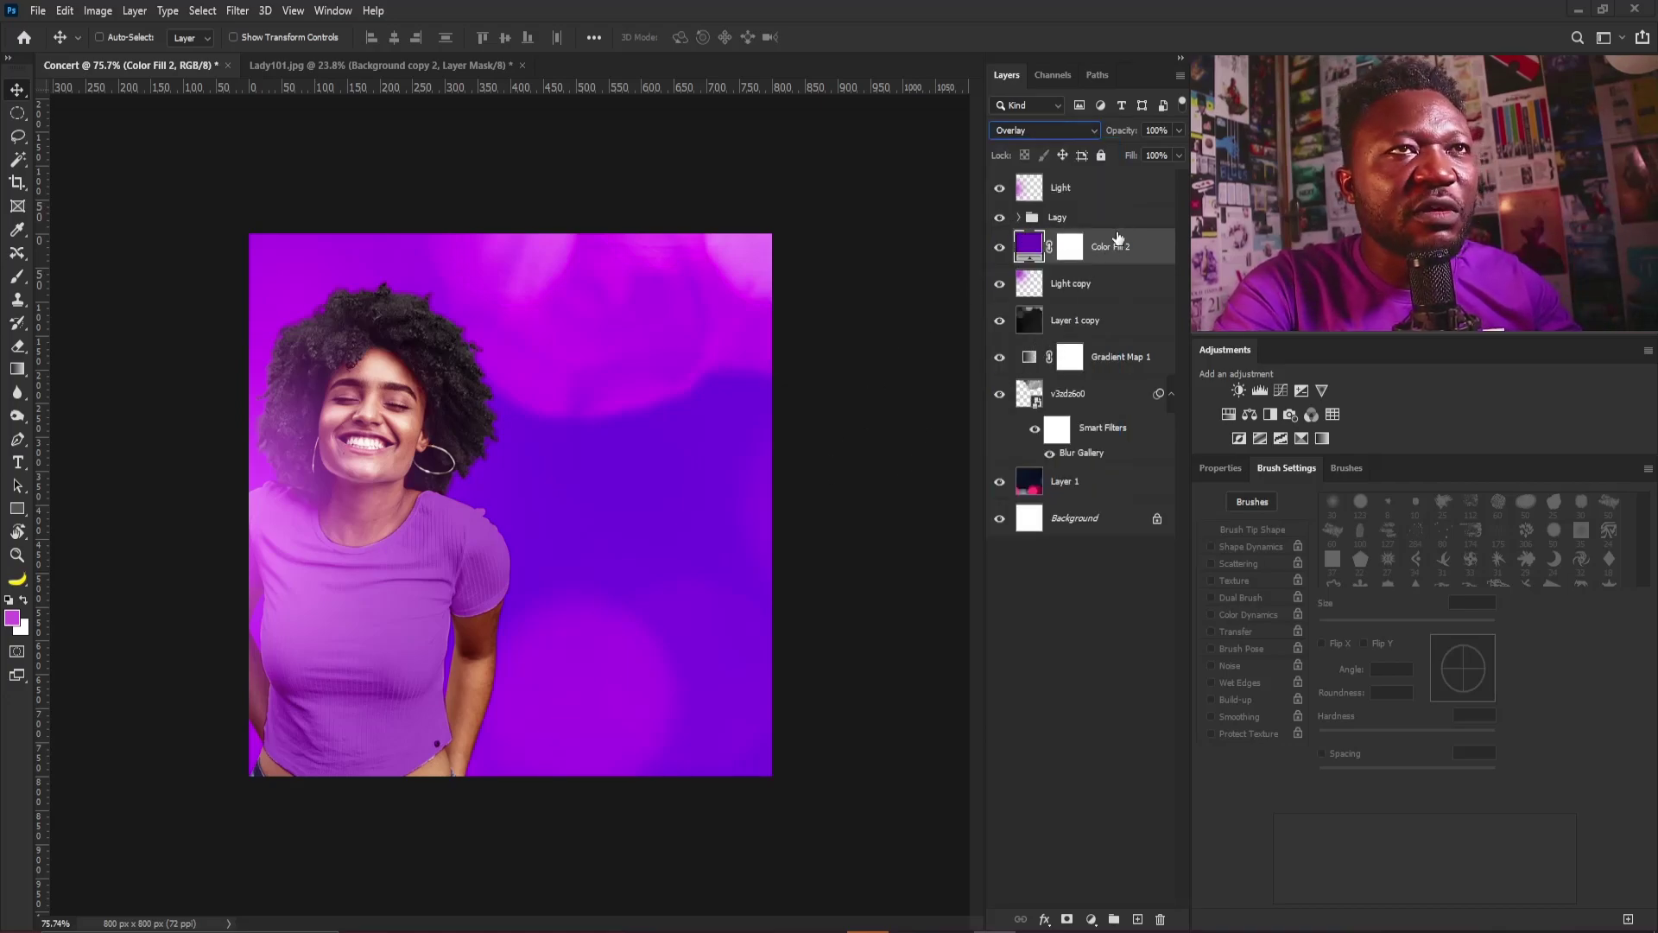
pyautogui.moveTo(1115, 244); pyautogui.dragTo(1106, 292)
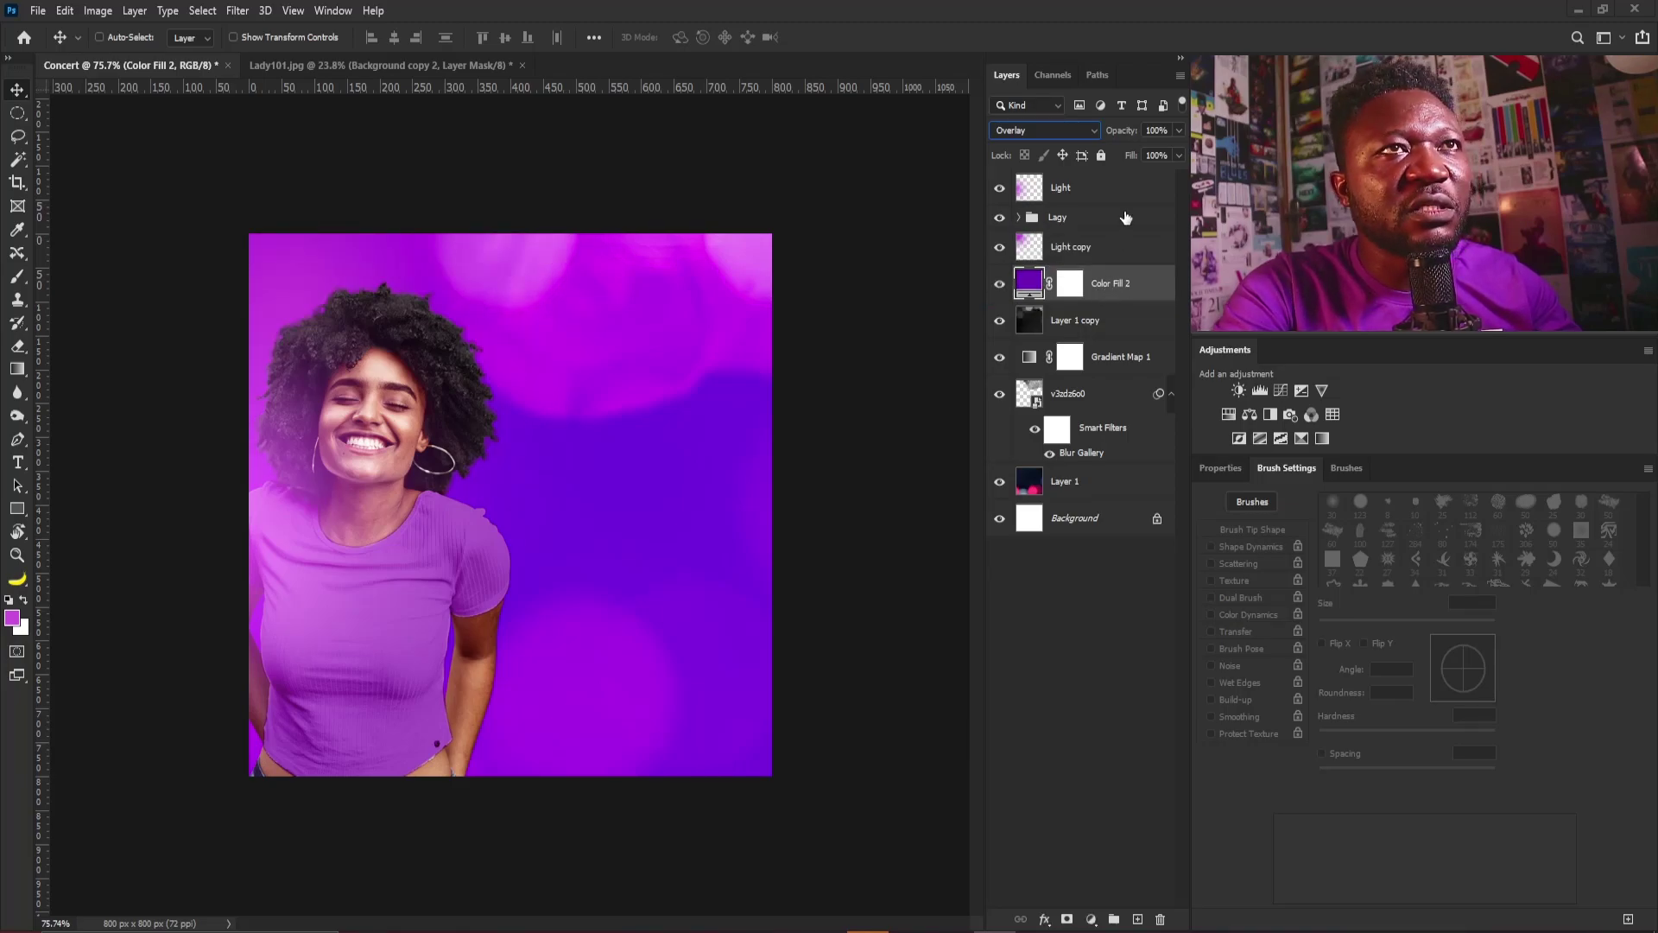
# Add a Curves adjustment above Layer 1 copy, lowering a shadow point and placing a second point in the highlights
pyautogui.click(1101, 326)
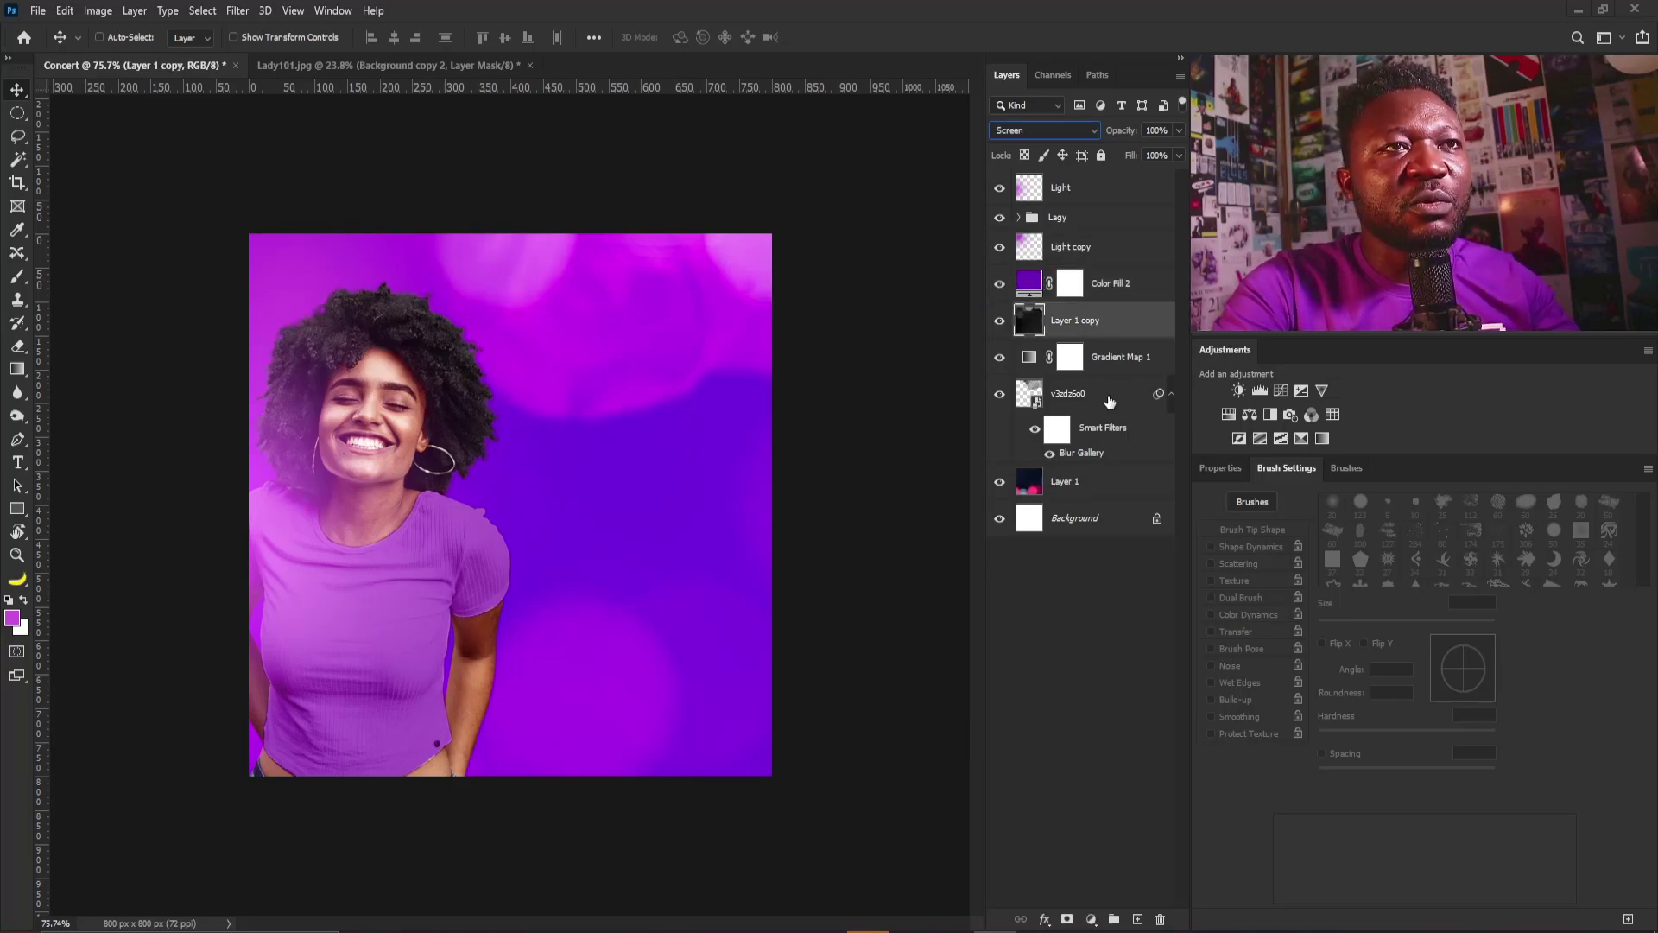
pyautogui.click(1279, 390)
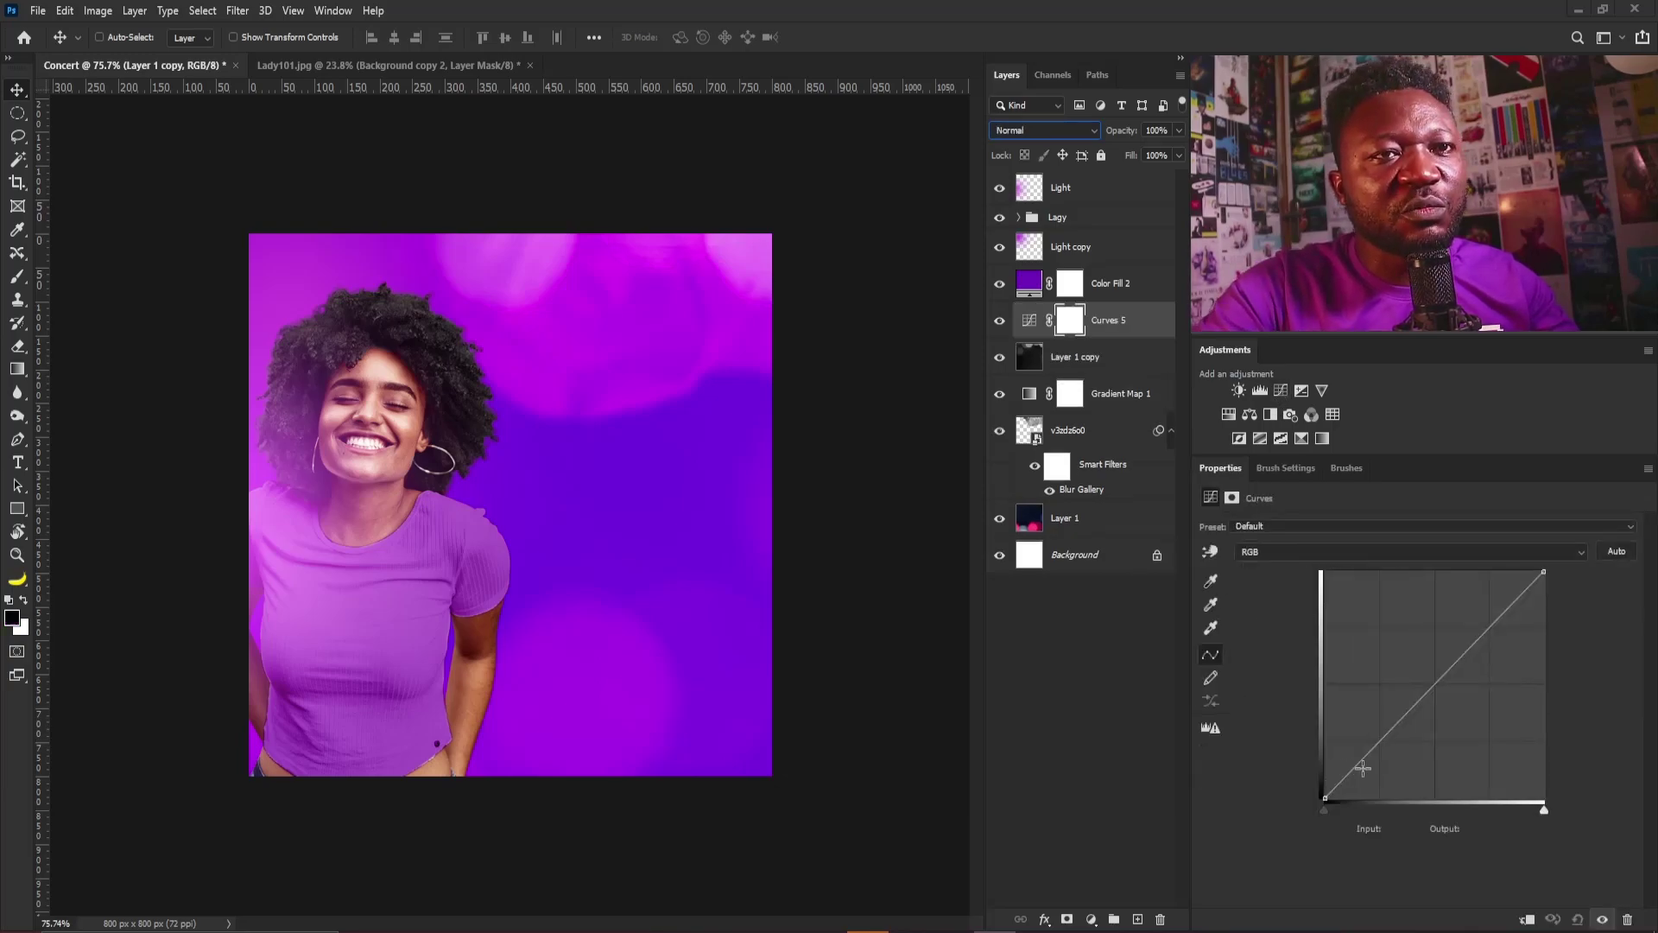
pyautogui.moveTo(1402, 716); pyautogui.dragTo(1403, 735)
pyautogui.moveTo(1462, 686); pyautogui.dragTo(1470, 661)
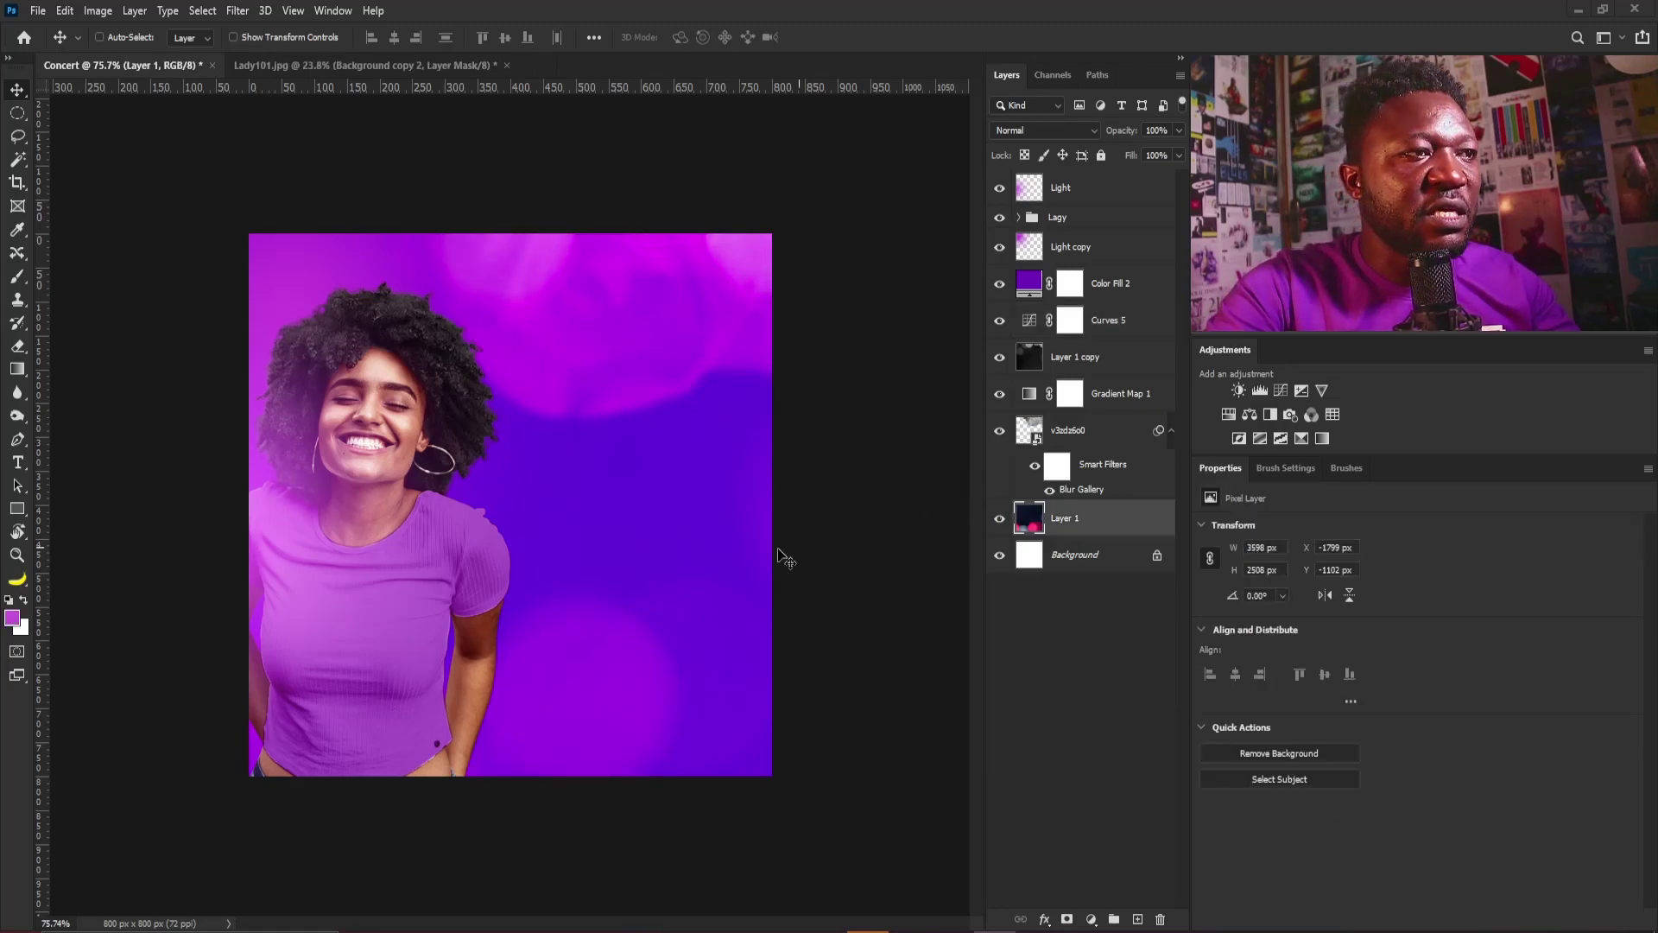
# Reposition the bokeh image on Layer 1 to about X -392 px, Y -1089 px
pyautogui.click(1065, 518)
pyautogui.moveTo(661, 718); pyautogui.dragTo(858, 600)
pyautogui.moveTo(537, 650); pyautogui.dragTo(661, 675)
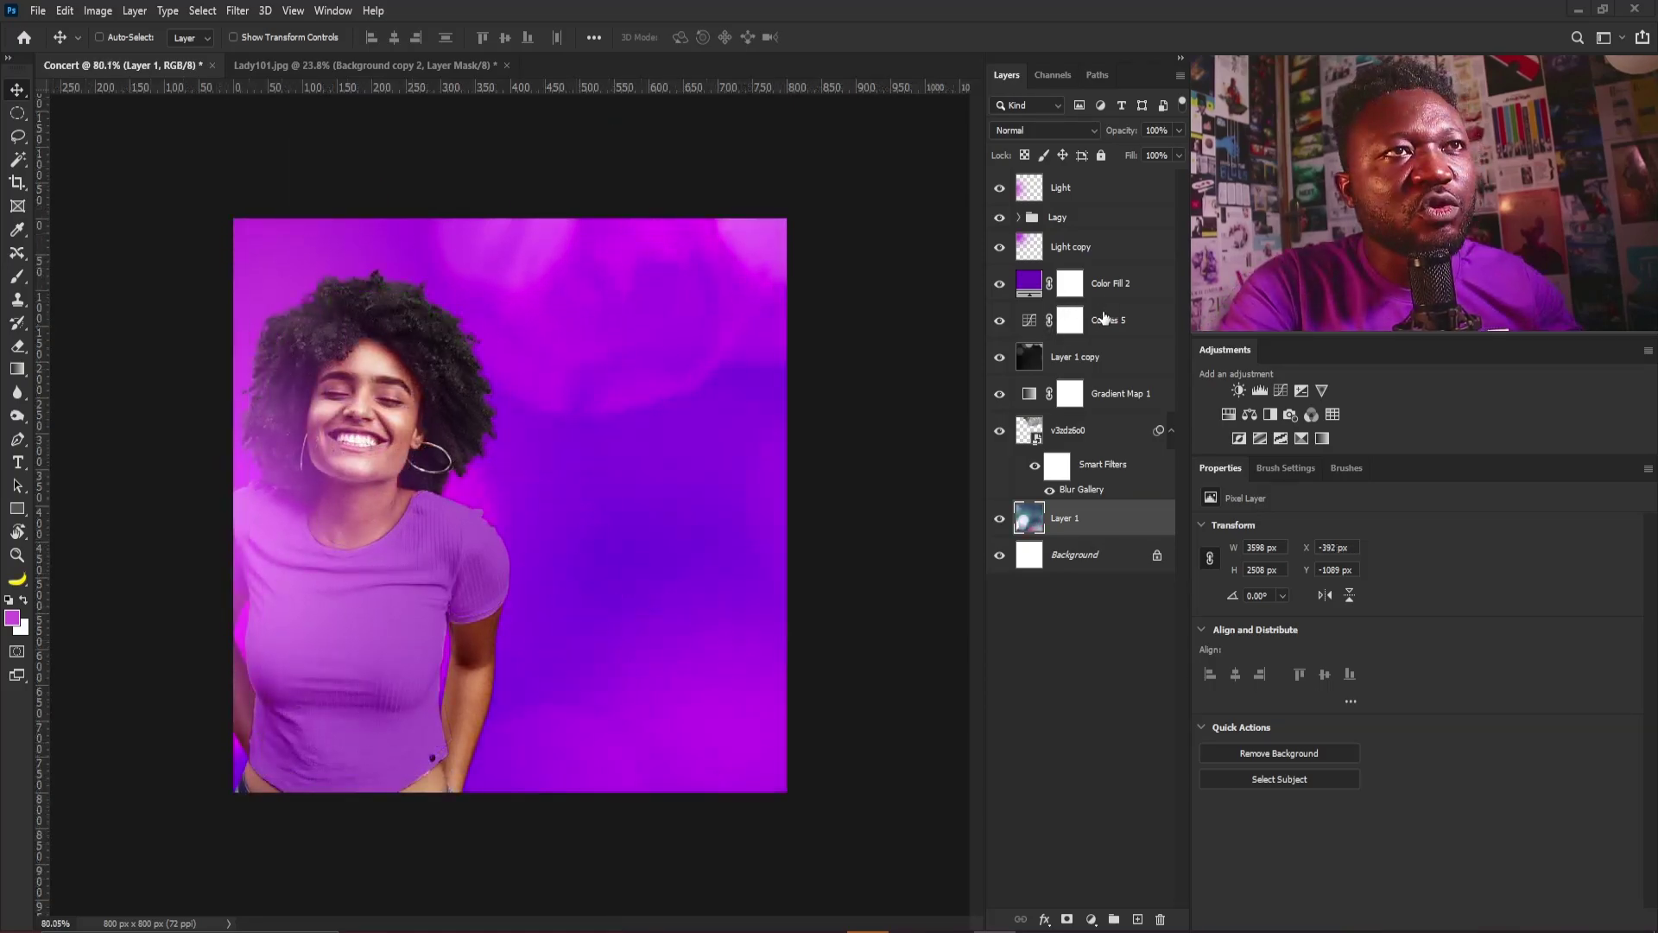
# Deepen the background contrast in Curves 5 by pulling the shadow point and the highlight point further down
pyautogui.click(1028, 324)
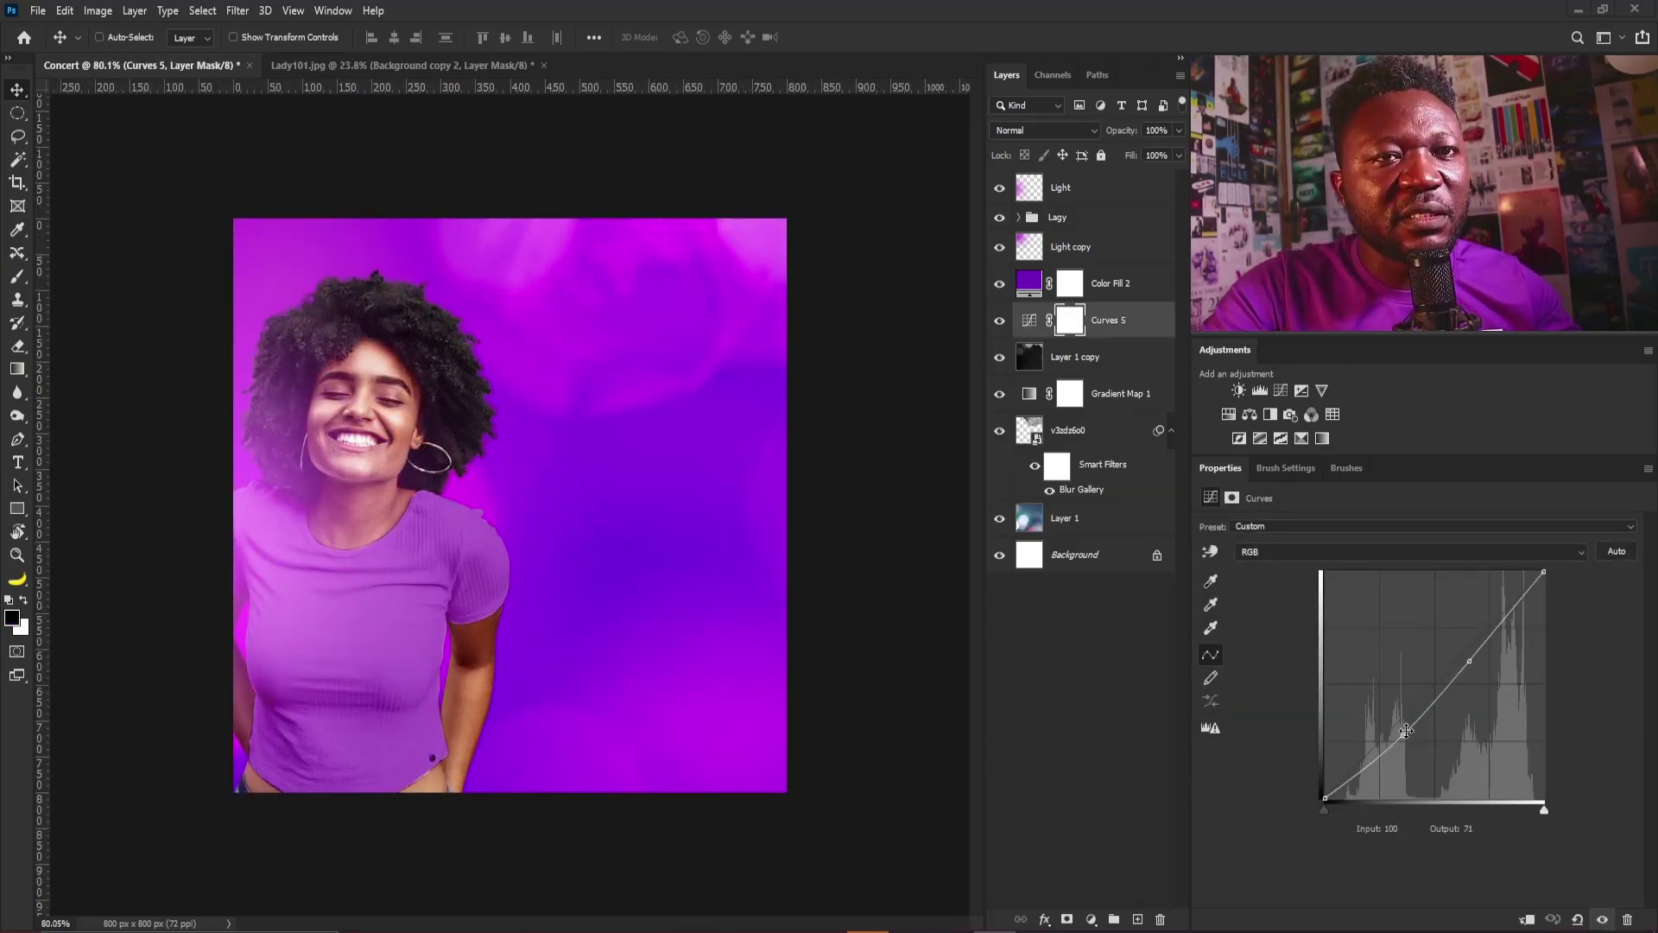
pyautogui.moveTo(1402, 734); pyautogui.dragTo(1411, 753)
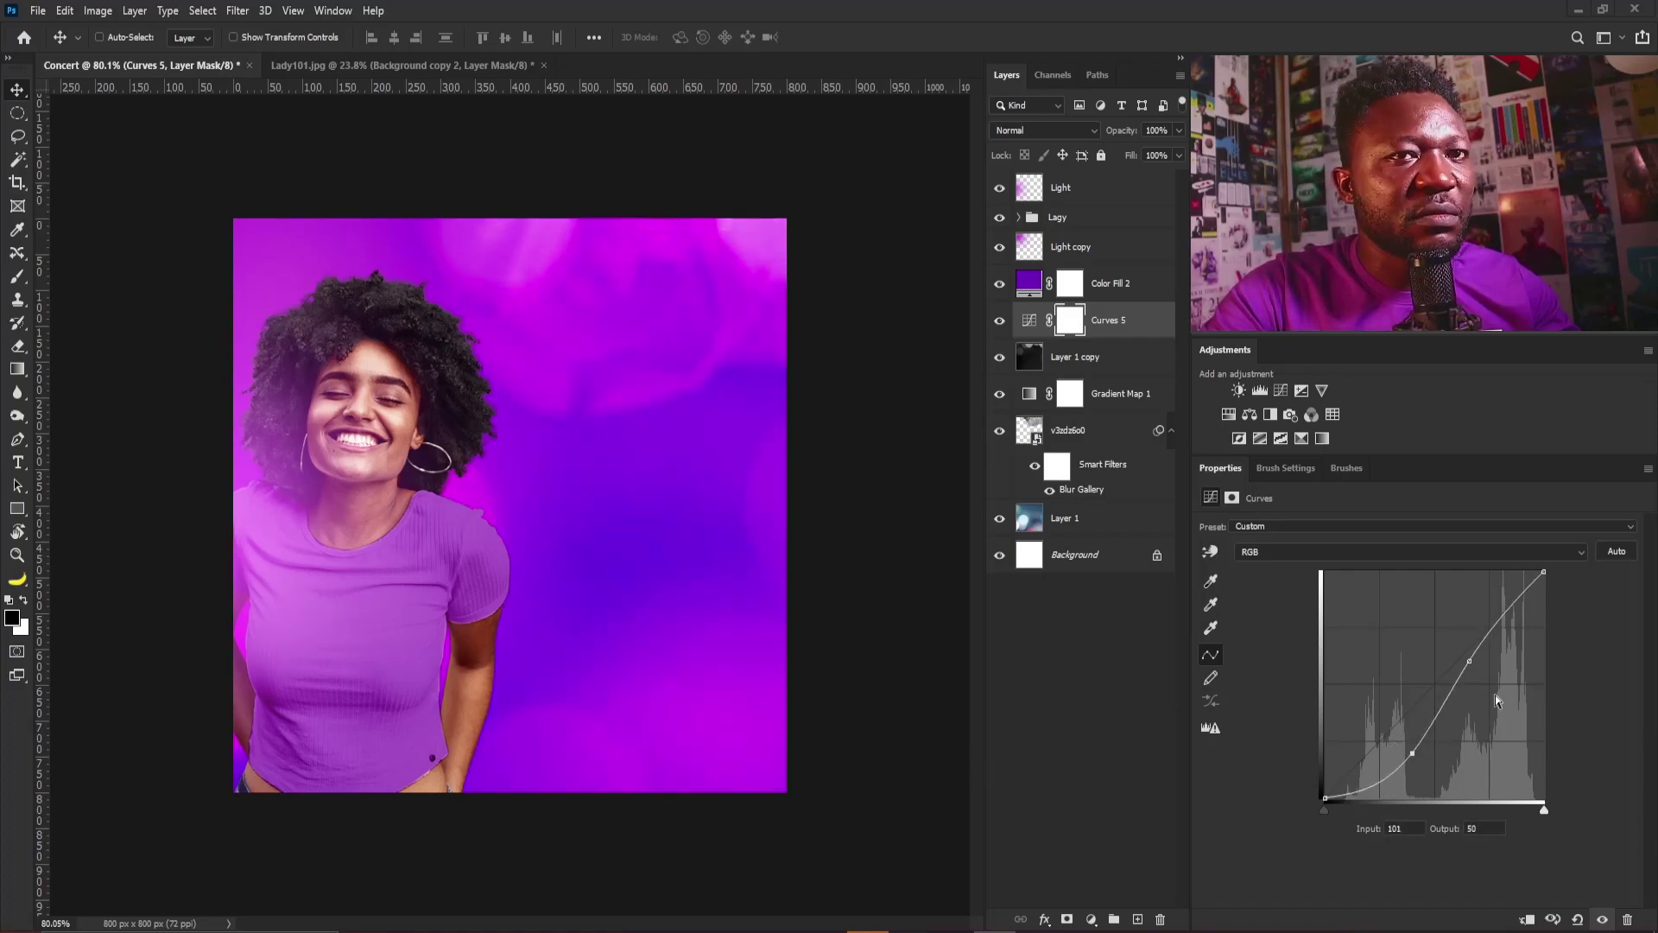
pyautogui.moveTo(1469, 661); pyautogui.dragTo(1484, 677)
pyautogui.moveTo(1483, 676); pyautogui.dragTo(1482, 675)
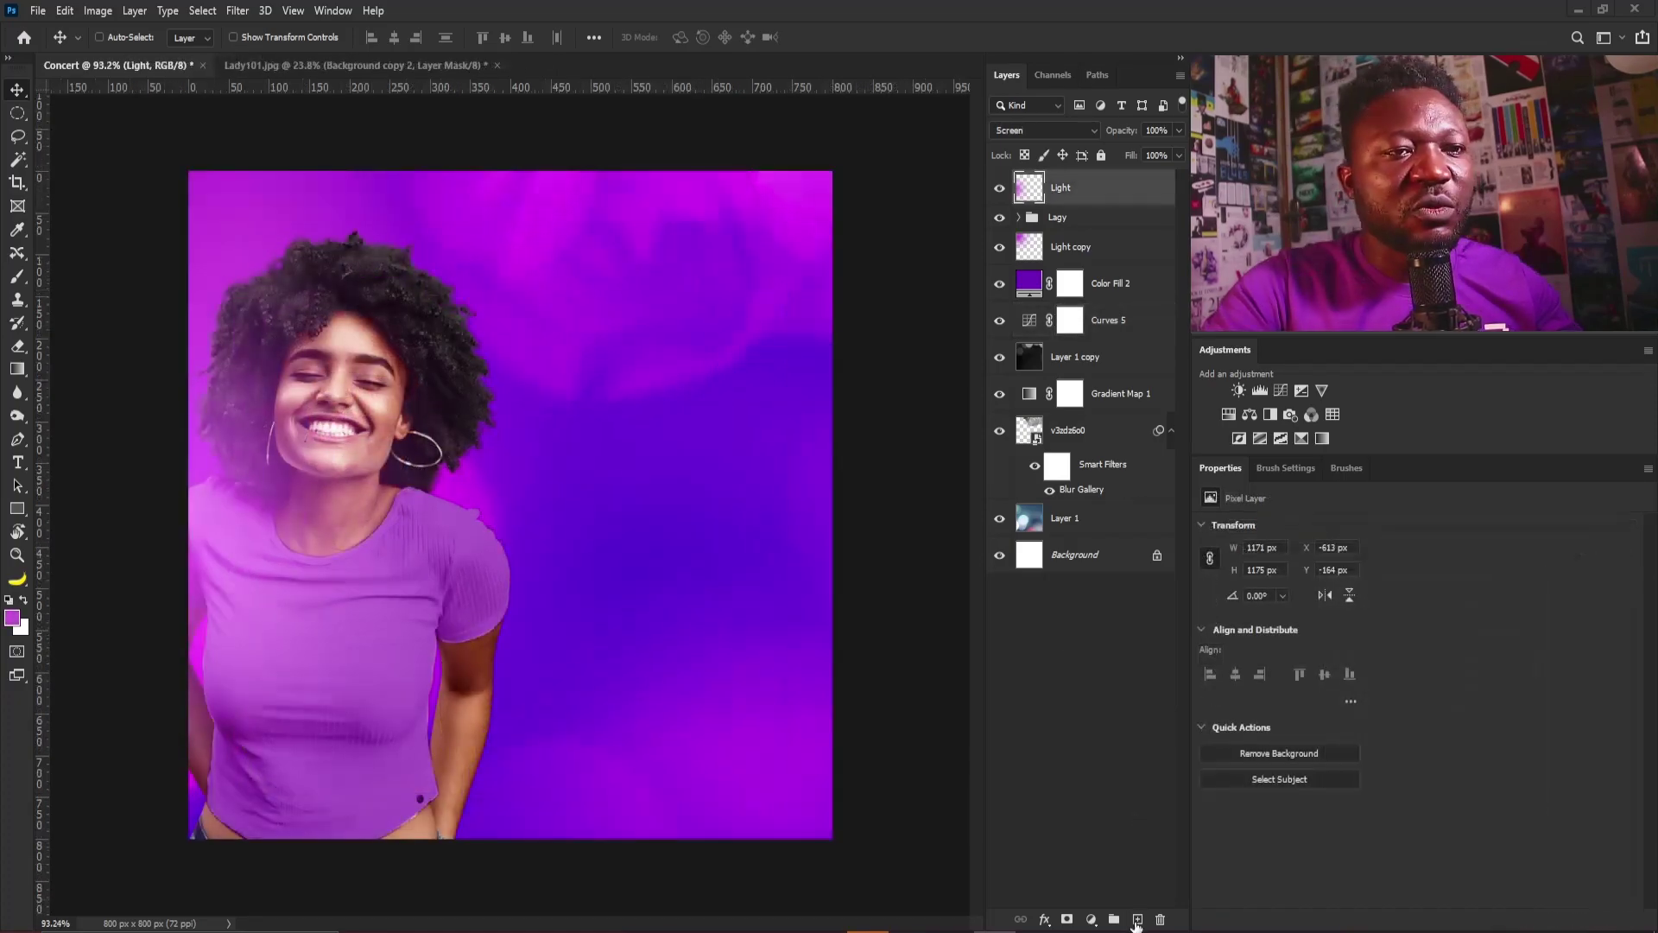
# Create a new layer named Glow_2 above the Light layer
pyautogui.keyDown('alt'); pyautogui.click(1137, 918); pyautogui.keyUp('alt')
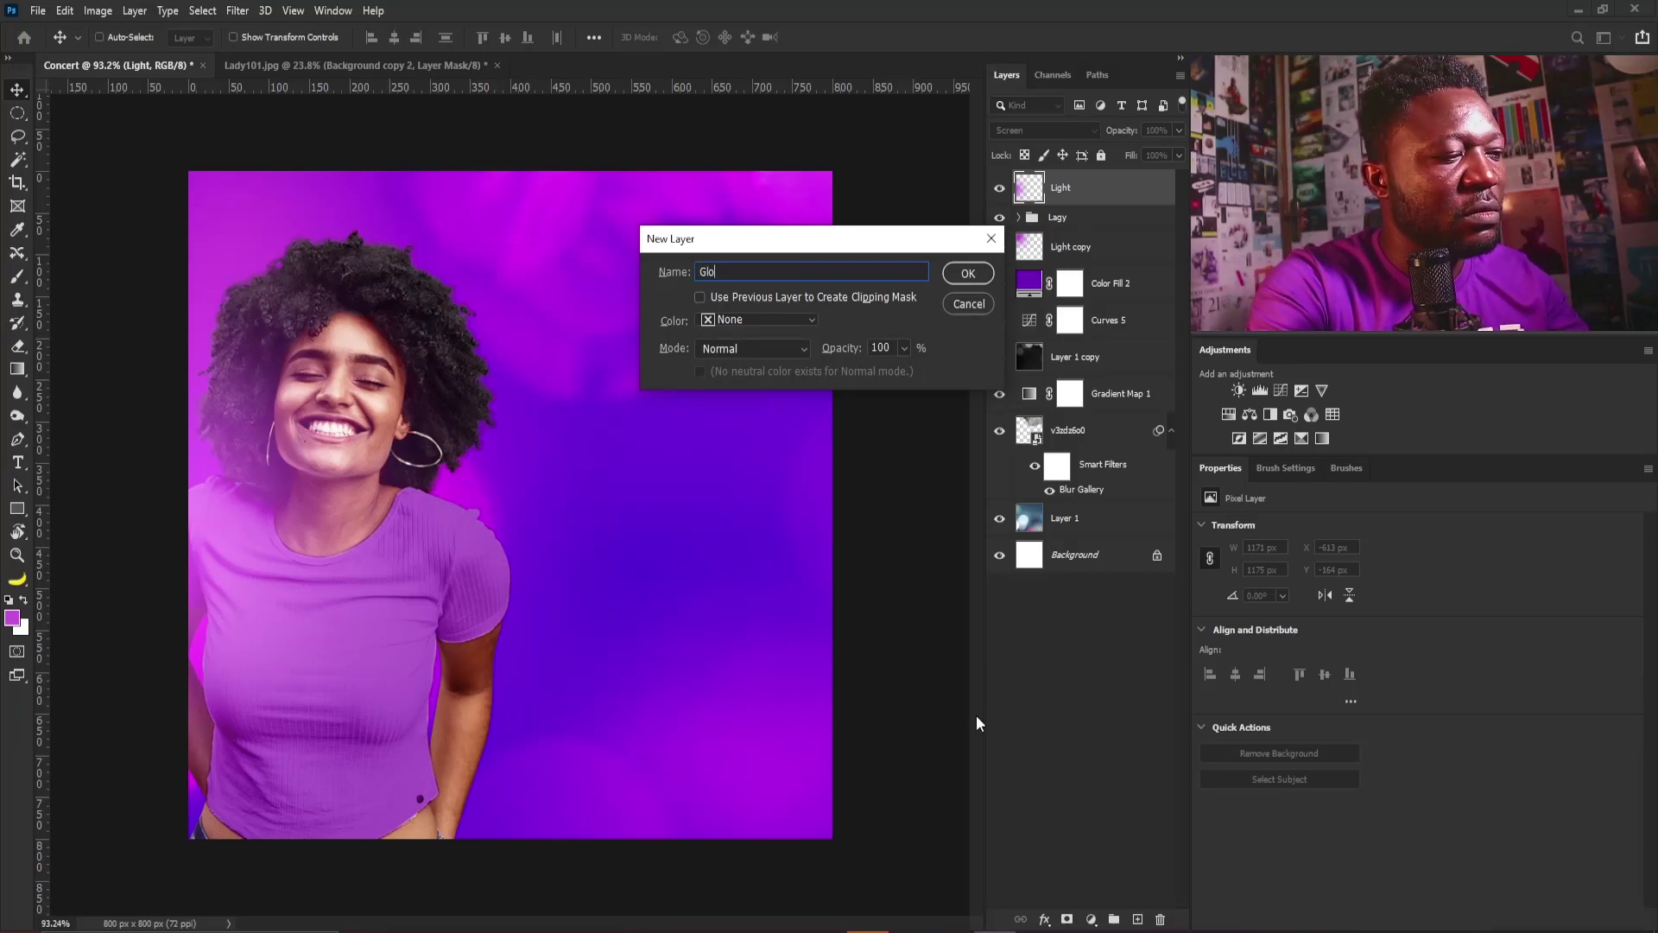
pyautogui.write('Glow_2')
pyautogui.press('Return')
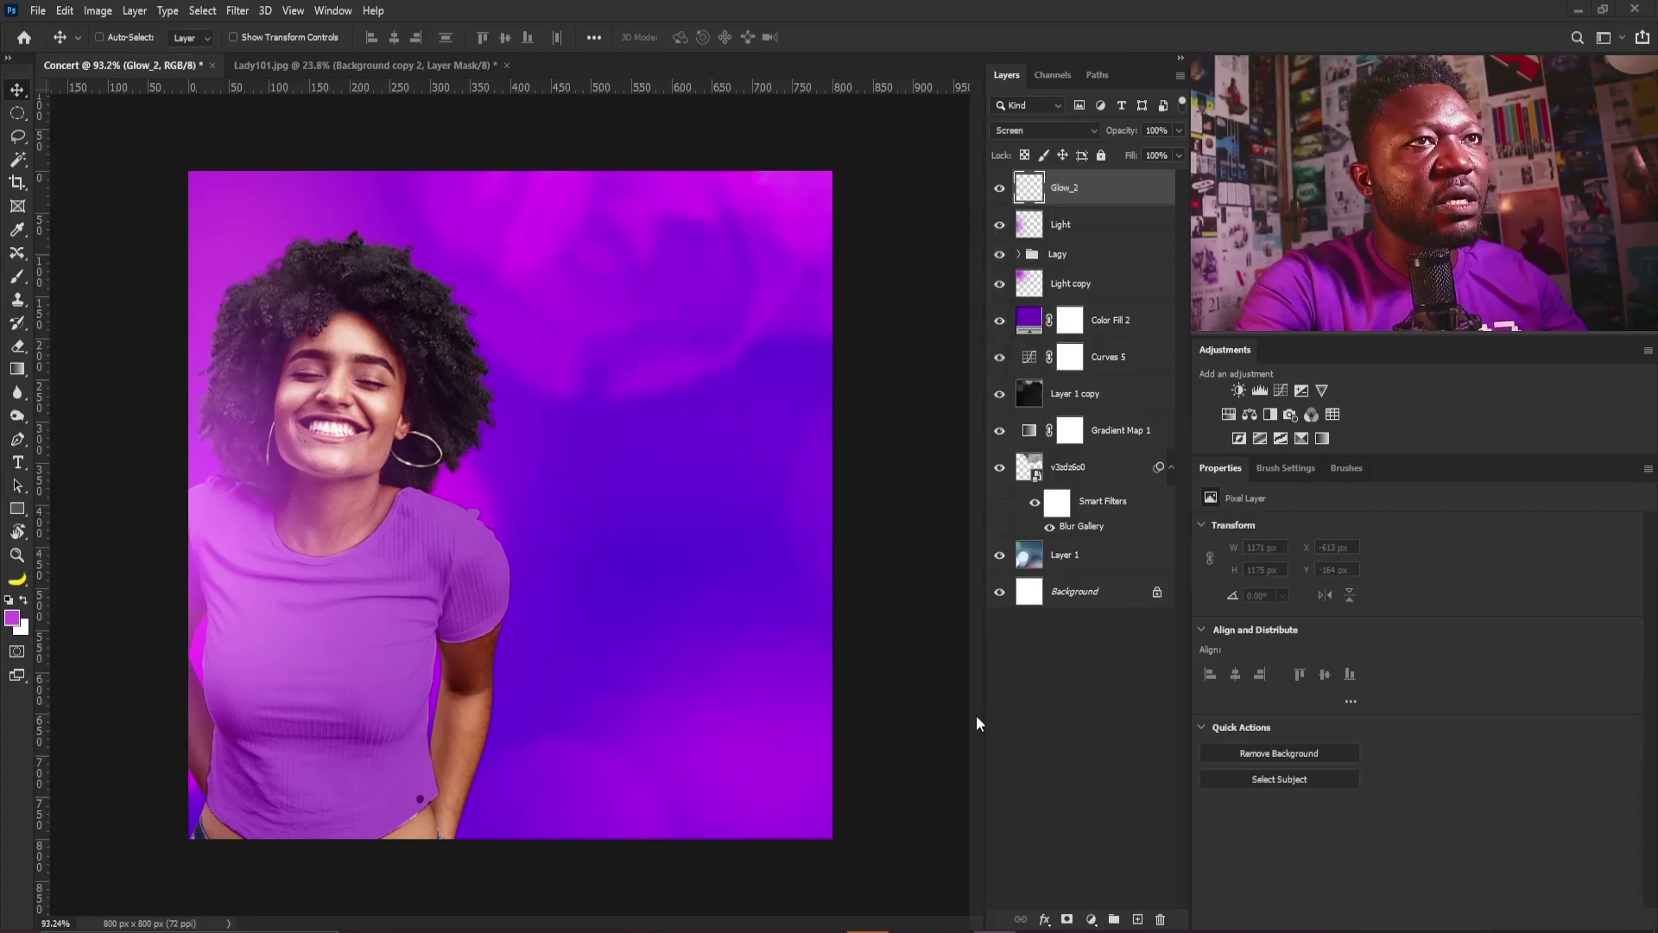
# Sample the deep blue-violet of the background and set the foreground color to 4b01b5
pyautogui.click(12, 617)
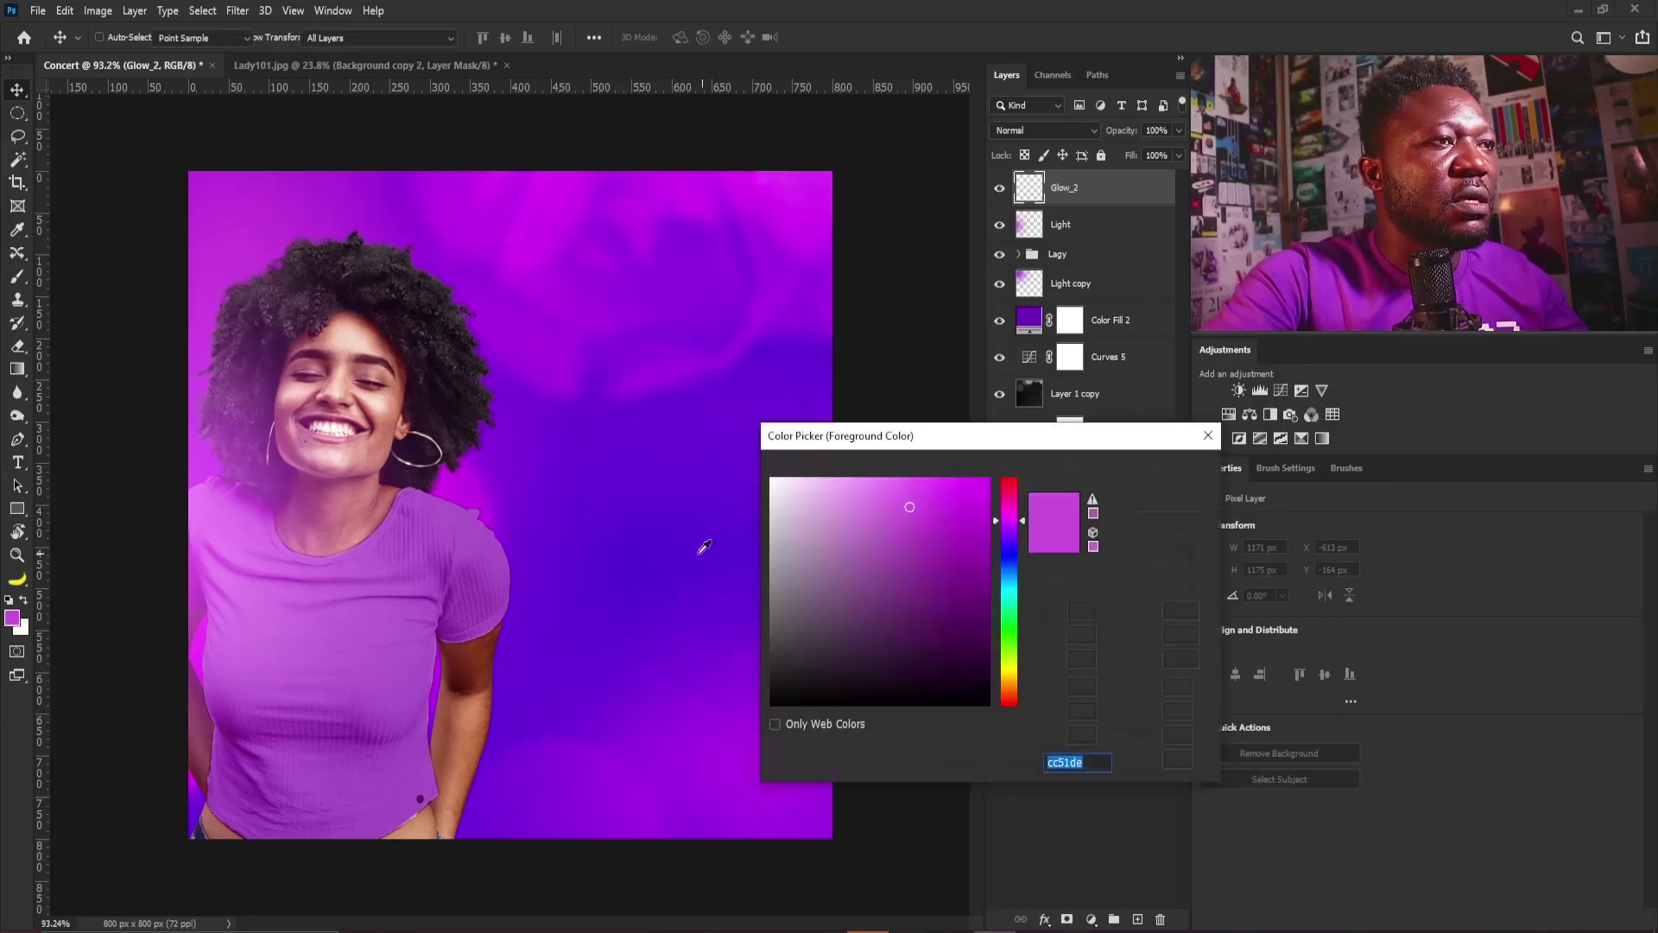
pyautogui.click(673, 539)
pyautogui.moveTo(987, 528); pyautogui.dragTo(990, 545)
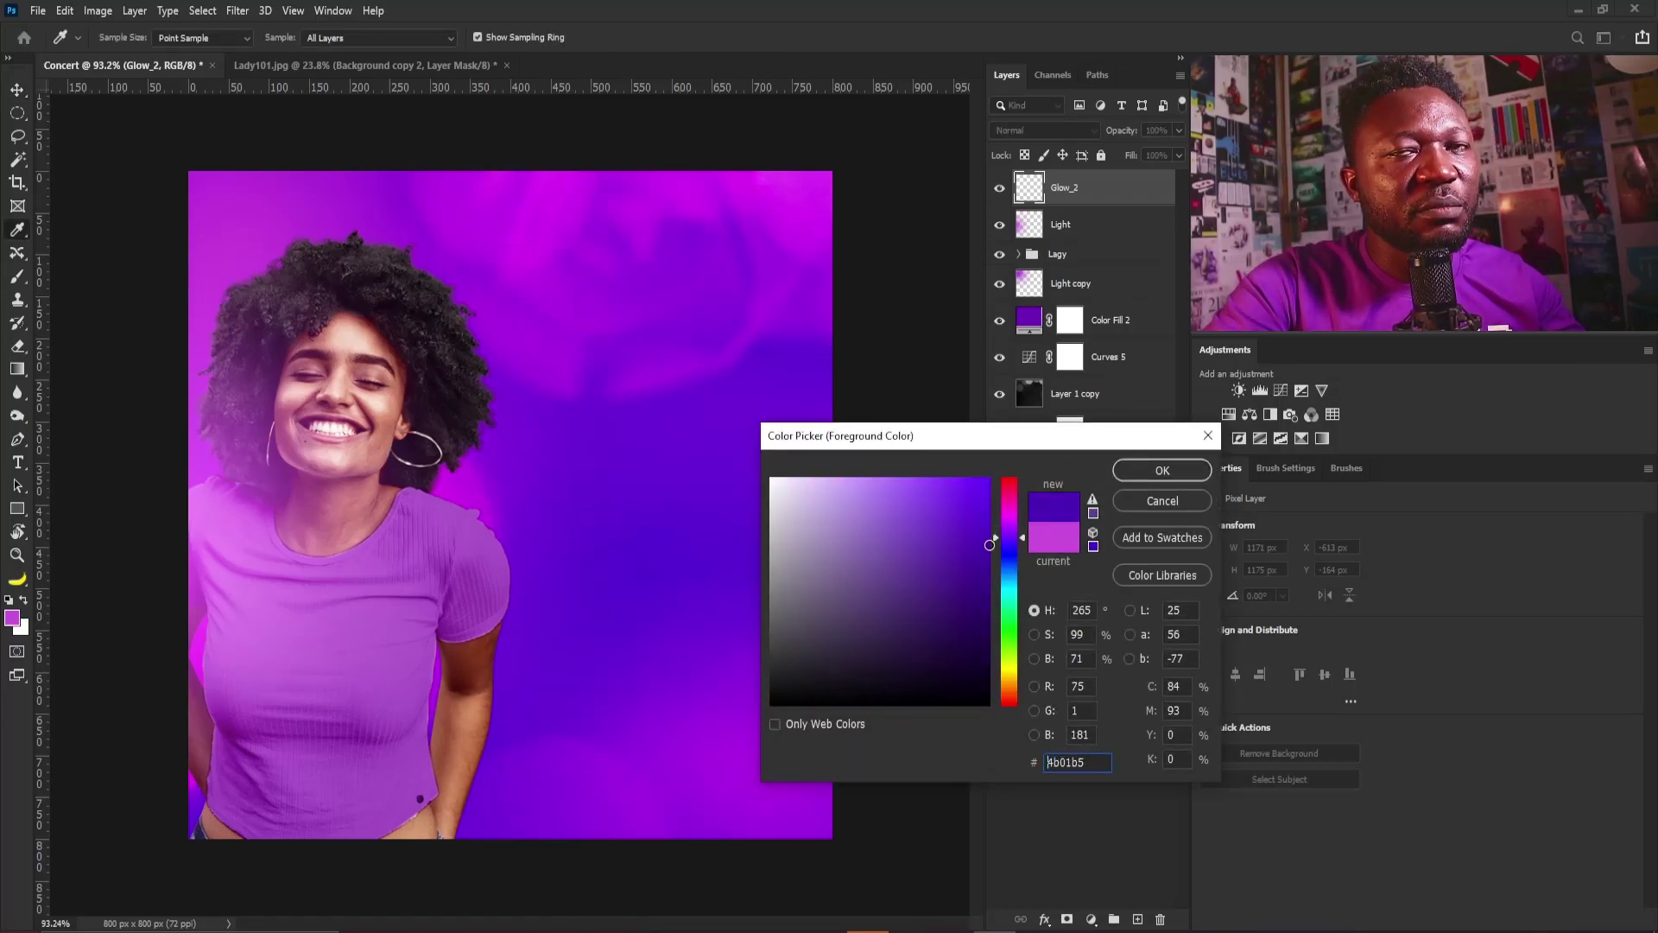
pyautogui.click(1163, 471)
# Paint a soft 200 px brush stroke across the image's bottom on the Glow_2 layer
pyautogui.press('v')
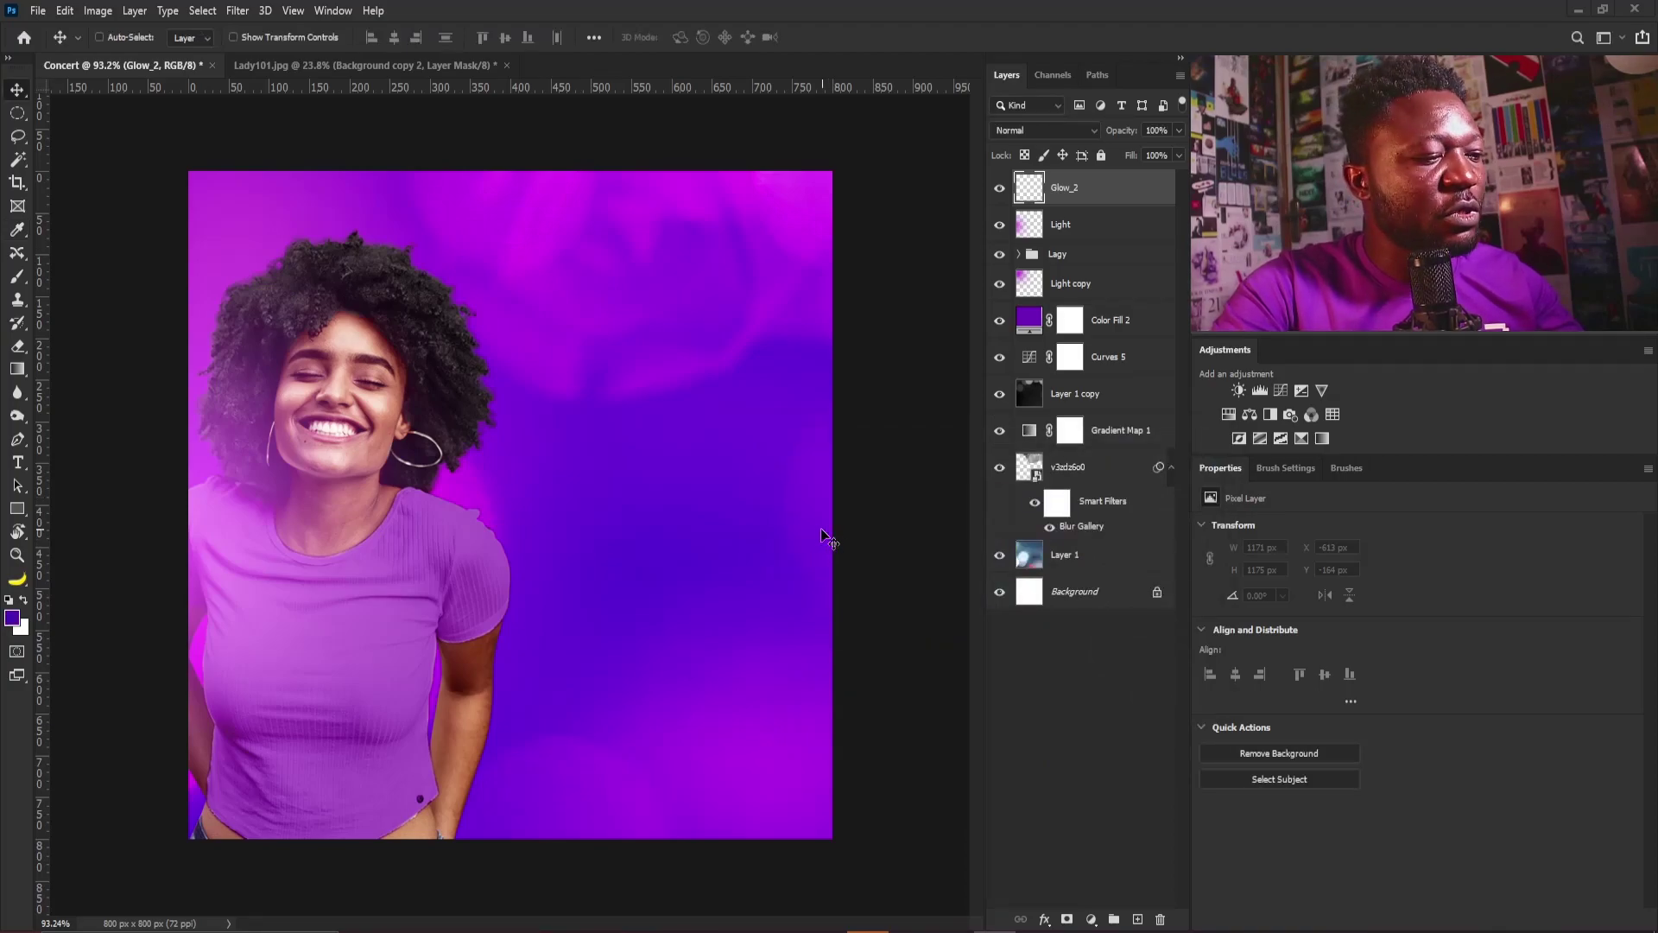
pyautogui.press('b')
pyautogui.moveTo(131, 813); pyautogui.dragTo(318, 789)
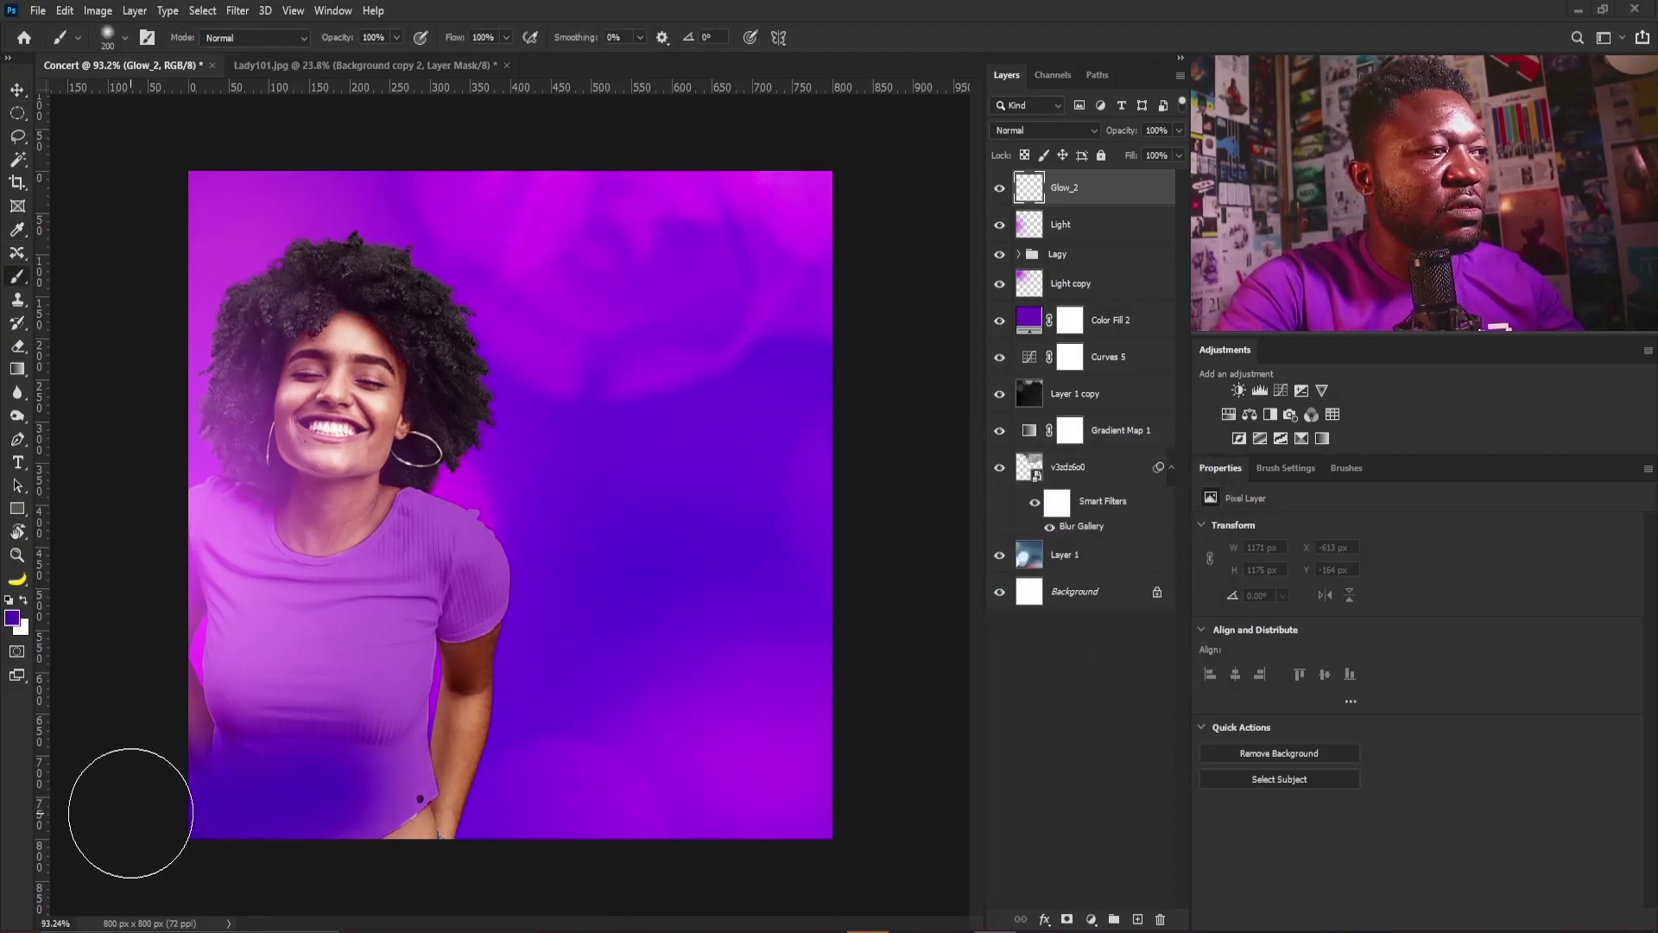
# Stretch the Glow_2 stroke to about 898 x 560 px and position it at about X -49 px, Y 451 px over the image's bottom
pyautogui.hotkey('ctrl', 't')
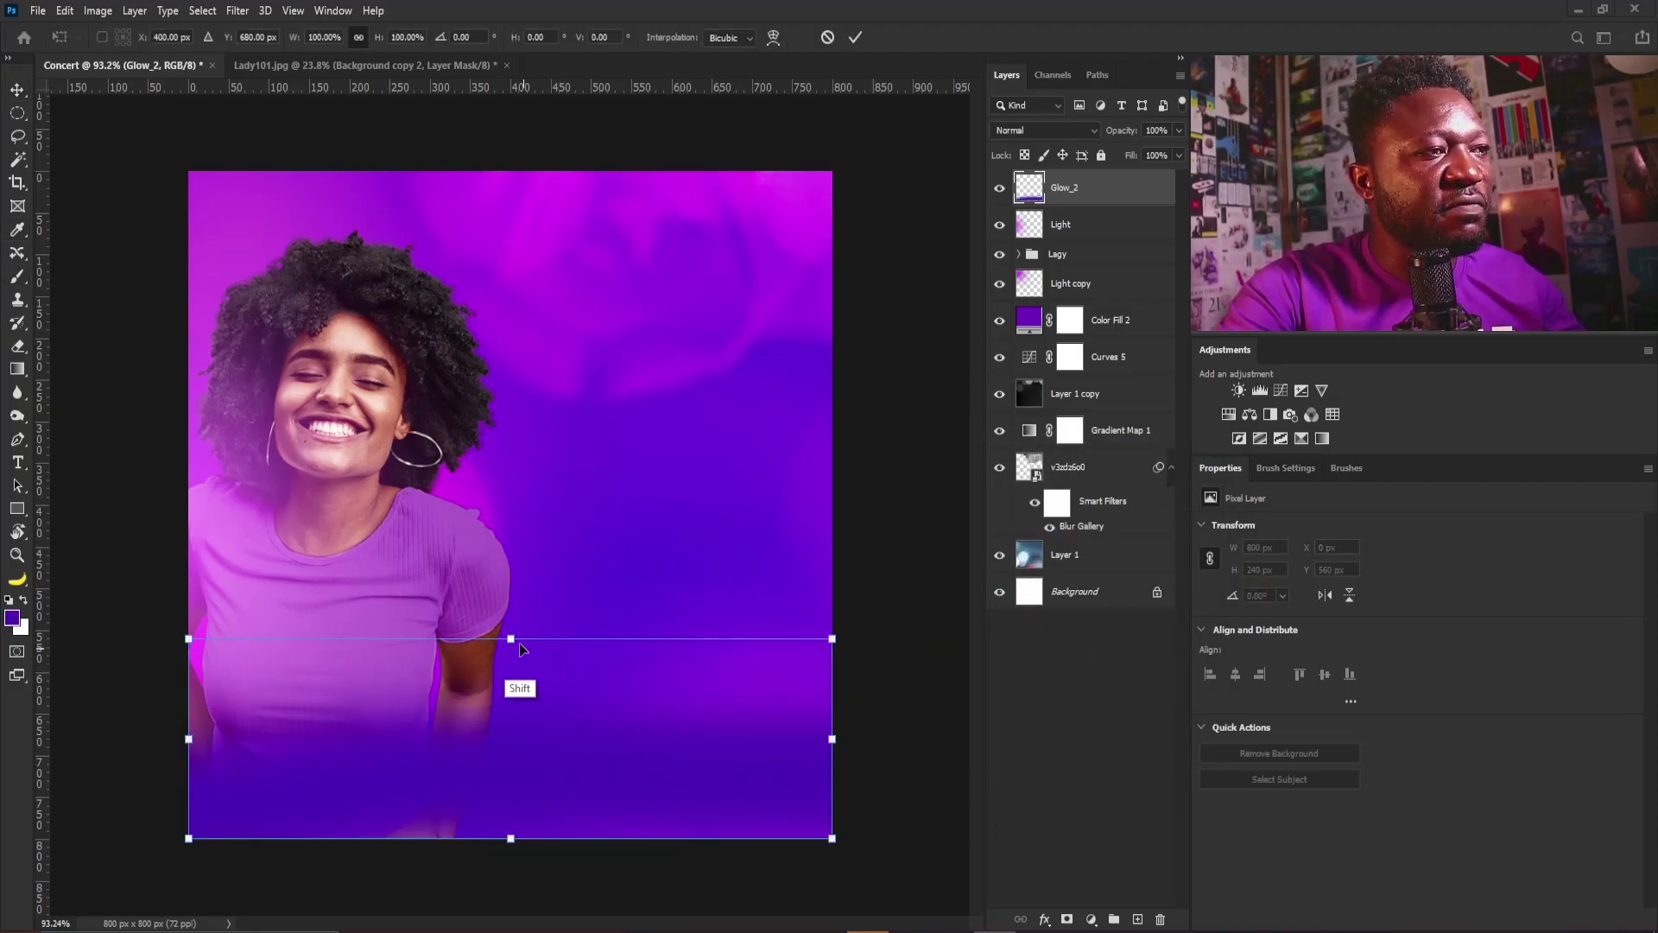
pyautogui.moveTo(511, 638); pyautogui.dragTo(510, 527)
pyautogui.moveTo(613, 684); pyautogui.dragTo(612, 764)
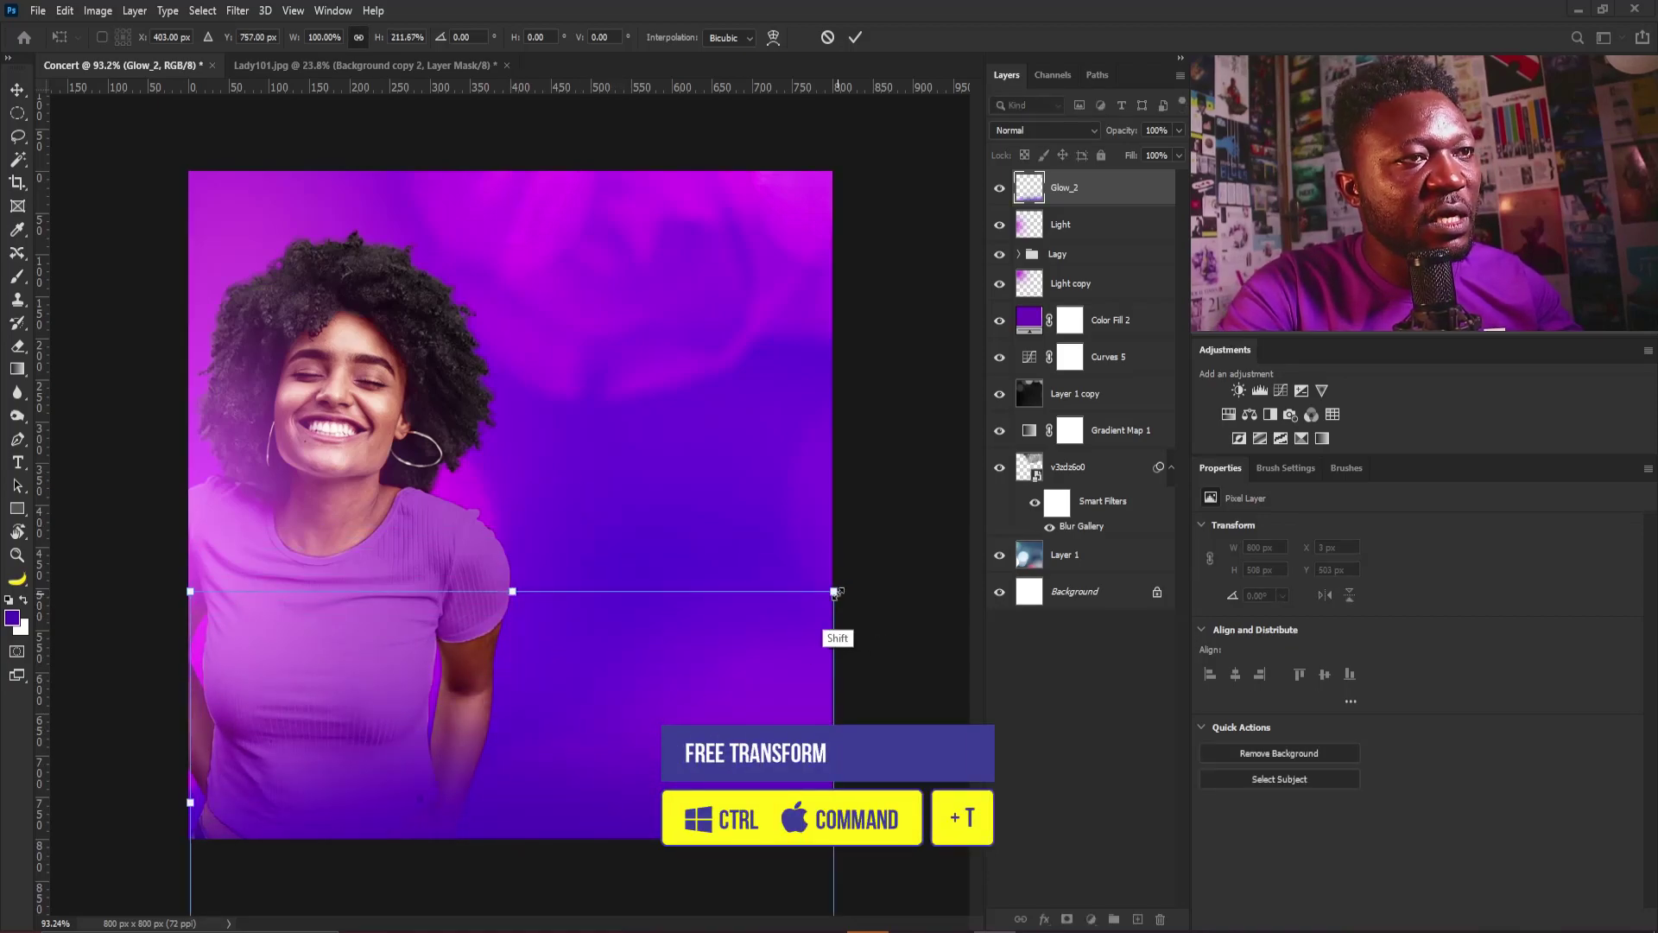
pyautogui.moveTo(834, 592); pyautogui.dragTo(873, 566)
pyautogui.moveTo(702, 736); pyautogui.dragTo(716, 727)
pyautogui.press('Return')
pyautogui.press('b')
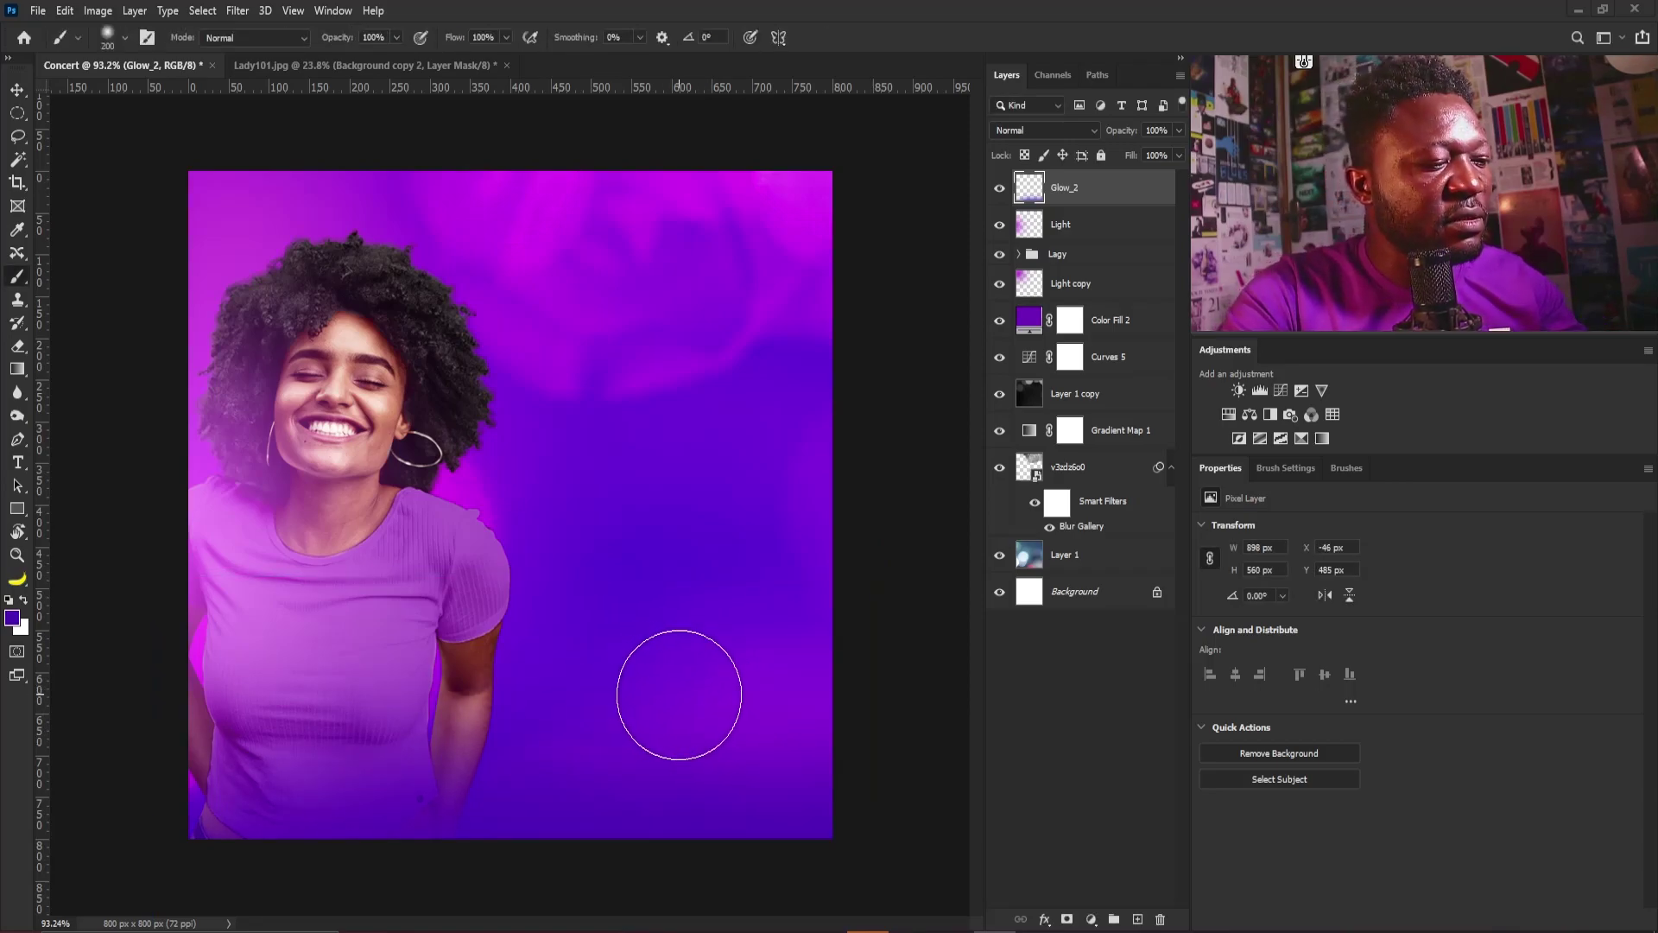
pyautogui.press('v')
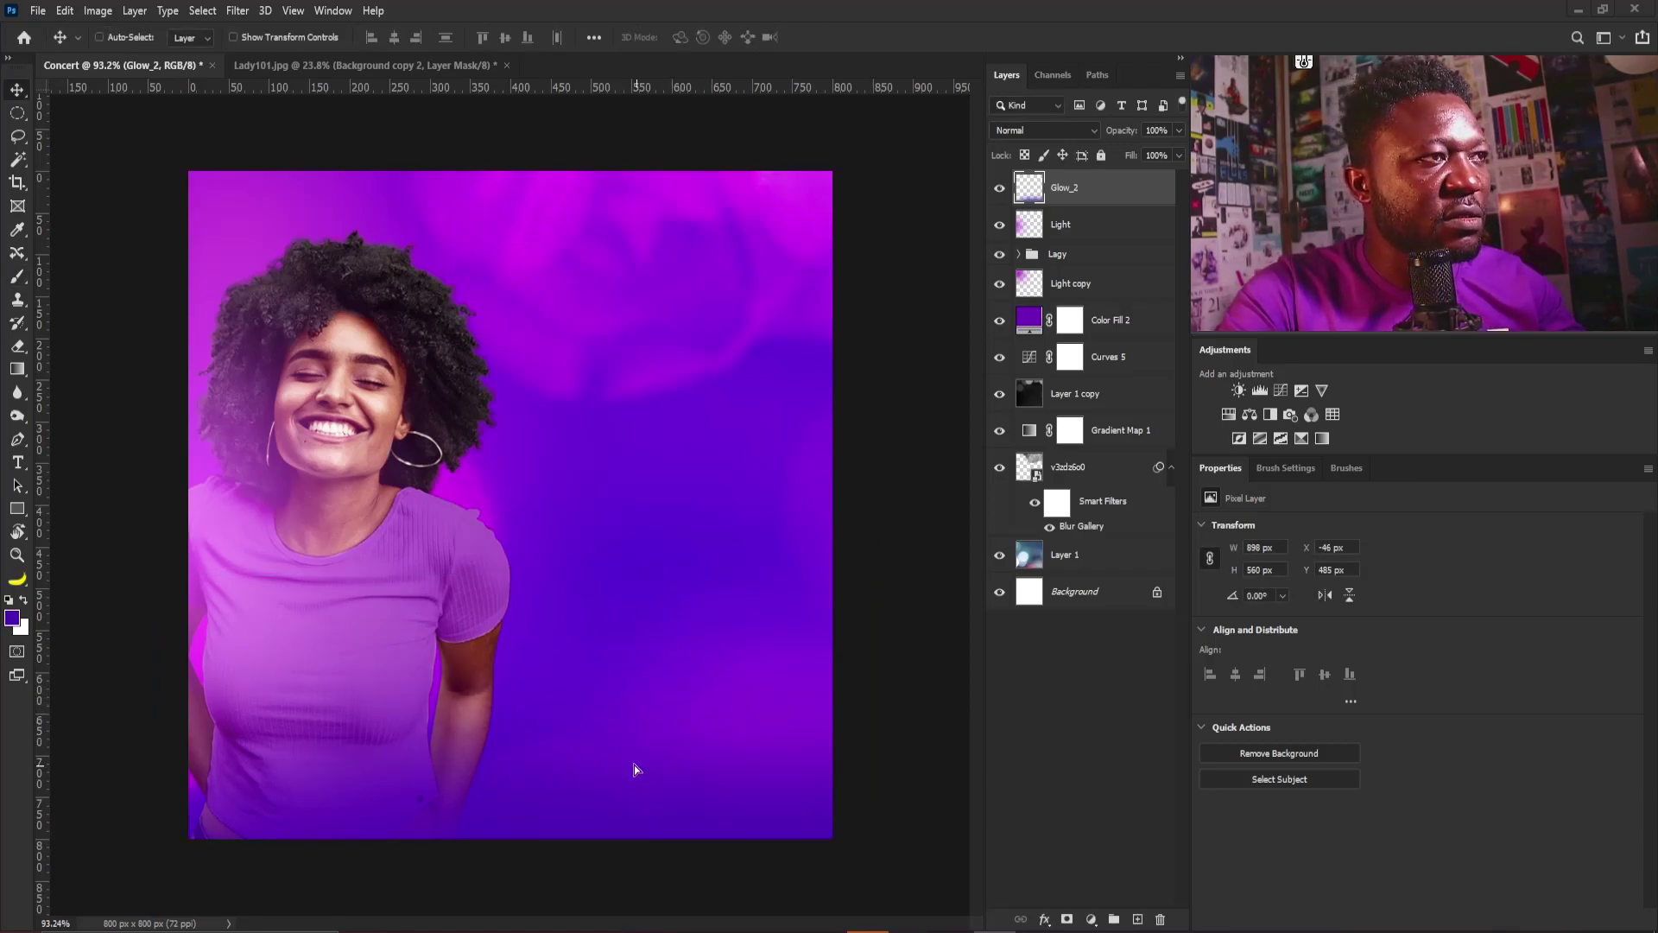
pyautogui.moveTo(634, 765); pyautogui.dragTo(646, 751)
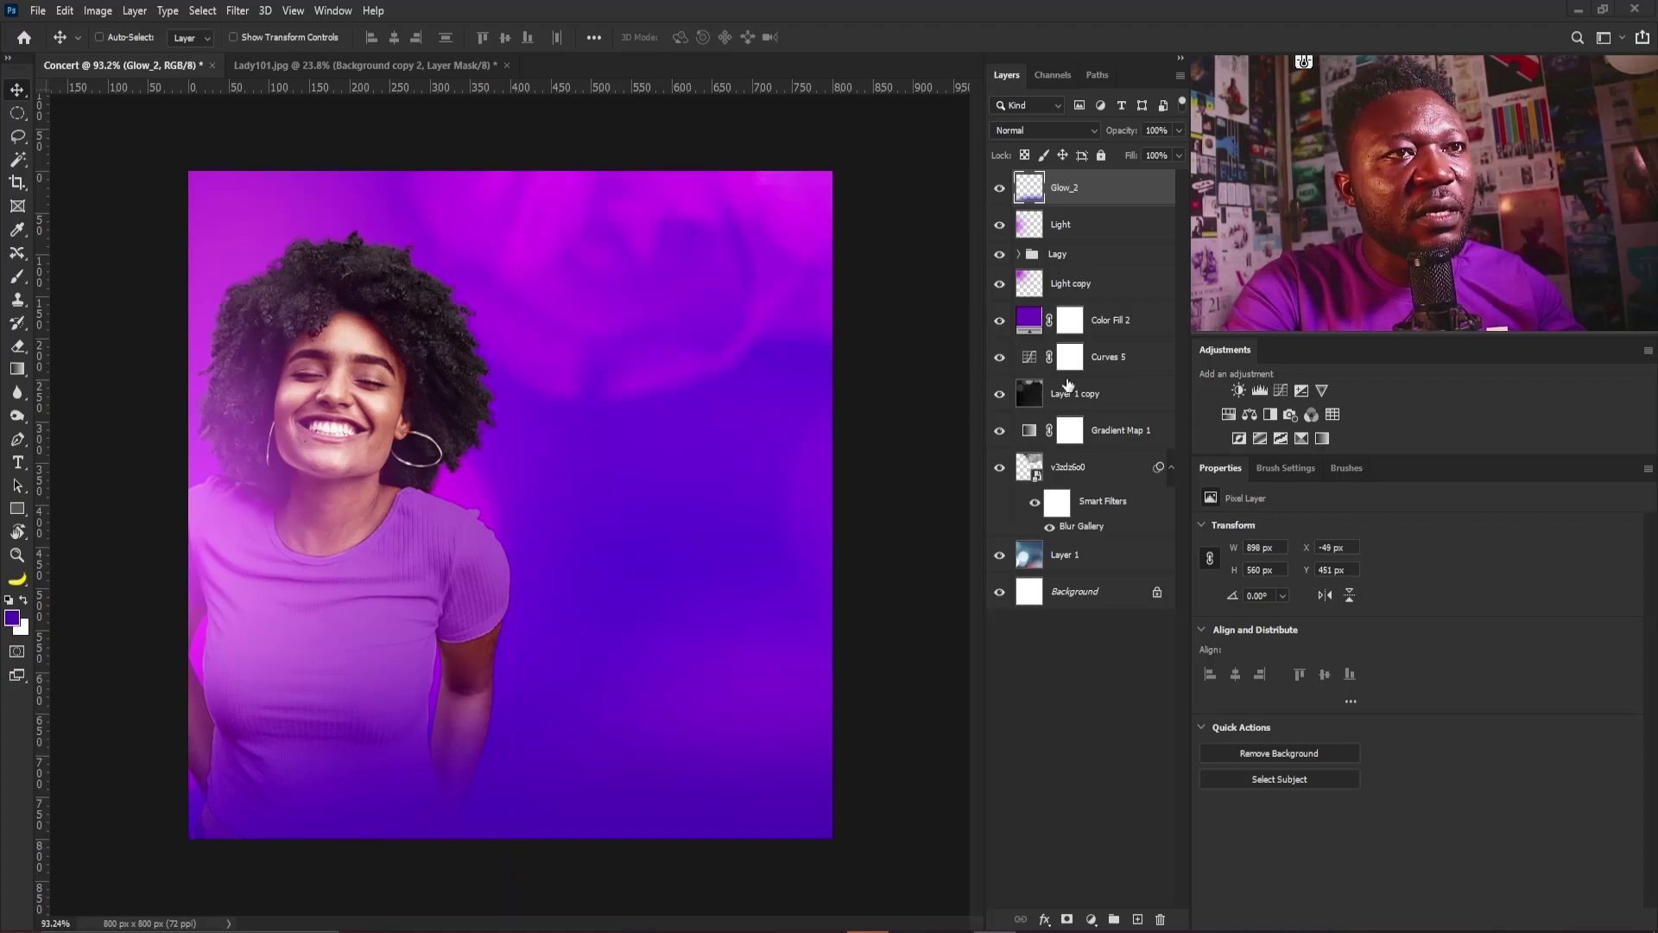
# Move the Glow_2 stroke down to about X -46 px, Y 491 px
pyautogui.click(1070, 557)
pyautogui.moveTo(757, 640); pyautogui.dragTo(743, 586)
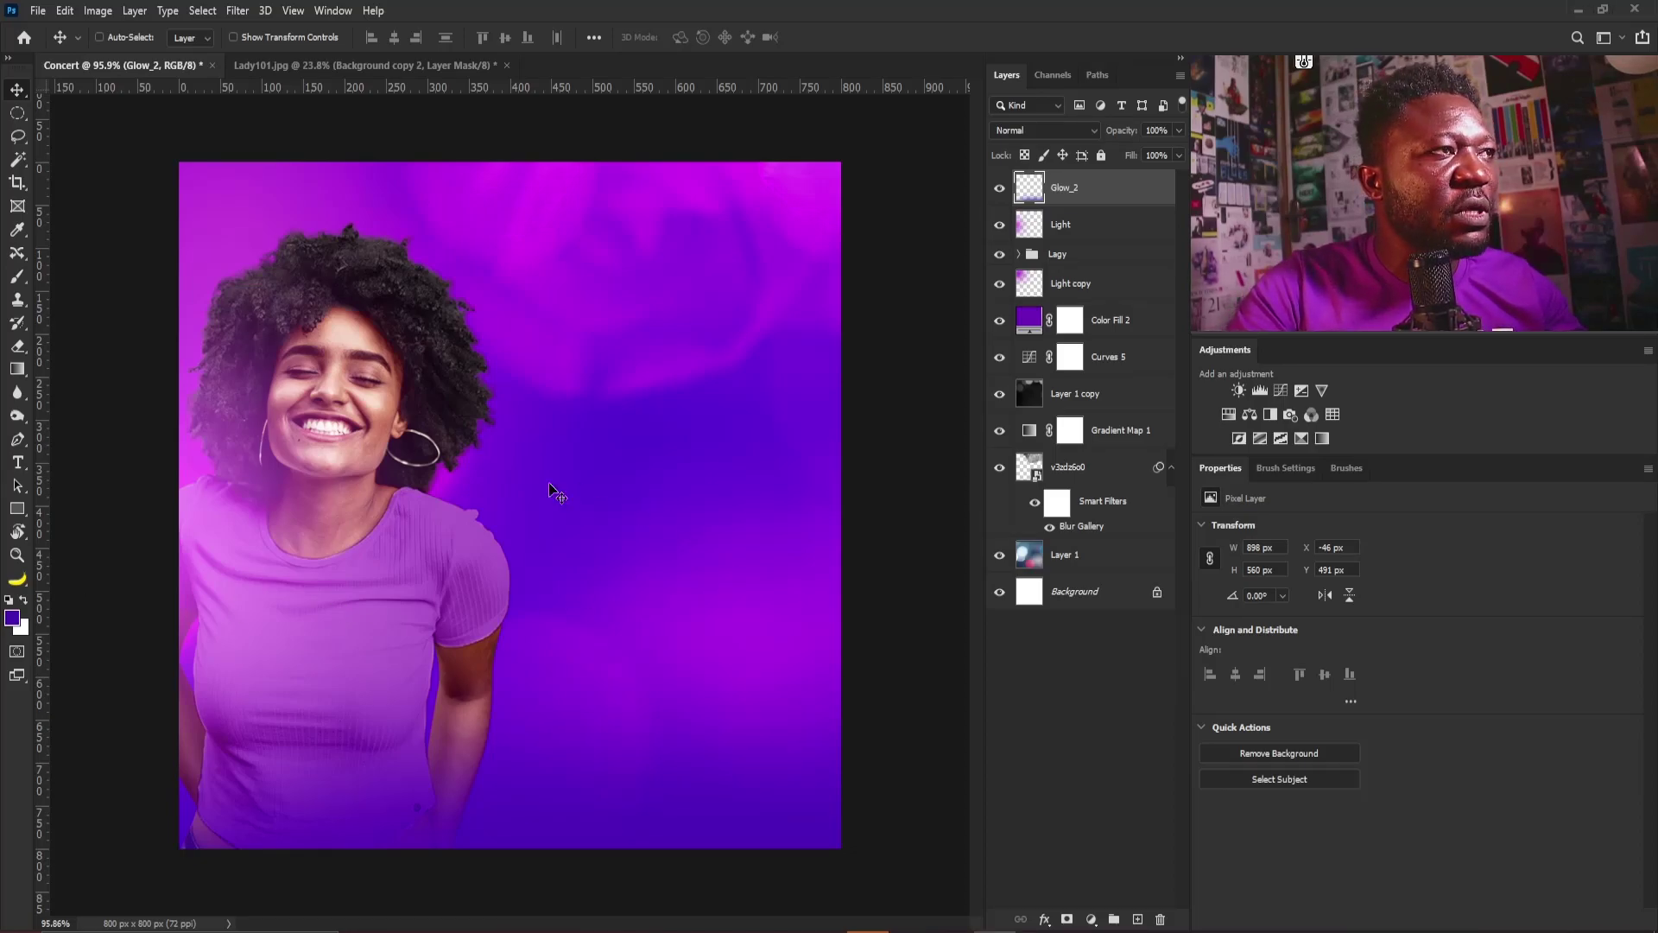
# Place guitar.png, rotate it to -105°, enlarge it to about 131%, and position it over the image's lower-left corner
pyautogui.moveTo(894, 577); pyautogui.dragTo(496, 358)
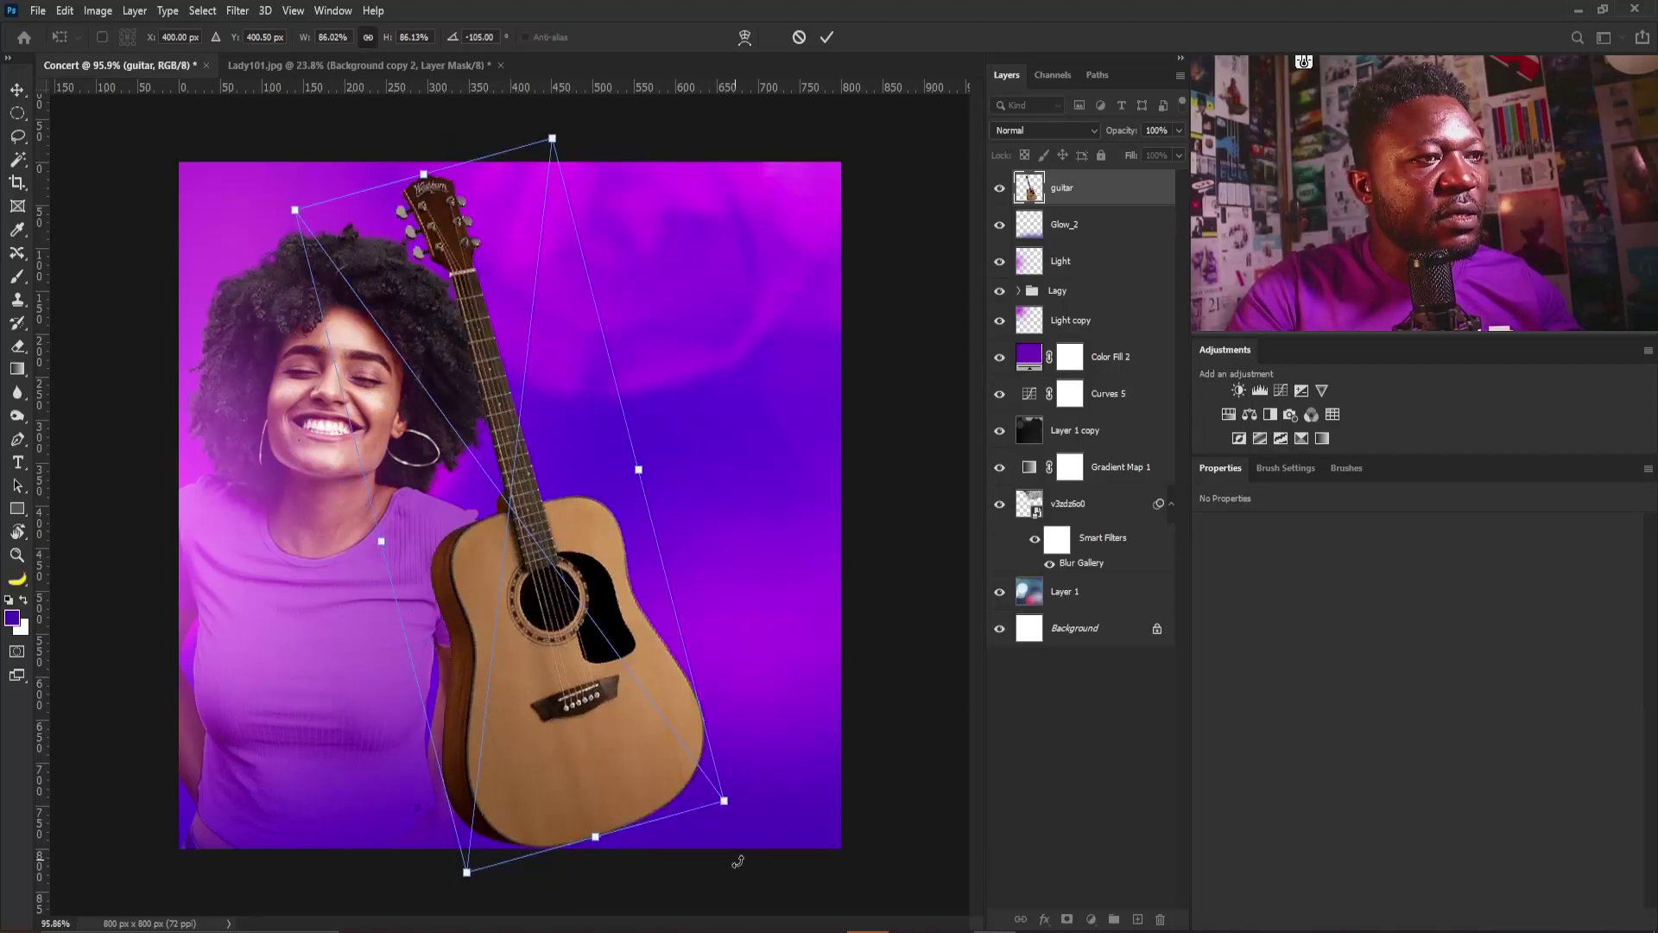
pyautogui.moveTo(729, 806); pyautogui.dragTo(915, 903)
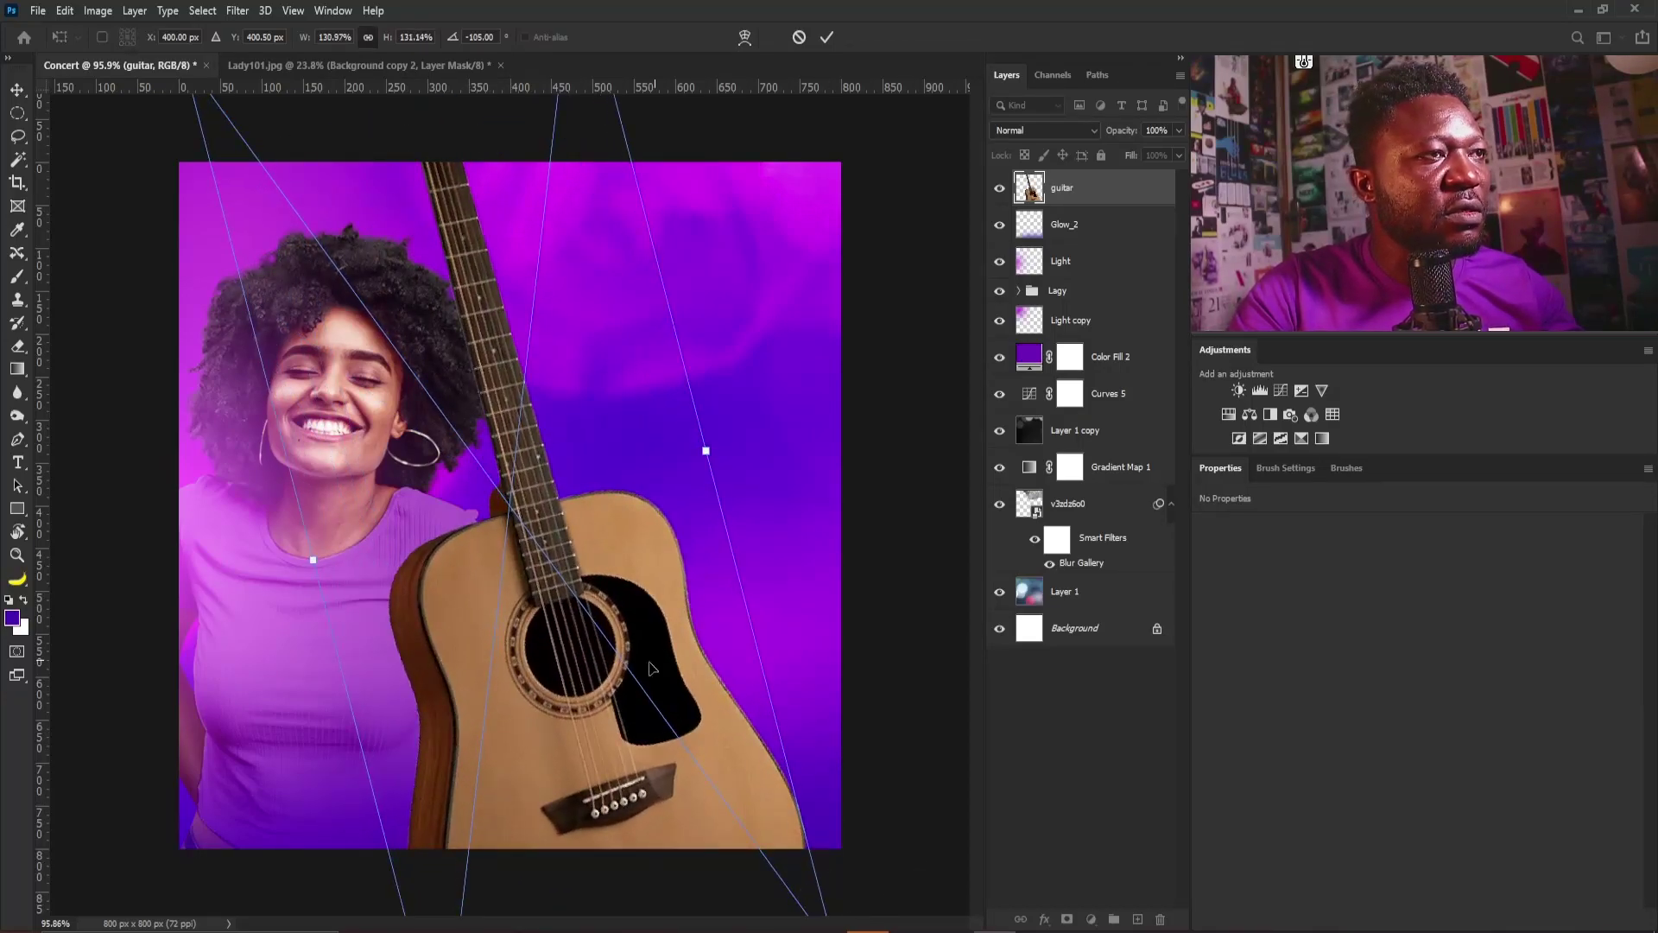
pyautogui.moveTo(649, 665); pyautogui.dragTo(385, 736)
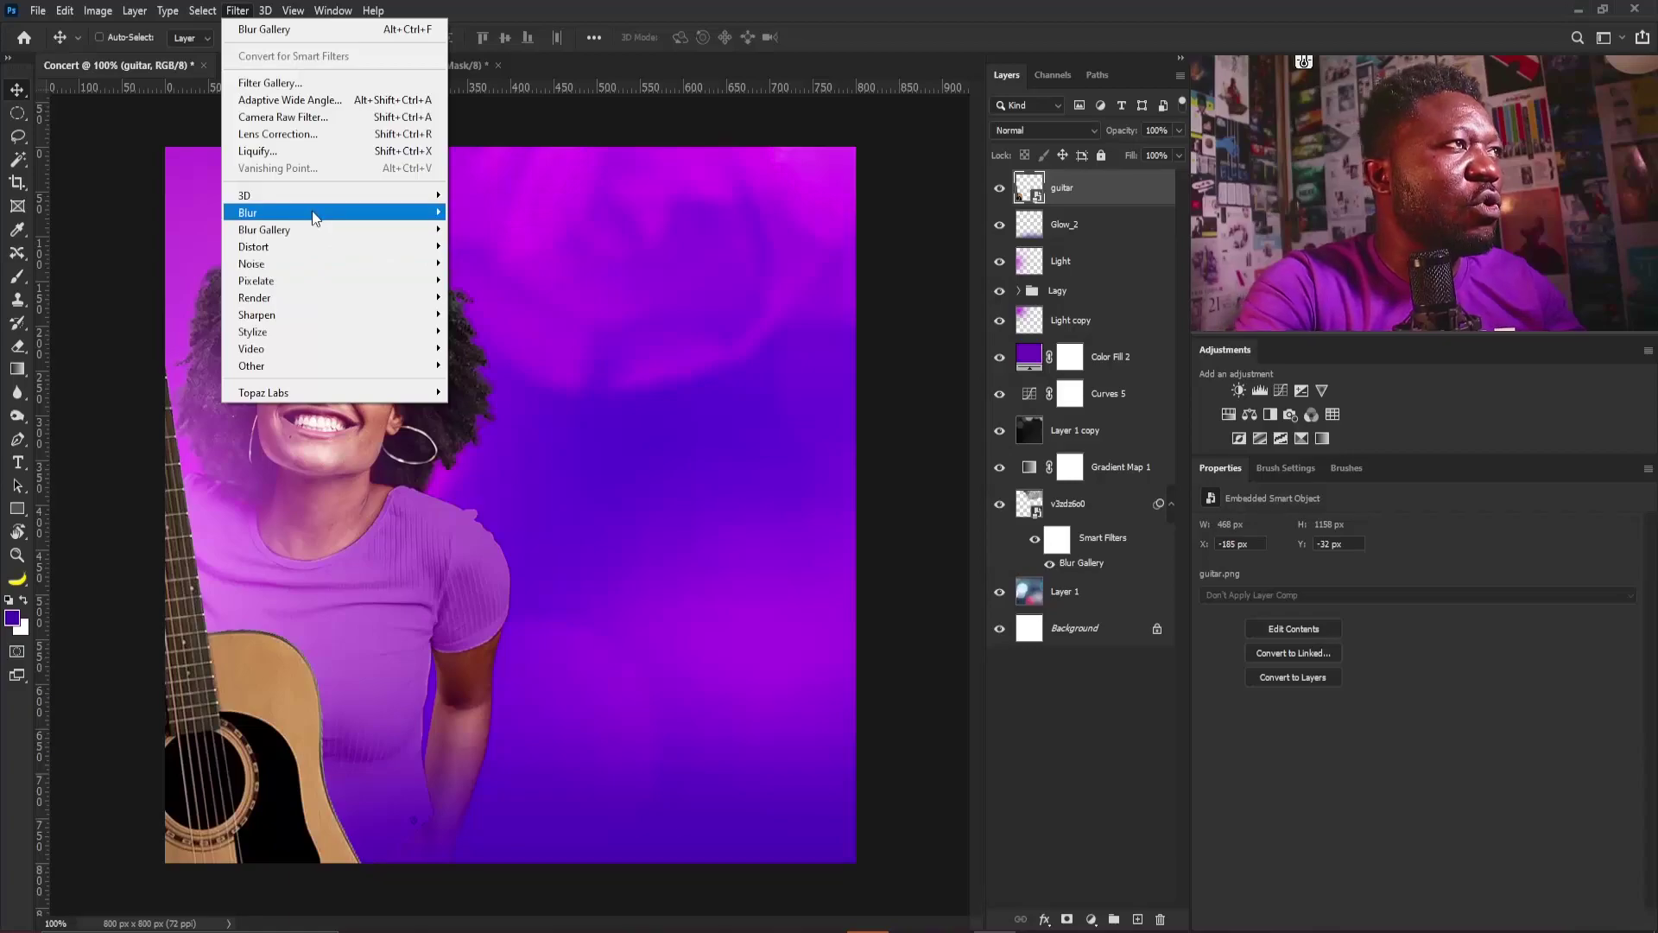
# Apply a 7 px Field Blur to the guitar layer
pyautogui.moveTo(341, 242)
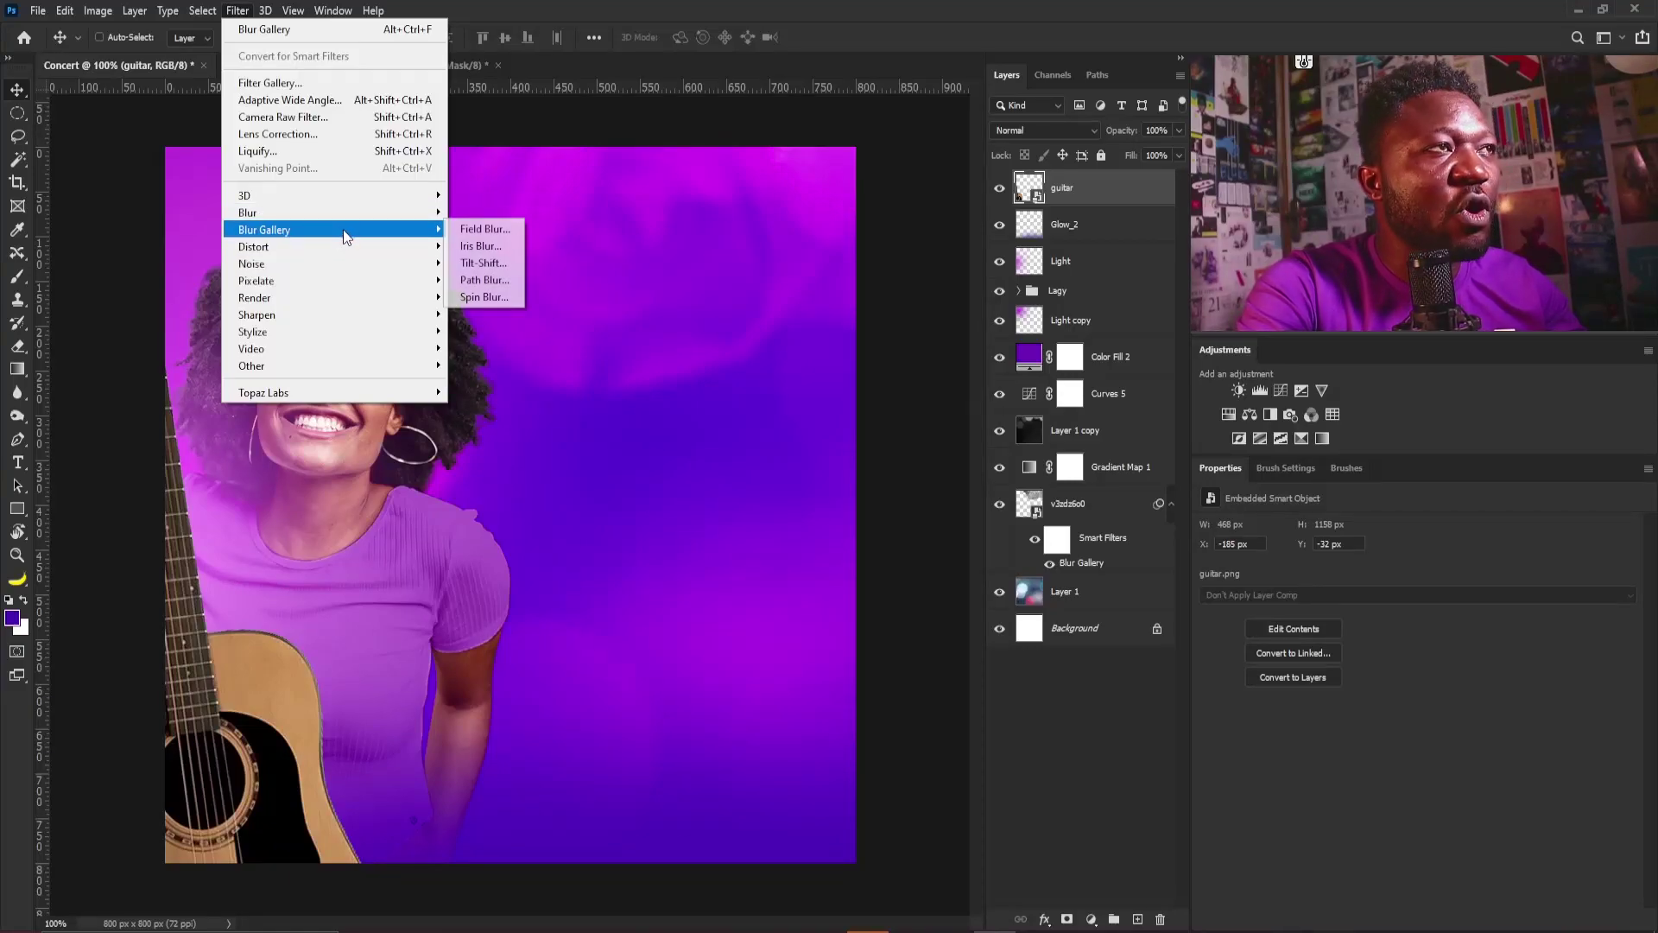
pyautogui.click(493, 229)
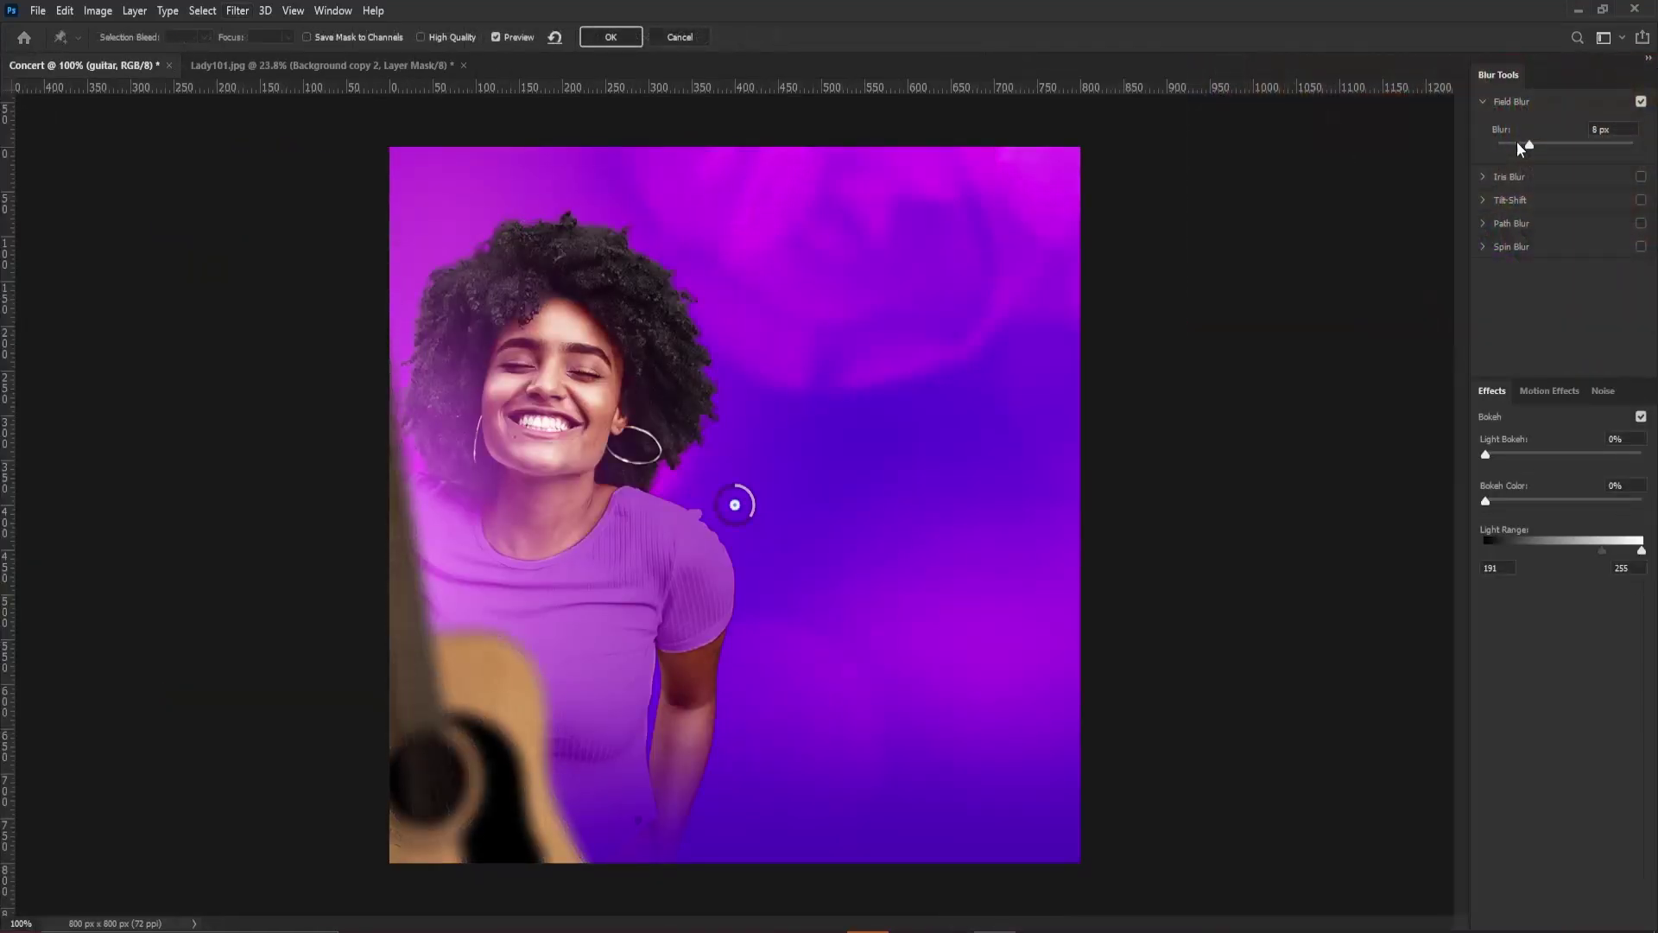
pyautogui.moveTo(1514, 144); pyautogui.dragTo(1516, 145)
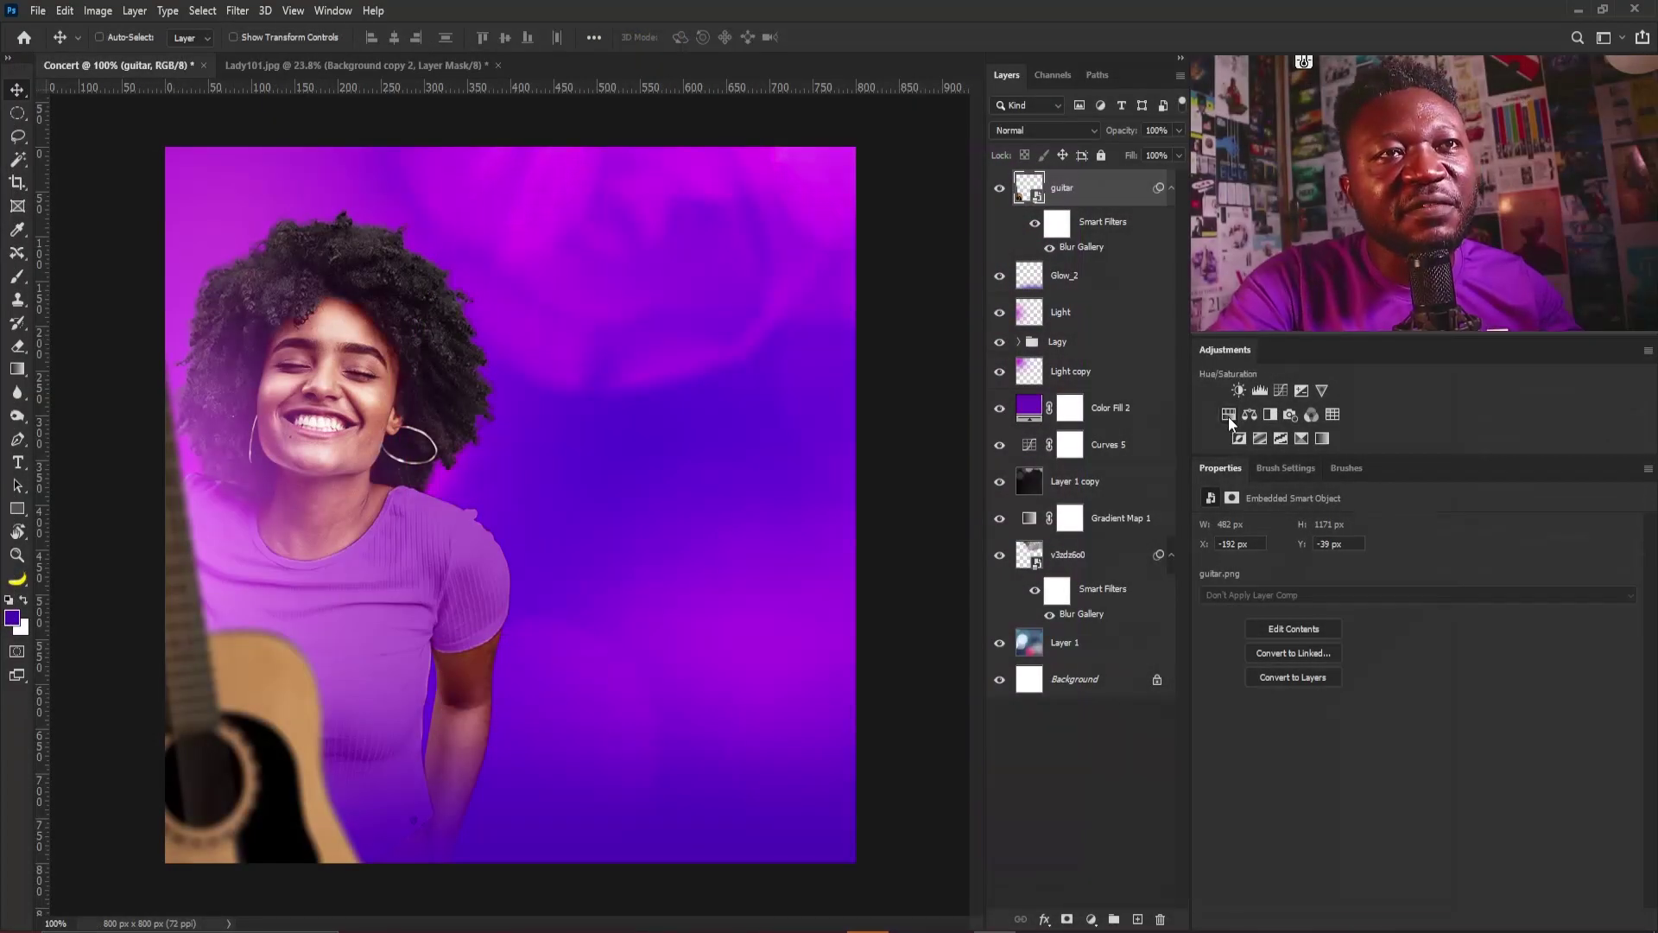
# Clip a Hue/Saturation adjustment to the guitar with Colorize on, Hue 289 and Saturation 53
pyautogui.click(1229, 415)
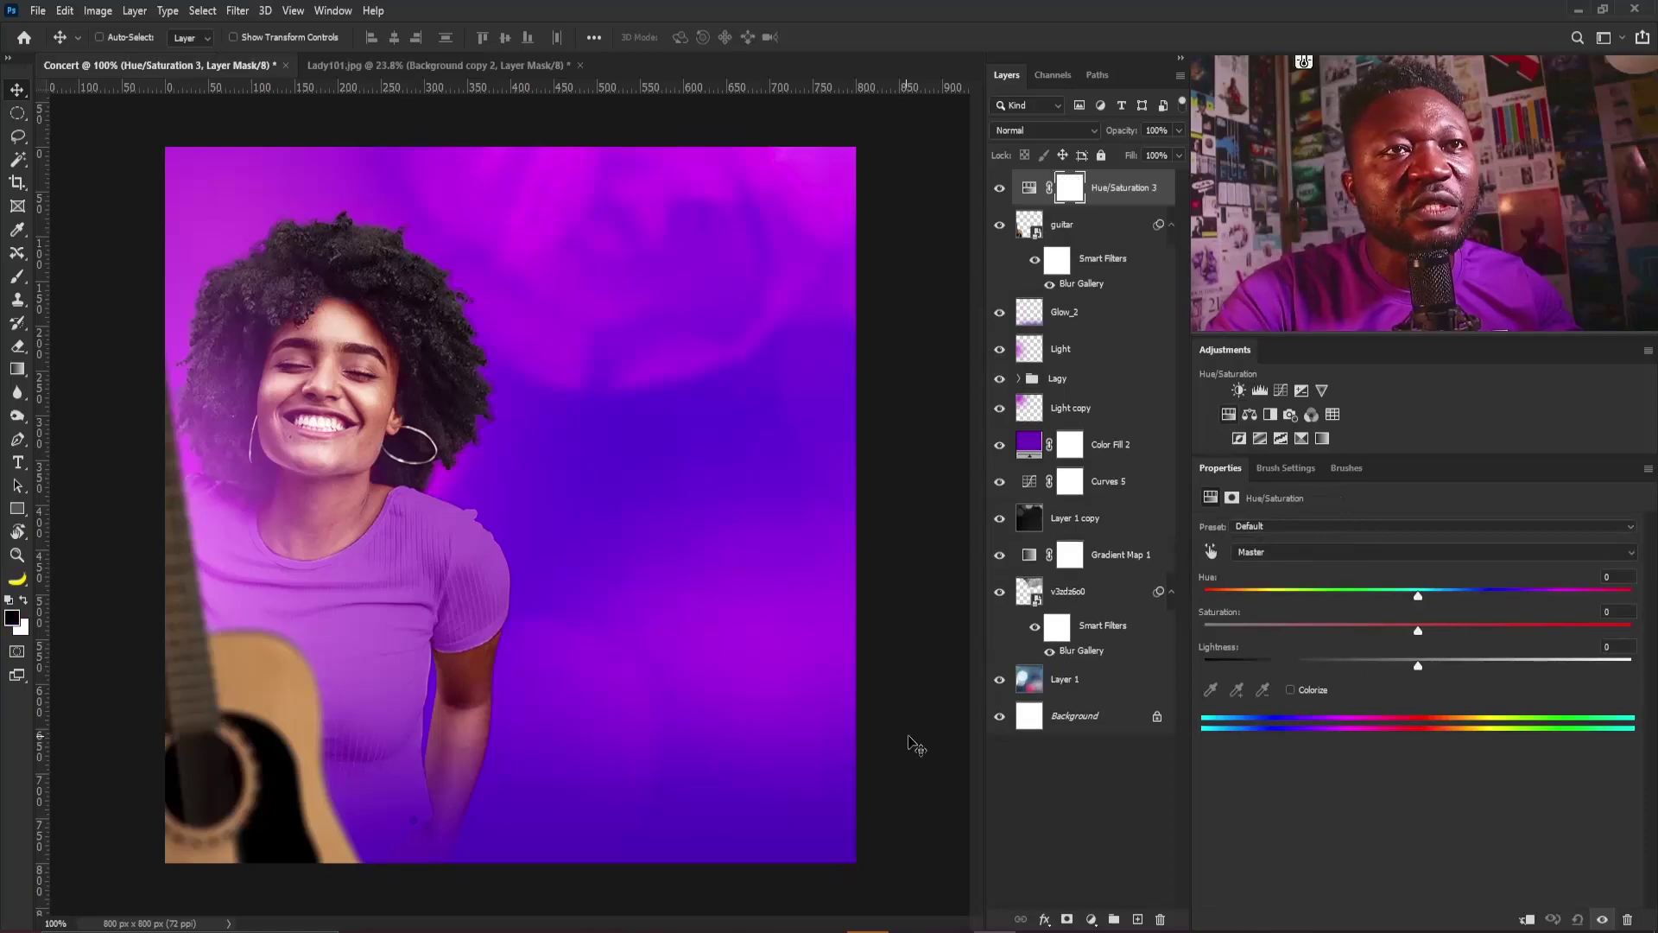
pyautogui.click(1526, 919)
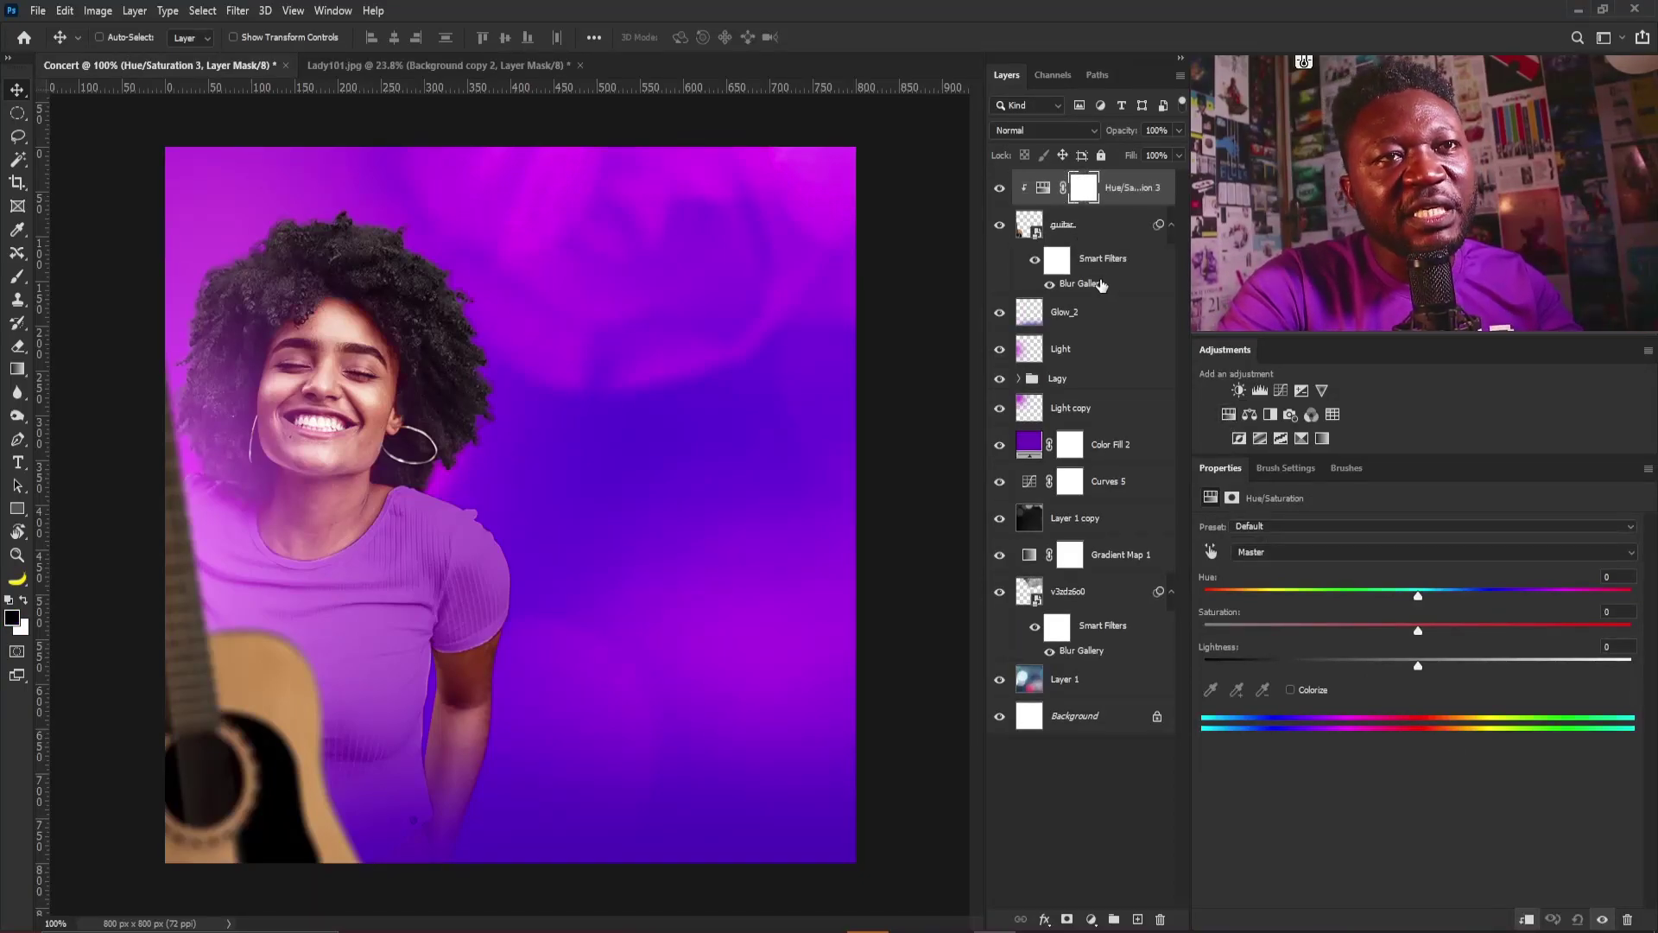
pyautogui.click(1291, 689)
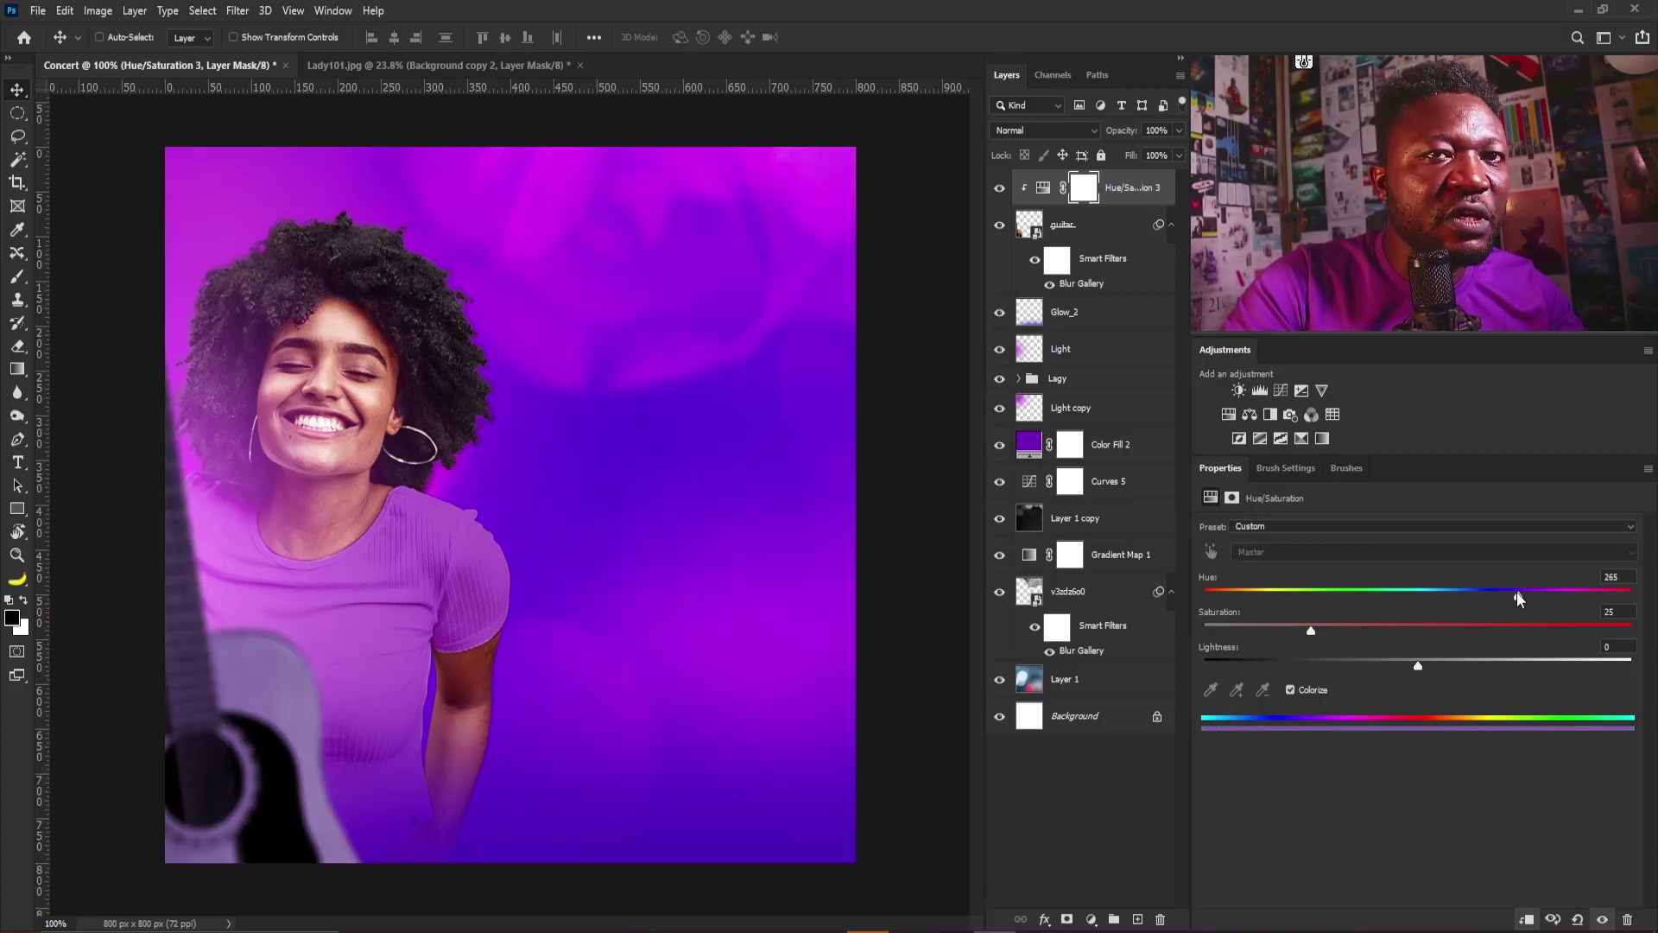
pyautogui.moveTo(1517, 592); pyautogui.dragTo(1546, 596)
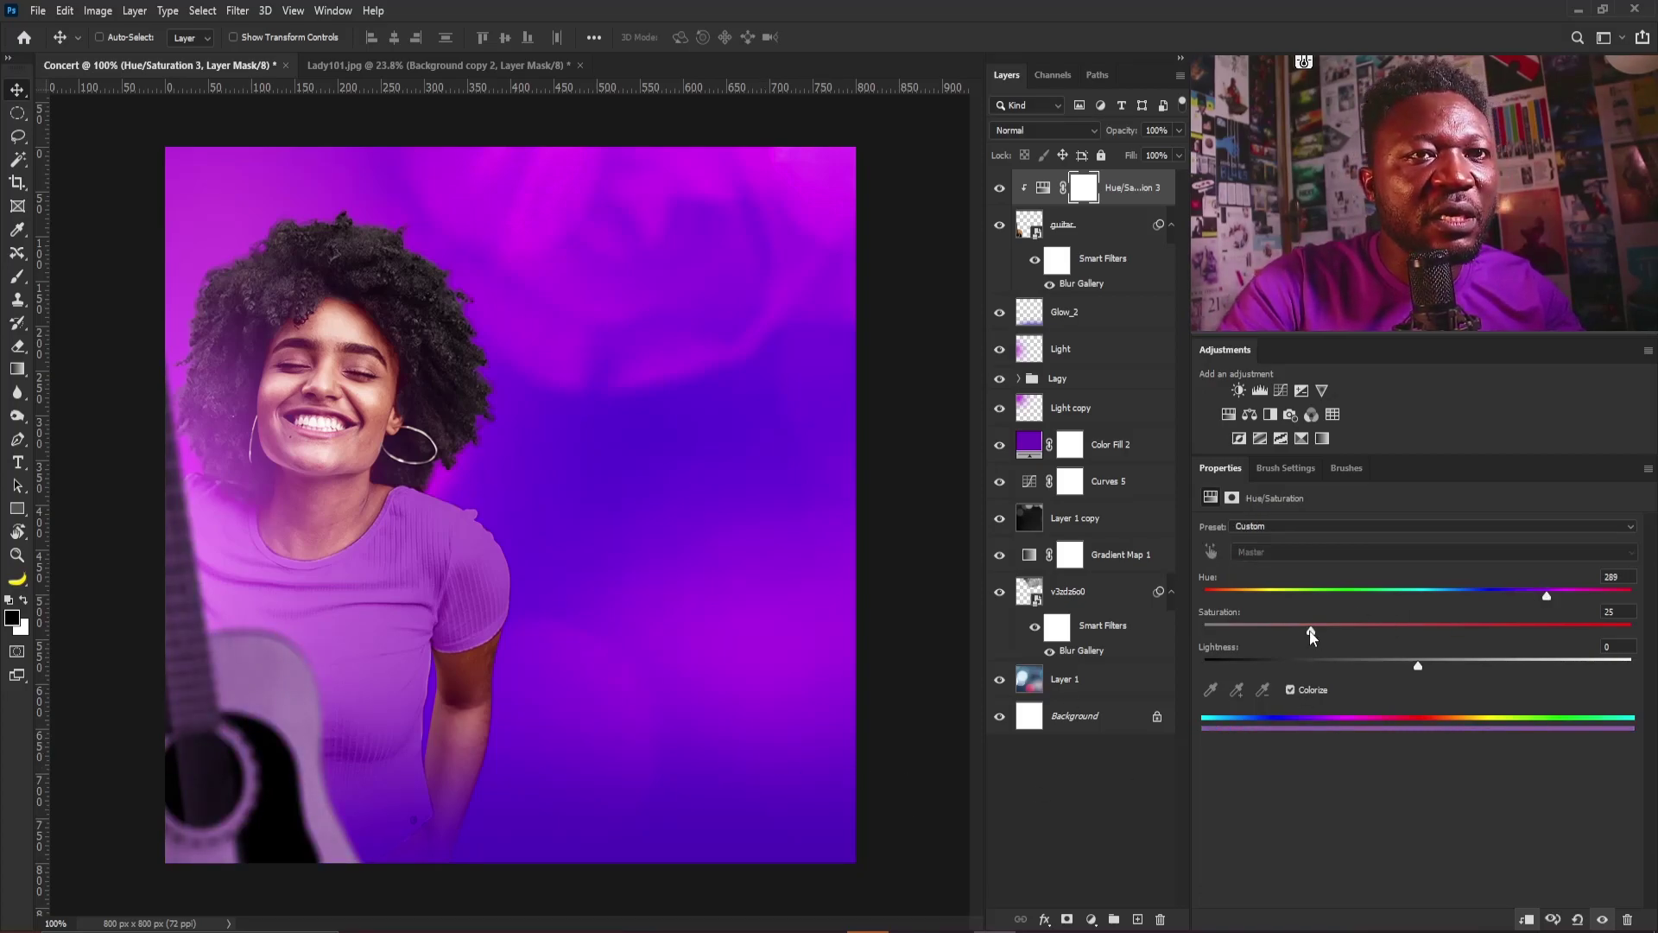
pyautogui.moveTo(1314, 631); pyautogui.dragTo(1432, 627)
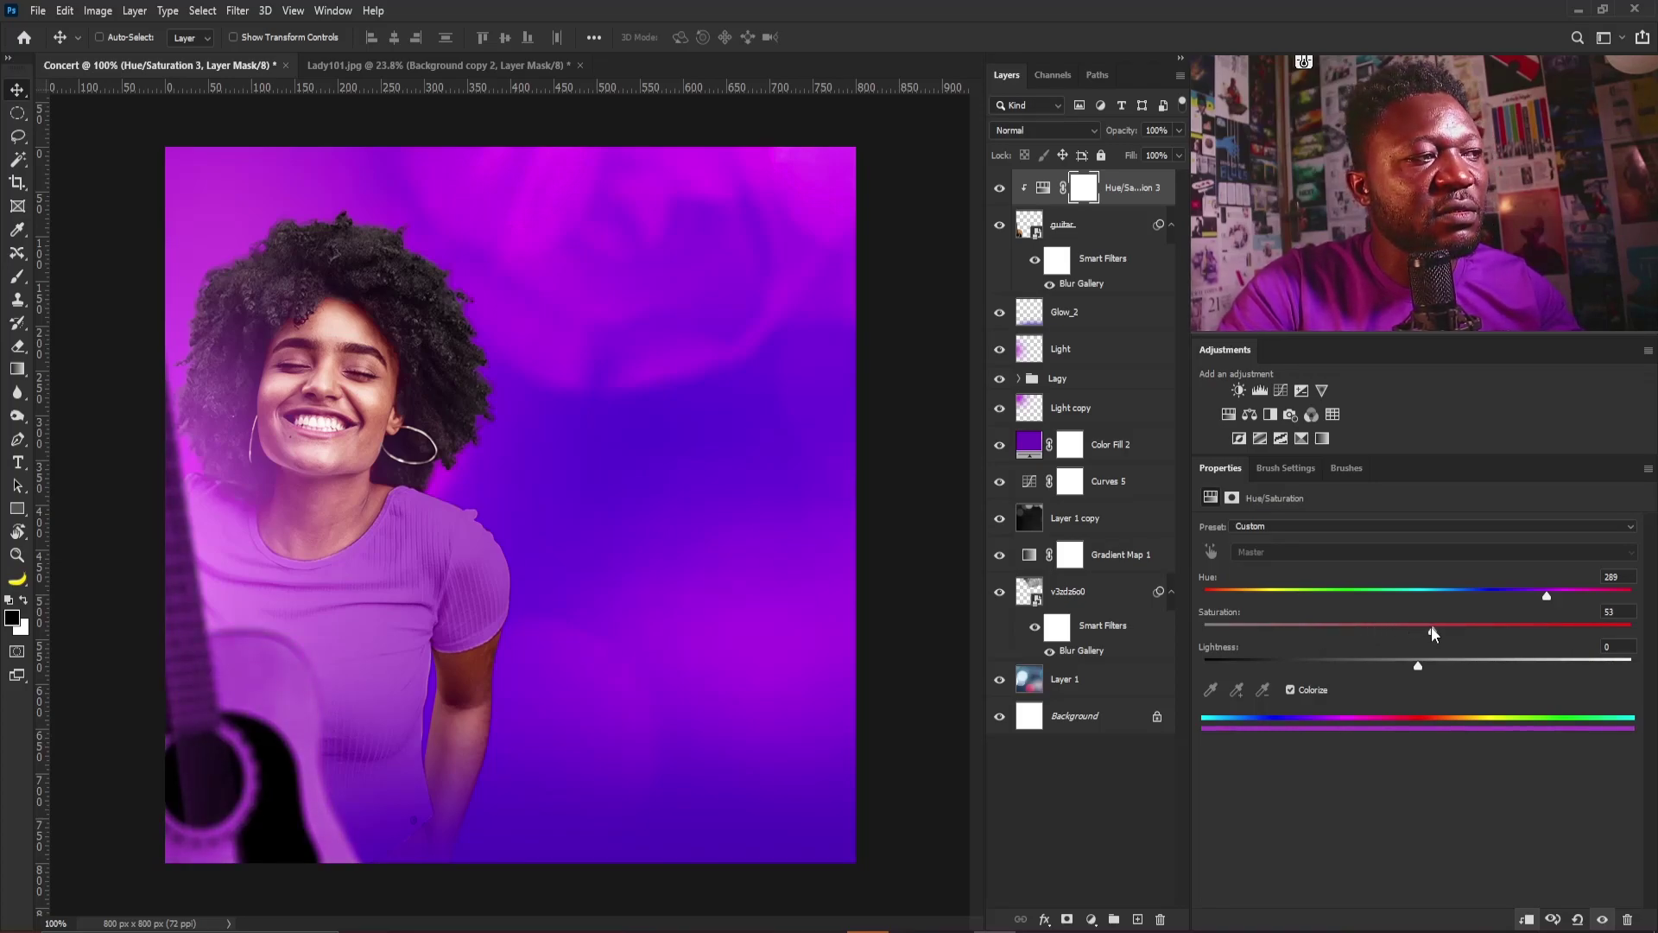
# Add a clipped Curves adjustment directly above the guitar, lowering the white point and setting a midpoint at input 151, output 117
pyautogui.click(1084, 235)
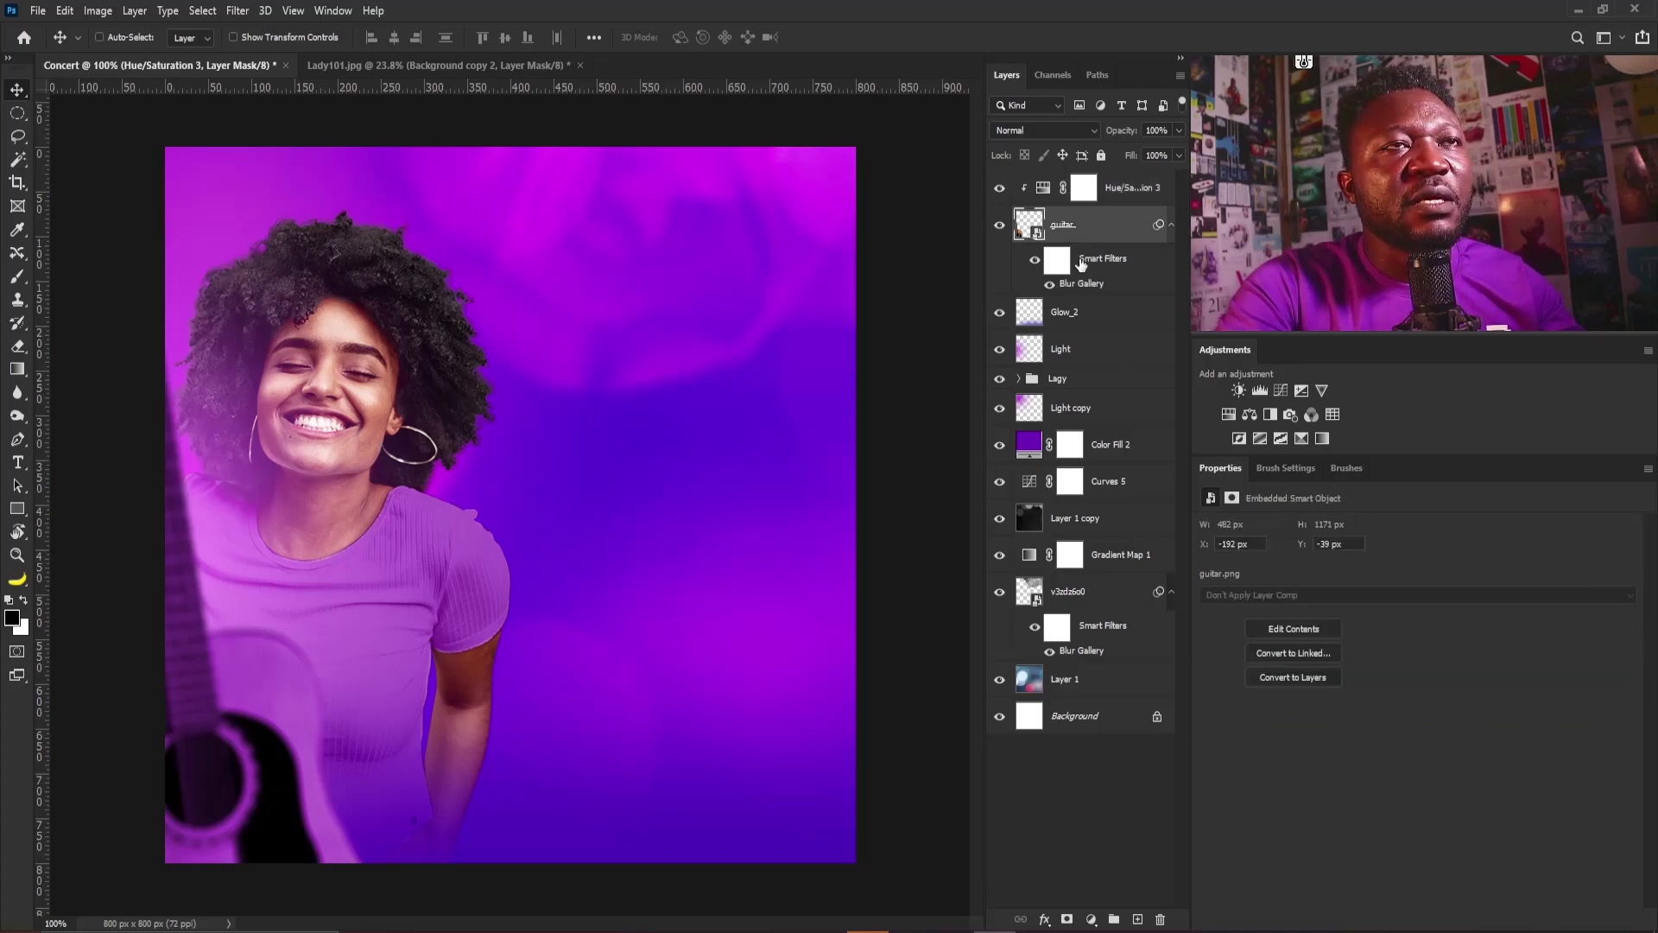
pyautogui.click(1282, 390)
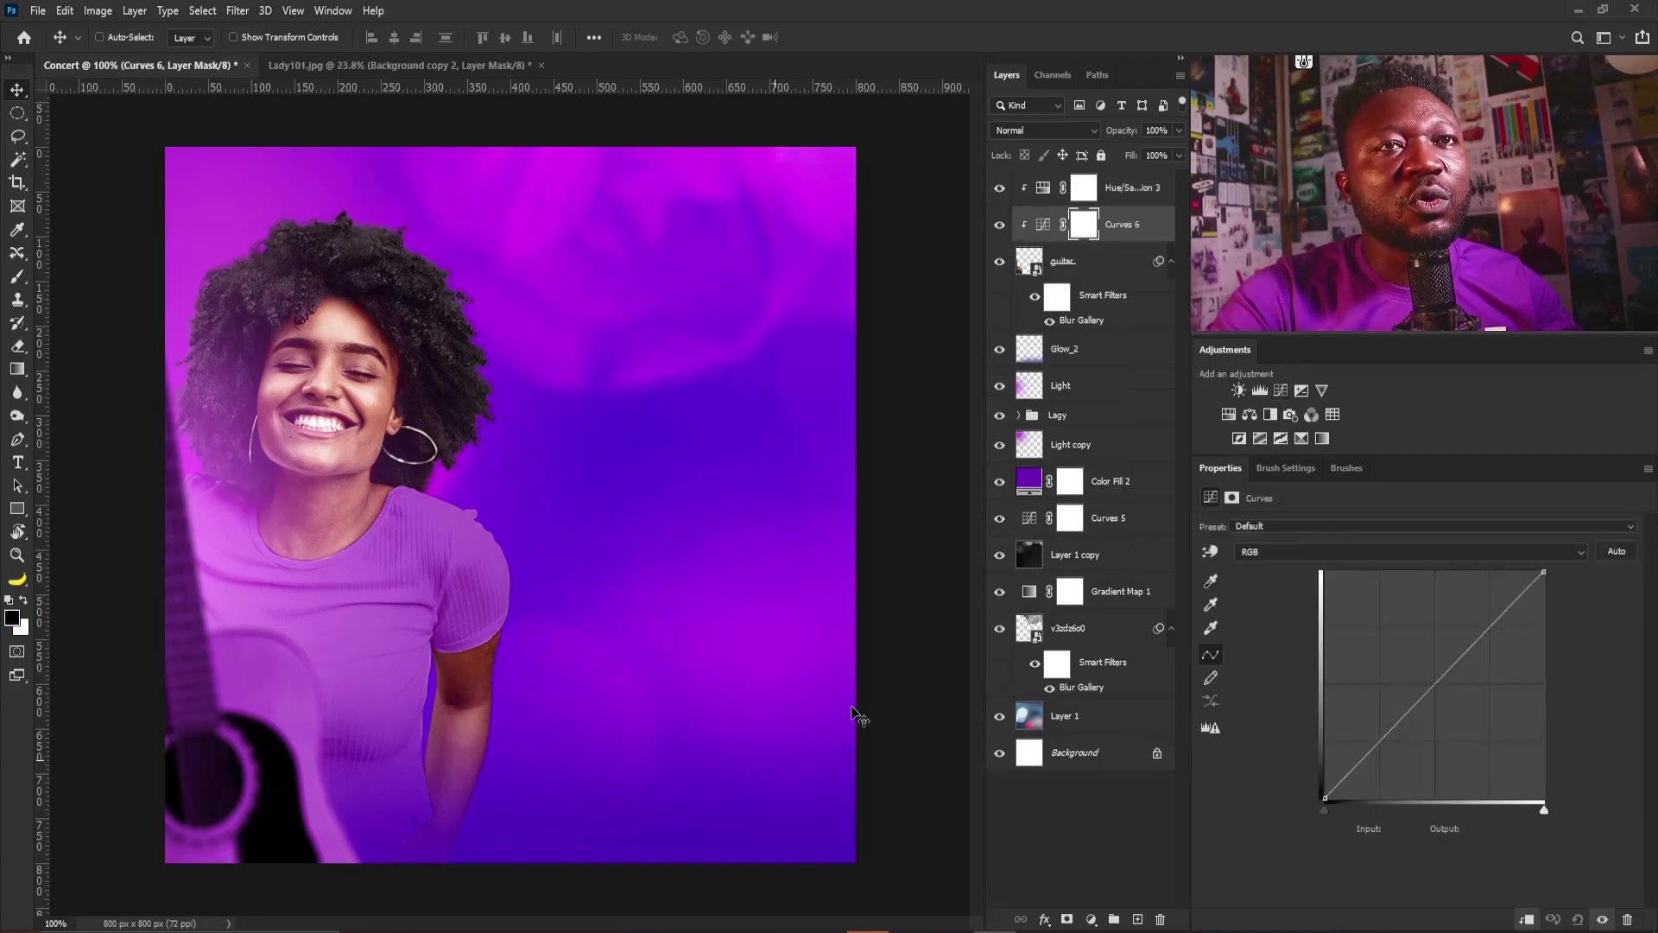
pyautogui.moveTo(1543, 571); pyautogui.dragTo(1542, 618)
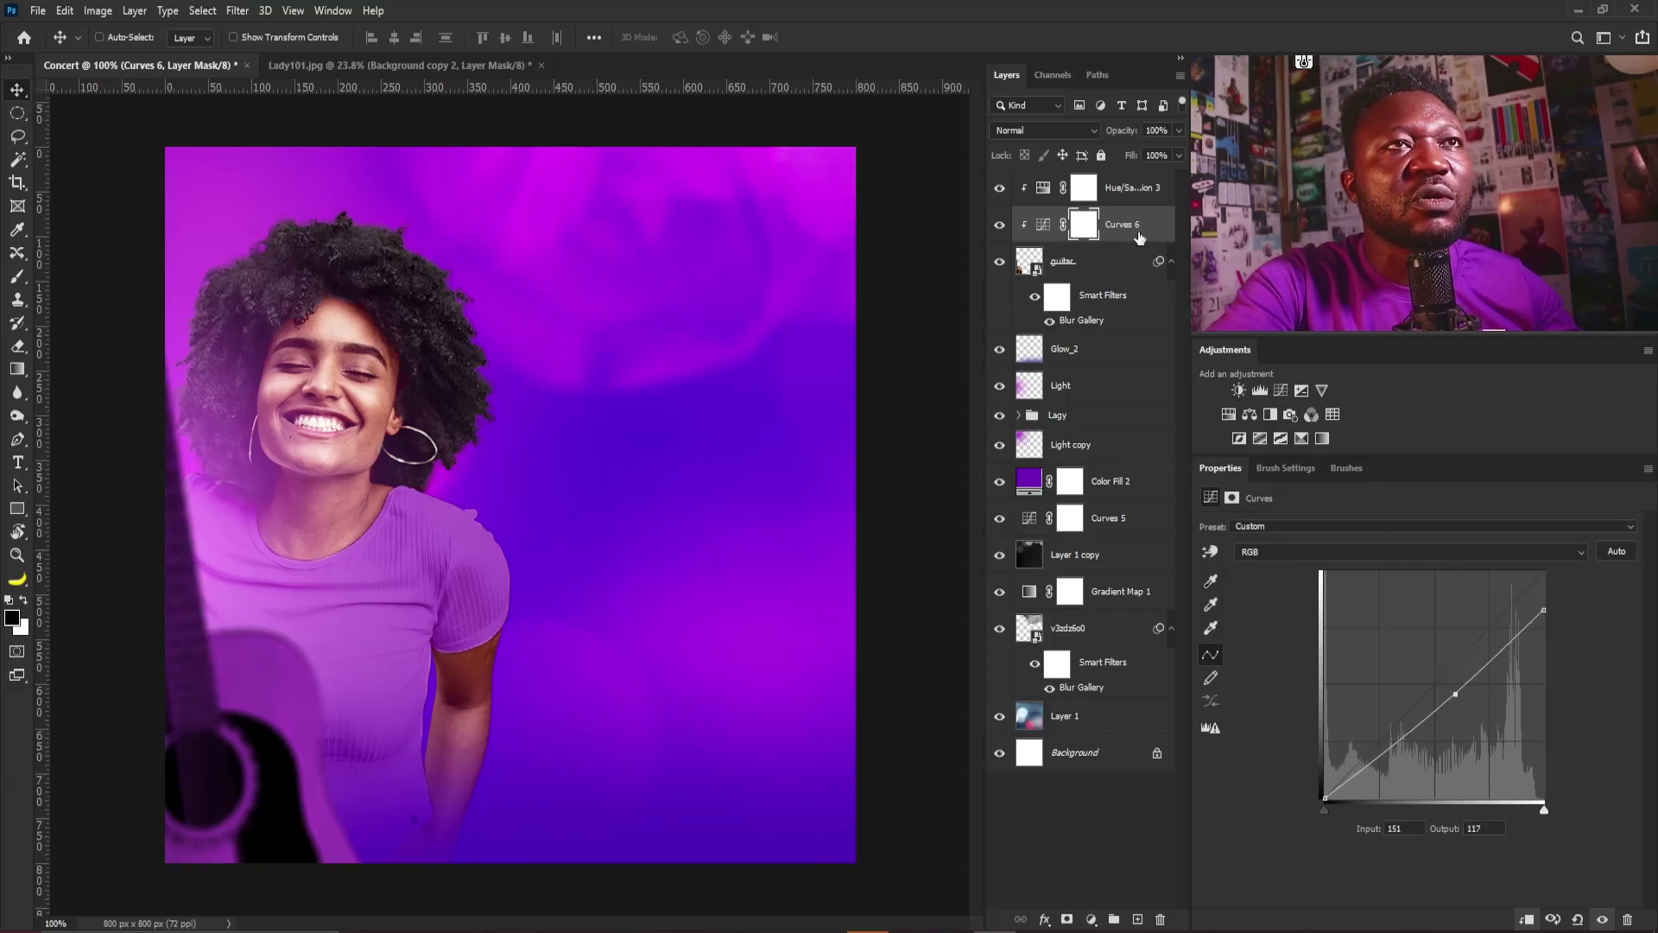
# Add a second clipped Curves adjustment above the first and darken the guitar with a point at about input 180, output 141
pyautogui.click(1128, 196)
pyautogui.click(1125, 229)
pyautogui.click(1282, 389)
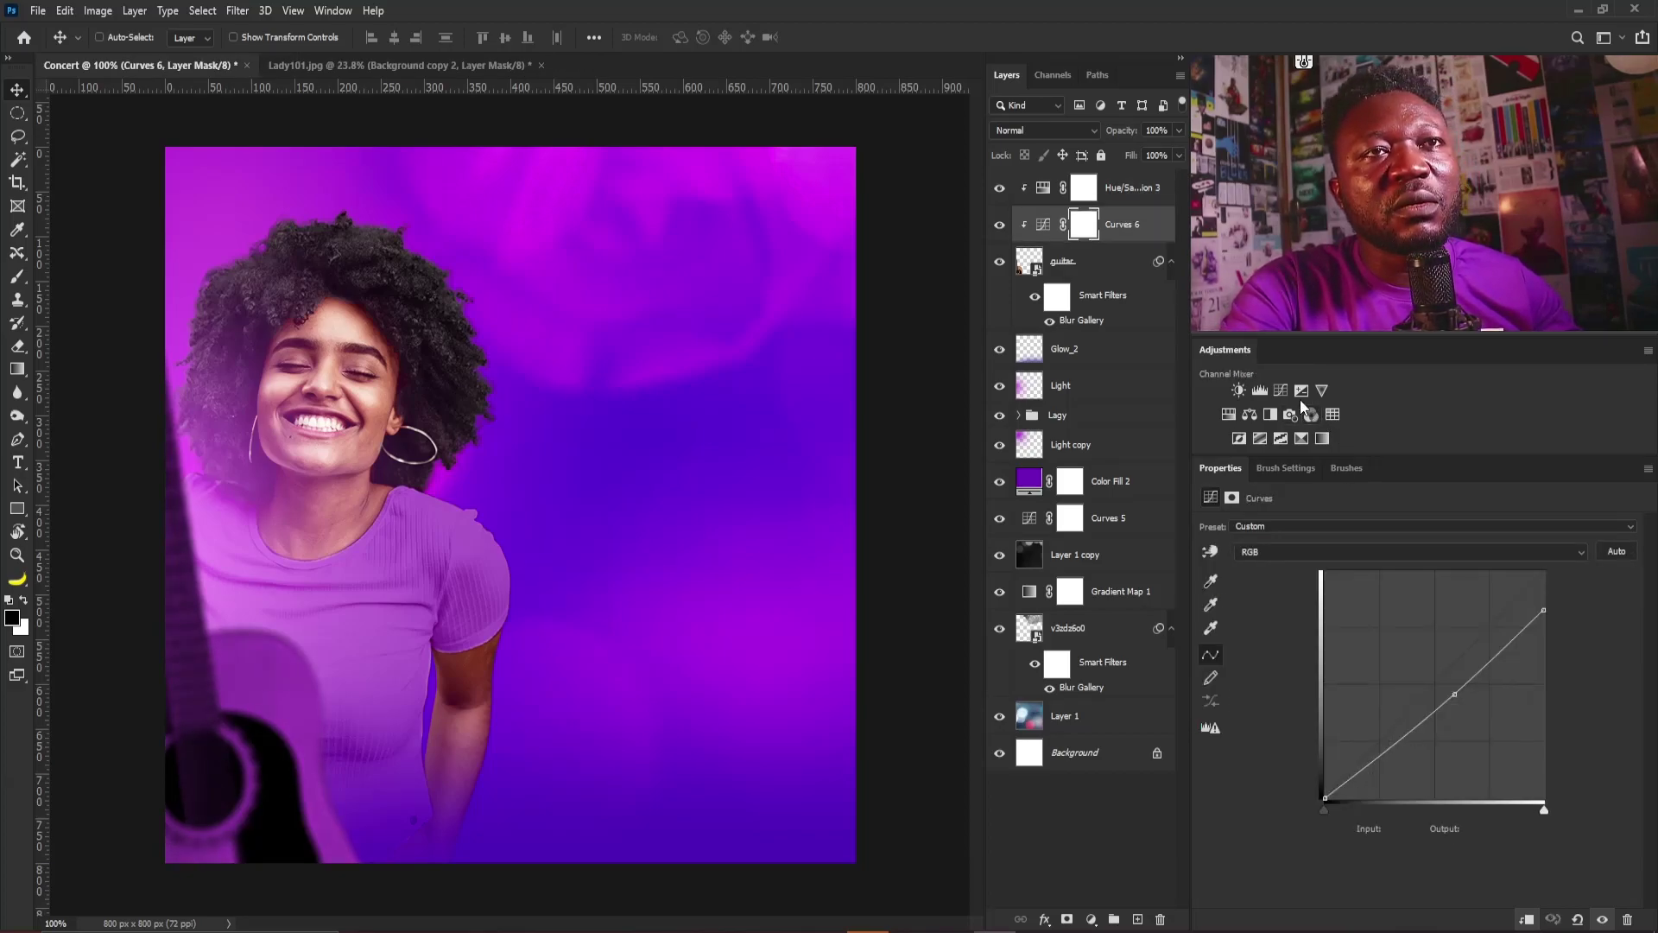
pyautogui.moveTo(1472, 649); pyautogui.dragTo(1481, 672)
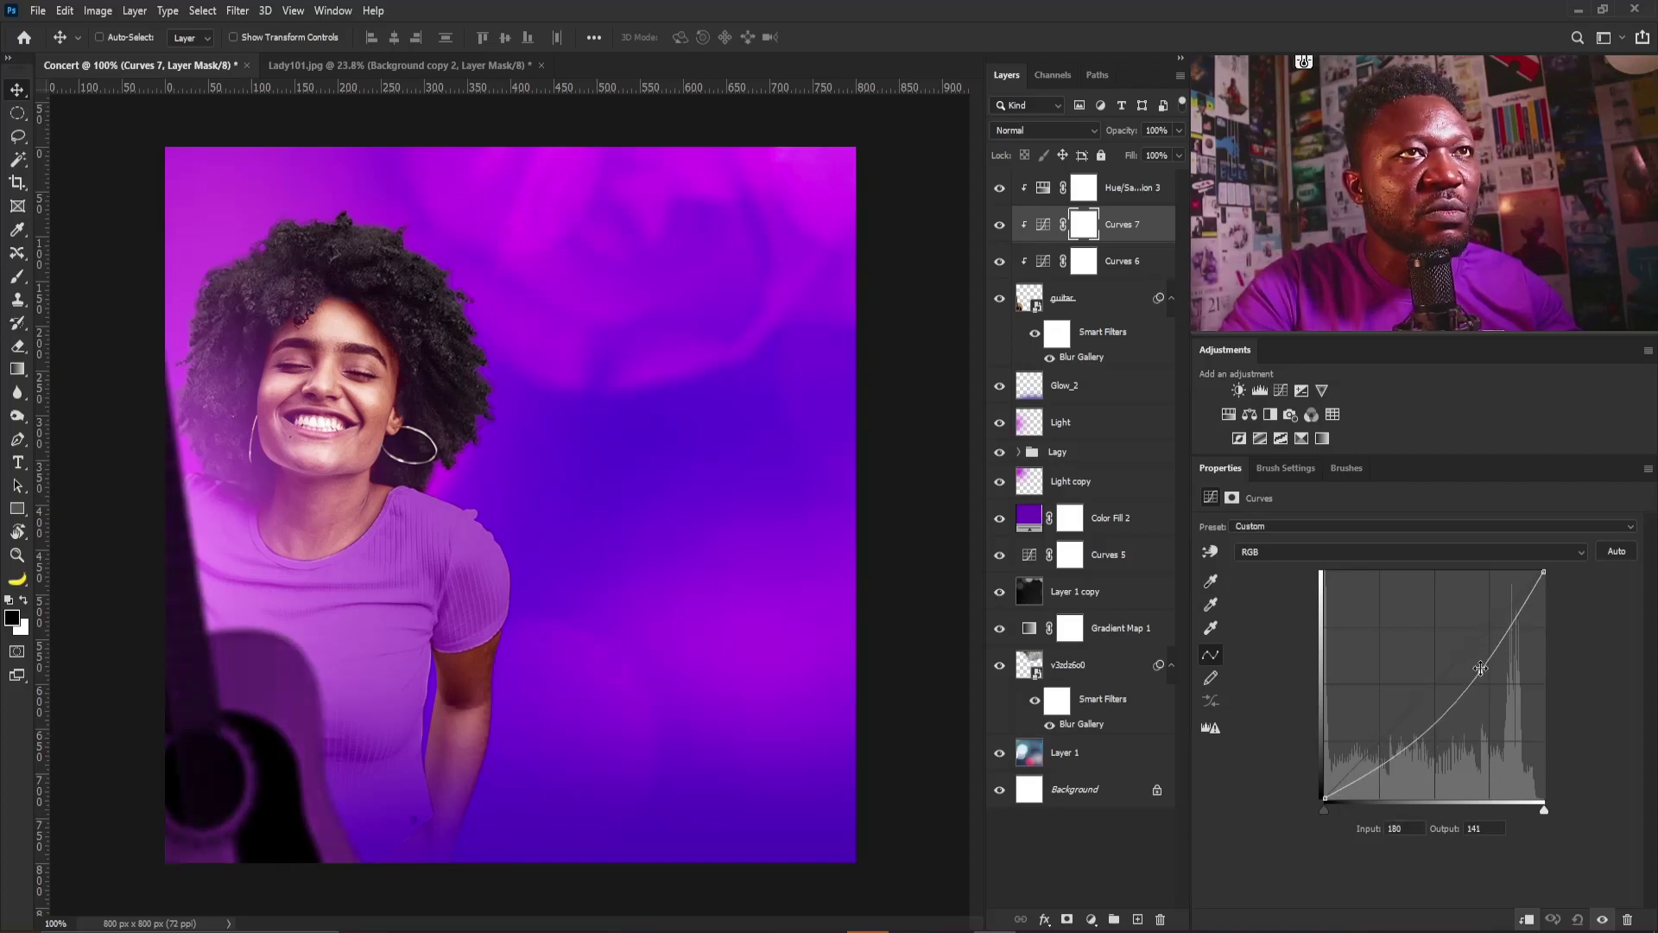
# Move the Glow_2 layer above the guitar's Hue/Saturation adjustment
pyautogui.click(1087, 390)
pyautogui.moveTo(1086, 395); pyautogui.dragTo(1079, 186)
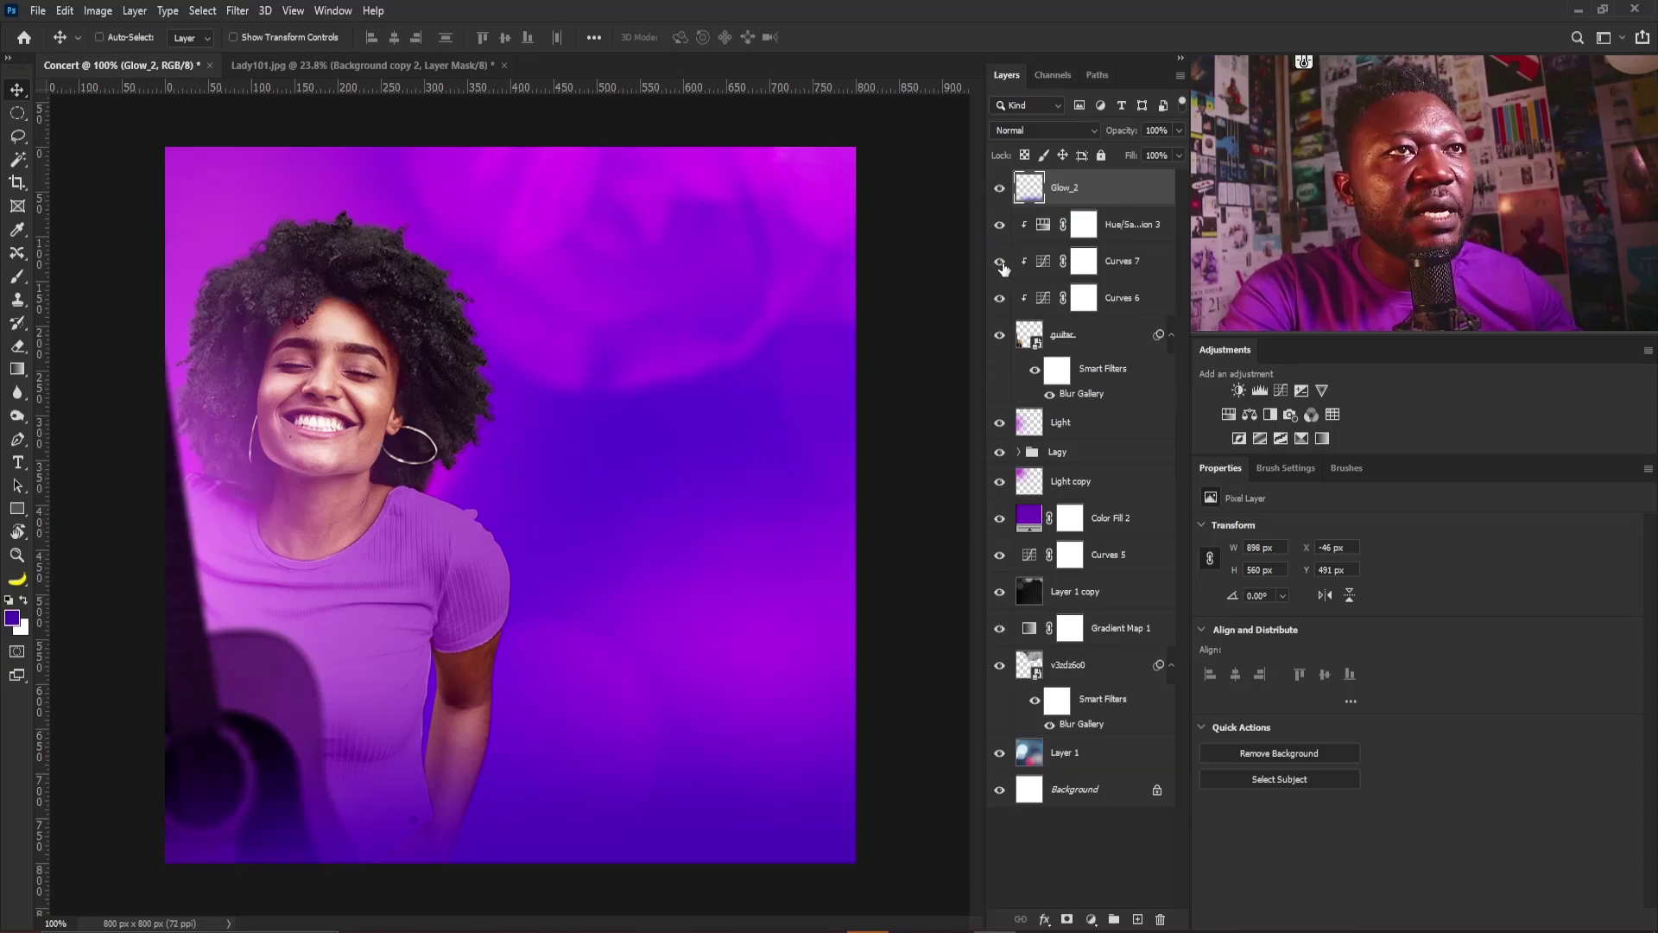
# Compare the image with and without the Curves 7 adjustment and invert its layer mask to black
pyautogui.click(1000, 262)
pyautogui.click(1000, 262)
pyautogui.click(1090, 273)
pyautogui.press('ctrl')
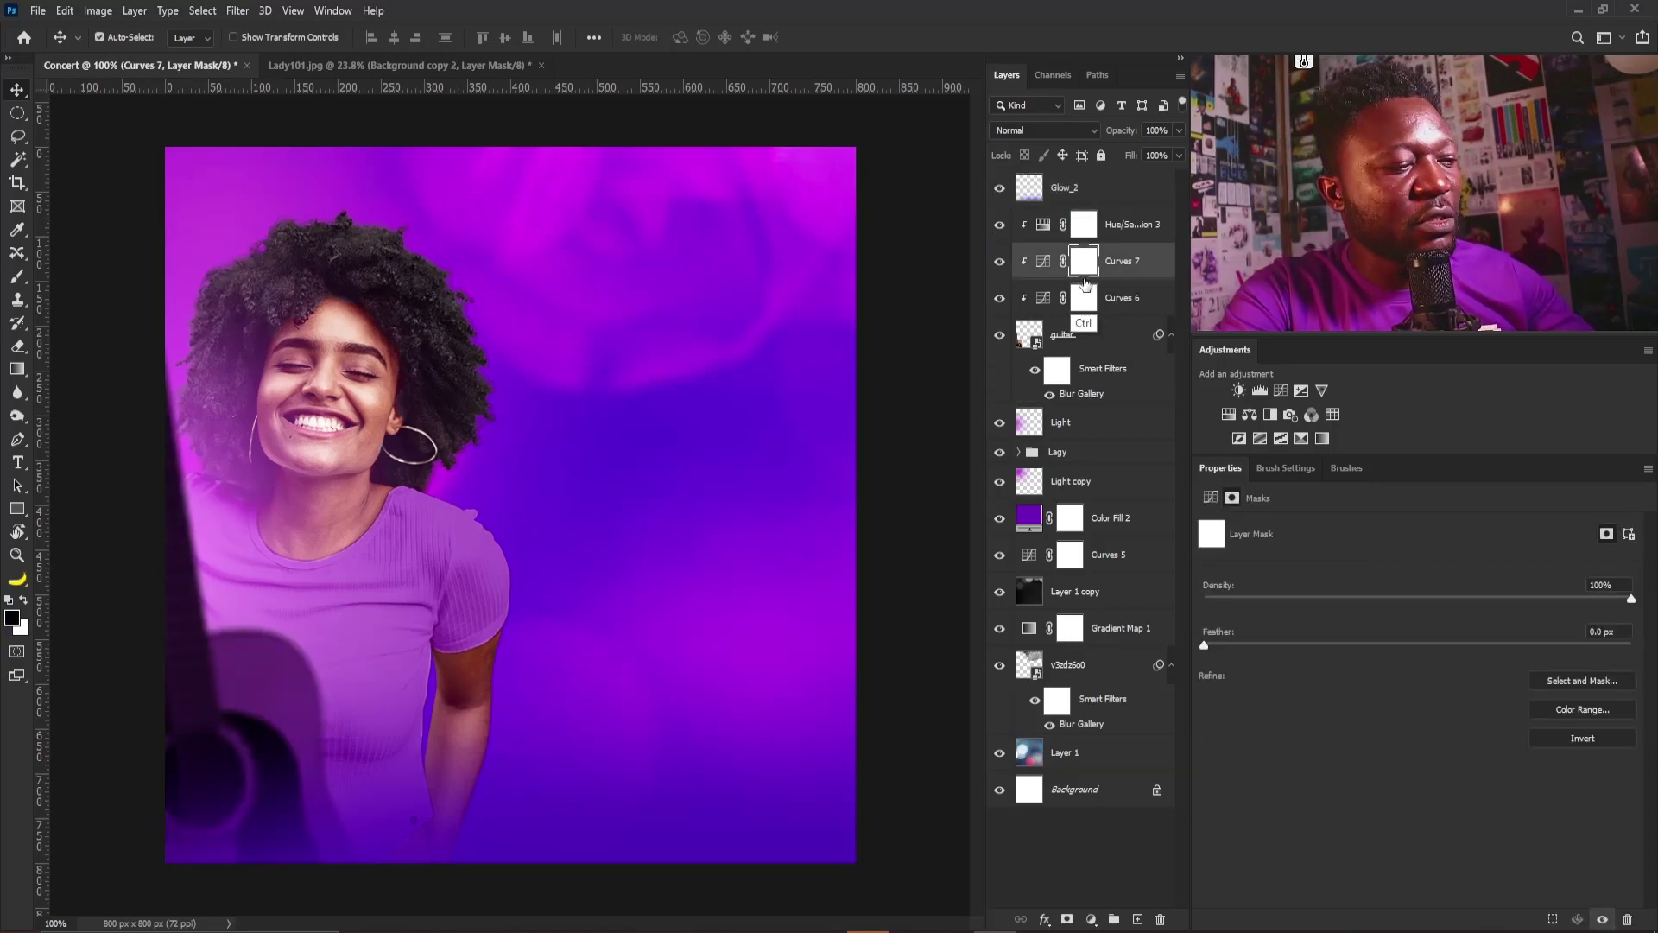
pyautogui.hotkey('ctrl', 'i')
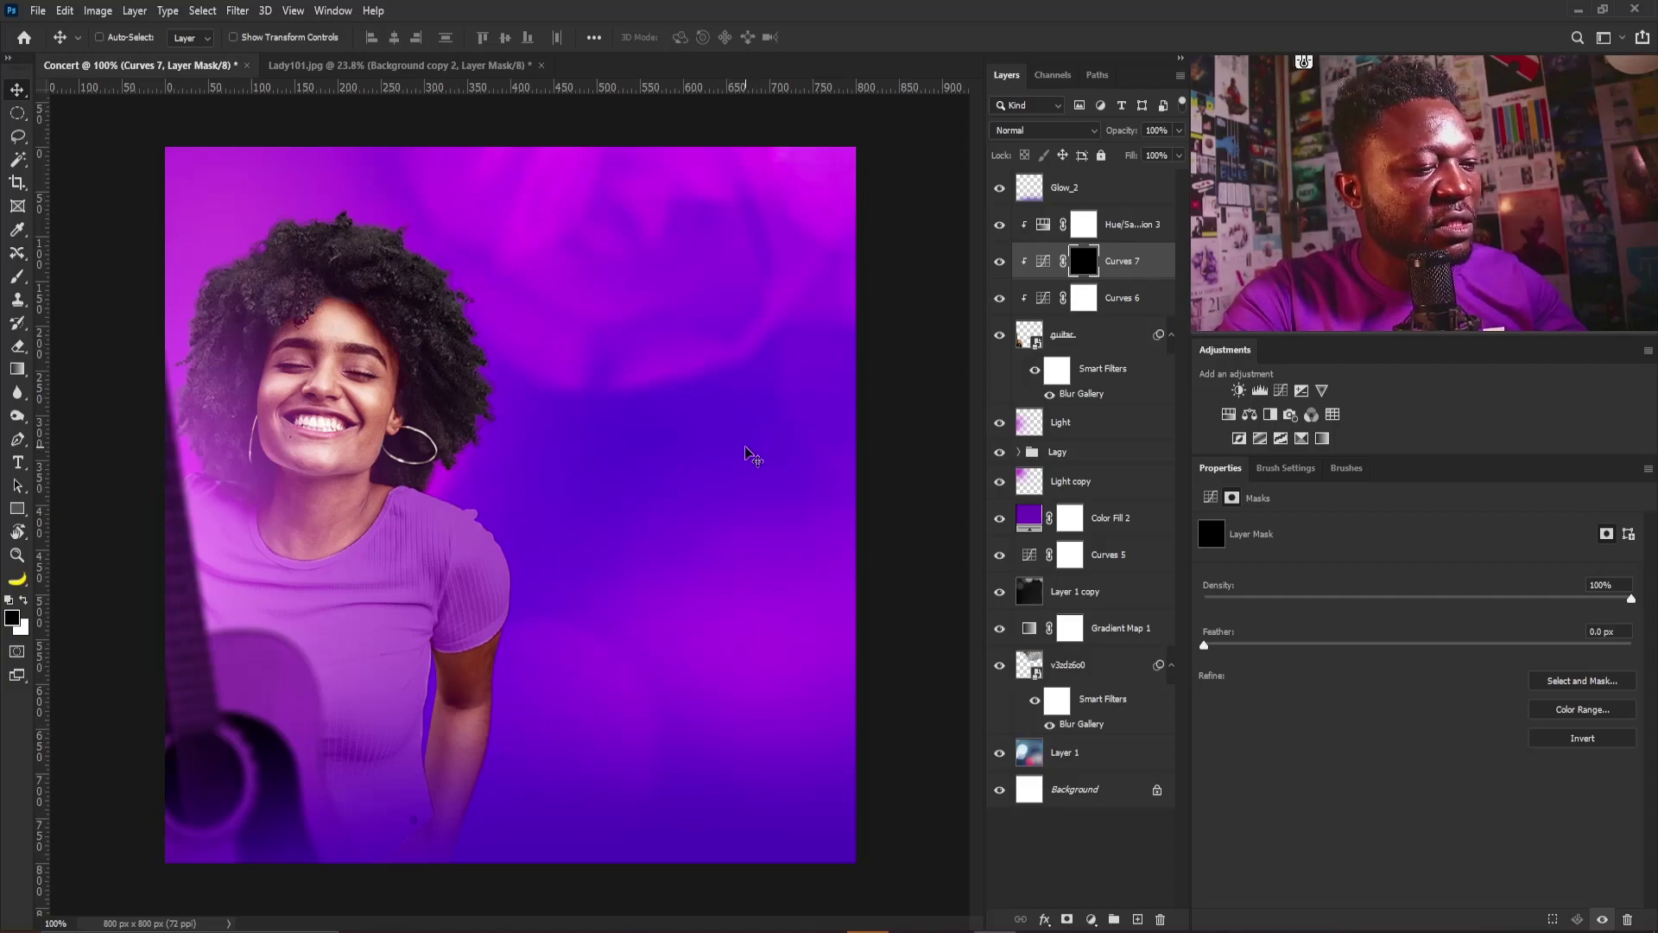
# Paint white with a soft 200 px brush on the Curves 7 mask over the guitar's lower part
pyautogui.press('b')
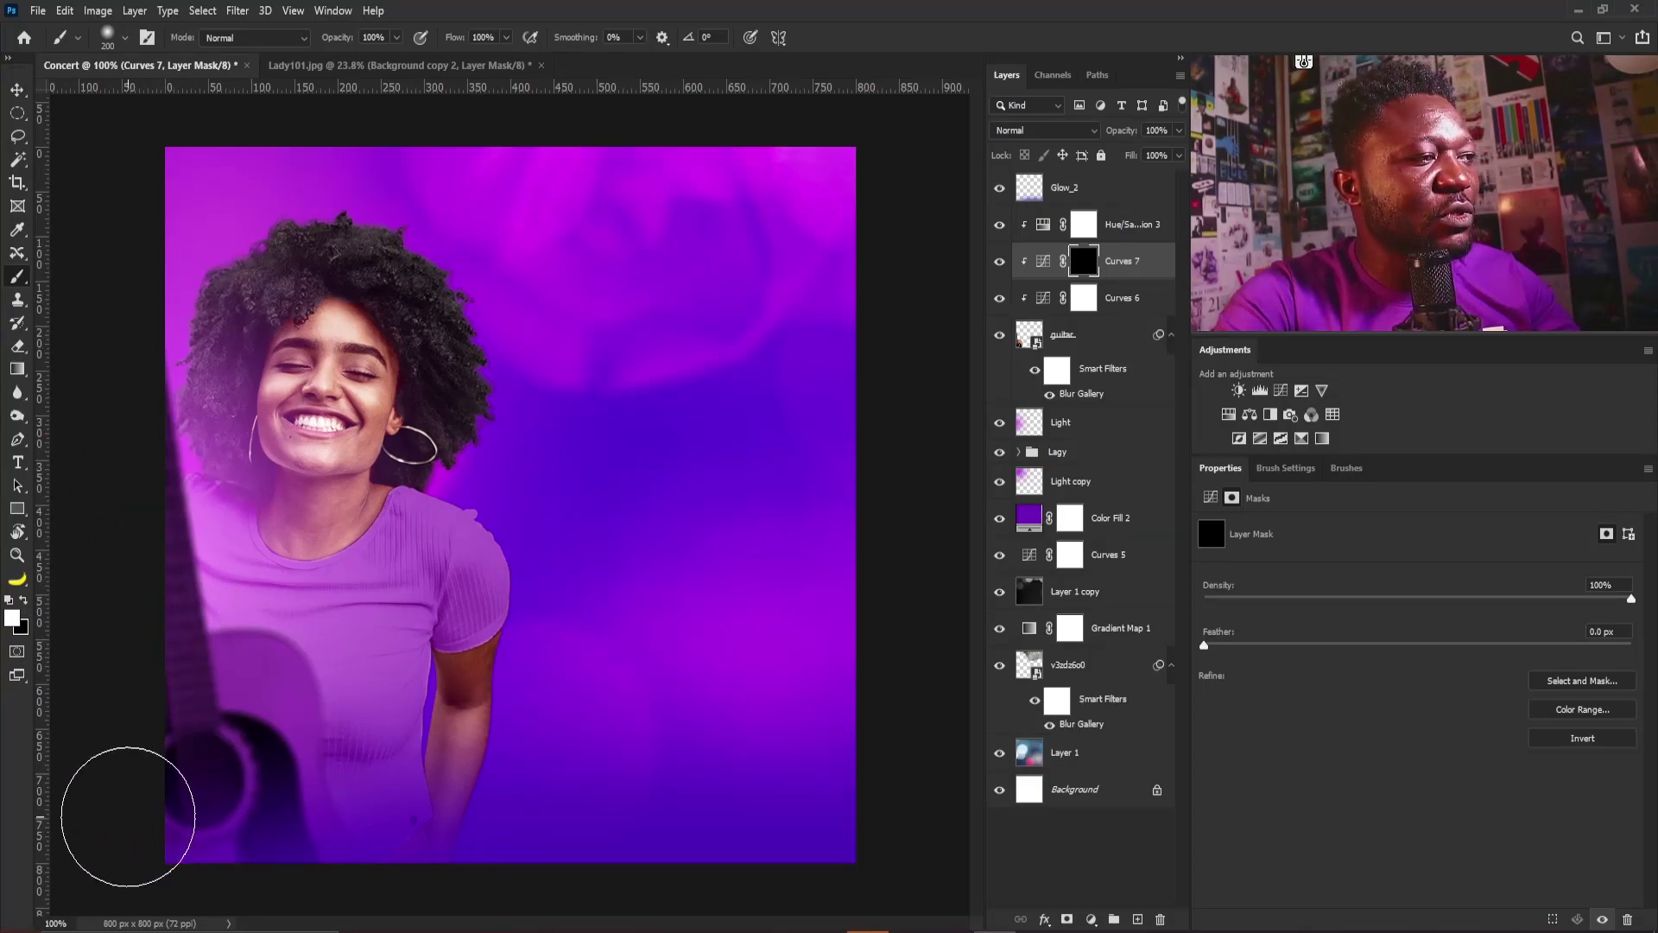
pyautogui.moveTo(397, 801)
pyautogui.mouseDown()
pyautogui.moveTo(165, 809)
pyautogui.moveTo(326, 804)
pyautogui.moveTo(322, 767)
pyautogui.moveTo(340, 872)
pyautogui.moveTo(203, 827)
pyautogui.moveTo(468, 856)
pyautogui.moveTo(319, 862)
pyautogui.mouseUp()
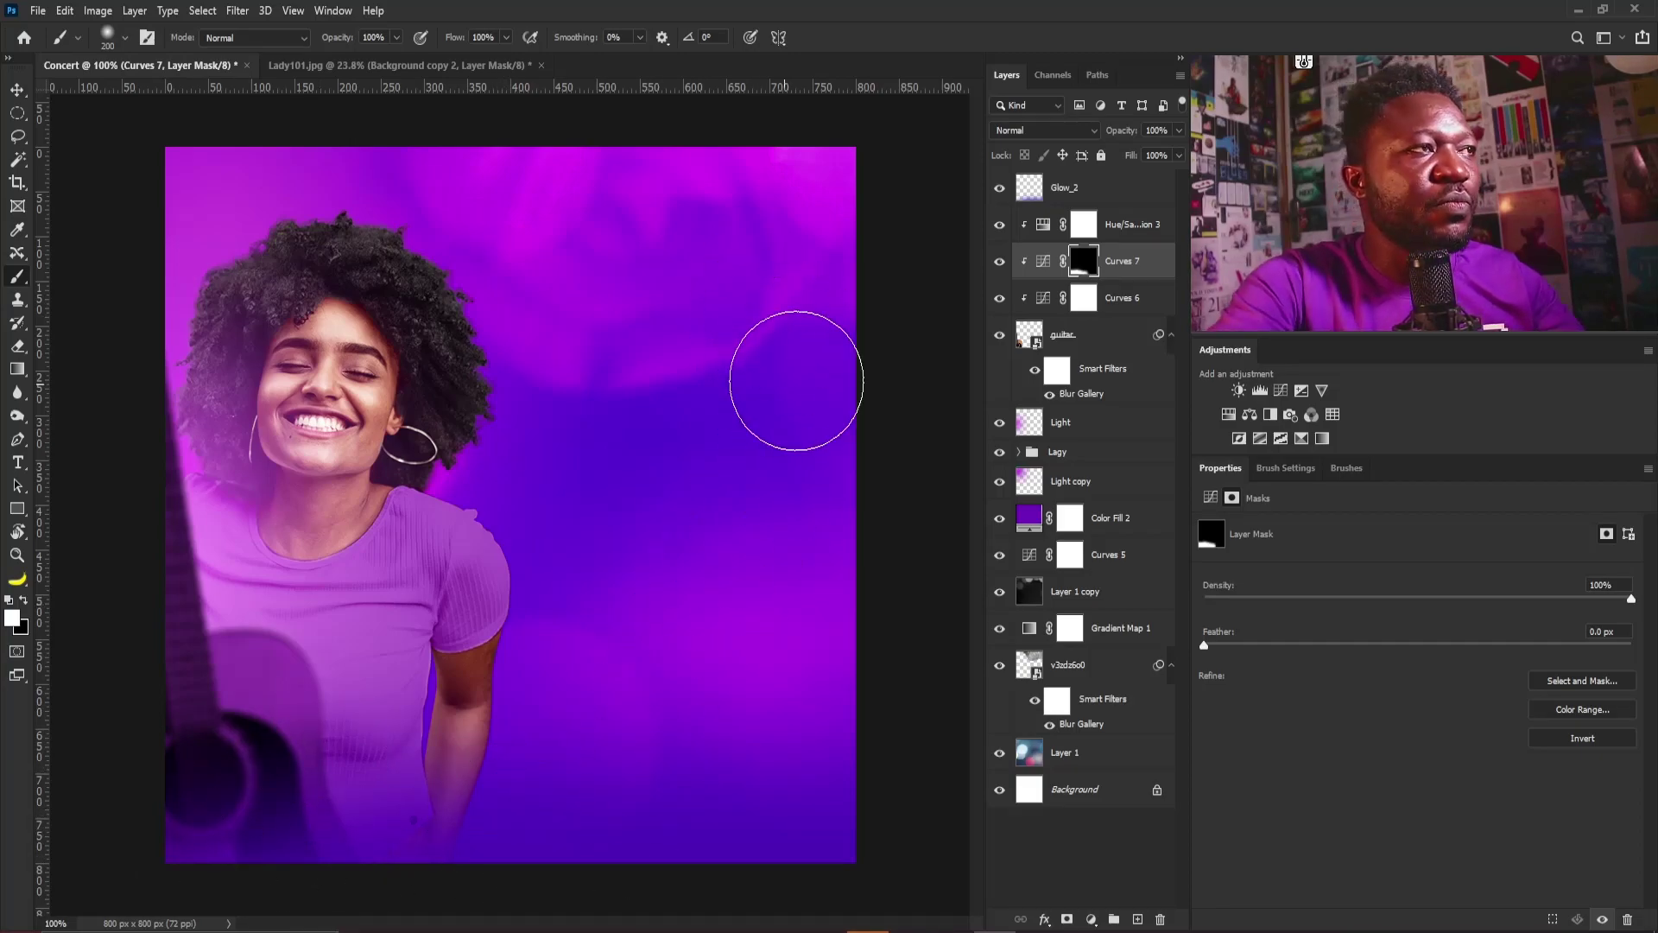
pyautogui.press('v')
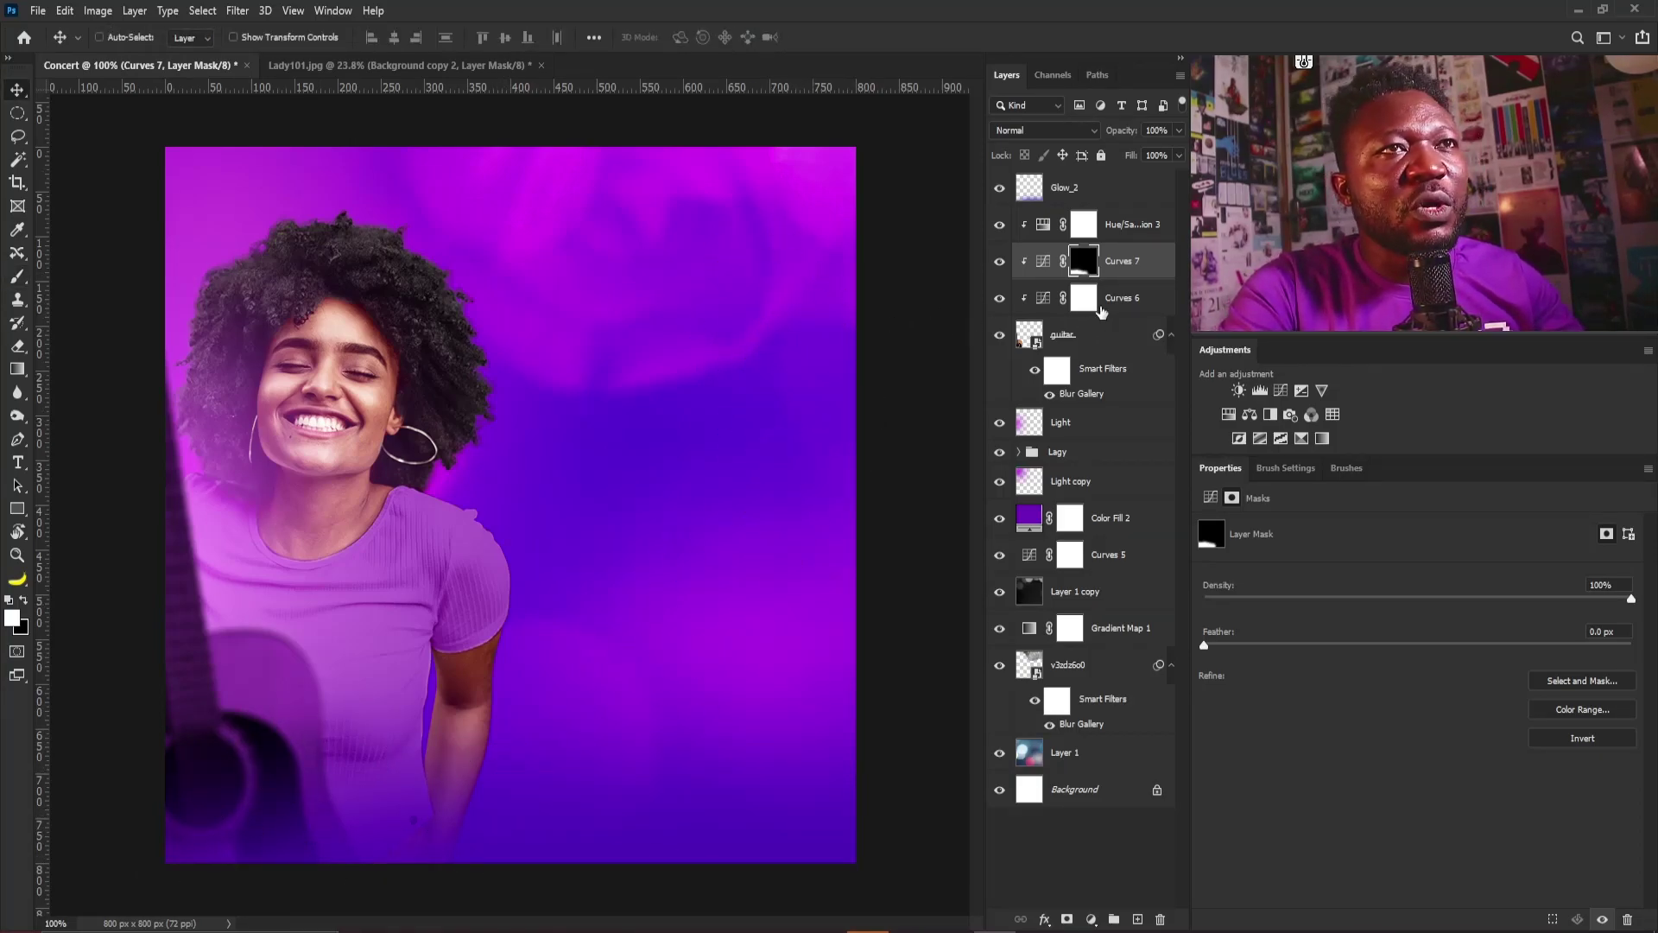
# Clip a Levels adjustment to the v3zdz6o0 rose layer and set its midtone input to about 1.11
pyautogui.click(1092, 192)
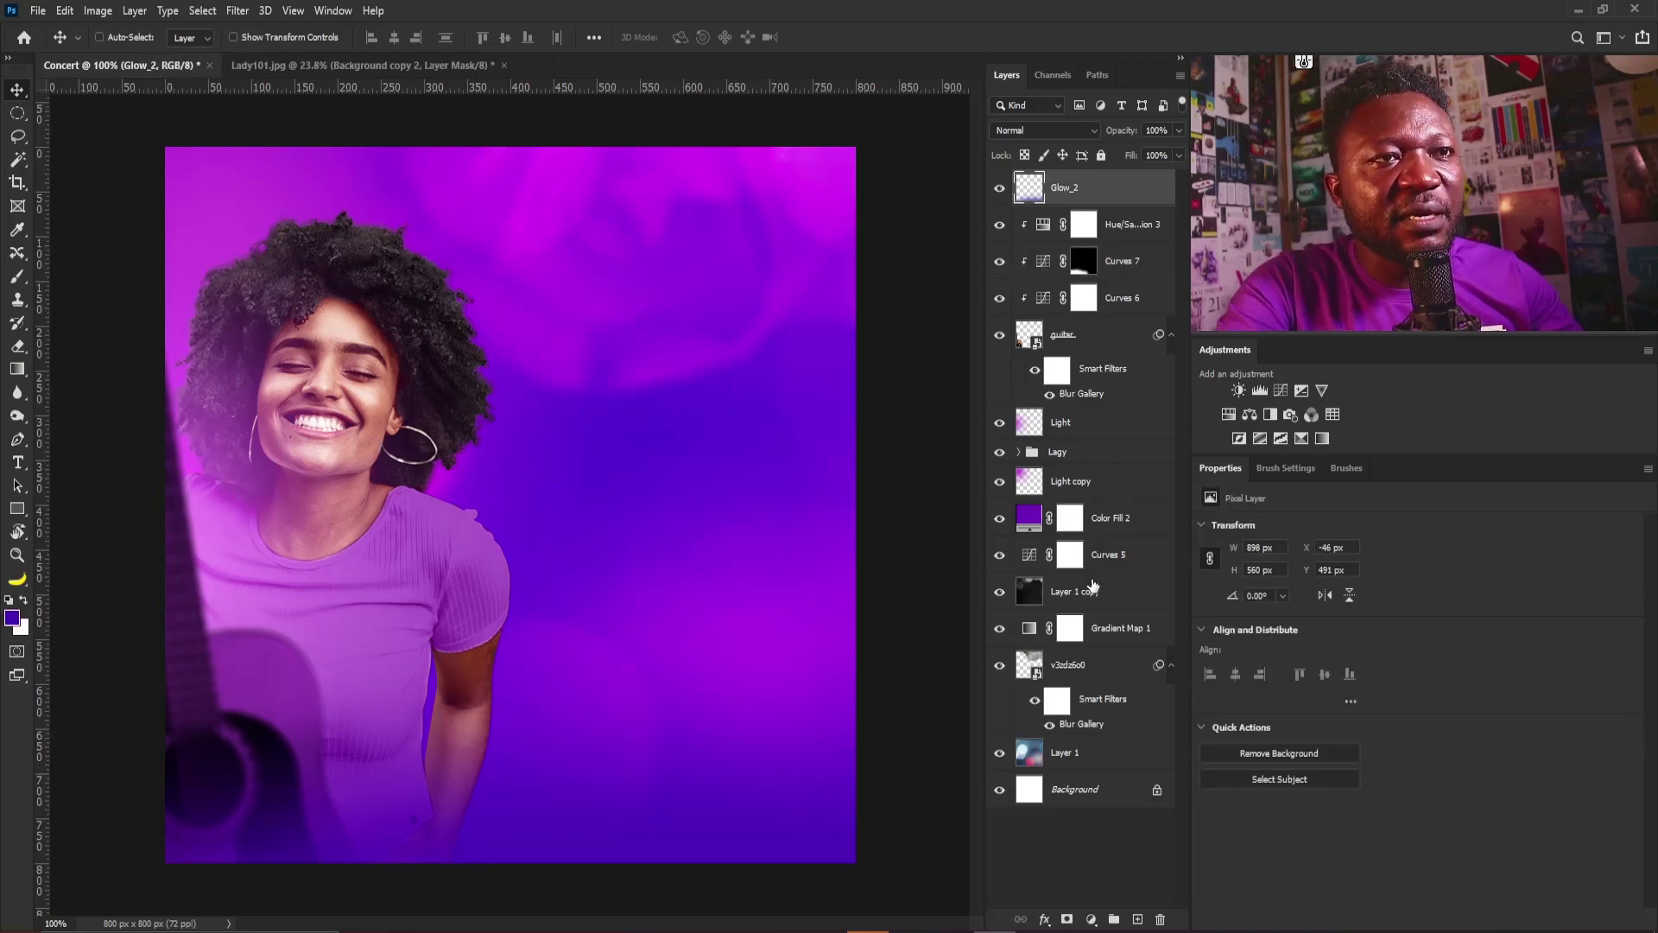
pyautogui.click(1055, 677)
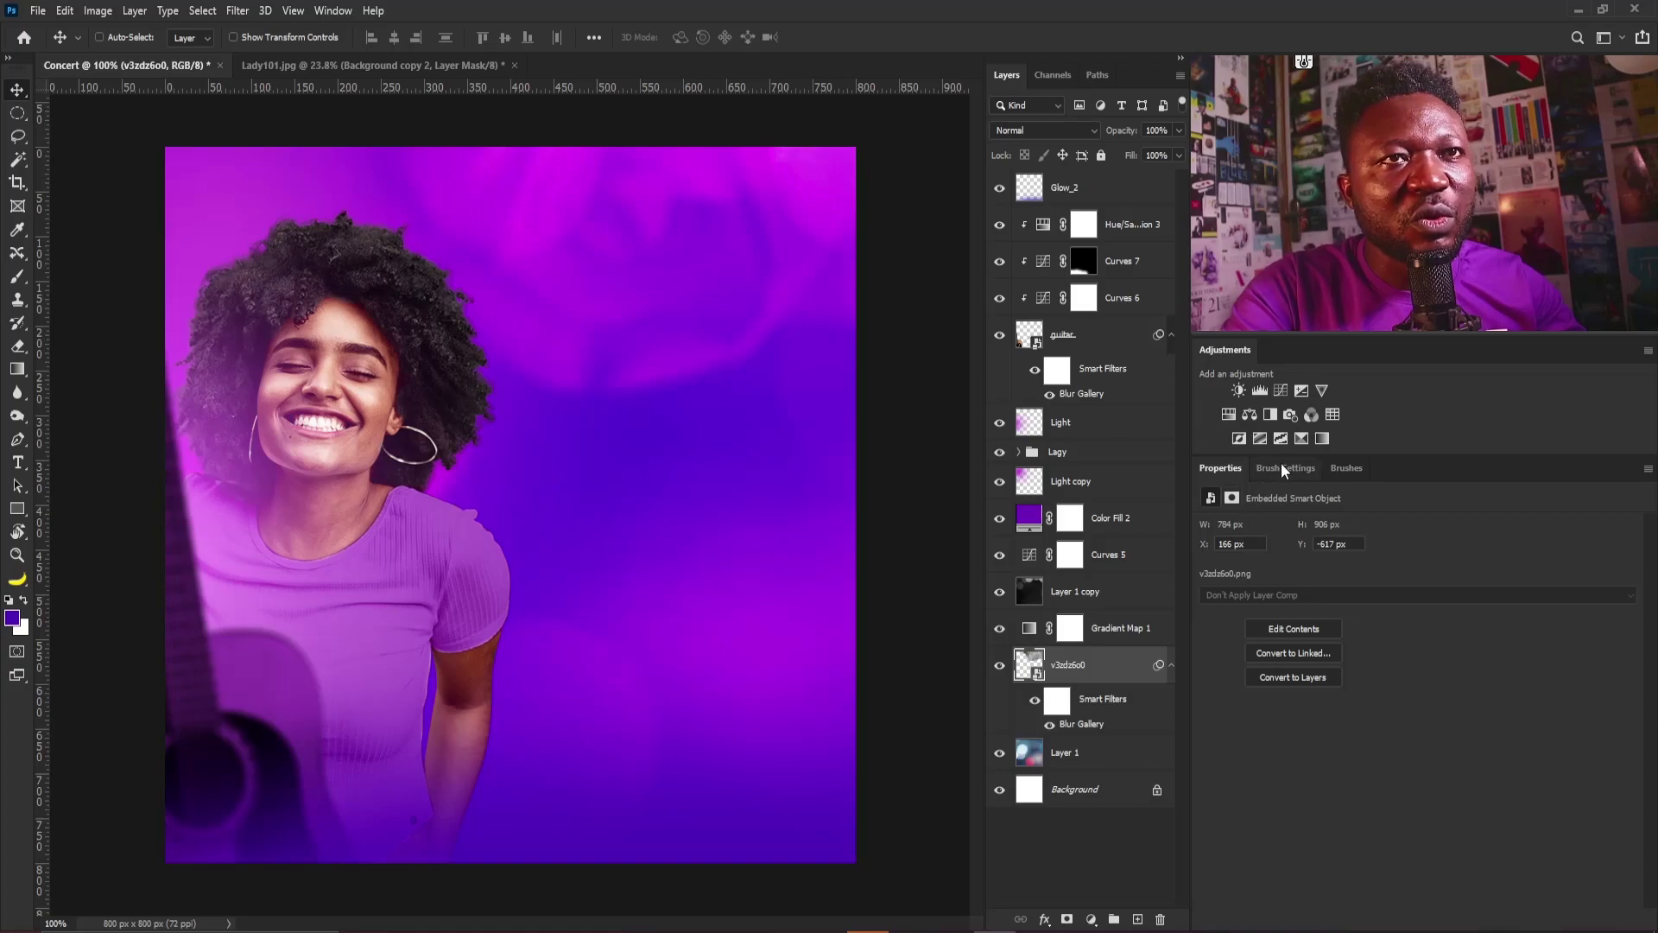
pyautogui.click(1280, 391)
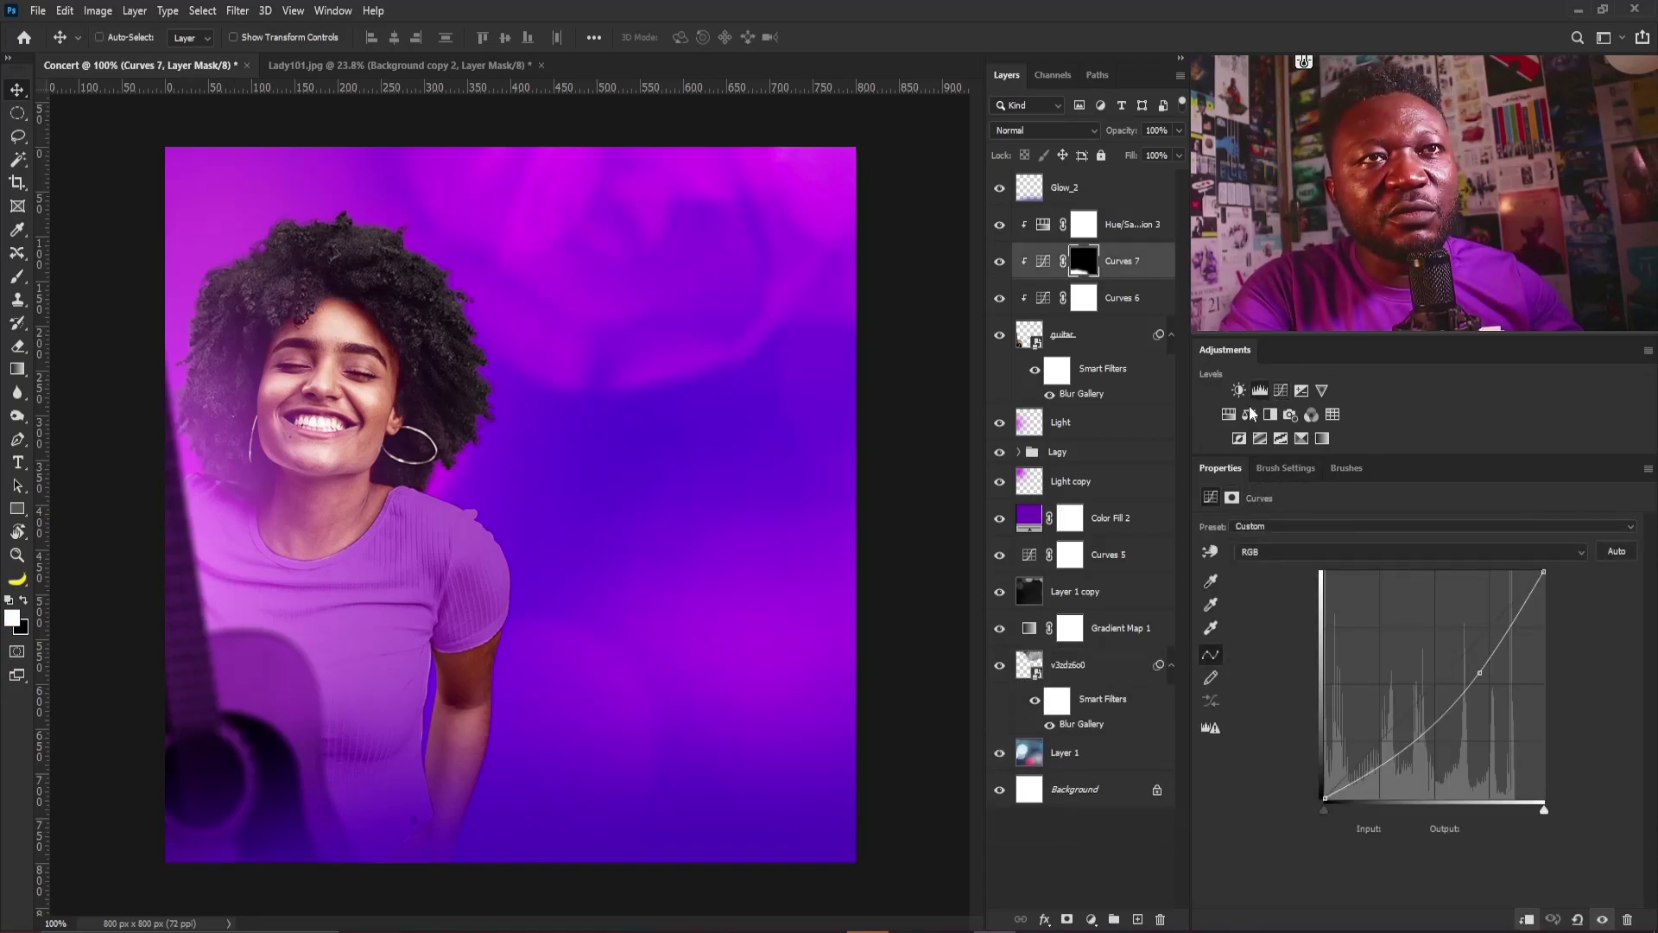
pyautogui.click(1260, 390)
pyautogui.moveTo(1431, 656); pyautogui.dragTo(1422, 656)
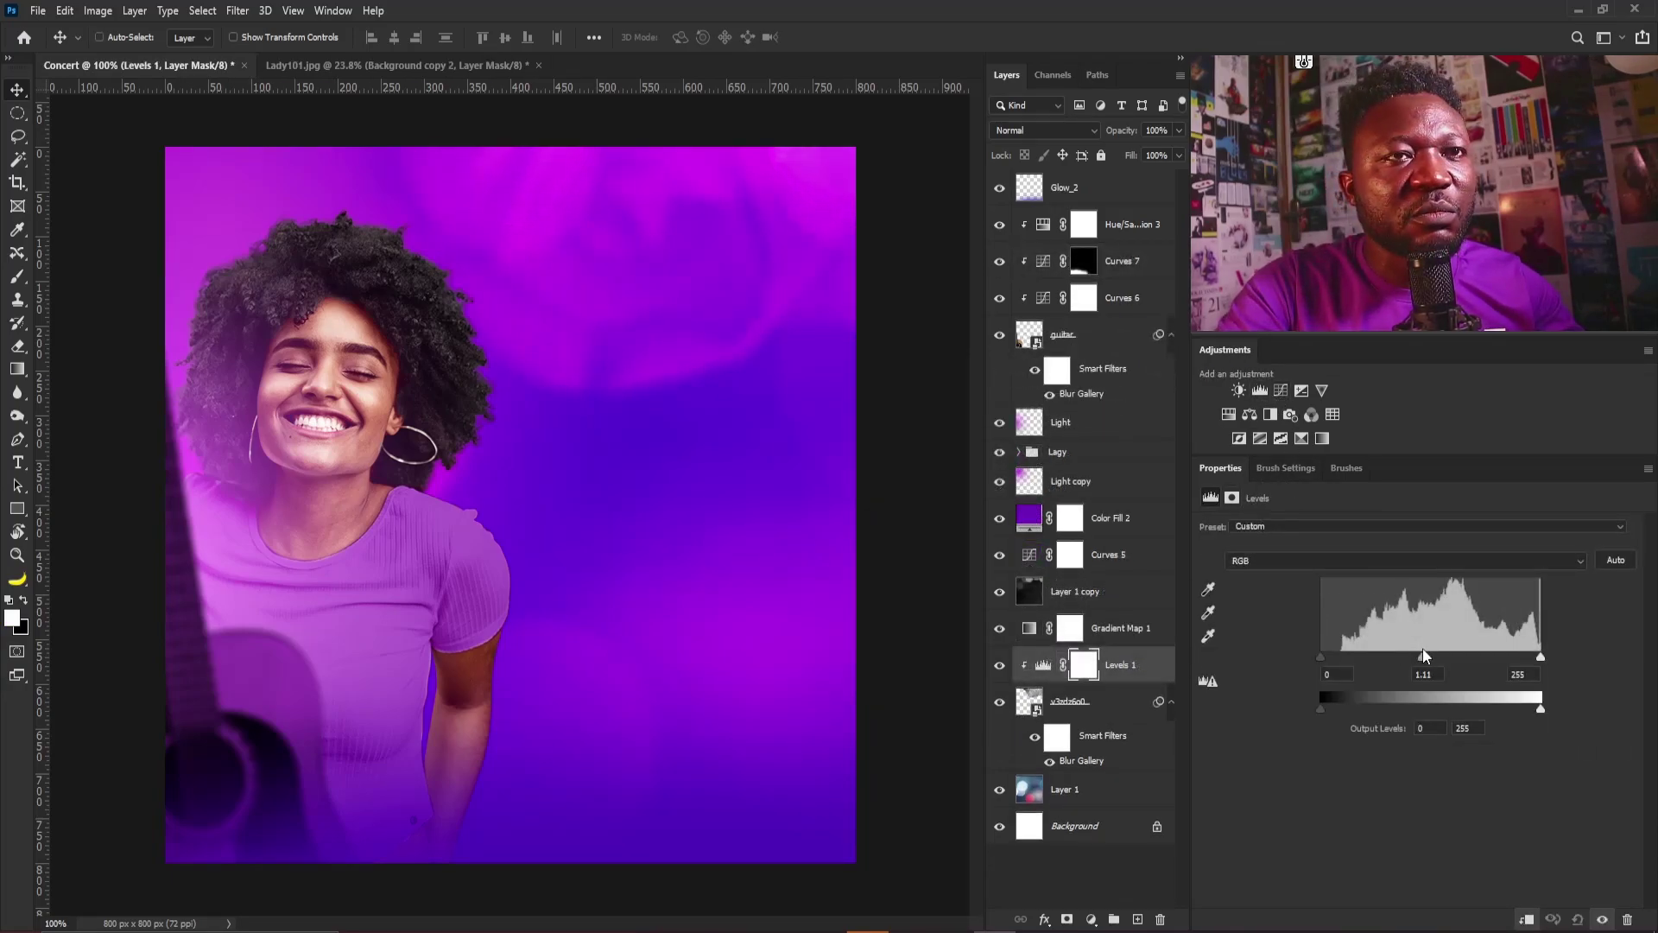
# Move the Layer 1 copy bokeh layer to the top of the layer stack and set its opacity to 79%
pyautogui.click(1084, 600)
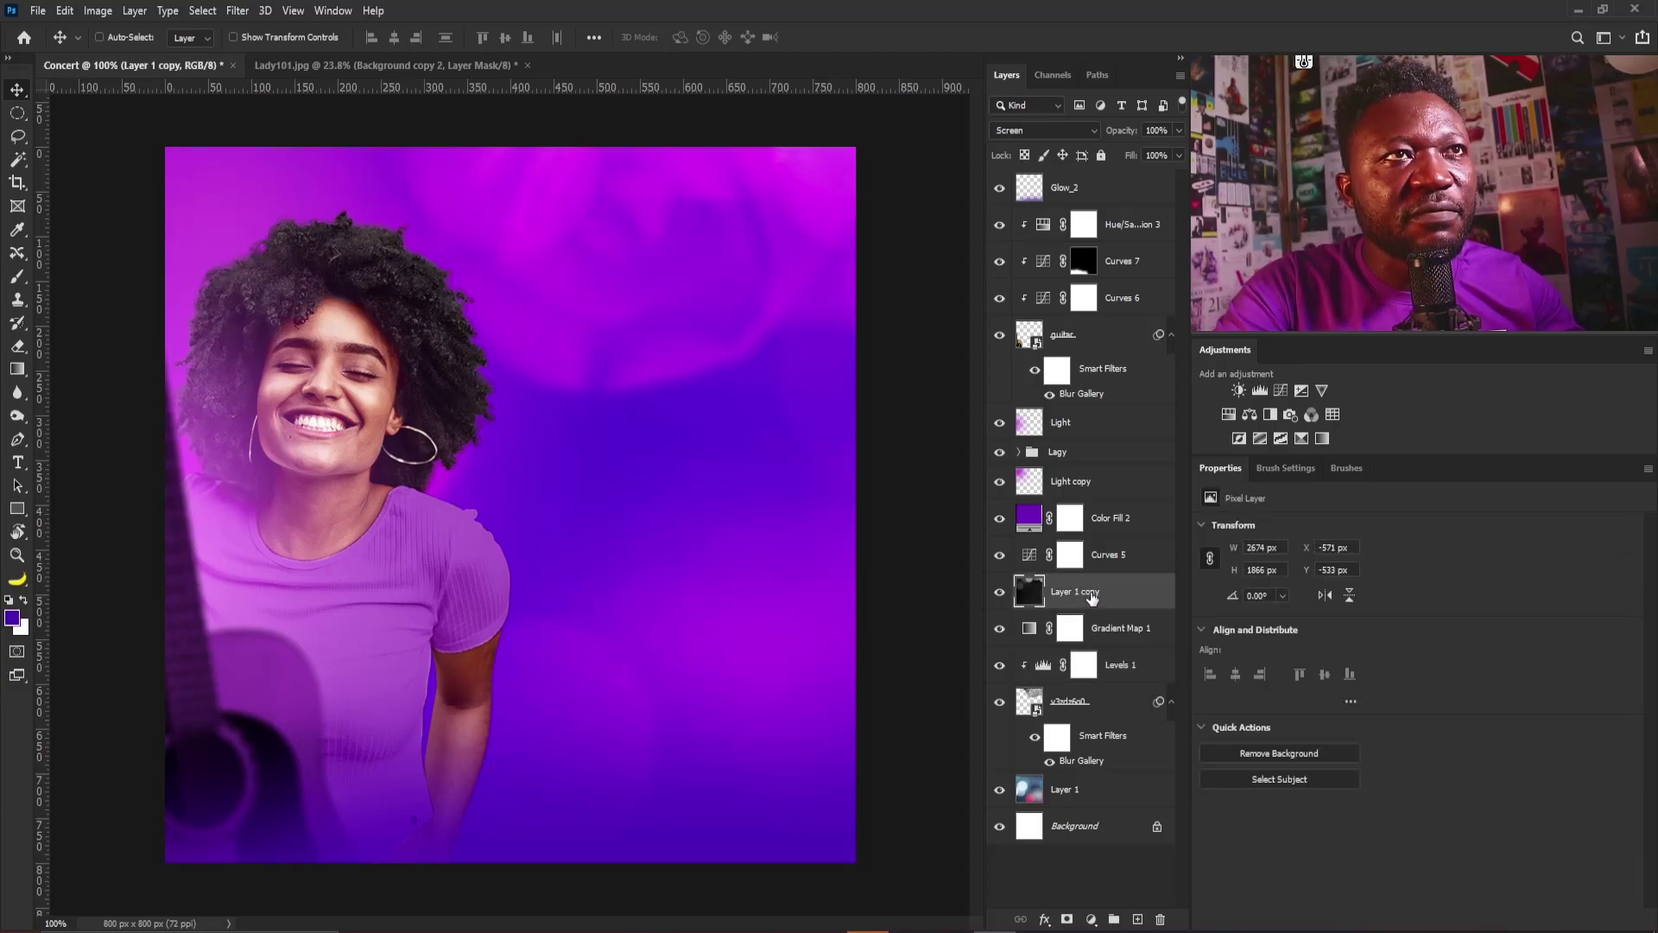
pyautogui.moveTo(1094, 596); pyautogui.dragTo(1138, 197)
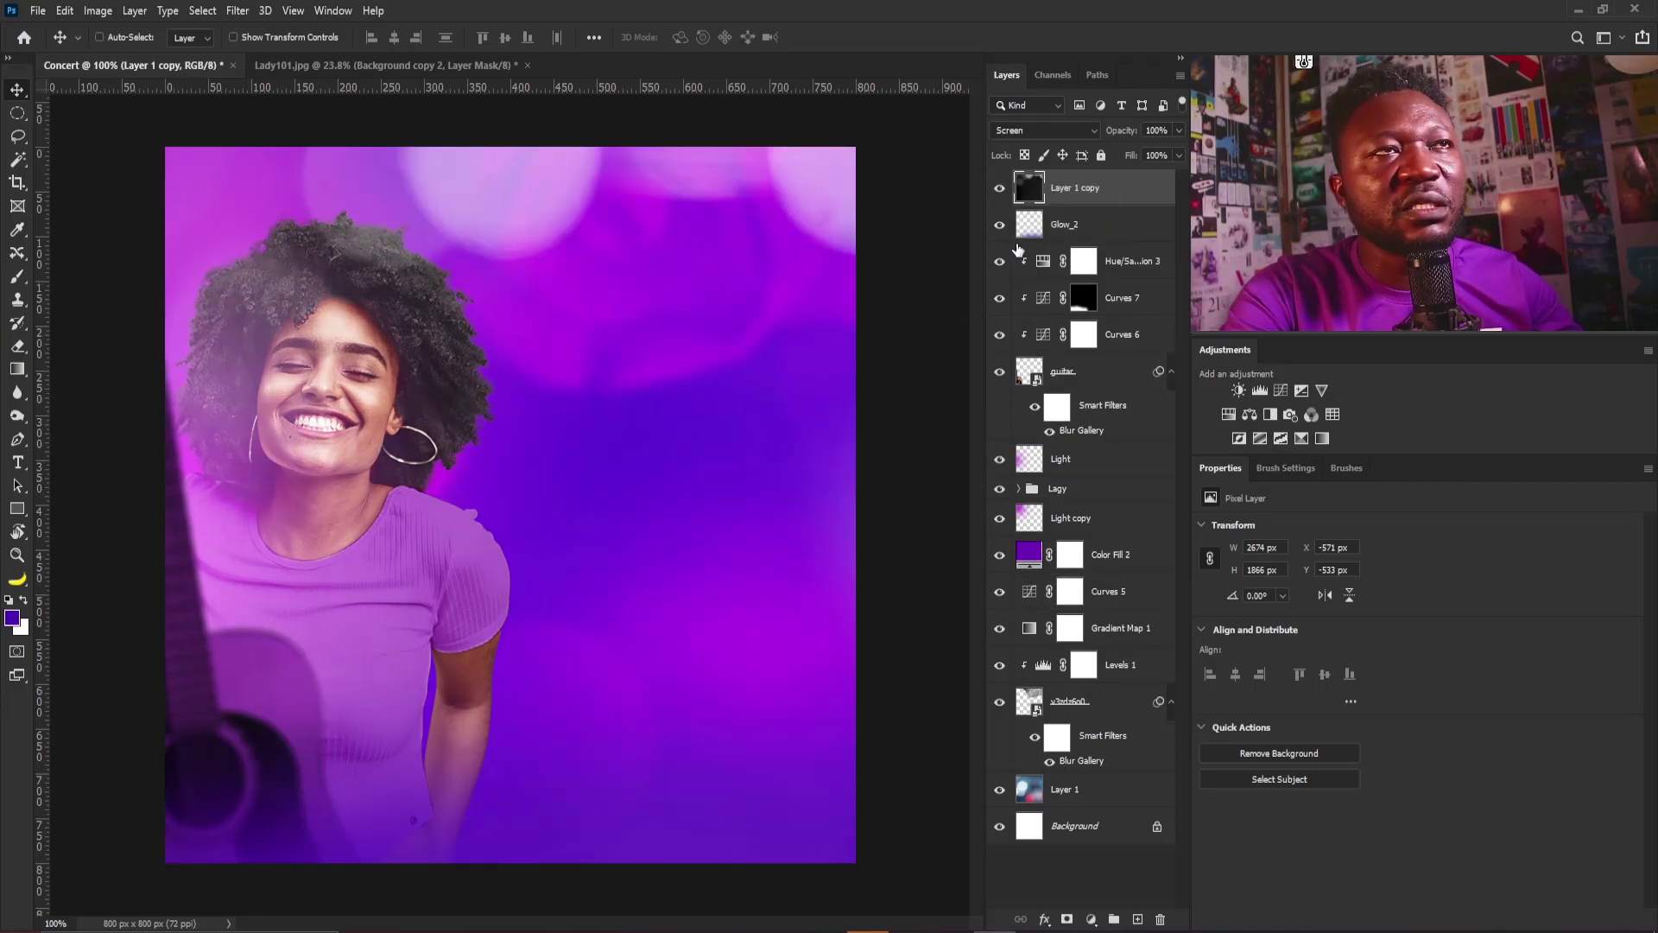
pyautogui.click(1178, 130)
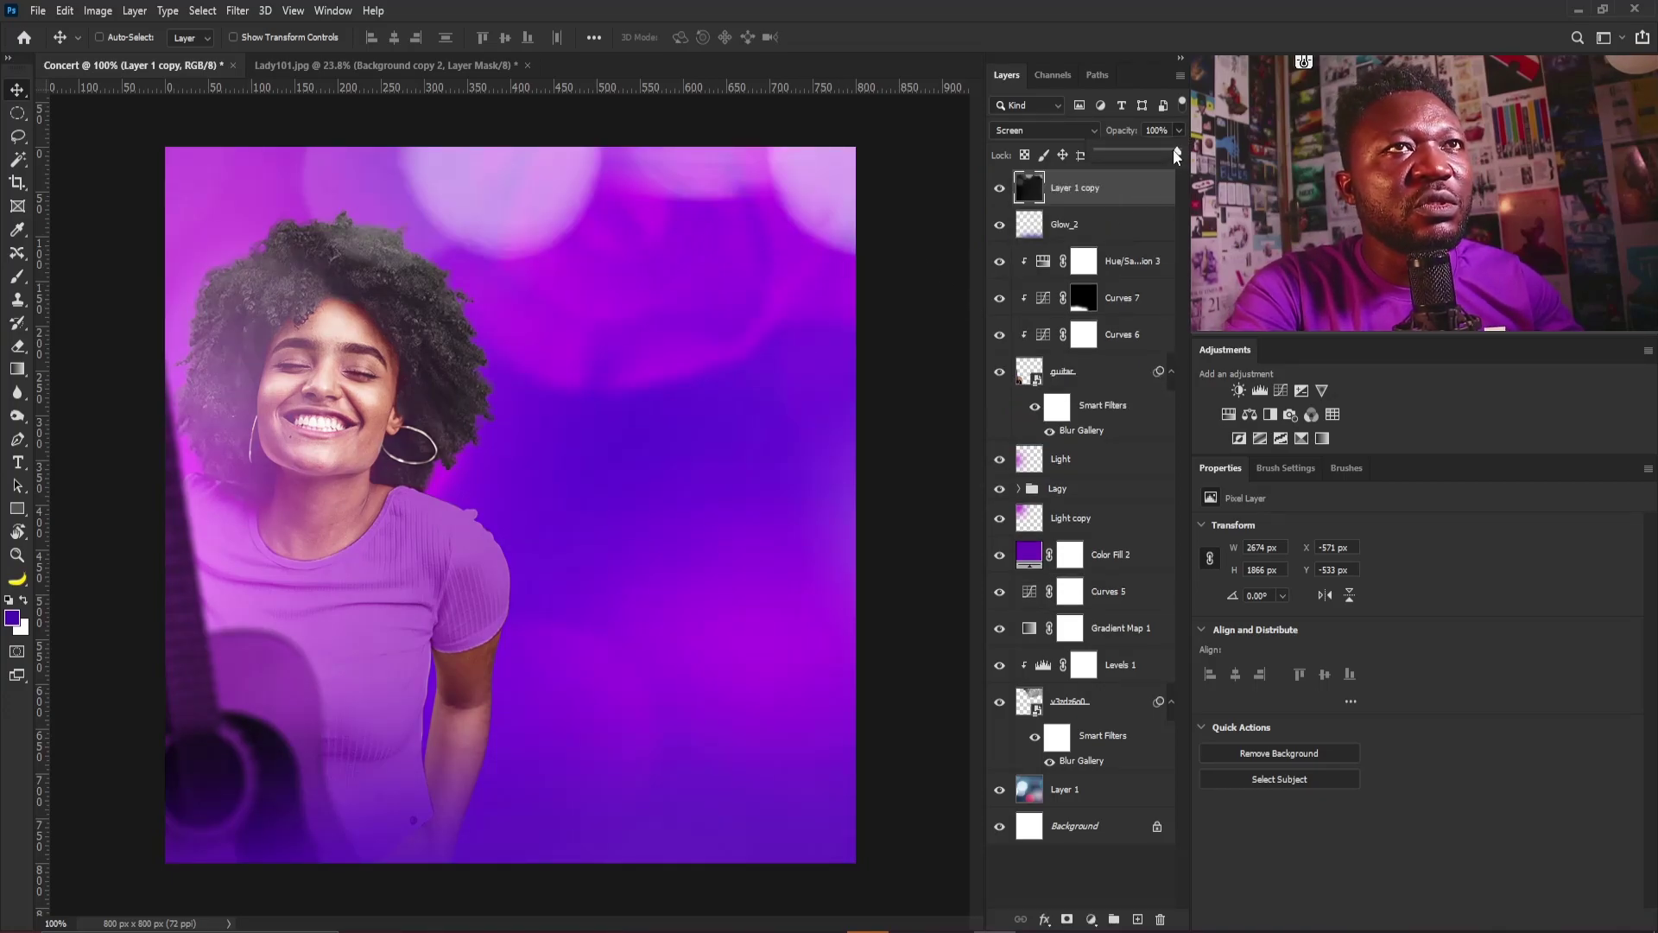
pyautogui.moveTo(1173, 152); pyautogui.dragTo(1161, 154)
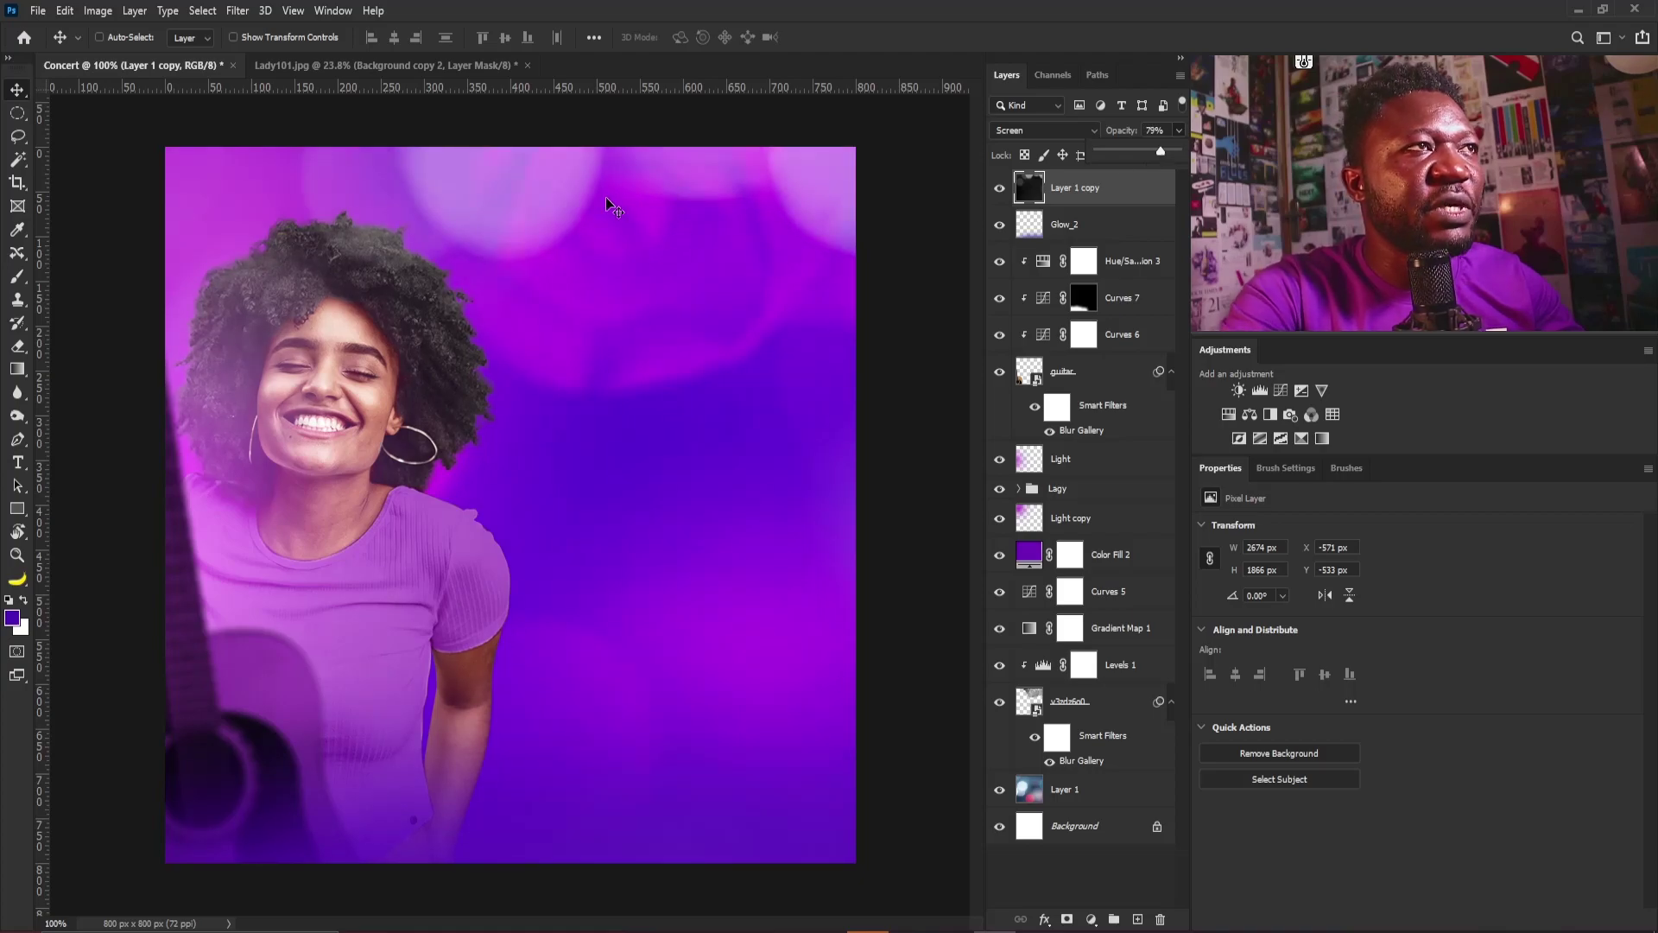
# Reposition the Layer 1 copy bokeh to about X -506 px, Y -470 px
pyautogui.click(584, 222)
pyautogui.moveTo(552, 216); pyautogui.dragTo(612, 259)
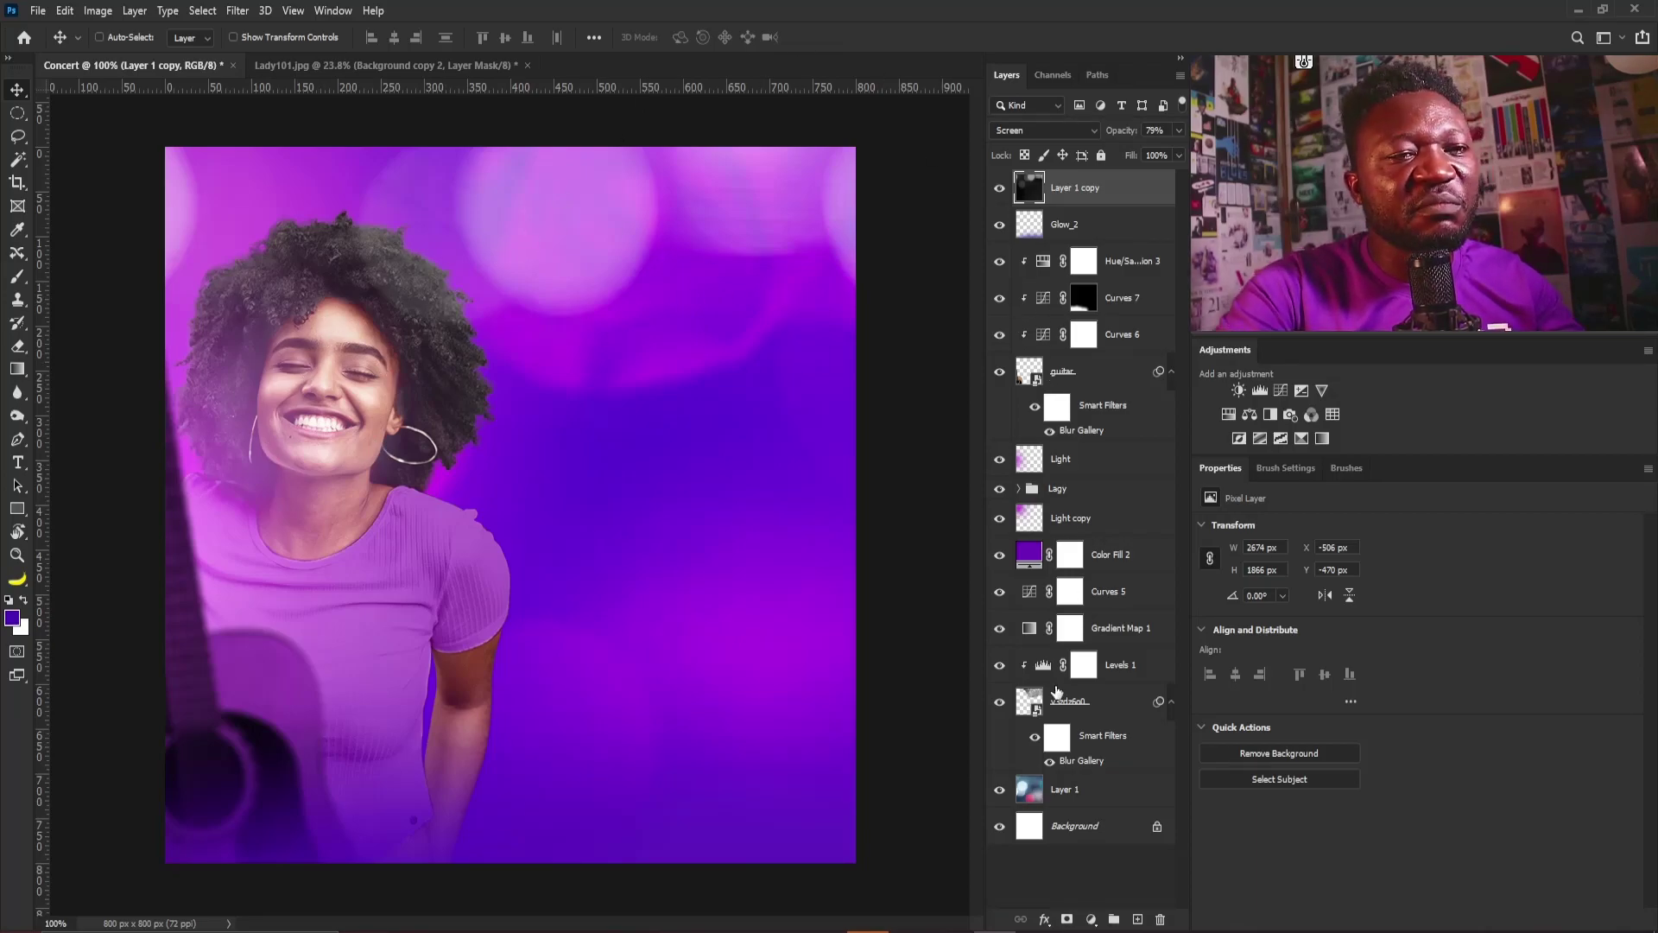
# Add a mask to Layer 1 copy and paint black with a soft 500 px brush over the guitar, the woman's body and the image's bottom
pyautogui.click(1067, 918)
pyautogui.press('b')
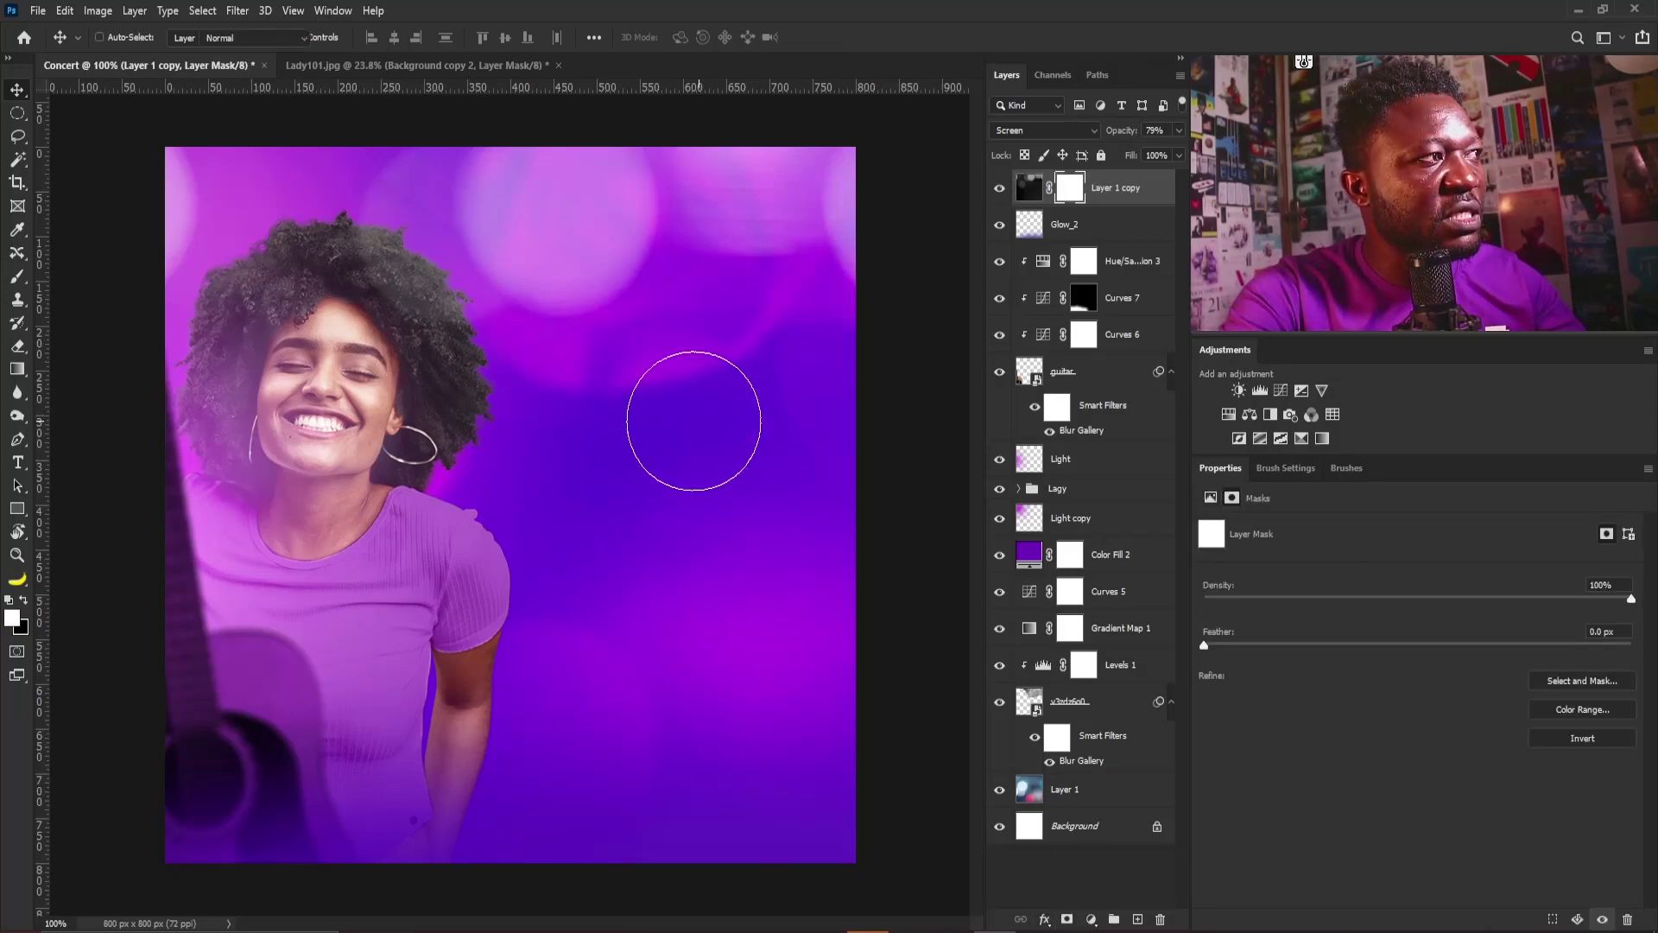
pyautogui.press(']')
pyautogui.press(']')
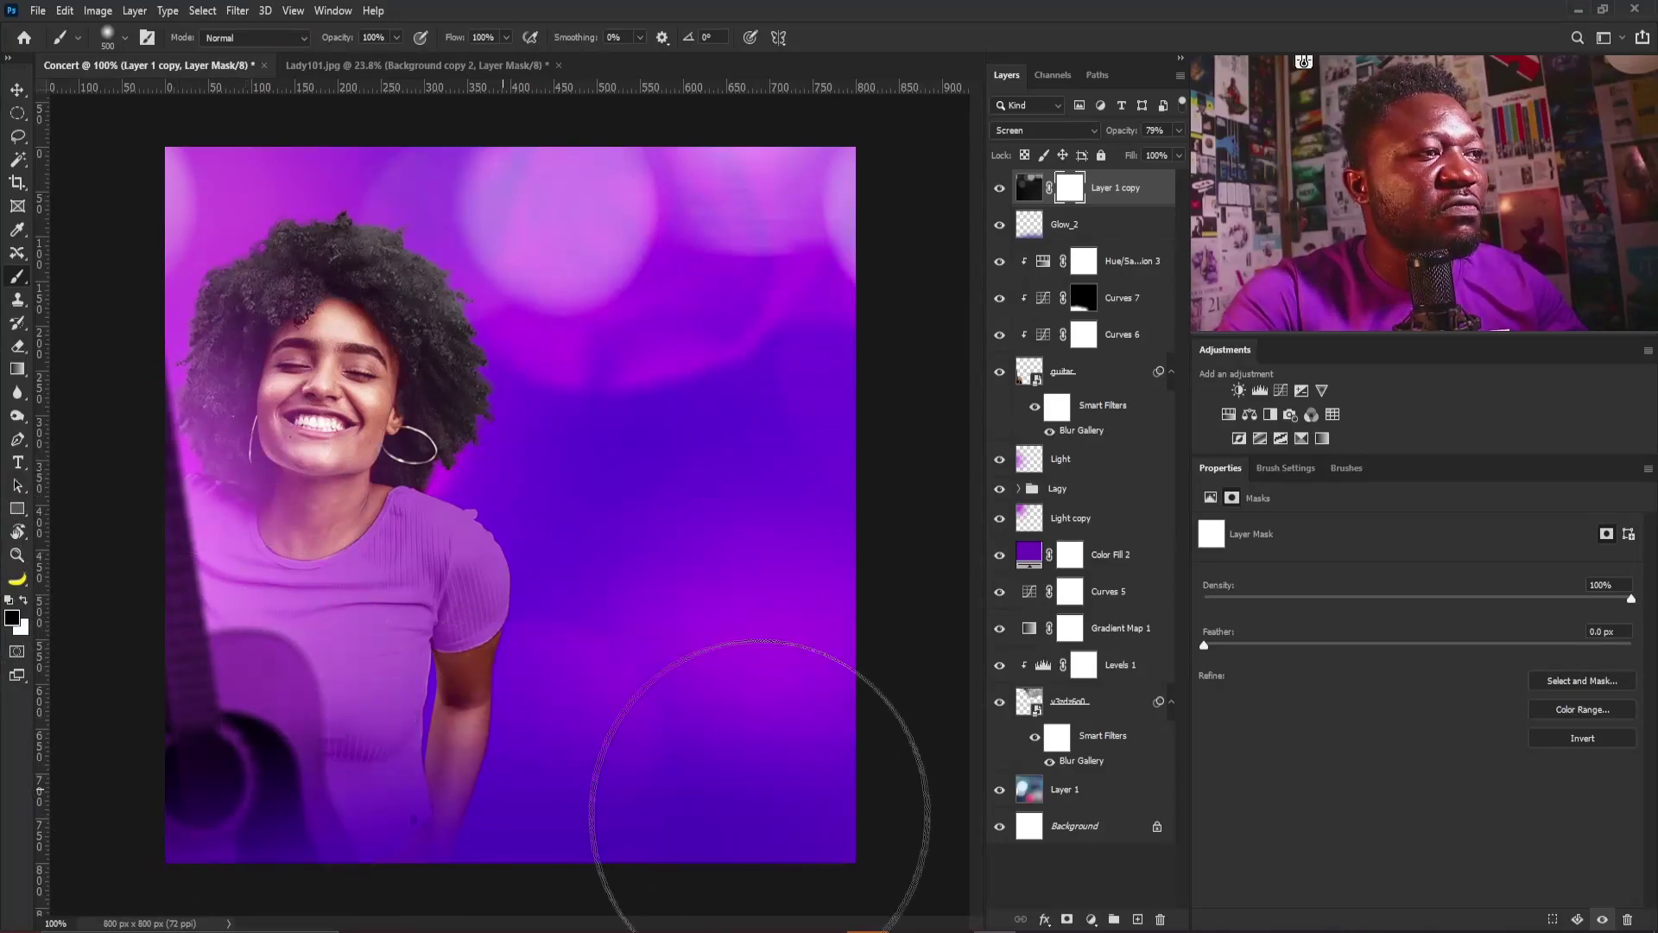
pyautogui.moveTo(226, 680); pyautogui.dragTo(200, 580)
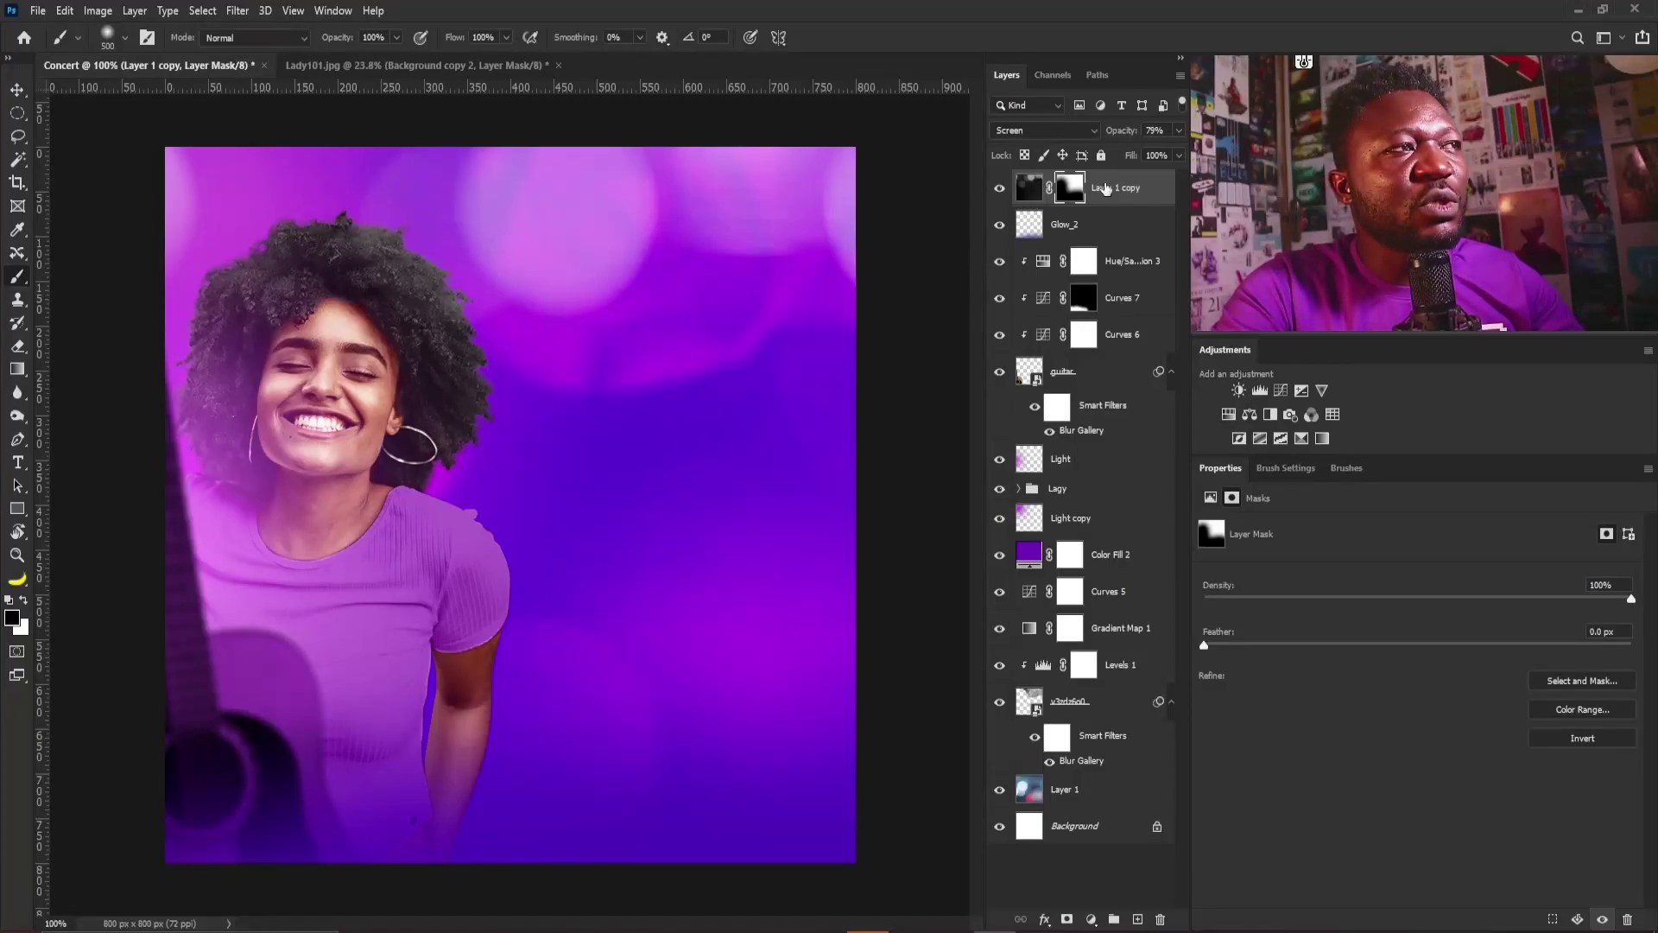
# Switch Layer 1 copy from its mask to its image and stamp all visible layers into a new top layer
pyautogui.hotkey('ctrl', '2')
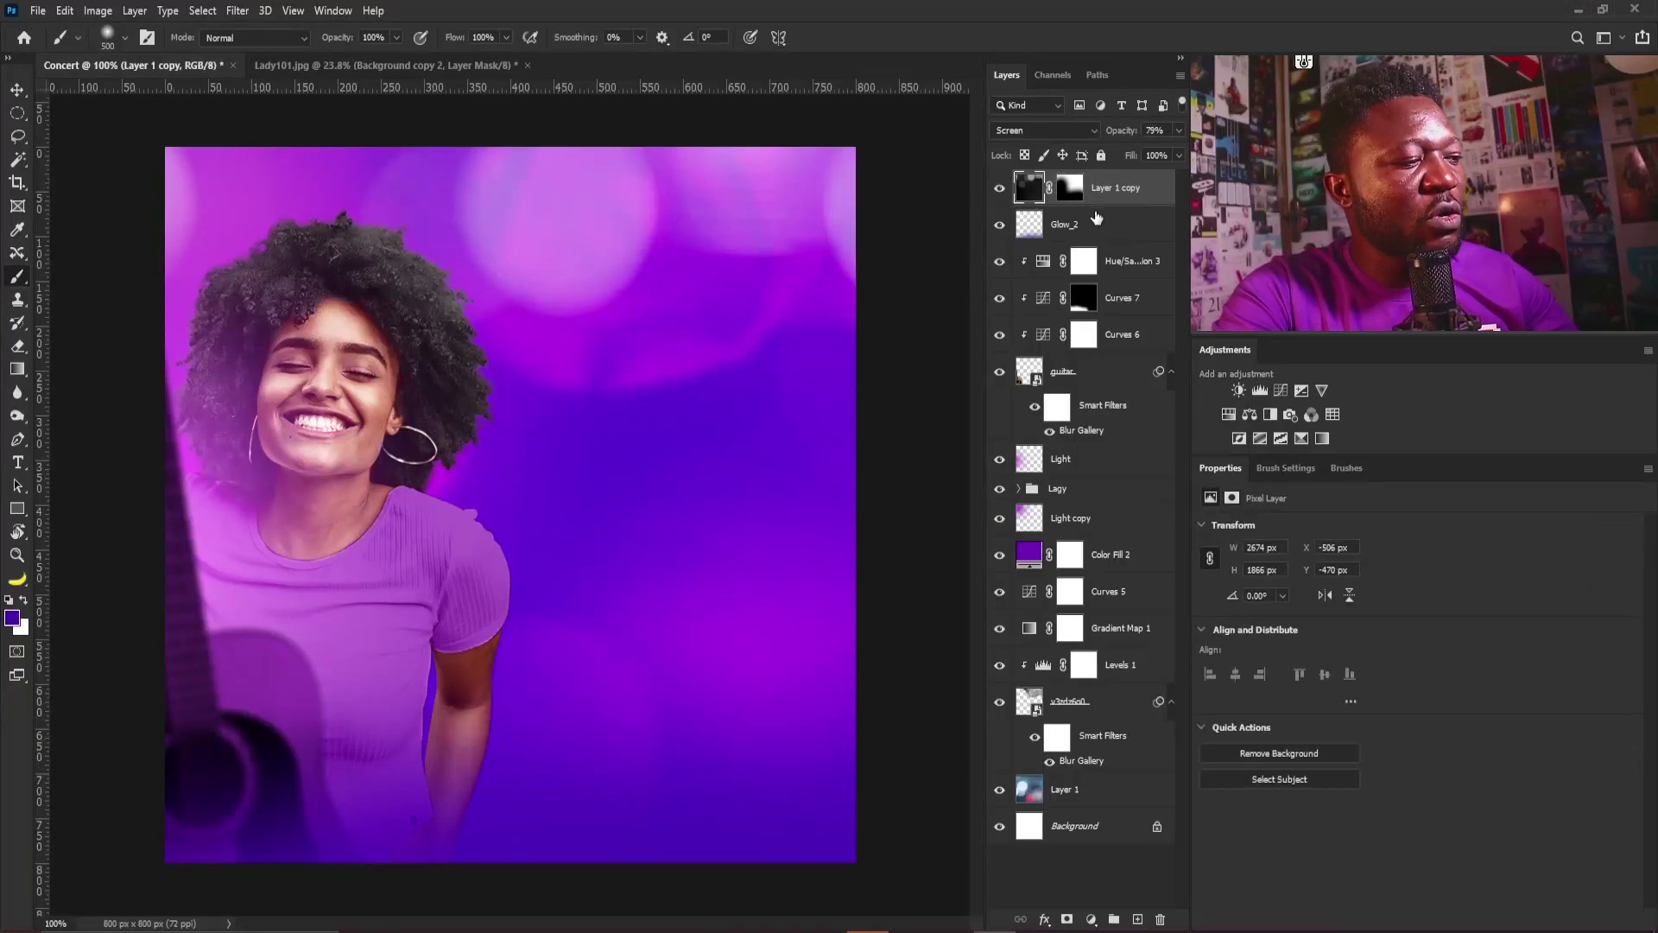
pyautogui.hotkey('ctrl', 'alt', 'shift', 'e')
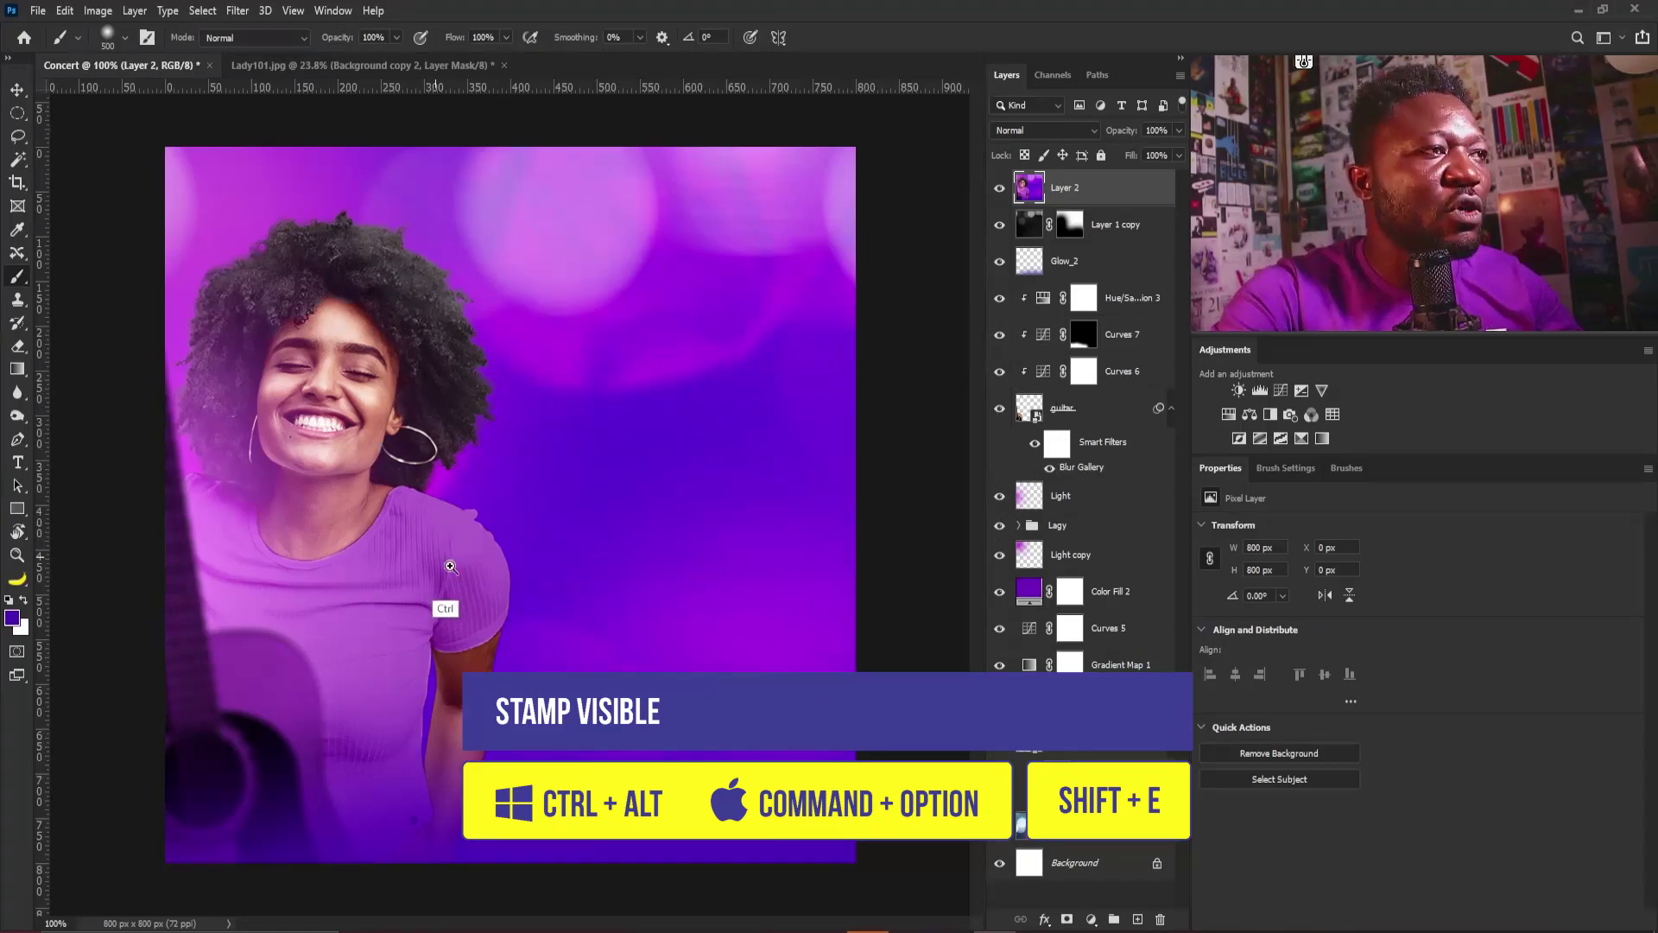
# Soften the cut-out edges of the woman's sleeve, arm and shirt side on Layer 2 using the Blur tool with a small soft brush
pyautogui.moveTo(446, 608); pyautogui.dragTo(492, 591)
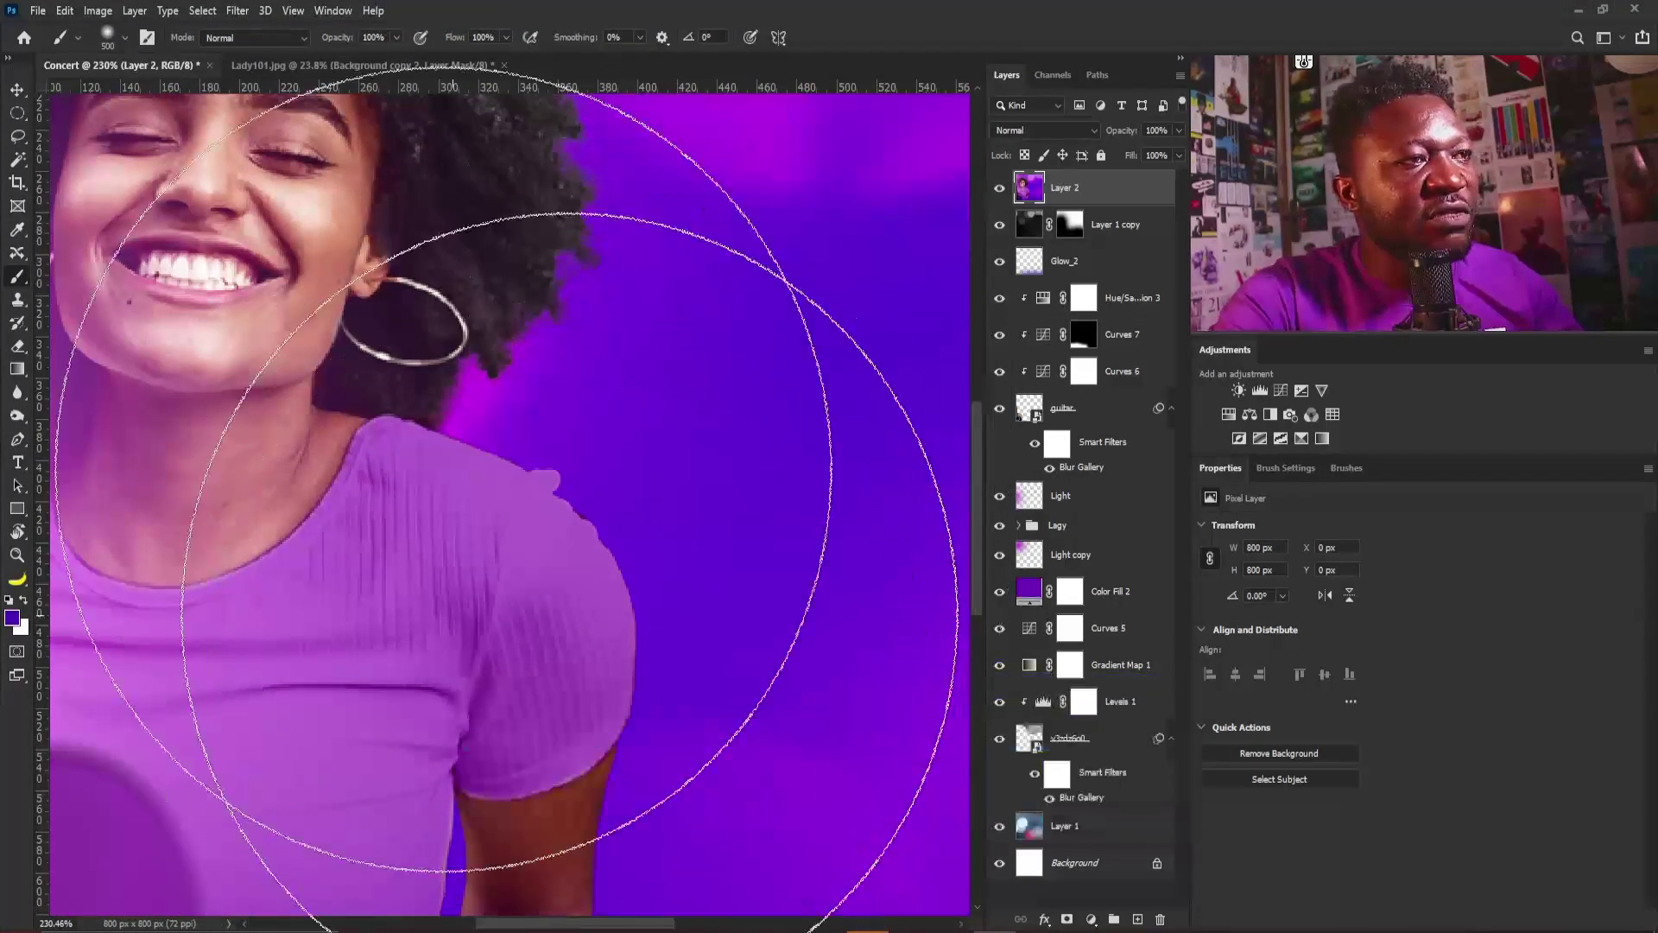
pyautogui.press('[')
pyautogui.press('[')
pyautogui.press('[')
pyautogui.press('[')
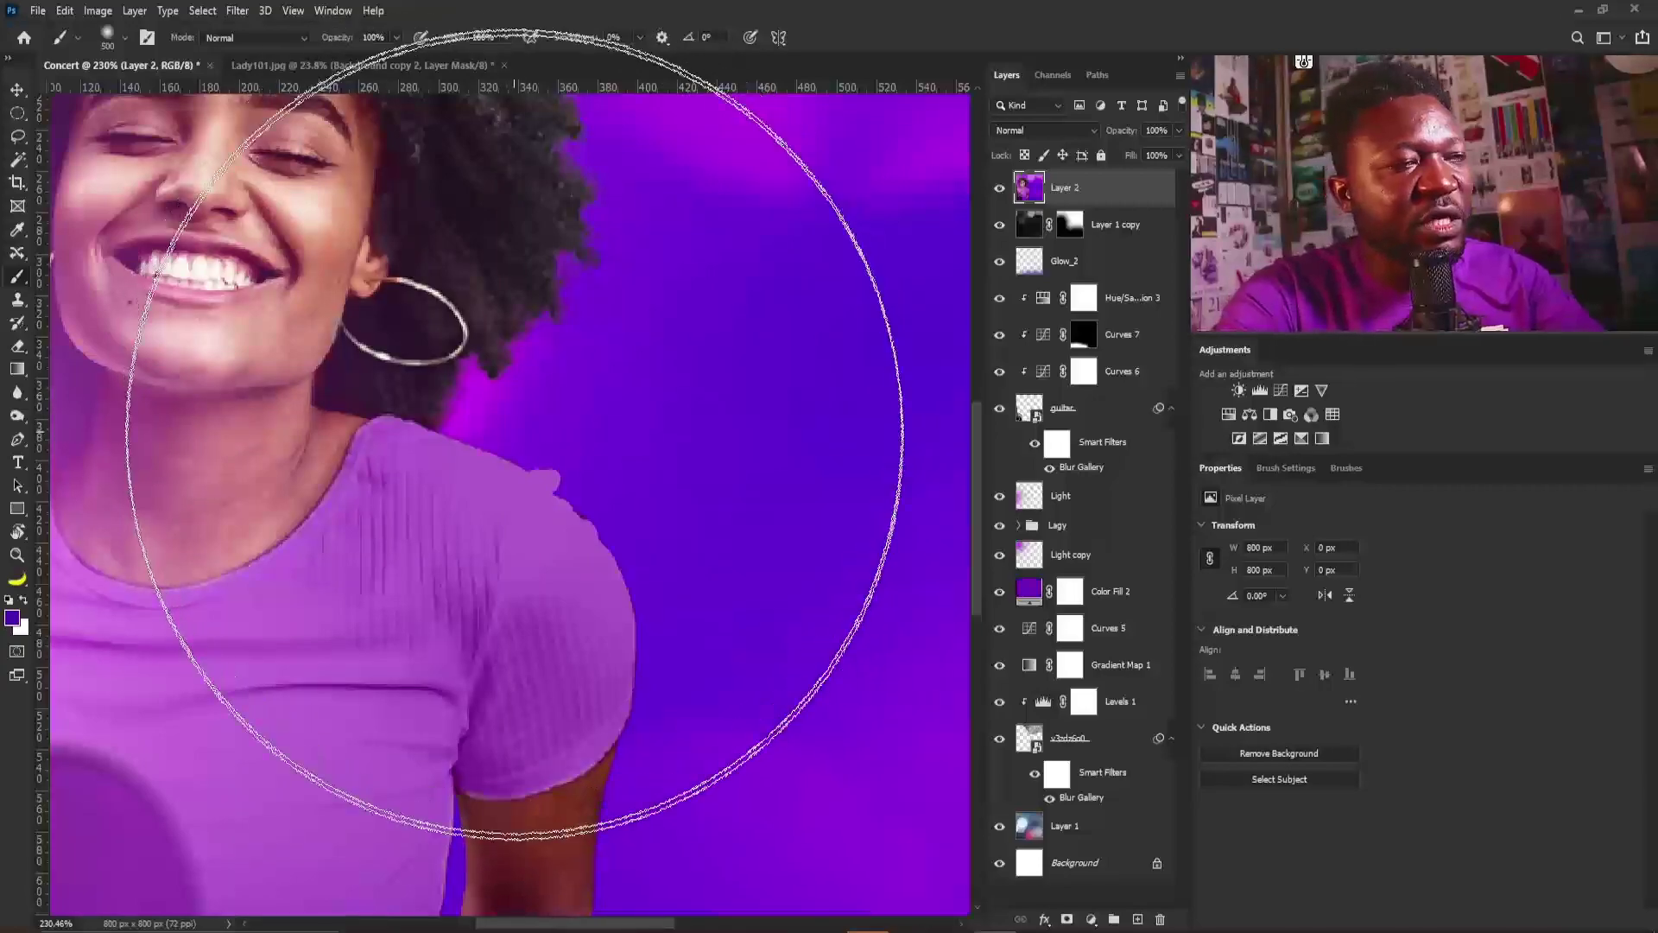
pyautogui.press('[')
pyautogui.press('[')
pyautogui.press('[')
pyautogui.press('[')
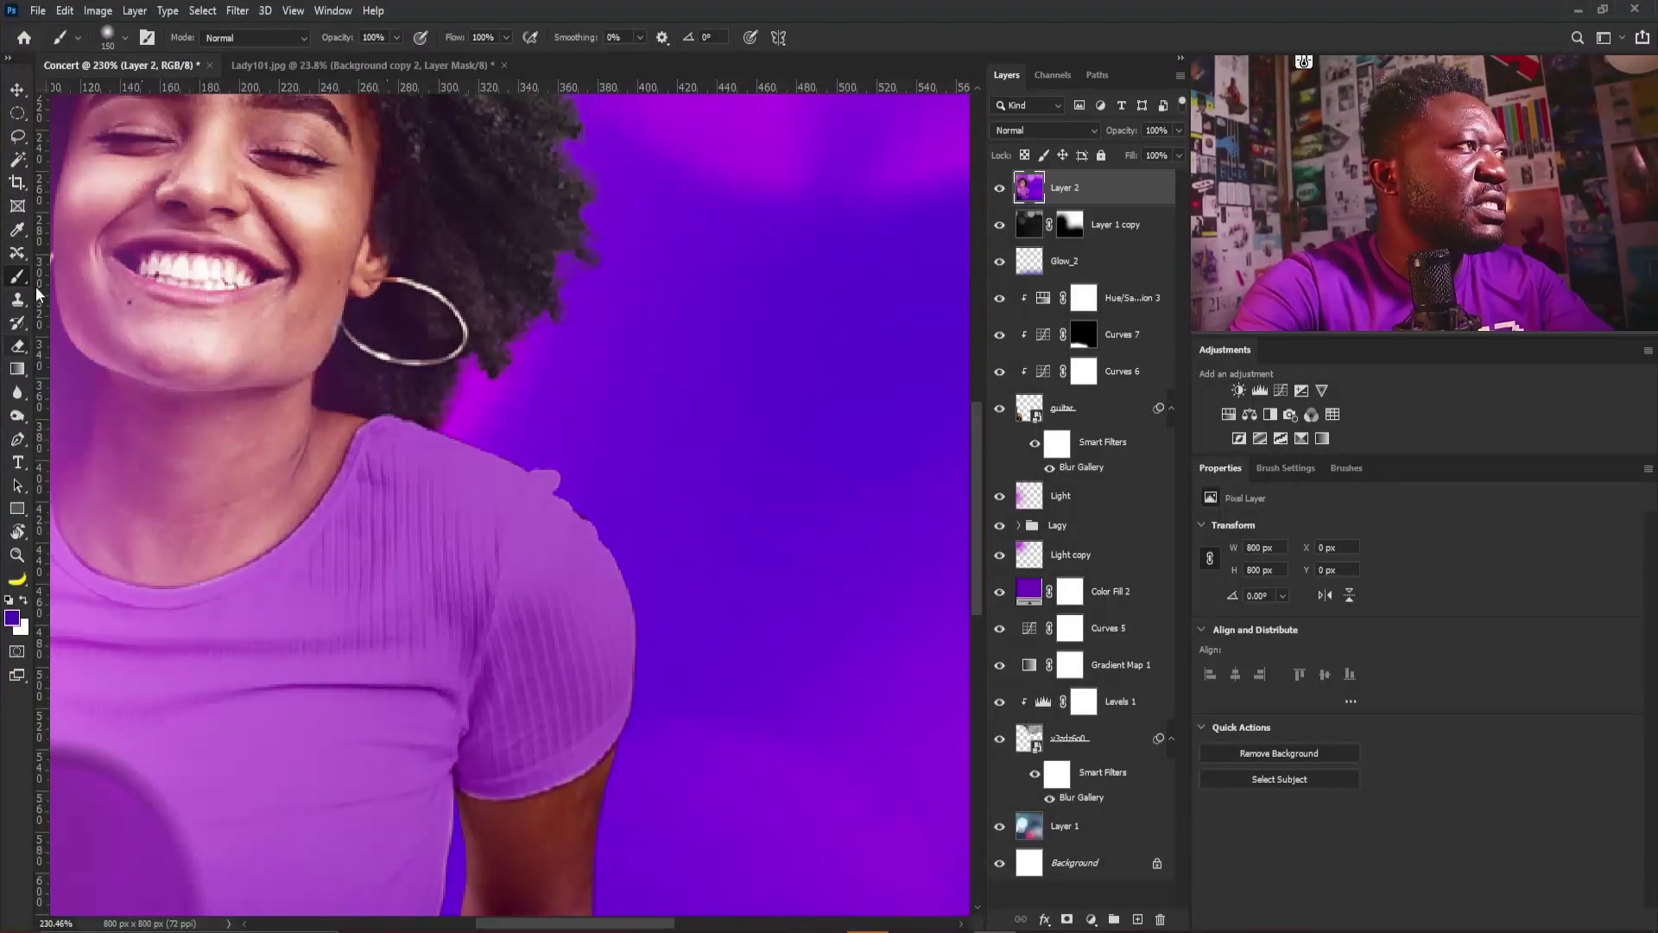
pyautogui.click(19, 394)
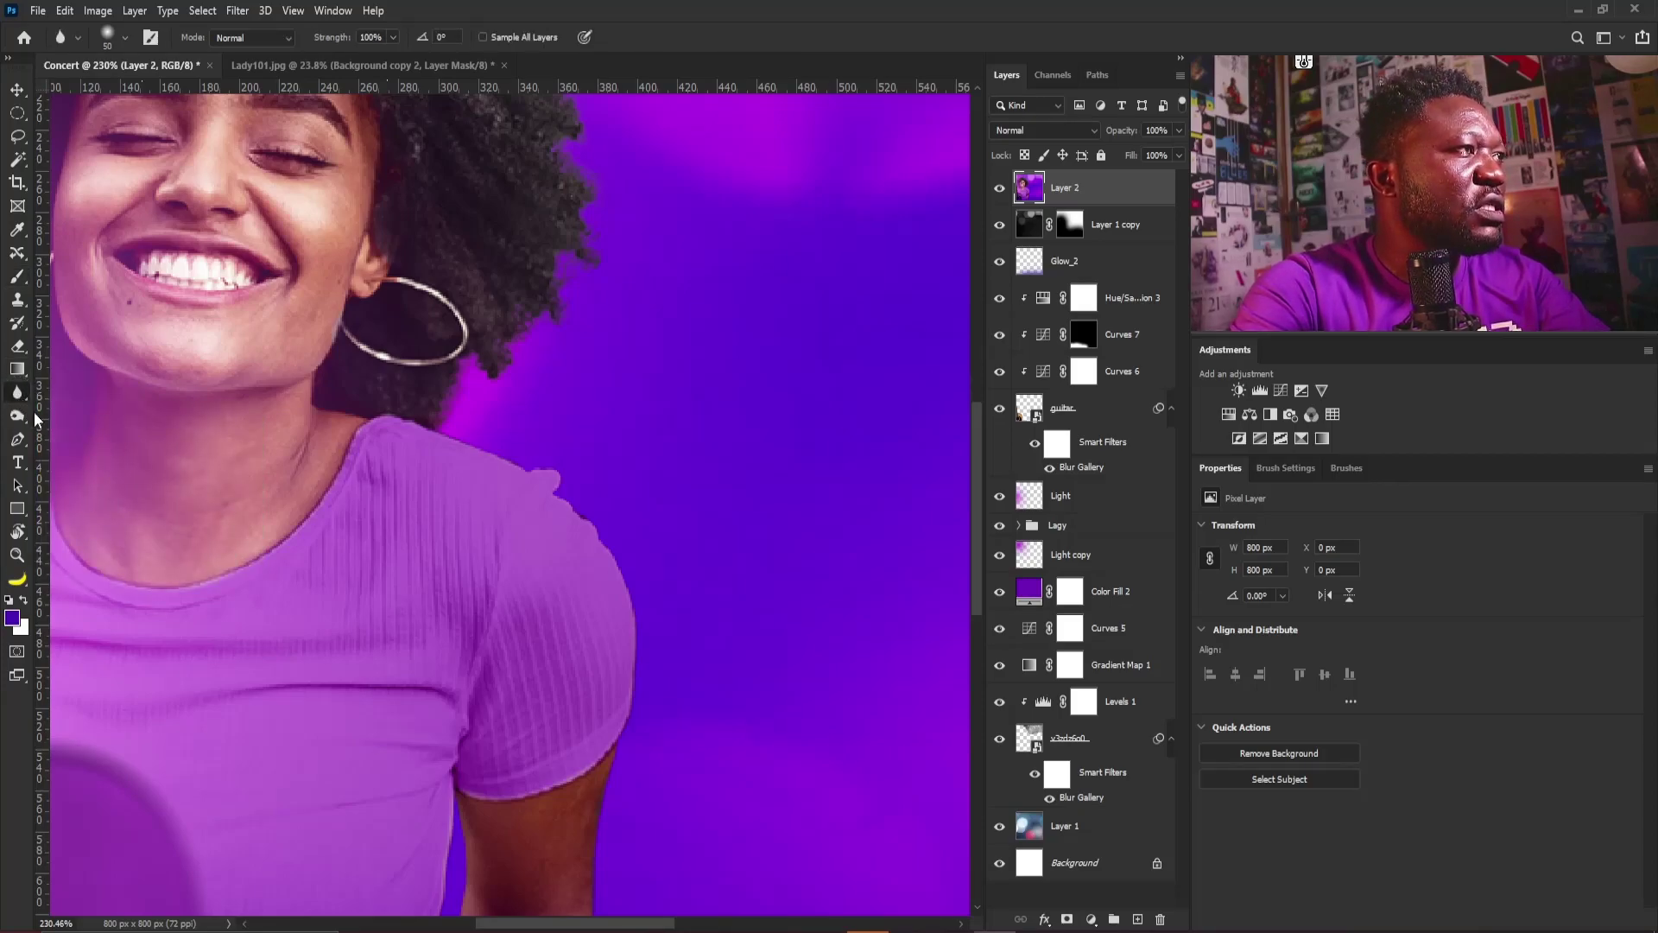
pyautogui.press('[')
pyautogui.press('[')
pyautogui.press('[')
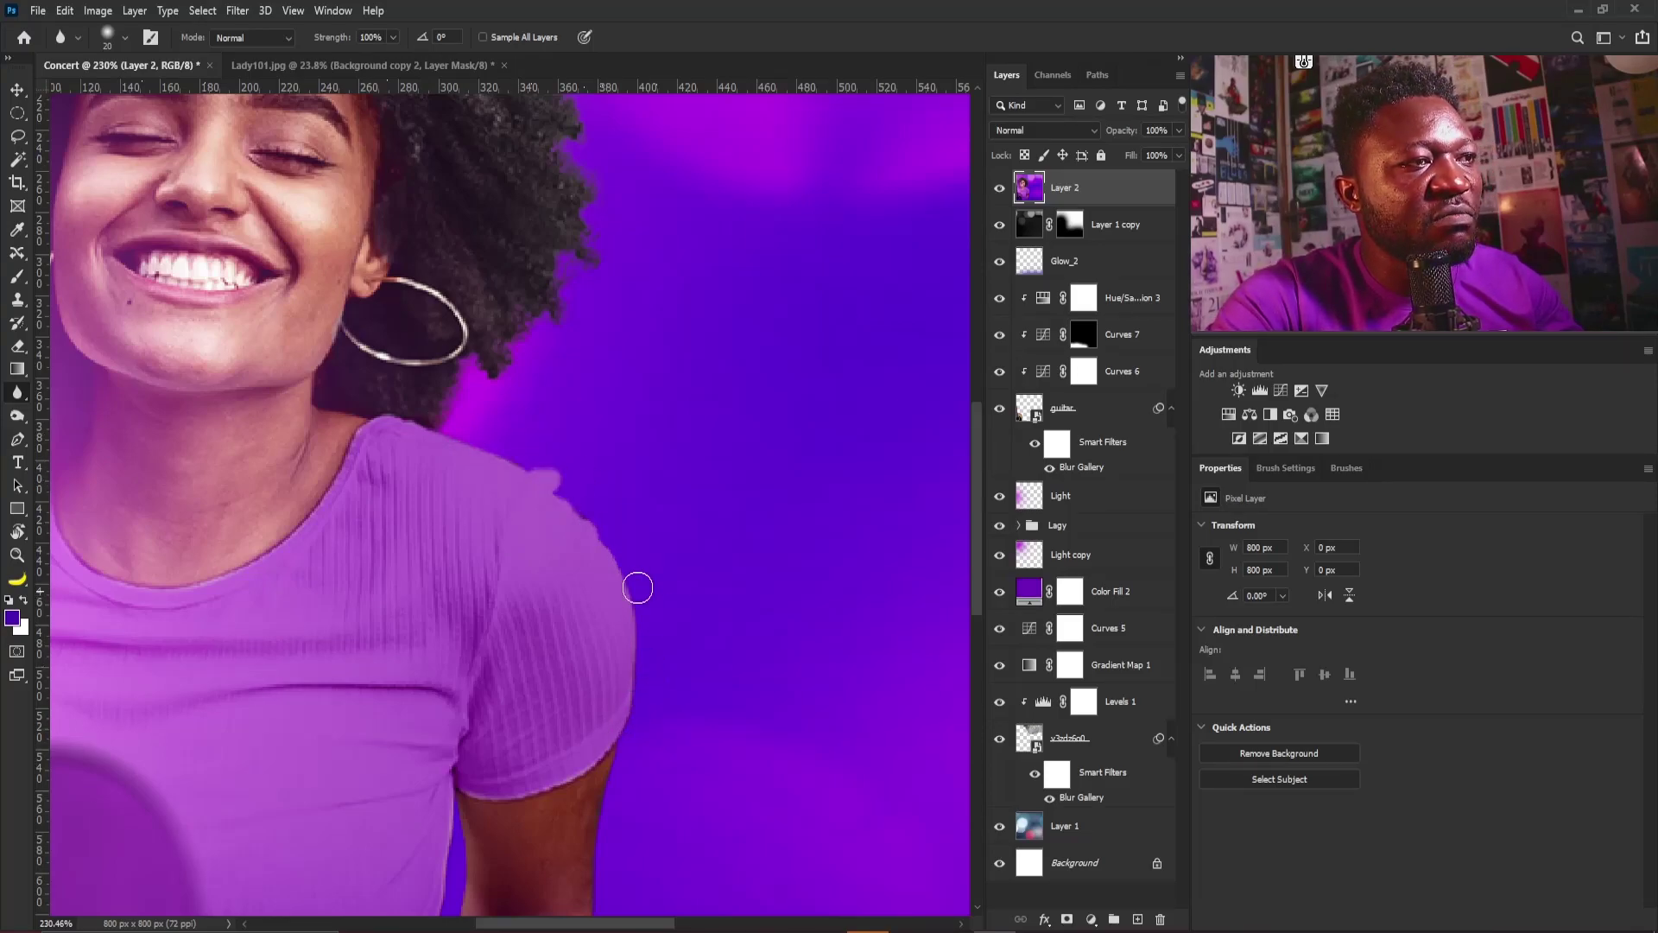
pyautogui.scroll(-5, 656, 604)
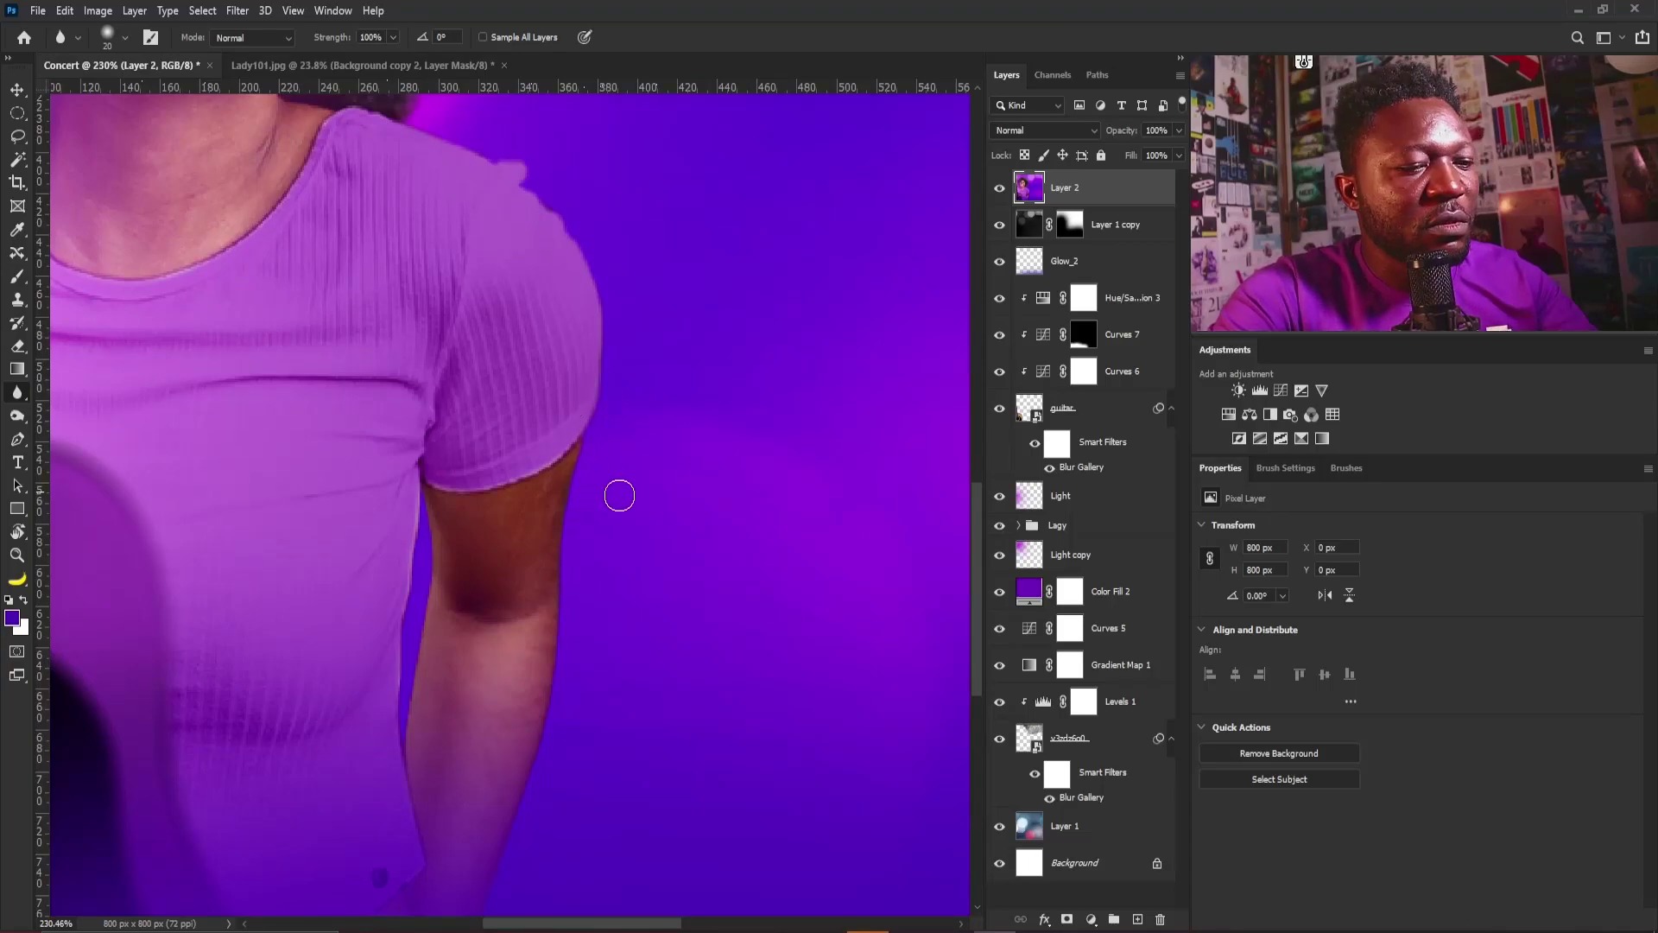
pyautogui.moveTo(412, 802); pyautogui.dragTo(576, 836)
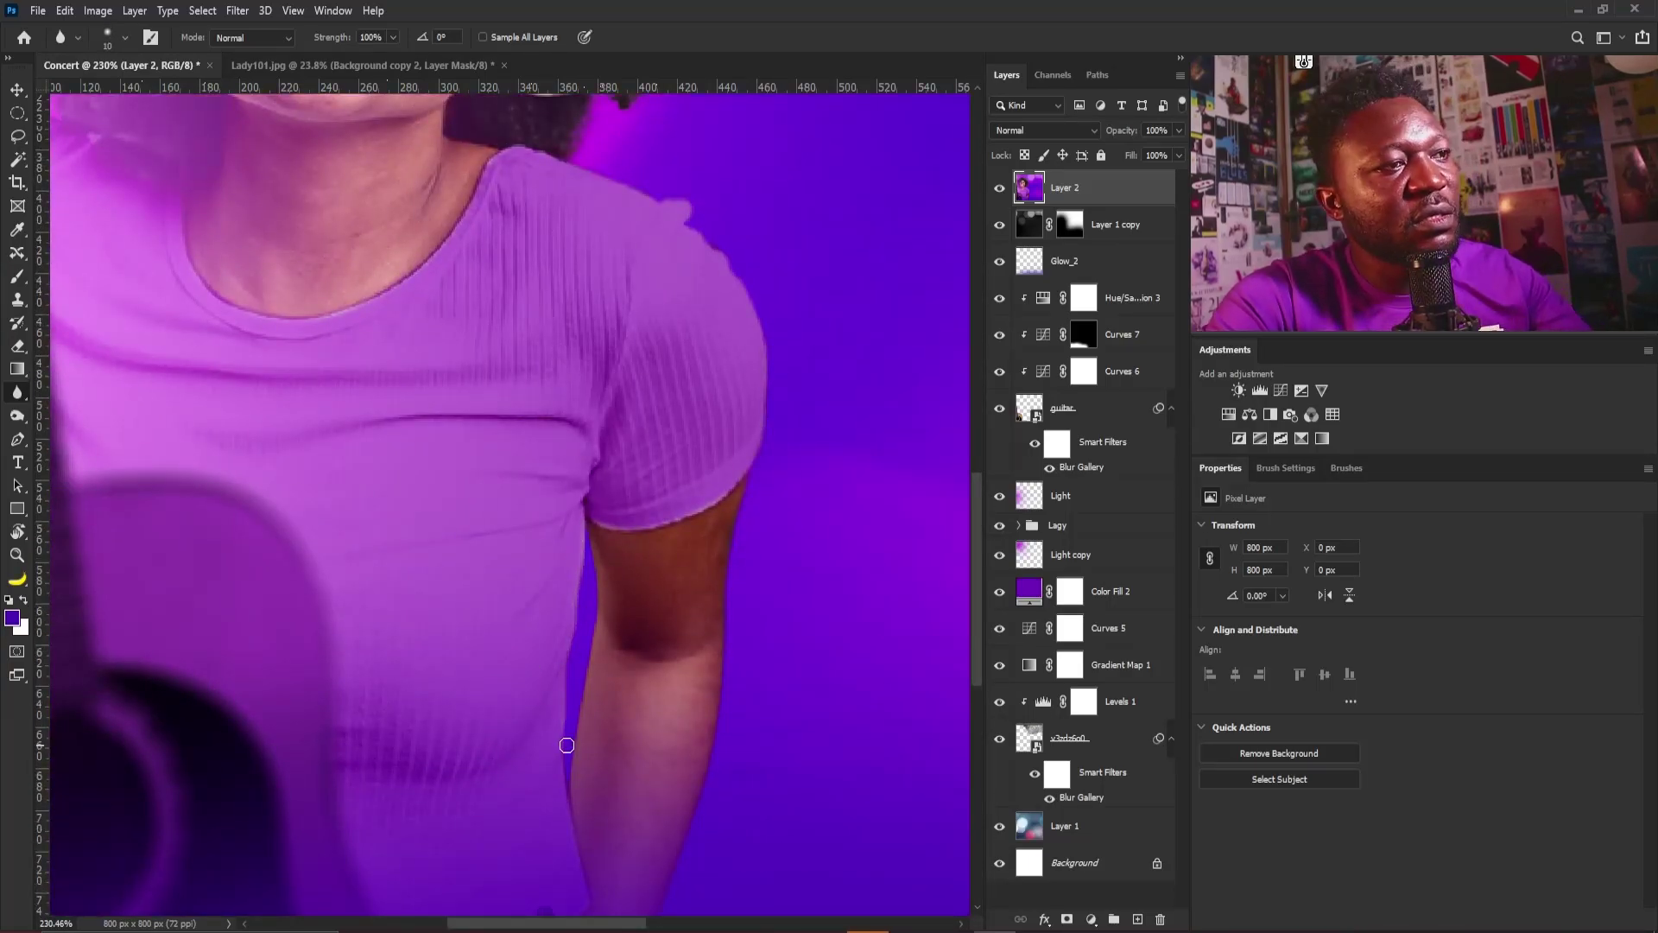
pyautogui.scroll(-3, 535, 605)
pyautogui.scroll(2, 560, 534)
pyautogui.scroll(-3, 544, 407)
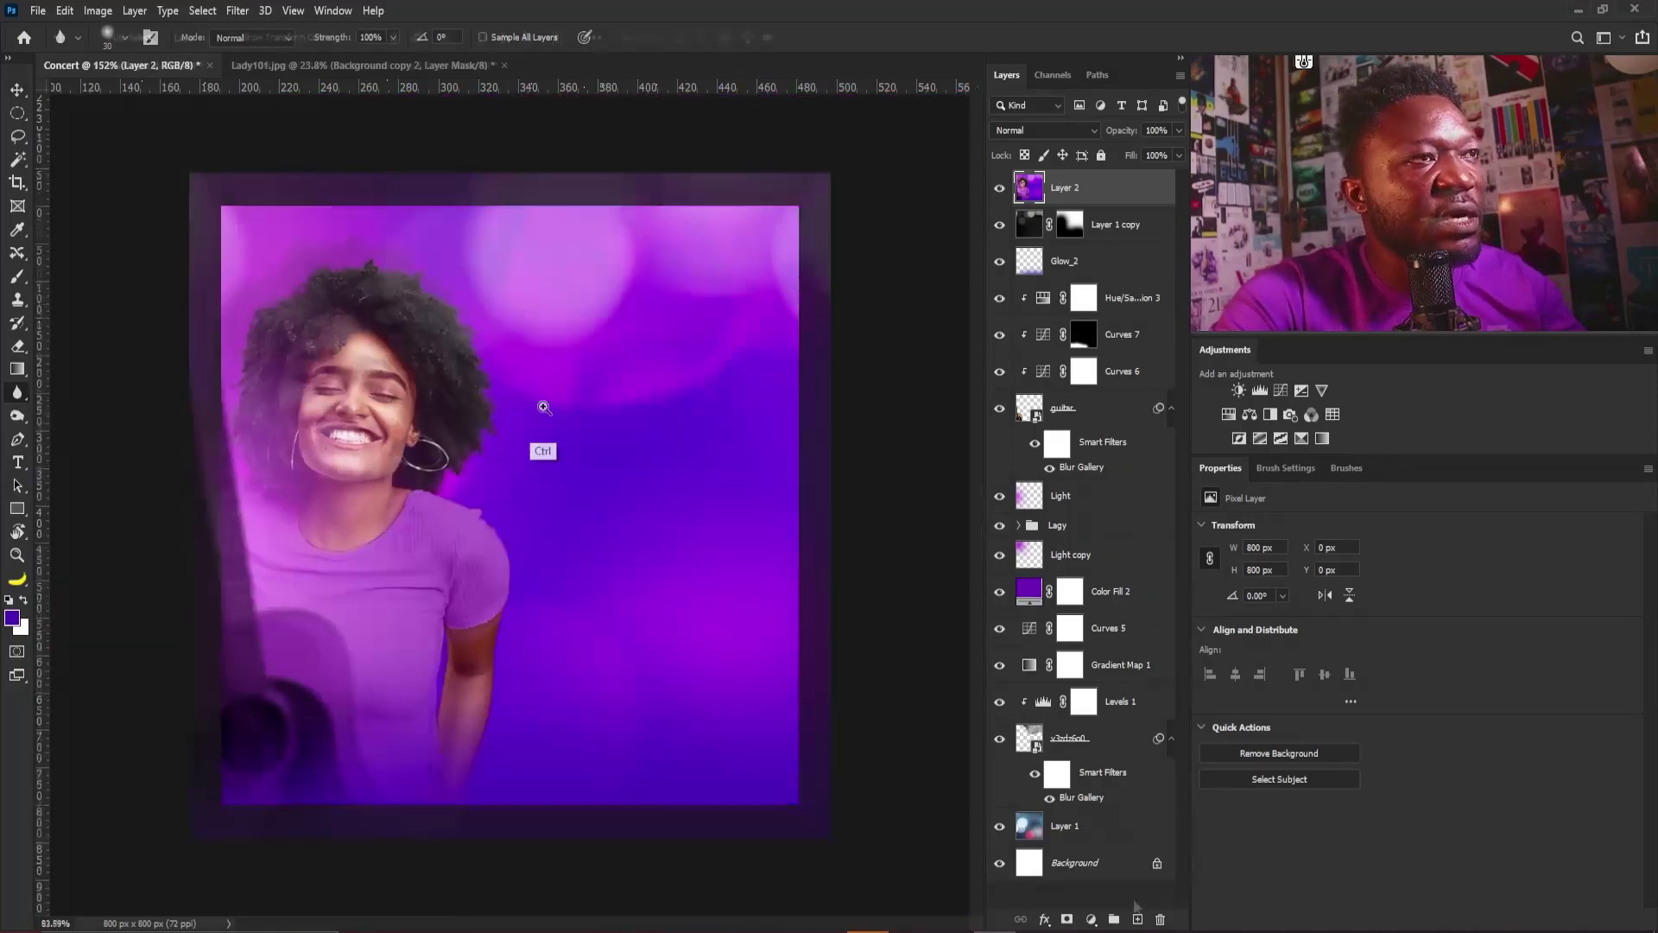
# Create a new layer named Noise above Layer 2 in Soft Light mode, filled with the neutral 50% gray
pyautogui.press('v')
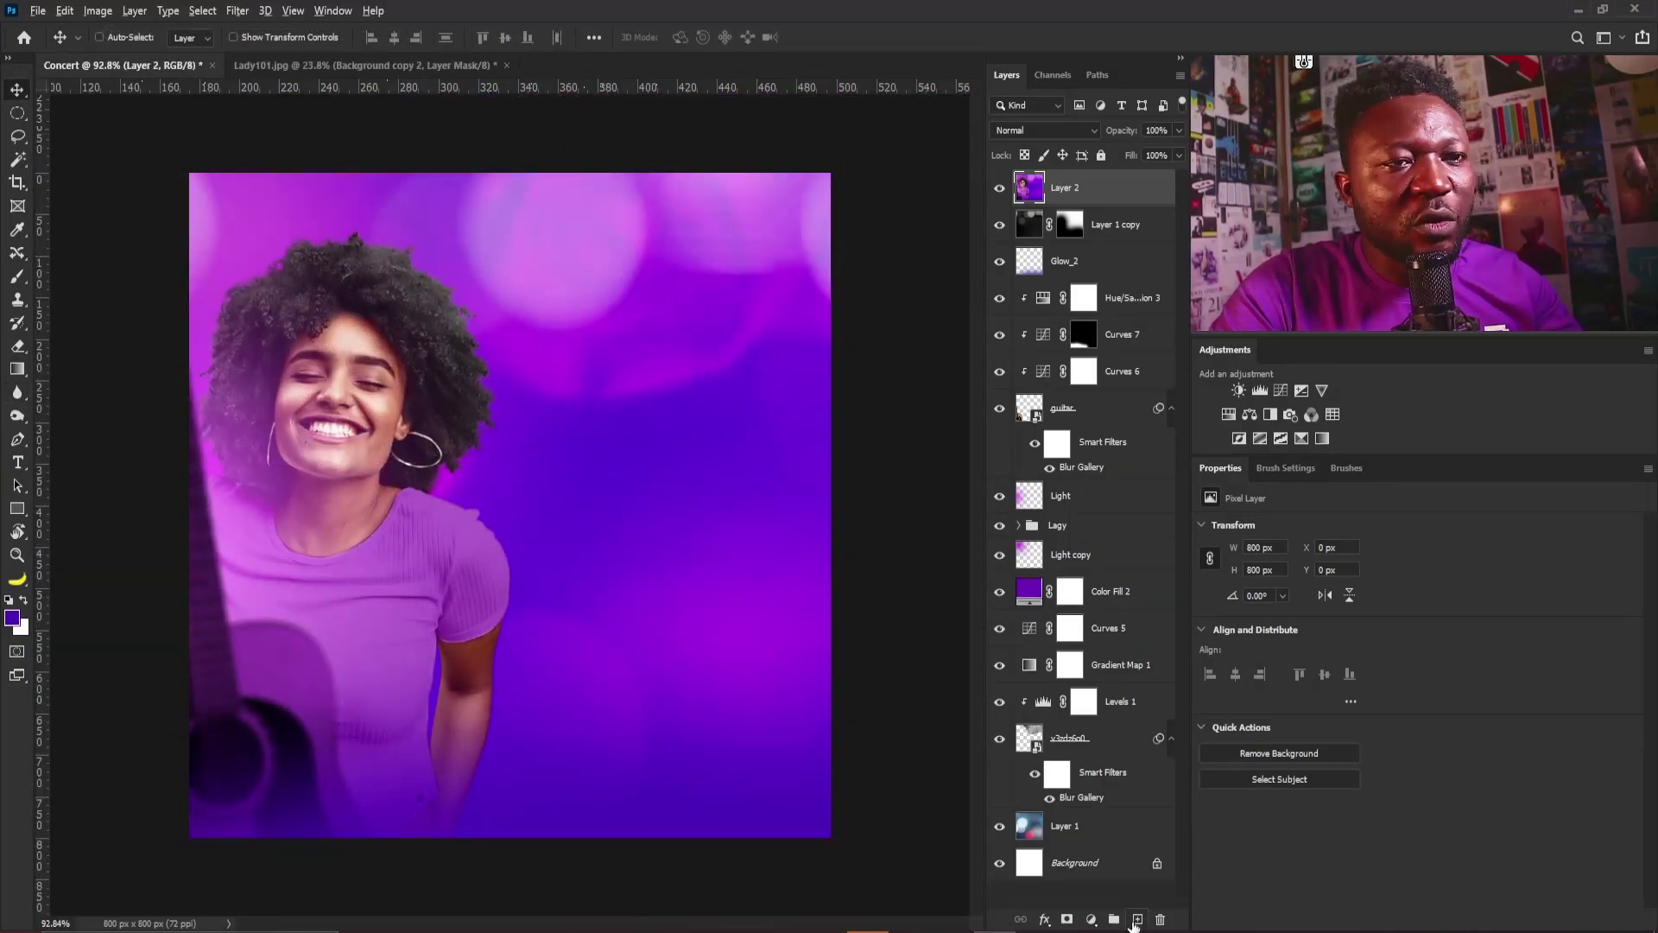
pyautogui.keyDown('alt'); pyautogui.click(1138, 921); pyautogui.keyUp('alt')
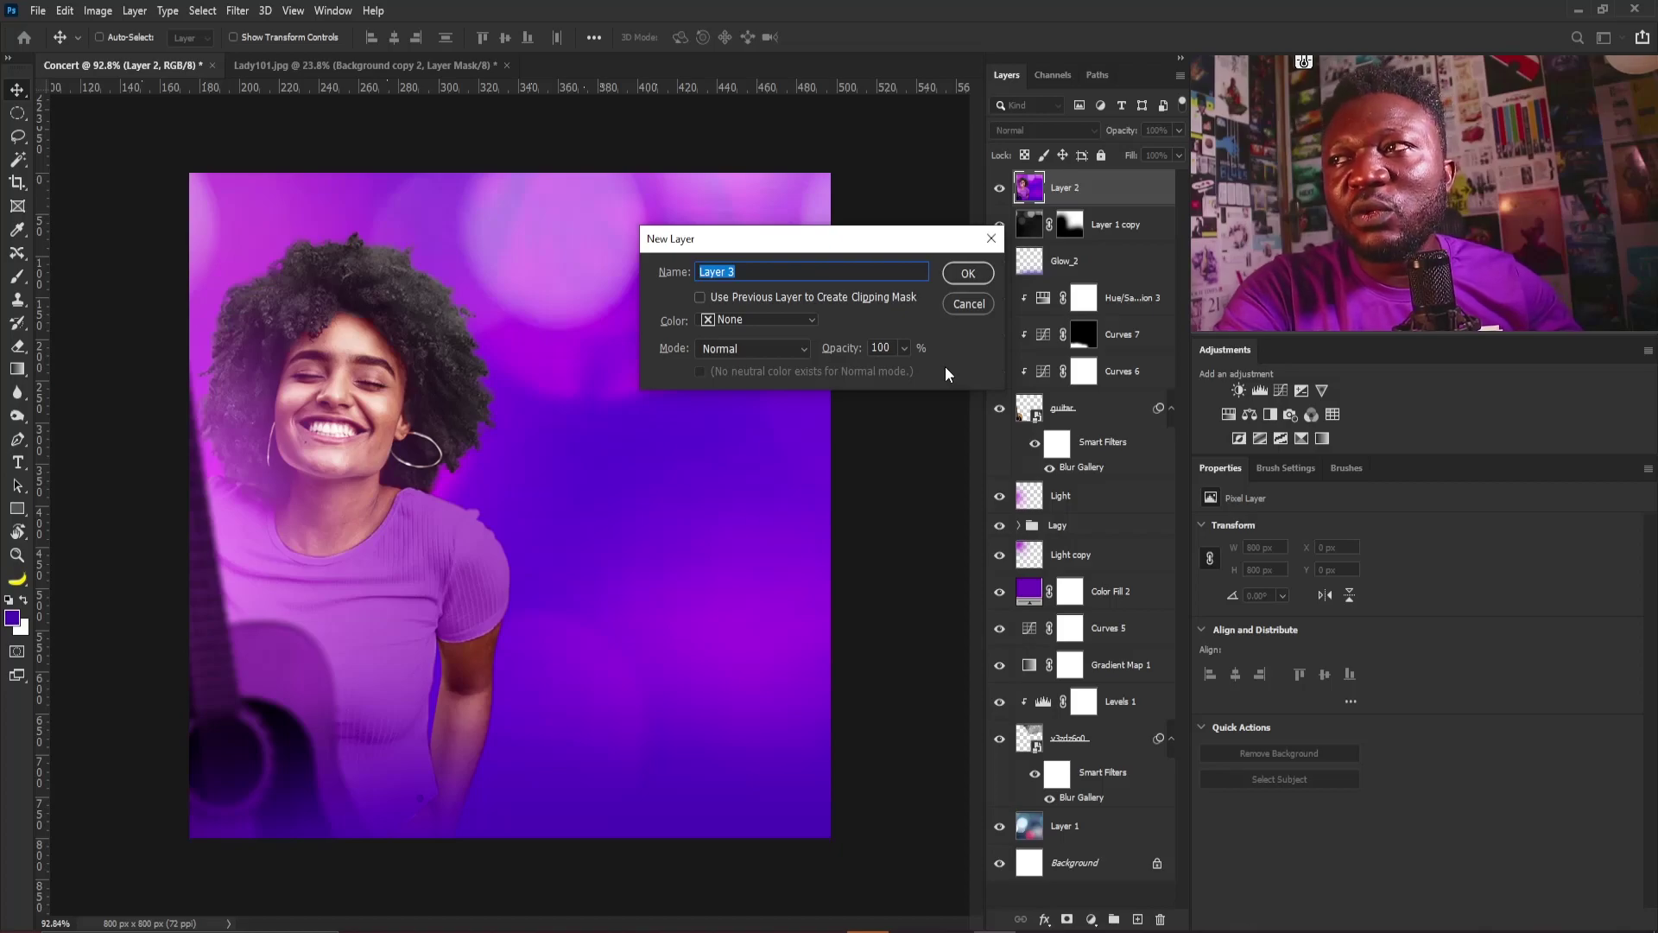
pyautogui.click(749, 348)
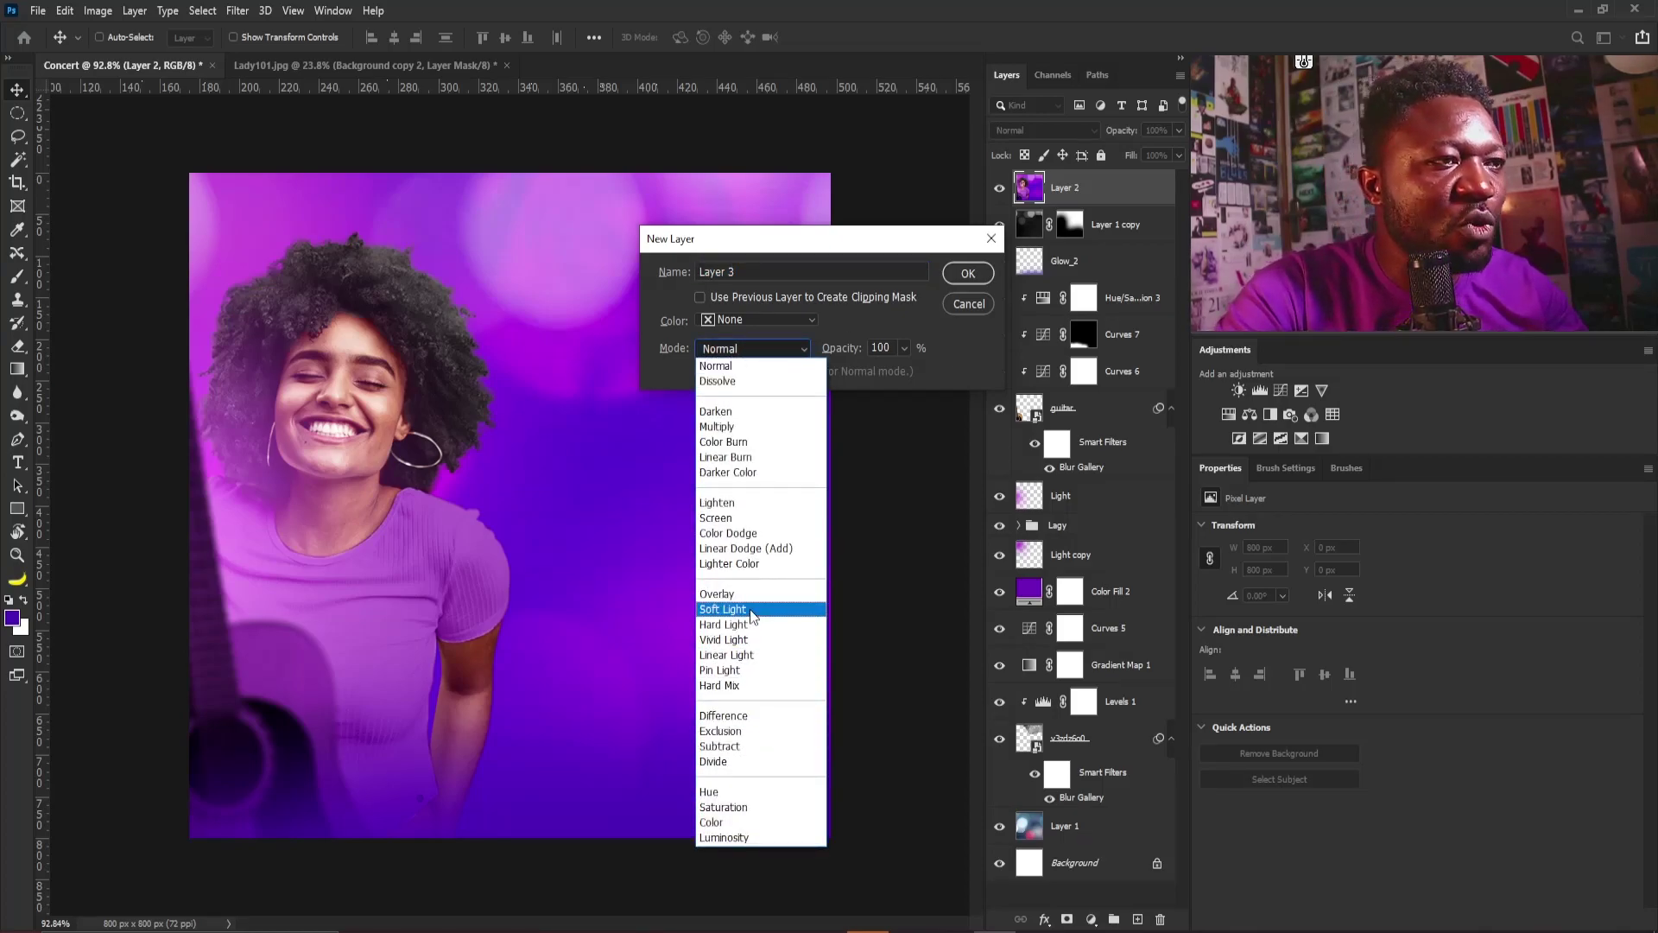
pyautogui.click(748, 610)
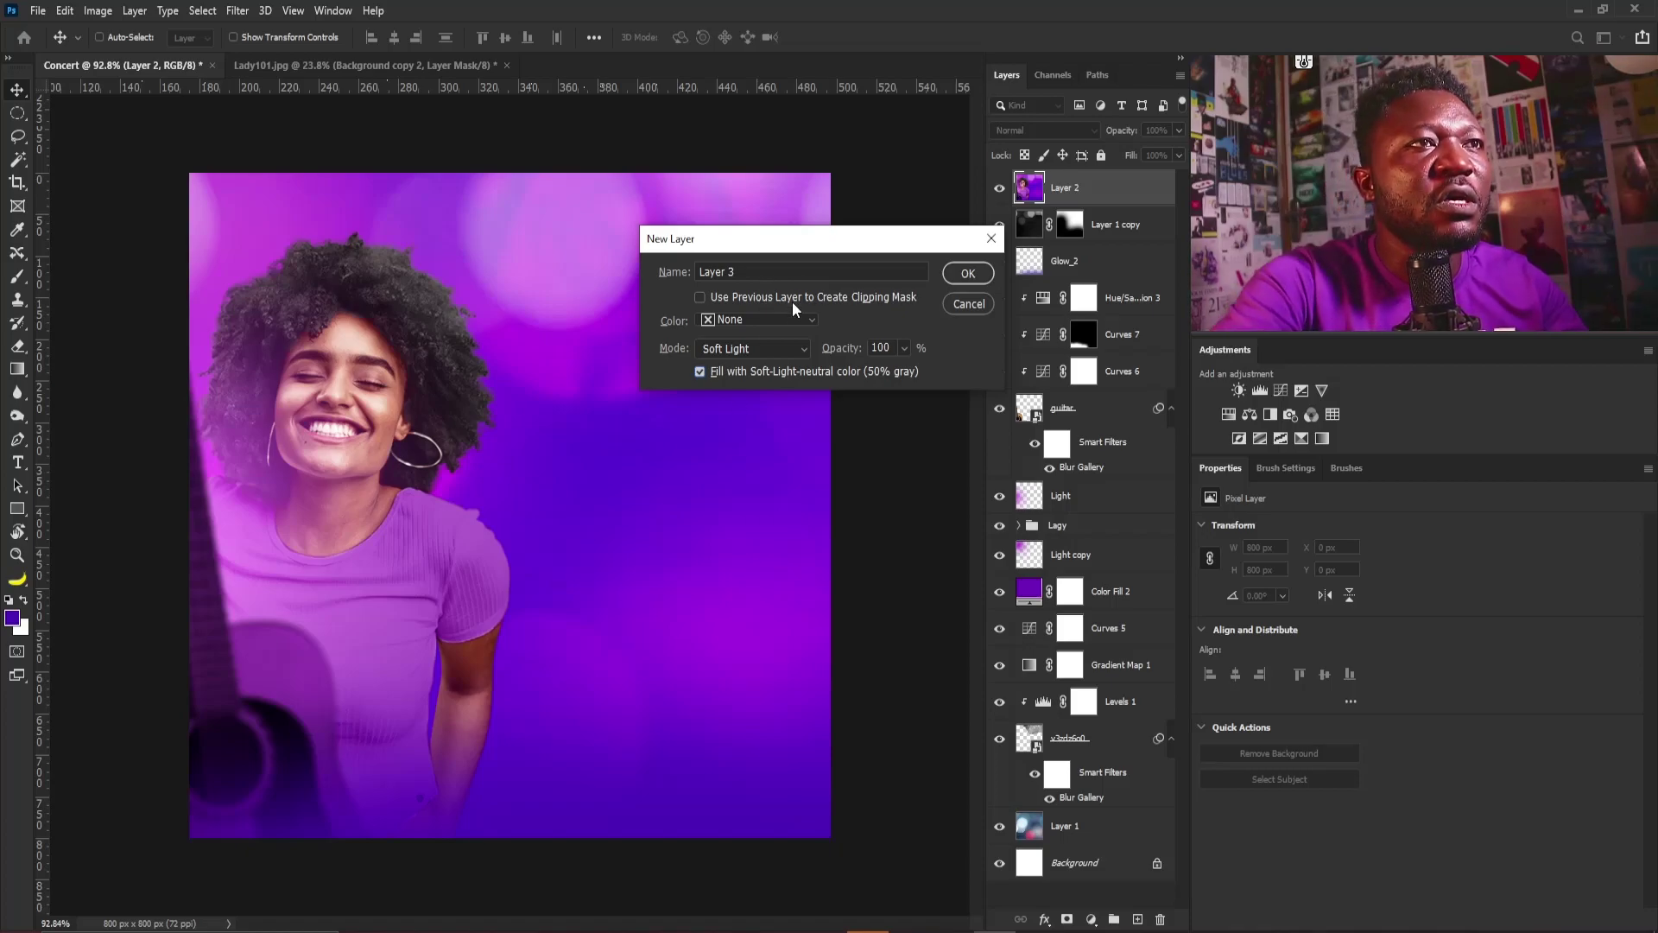
pyautogui.click(751, 273)
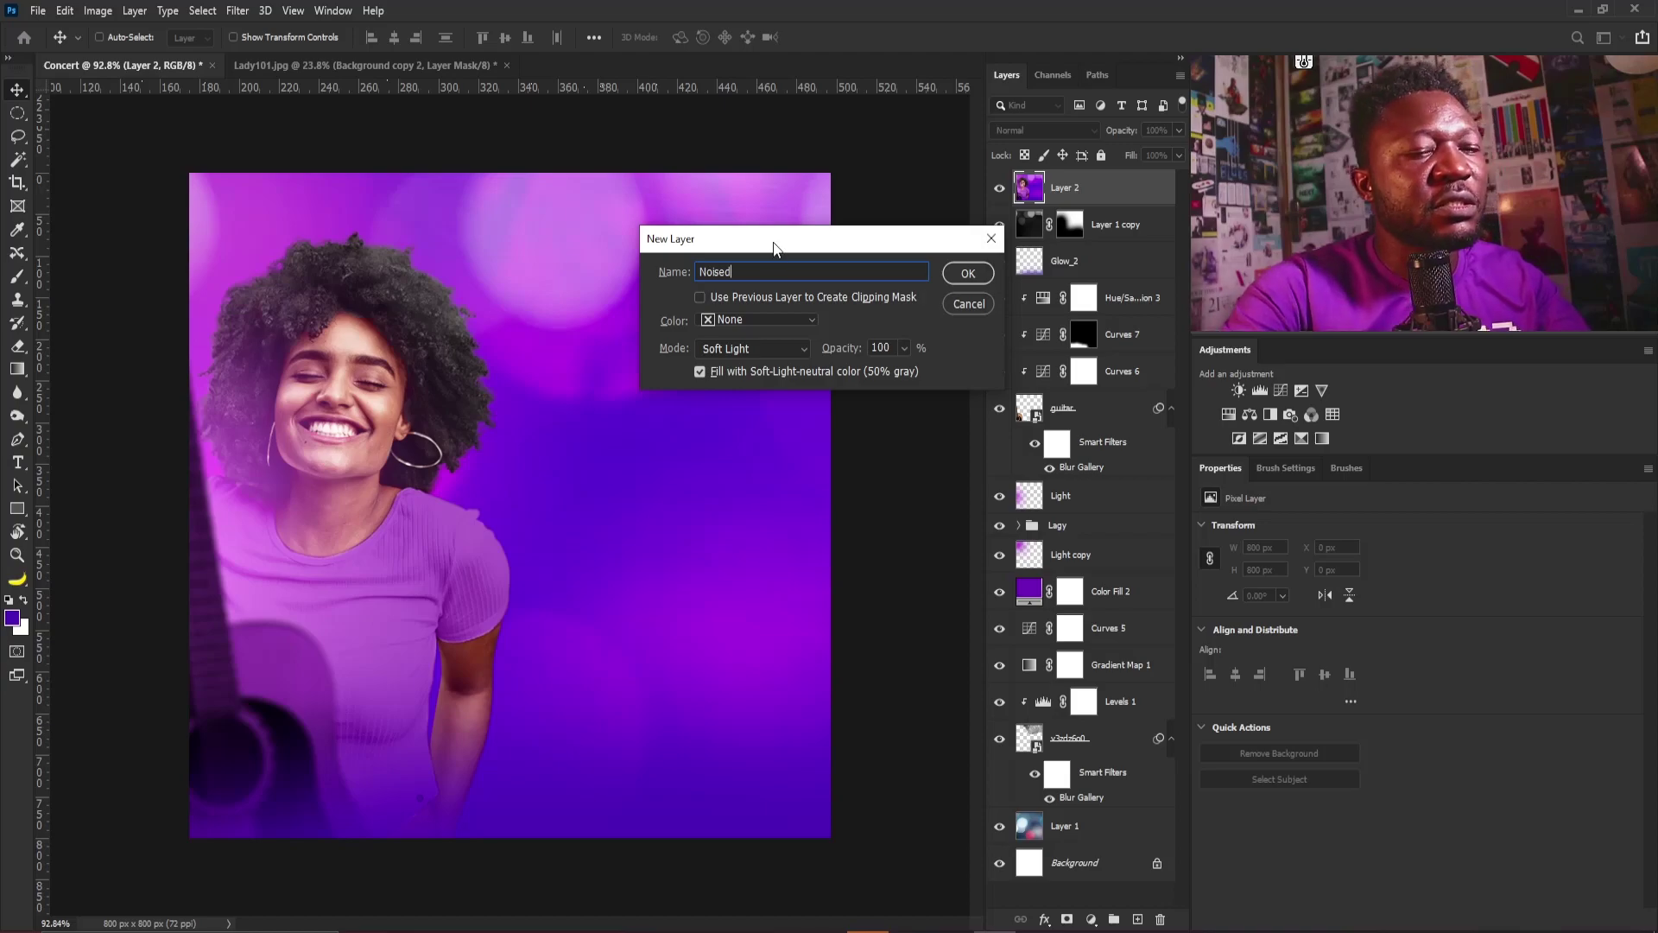
pyautogui.click(967, 272)
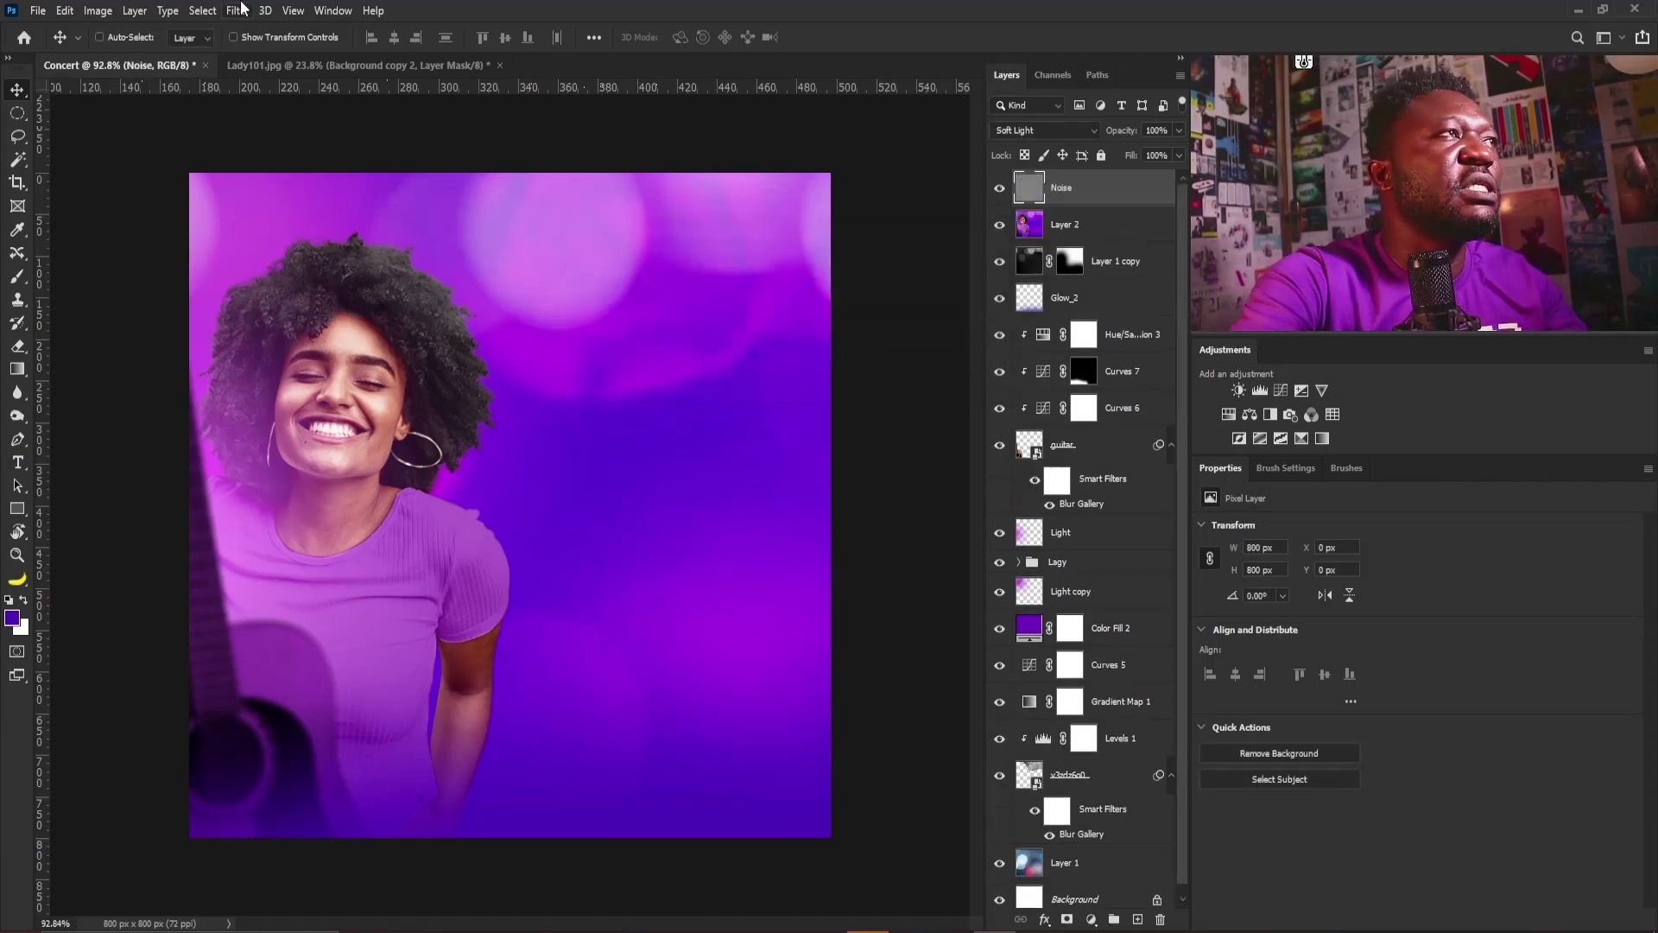
# Add 10.59% uniform monochromatic noise to the Noise layer and reduce the layer's opacity to 59%
pyautogui.click(241, 11)
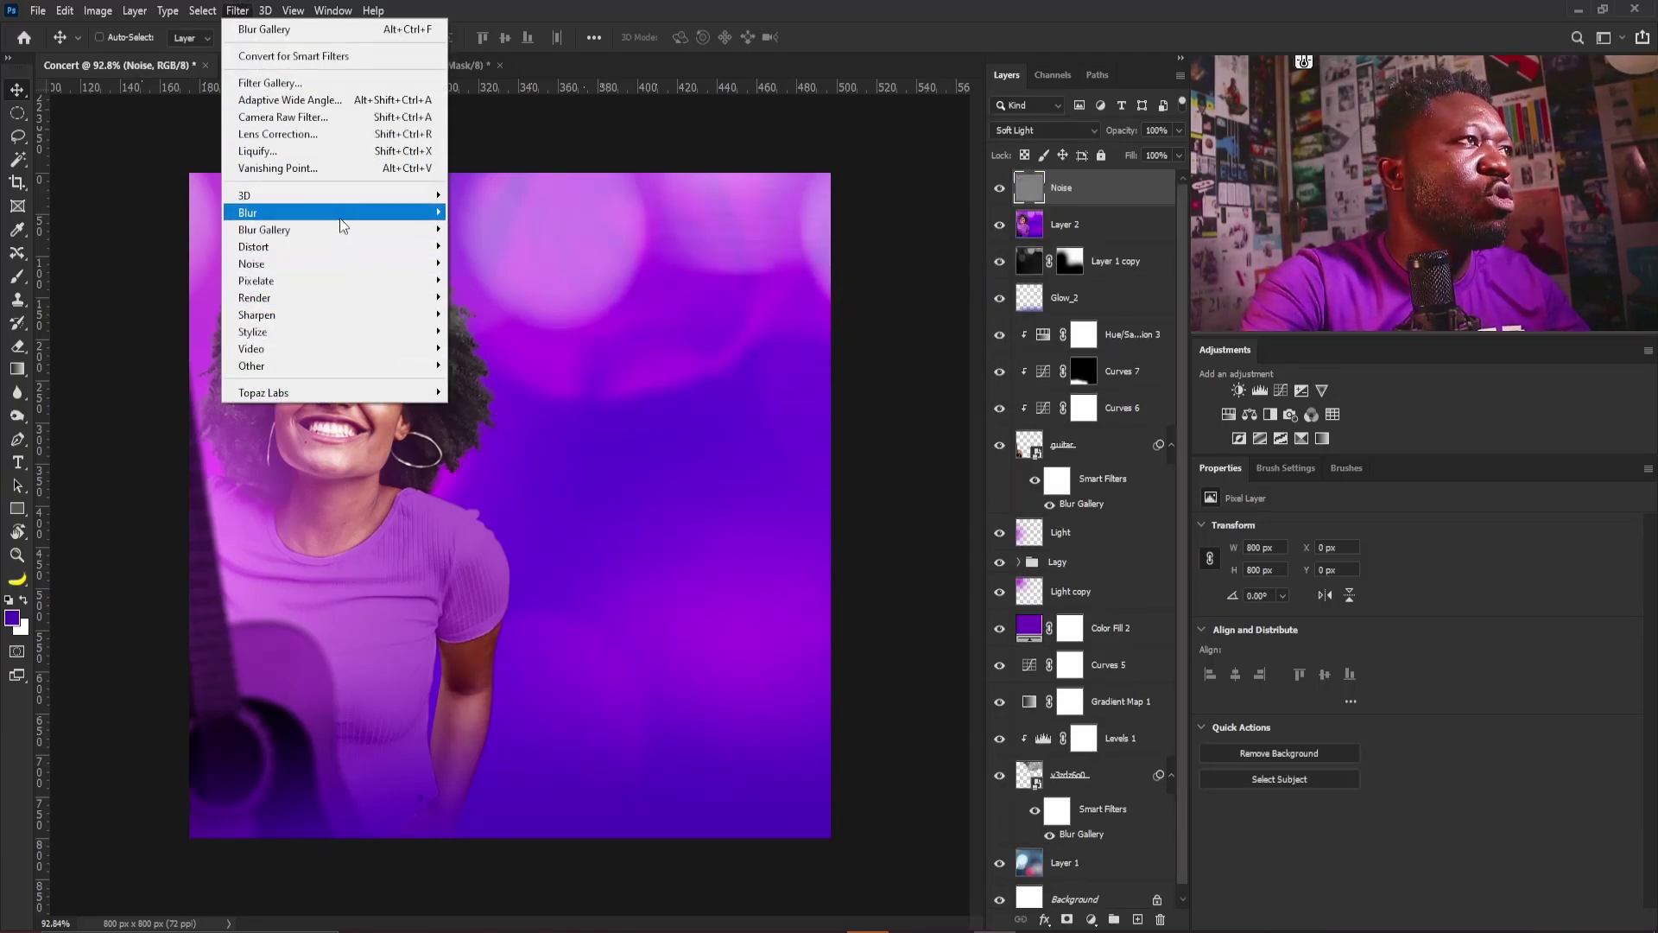
pyautogui.moveTo(359, 262)
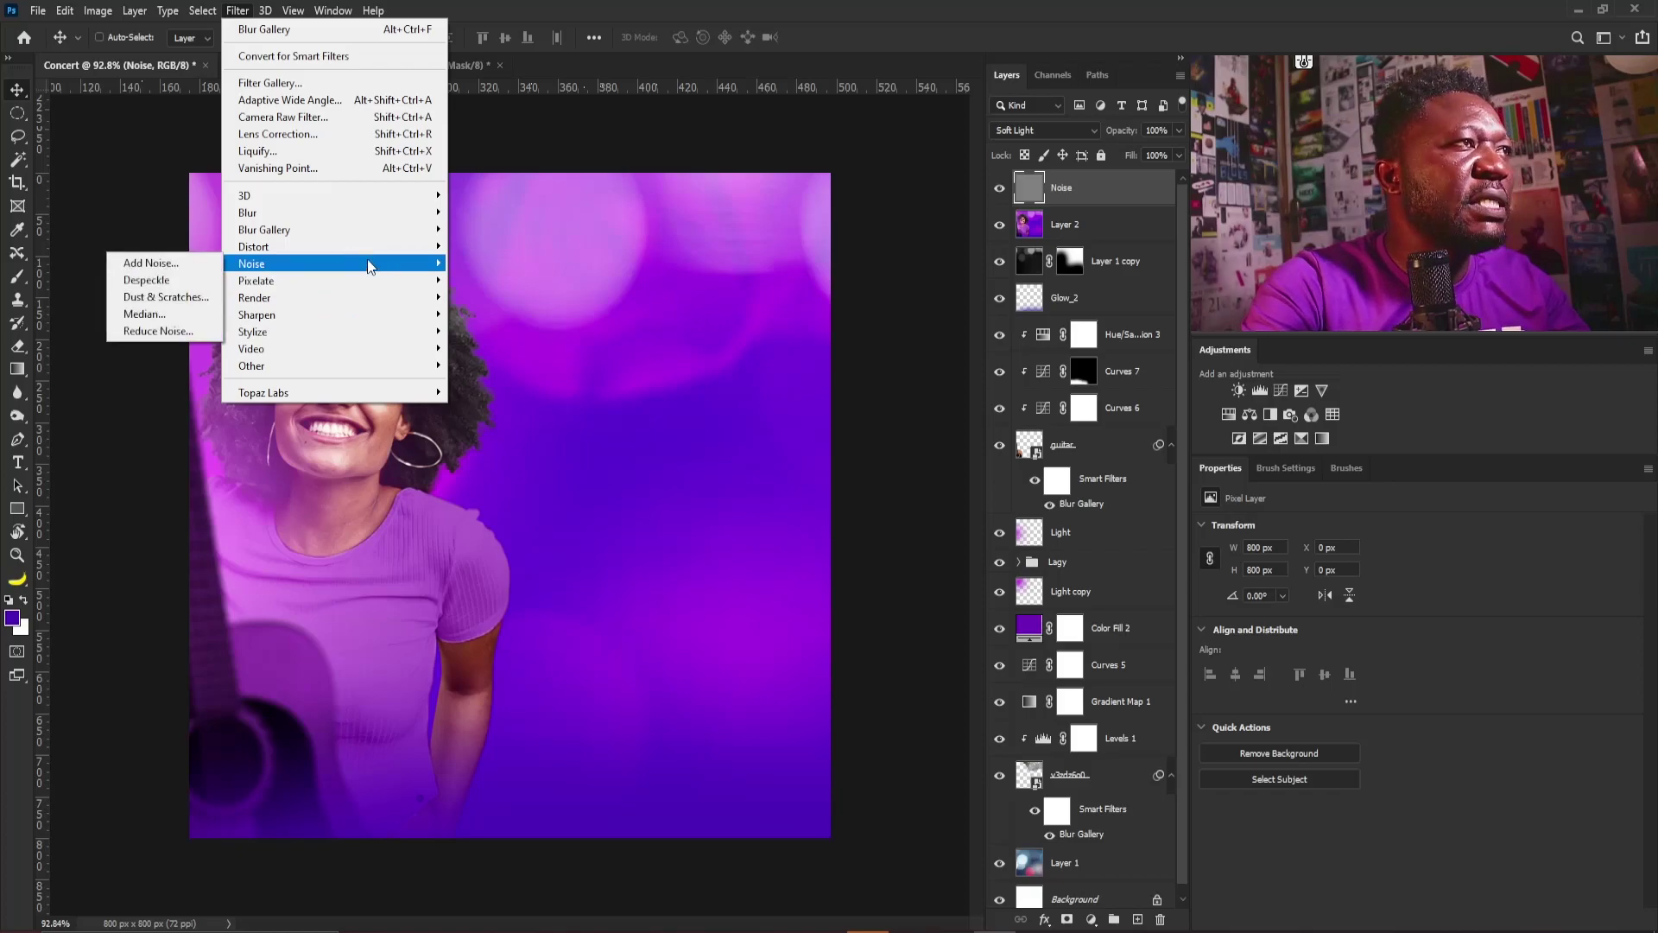
pyautogui.click(142, 264)
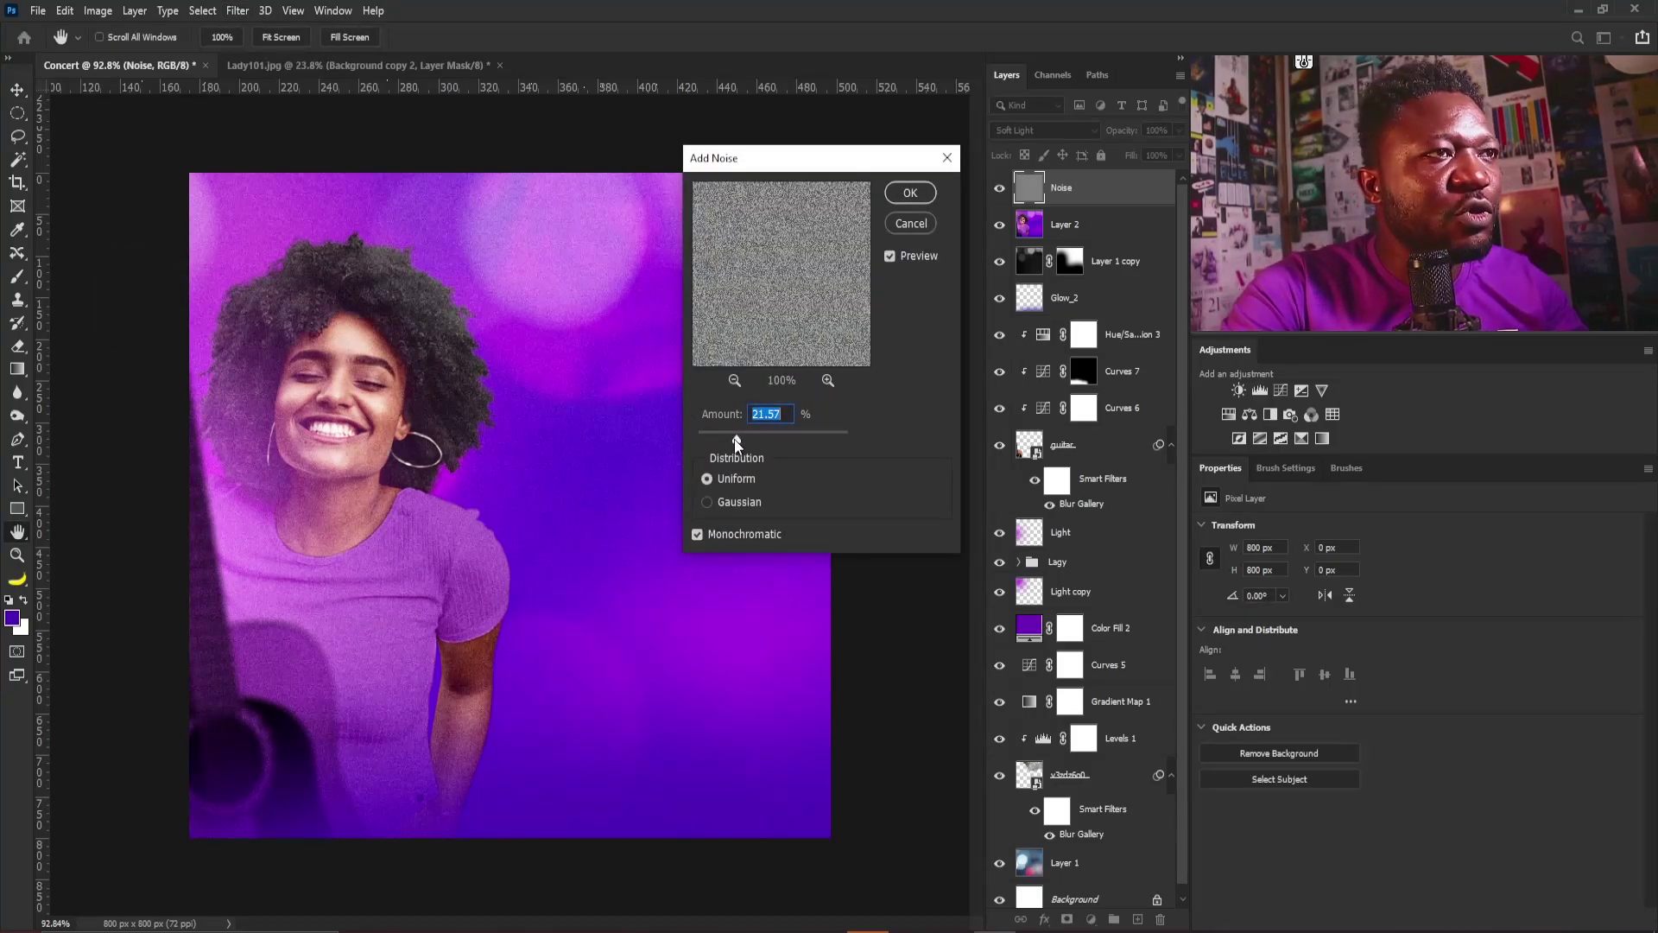
pyautogui.moveTo(717, 438); pyautogui.dragTo(716, 438)
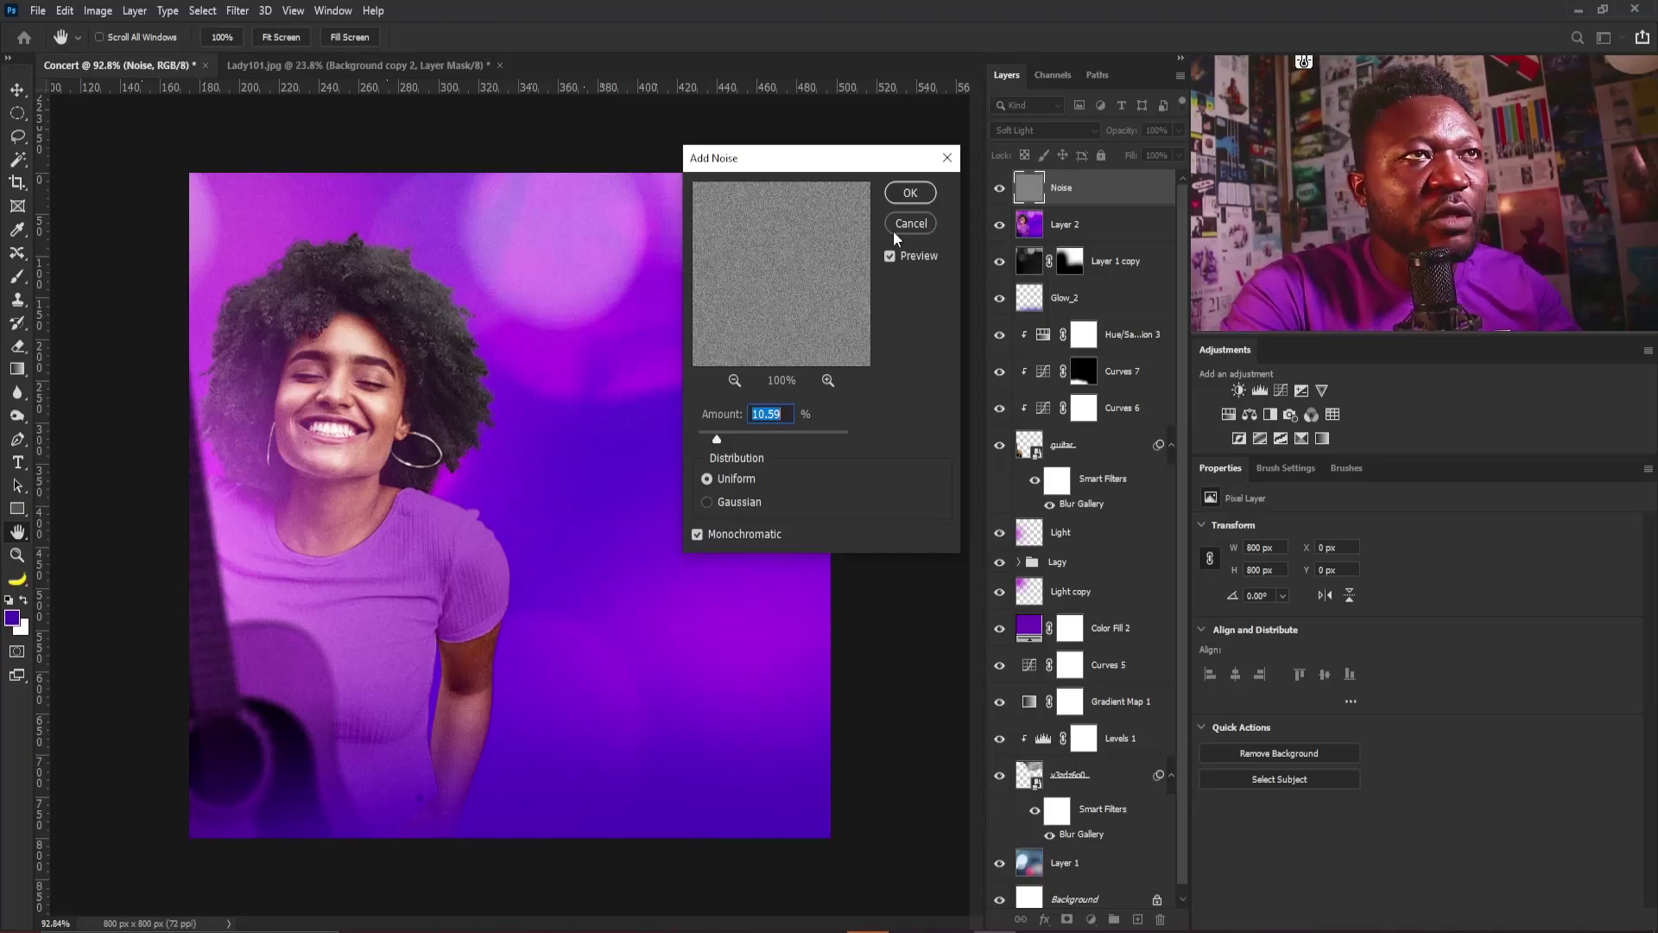
pyautogui.click(908, 194)
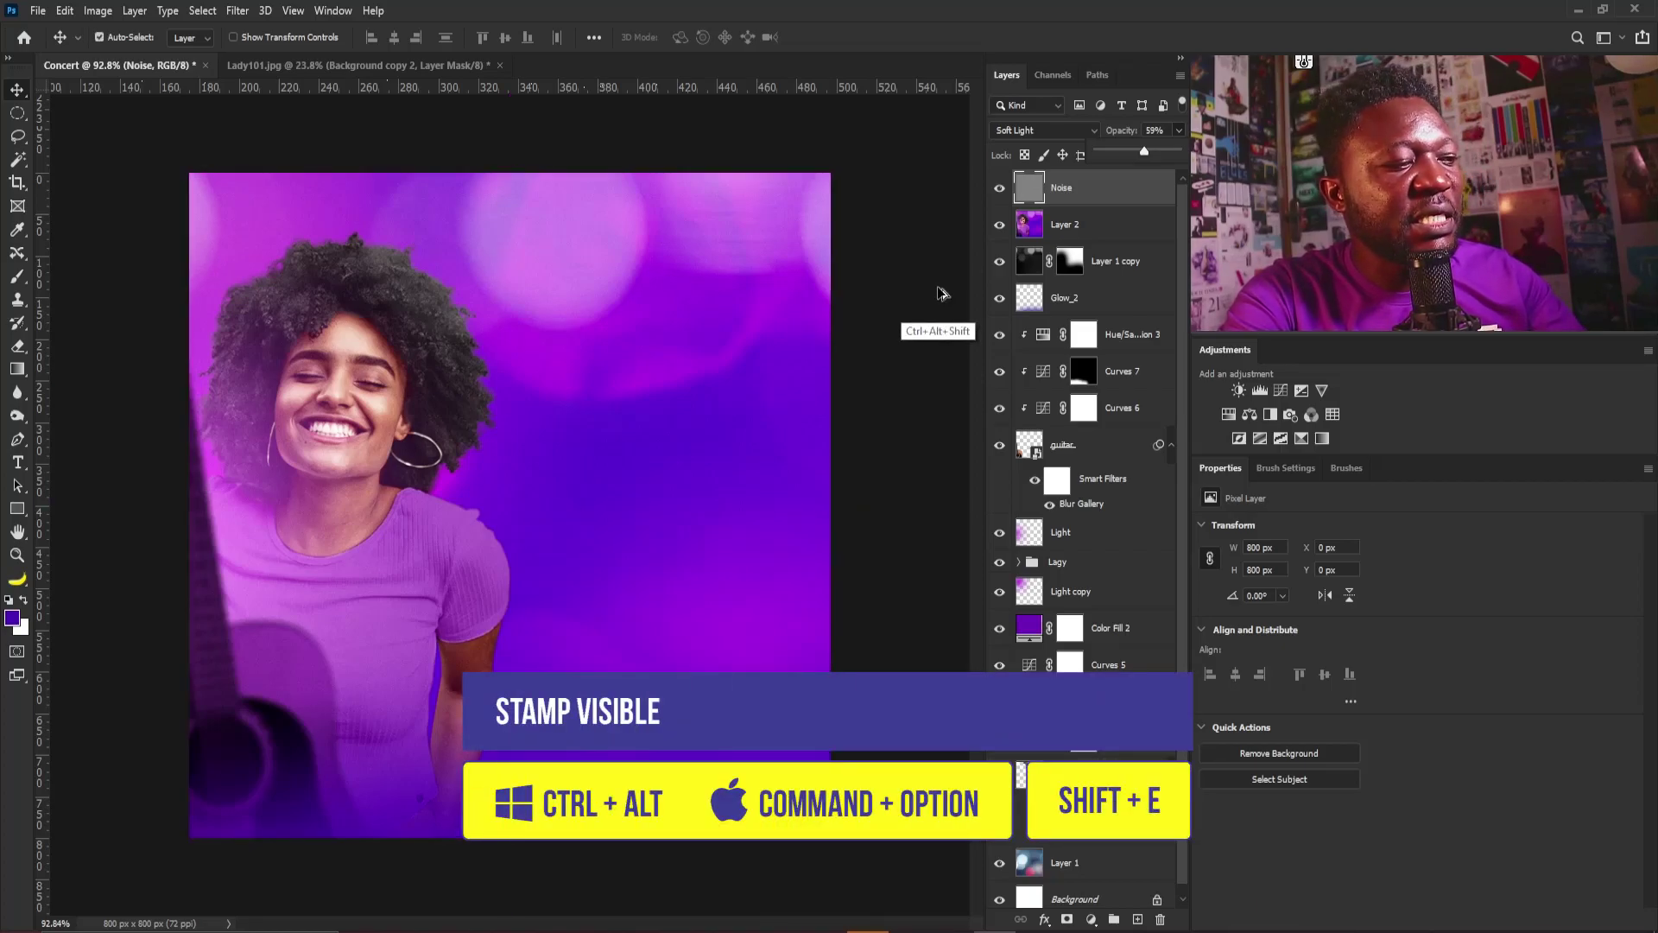
# Stamp all visible layers into a new top layer and apply Smart Sharpen with amount 131%, radius 0.6 px and reduce noise 10%
pyautogui.hotkey('ctrl', 'alt', 'shift', 'e')
pyautogui.click(238, 12)
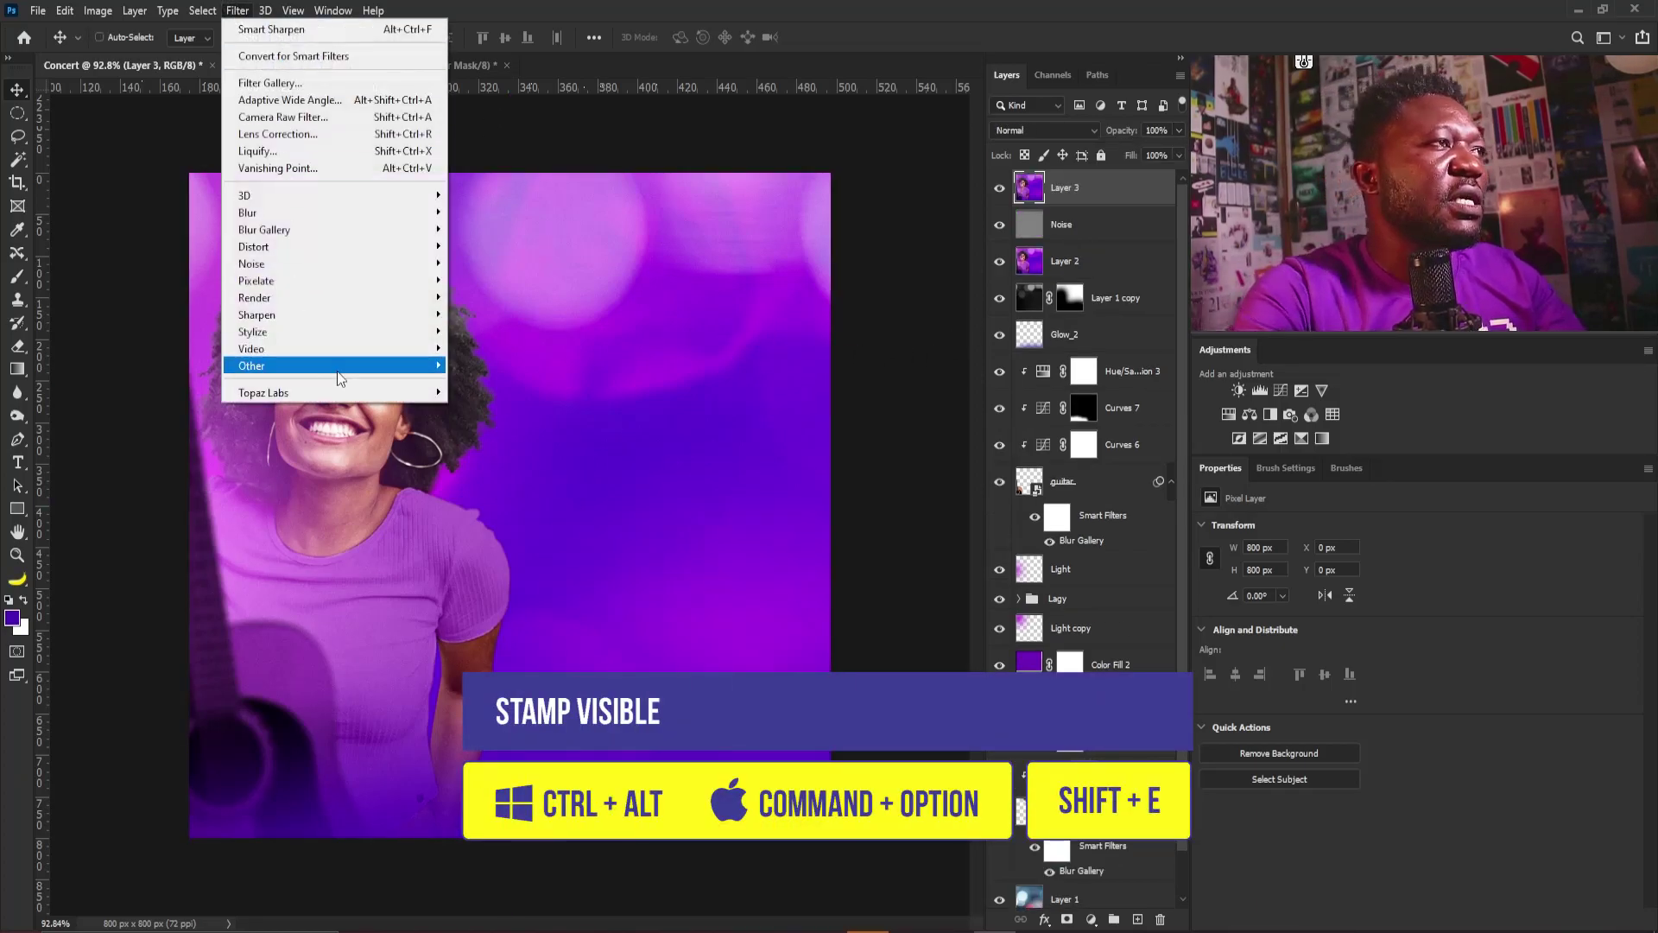
pyautogui.moveTo(340, 312)
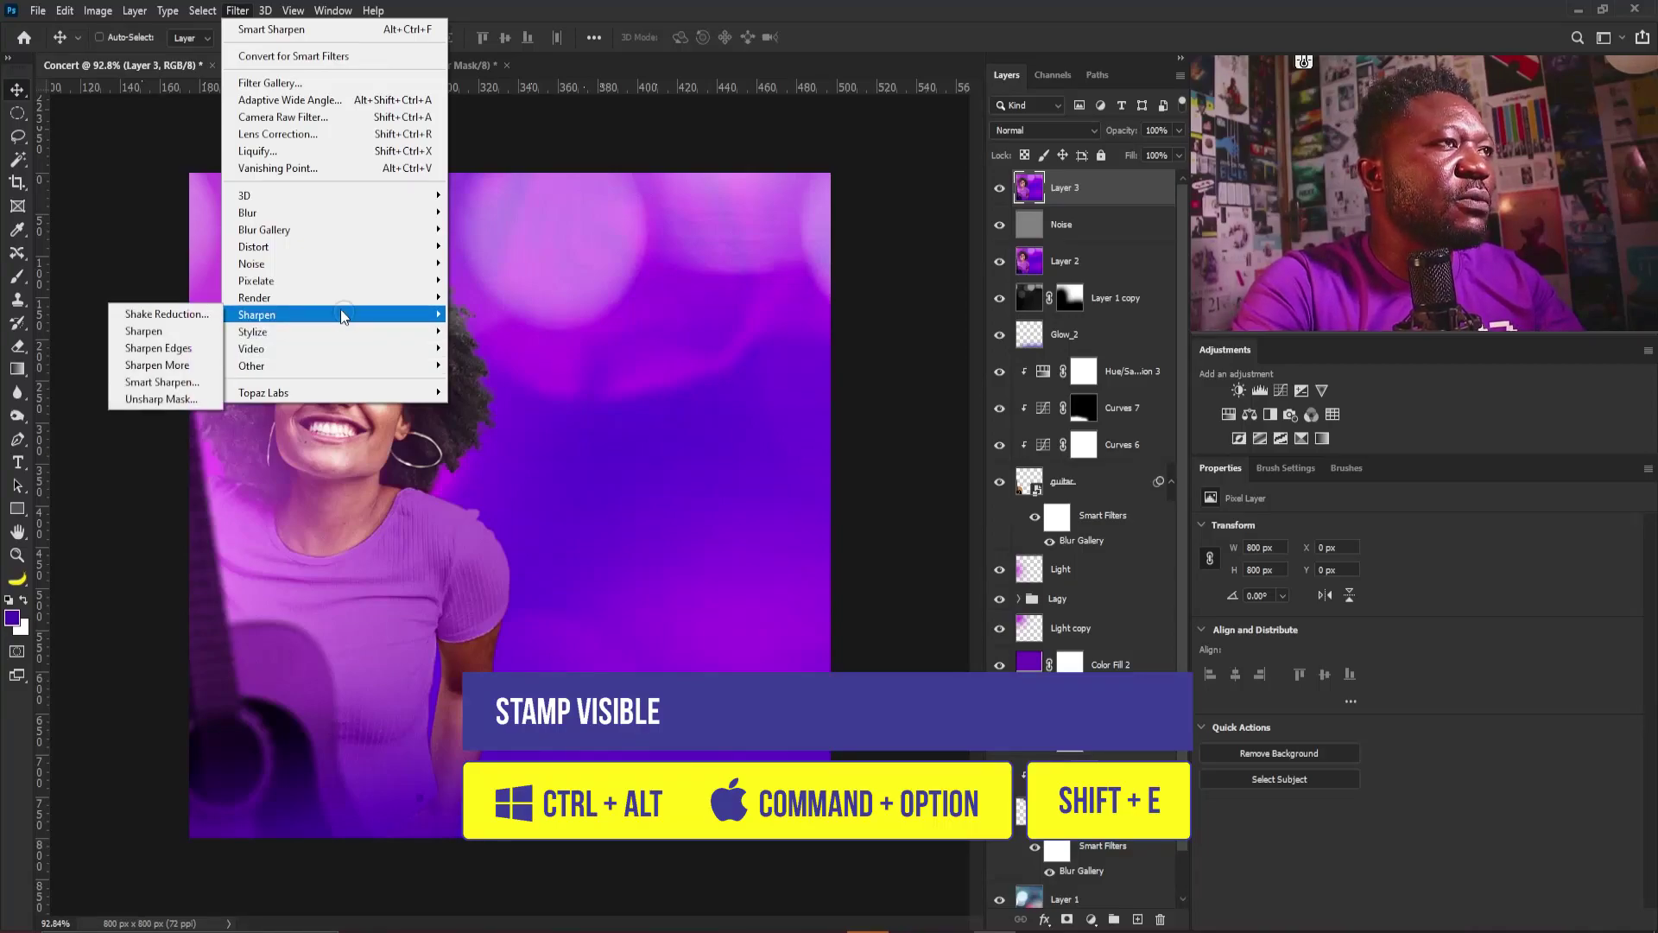
pyautogui.click(196, 381)
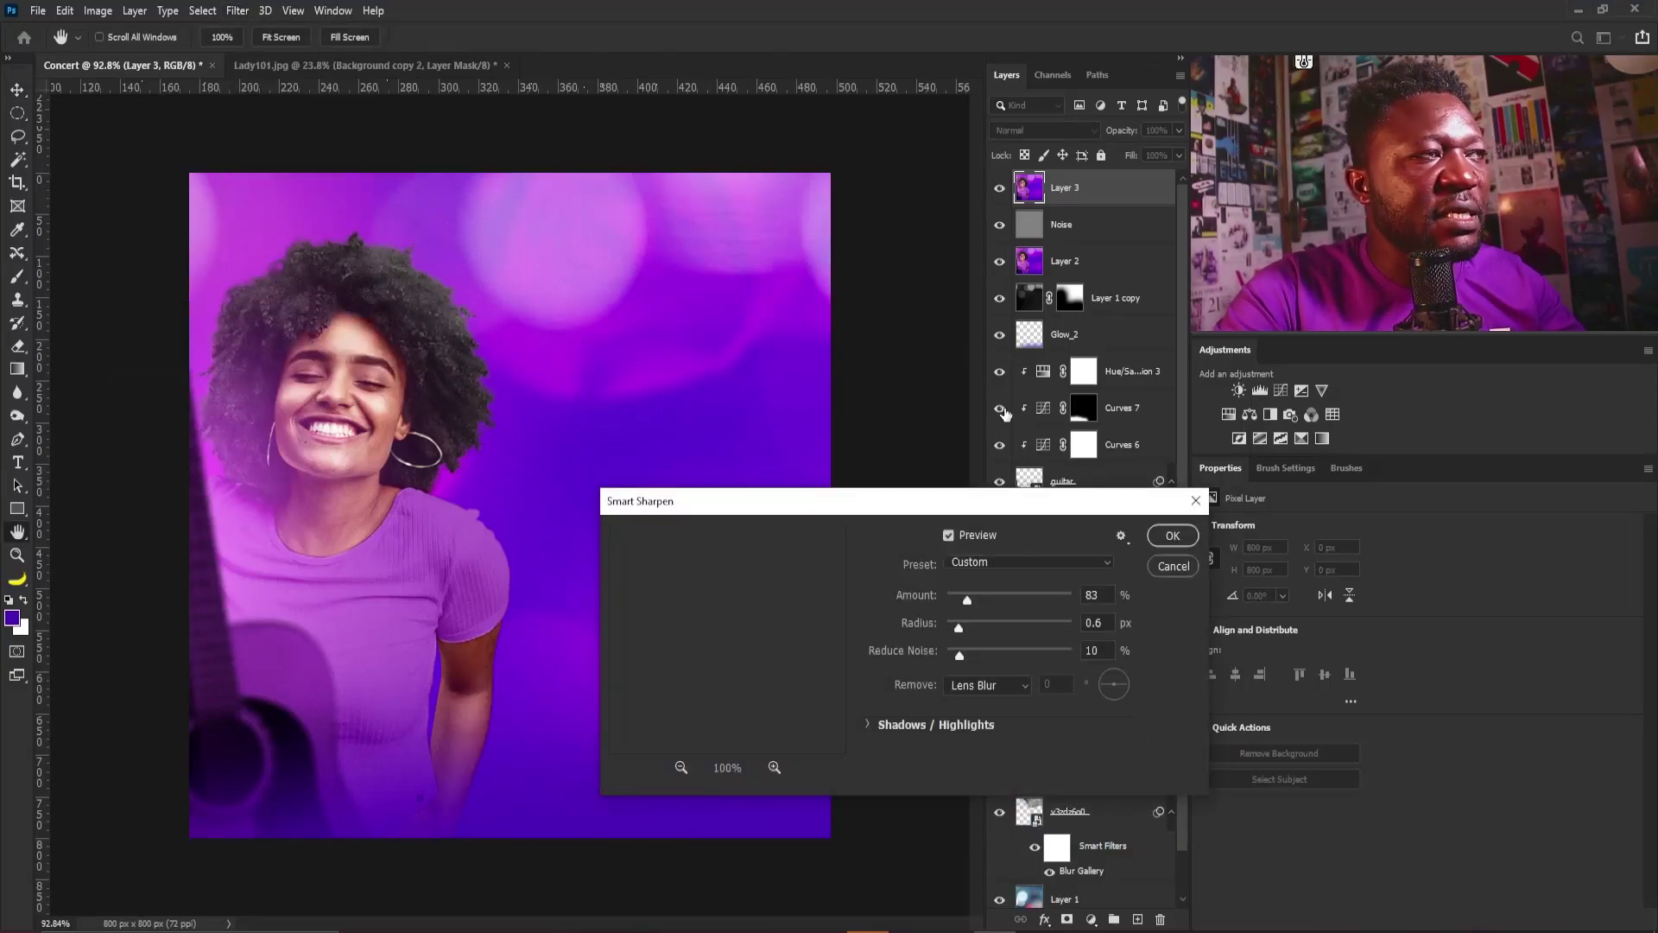
pyautogui.moveTo(968, 602); pyautogui.dragTo(981, 602)
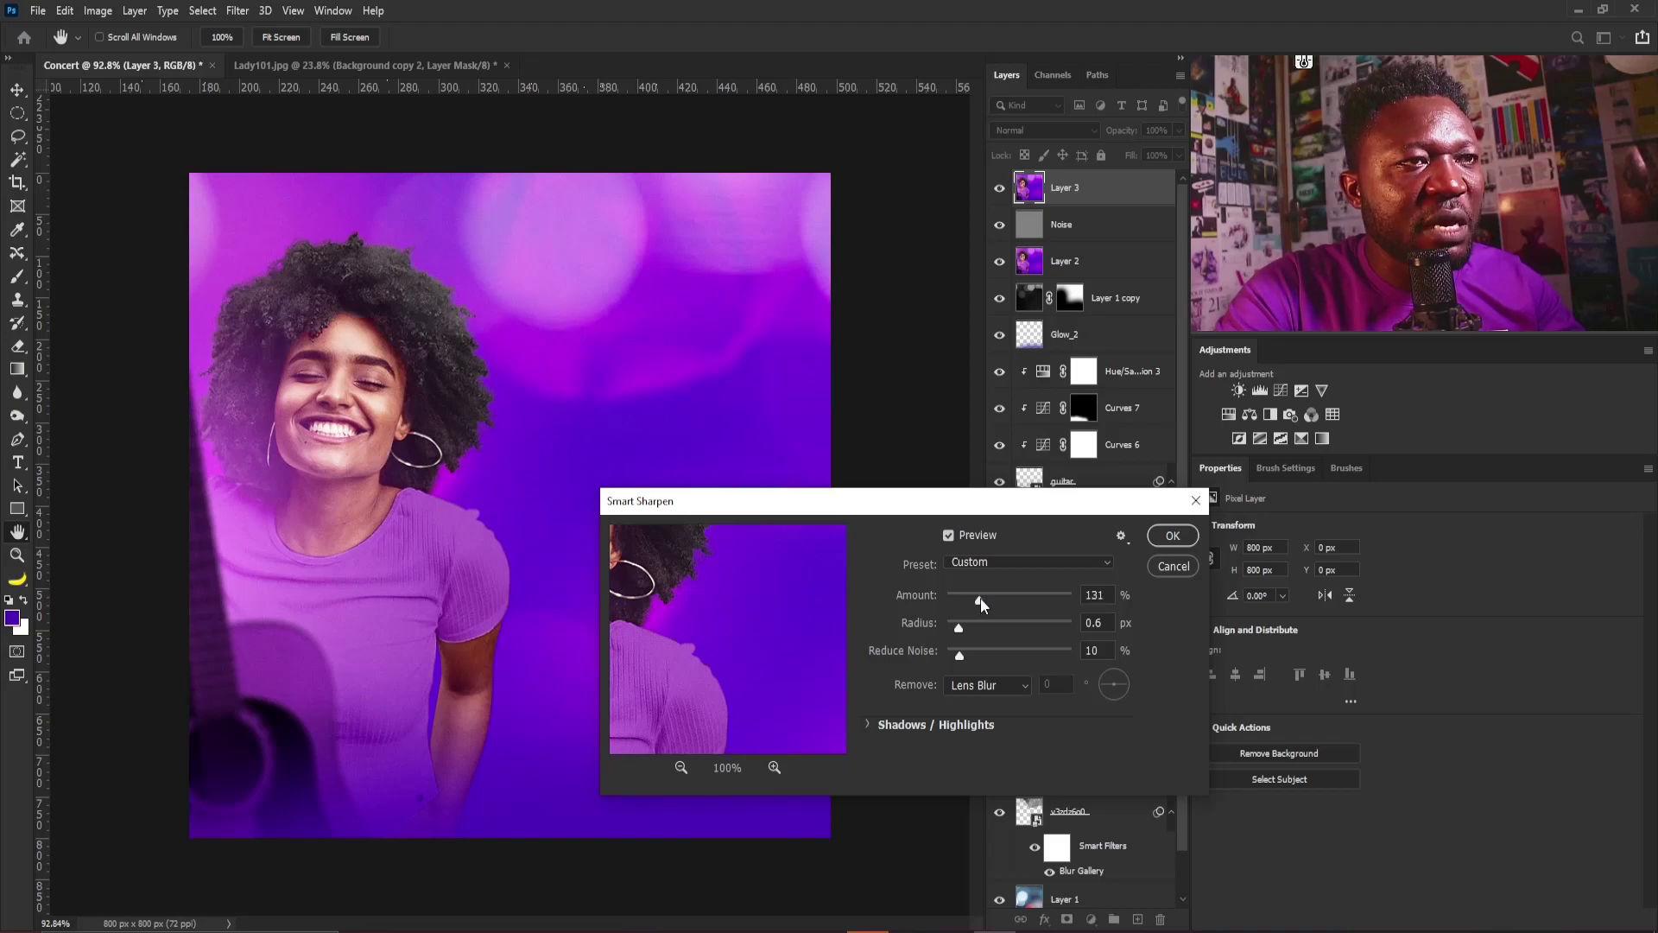
pyautogui.press('Return')
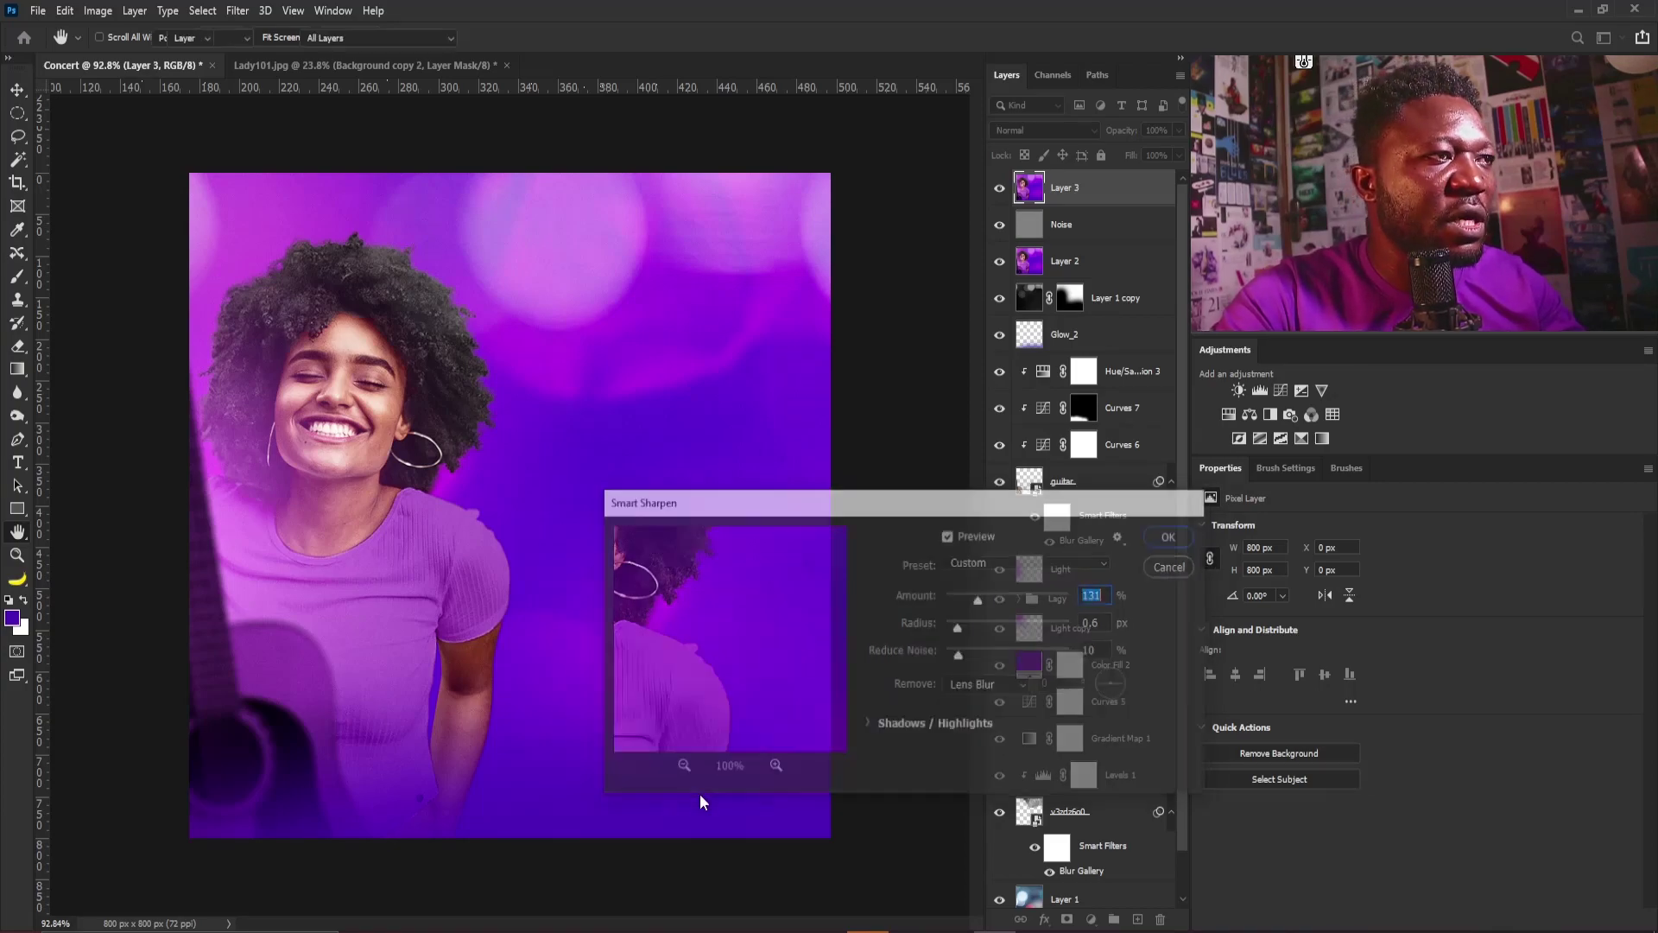
# Add a text layer with the artist's name beside the woman's earring and colour it white (ffffff)
pyautogui.moveTo(498, 437); pyautogui.dragTo(477, 466)
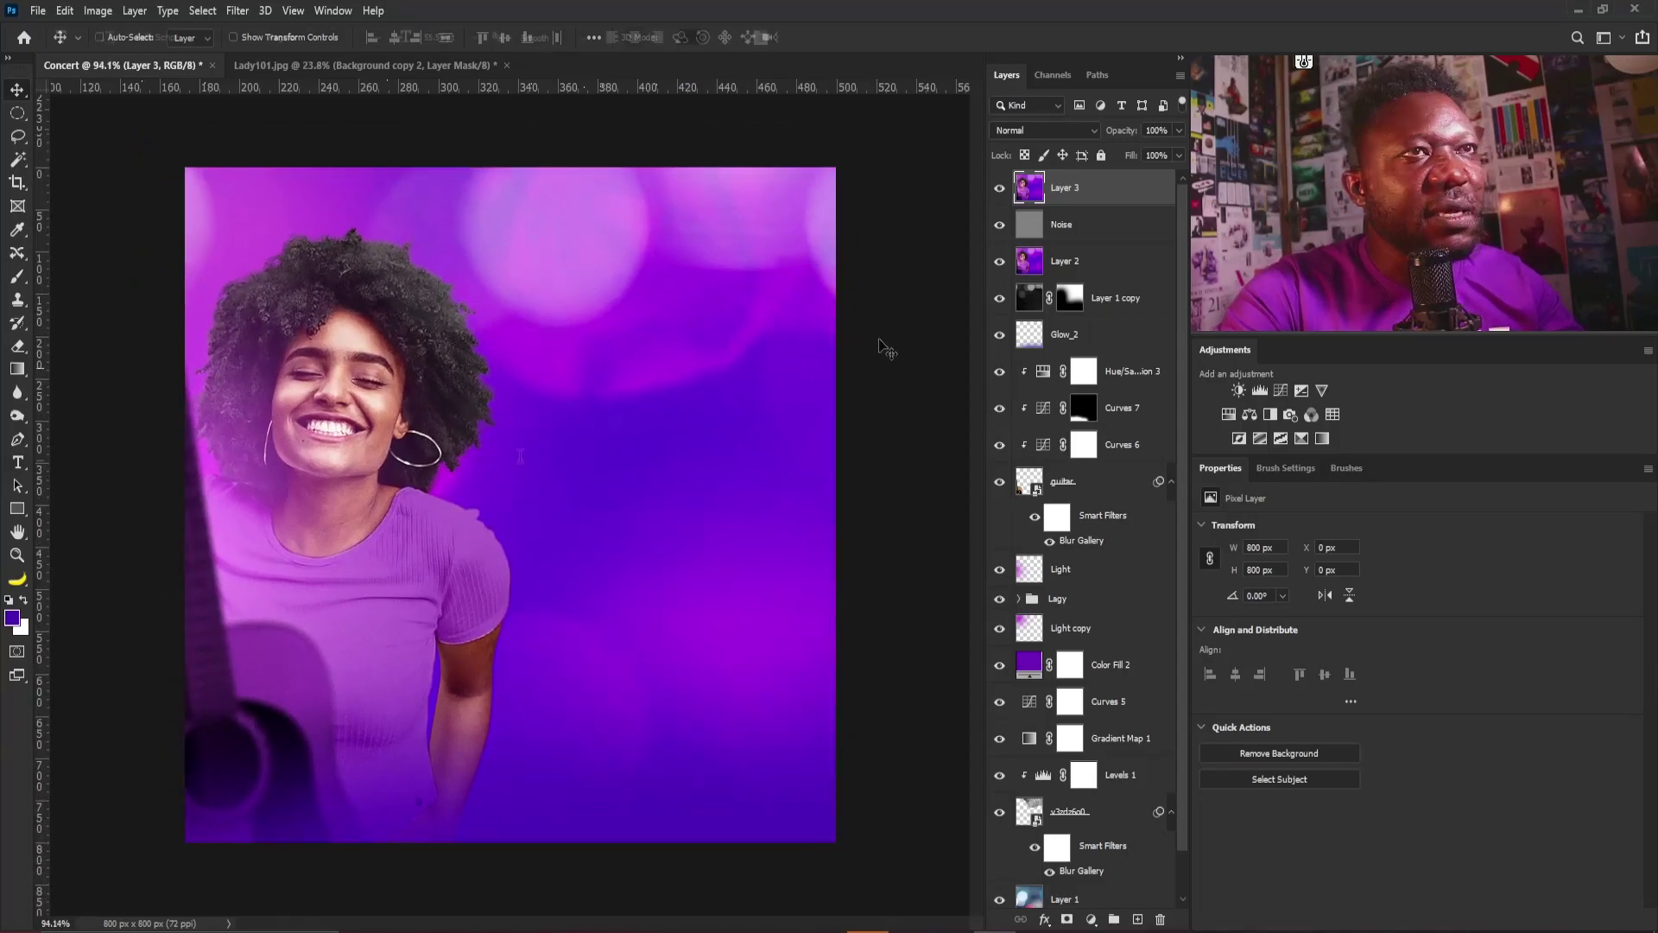
pyautogui.press('t')
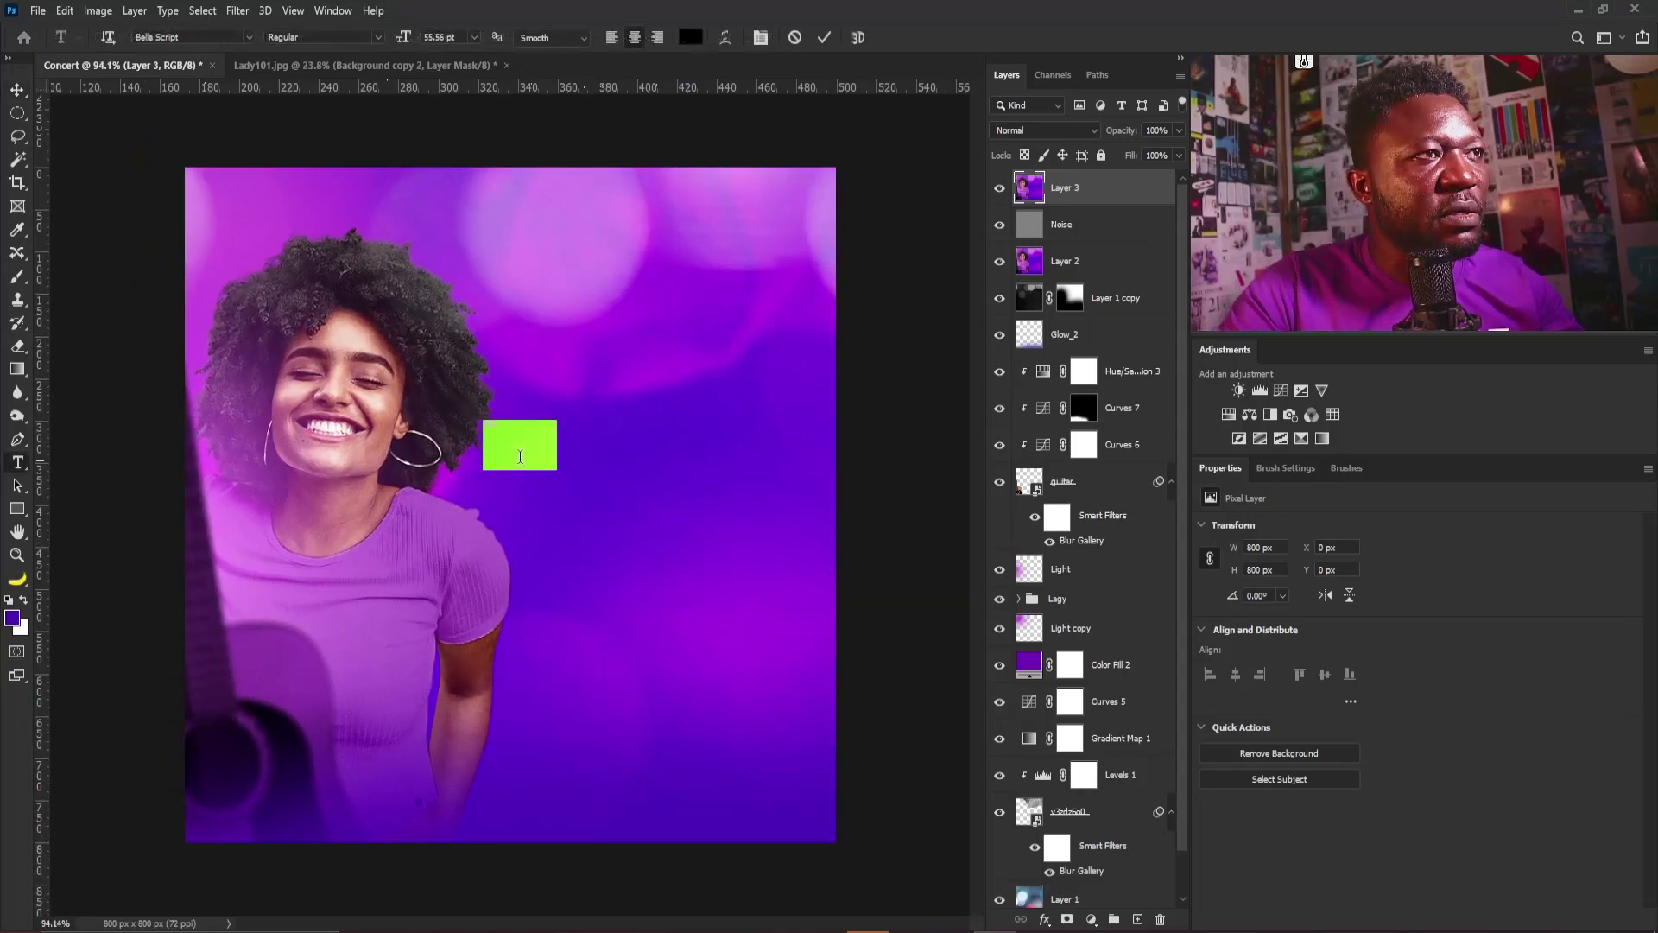
pyautogui.click(520, 458)
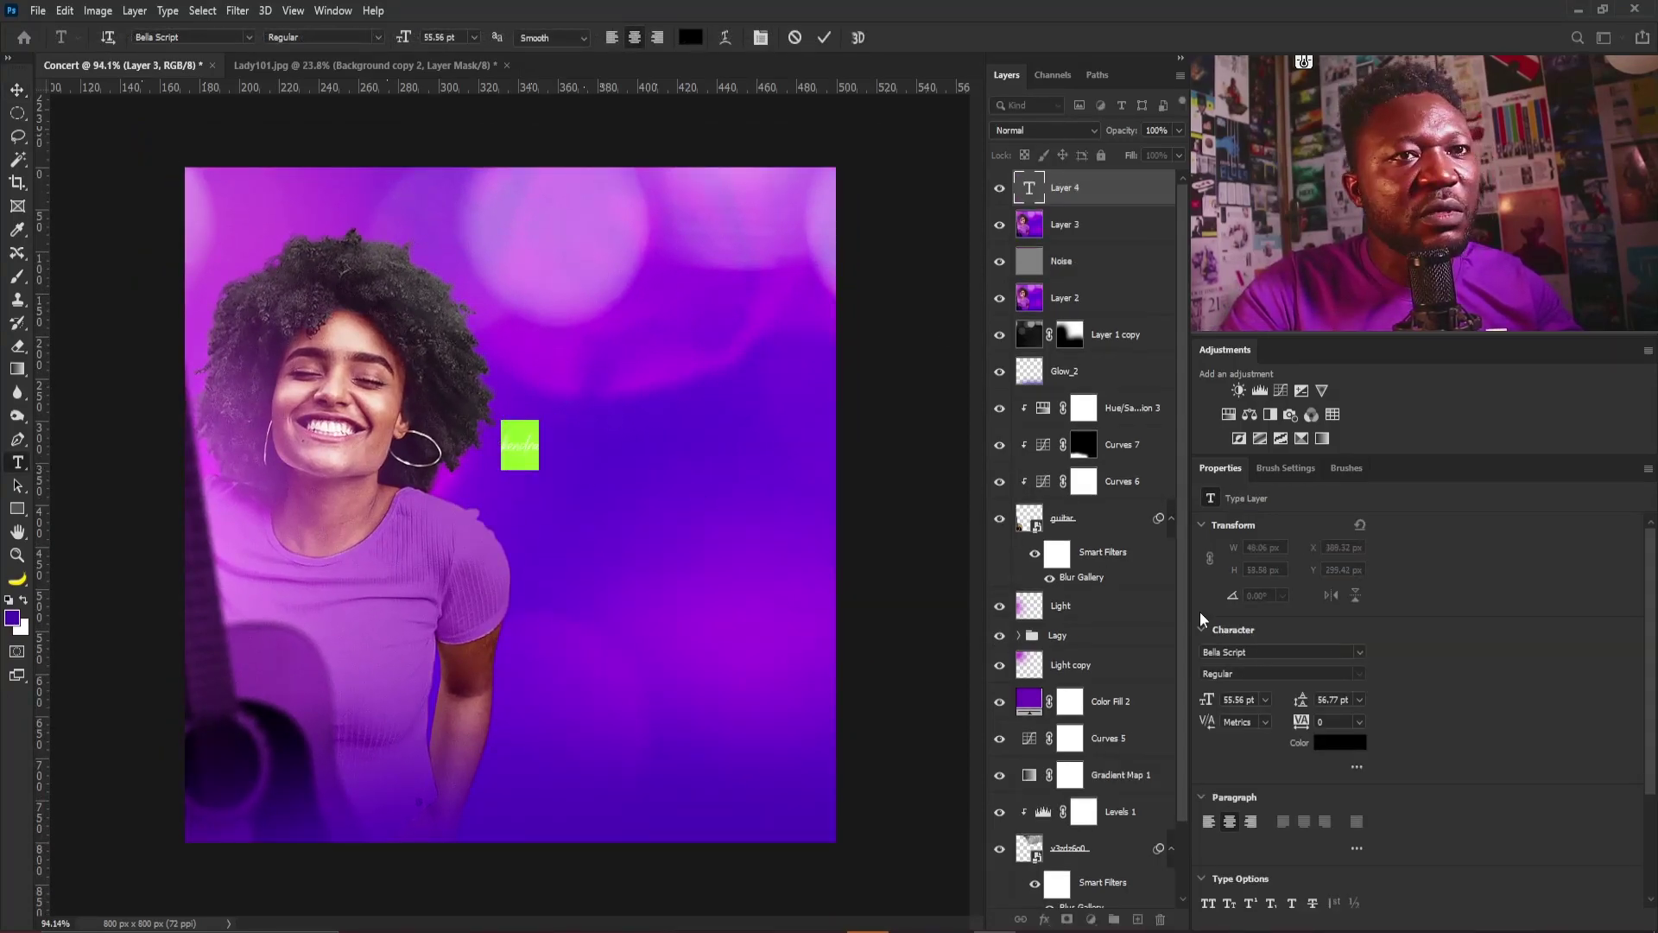
pyautogui.click(1356, 744)
pyautogui.moveTo(859, 500); pyautogui.dragTo(690, 442)
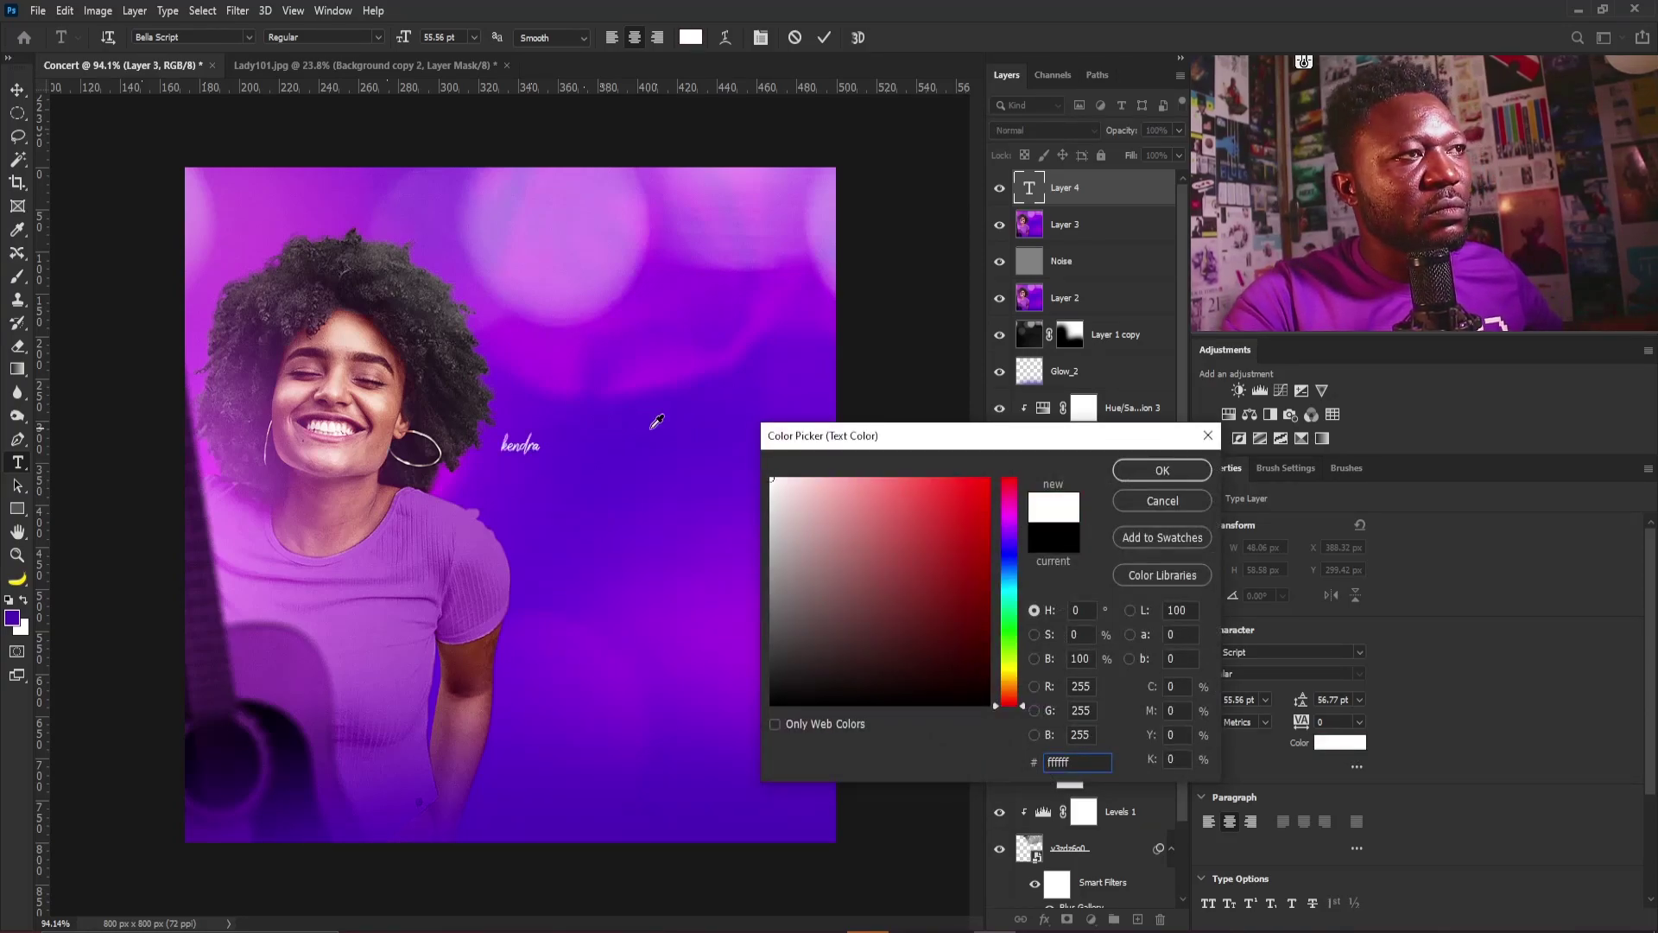
pyautogui.click(1197, 466)
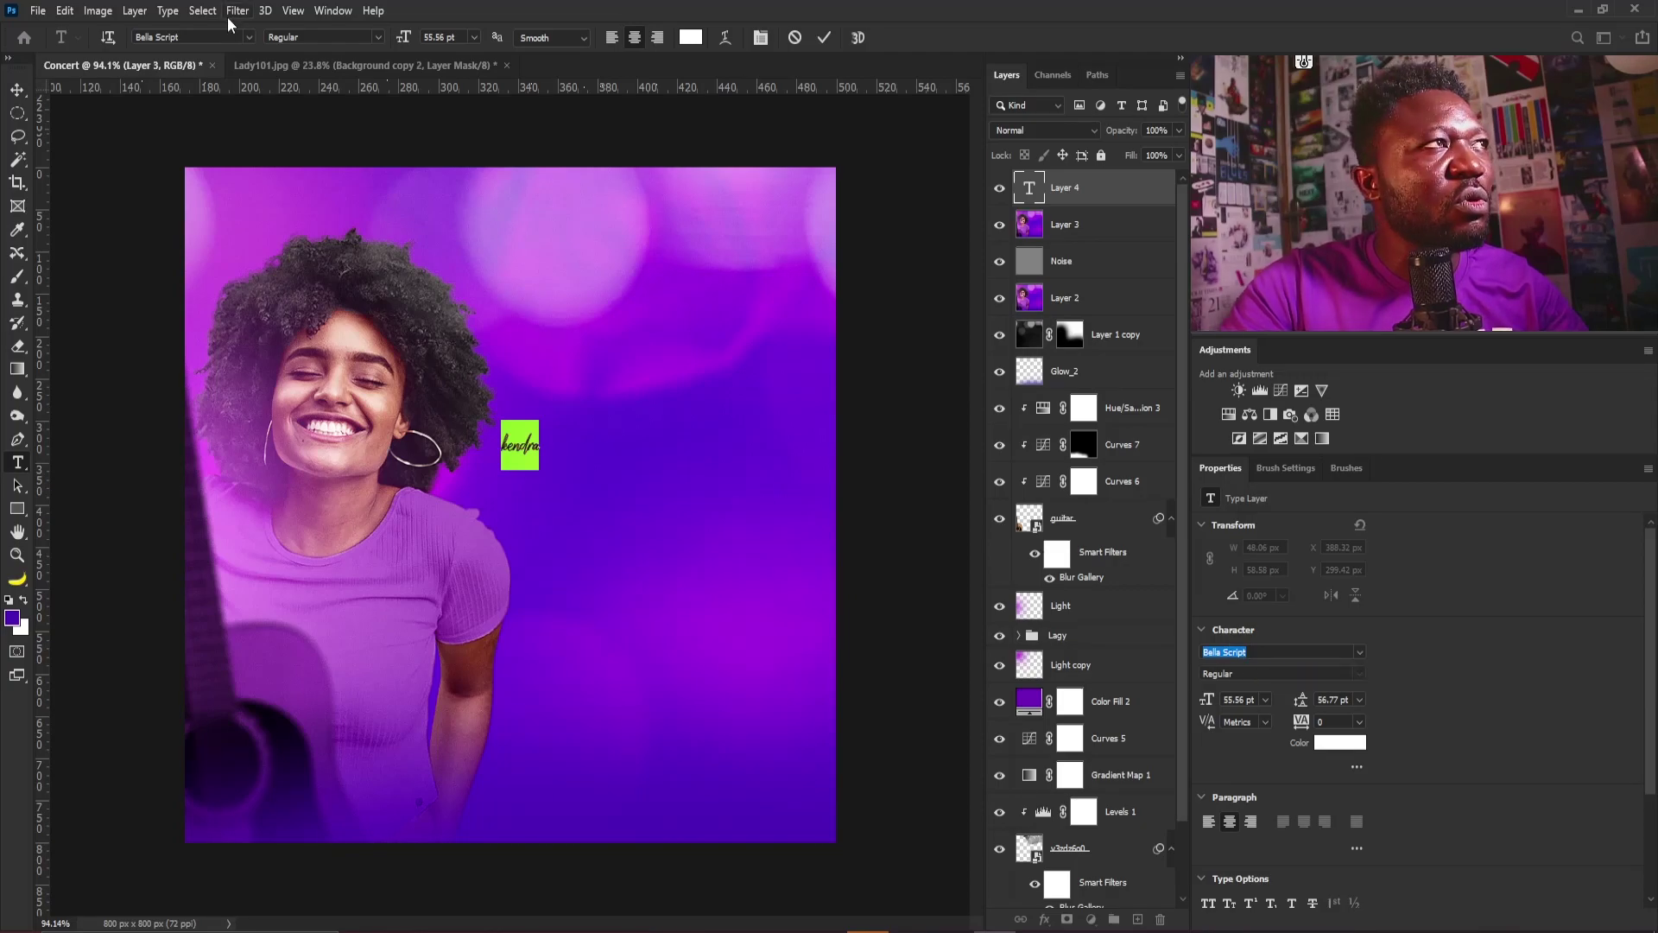
# Set the artist's name in Gotham Ultra at 184.05 pt with 143 pt leading, split over two lines beside the woman
pyautogui.click(194, 39)
pyautogui.click(249, 37)
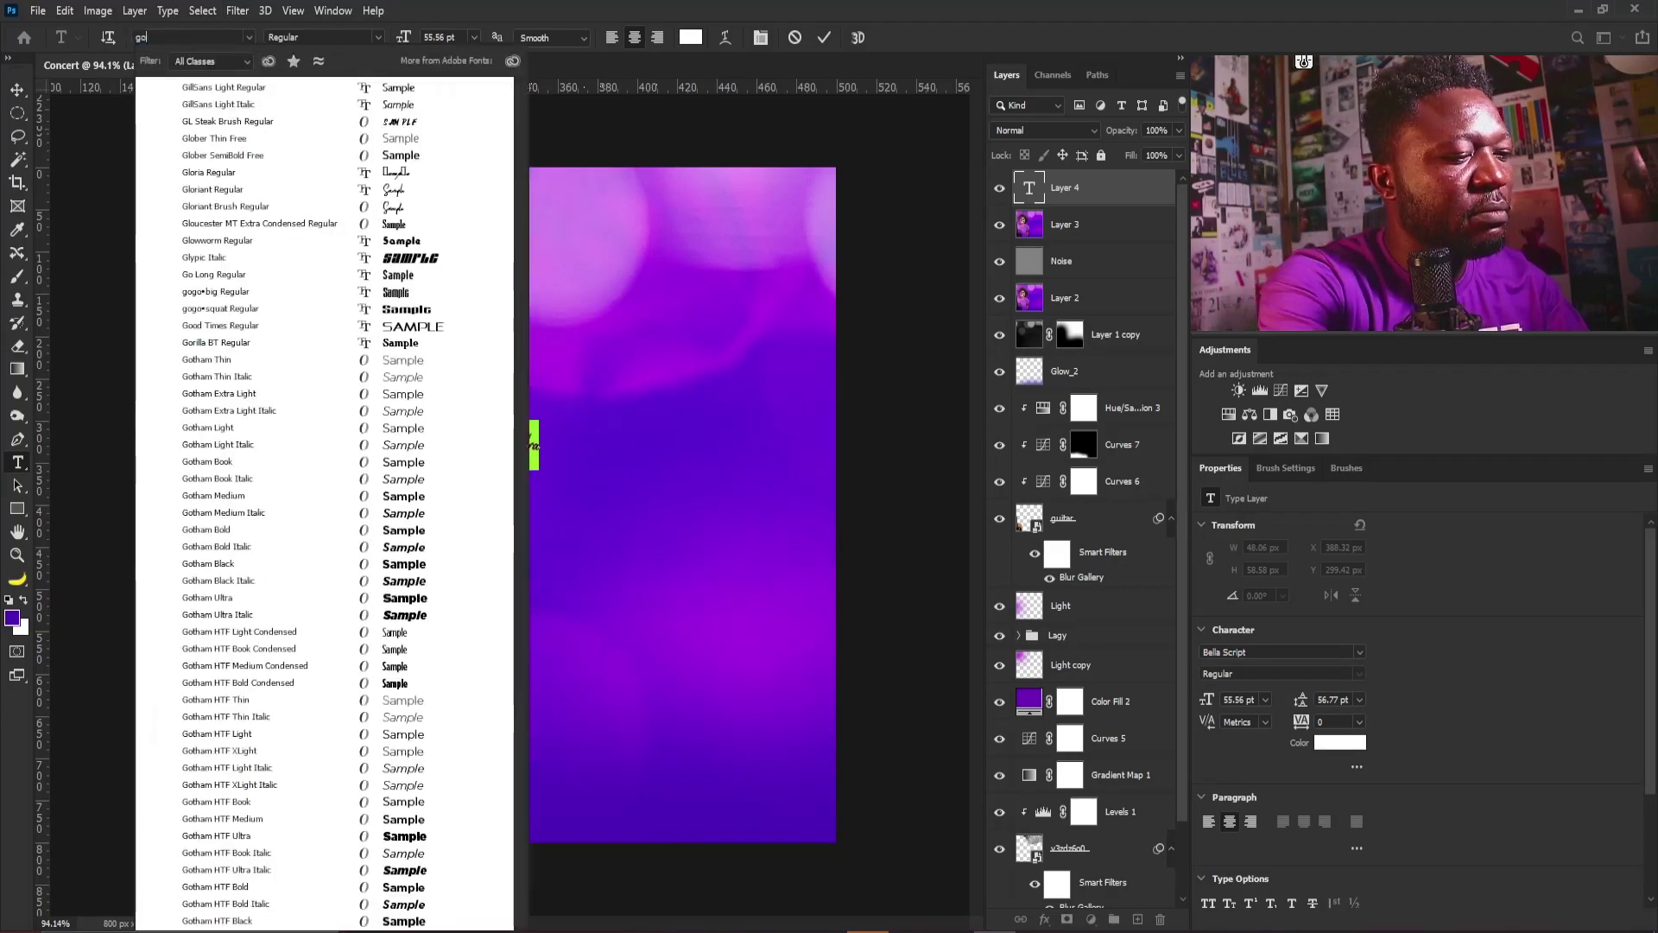
pyautogui.scroll(-5, 259, 432)
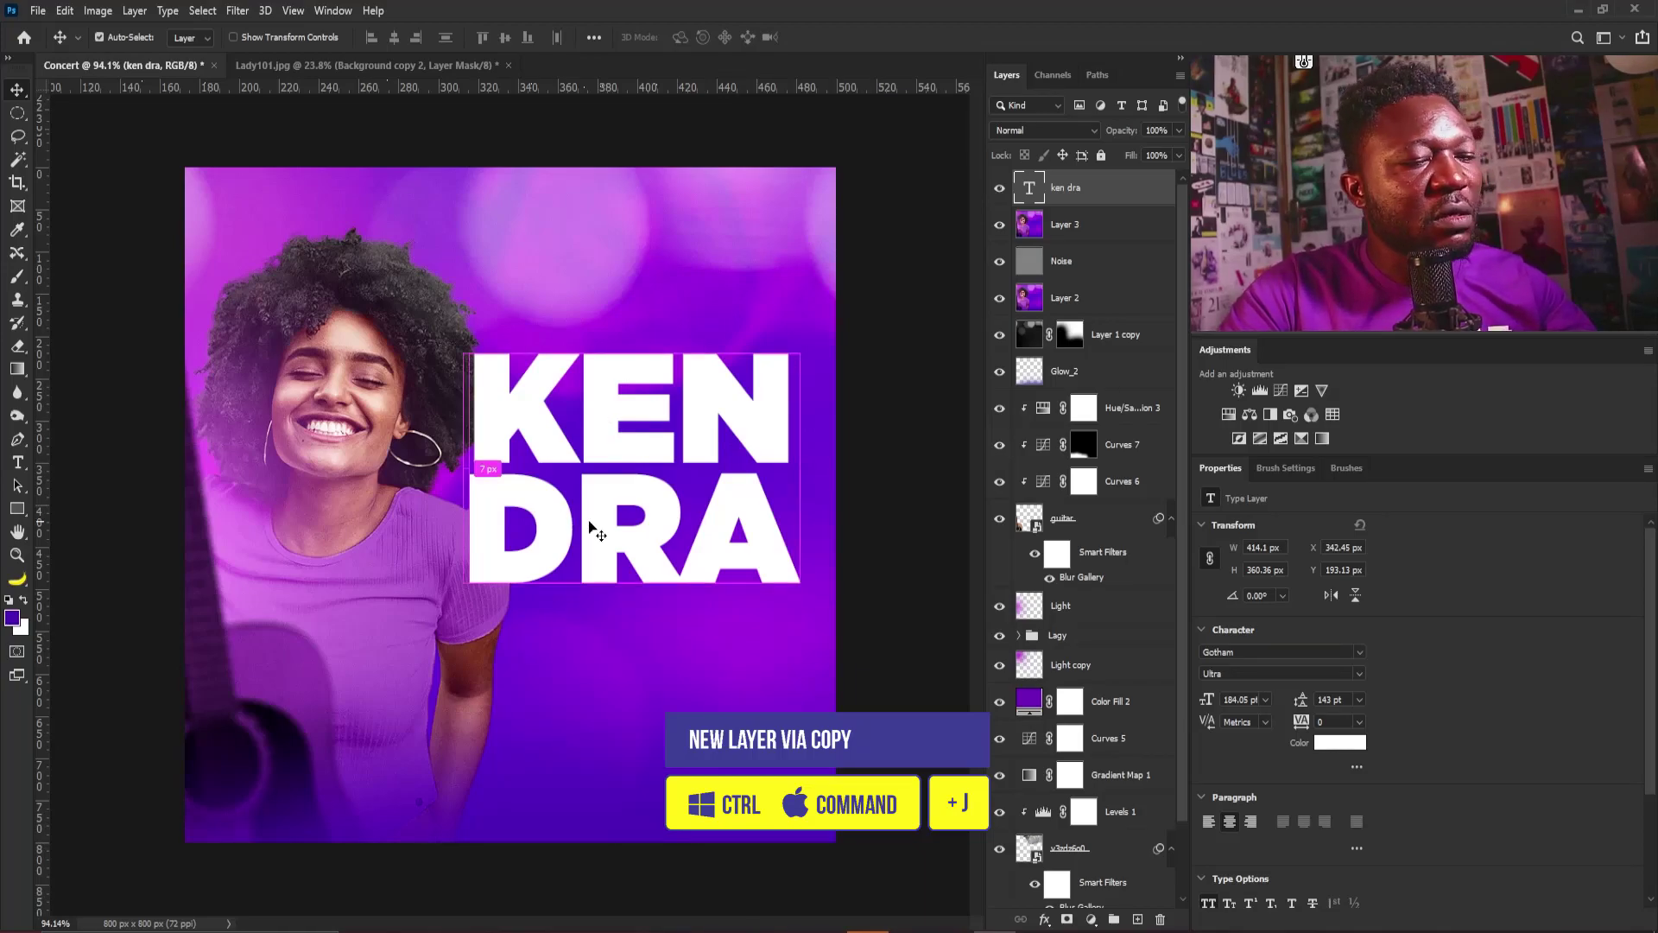
# Duplicate the artist's name layer, shrink the copy beneath the headline and change its text to LIVE IN on two lines
pyautogui.hotkey('ctrl', 'j')
pyautogui.moveTo(656, 458); pyautogui.dragTo(621, 646)
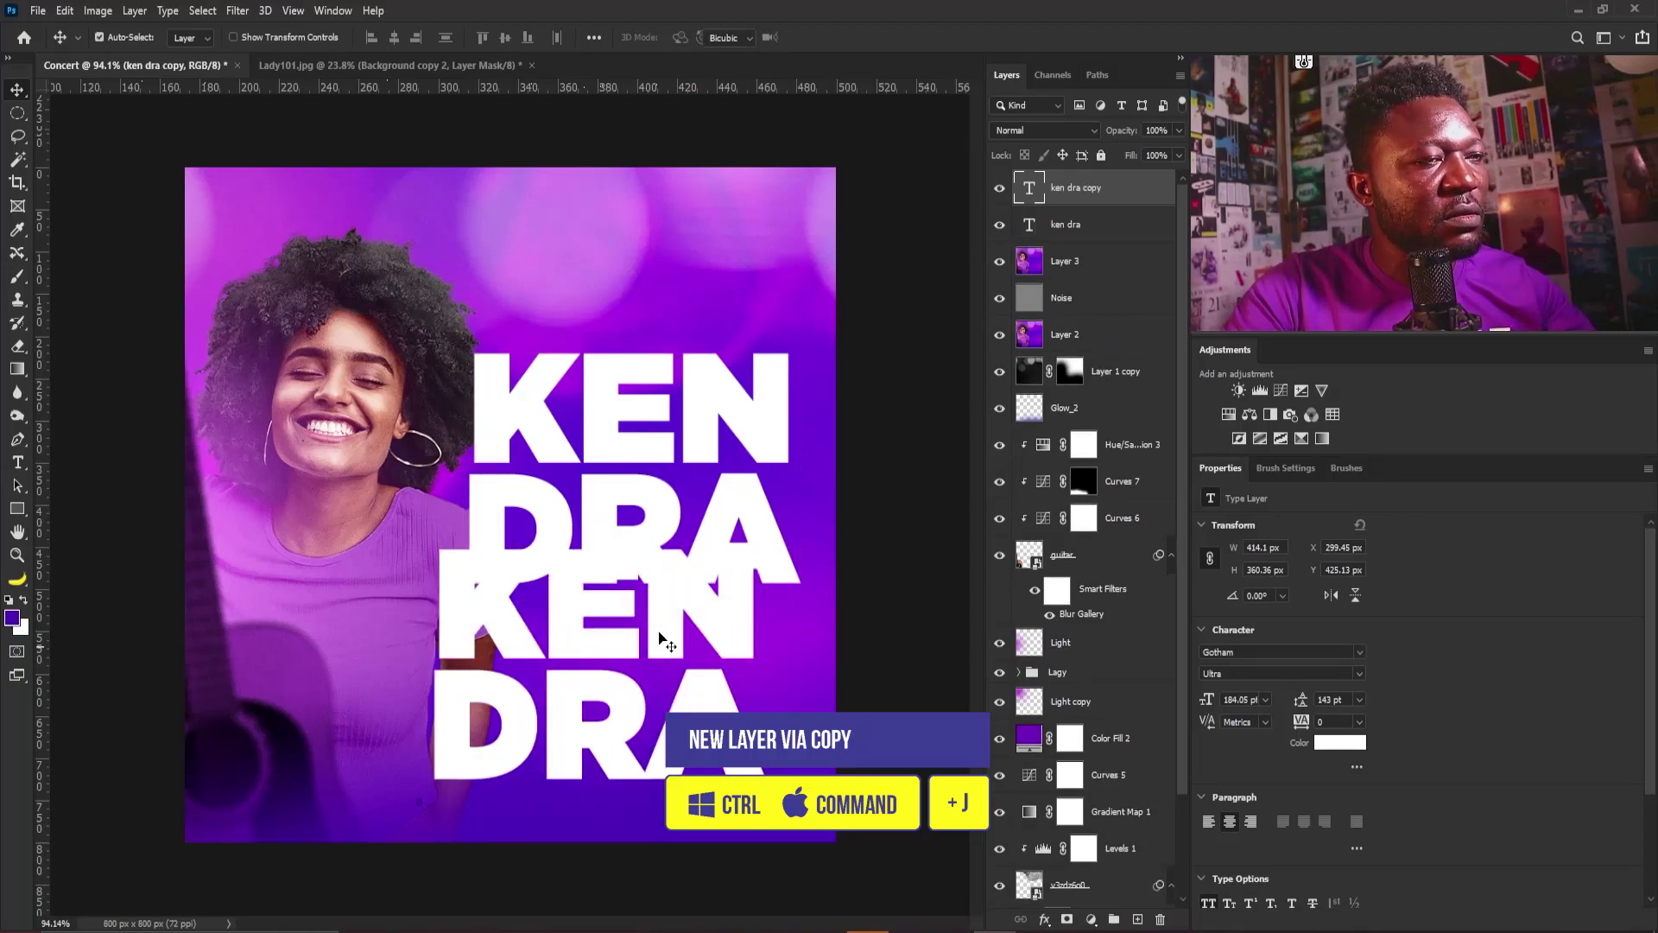
pyautogui.hotkey('ctrl', 't')
pyautogui.moveTo(771, 527); pyautogui.dragTo(632, 634)
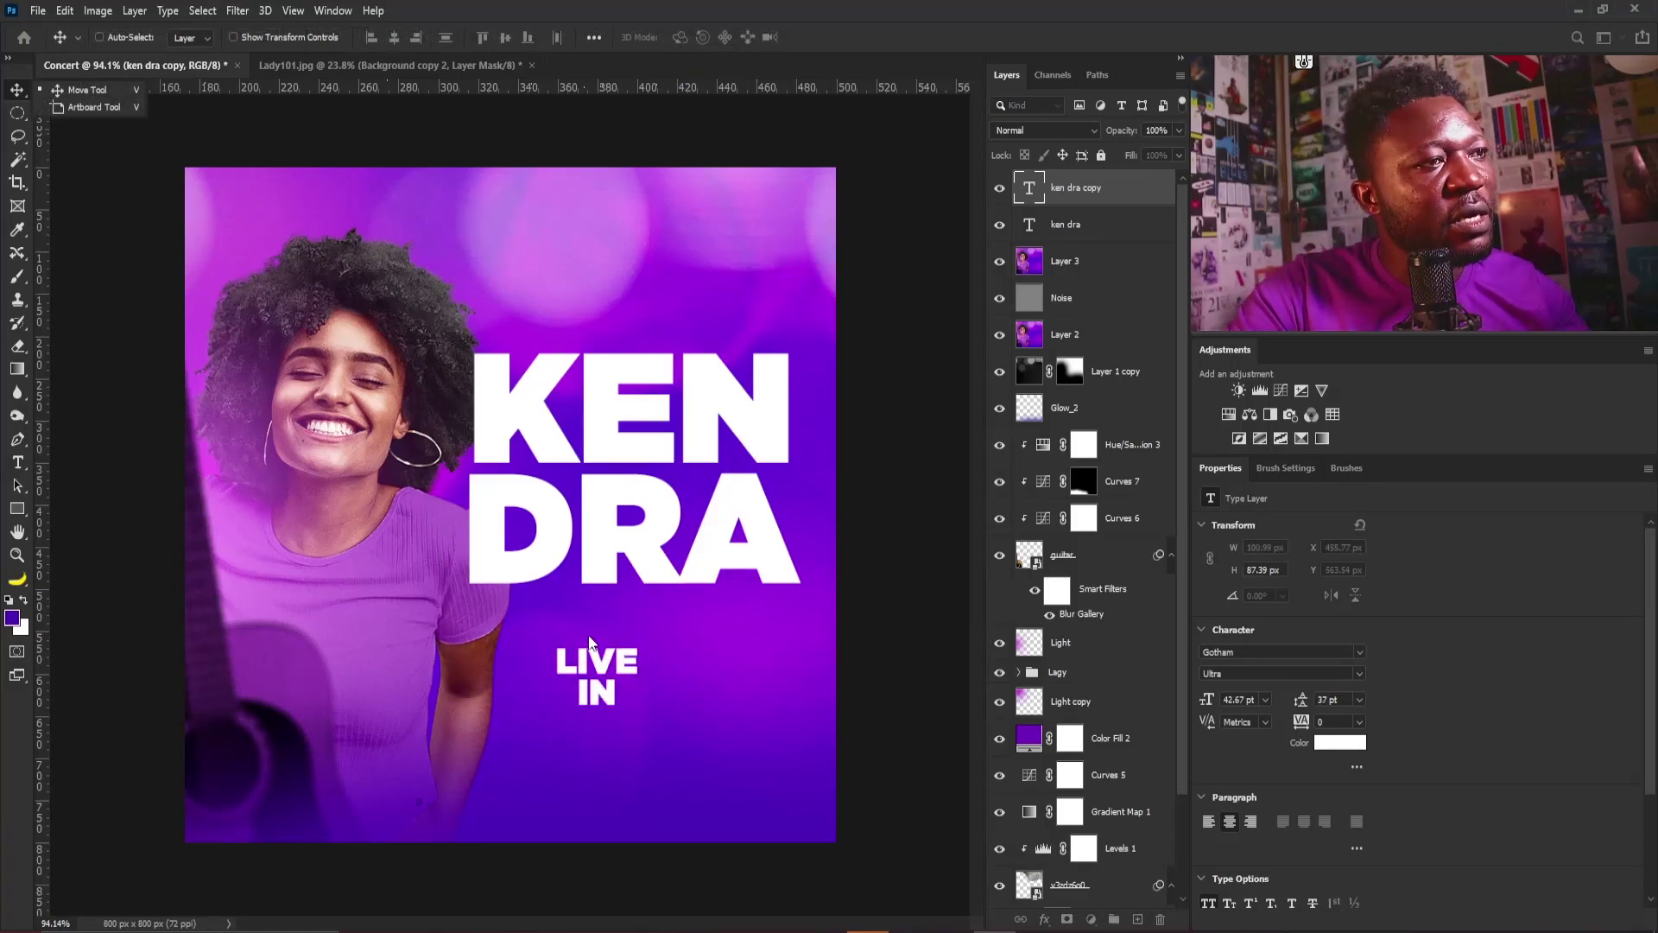
pyautogui.moveTo(591, 639); pyautogui.dragTo(522, 585)
pyautogui.hotkey('ctrl', 't')
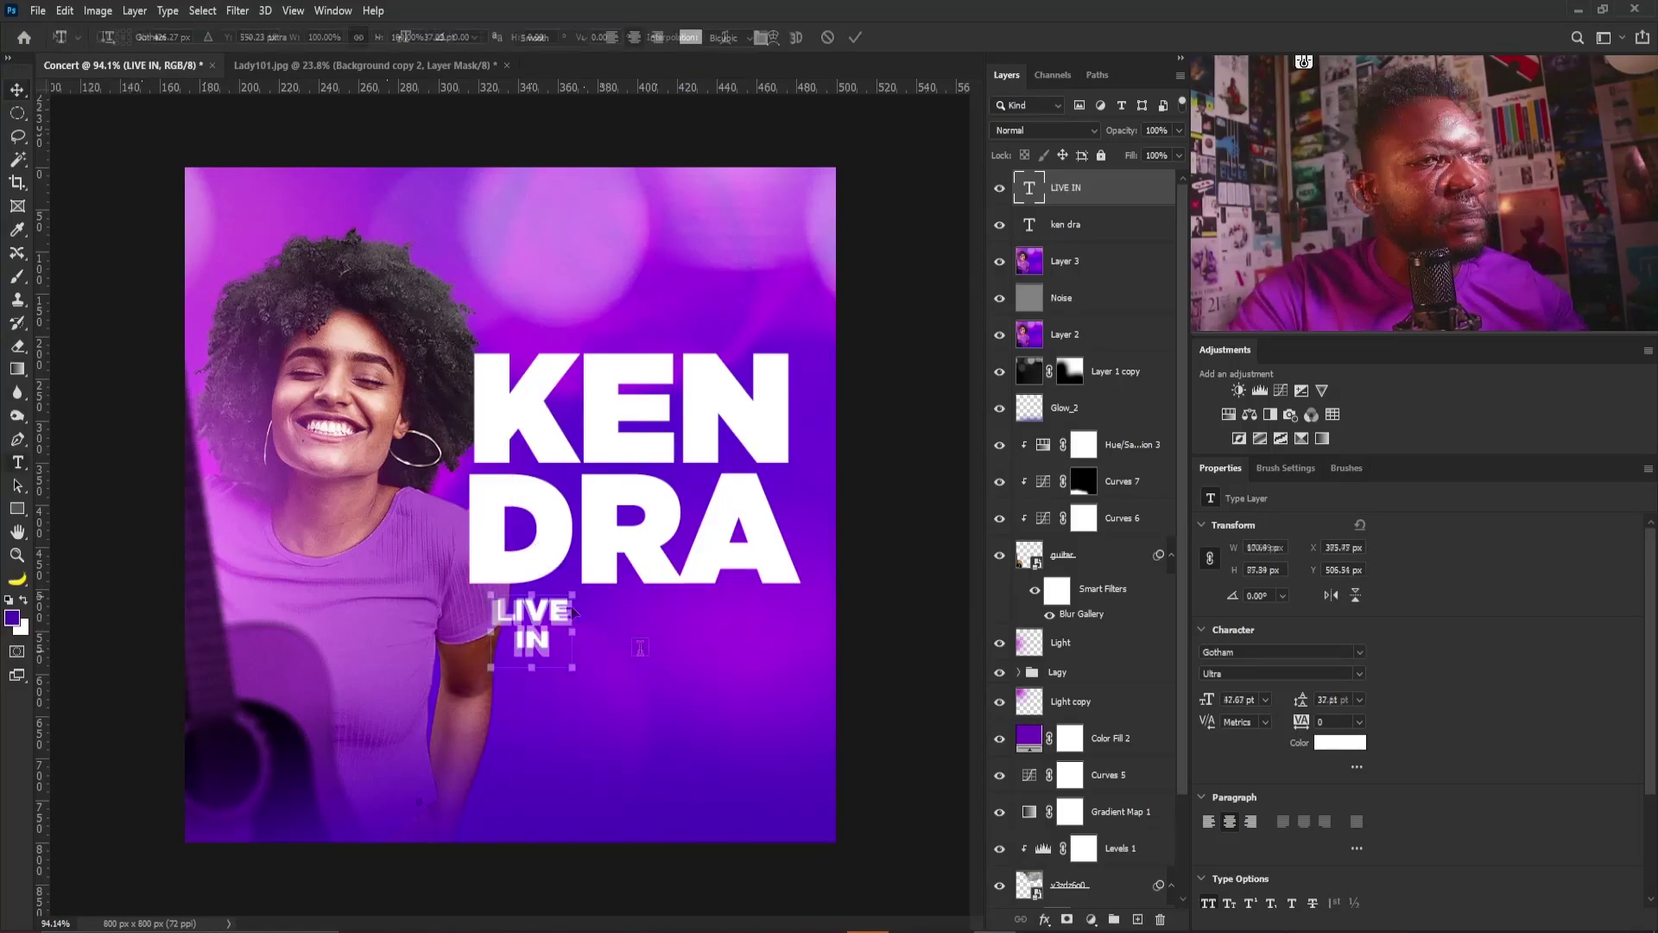
pyautogui.press('Return')
# Add a separate text line reading concert beside LIVE IN, with the all-caps style turned off
pyautogui.click(640, 652)
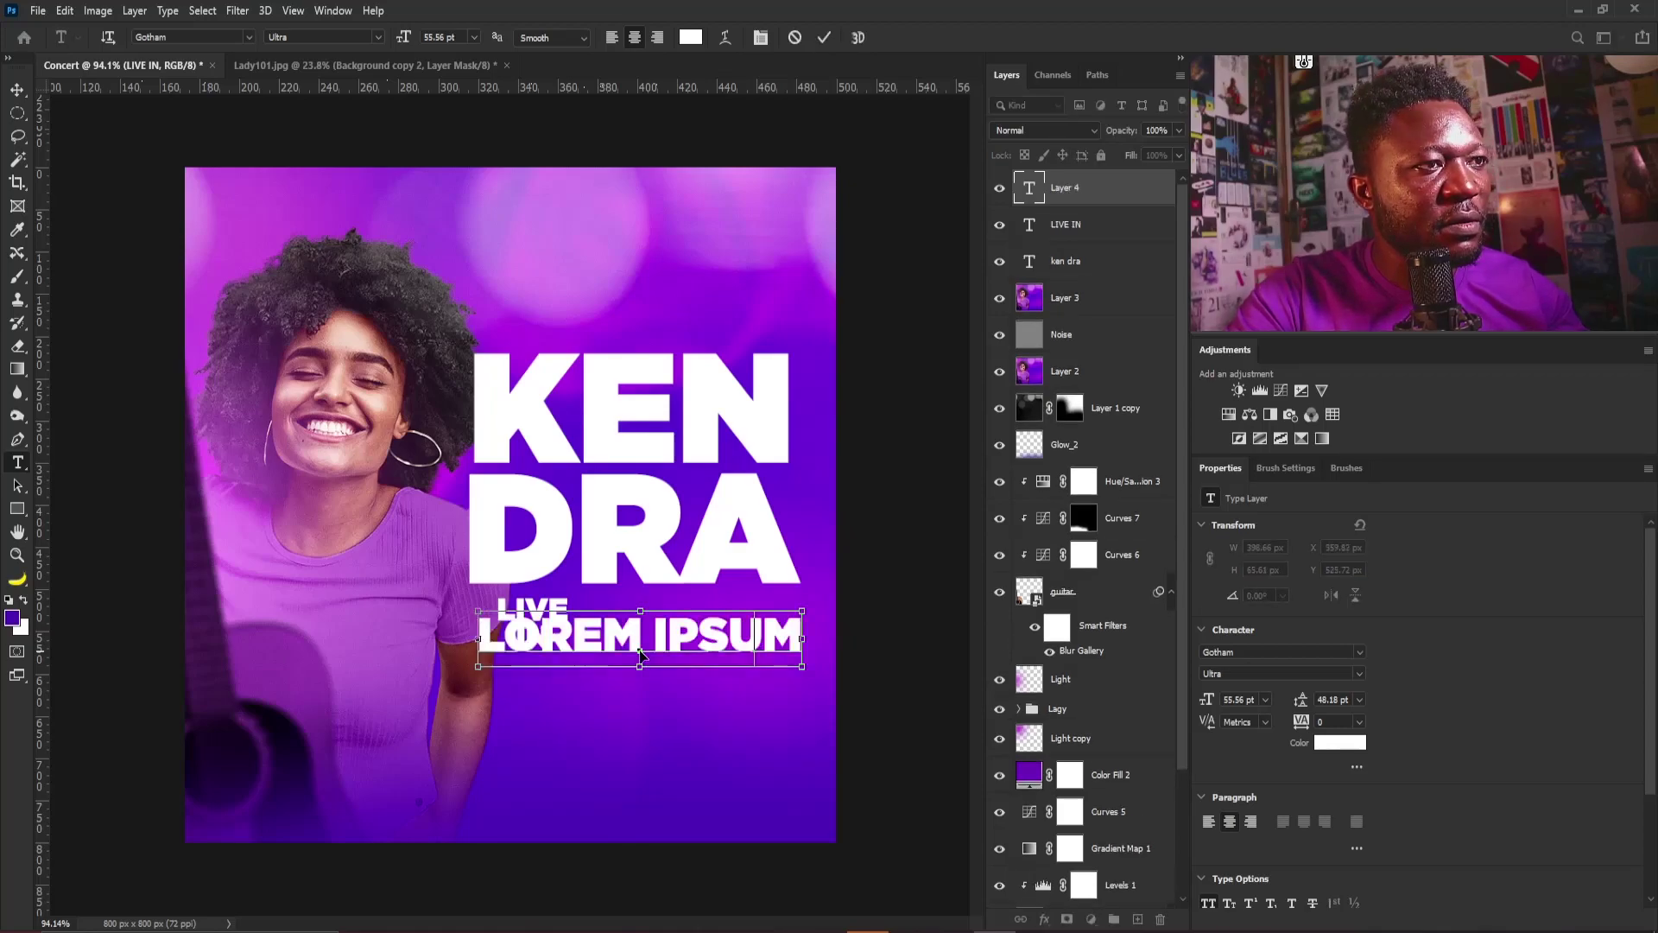
pyautogui.write('CONCERT')
pyautogui.hotkey('ctrl', 'a')
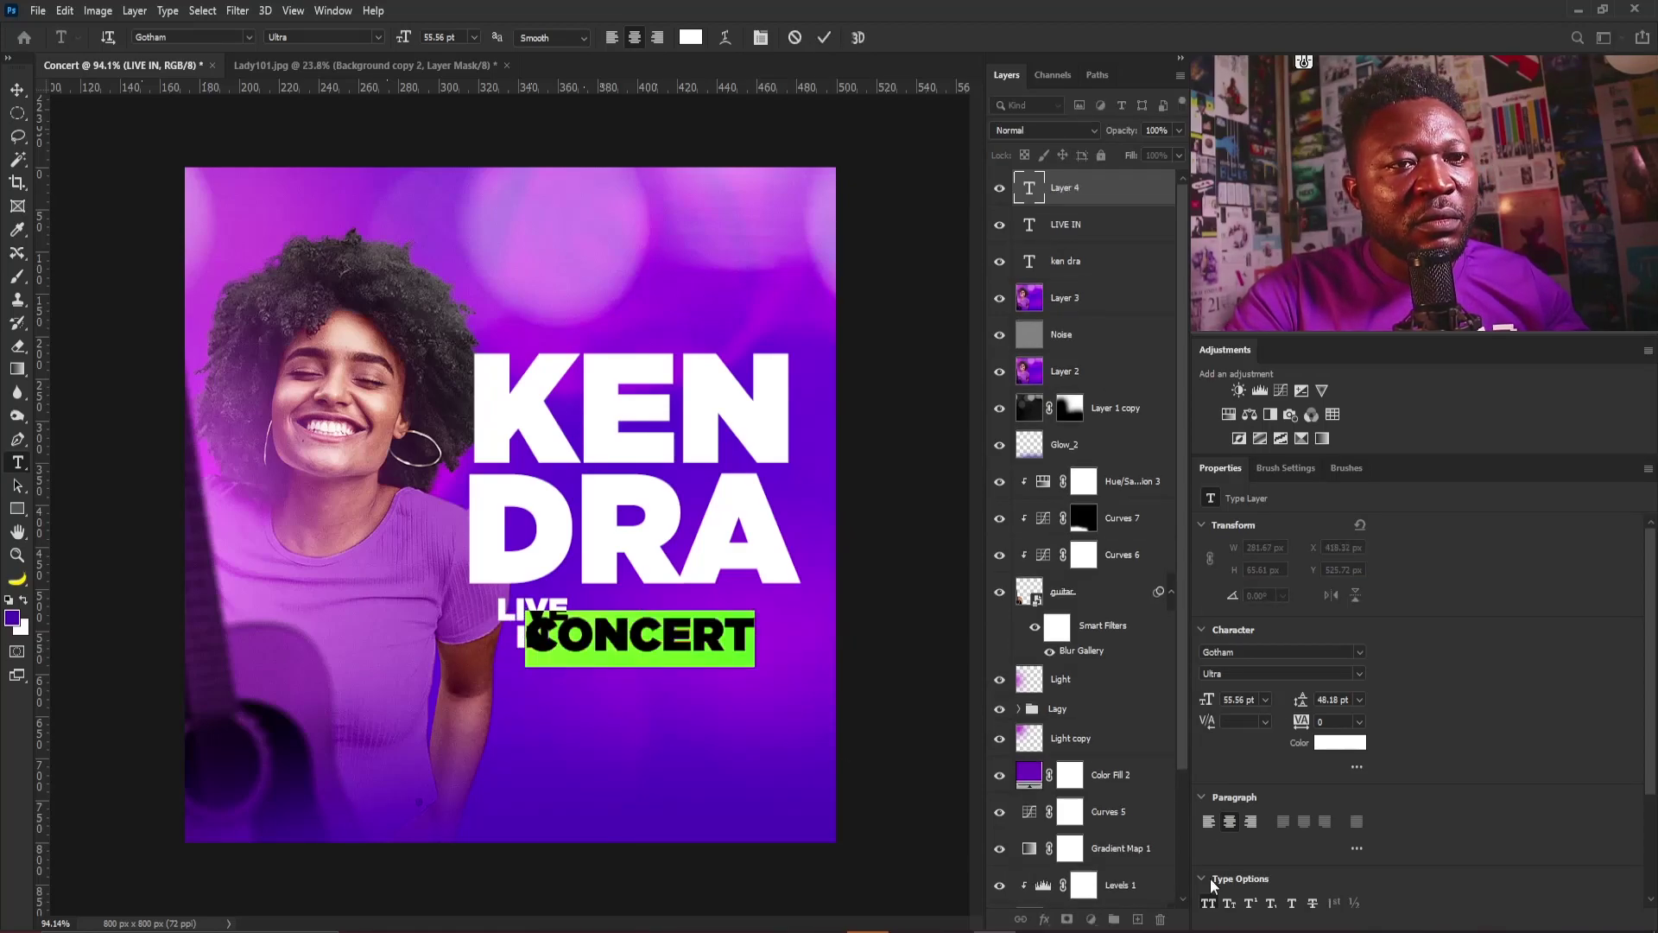
pyautogui.hotkey('ctrl', 'shift', 'k')
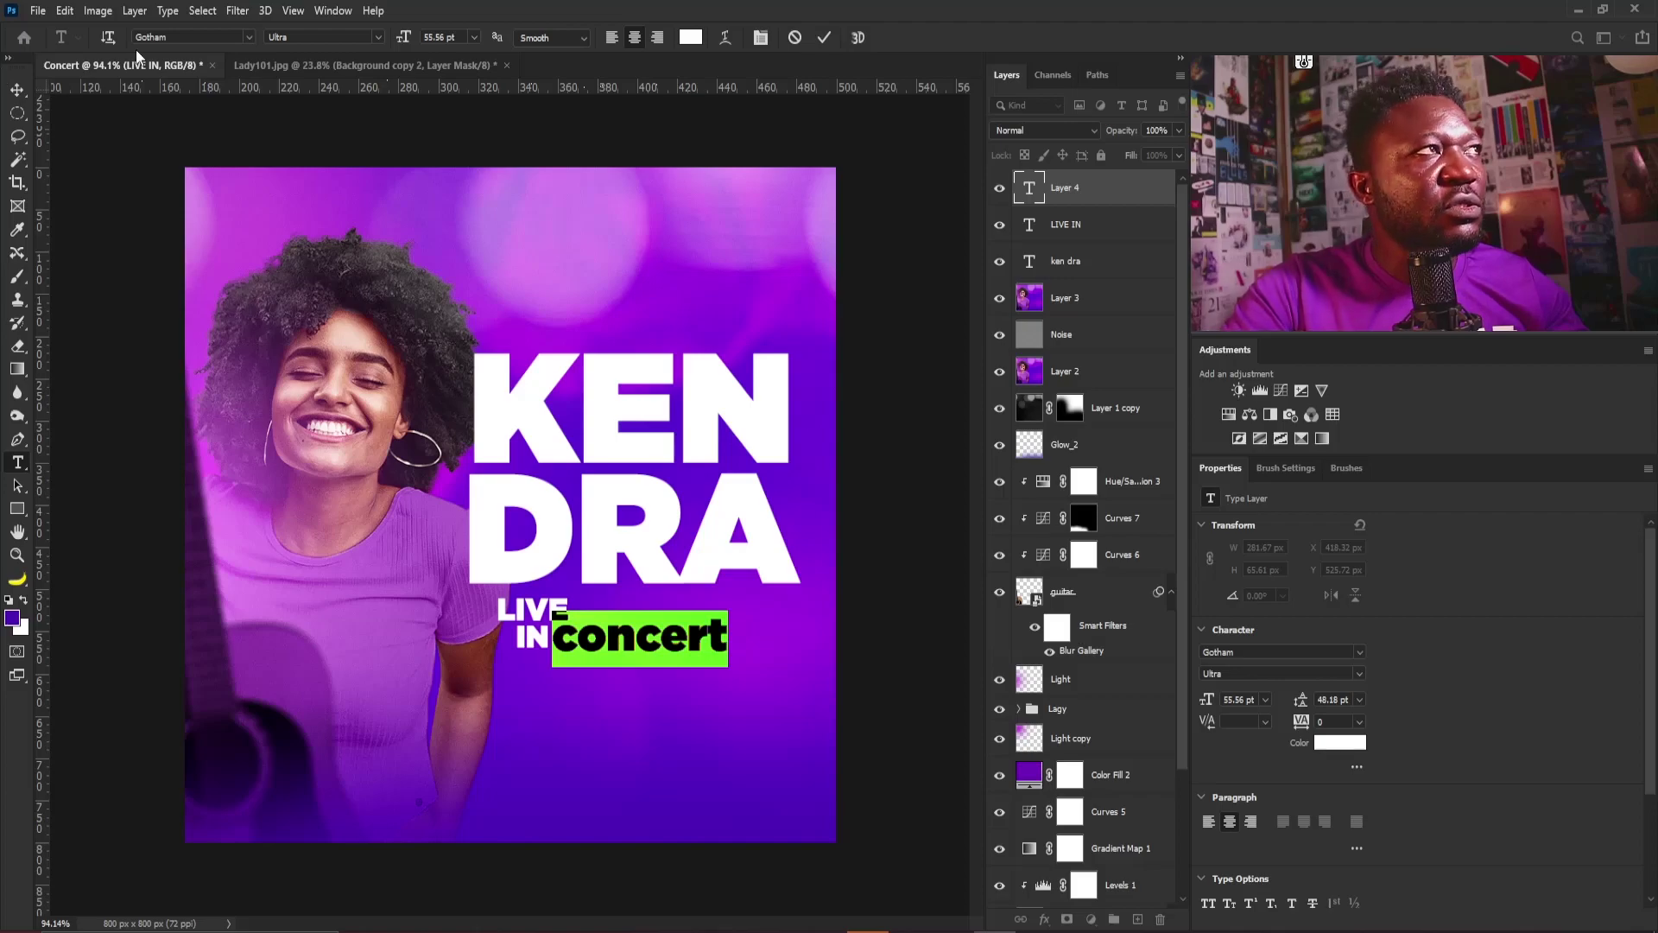
# Set the concert text in the Bella Script font and enlarge it beside LIVE IN
pyautogui.click(171, 39)
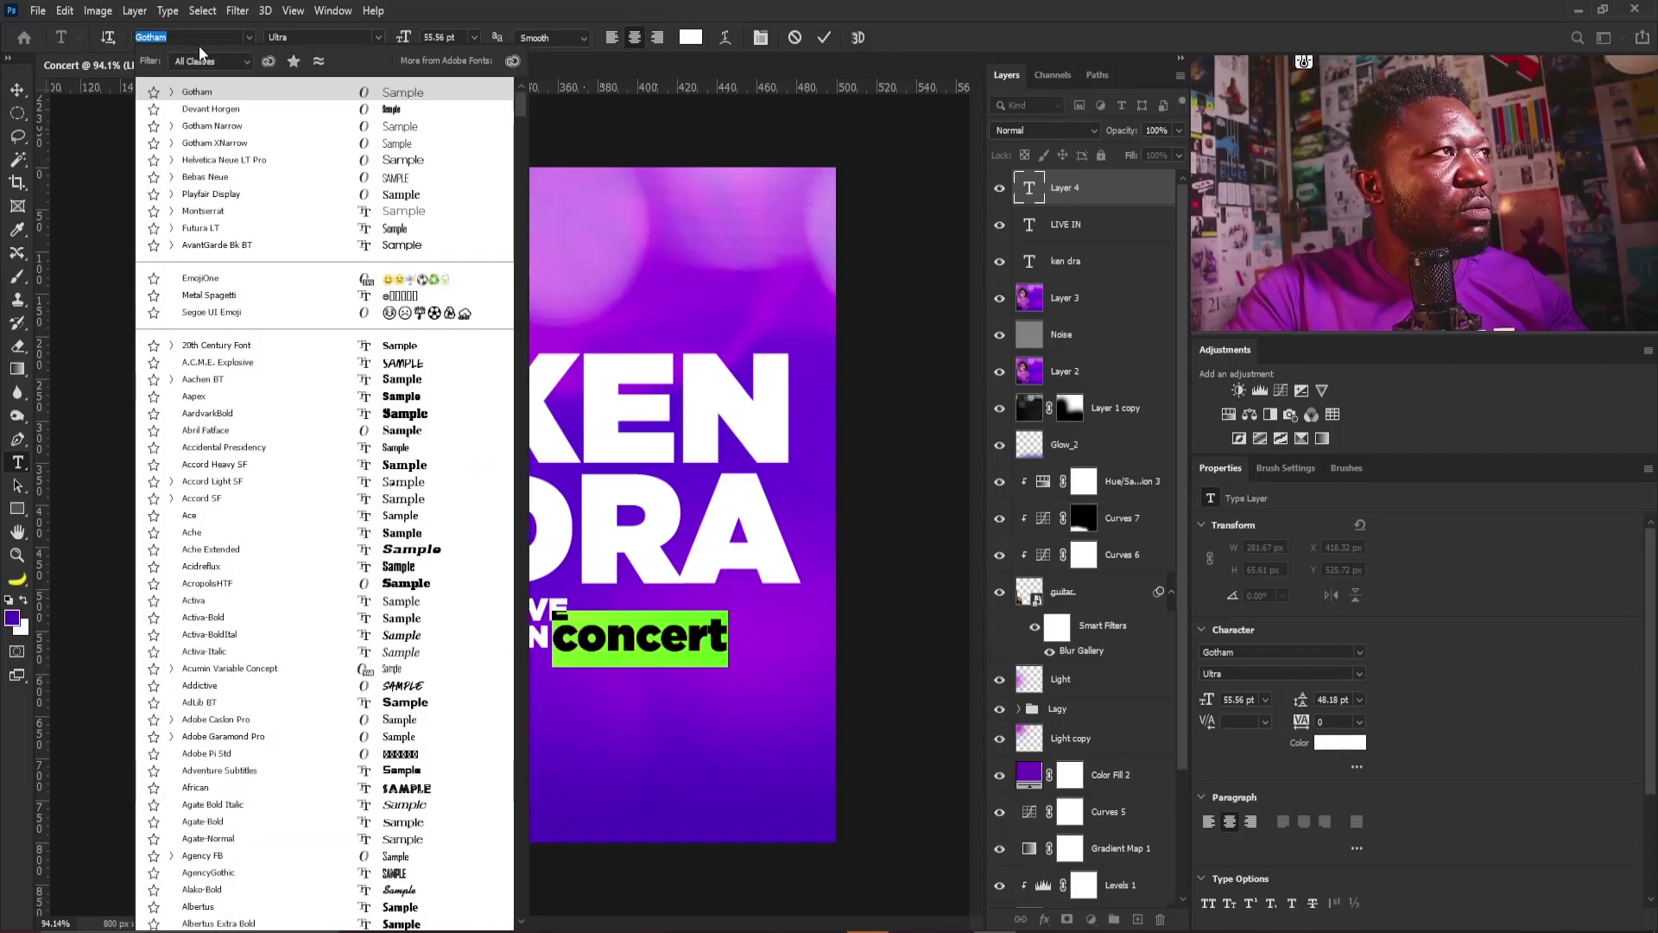
pyautogui.write('bell')
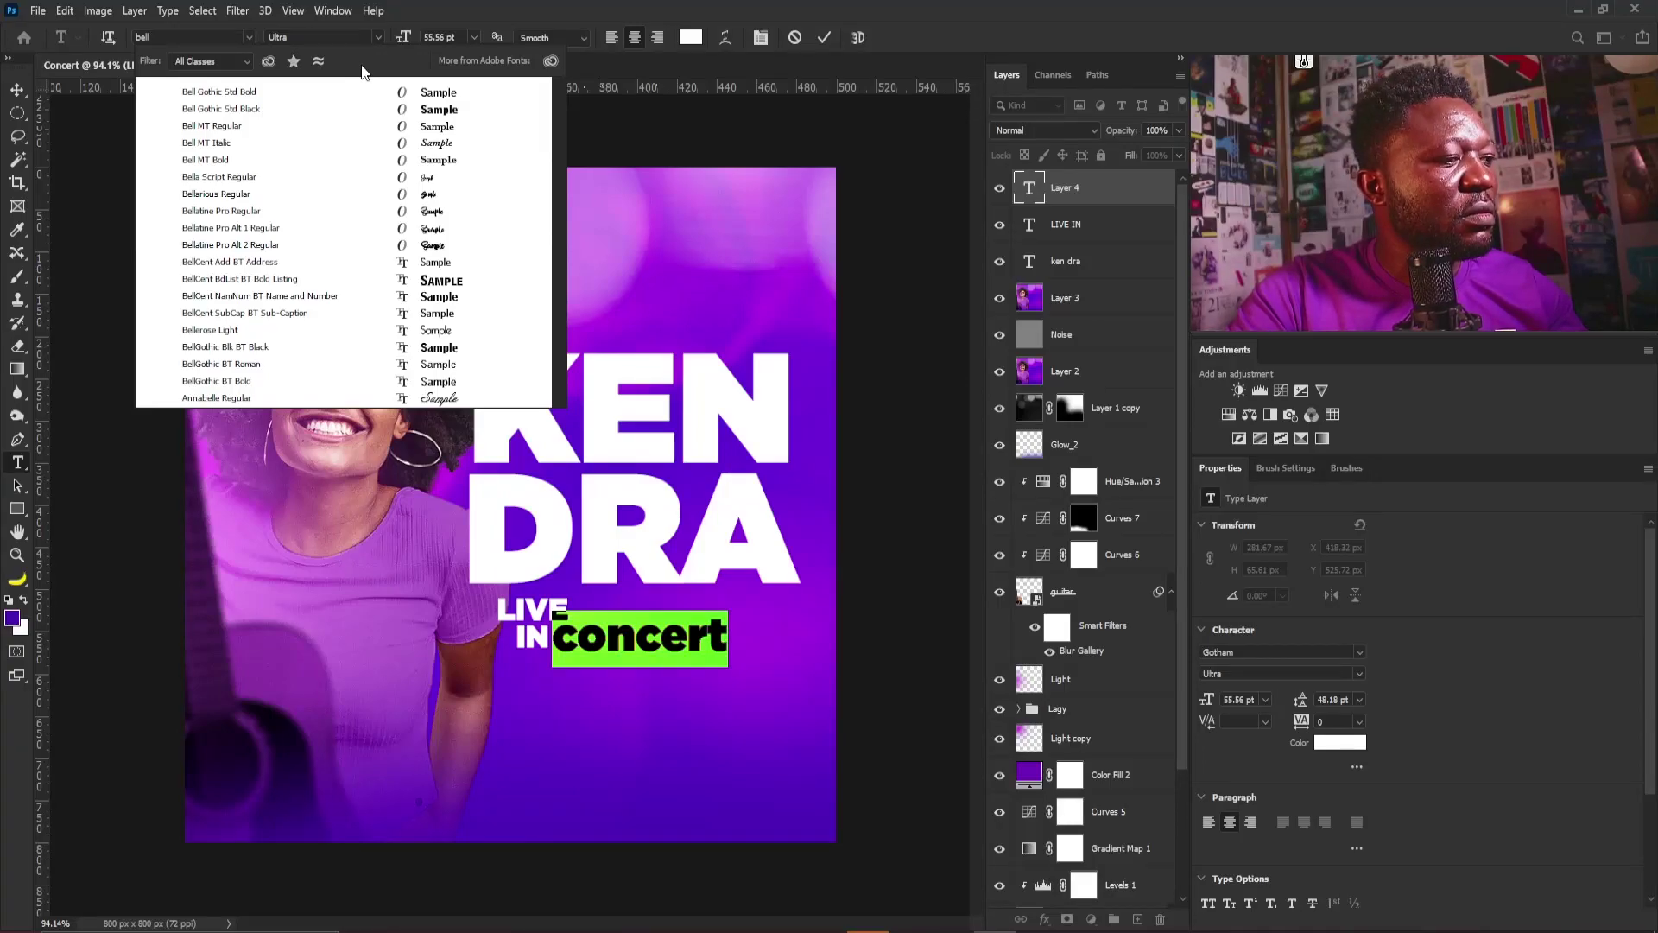
pyautogui.write('am')
pyautogui.click(428, 92)
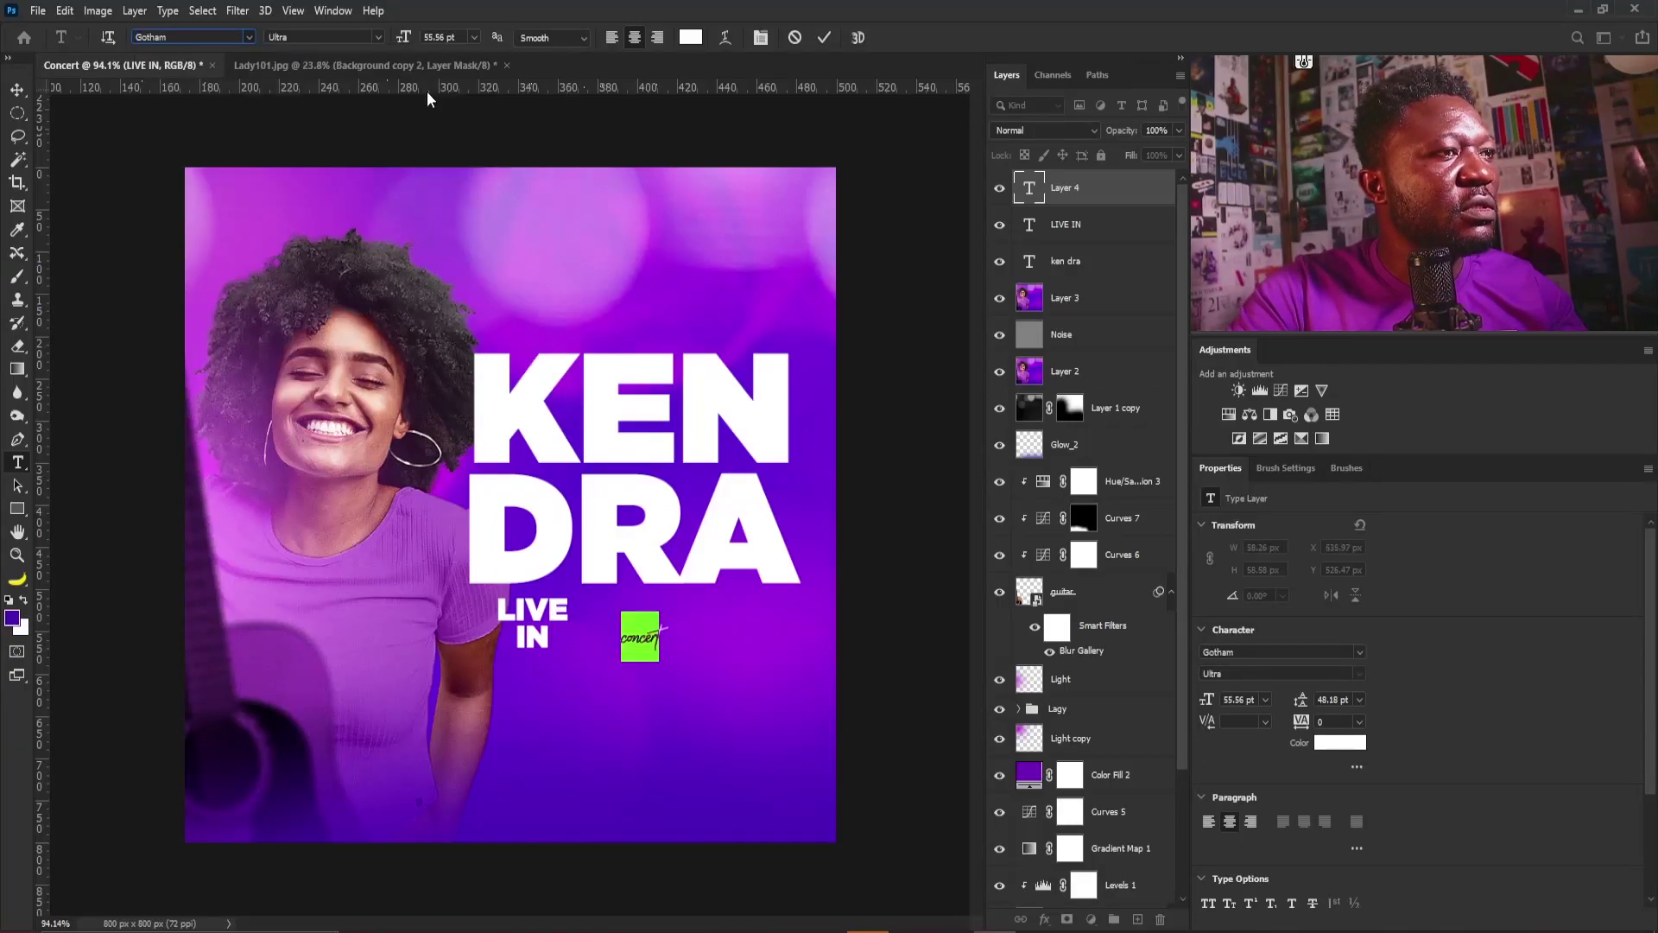
pyautogui.click(17, 90)
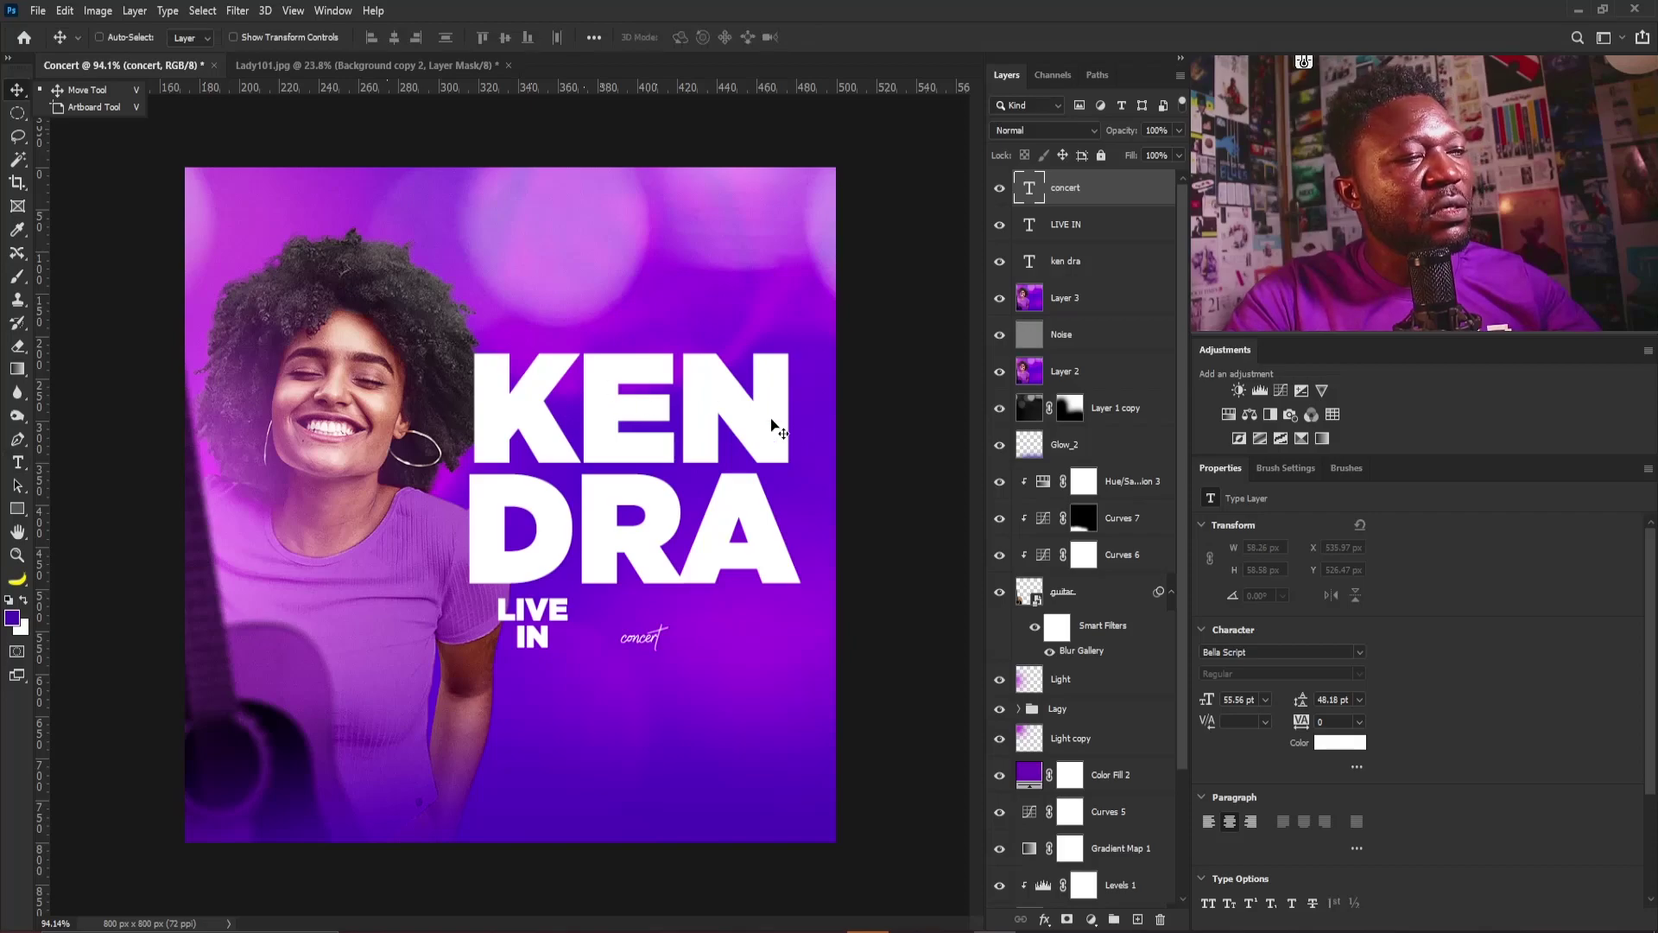
pyautogui.hotkey('ctrl', 't')
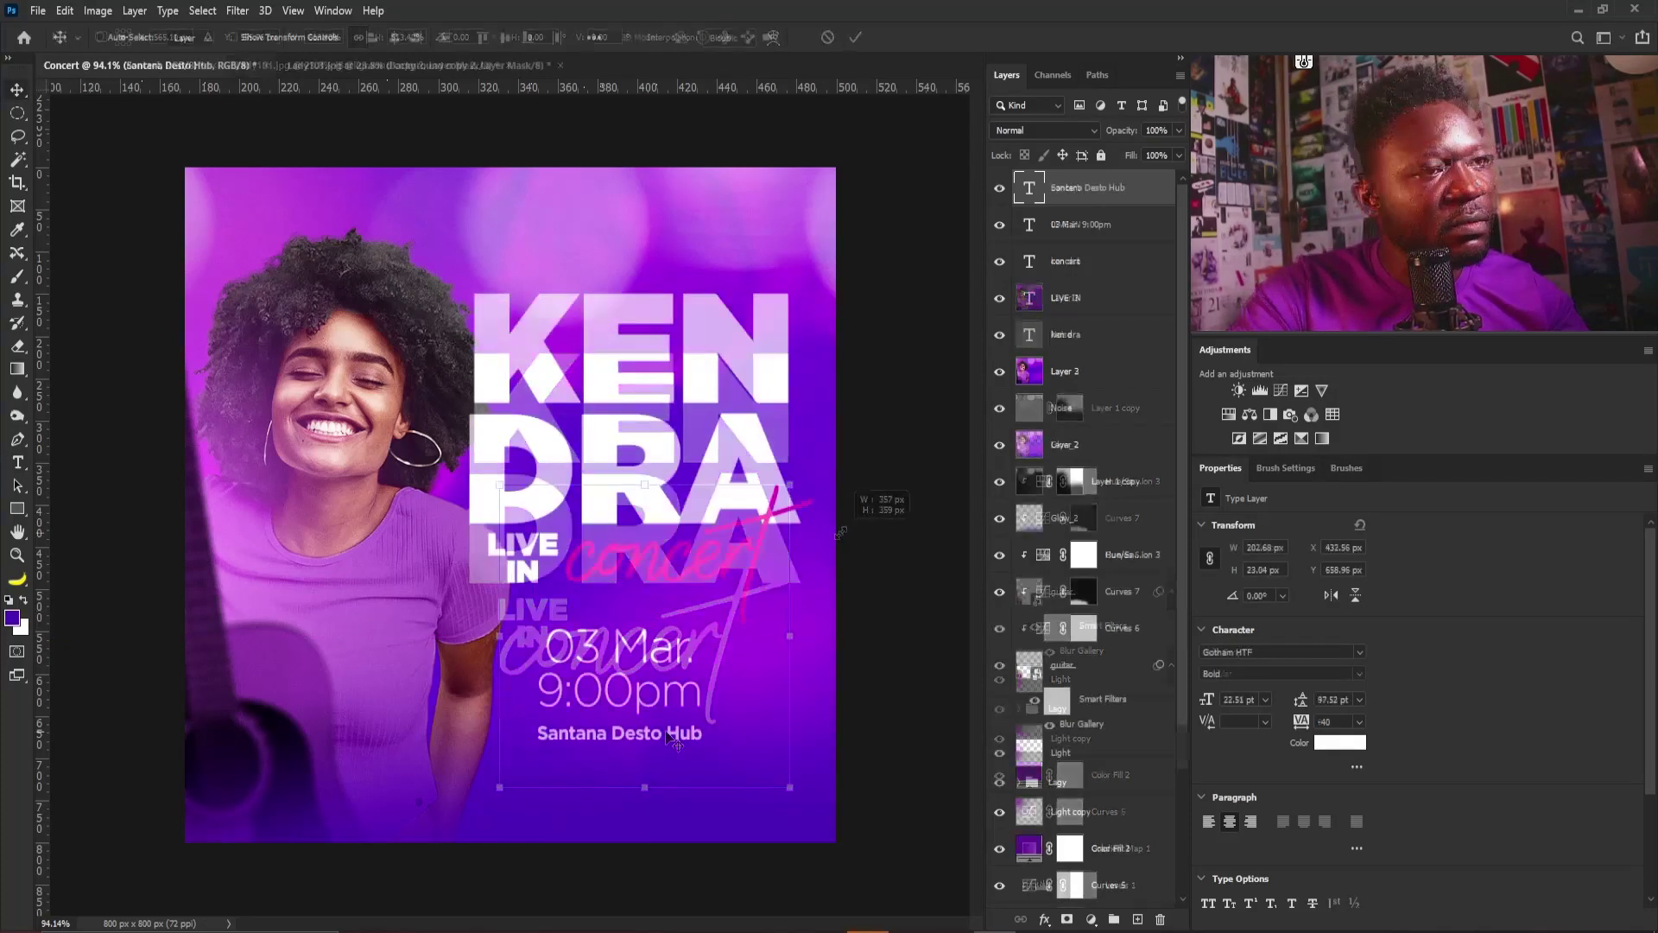
# Position the Santana Desto Hub venue line just below the date and time text
pyautogui.moveTo(671, 732); pyautogui.dragTo(676, 752)
pyautogui.press('Up')
pyautogui.press('Up')
pyautogui.press('Up')
pyautogui.press('Up')
pyautogui.press('Up')
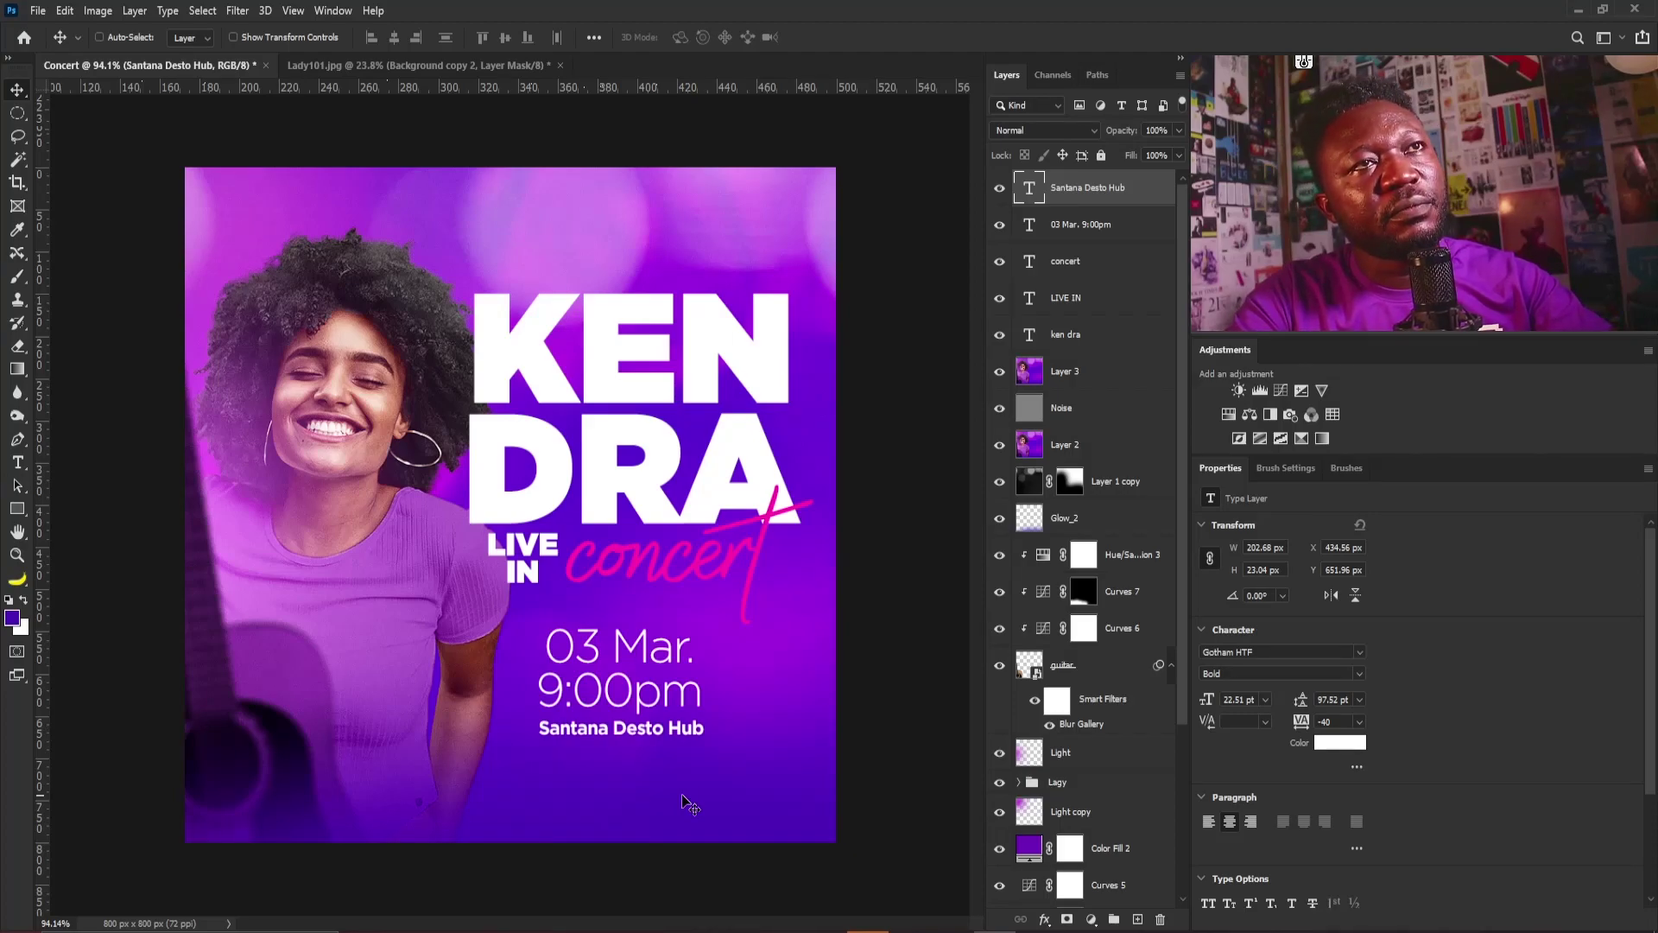
# Centre the date-and-time and venue text layers horizontally on each other and scale both to about 109%
pyautogui.keyDown('ctrl'); pyautogui.click(1101, 227); pyautogui.keyUp('ctrl')
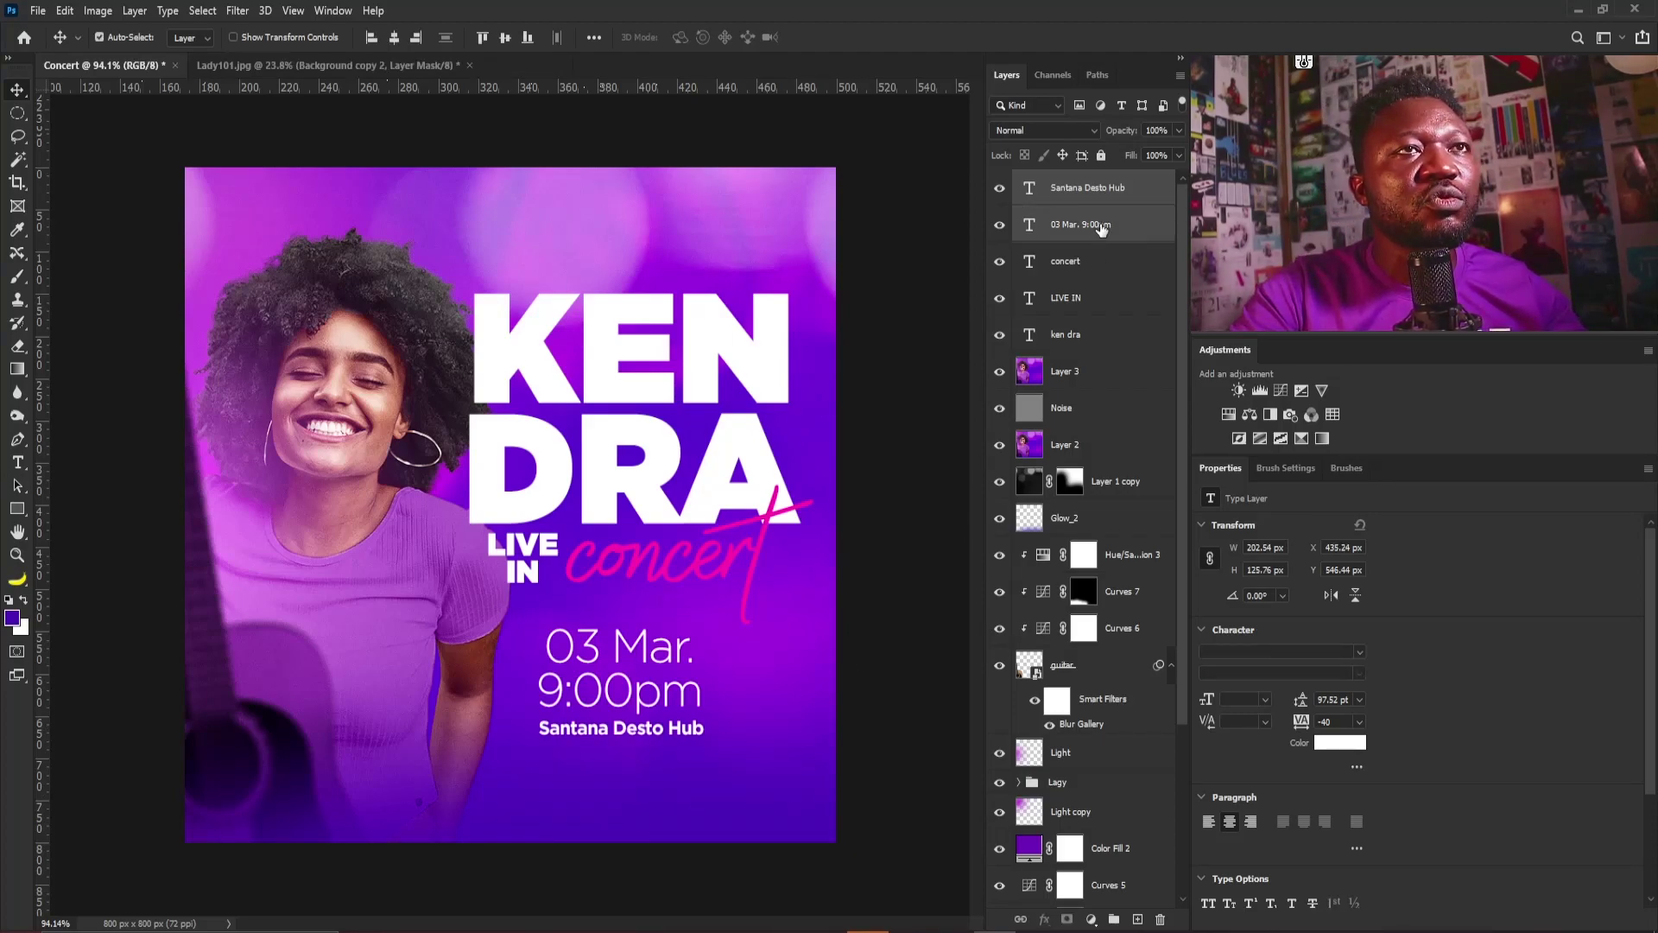
pyautogui.click(393, 38)
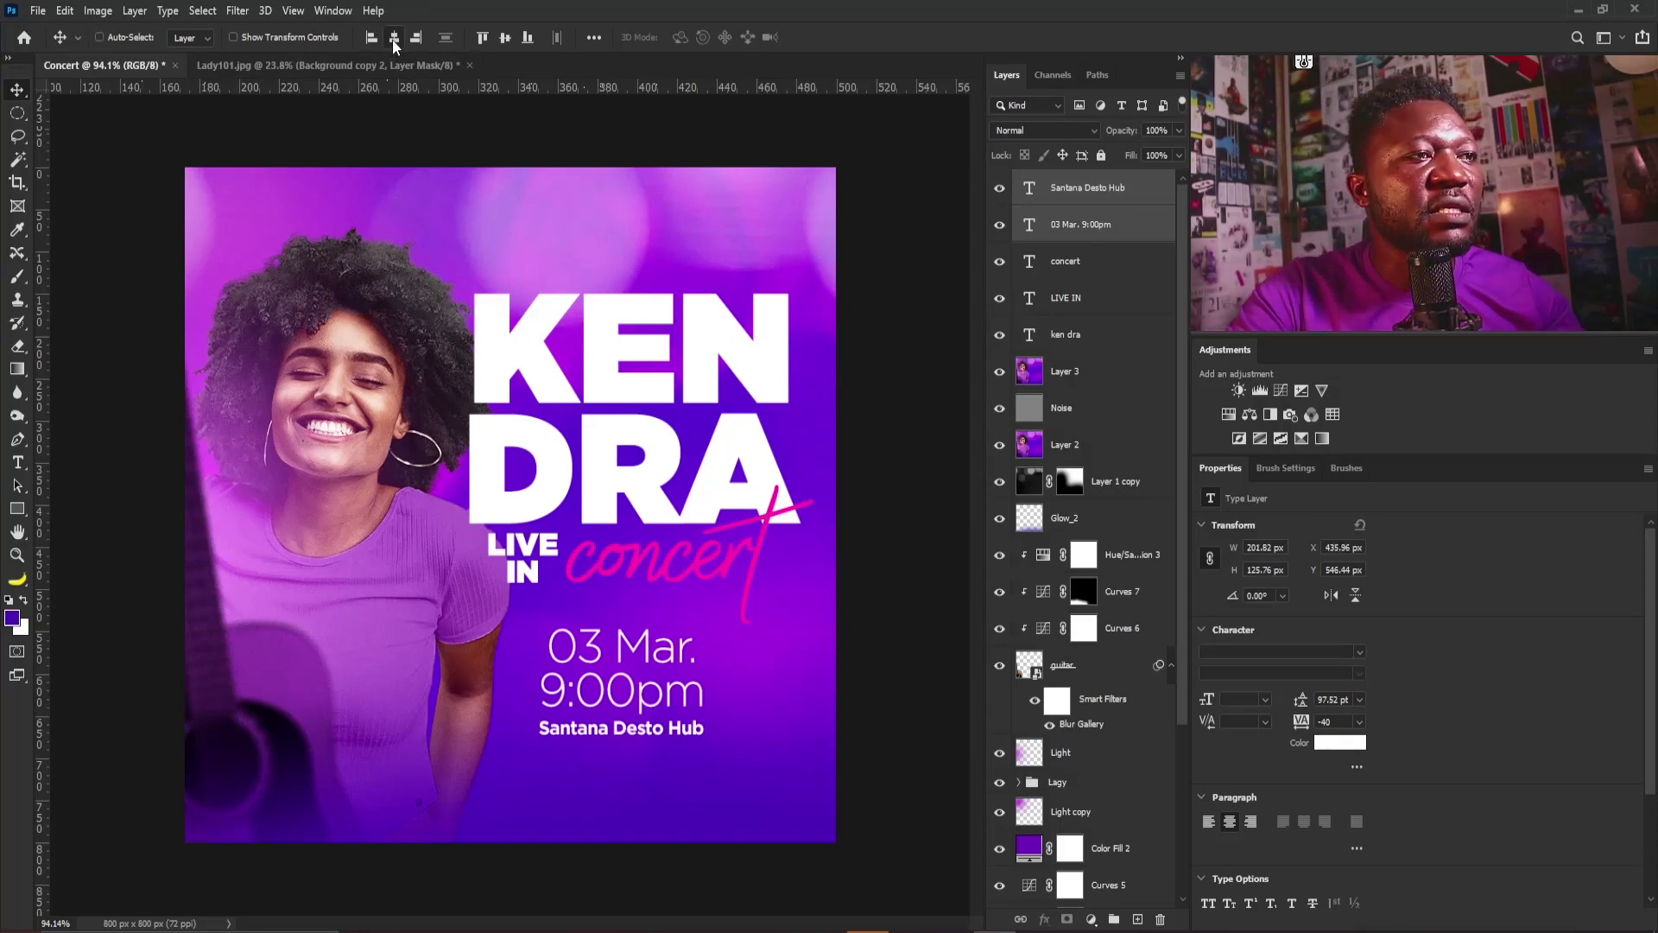
pyautogui.moveTo(643, 662); pyautogui.dragTo(724, 623)
pyautogui.hotkey('ctrl', 't')
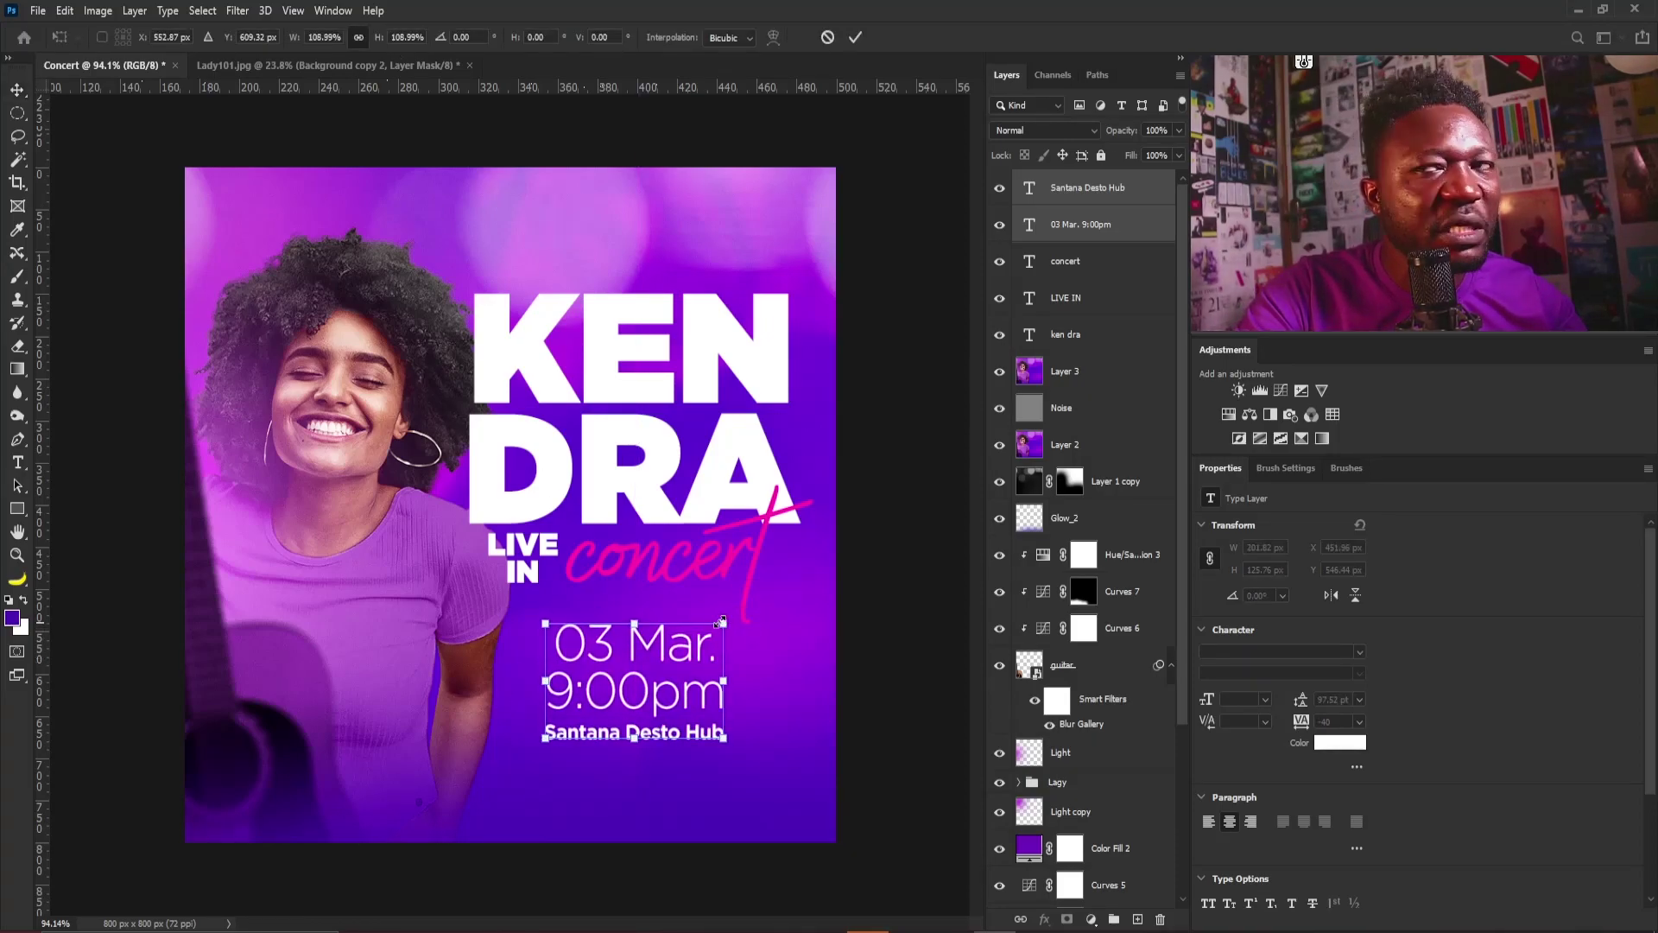
pyautogui.press('Return')
pyautogui.moveTo(652, 690); pyautogui.dragTo(643, 784)
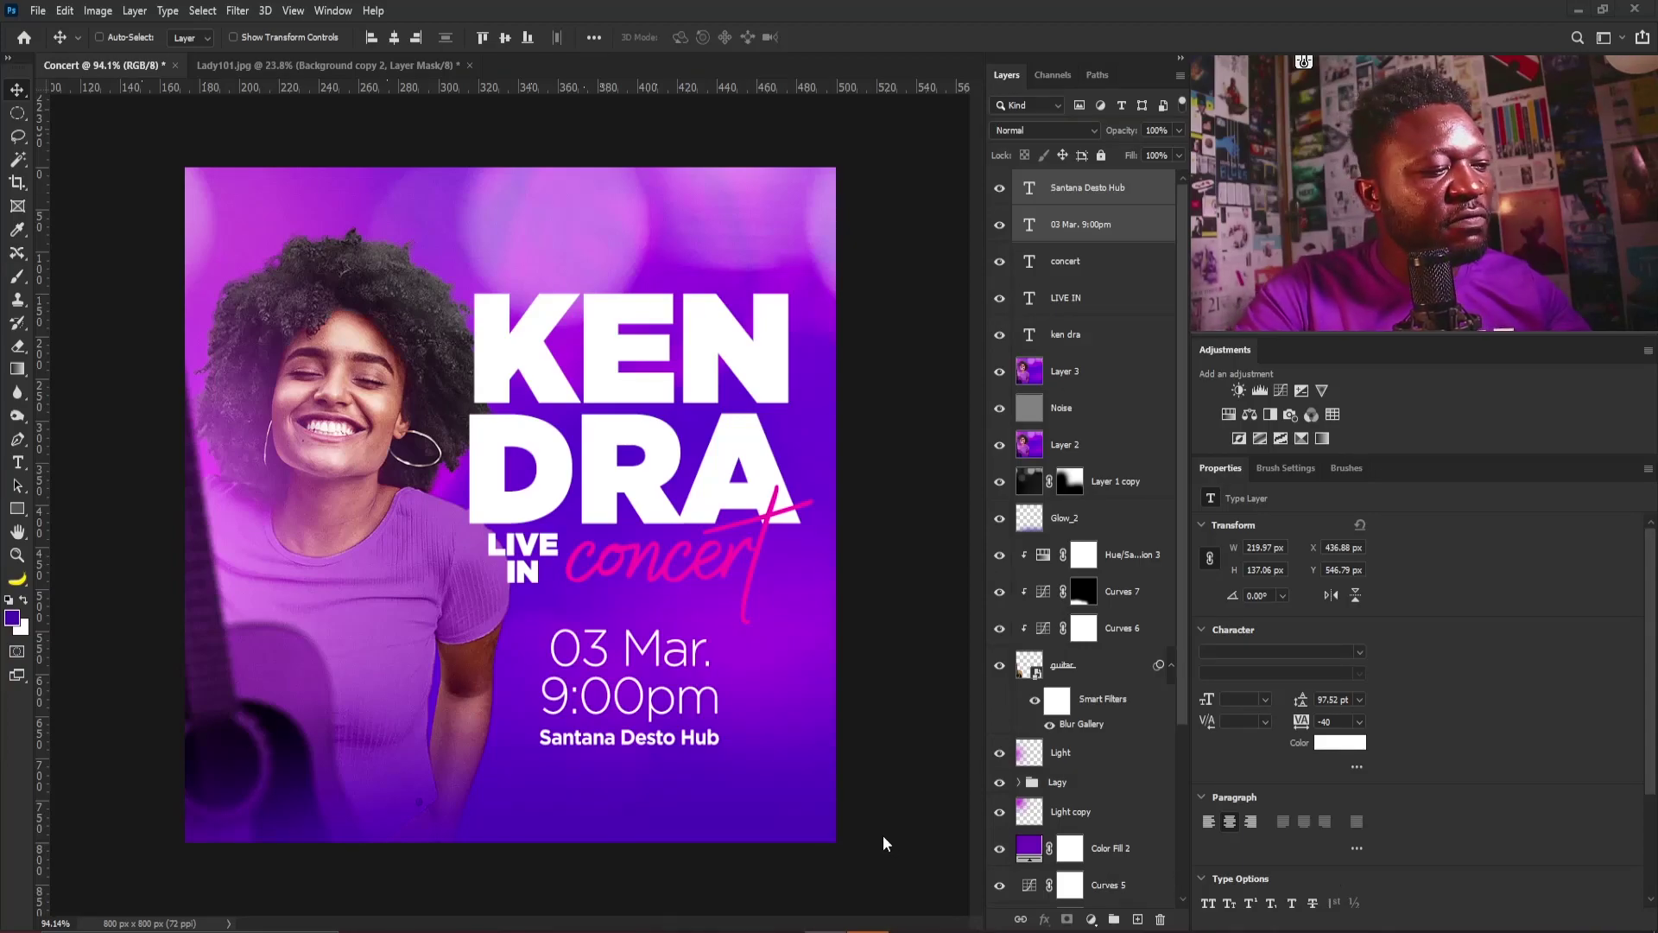
# Duplicate the venue line below itself and replace the copy's text with For Table Reservation: and the contact phone number
pyautogui.click(1061, 190)
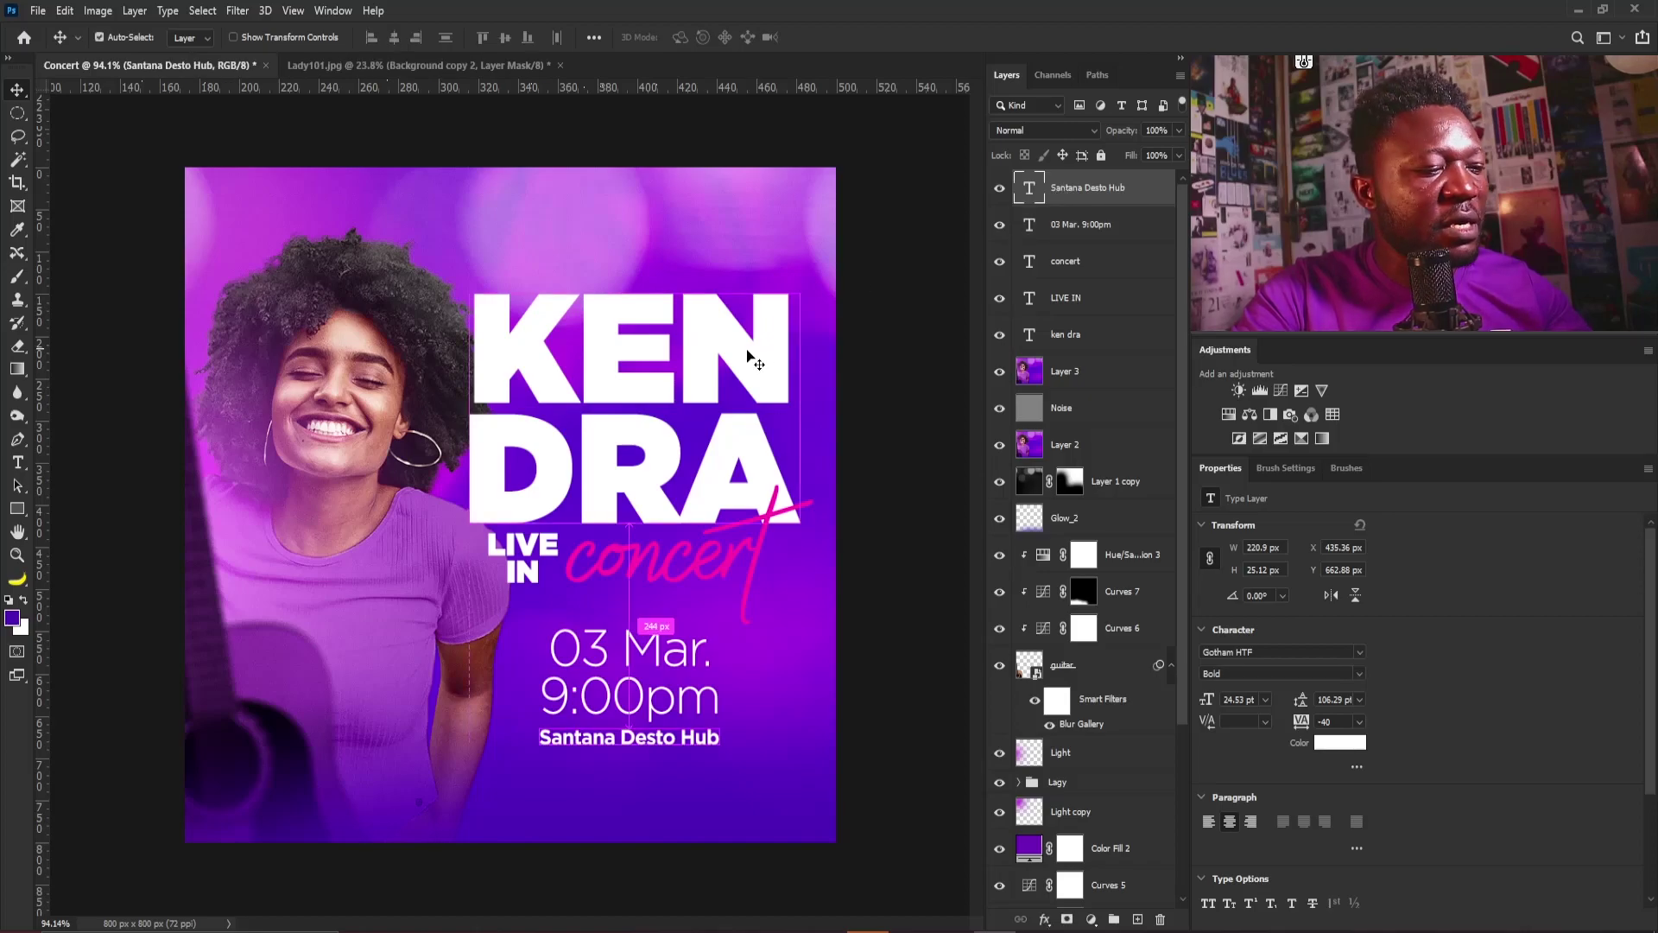
pyautogui.hotkey('ctrl', 'j')
pyautogui.moveTo(660, 745); pyautogui.dragTo(663, 788)
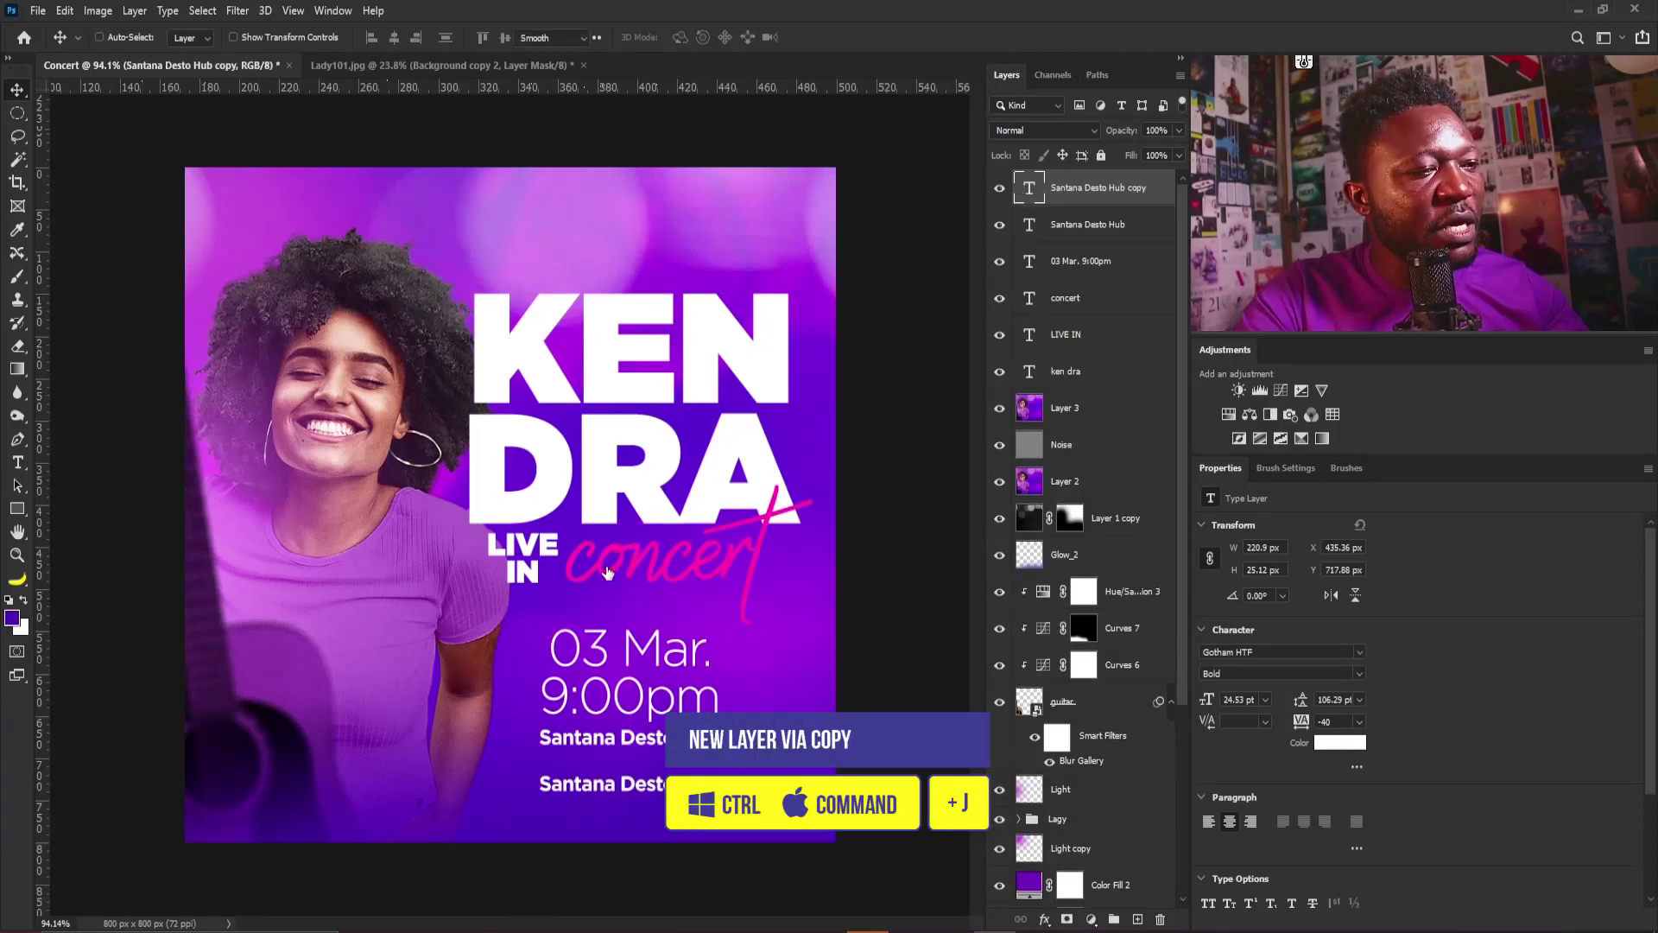
pyautogui.click(585, 757)
pyautogui.hotkey('ctrl', 'a')
pyautogui.hotkey('ctrl', 'v')
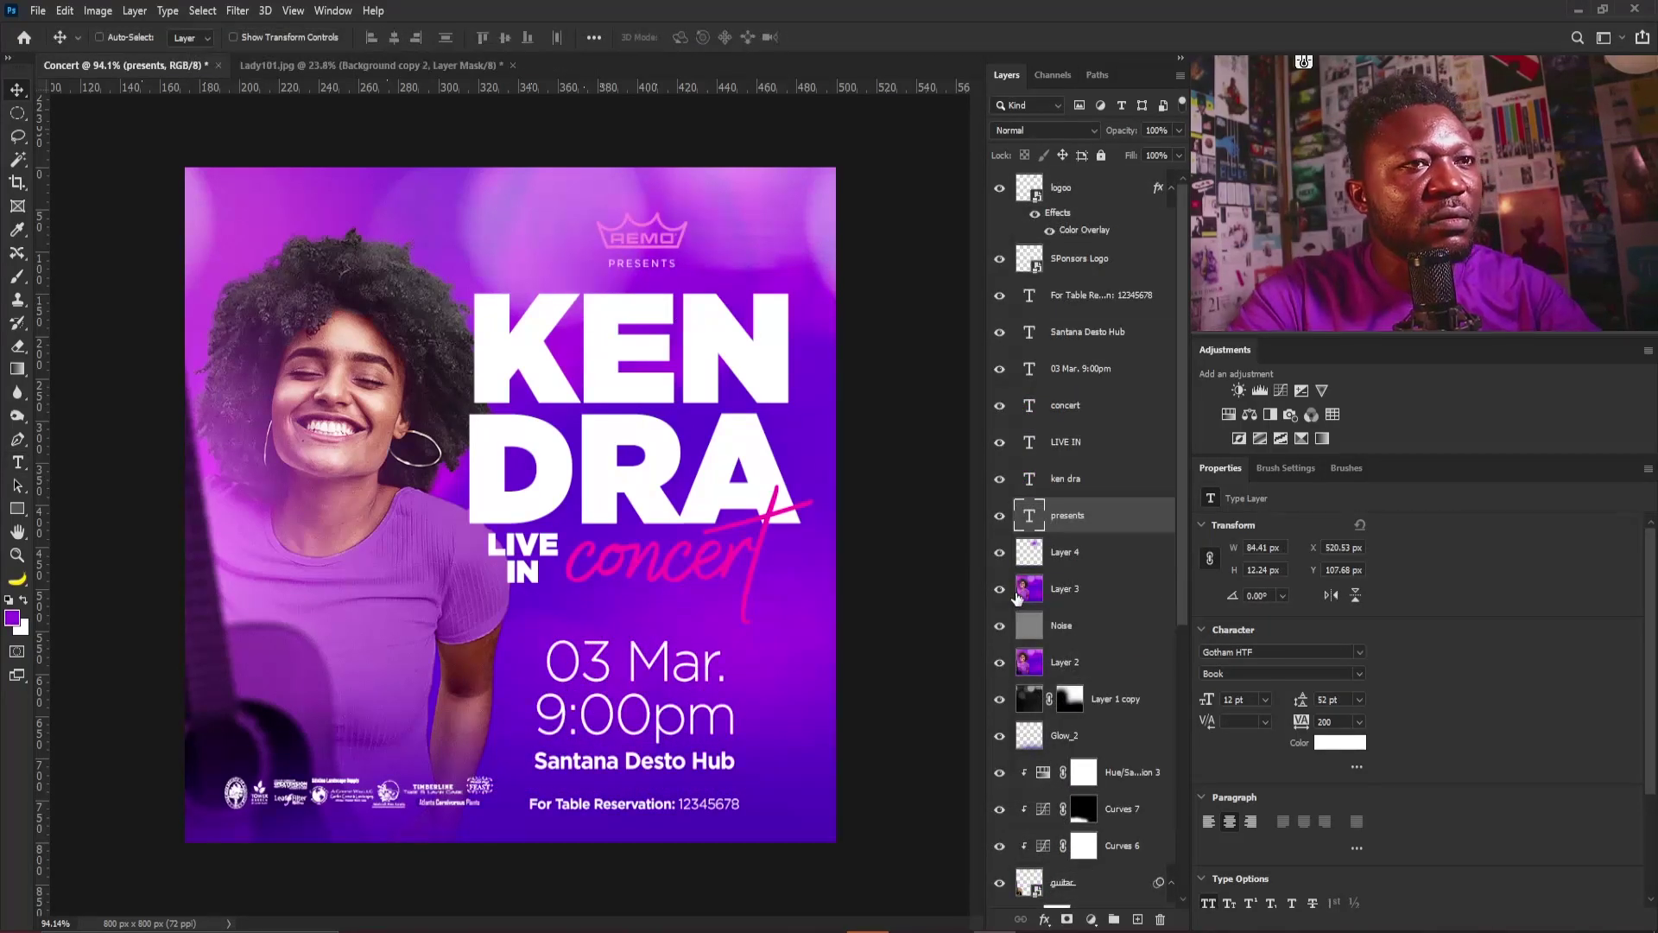
# Reposition the soft colour patch on Layer 4 behind the REMO logo, with its opacity at 49%
pyautogui.moveTo(695, 306); pyautogui.dragTo(690, 261)
pyautogui.moveTo(577, 479); pyautogui.dragTo(555, 511)
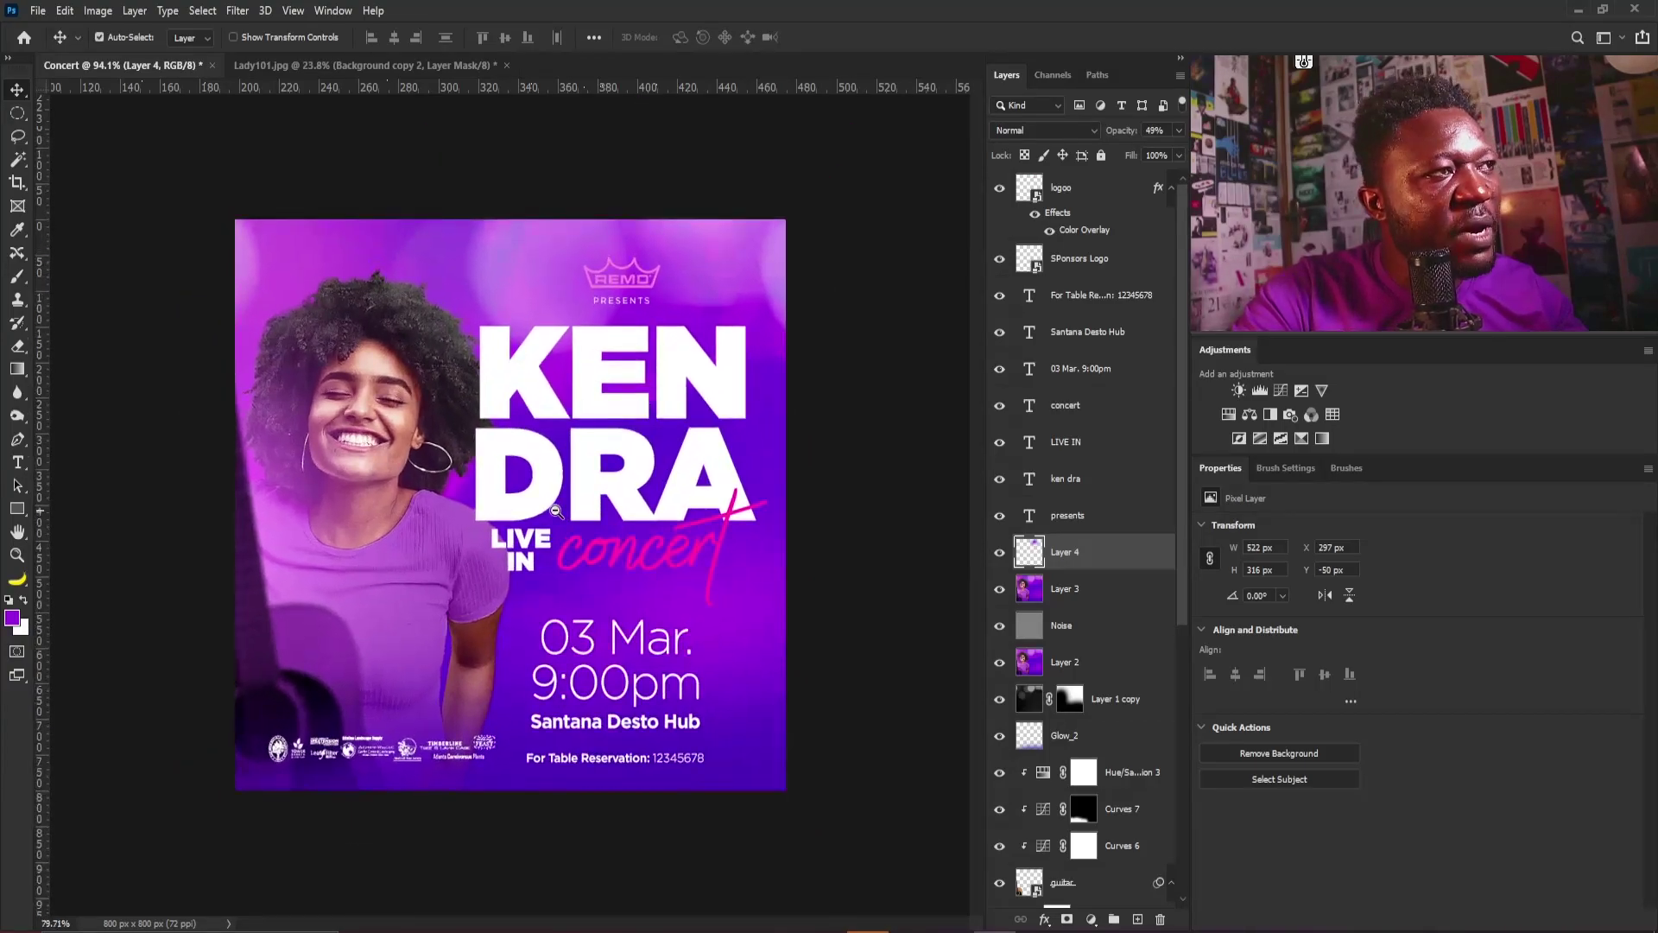
# Apply a white Outer Glow to the artist's name headline in Screen mode with 41% opacity and 18 px size
pyautogui.rightClick(614, 415)
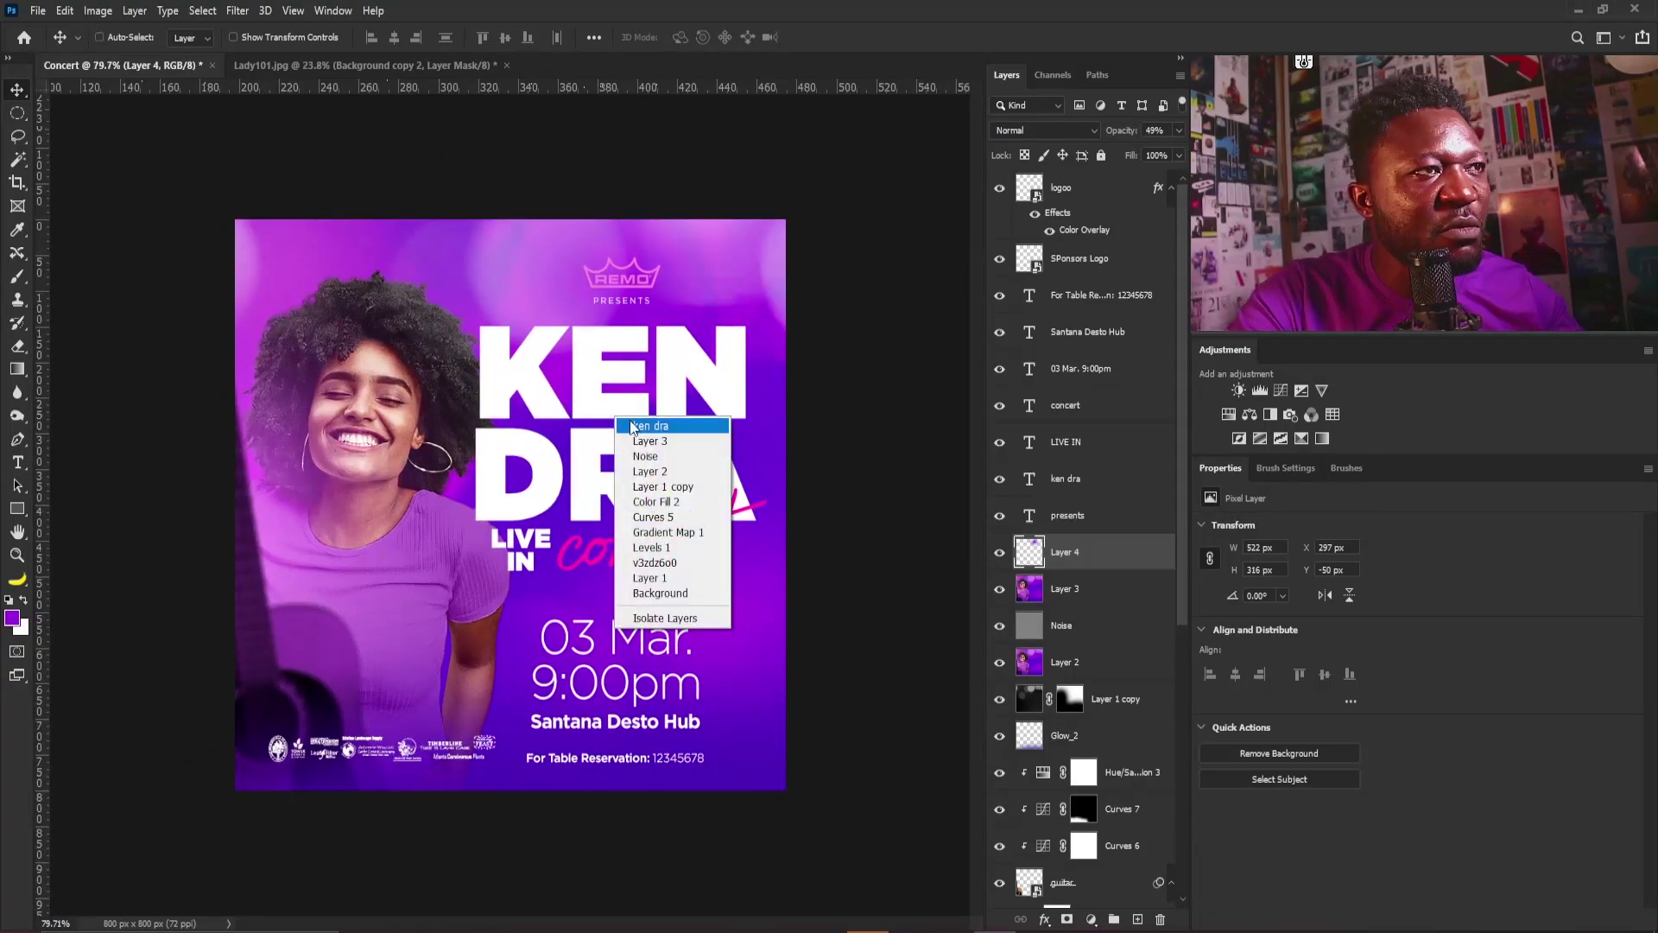
pyautogui.click(687, 426)
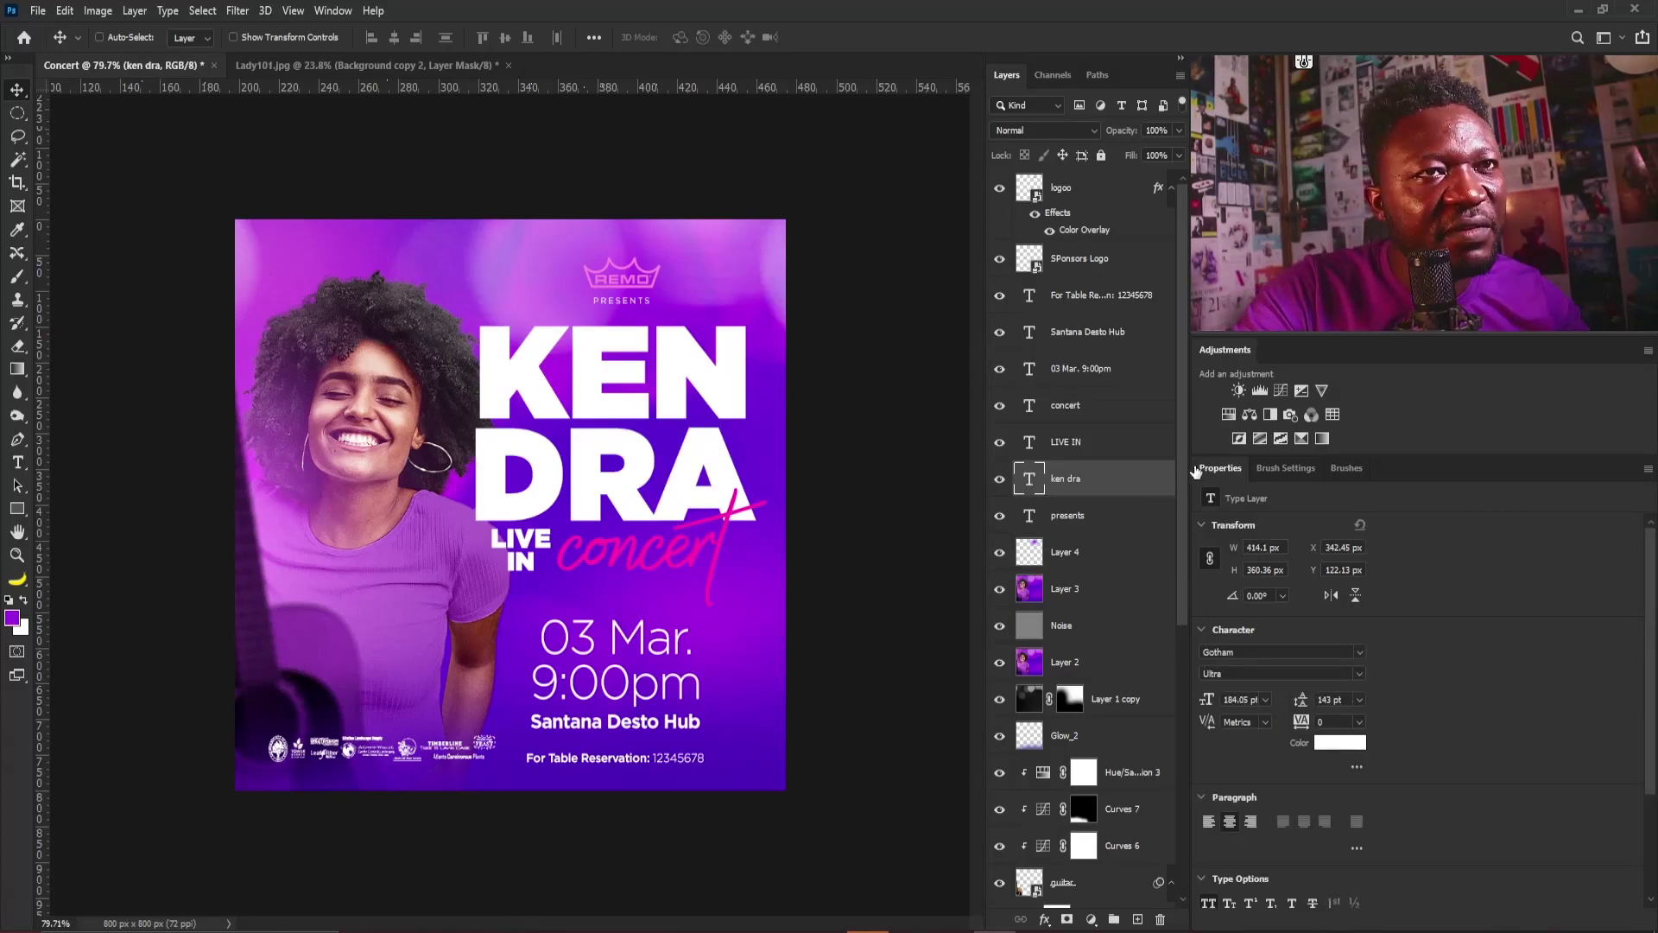
pyautogui.doubleClick(1127, 478)
pyautogui.moveTo(1067, 447); pyautogui.dragTo(1101, 477)
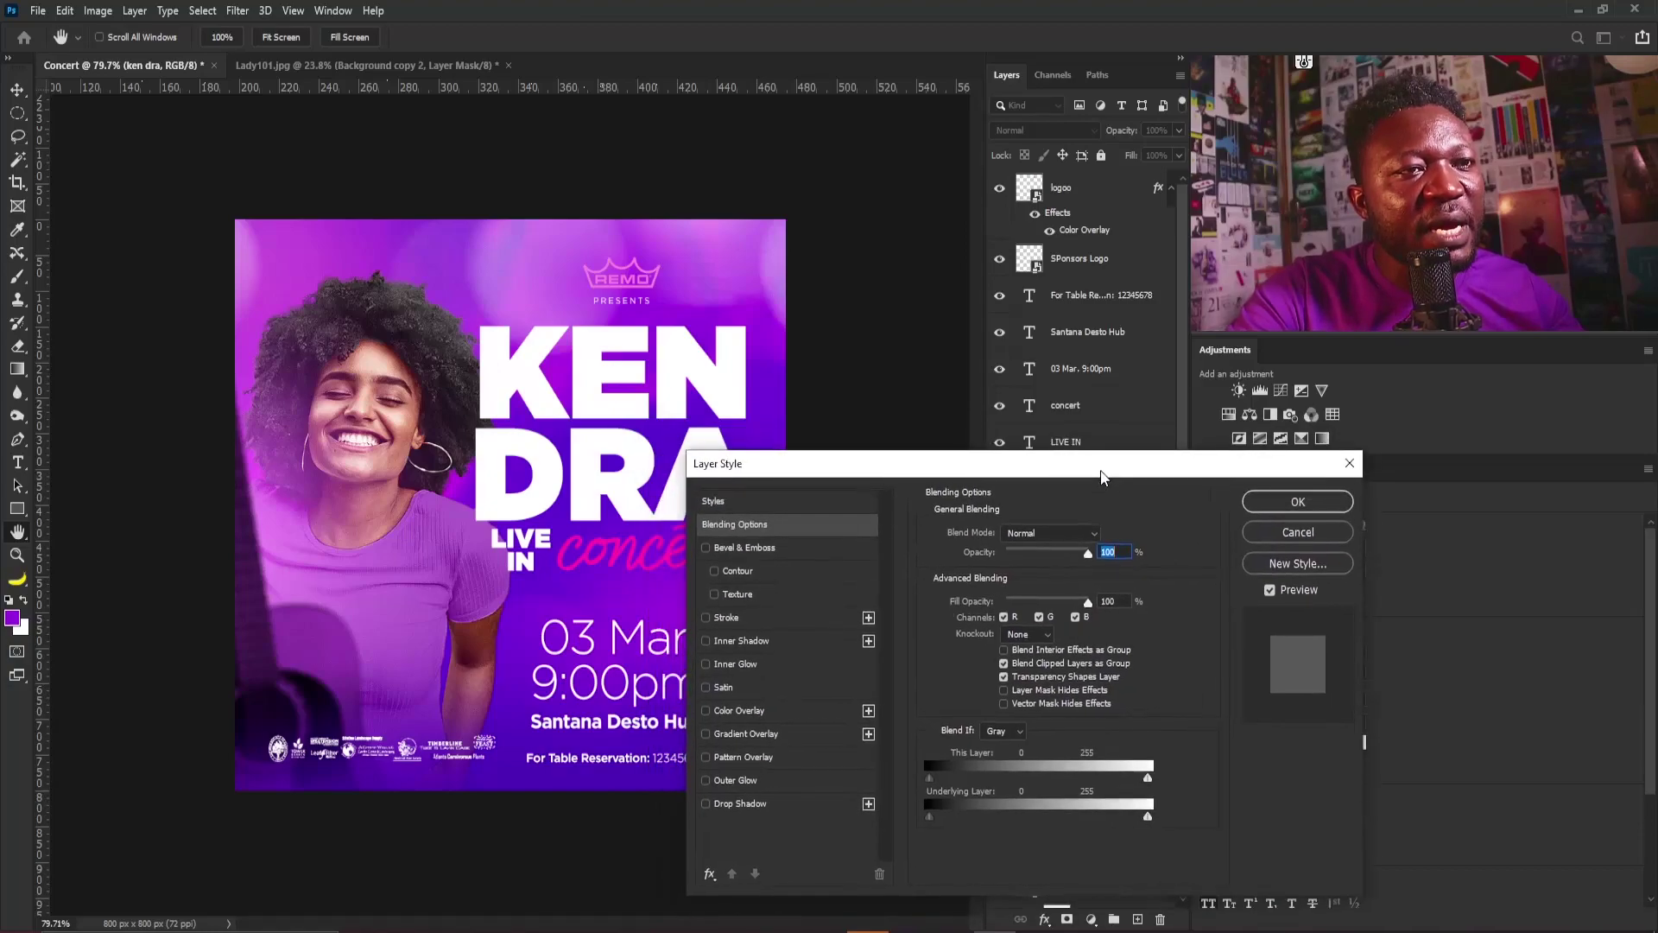
pyautogui.click(721, 779)
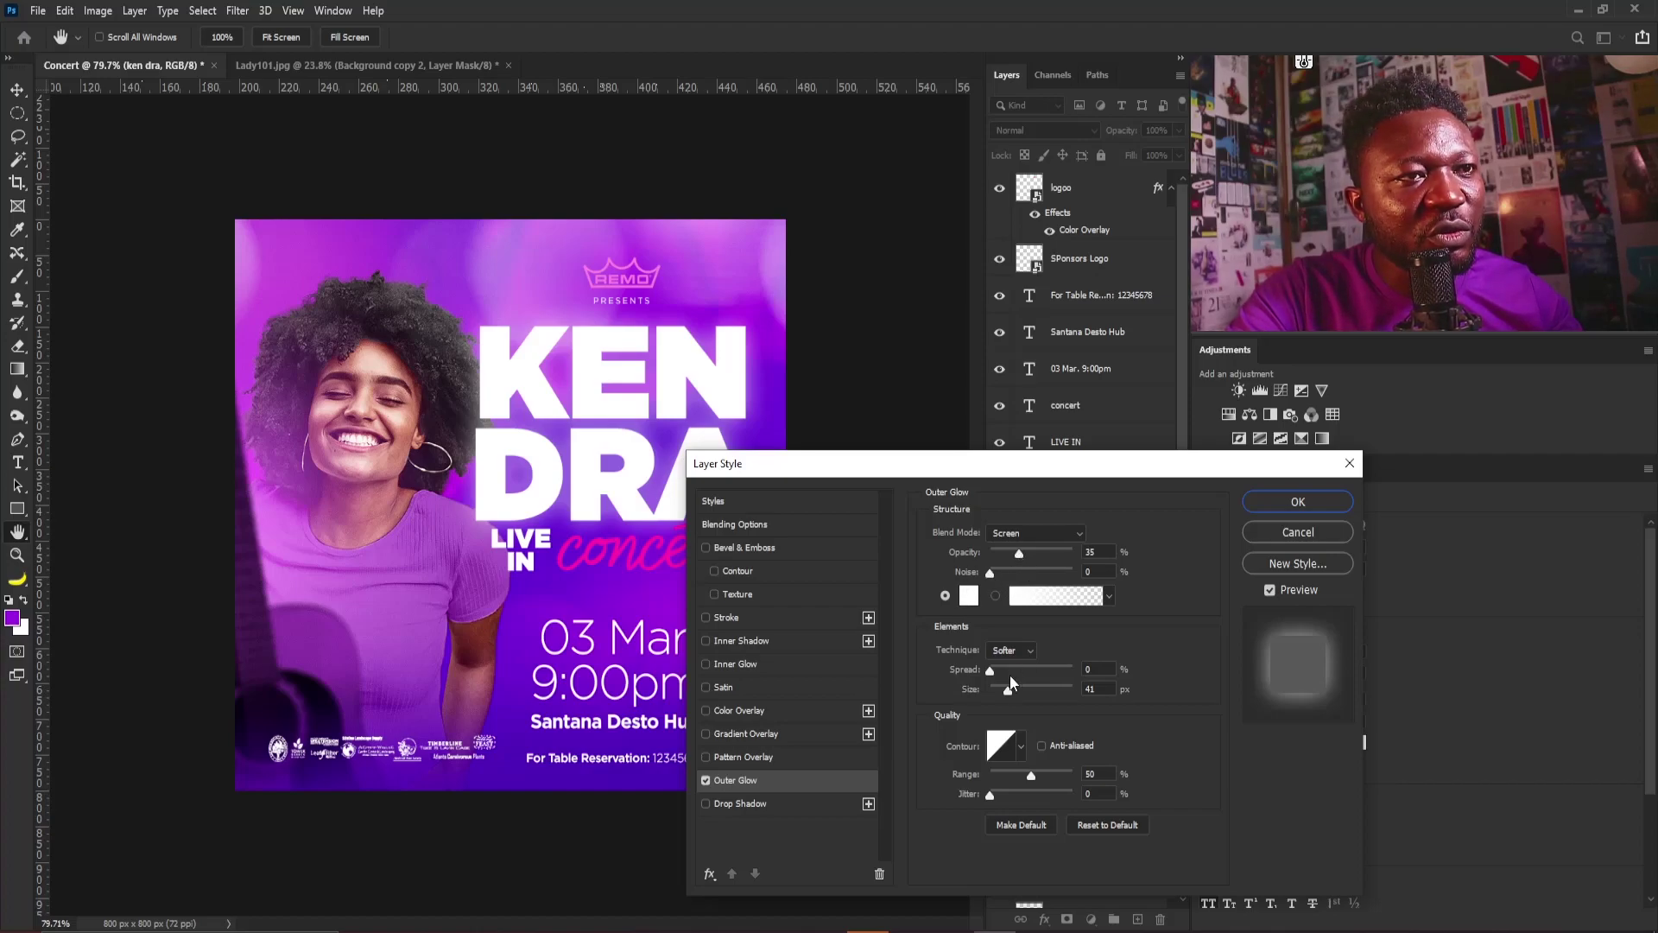
pyautogui.moveTo(1006, 690); pyautogui.dragTo(1001, 687)
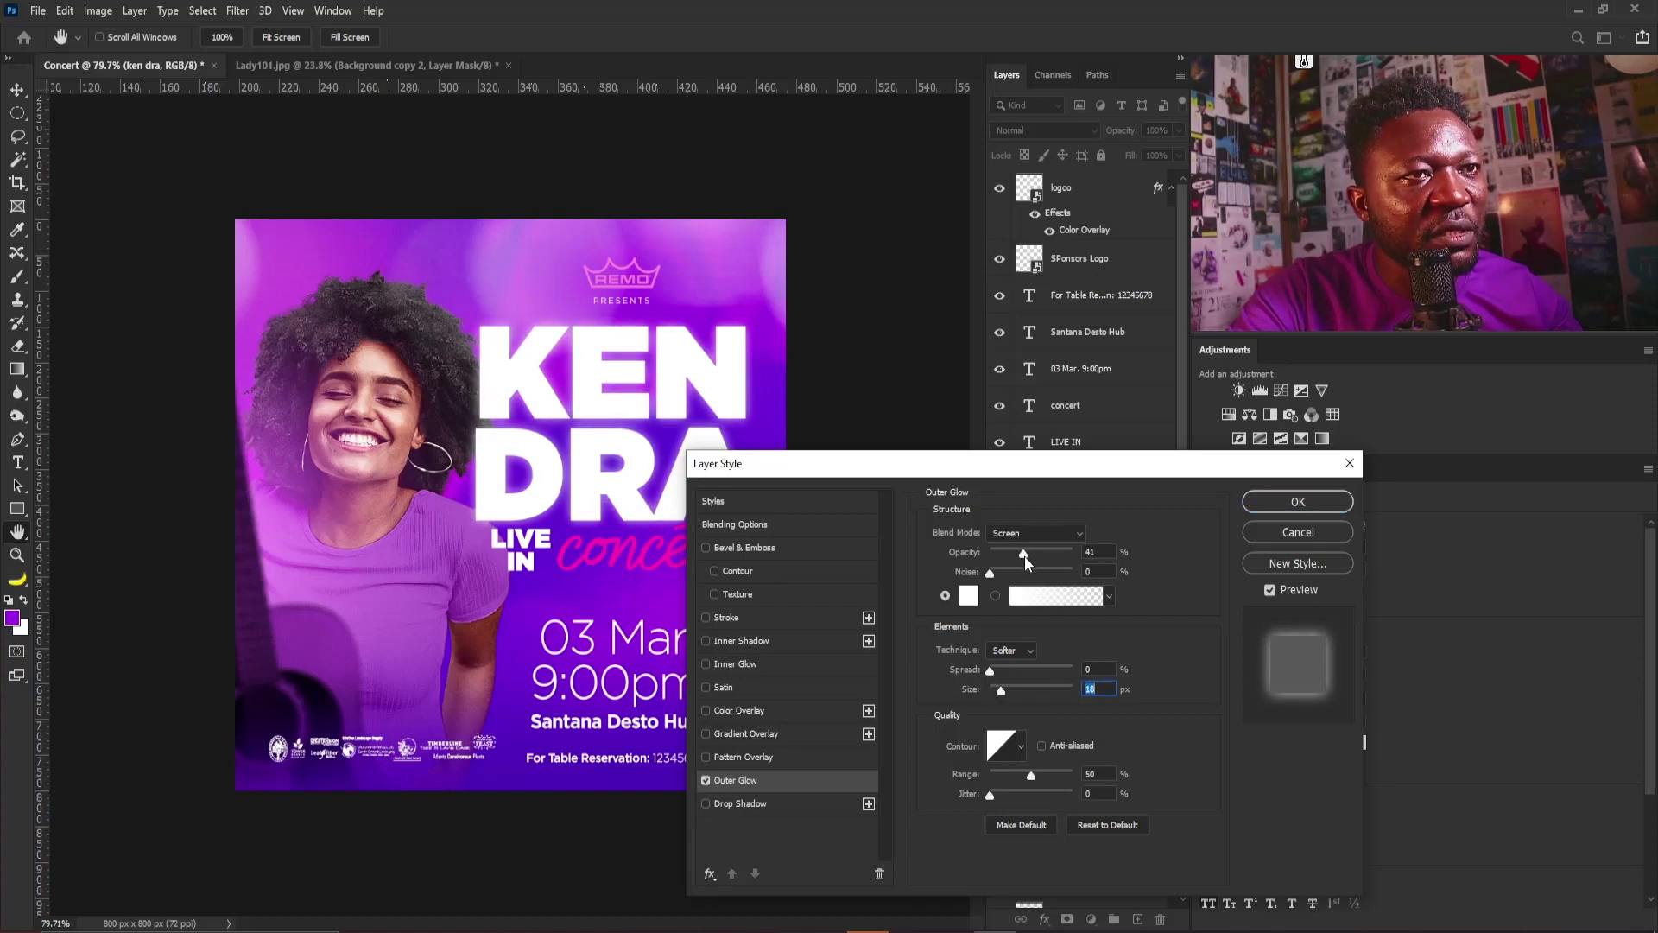
pyautogui.click(1025, 556)
pyautogui.click(1295, 501)
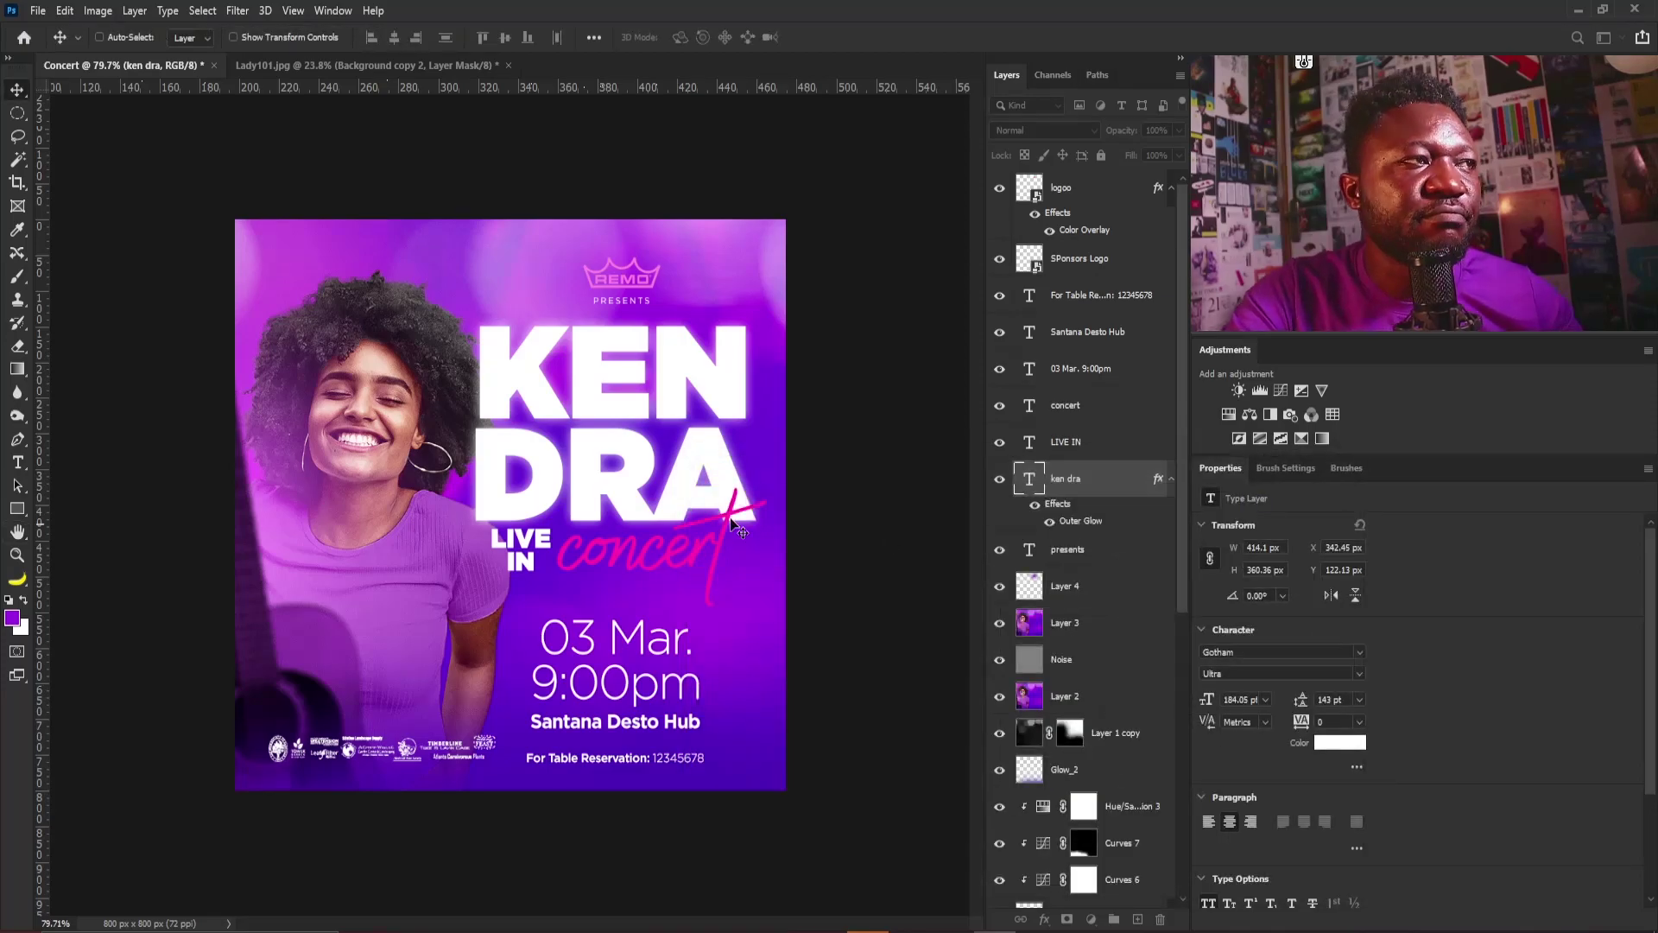